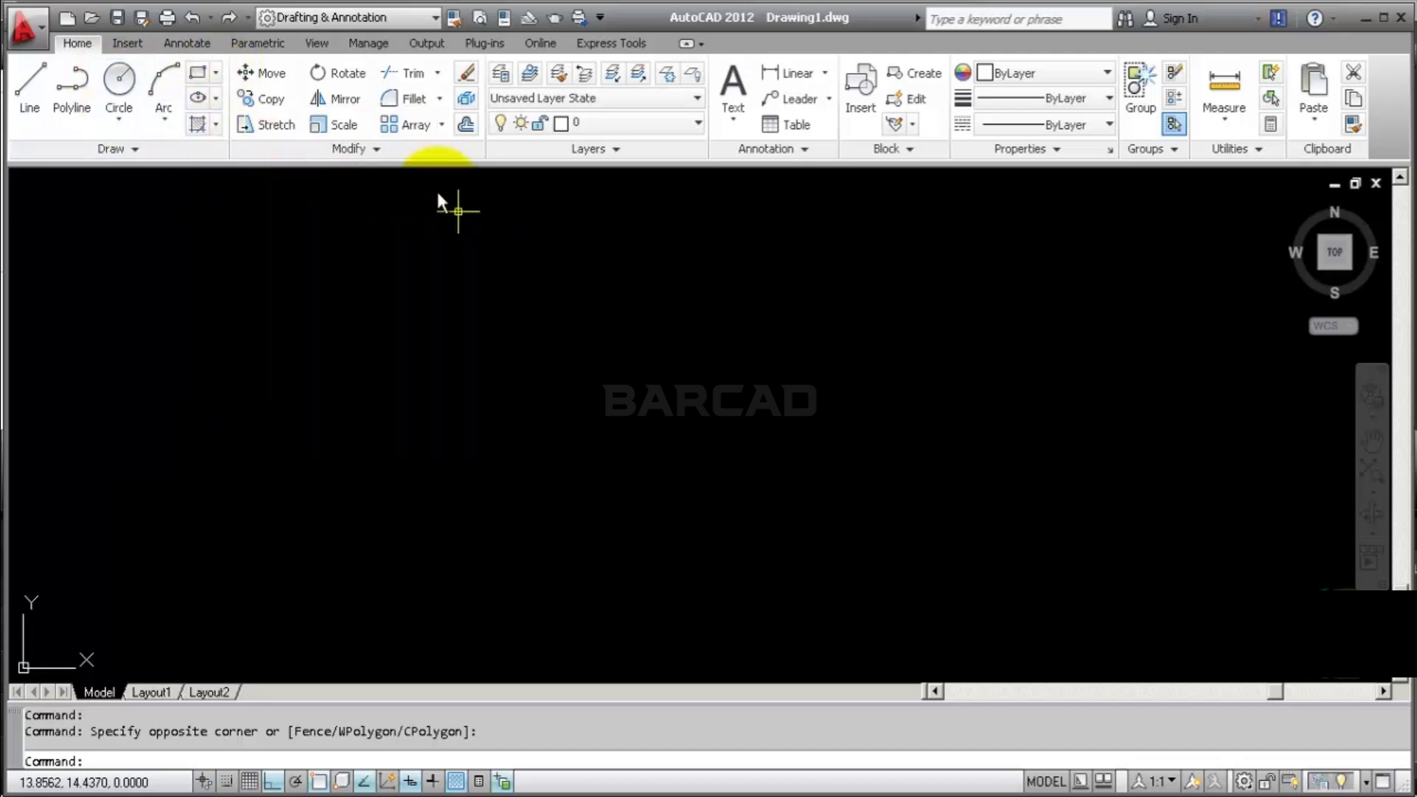
Draw a circle with a radius of 2.5 in the empty drawing area
left_click(418, 152)
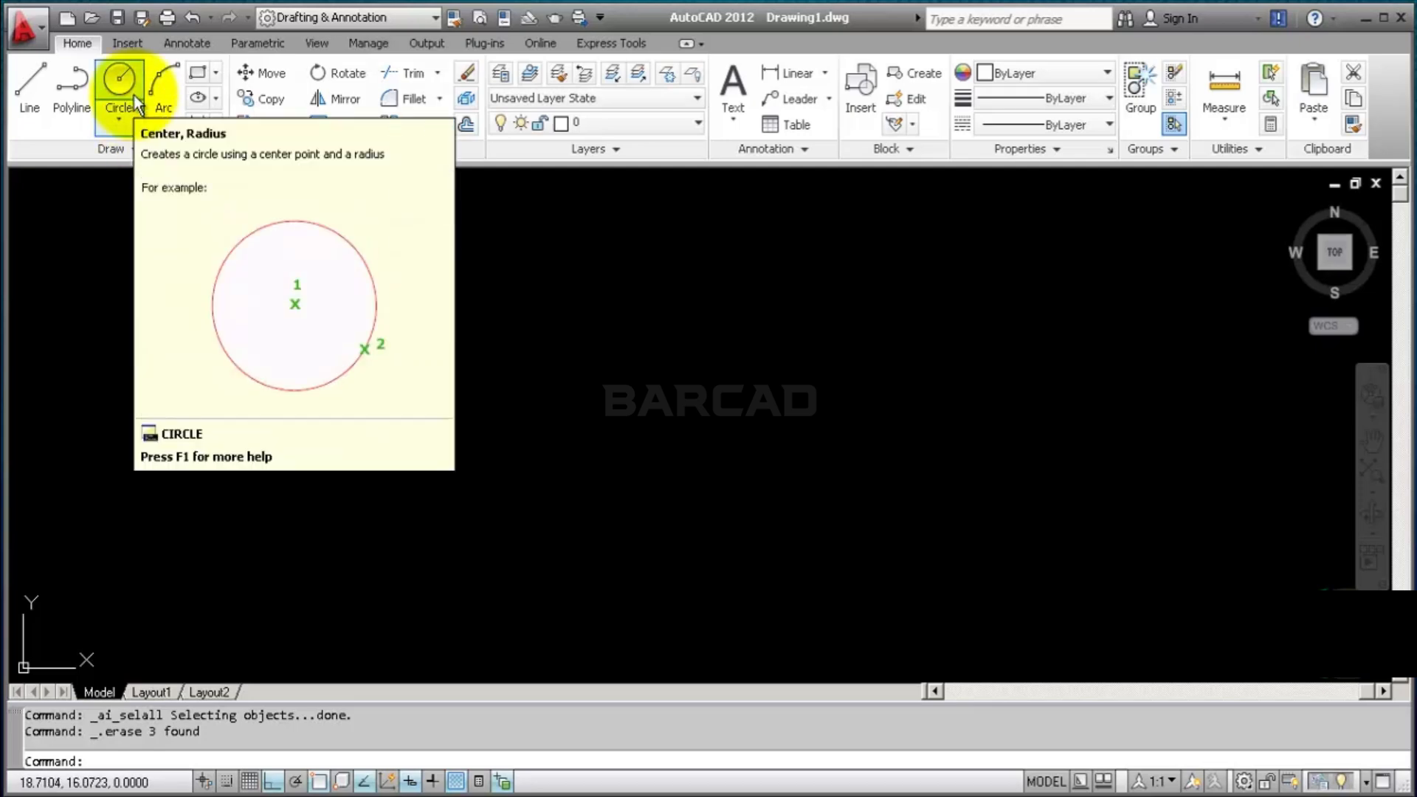
type("c")
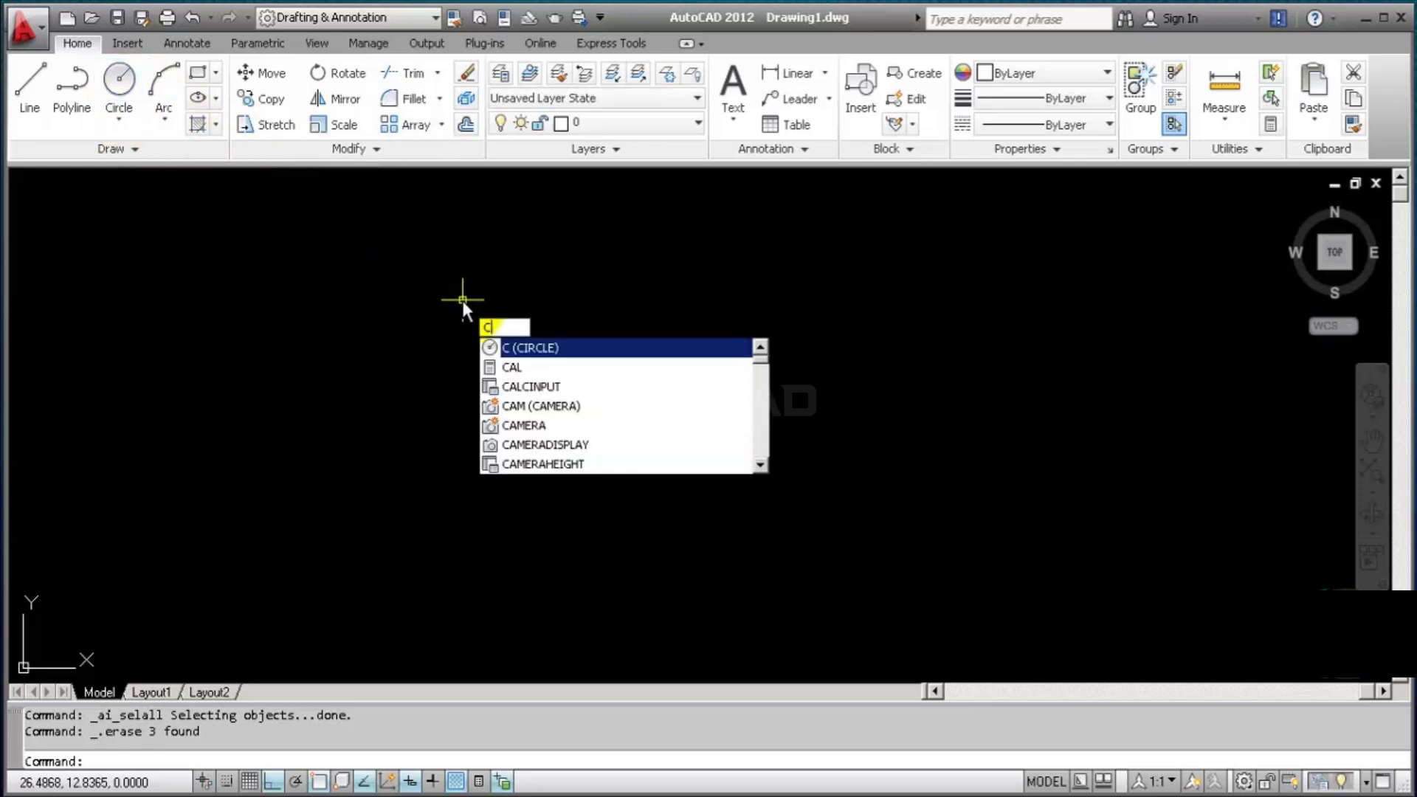
left_click(568, 345)
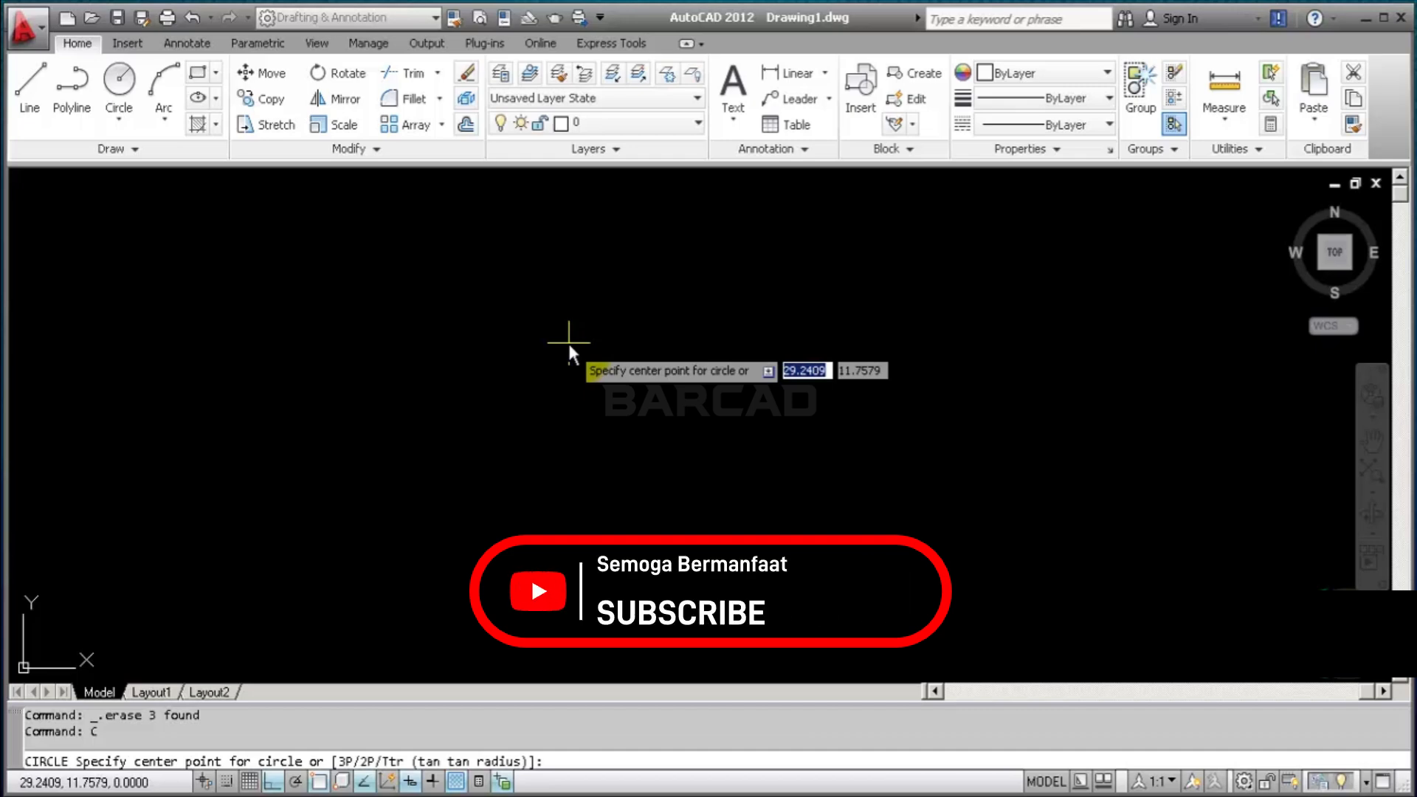
left_click(355, 762)
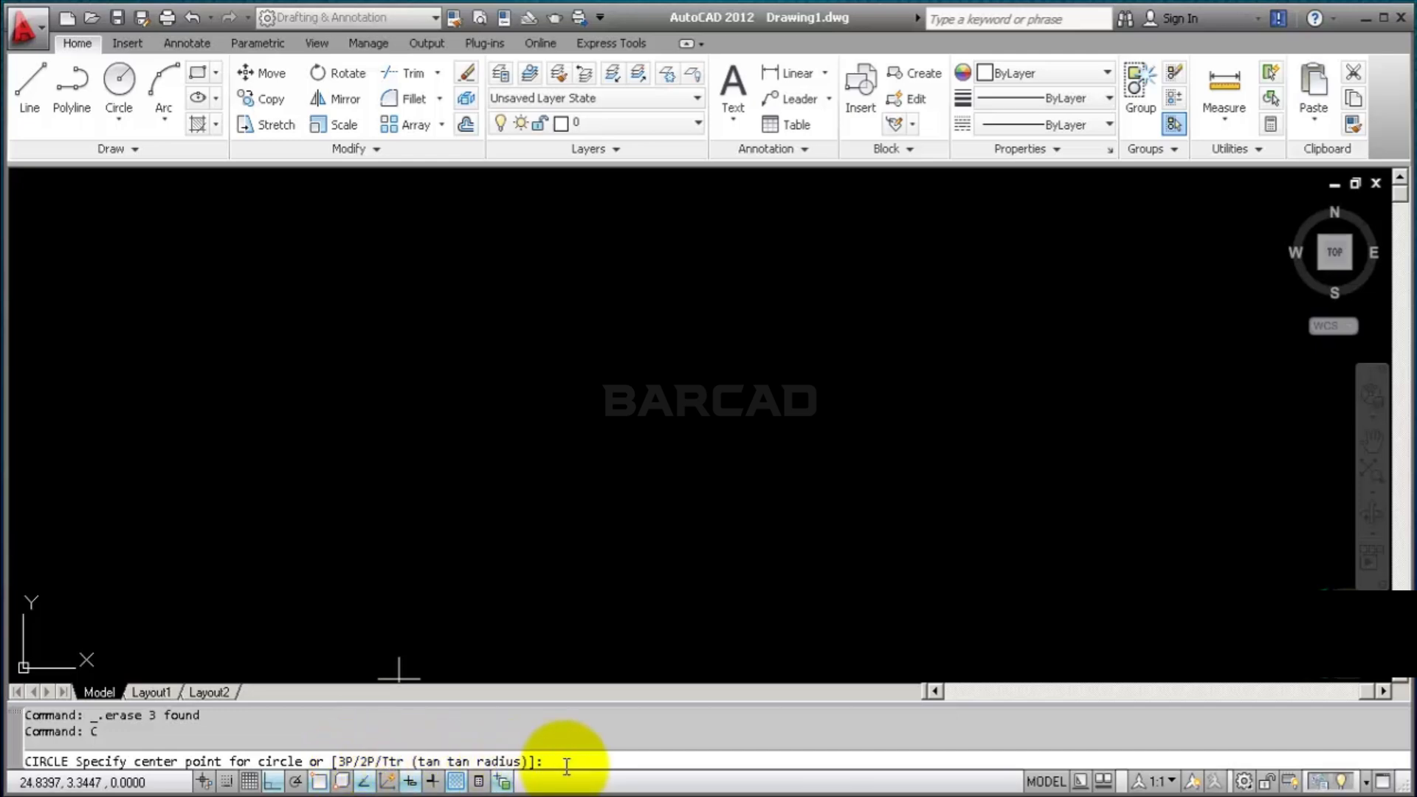
left_click(555, 426)
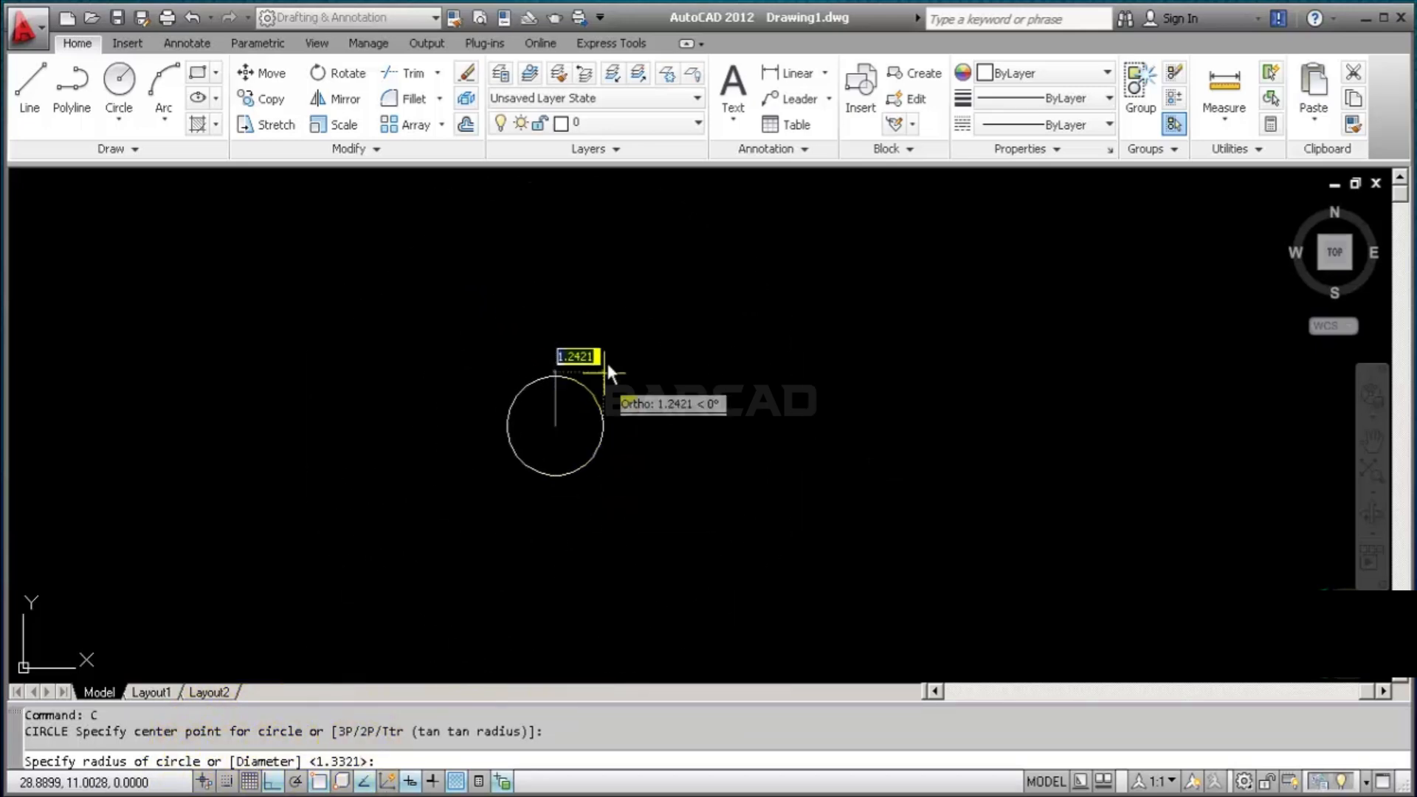
scroll(605, 347, "up", 3)
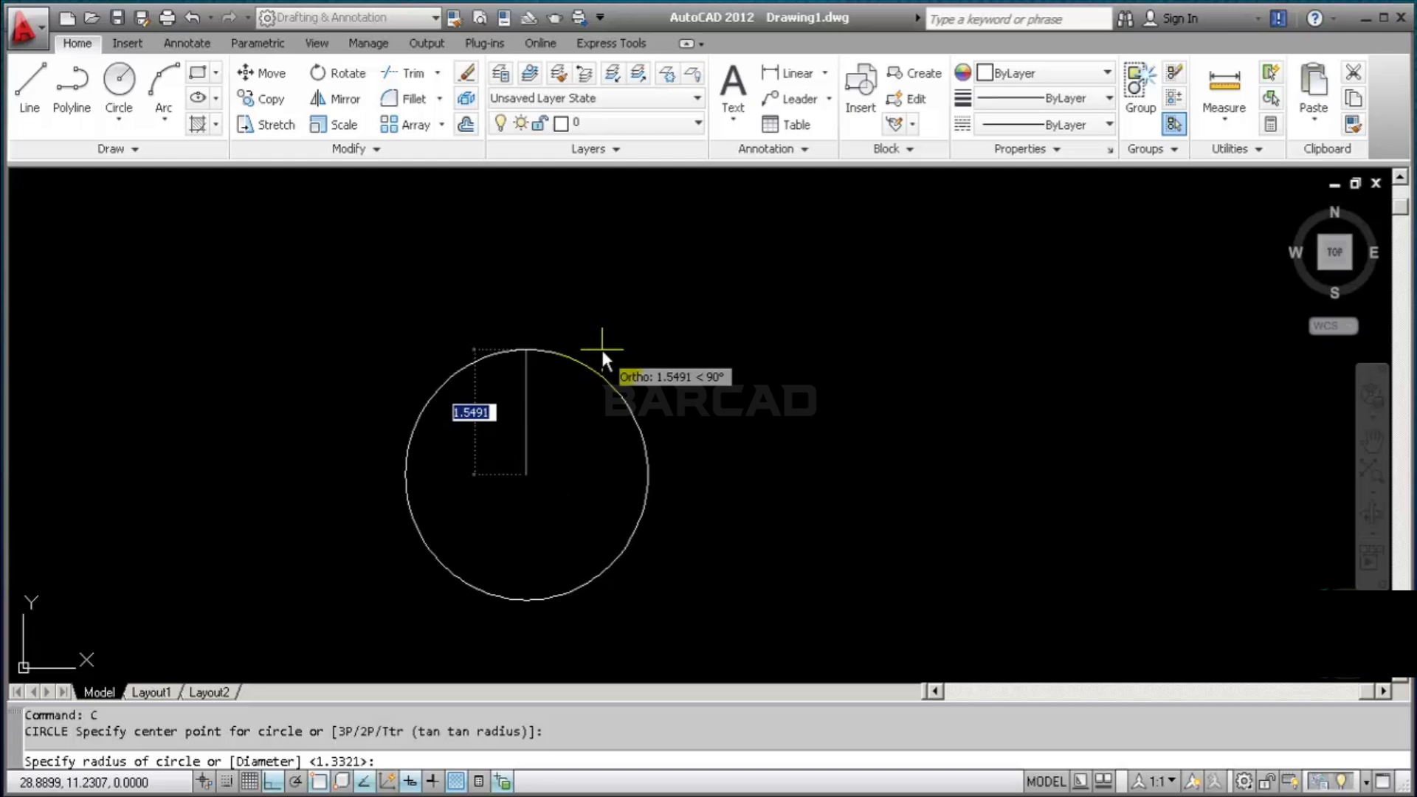
type("2.5")
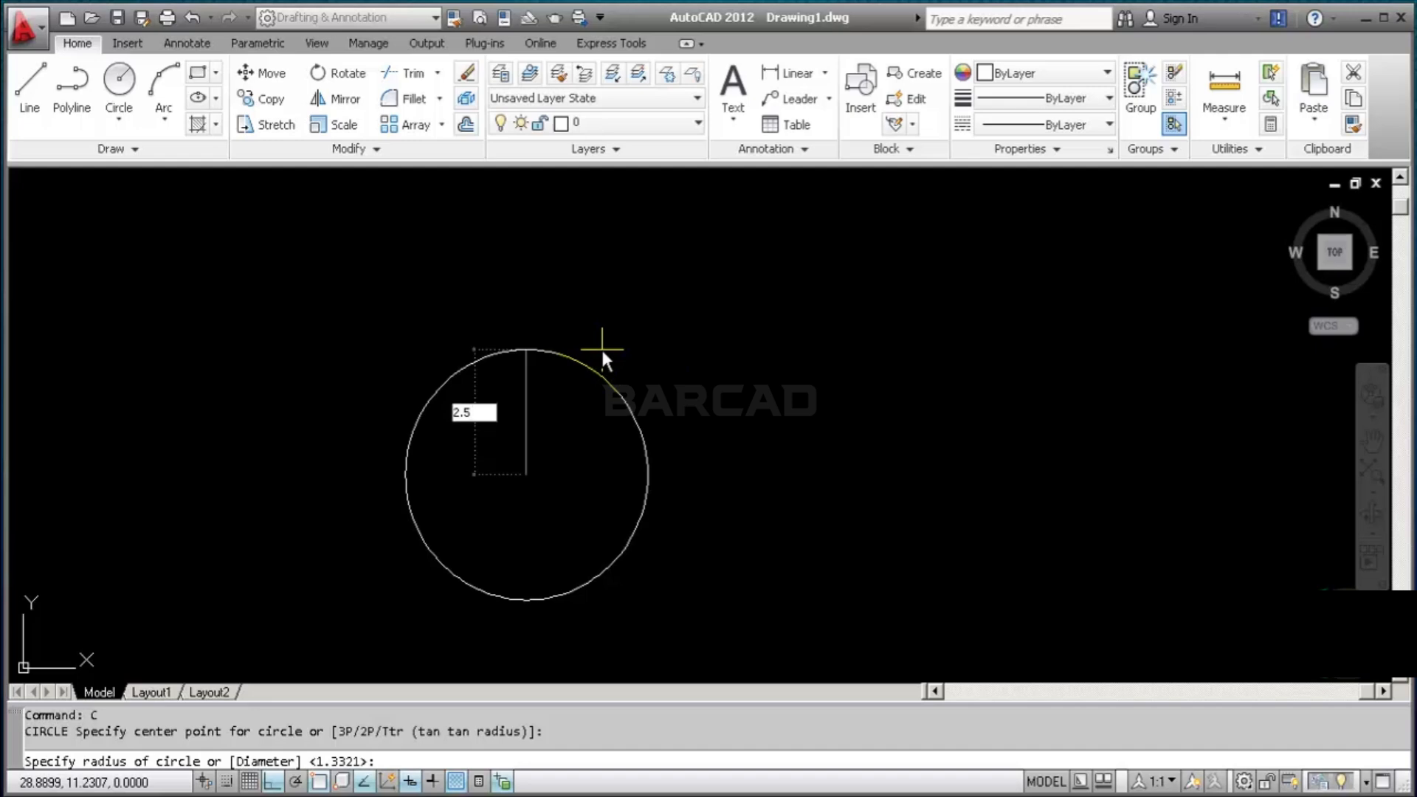
key("Return")
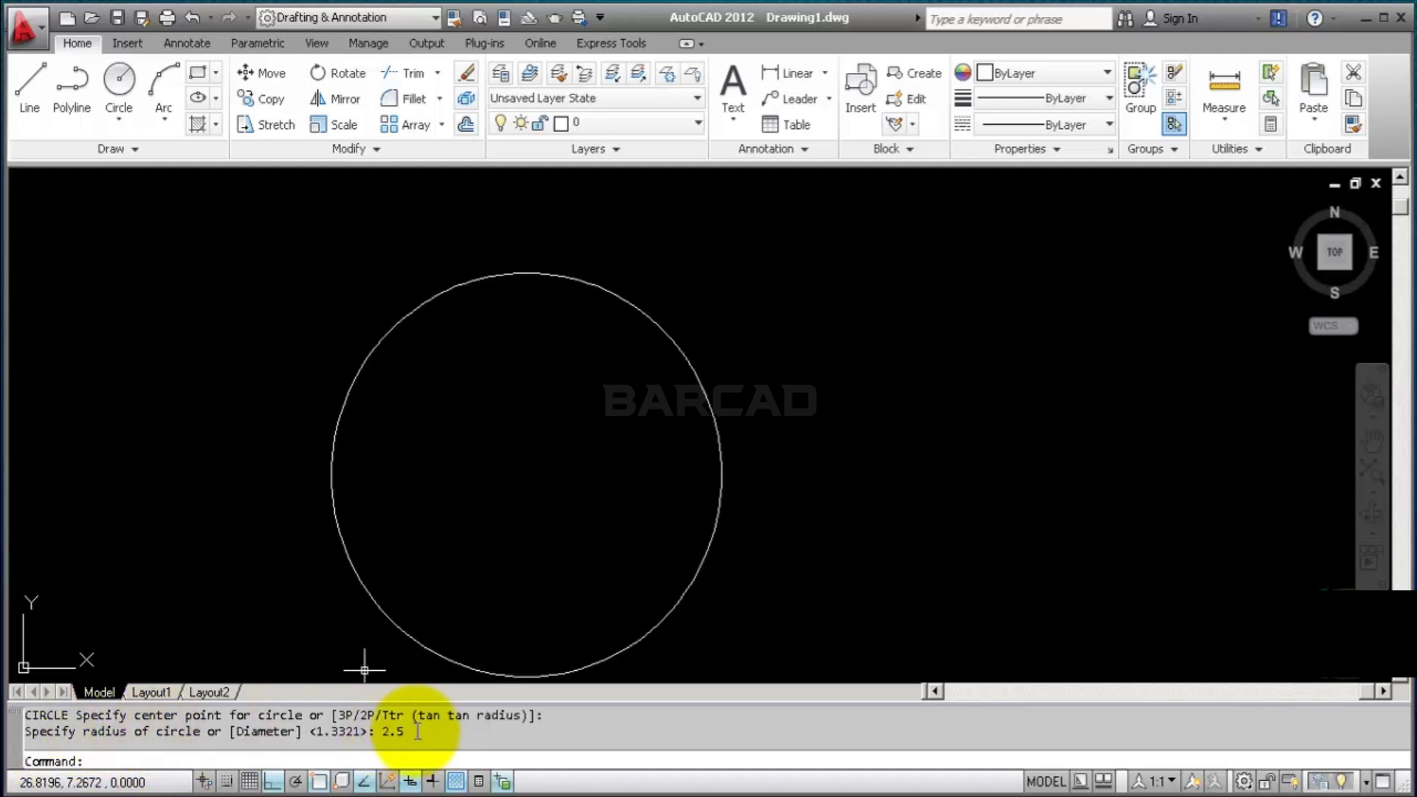
Draw a second circle to the right of the first one, using the Diameter option with a value of 5
scroll(516, 478, "down", 2)
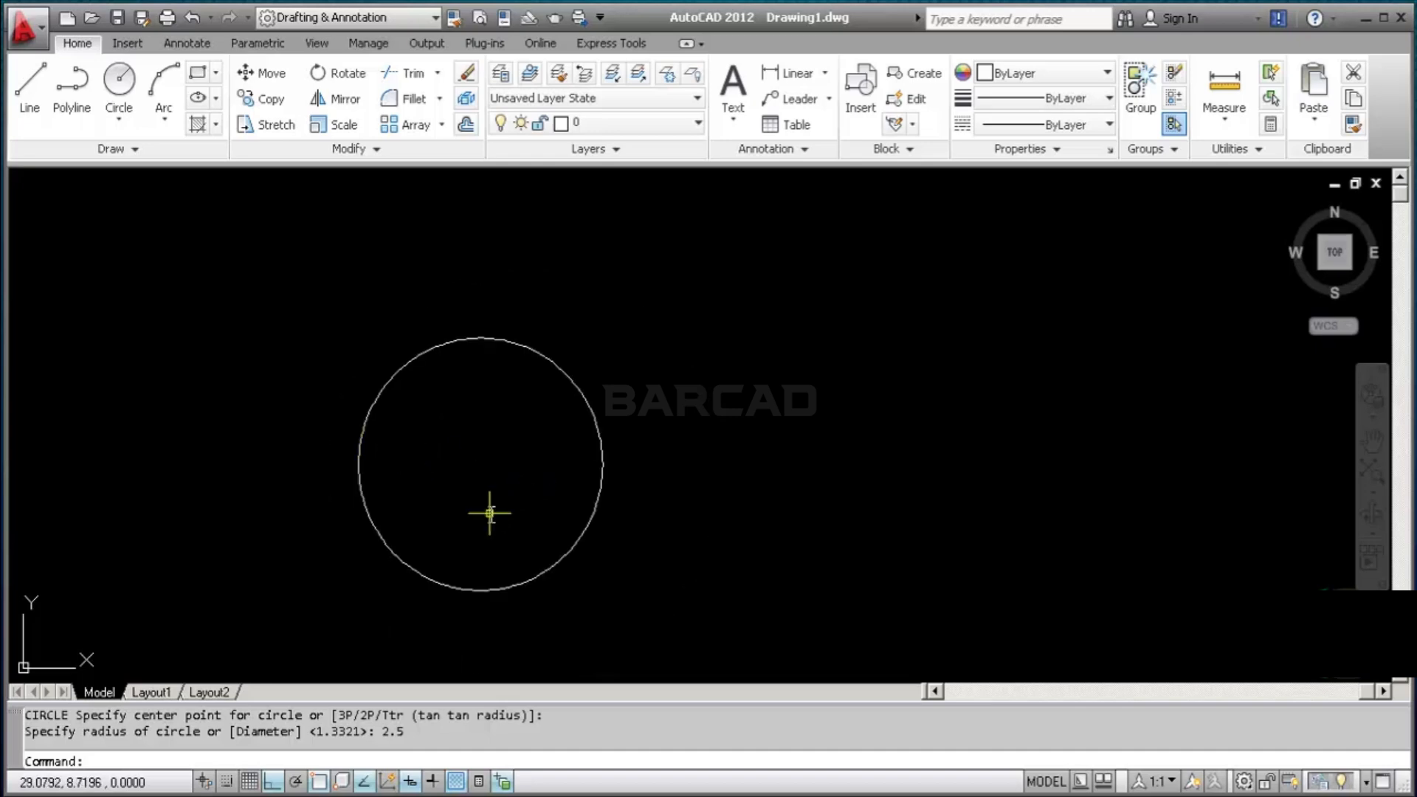
scroll(488, 510, "up", 2)
middle_click_drag(488, 509, 452, 525)
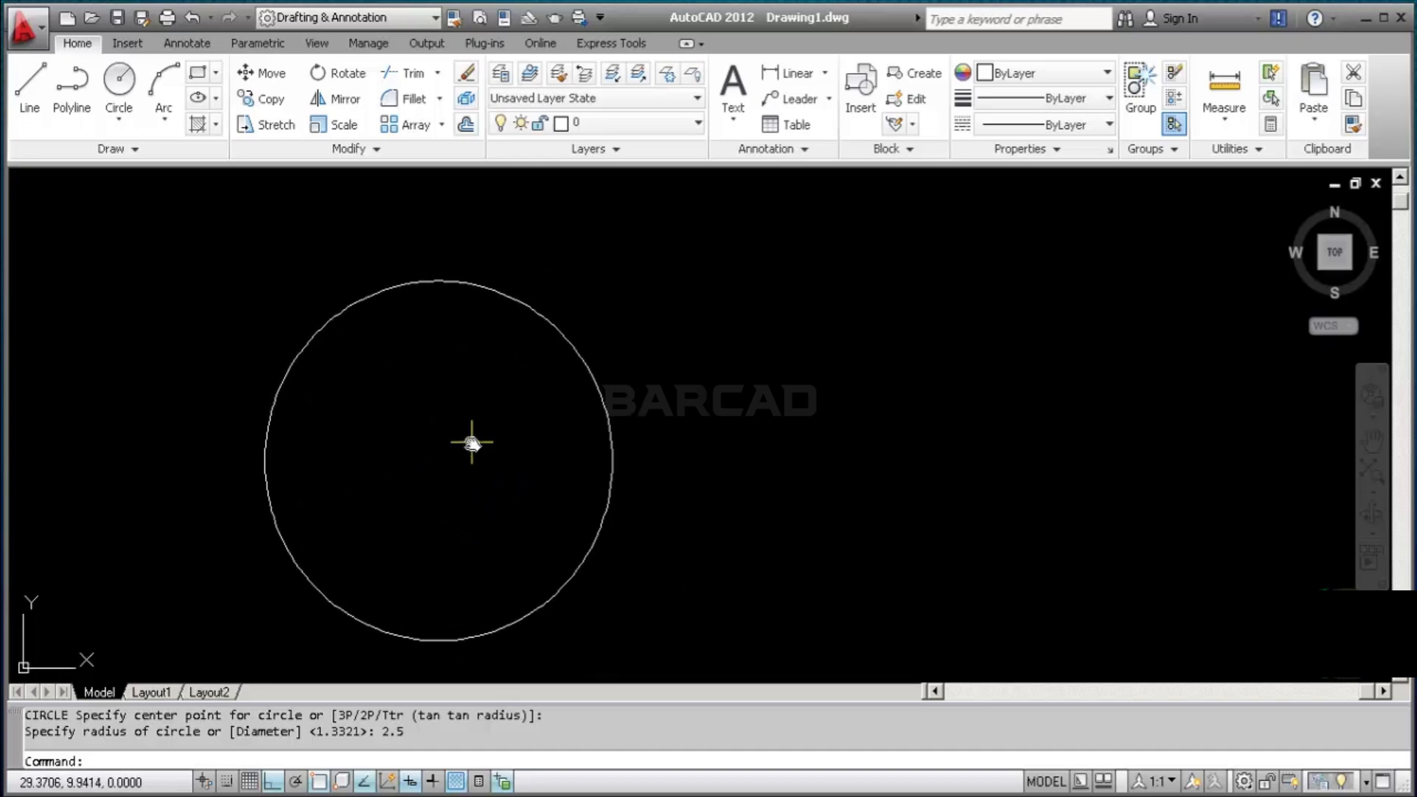
middle_click_drag(471, 443, 470, 430)
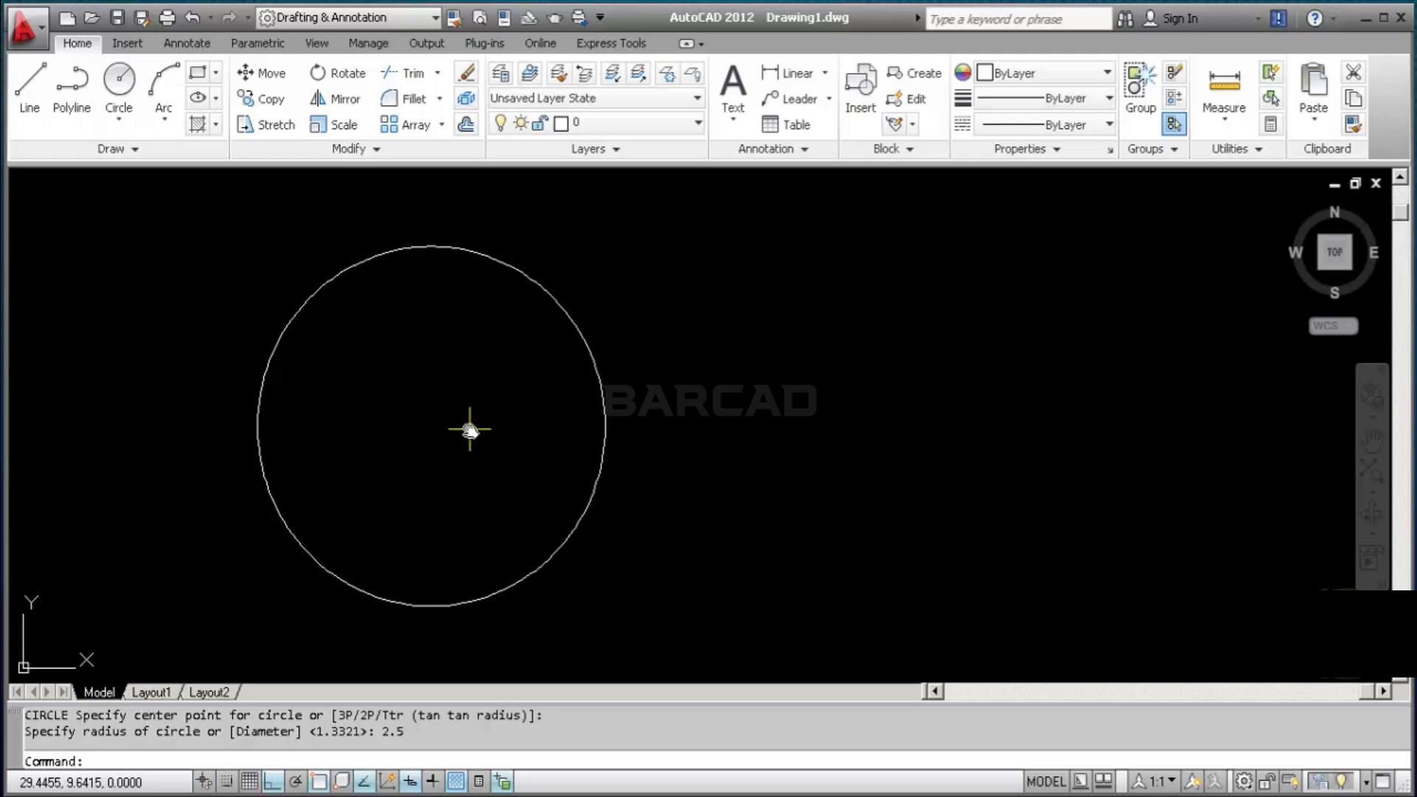
left_click(119, 81)
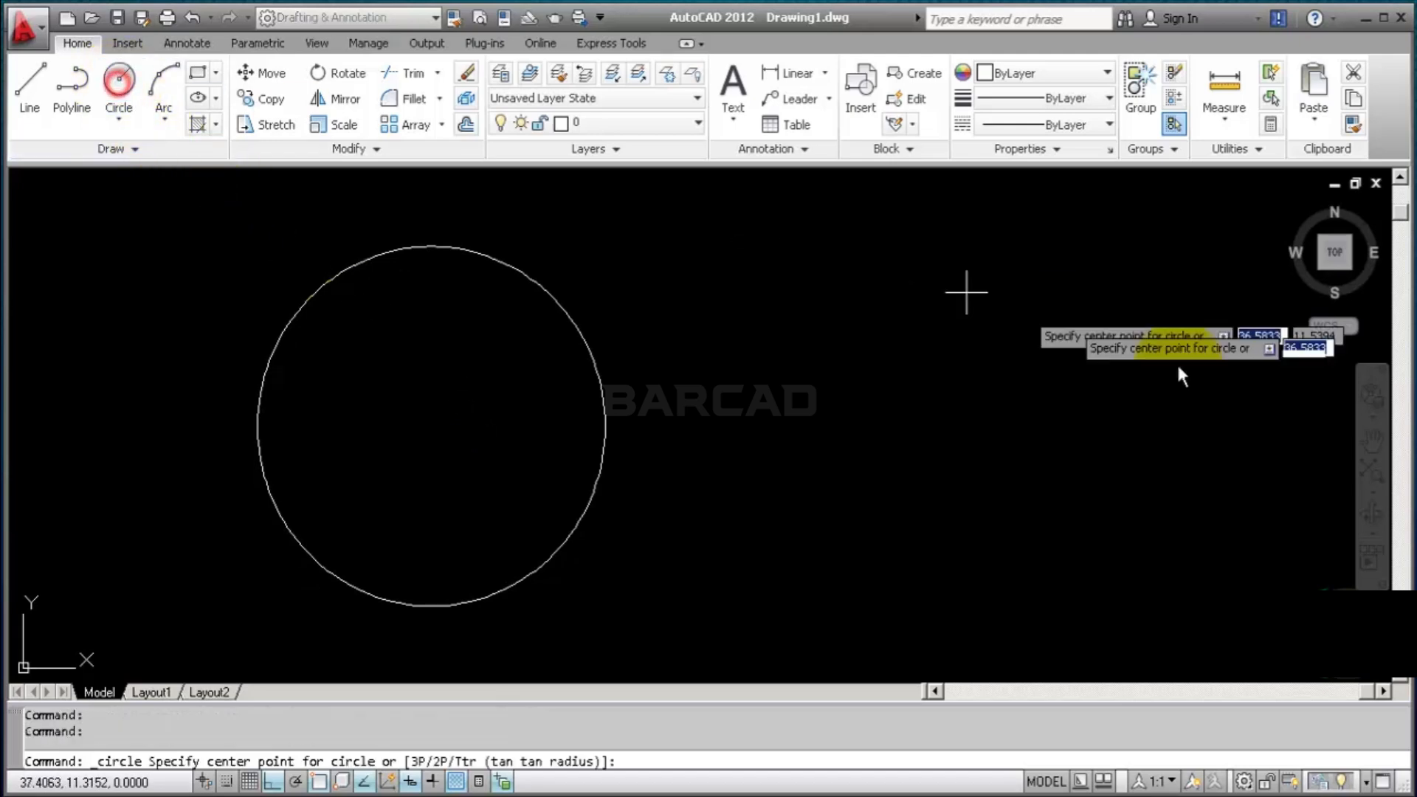
left_click(915, 389)
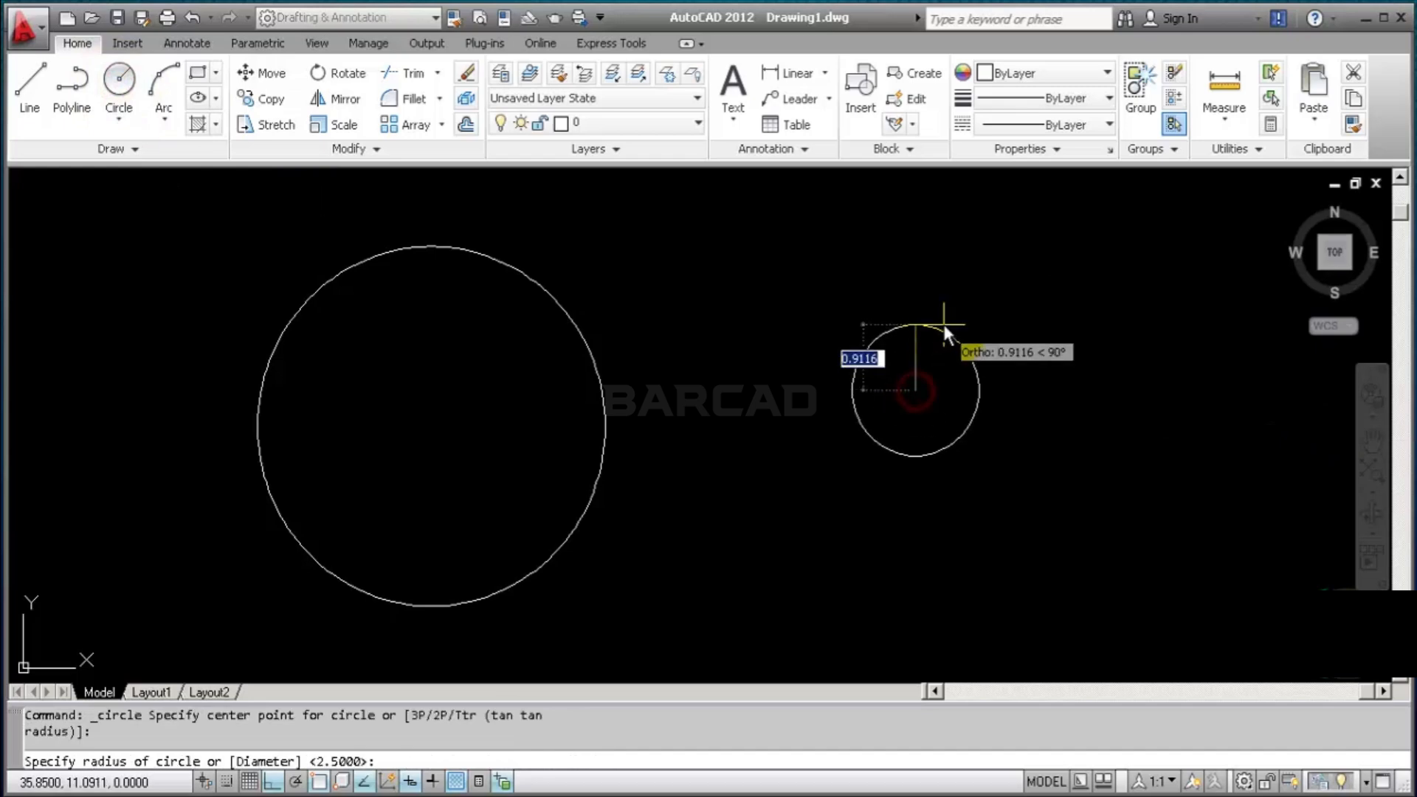
type("d")
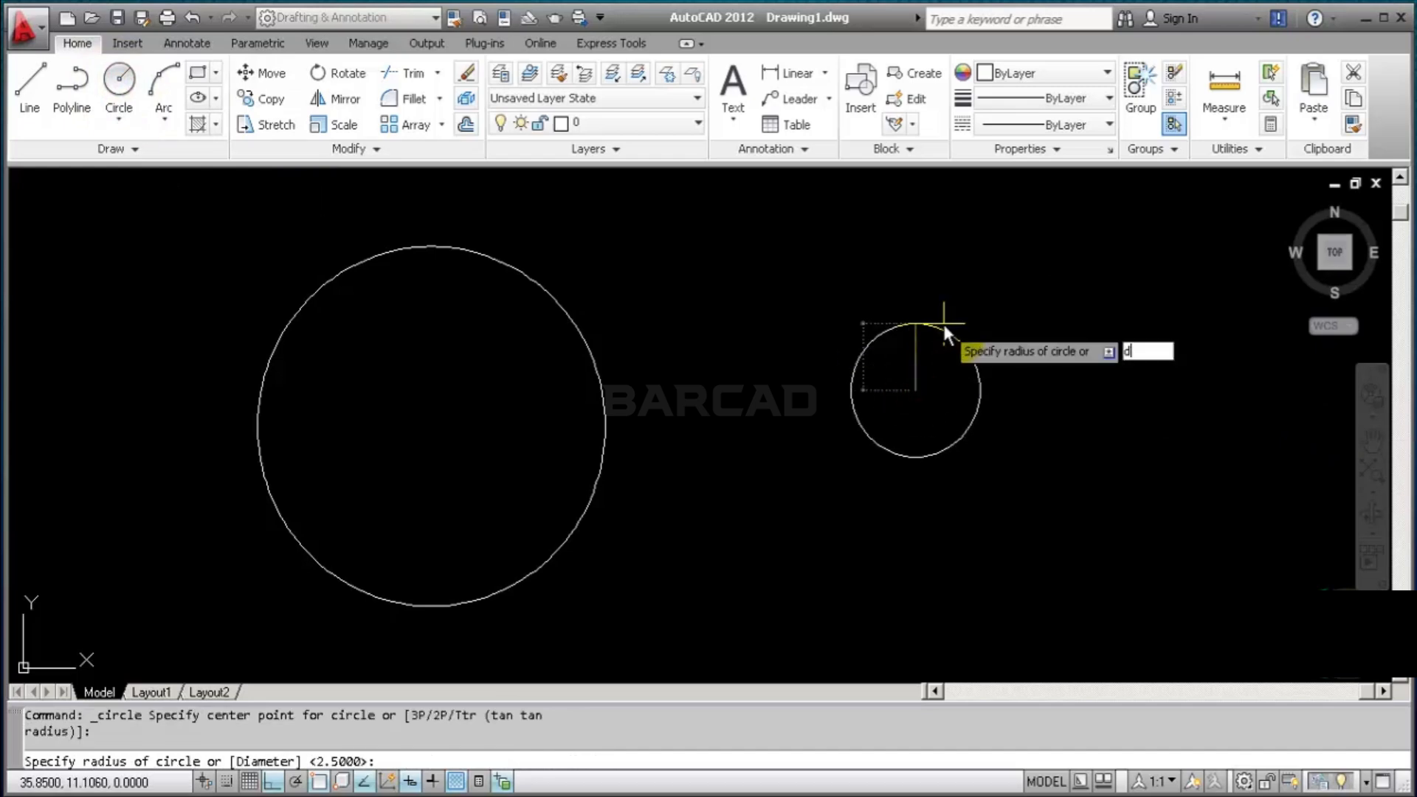
key("Return")
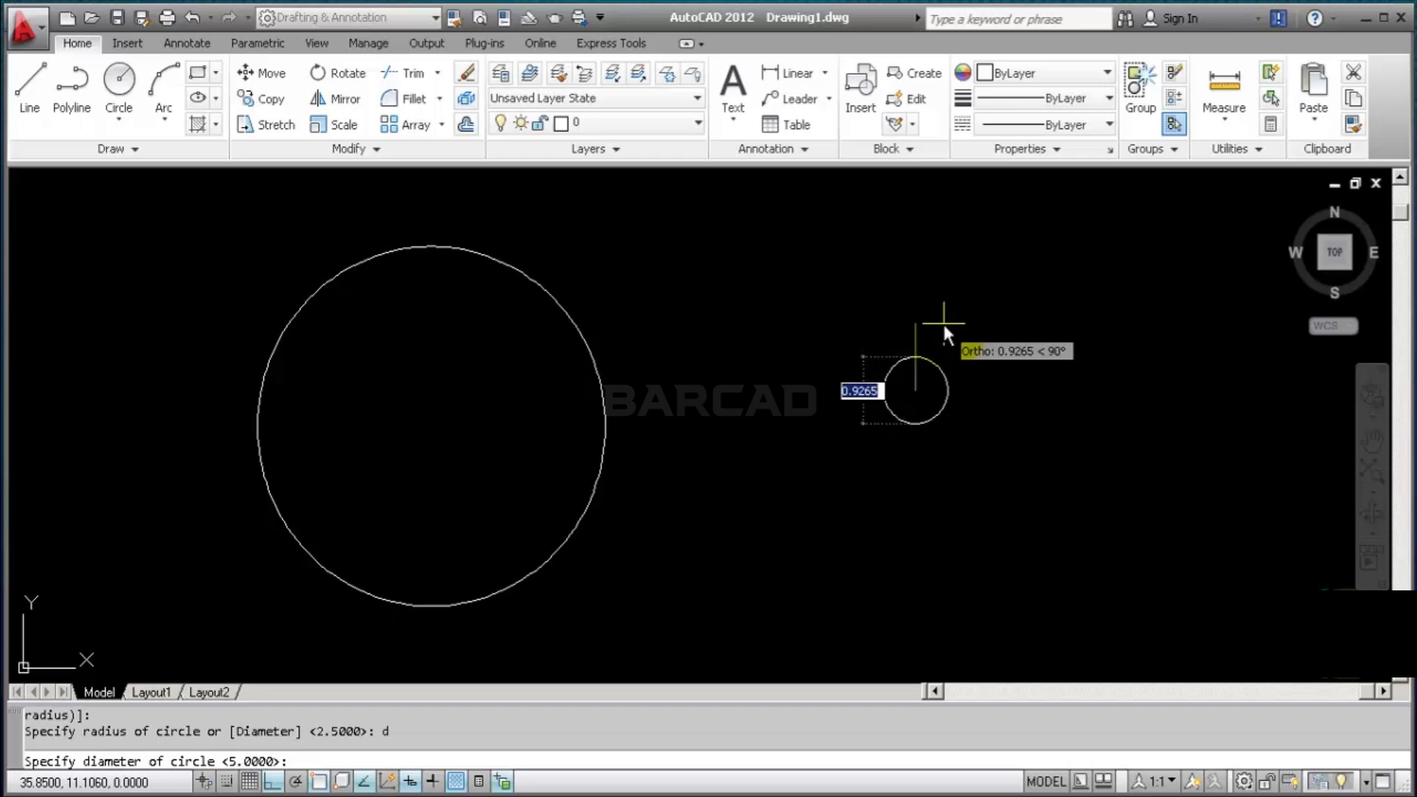
type("5")
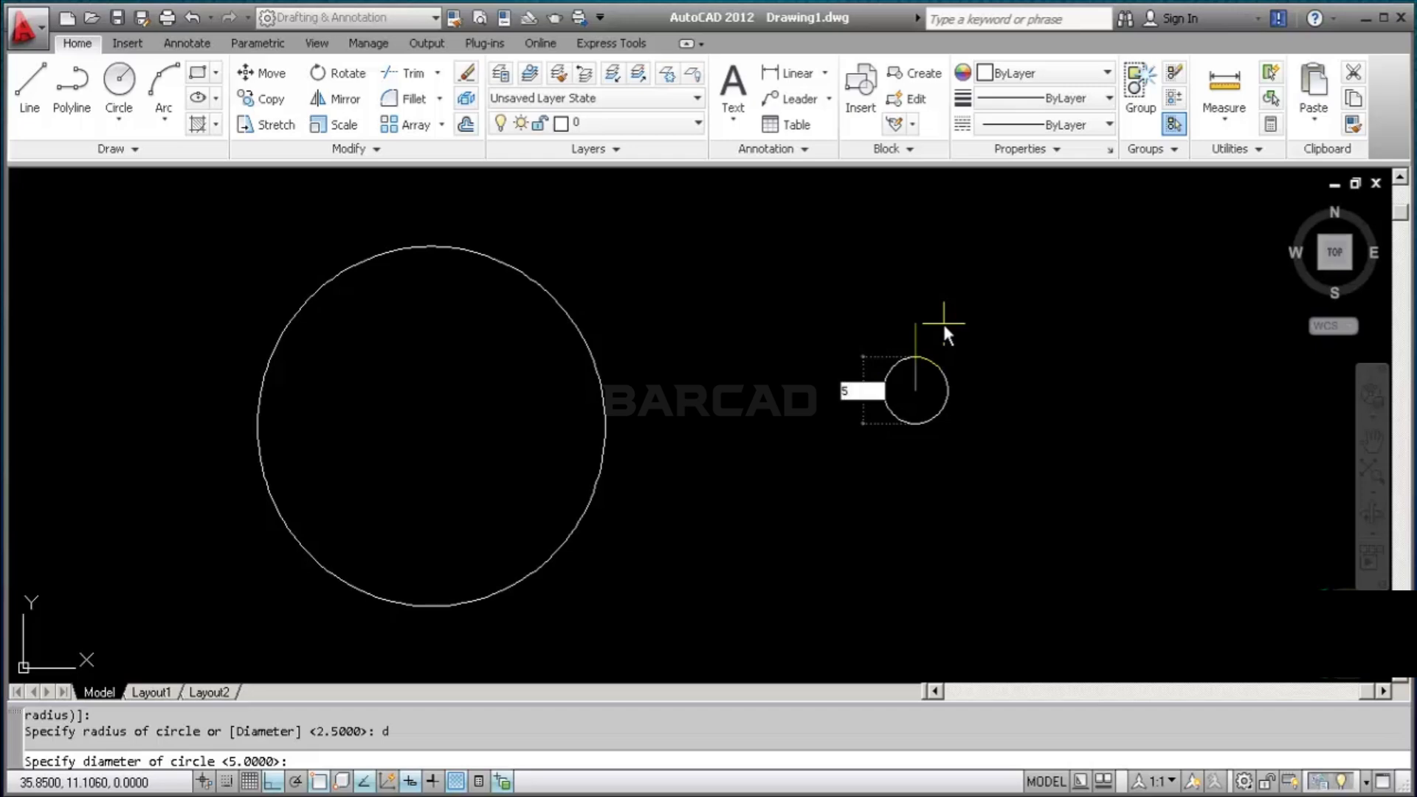
key("Return")
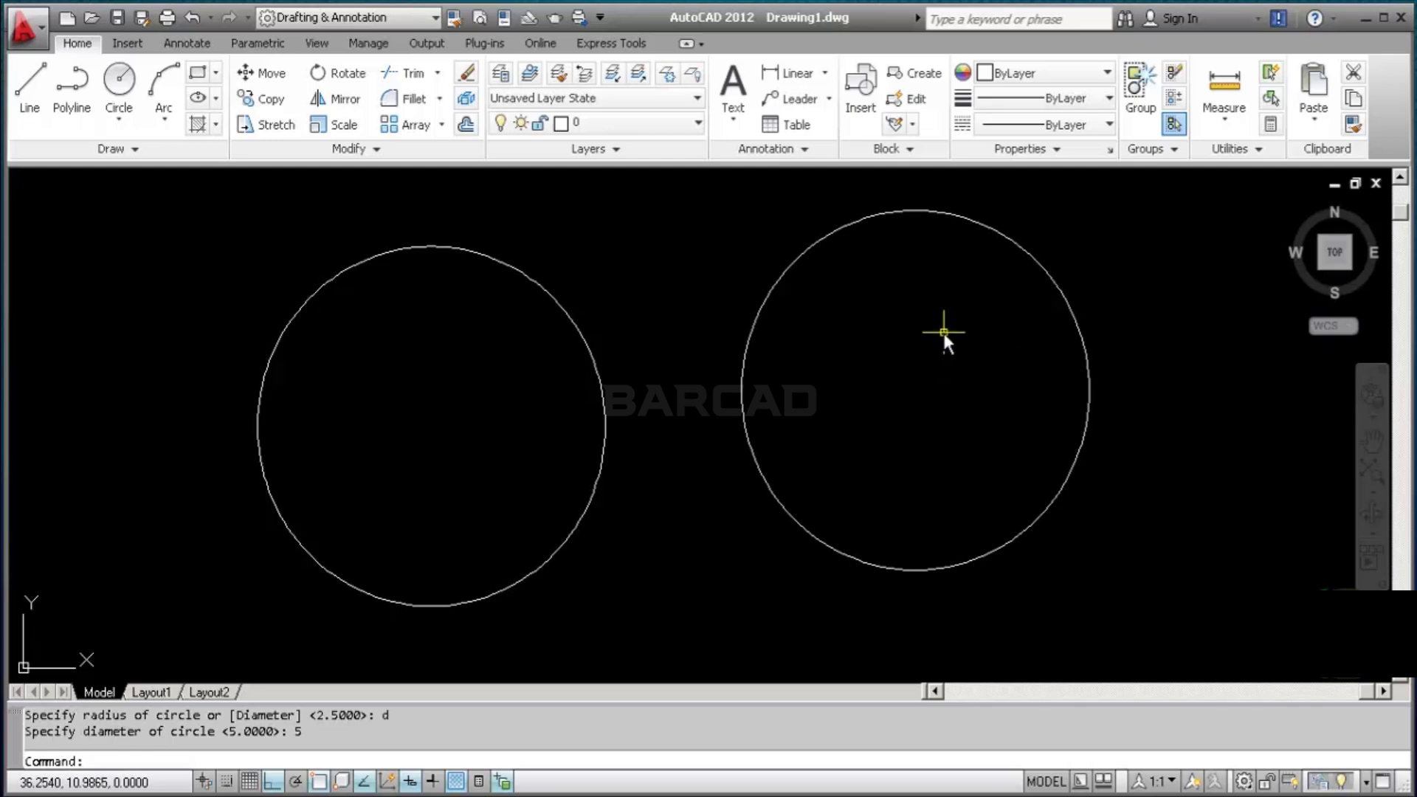
Erase the second circle, leaving only the first one
left_click(1061, 263)
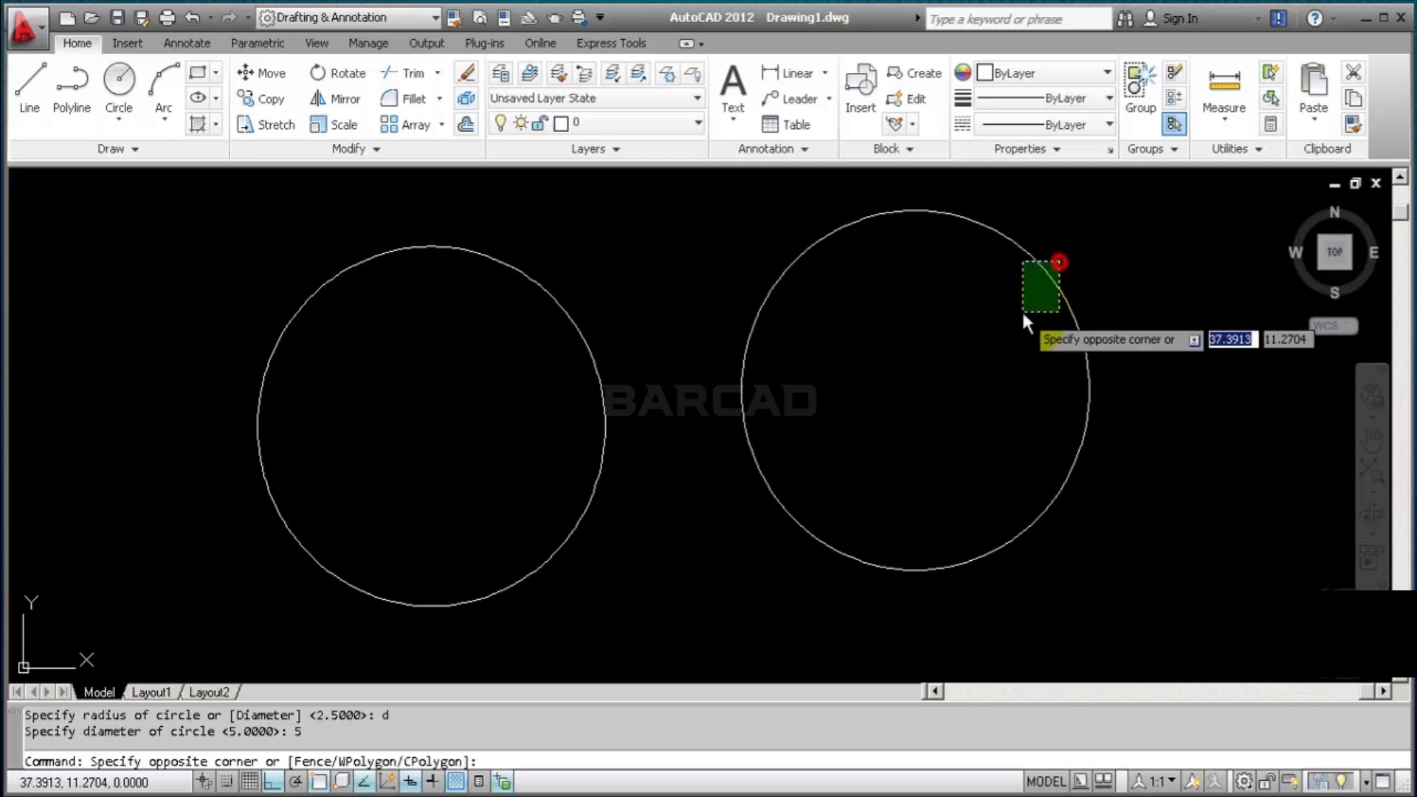
left_click(1025, 314)
key("Delete")
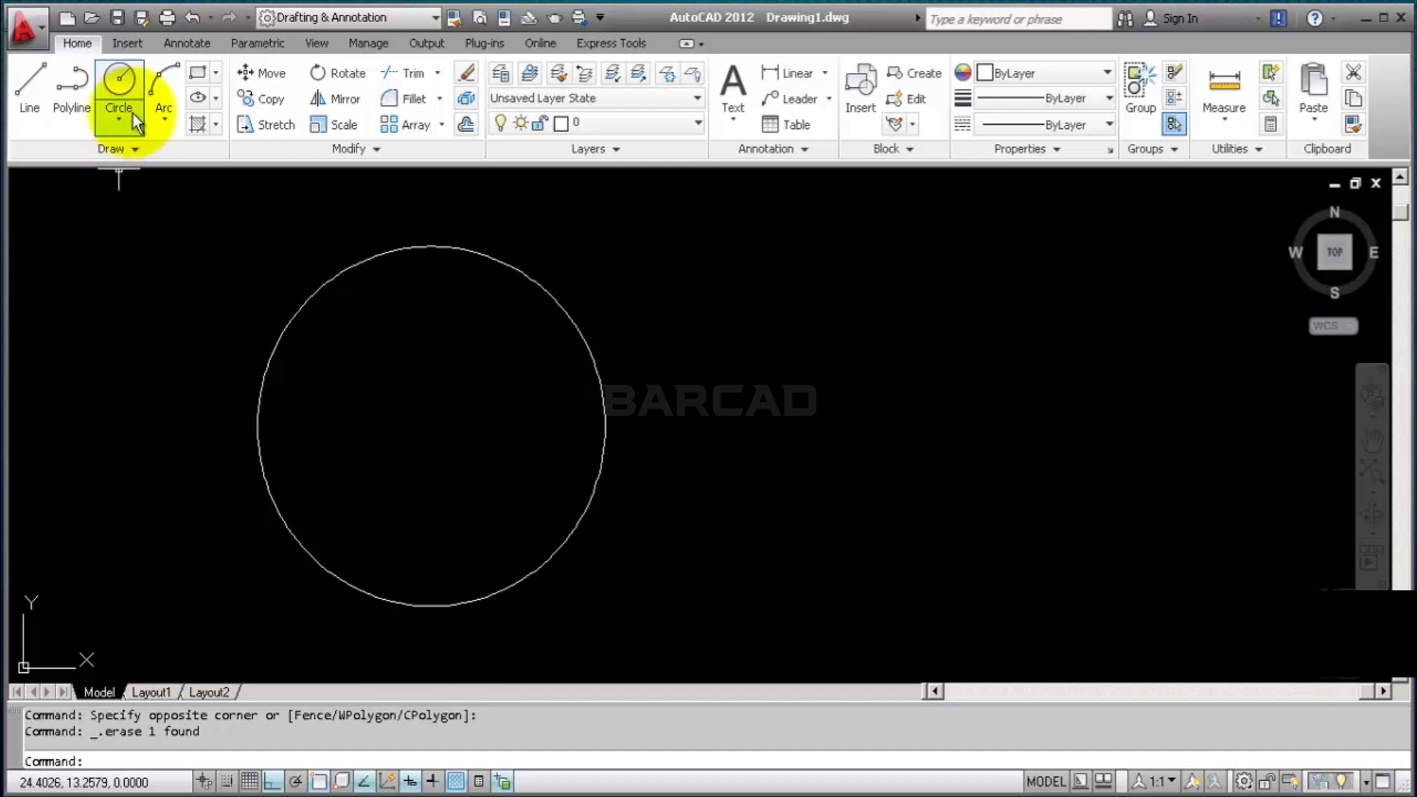
Draw a two-point (2P) circle starting at the first circle's right quadrant, extending horizontally right with a diameter of 5
left_click(120, 83)
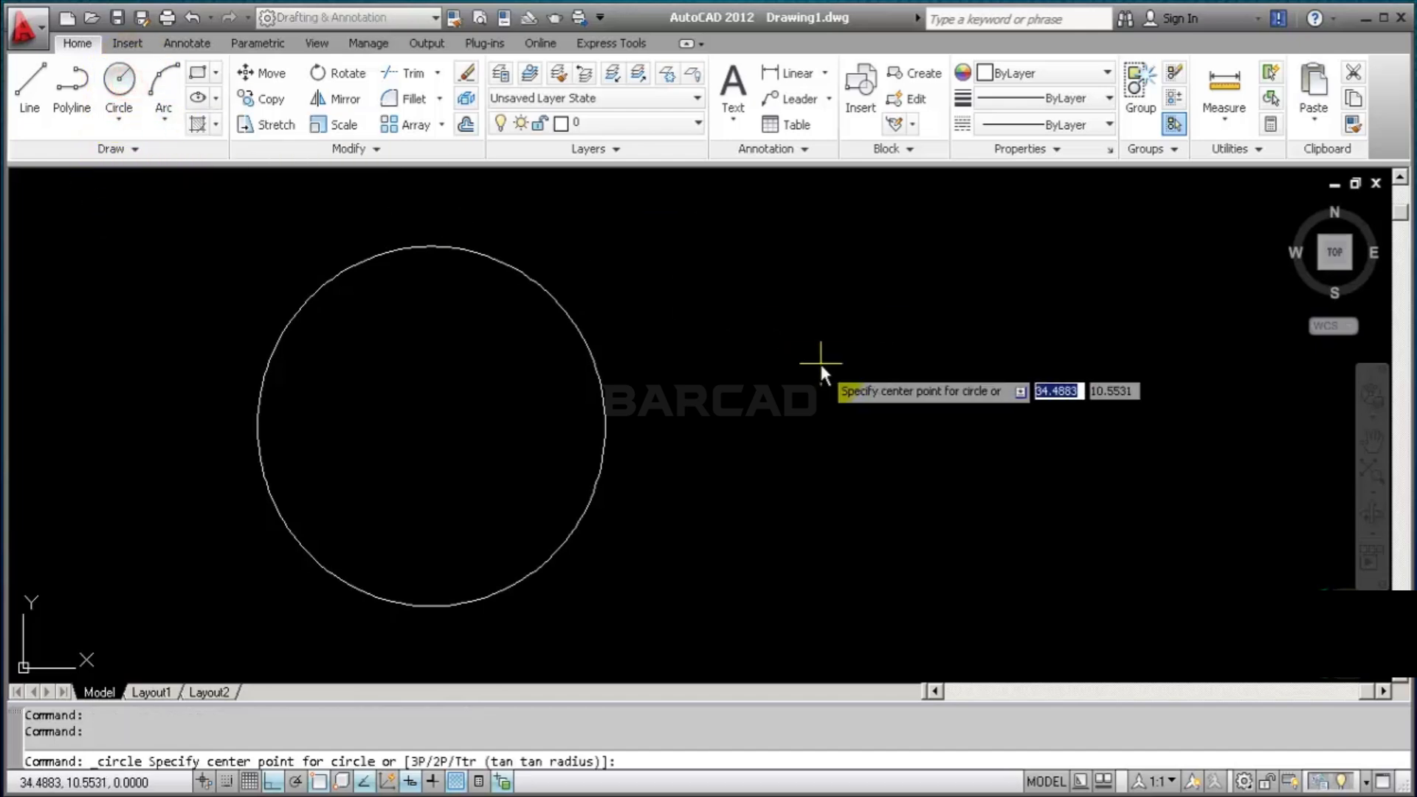
type("2p")
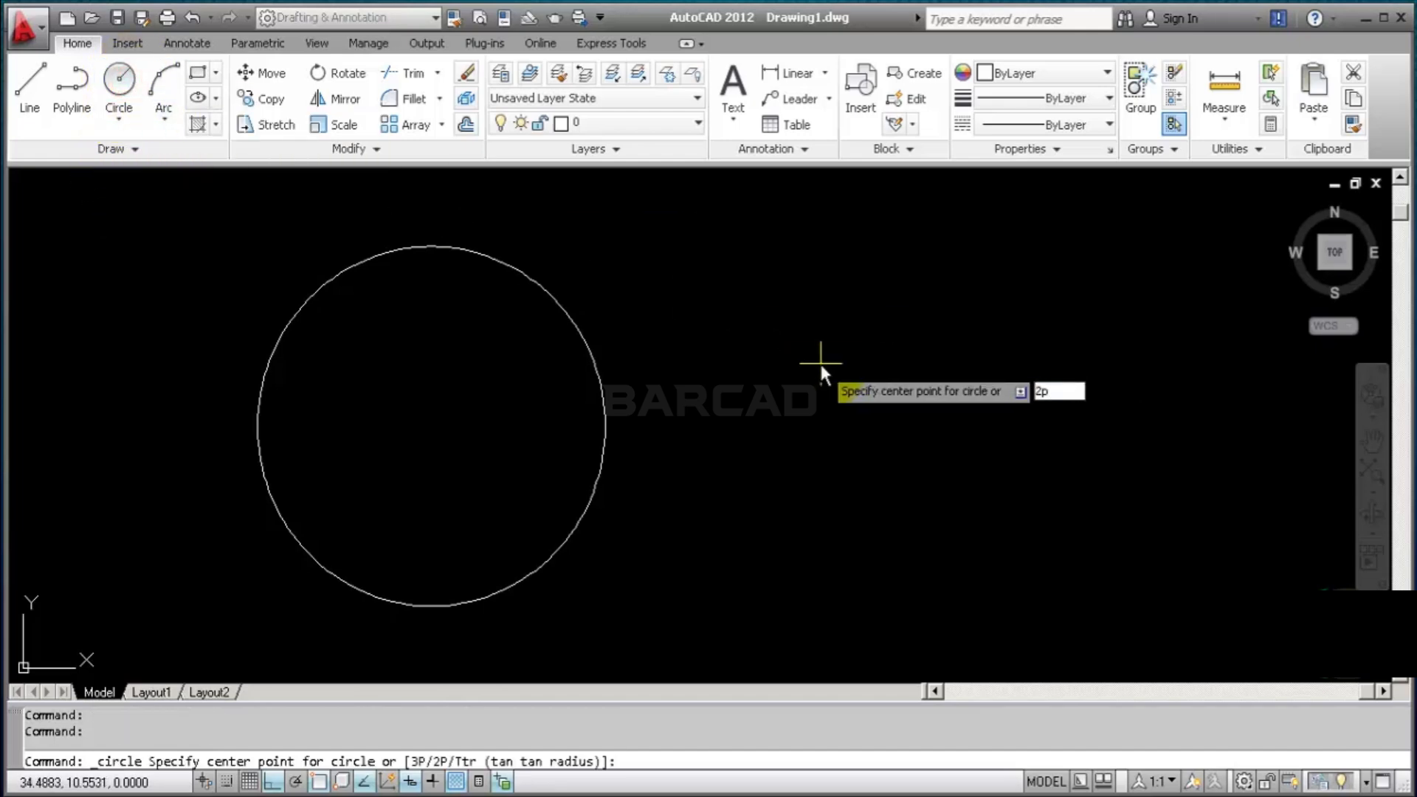
key("Return")
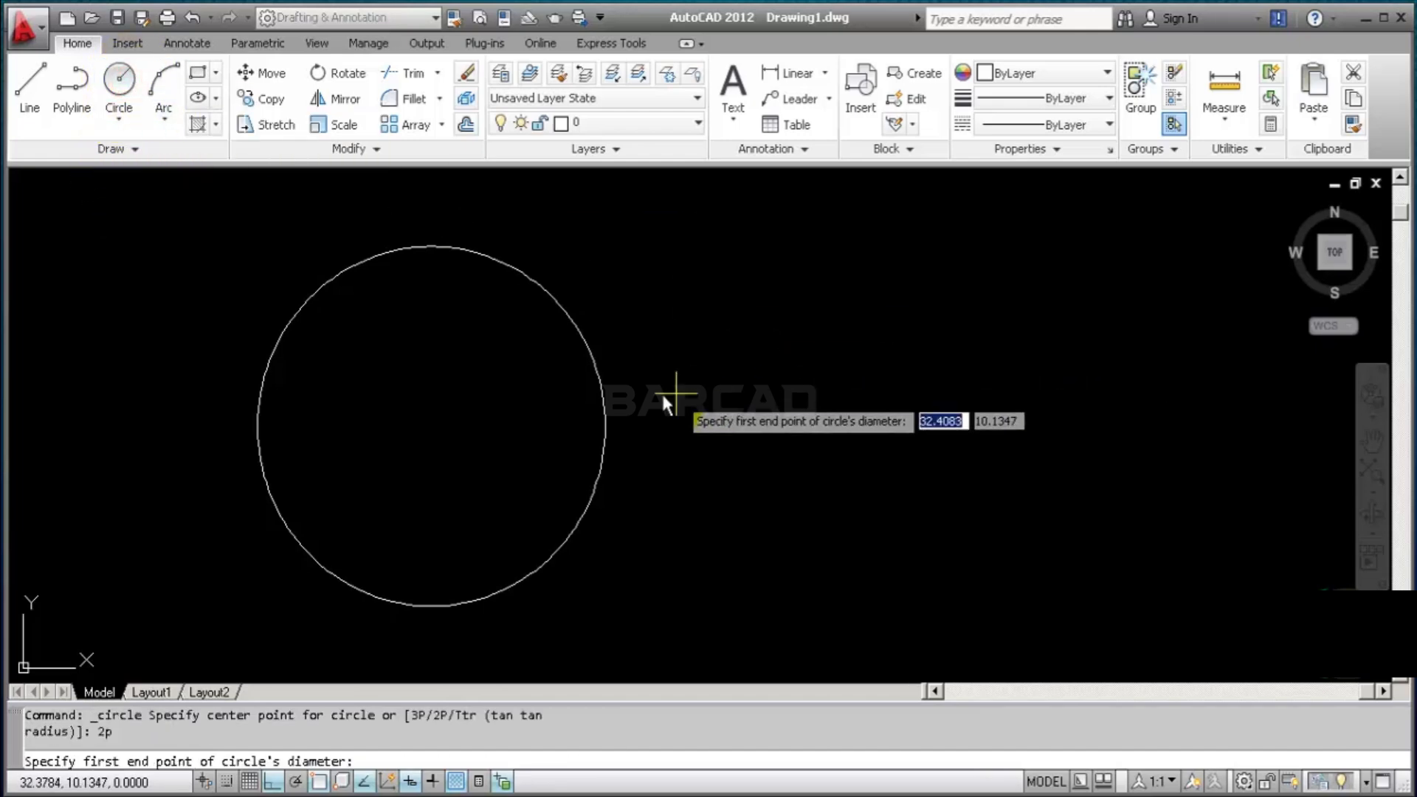
left_click(603, 426)
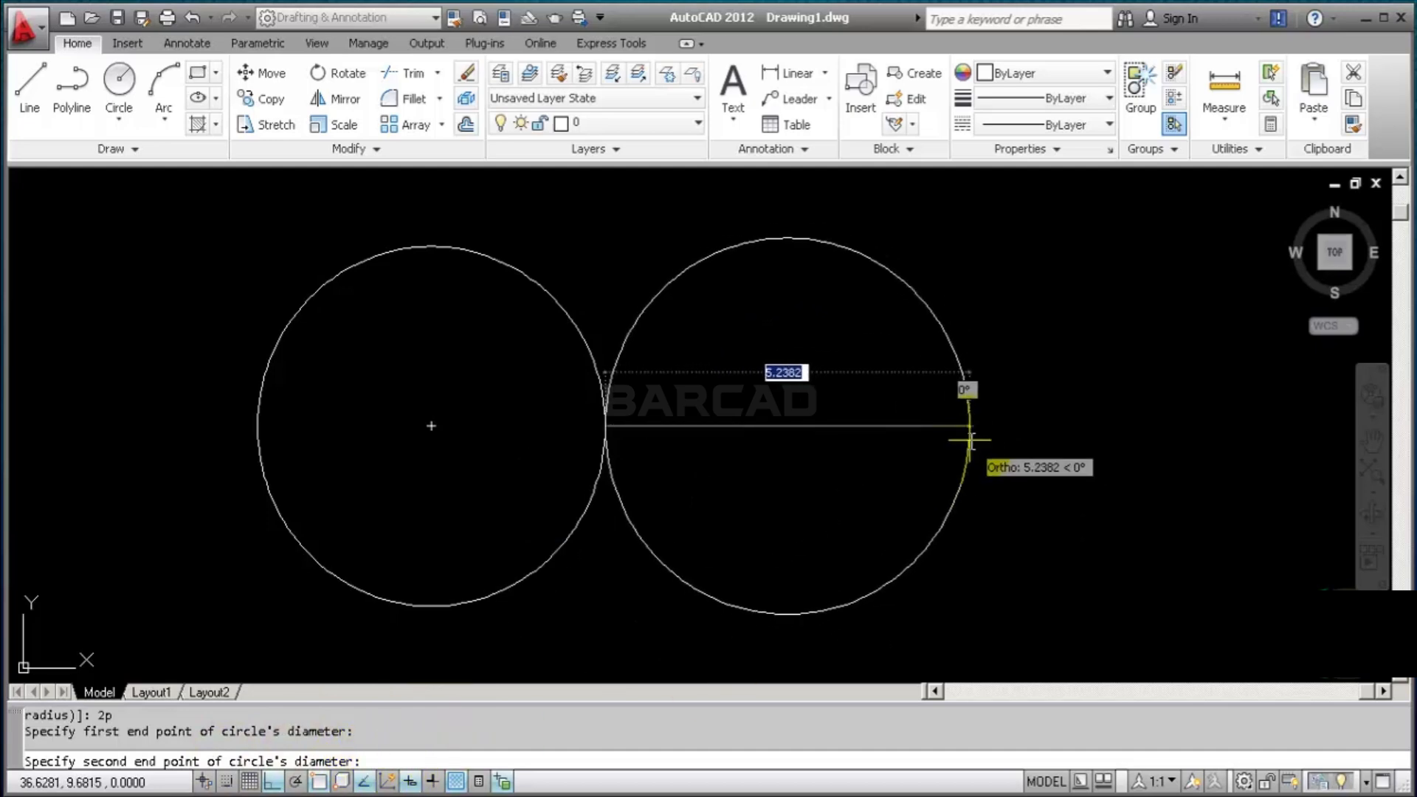
type("5")
key("Return")
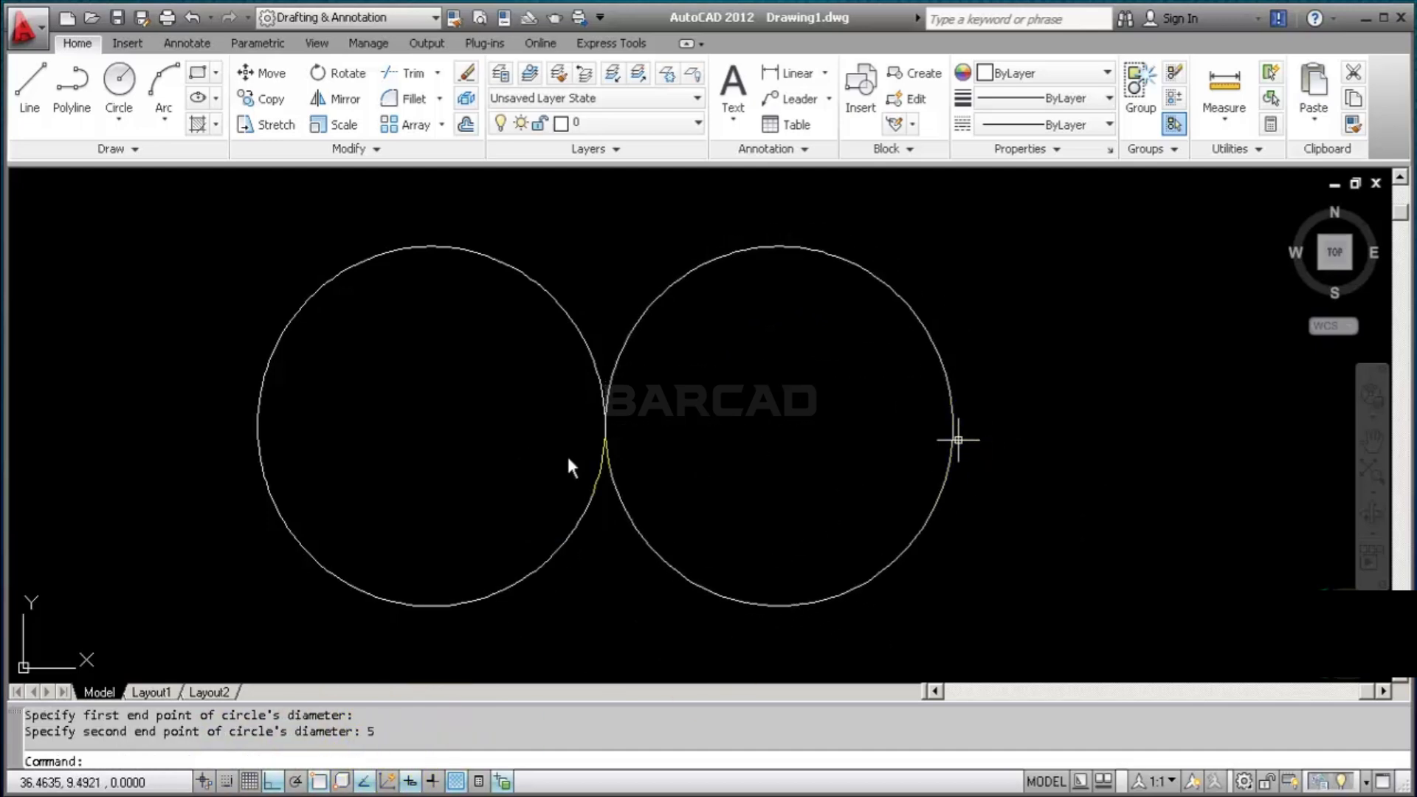
Draw a Ttr circle above the two circles, tangent to both of their upper edges, with a radius of 2.5
scroll(453, 490, "down", 2)
middle_click_drag(522, 341, 522, 386)
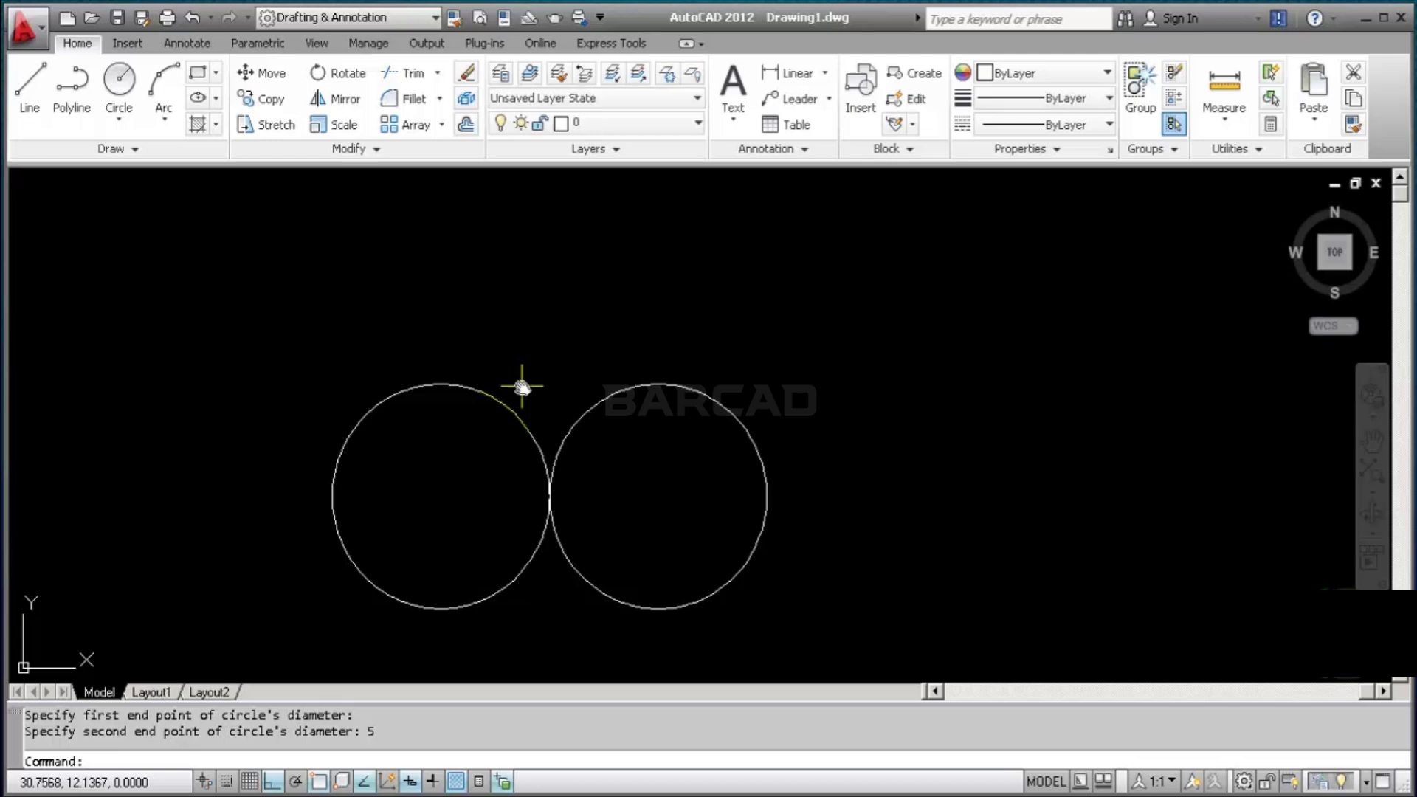
left_click(120, 79)
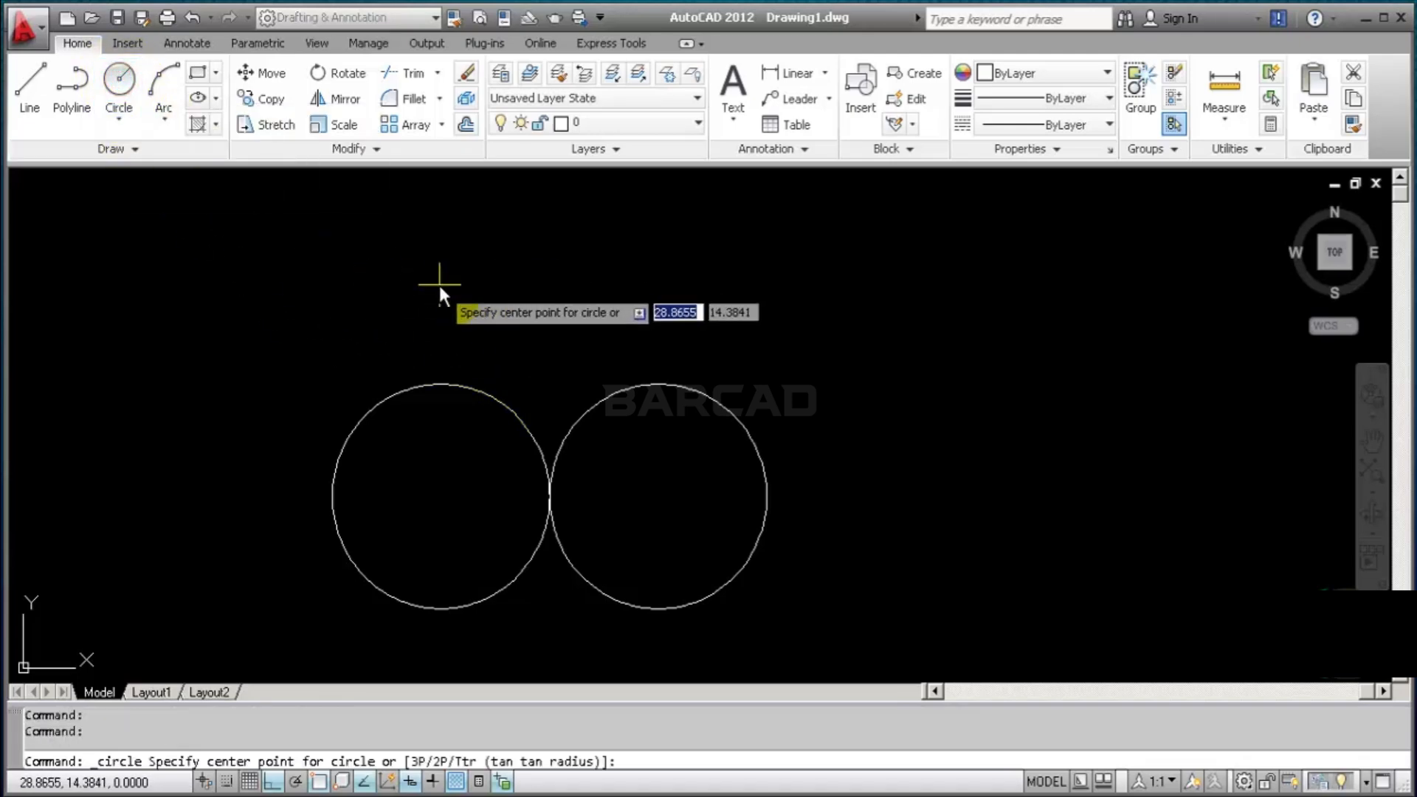
type("ttr")
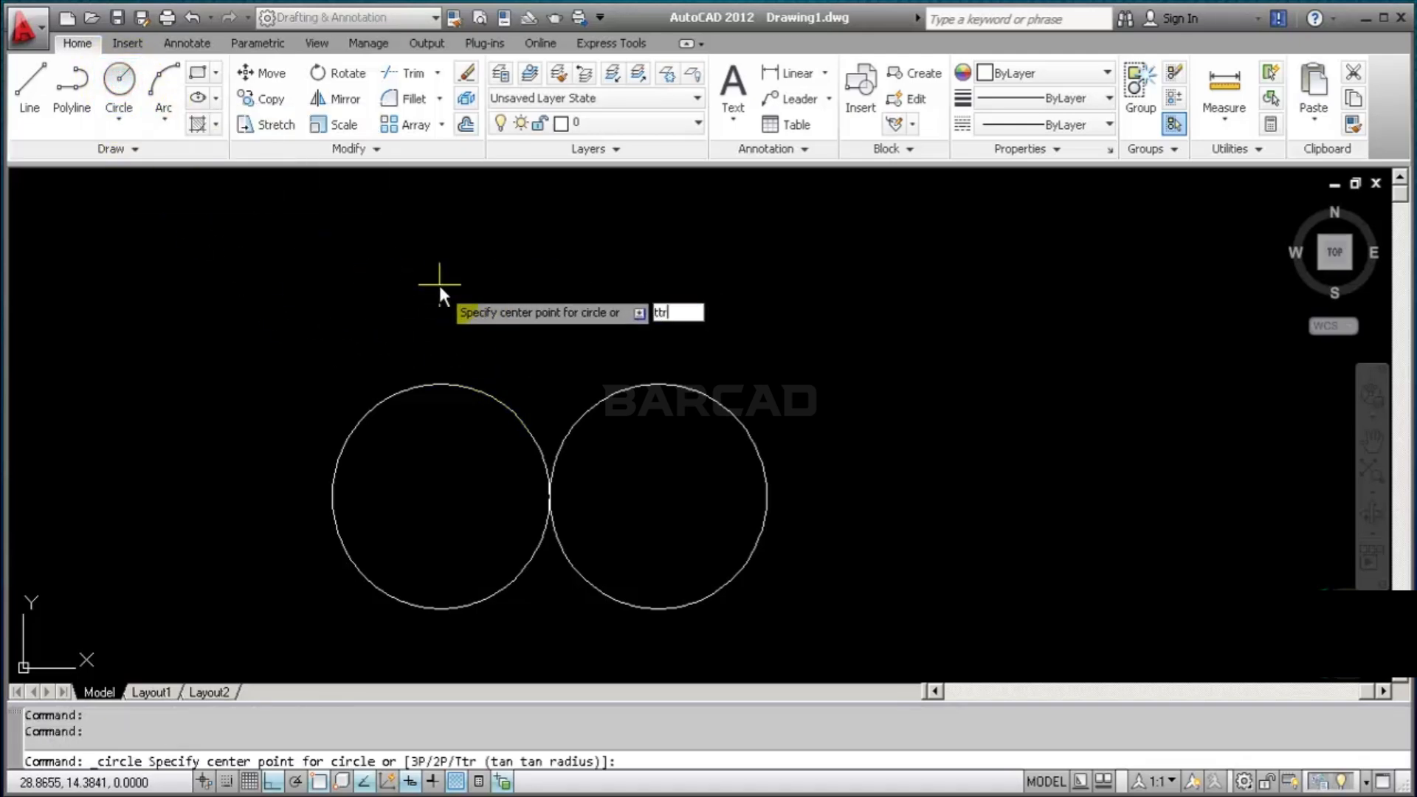
key("Return")
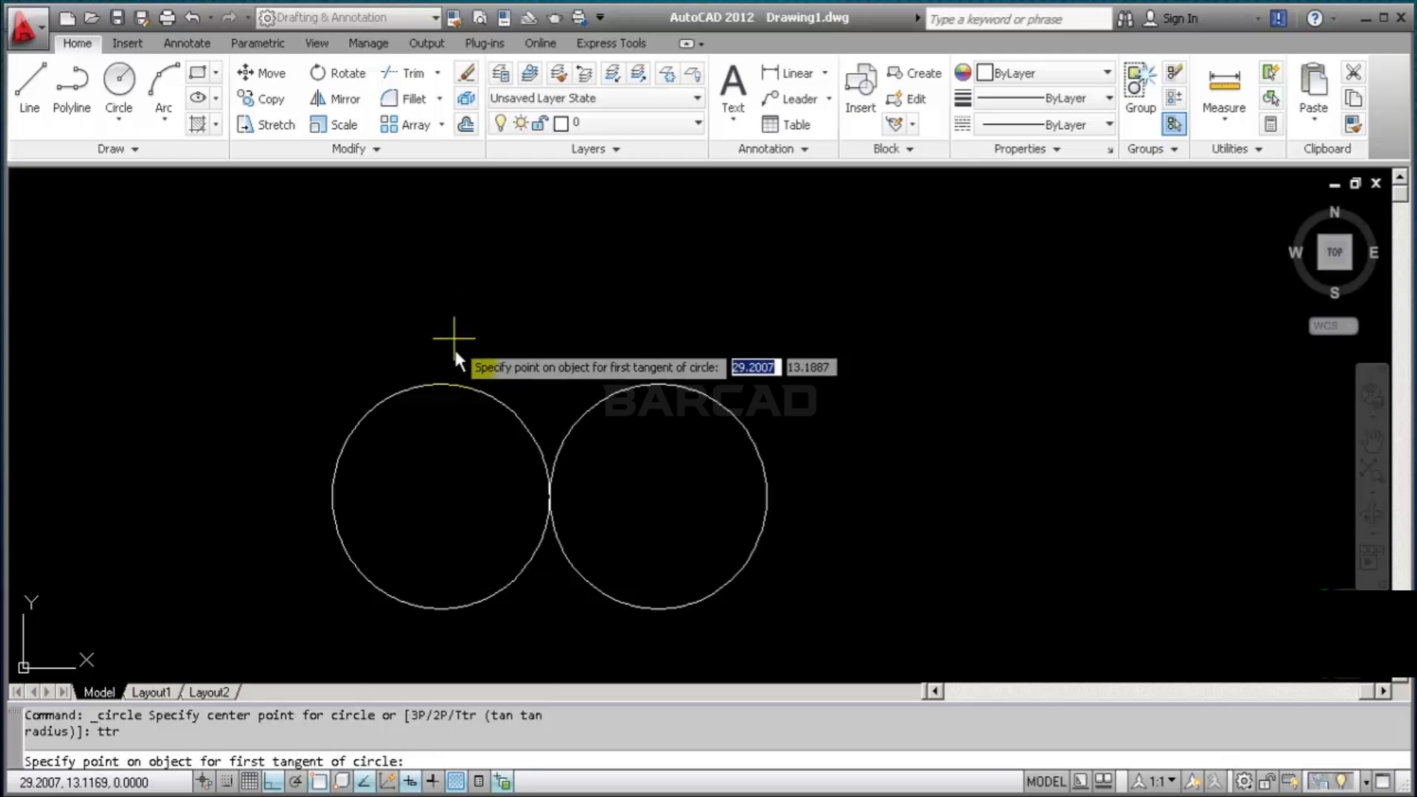
left_click(455, 381)
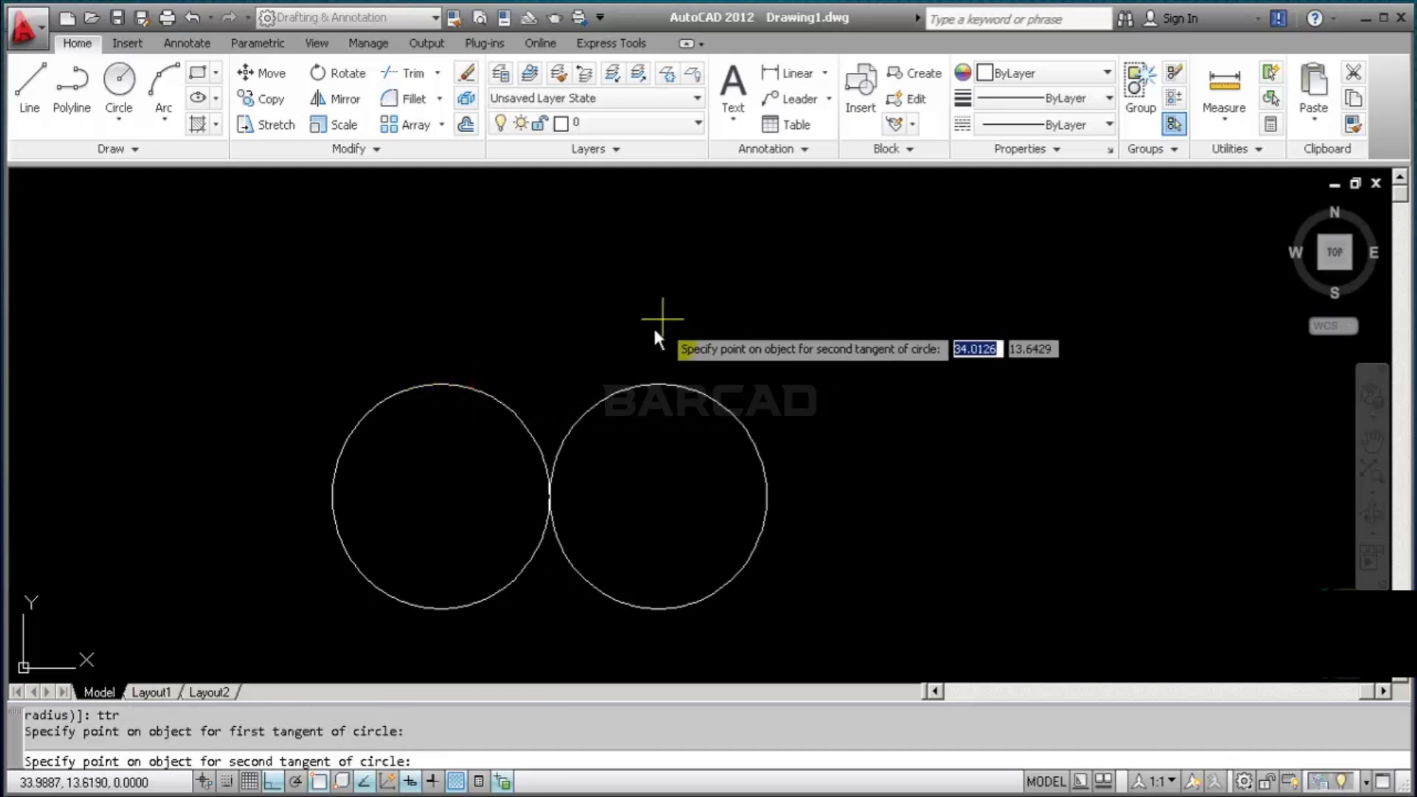
left_click(629, 385)
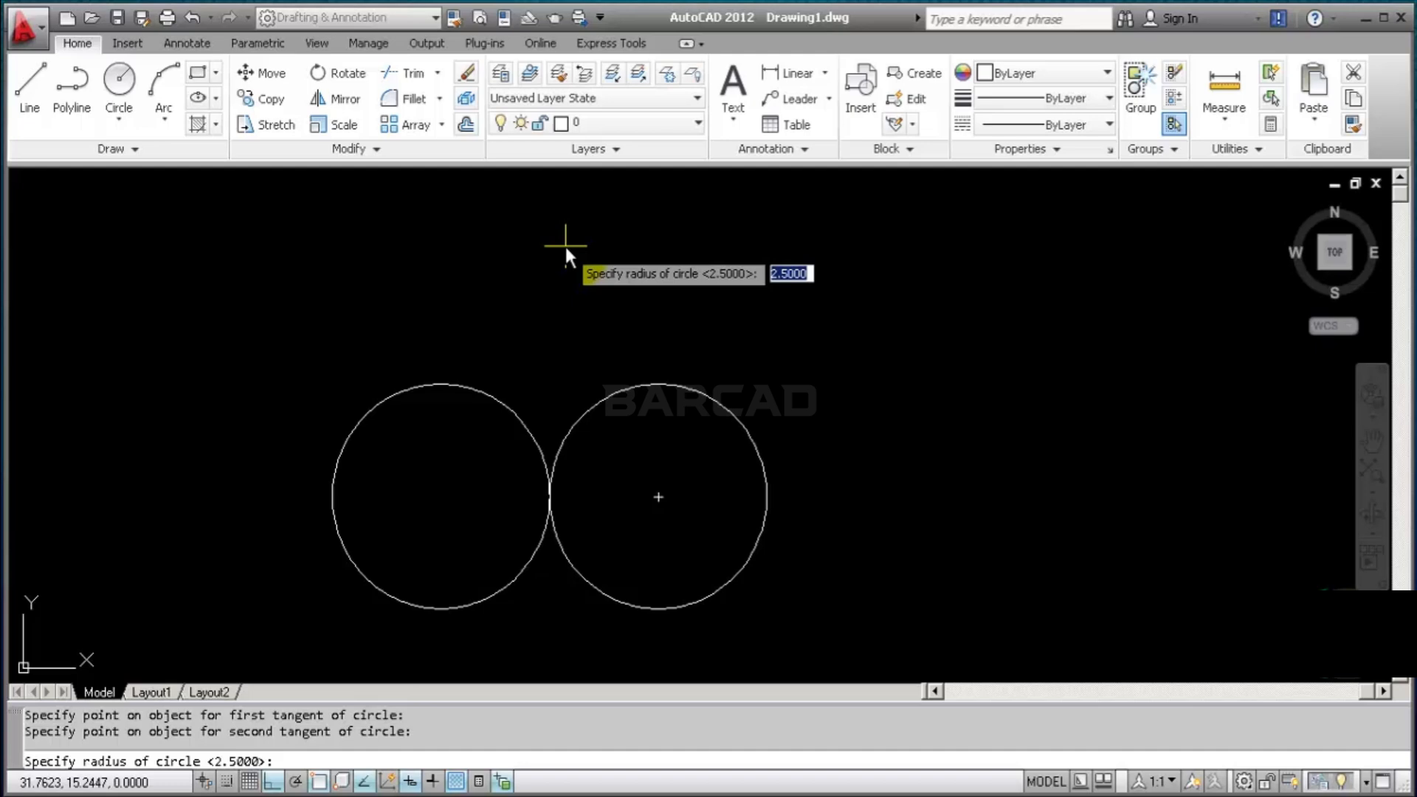
key("Return")
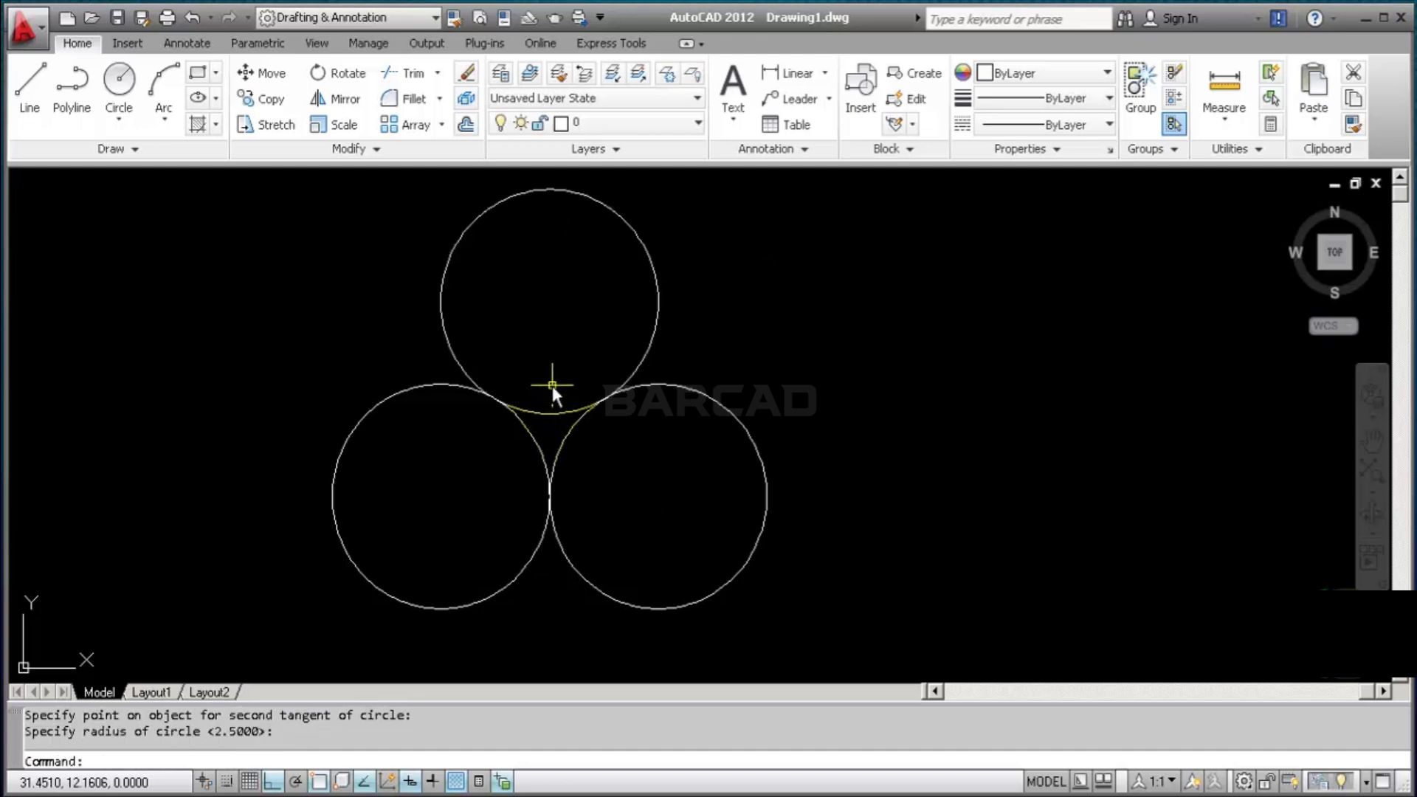
Draw a 3P circle enclosing the three circles, from the upper circle's top quadrant with Ortho off, tangent to the lower left and lower right circles
scroll(546, 352, "down", 3)
scroll(543, 346, "up", 2)
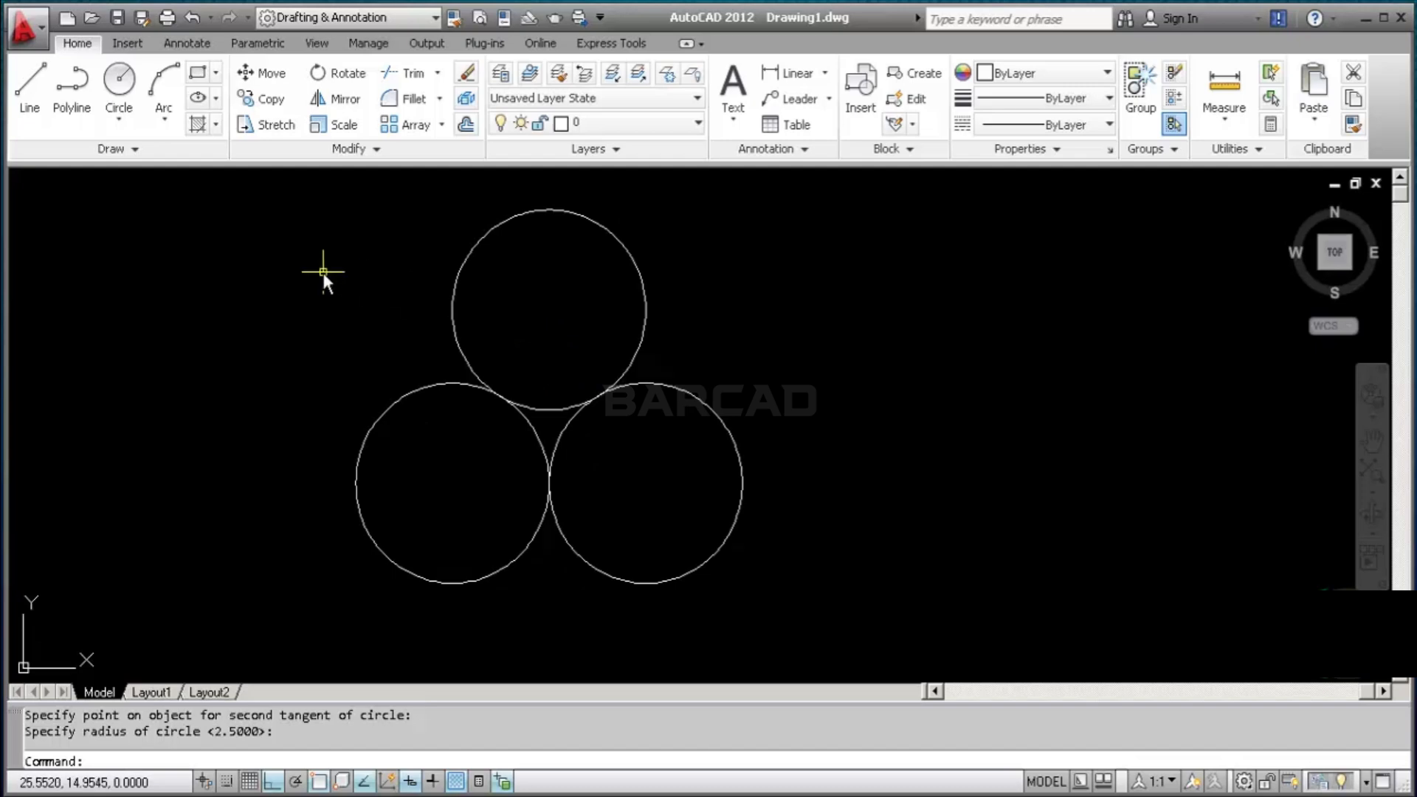
left_click(119, 83)
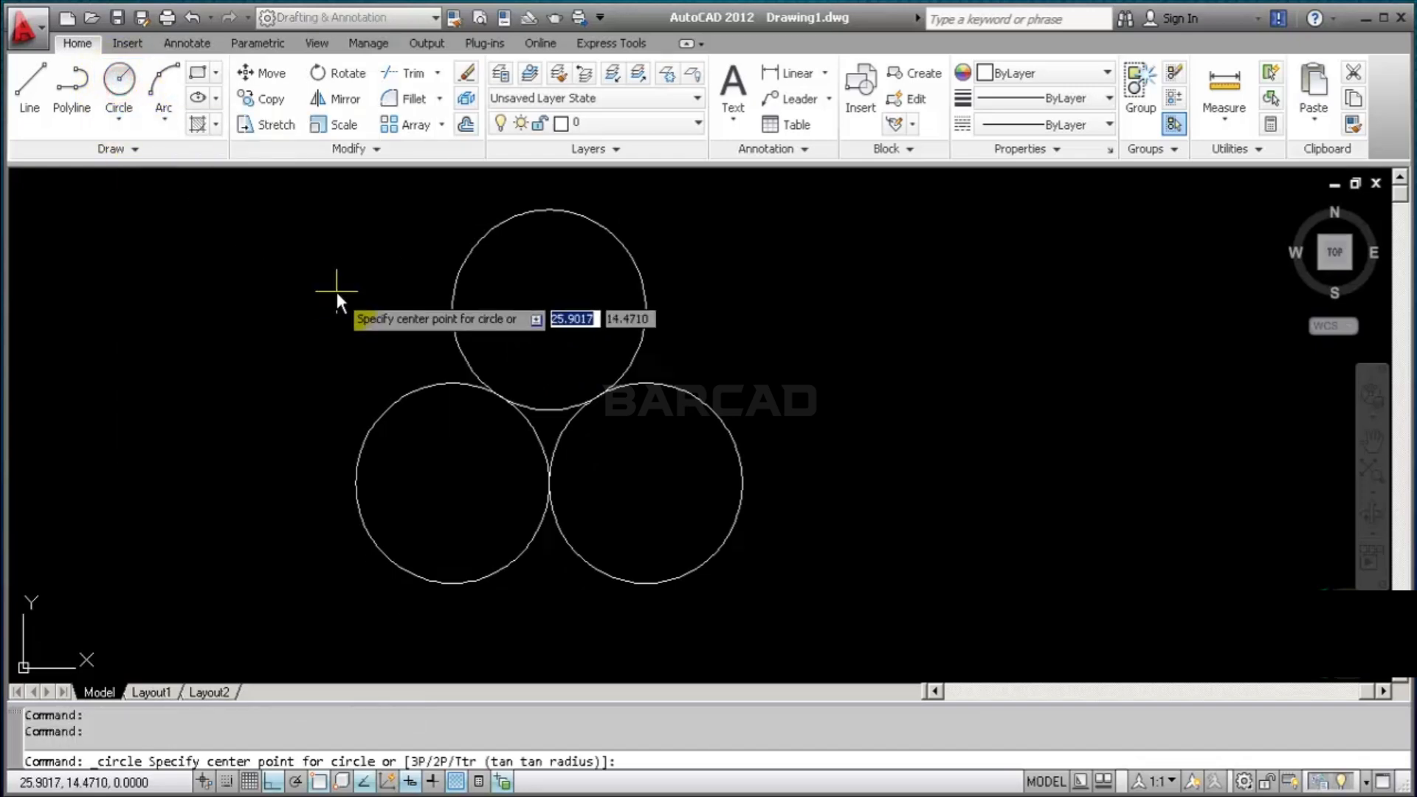
type("3p")
key("Return")
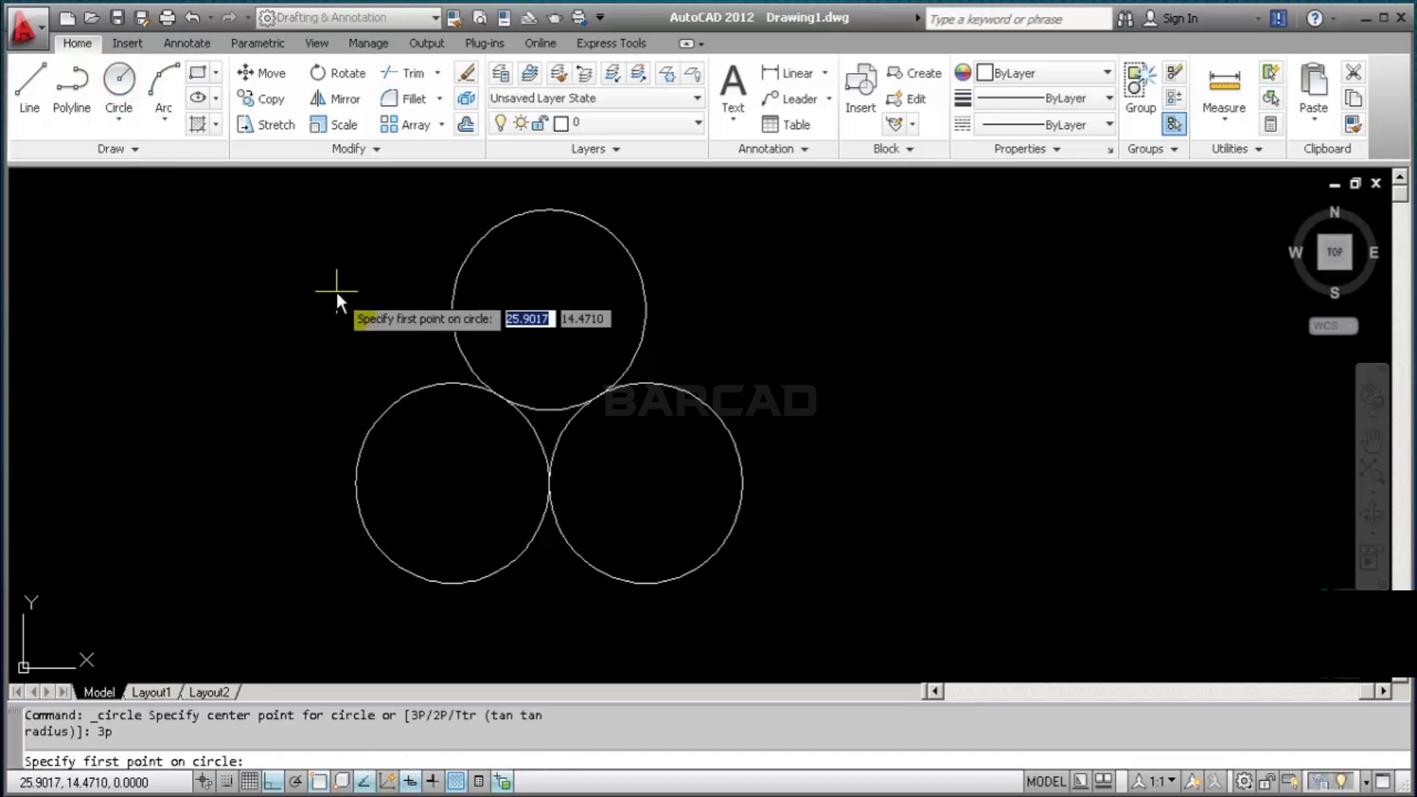
left_click(548, 209)
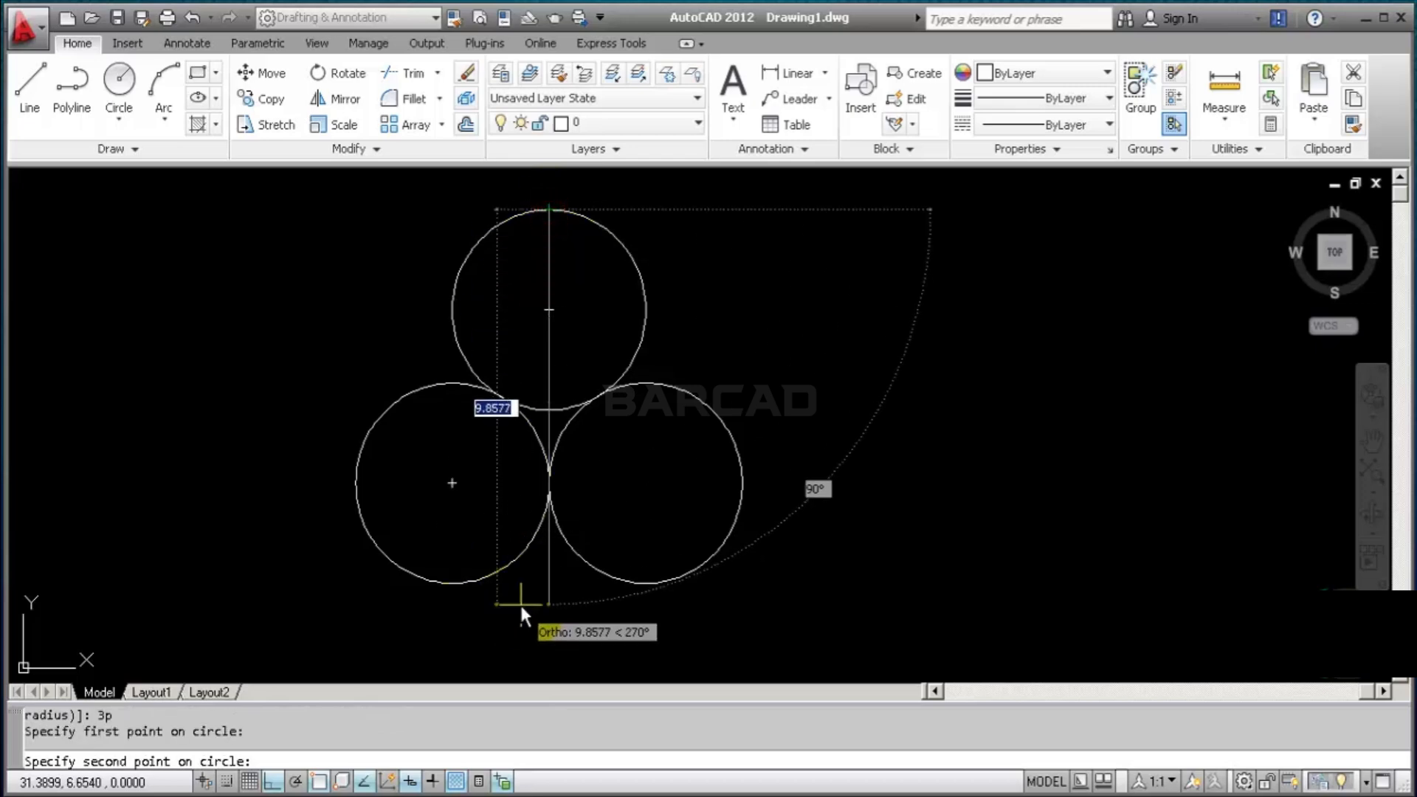
key("F8")
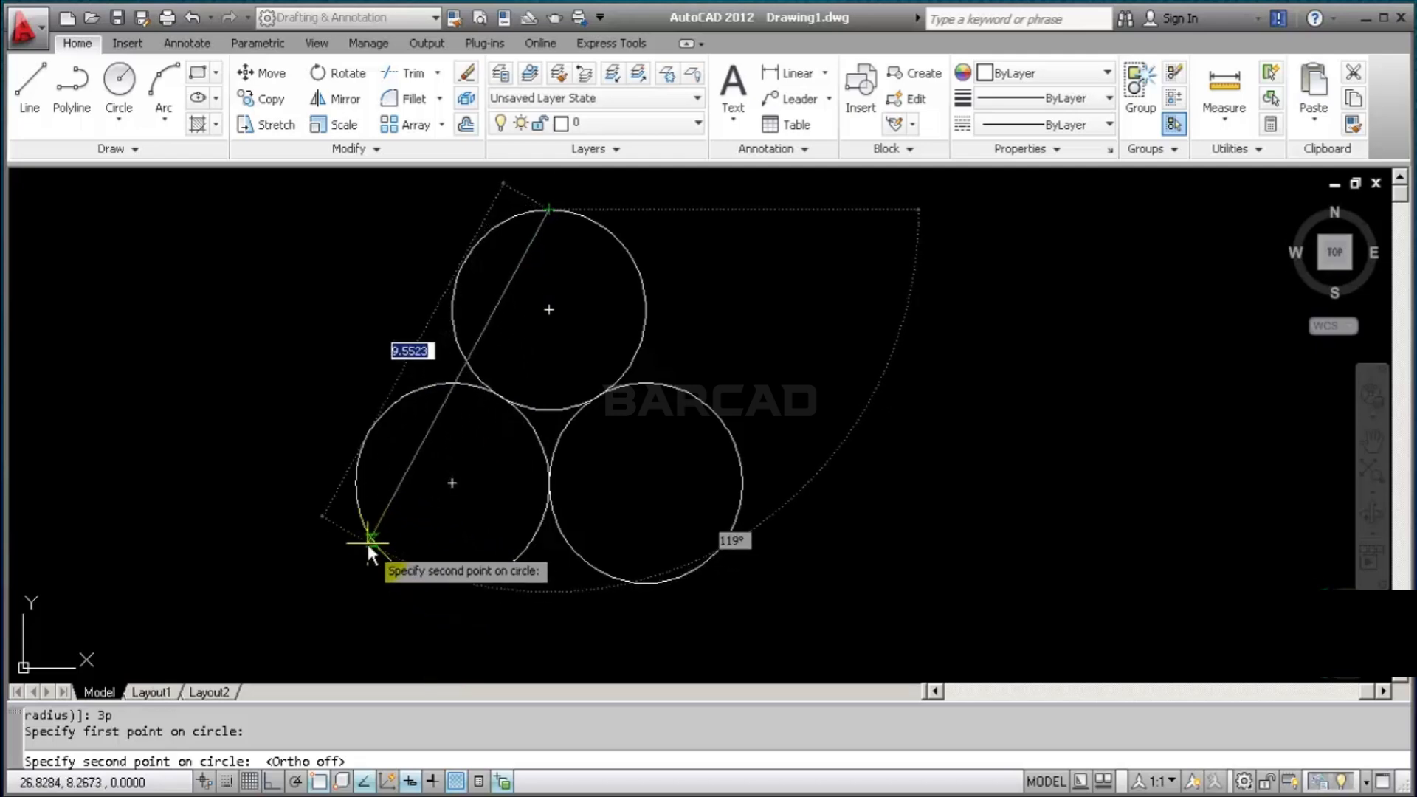
type("ta")
type("n")
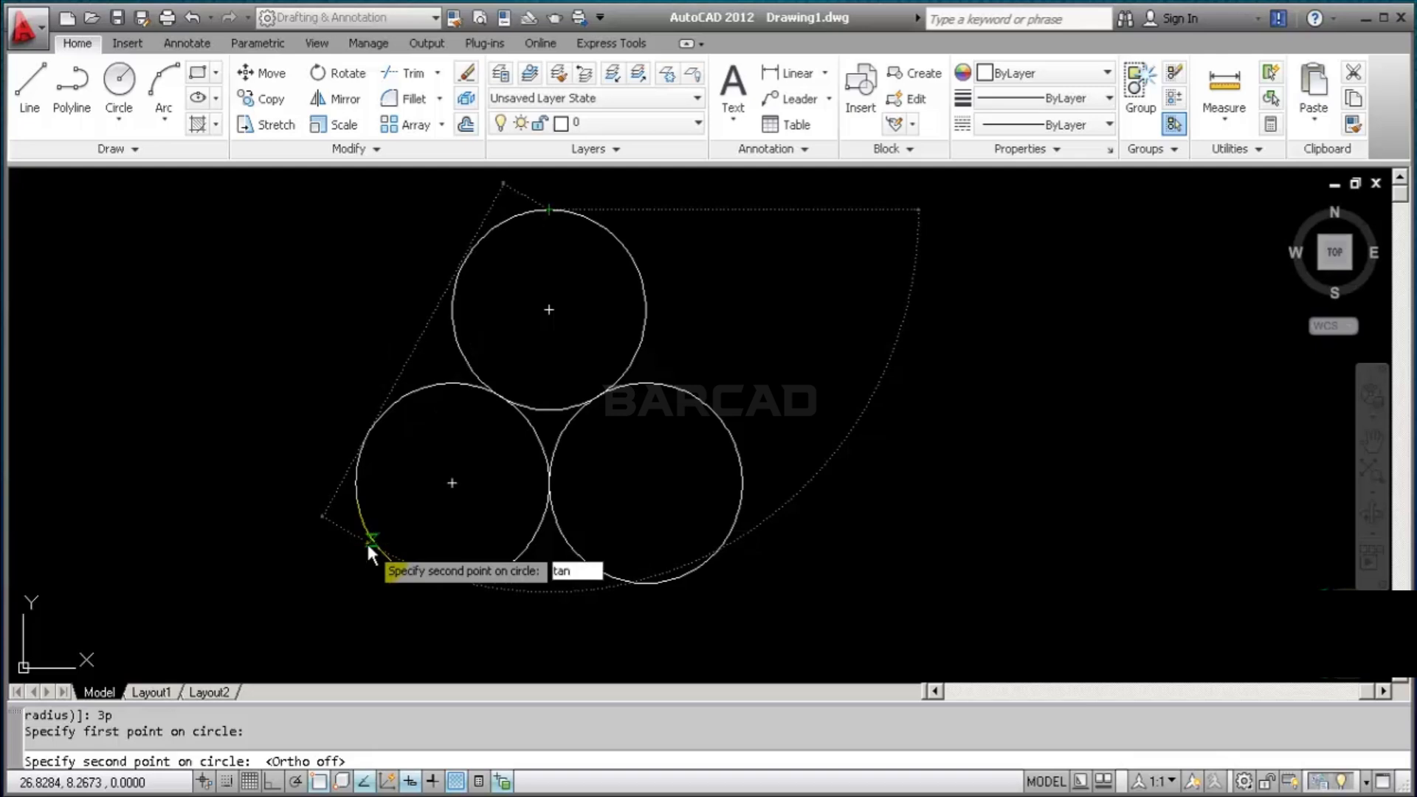
key("Return")
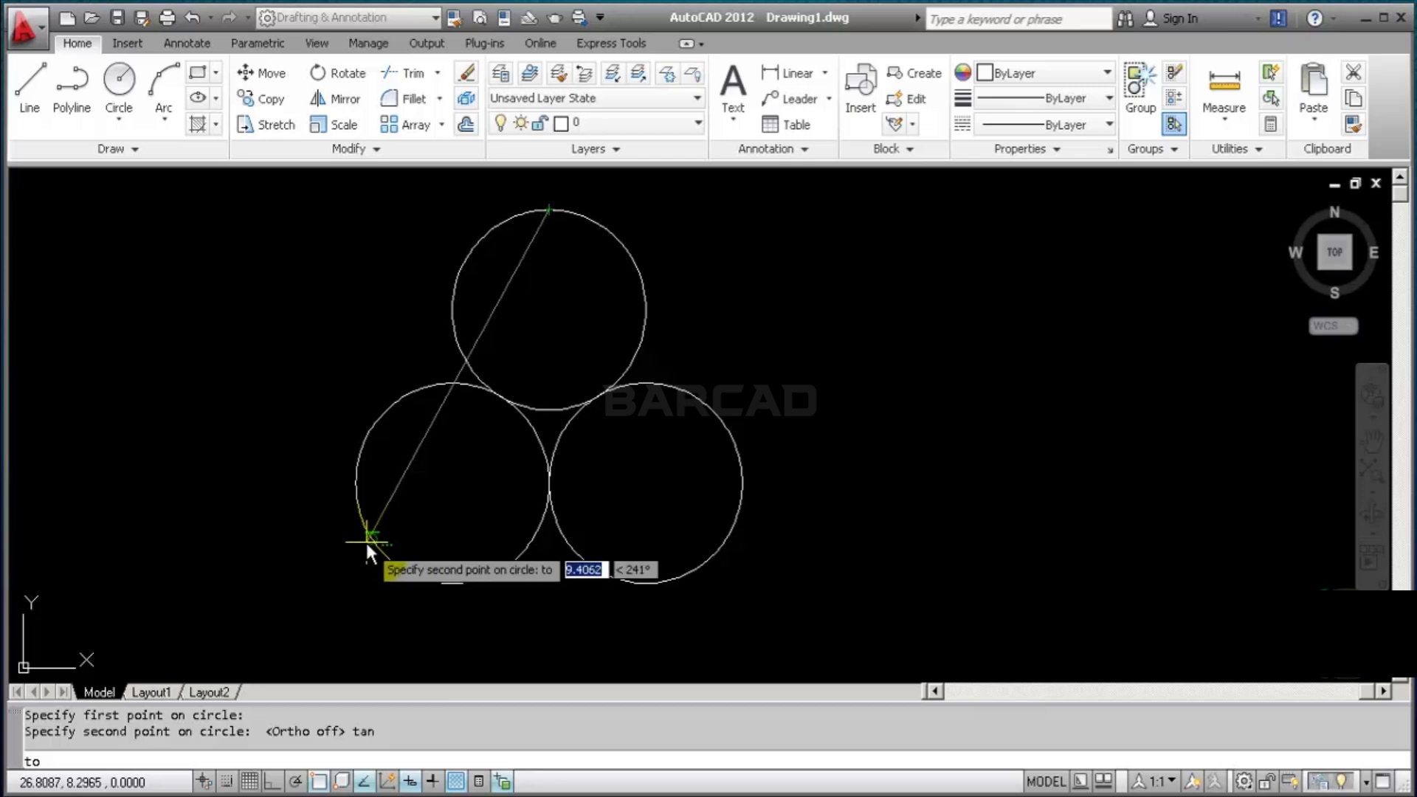
left_click(366, 542)
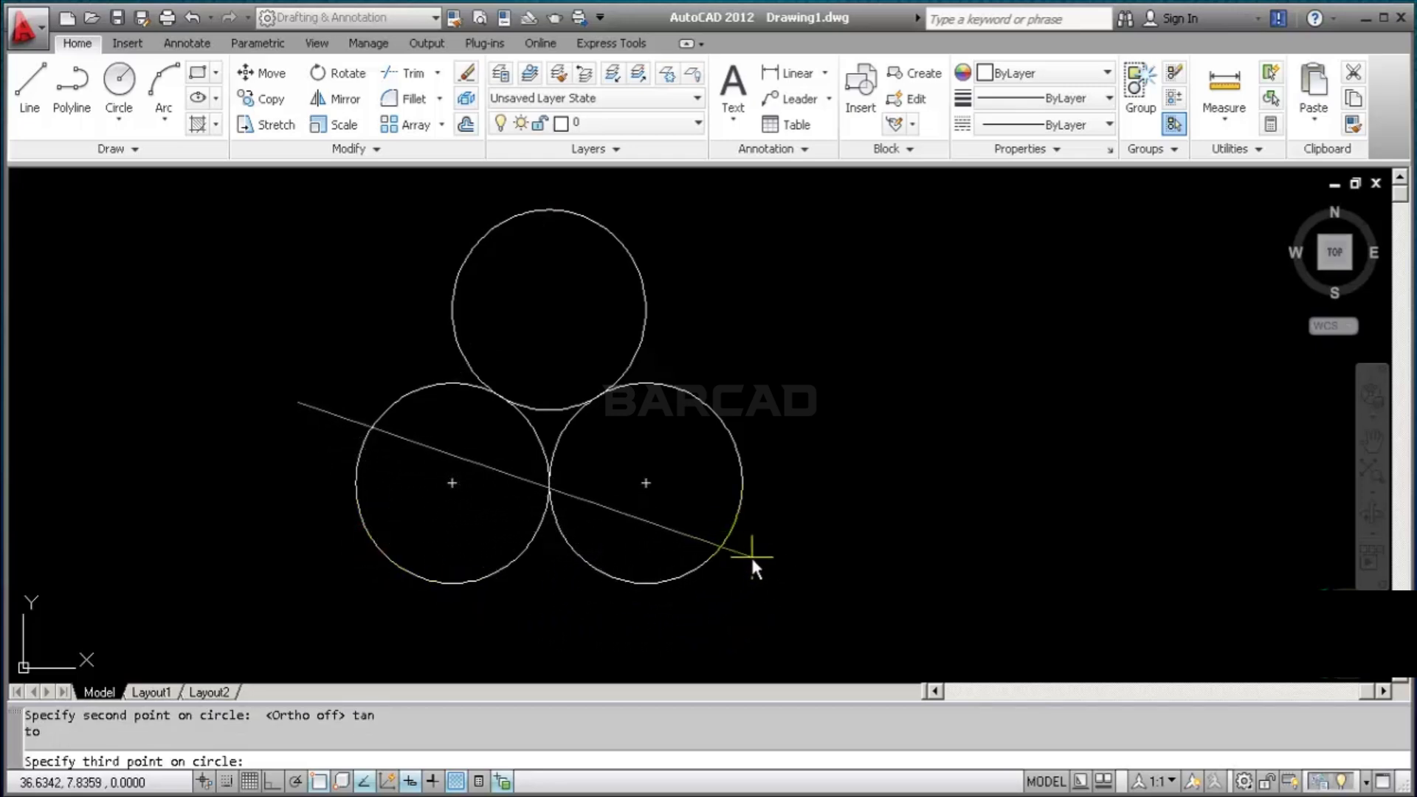
type("tan")
key("Return")
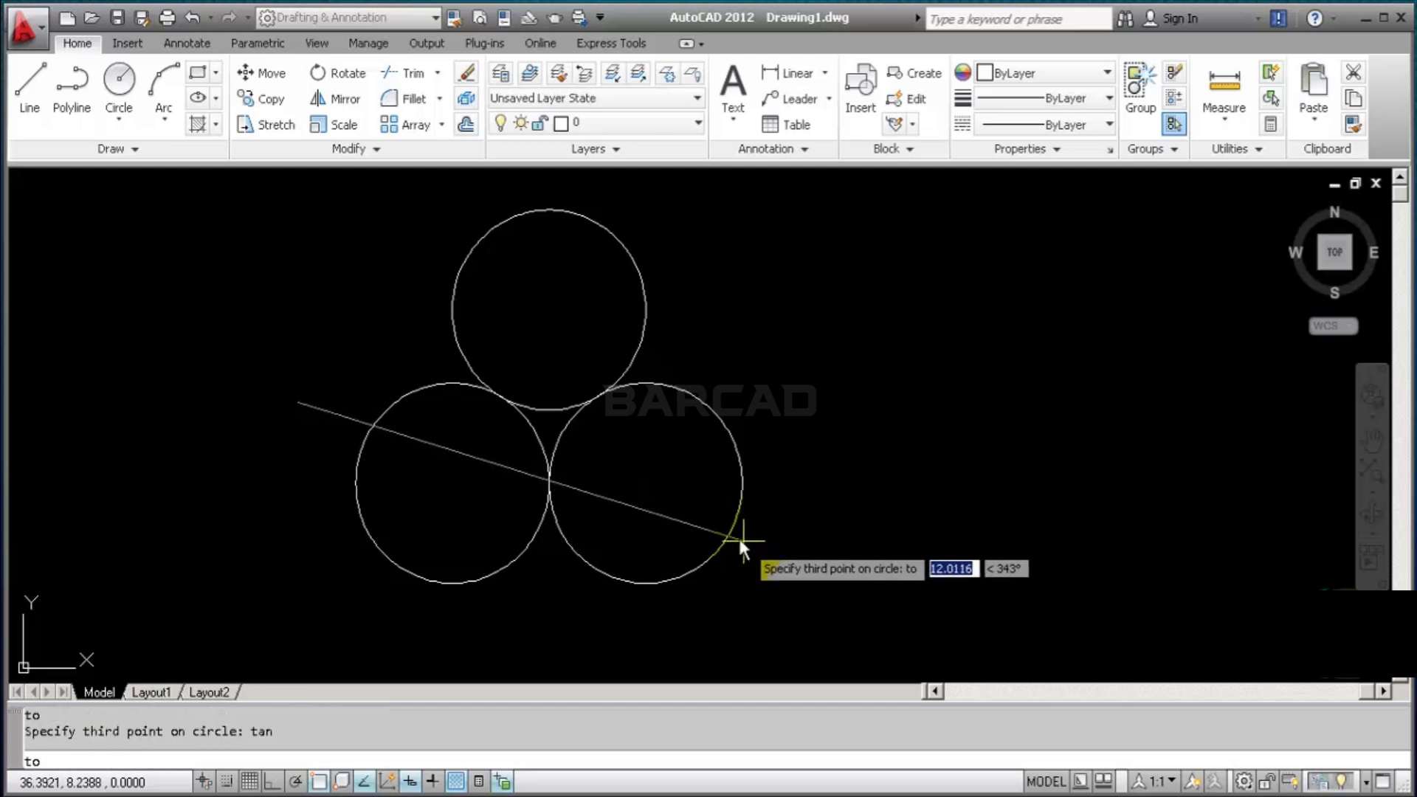
left_click(725, 536)
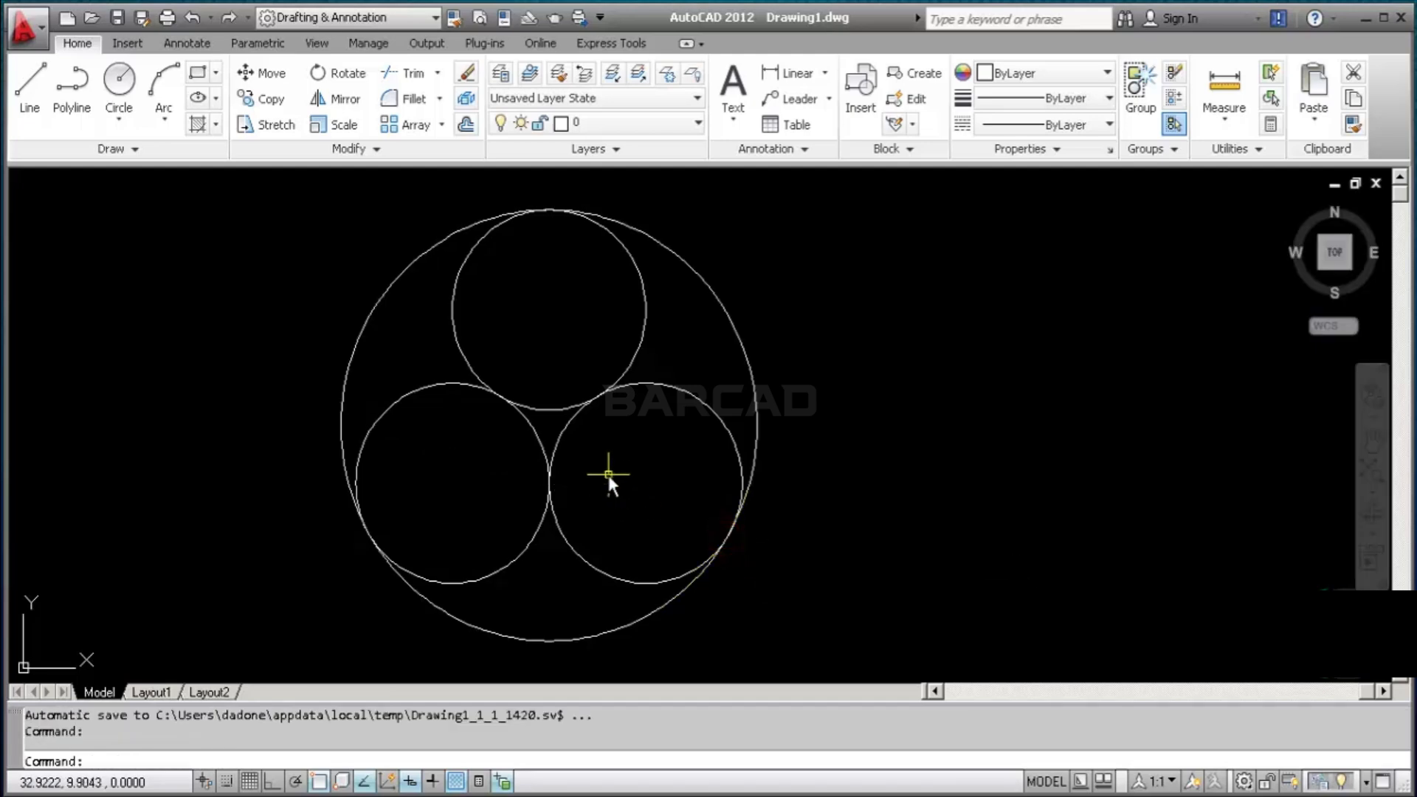
left_click(414, 392)
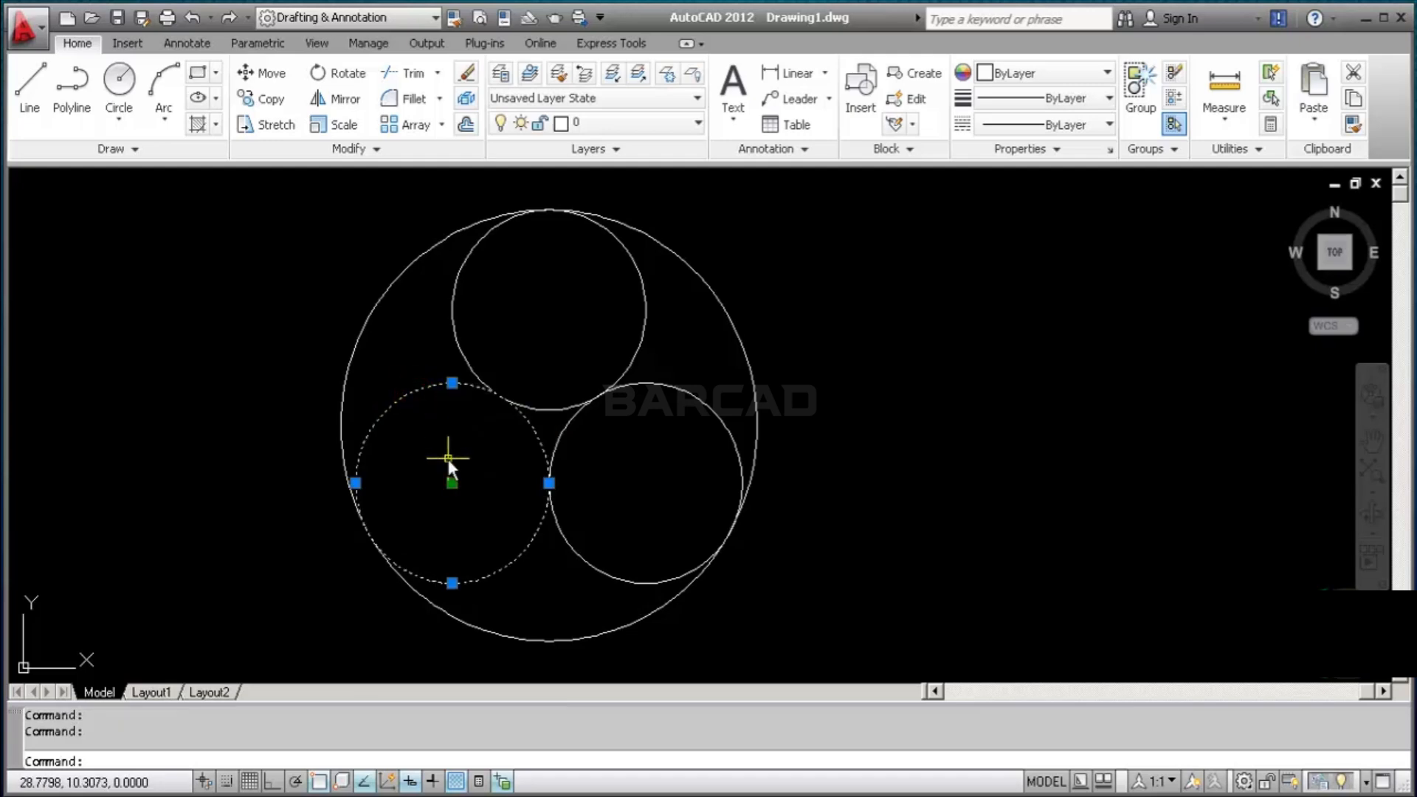
key("Escape")
left_click(671, 388)
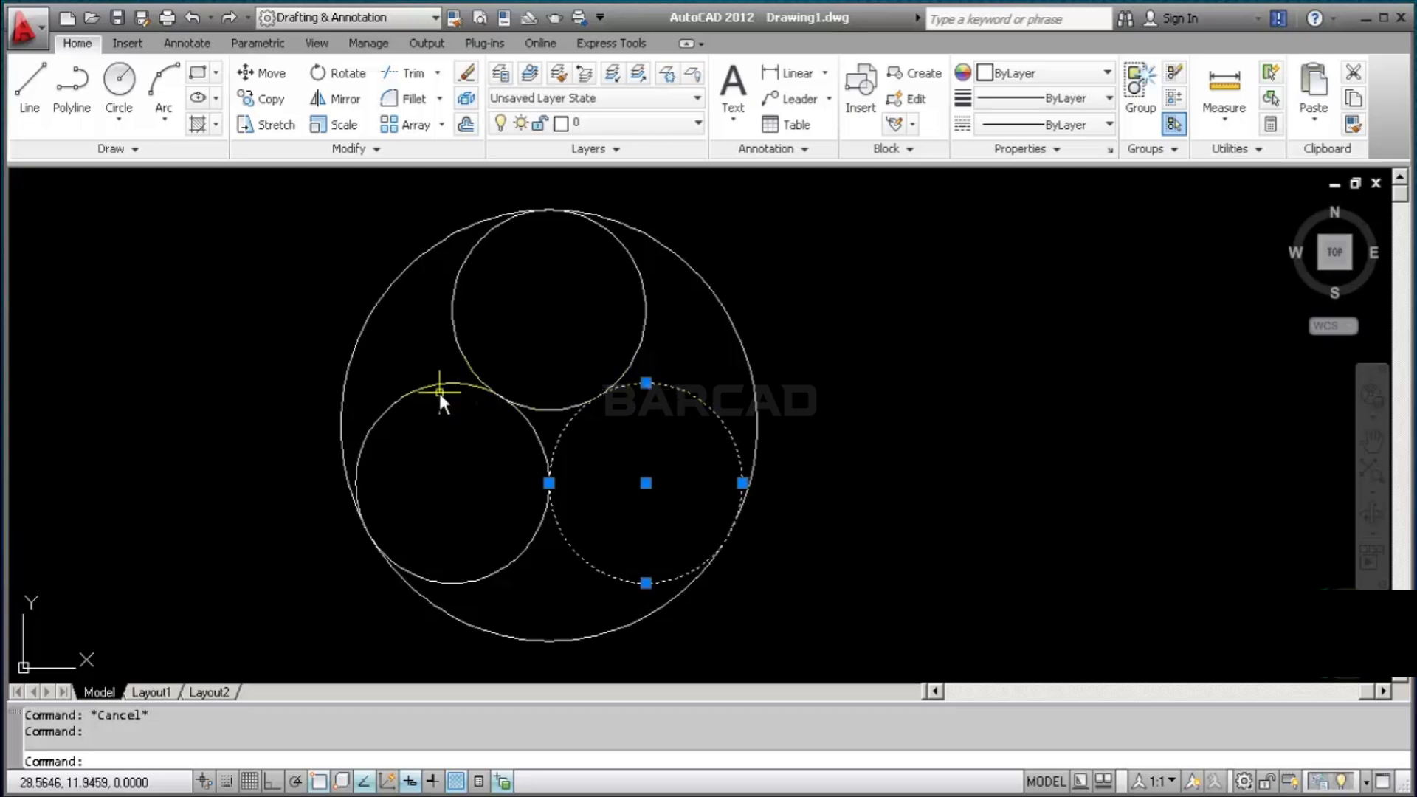
key("Escape")
Draw a horizontal line about 9.3 units long to the right of the enclosing circle, with Ortho on
middle_click_drag(447, 394, 344, 416)
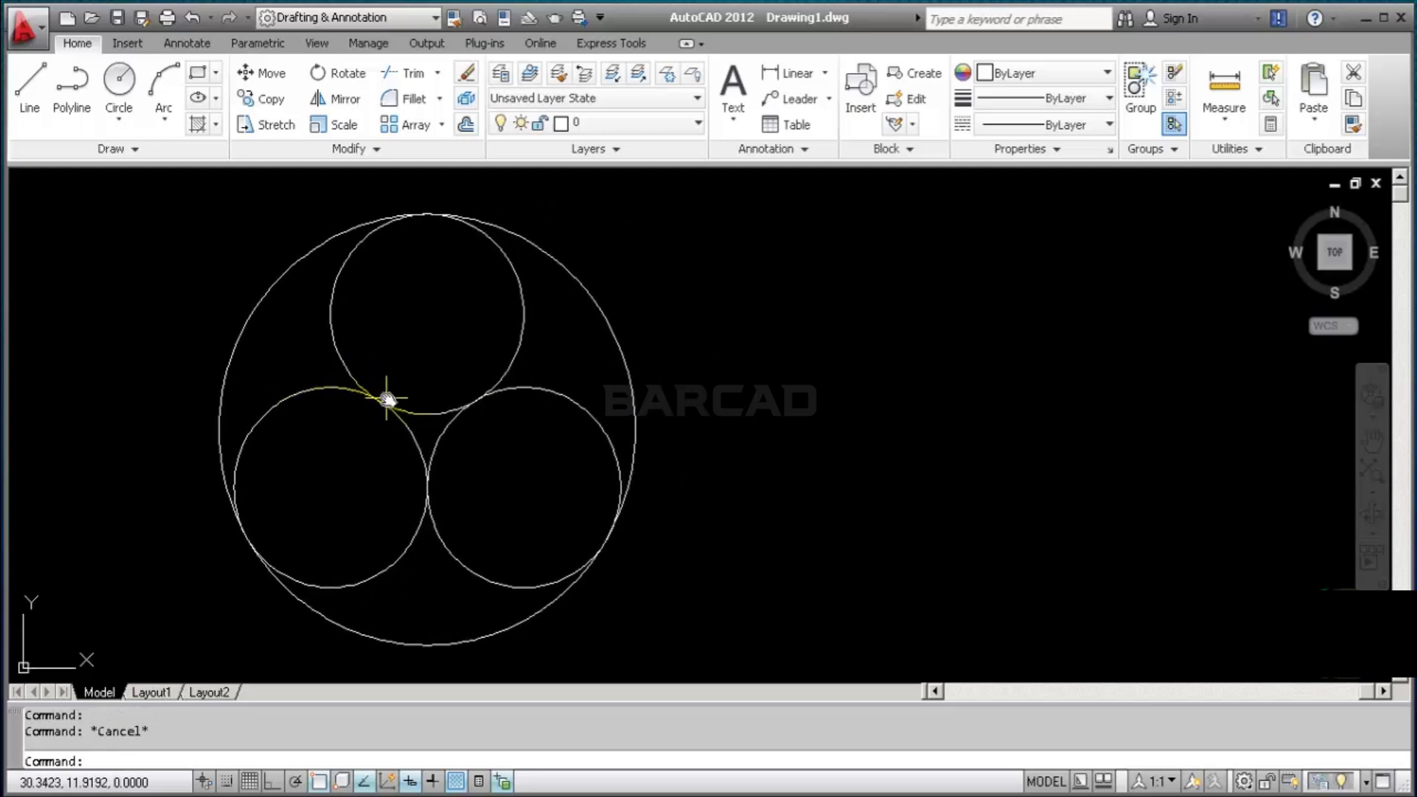
middle_click_drag(450, 407, 372, 369)
left_click(29, 82)
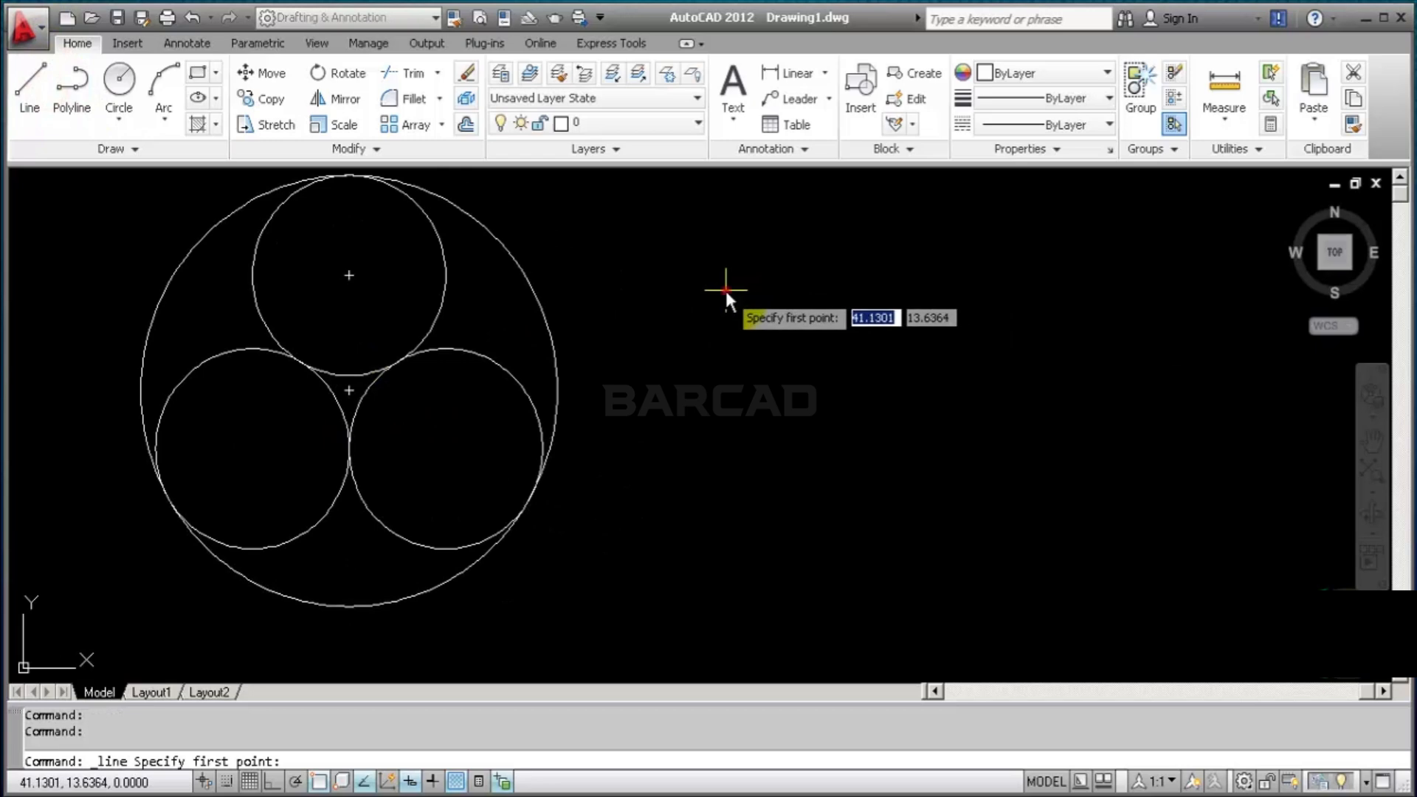
left_click(725, 290)
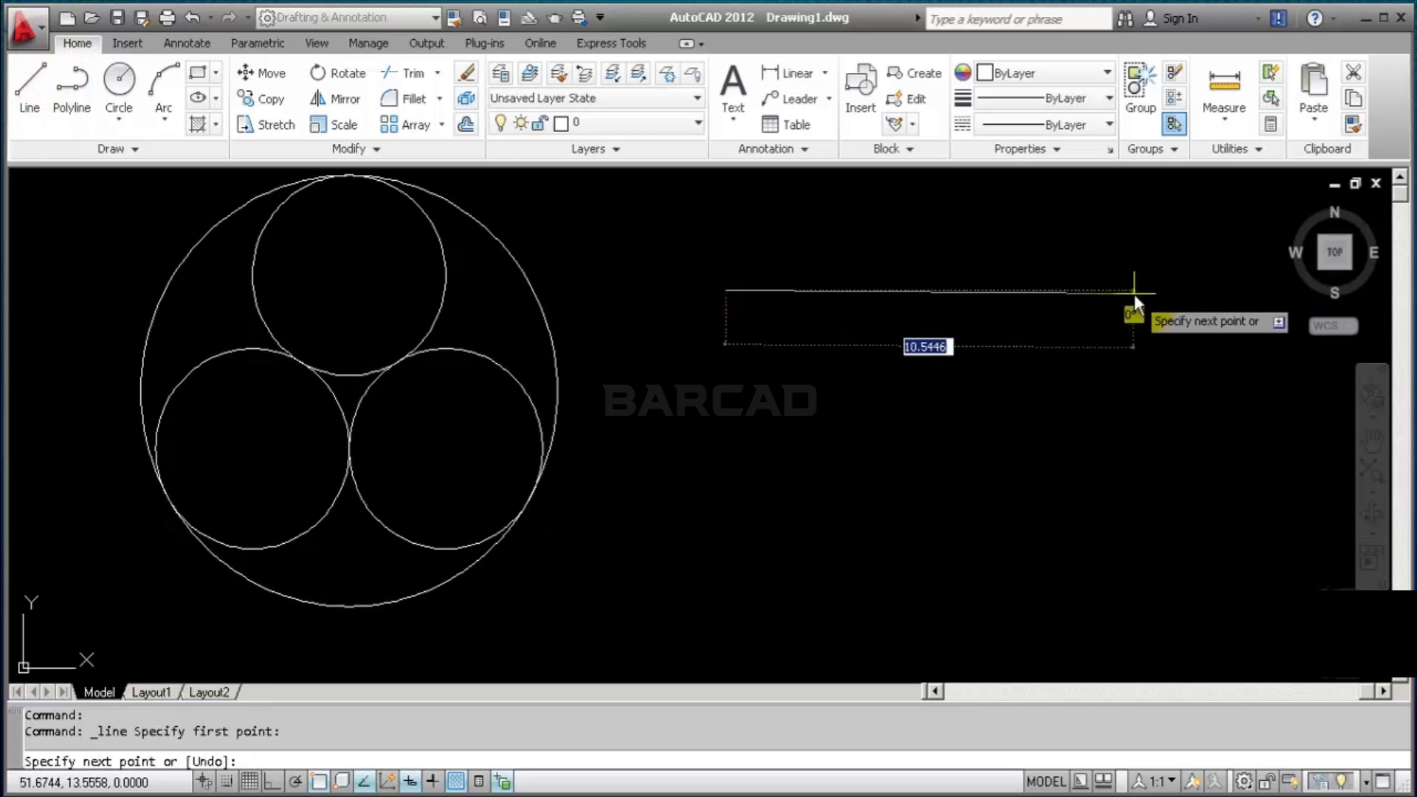
key("F8")
left_click(1085, 293)
key("Return")
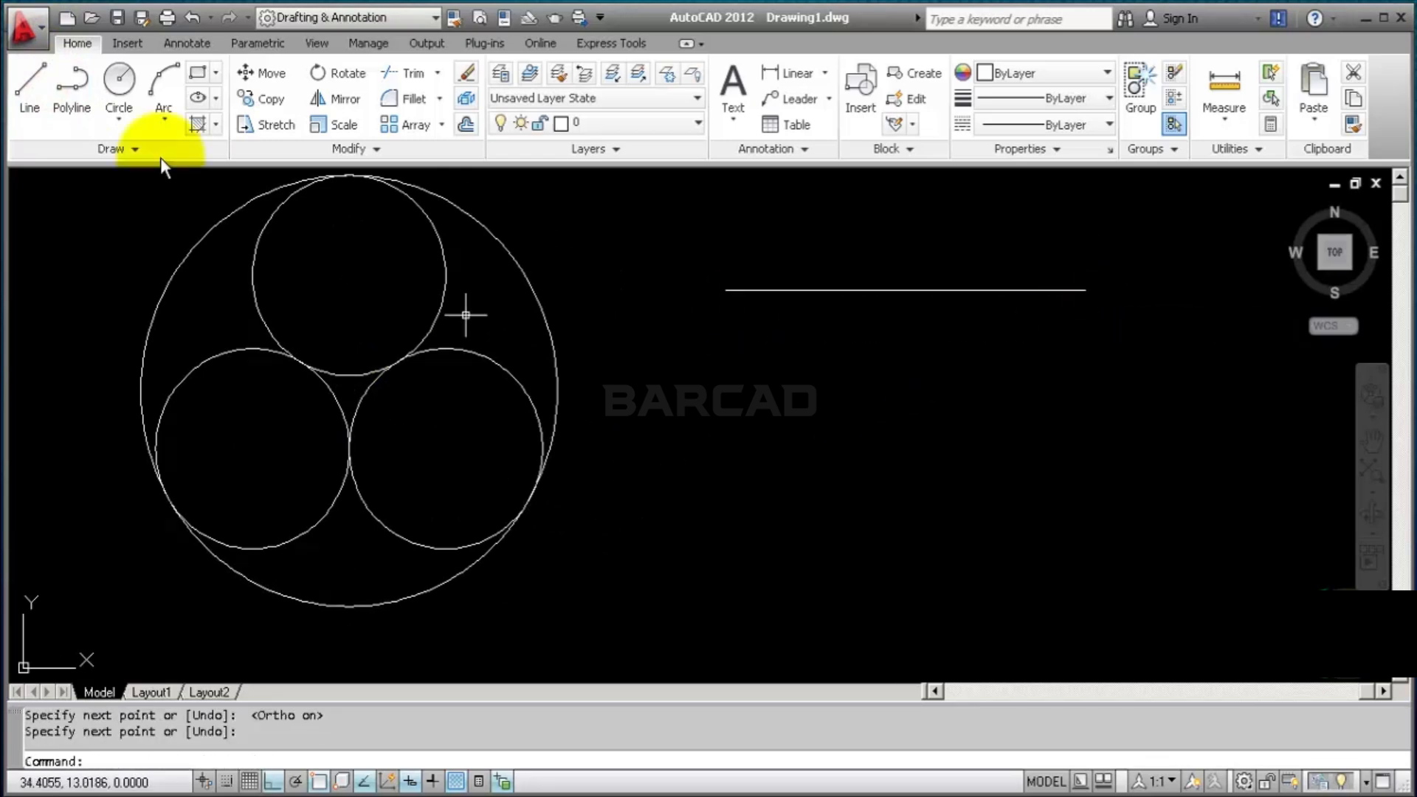
Draw a second horizontal line about 9.5 units long below the first, starting directly beneath its left endpoint
left_click(29, 82)
left_click(727, 512)
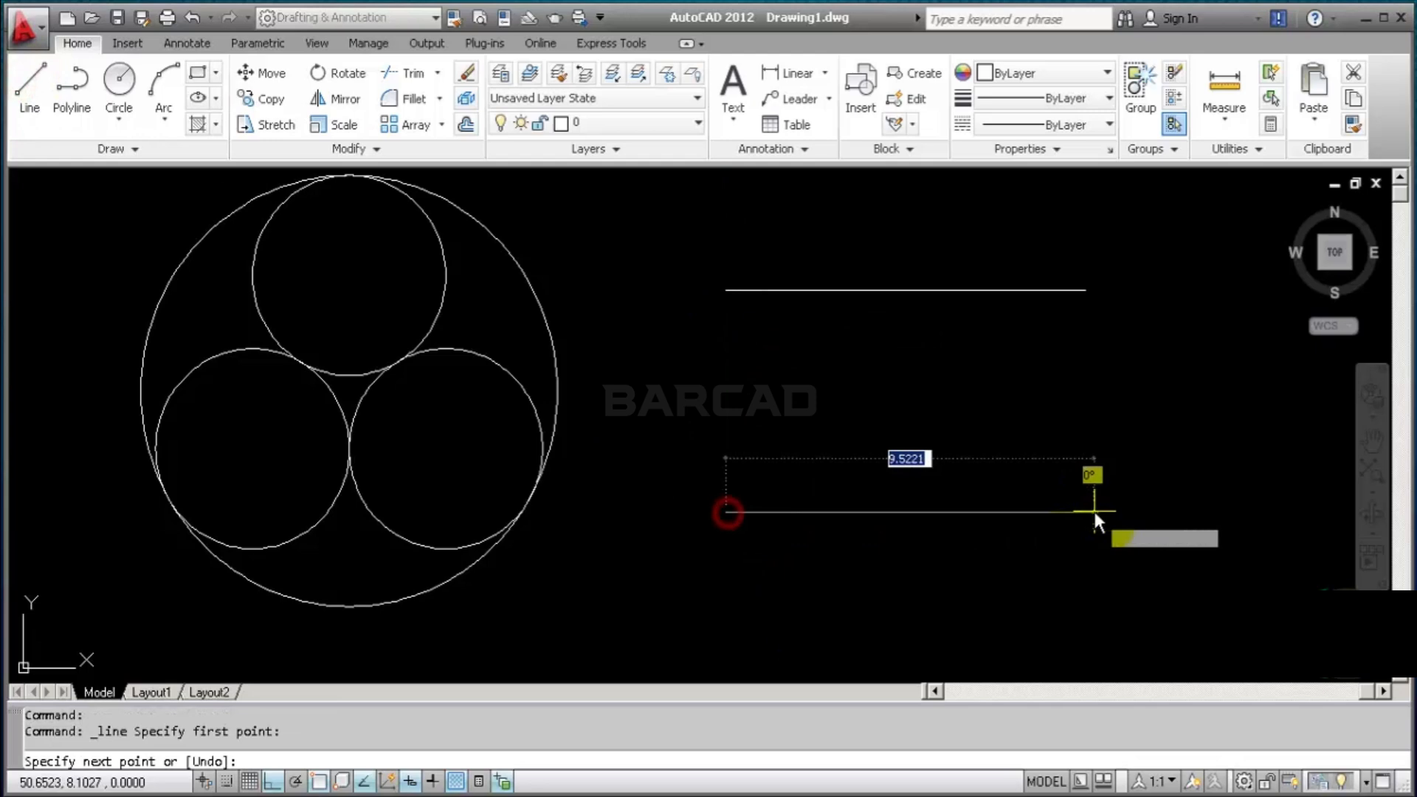
left_click(1095, 512)
key("Return")
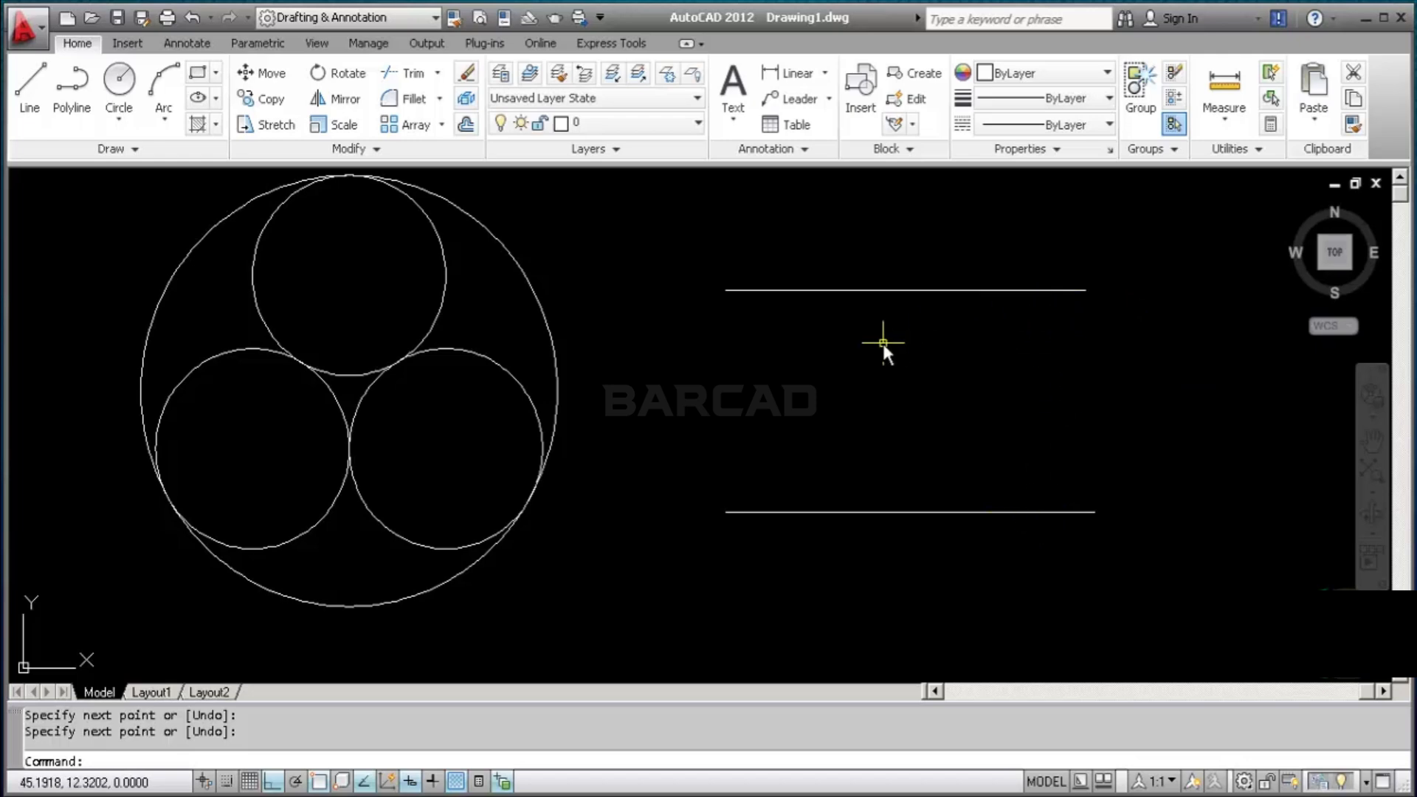
Draw a two-point (2P) circle between the midpoints of the two horizontal lines
left_click(906, 290)
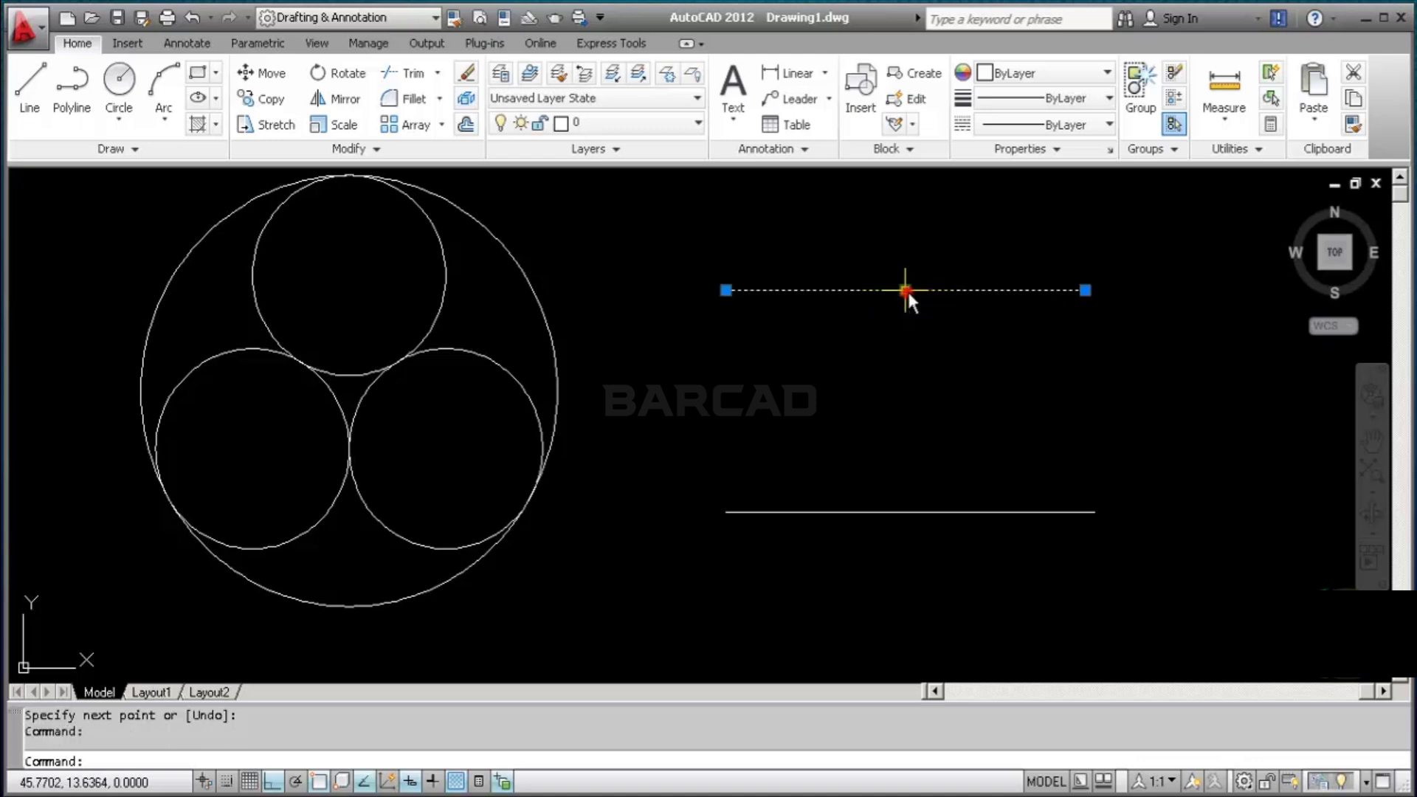
left_click(918, 511)
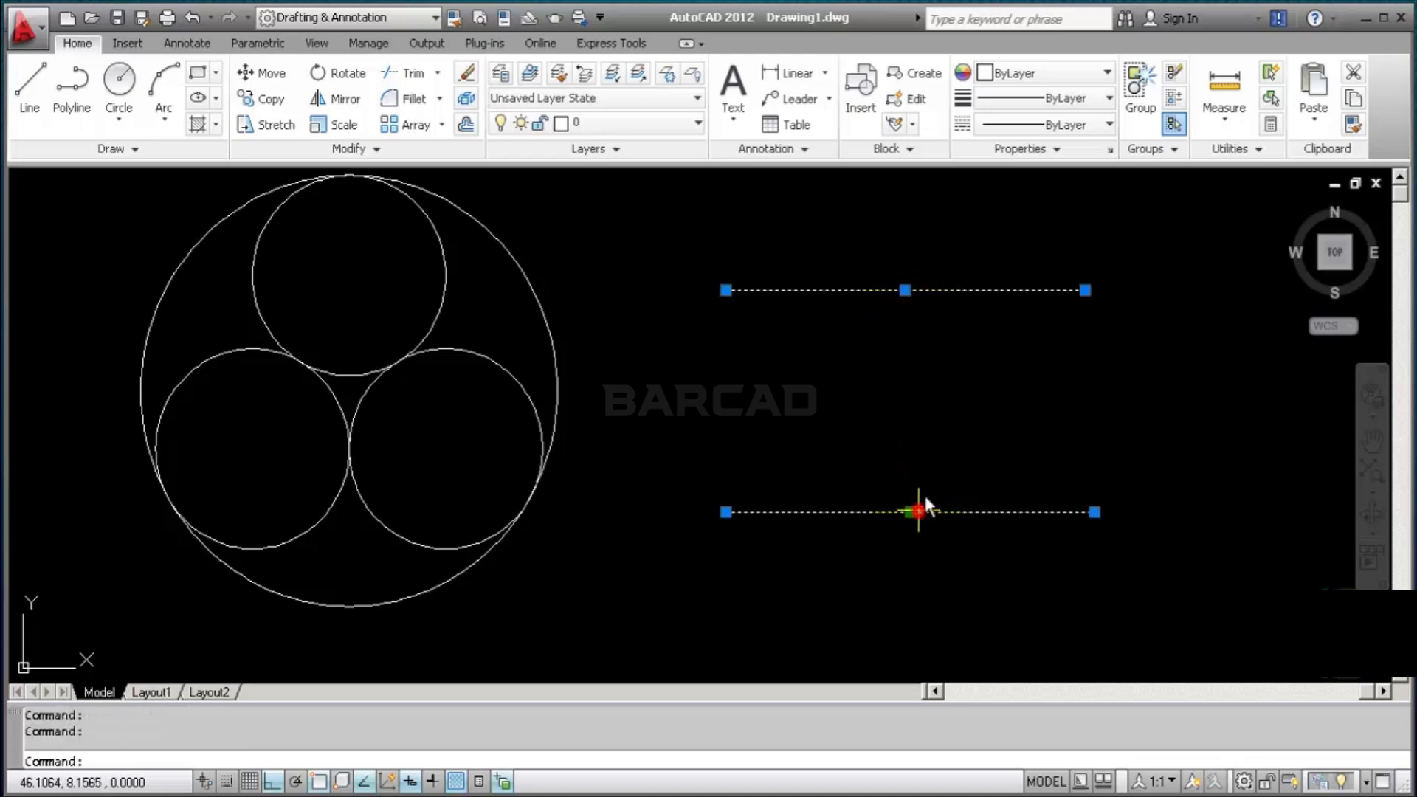
left_click(118, 82)
type("2p")
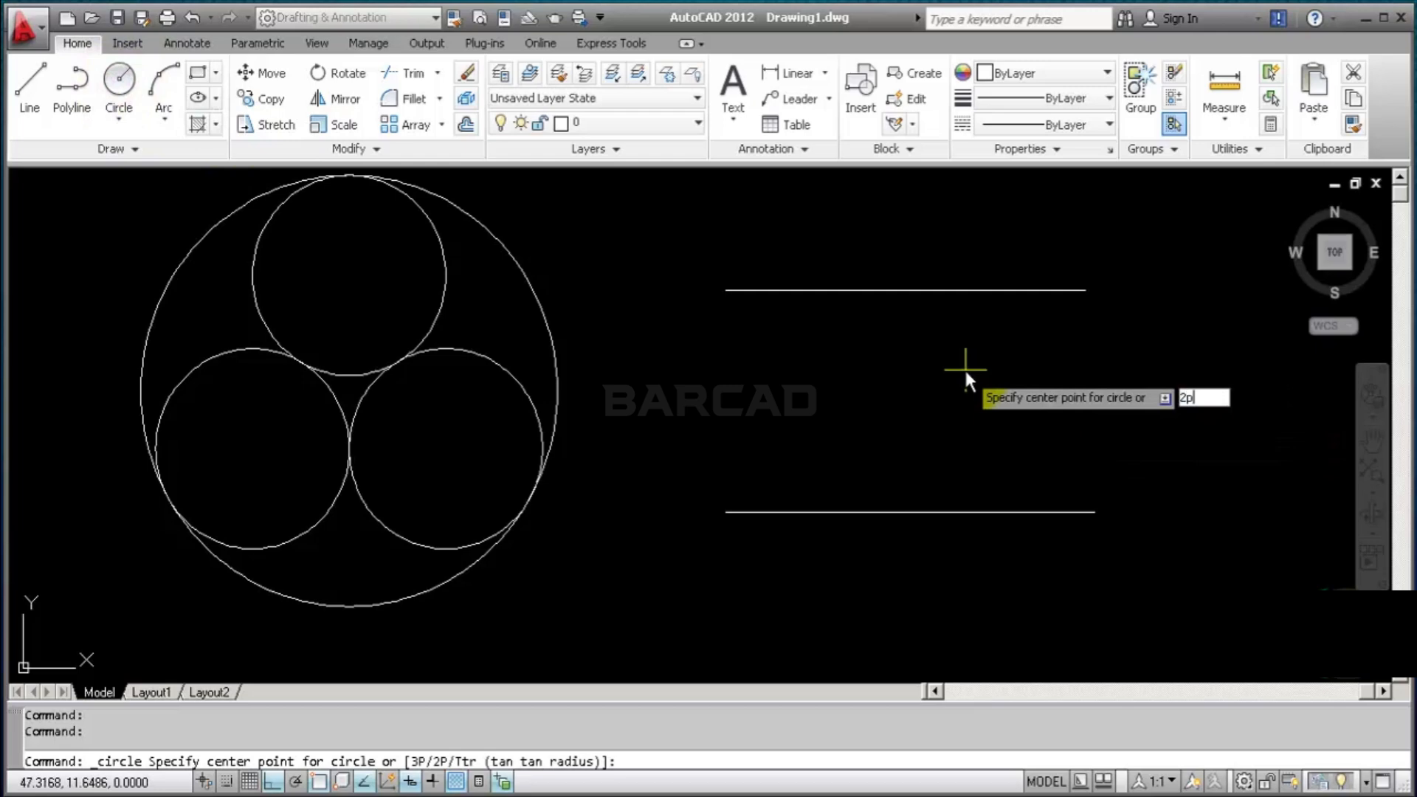
key("Return")
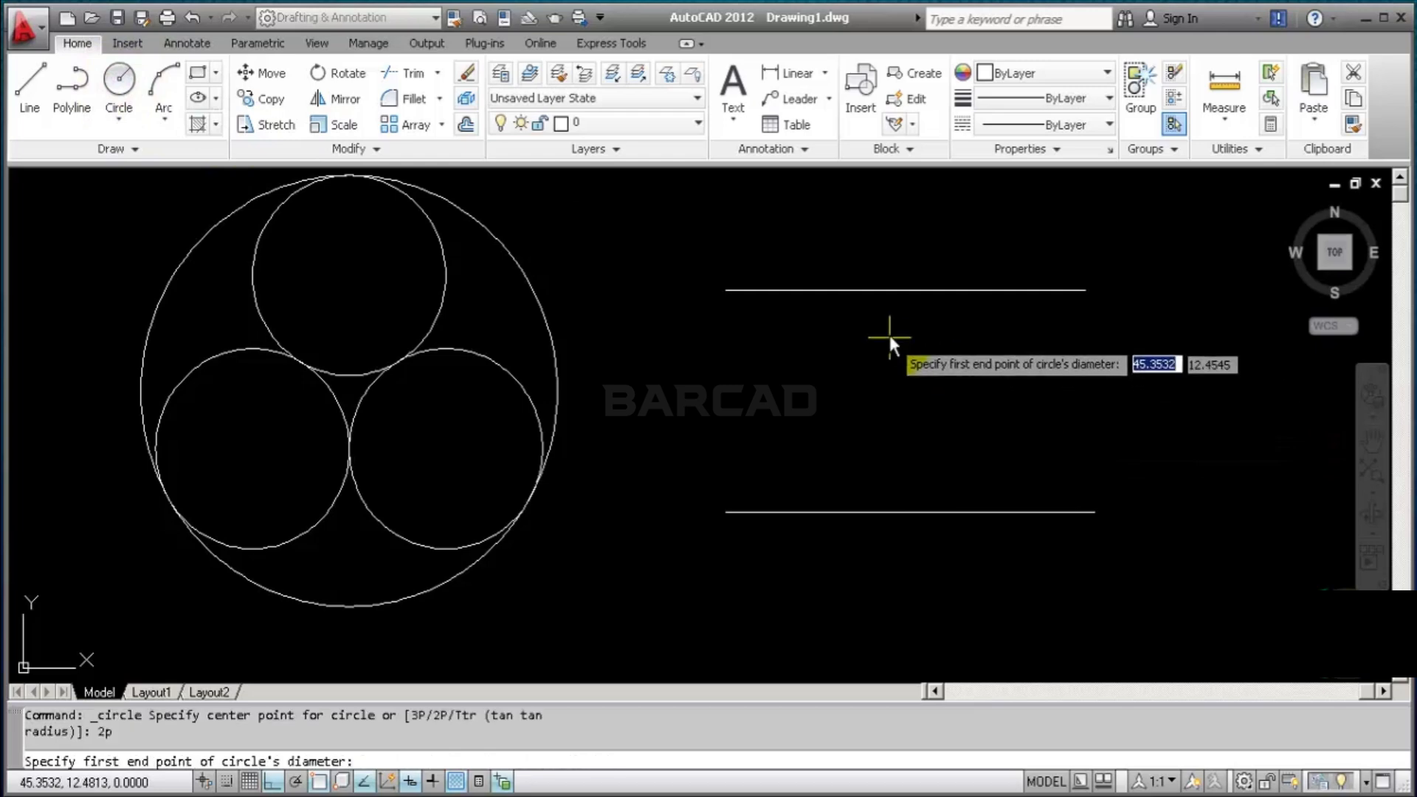
left_click(904, 291)
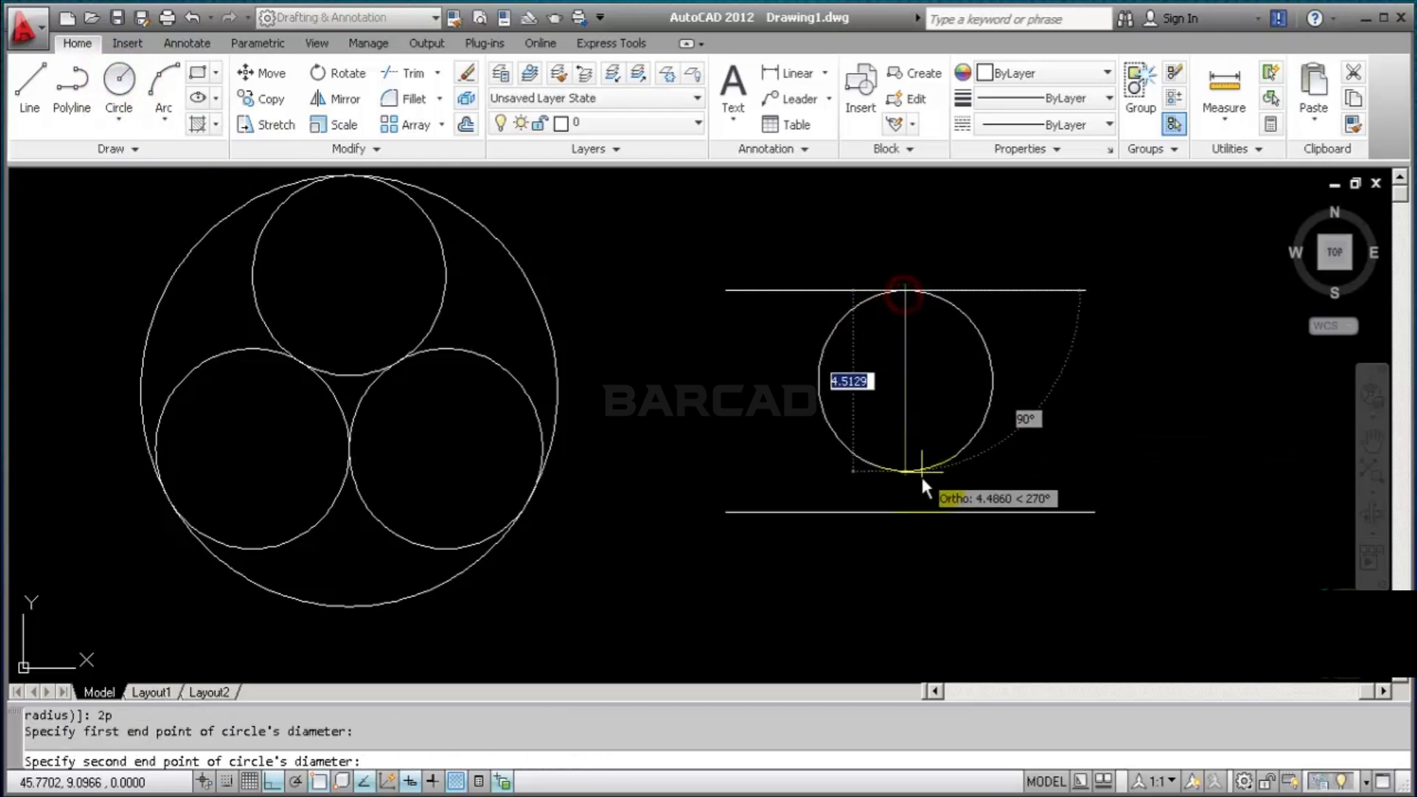
left_click(909, 513)
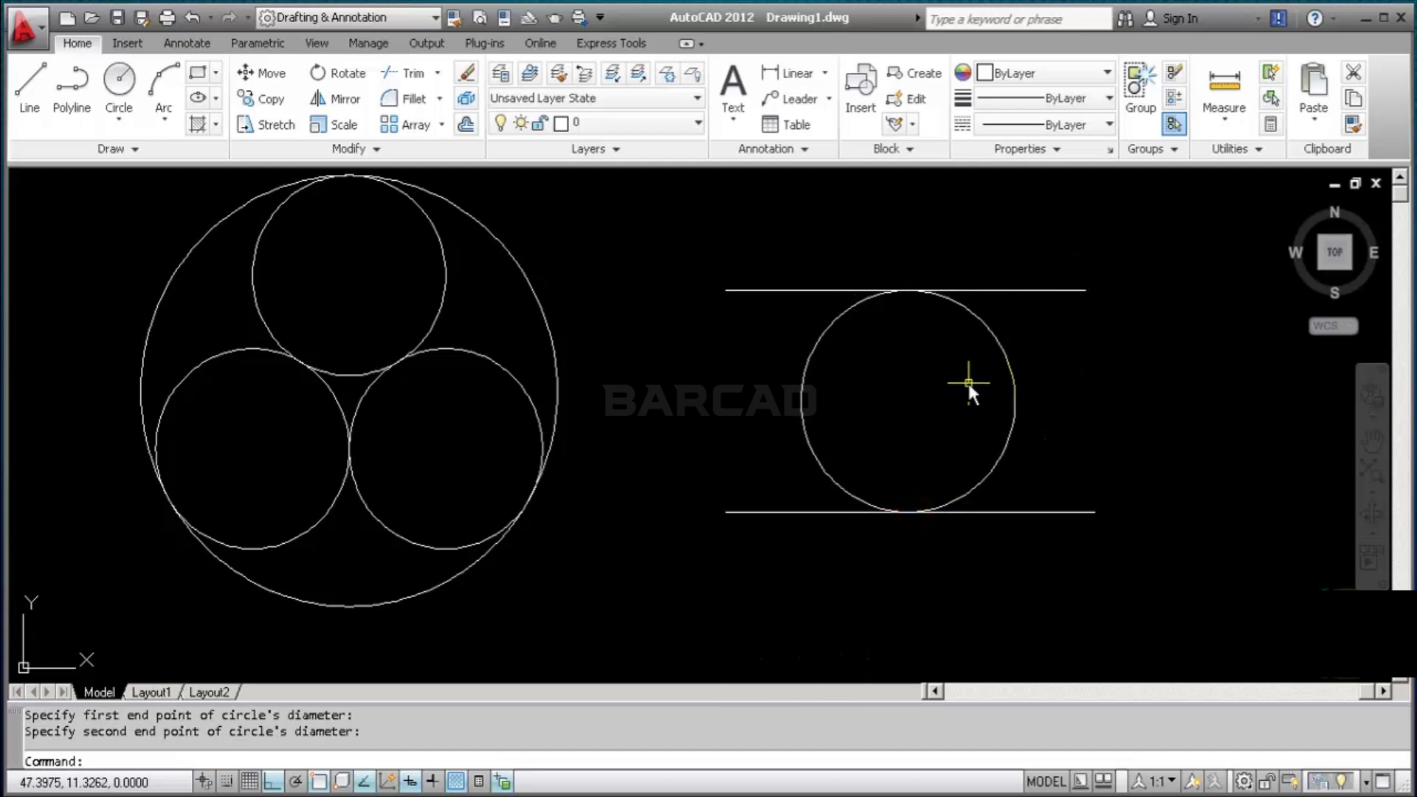
Erase the circle between the two horizontal lines
left_click(1024, 339)
left_click(968, 369)
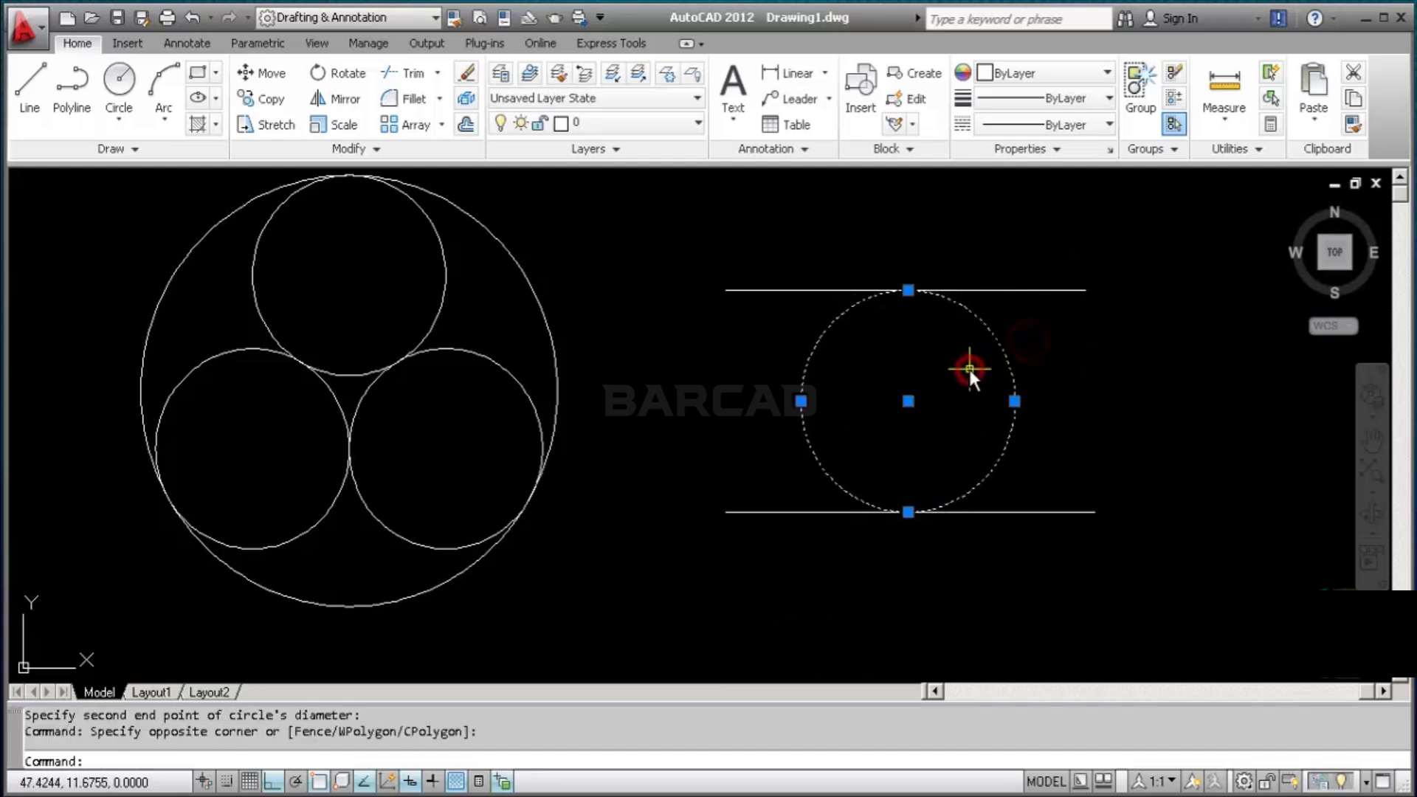
key("Delete")
Draw a two-point (2P) circle from the upper line's right endpoint straight down to the lower line
left_click(118, 82)
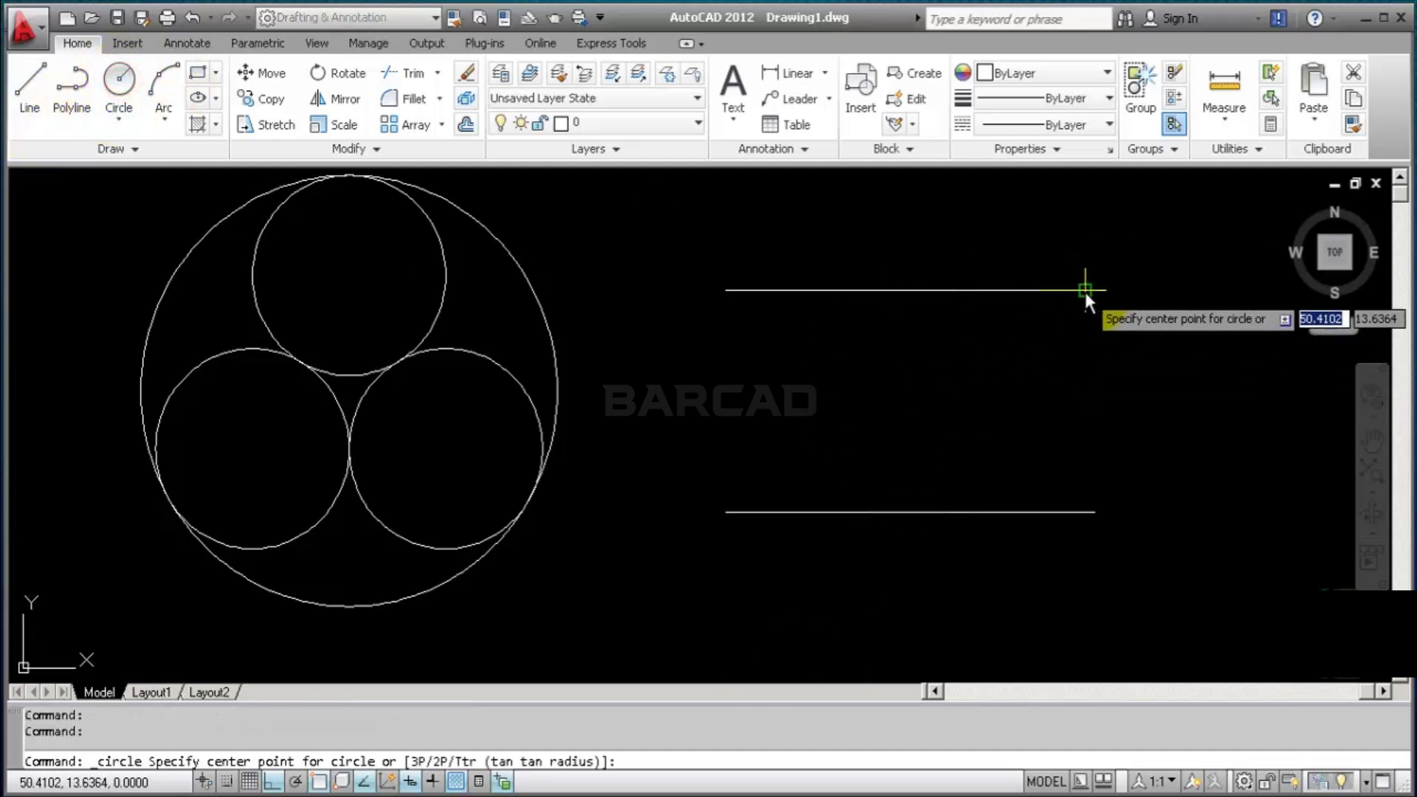
type("2p")
key("Return")
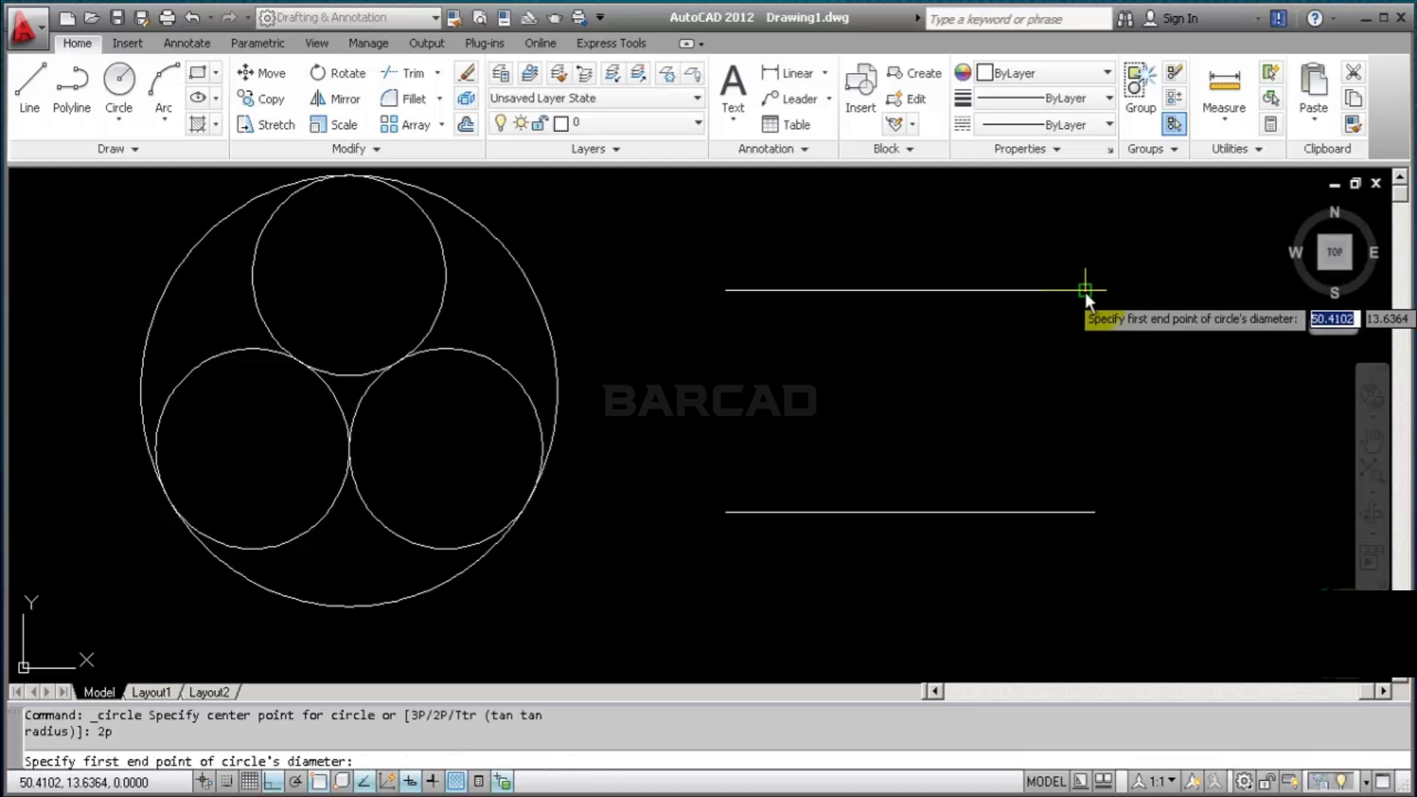
left_click(1085, 290)
left_click(1085, 512)
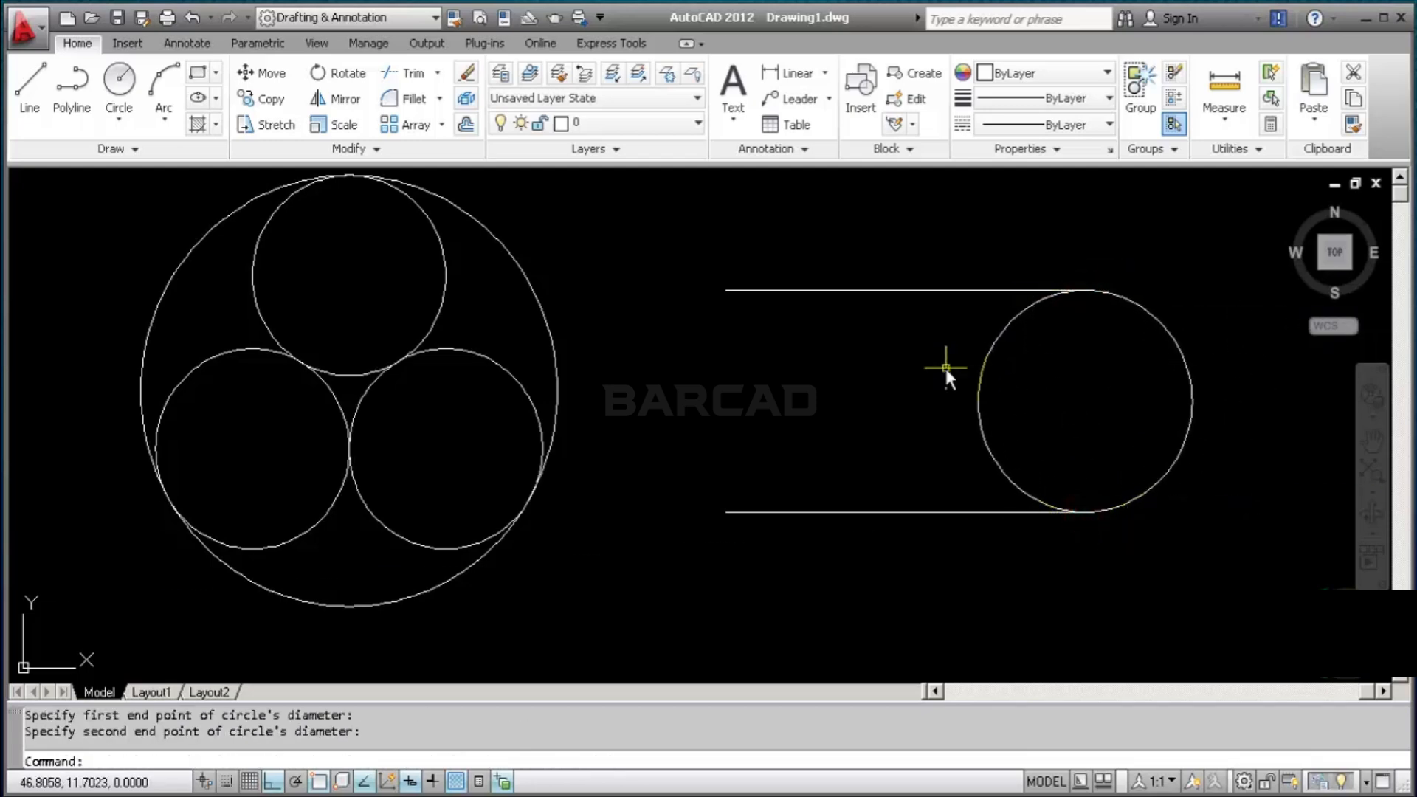
Draw another two-point (2P) circle joining the left endpoints of the two horizontal lines
key("Return")
type("2p")
key("Return")
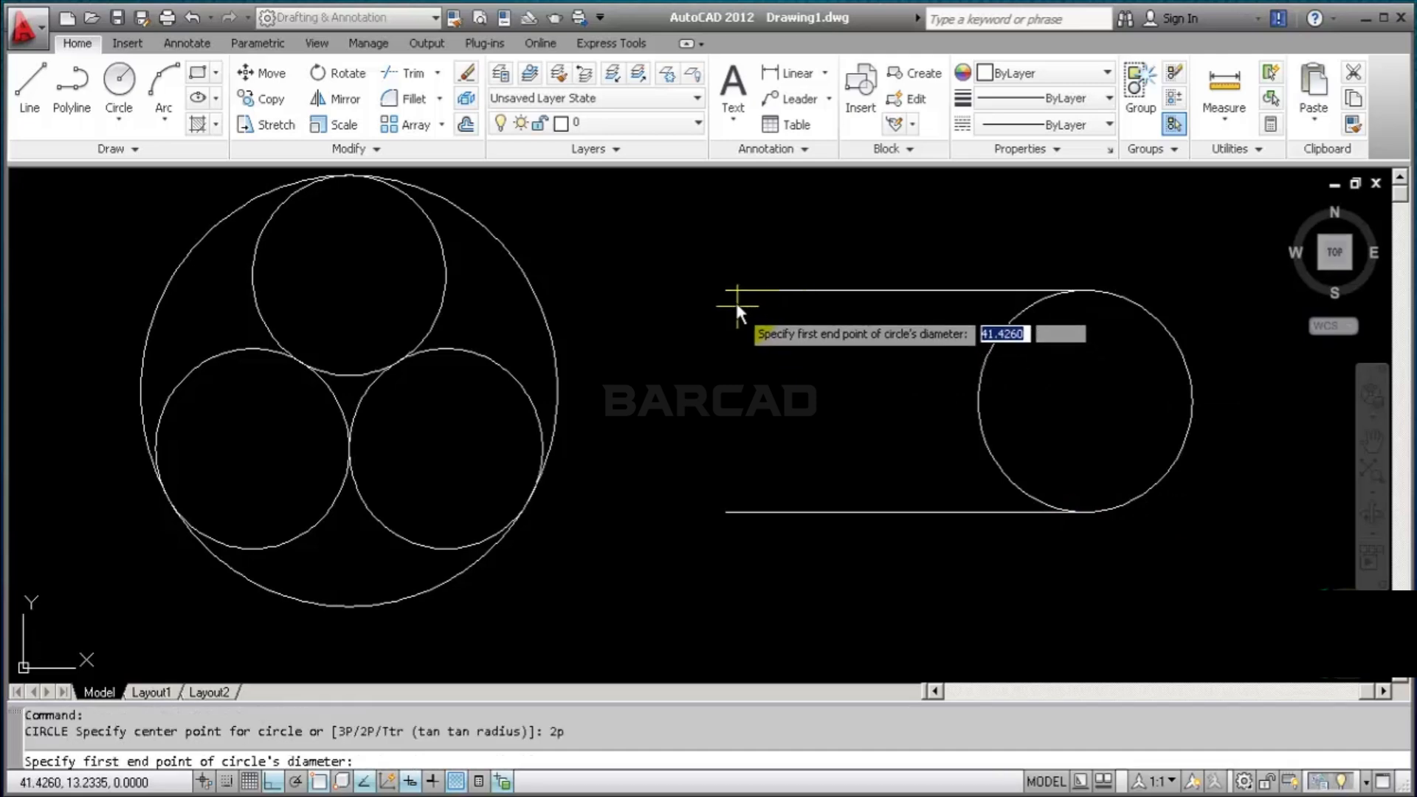
left_click(727, 290)
left_click(727, 512)
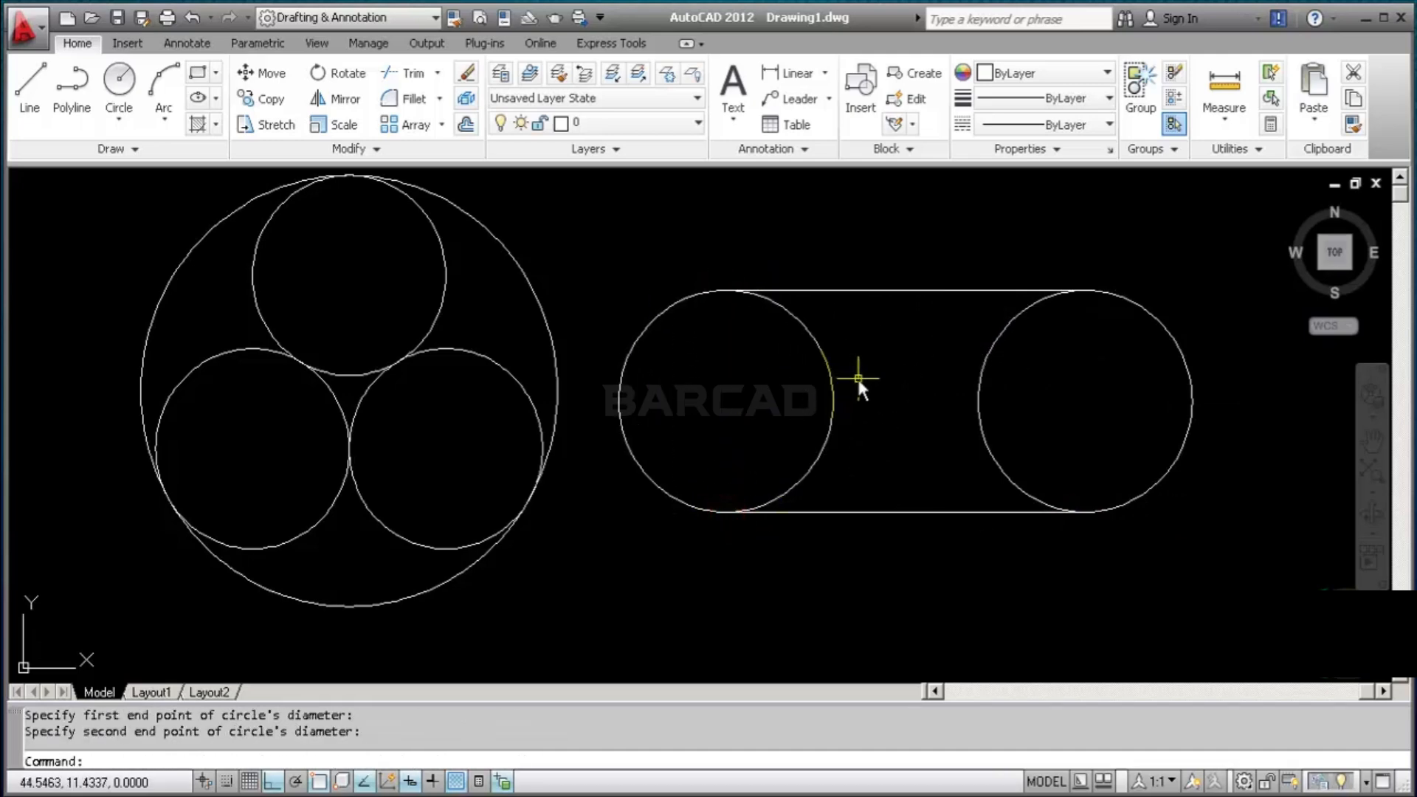
Trim the inner halves of both end circles to leave a slot outline with rounded ends
type("tr")
key("Return")
key("Return")
left_click(1032, 386)
left_click(793, 440)
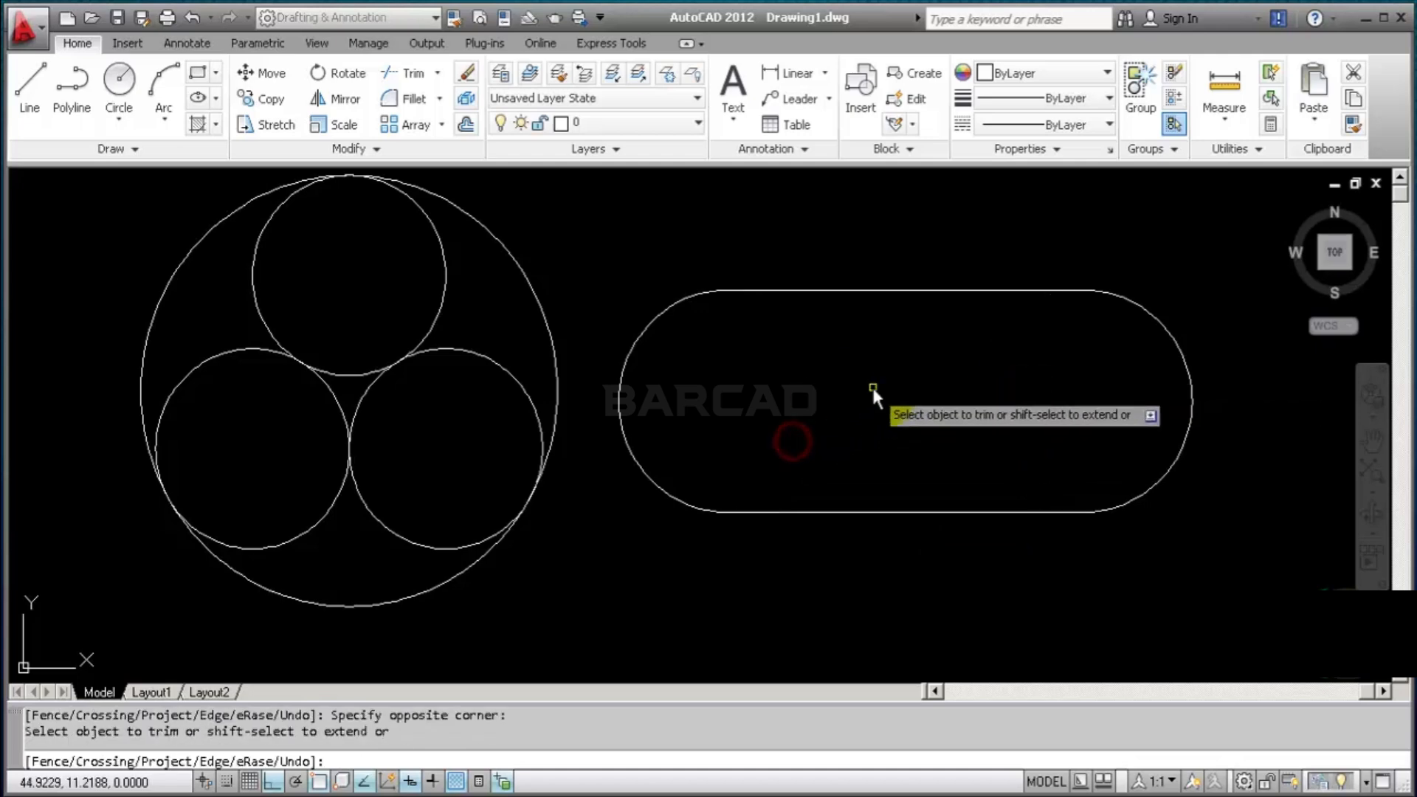
key("Return")
Draw a center-radius circle with a radius of about 2.7 units in the empty area below the two existing figures
scroll(872, 387, "down", 2)
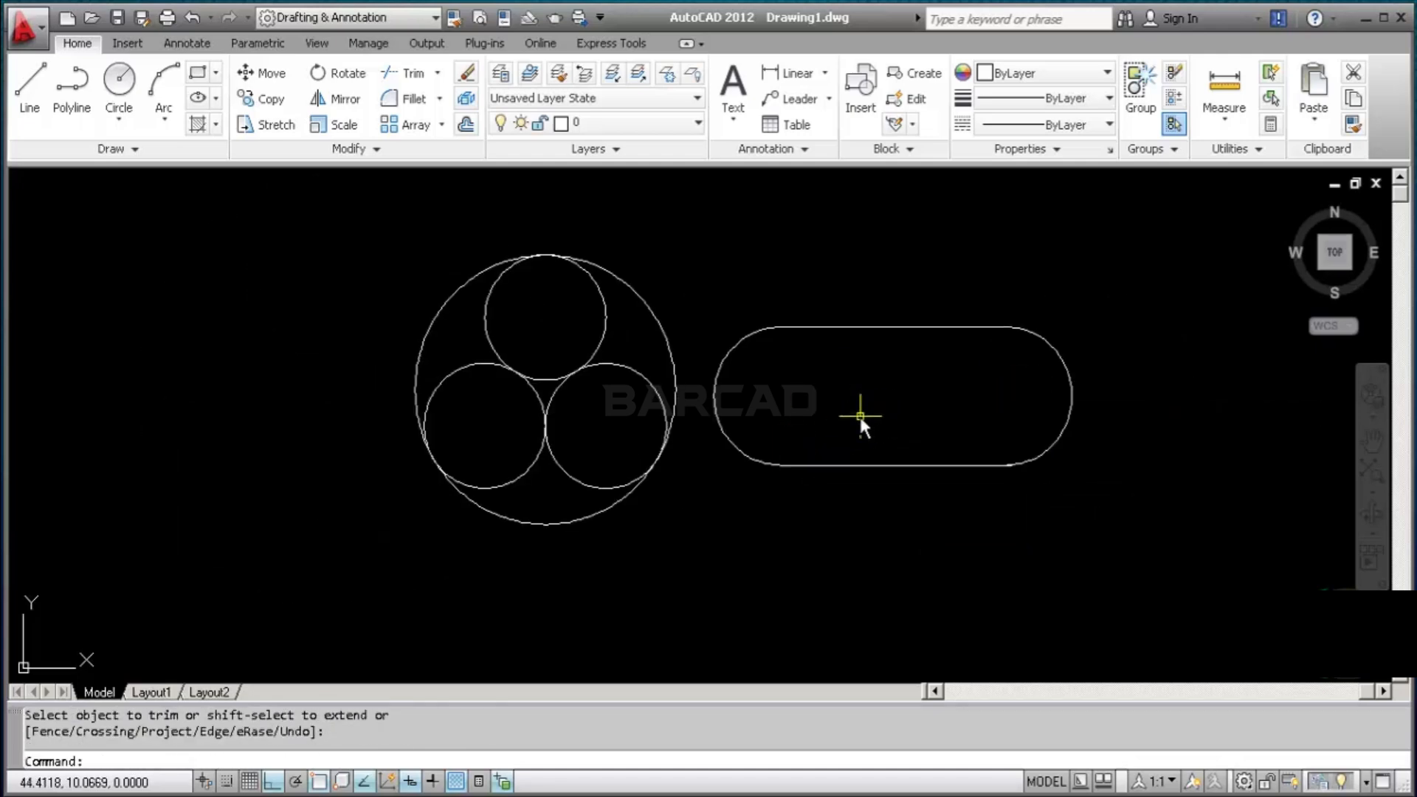
scroll(883, 422, "up", 3)
middle_click_drag(883, 422, 892, 364)
scroll(893, 365, "down", 4)
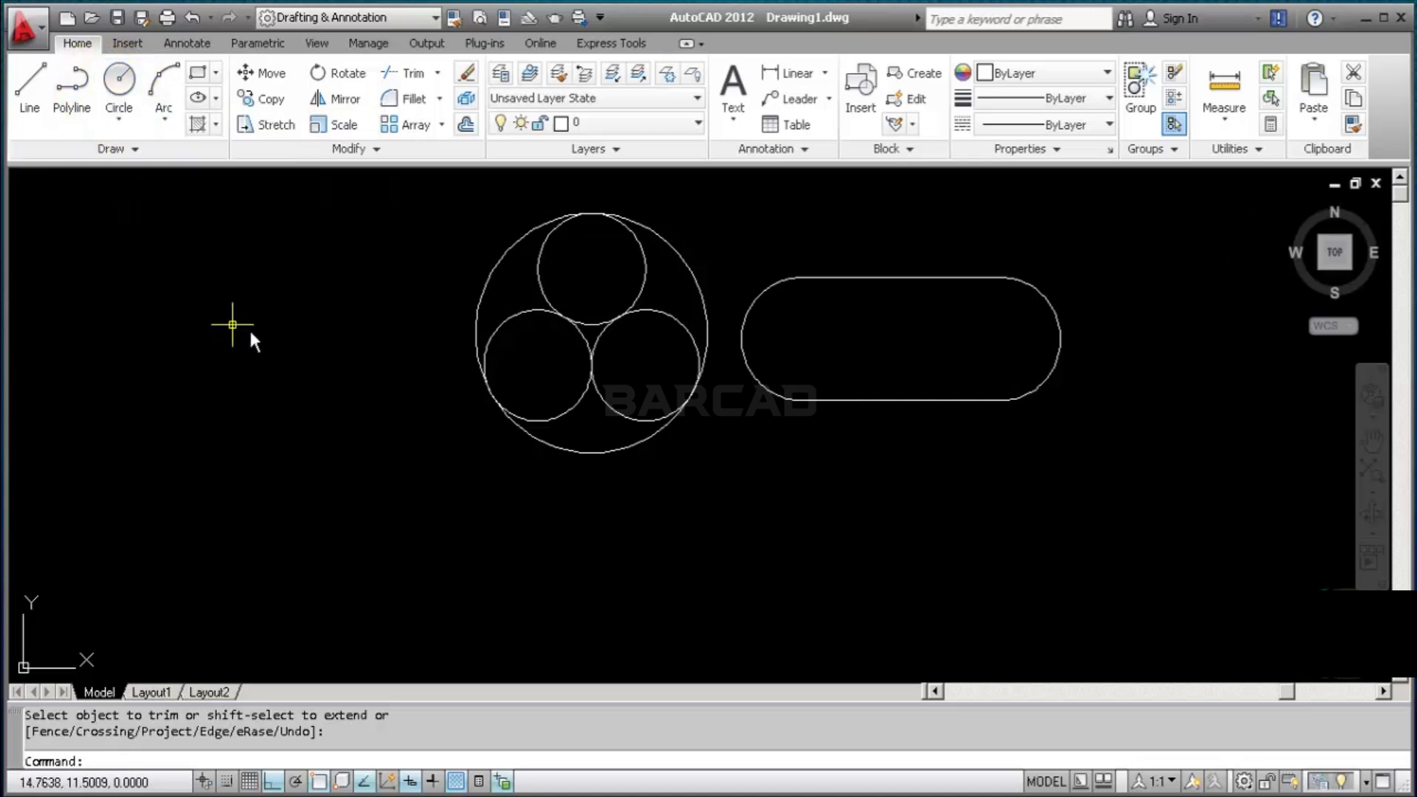
left_click(118, 81)
left_click(730, 555)
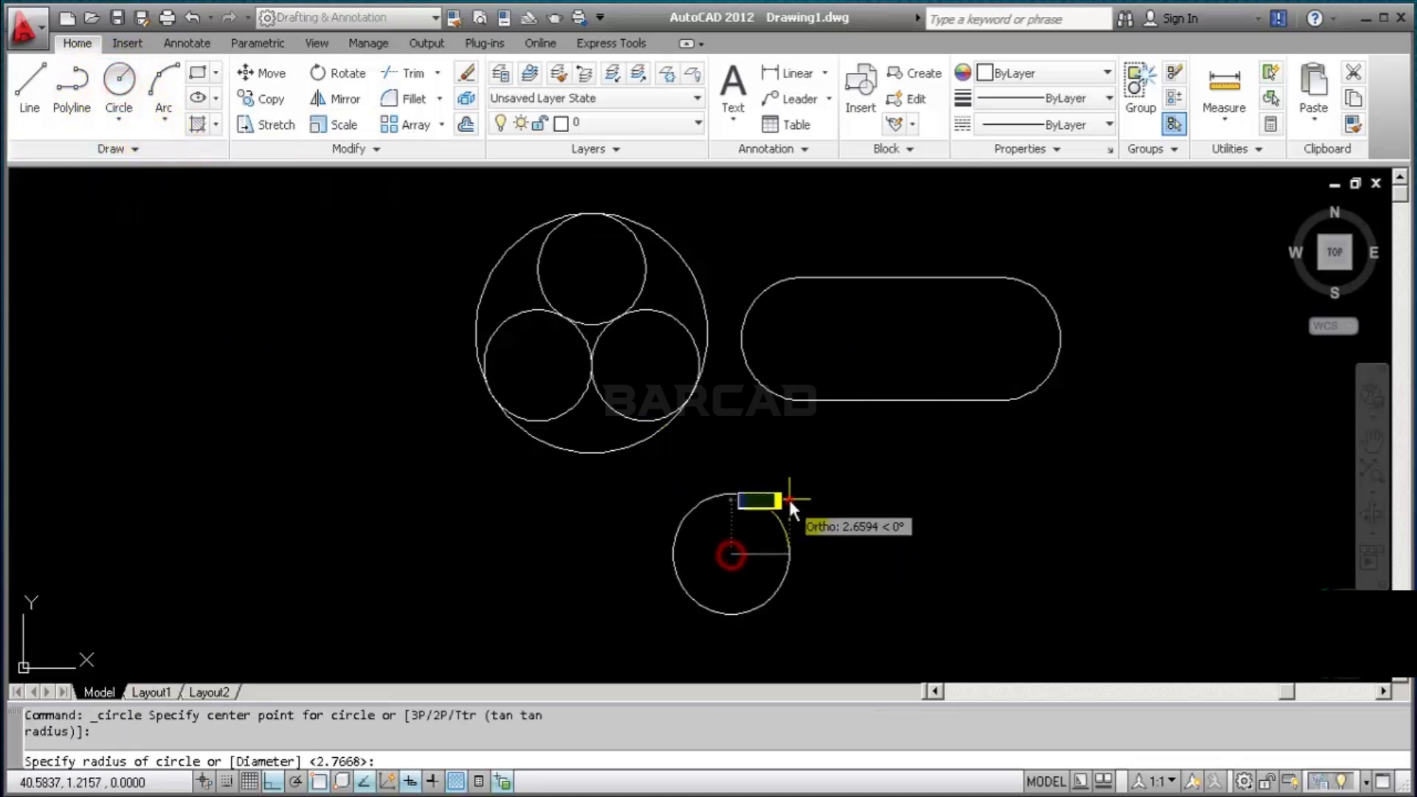
left_click(789, 500)
middle_click_drag(753, 538, 592, 425)
scroll(583, 463, "up", 2)
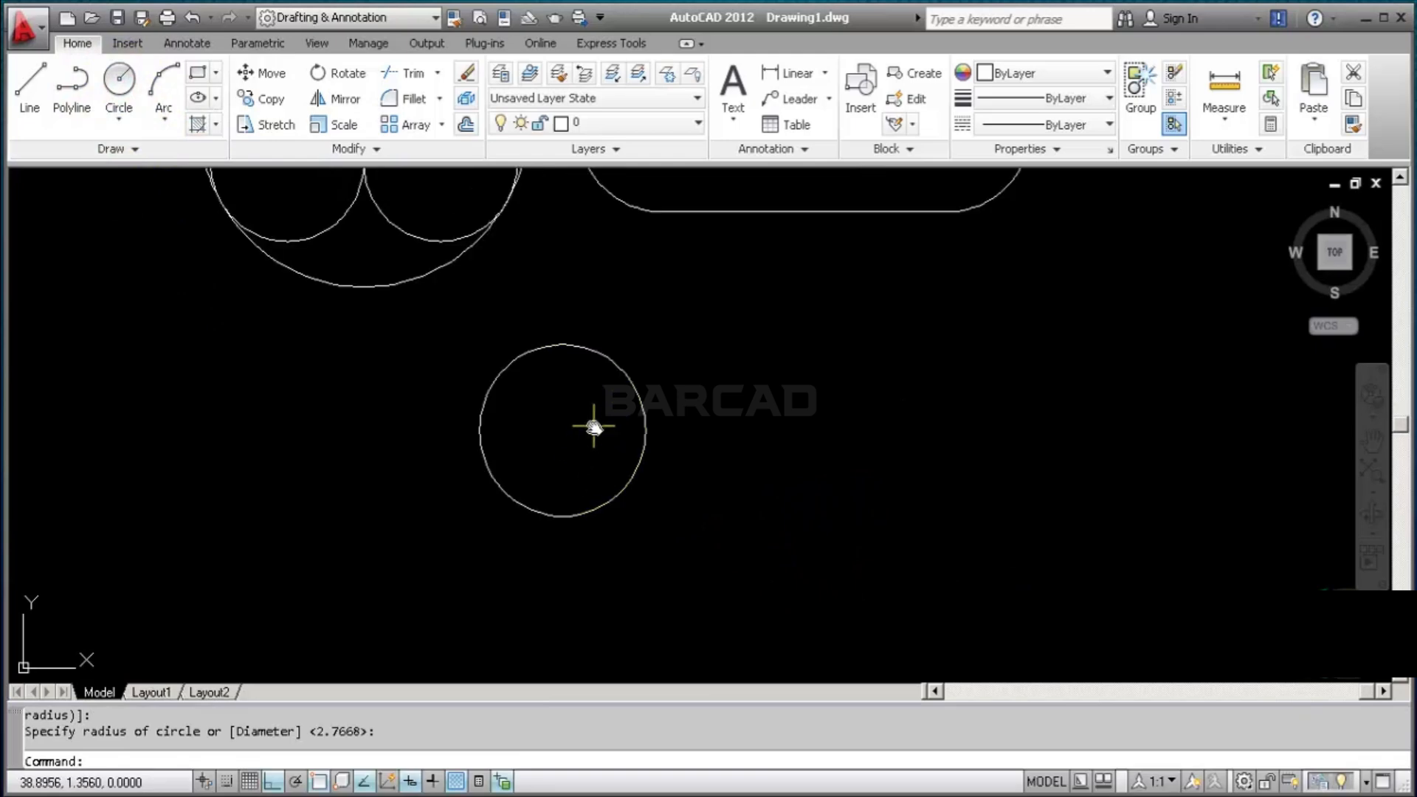
Draw a second center-radius circle with a radius of about 2.6 units, to the lower right of the existing single circle
left_click(119, 82)
left_click(941, 533)
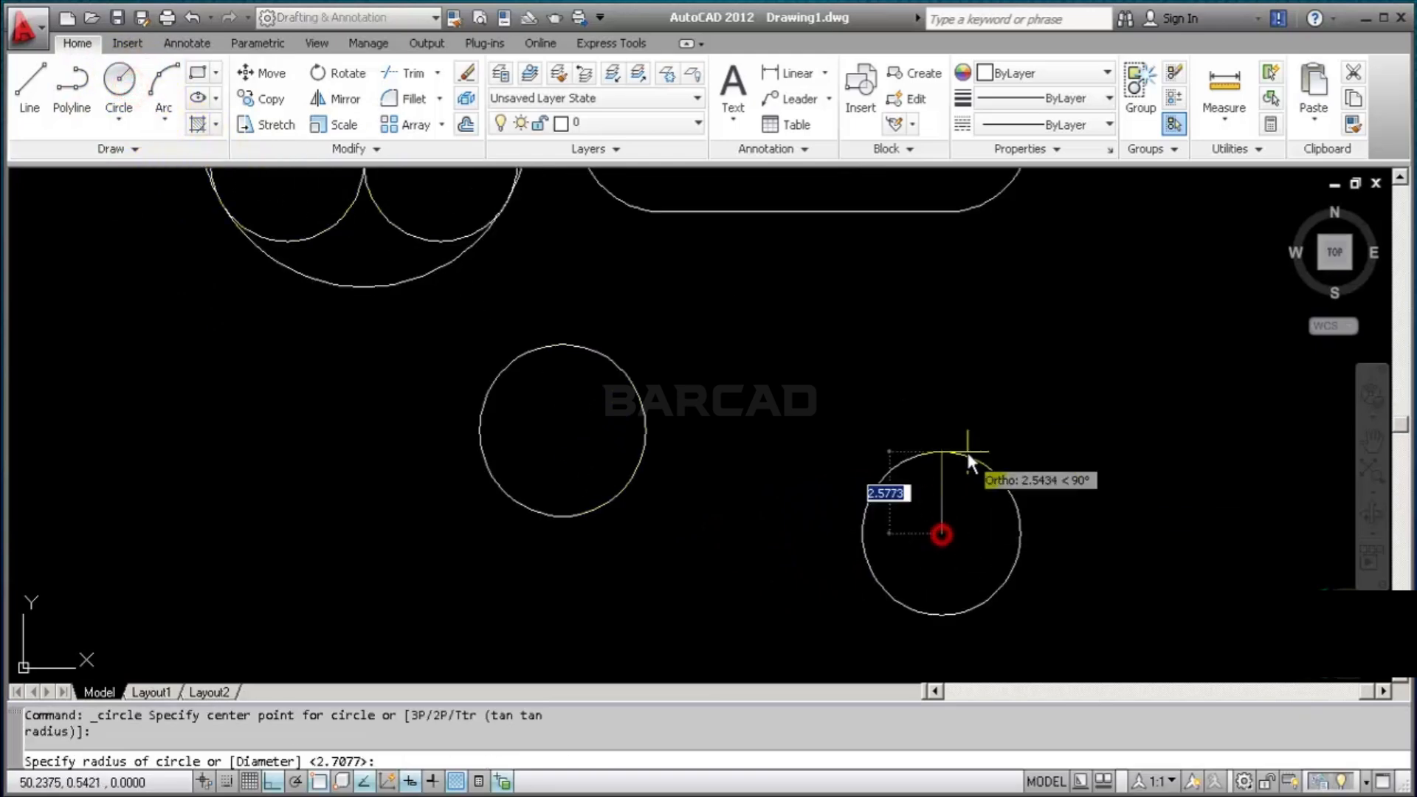
left_click(966, 454)
scroll(784, 443, "down", 1)
left_click_drag(826, 539, 802, 485)
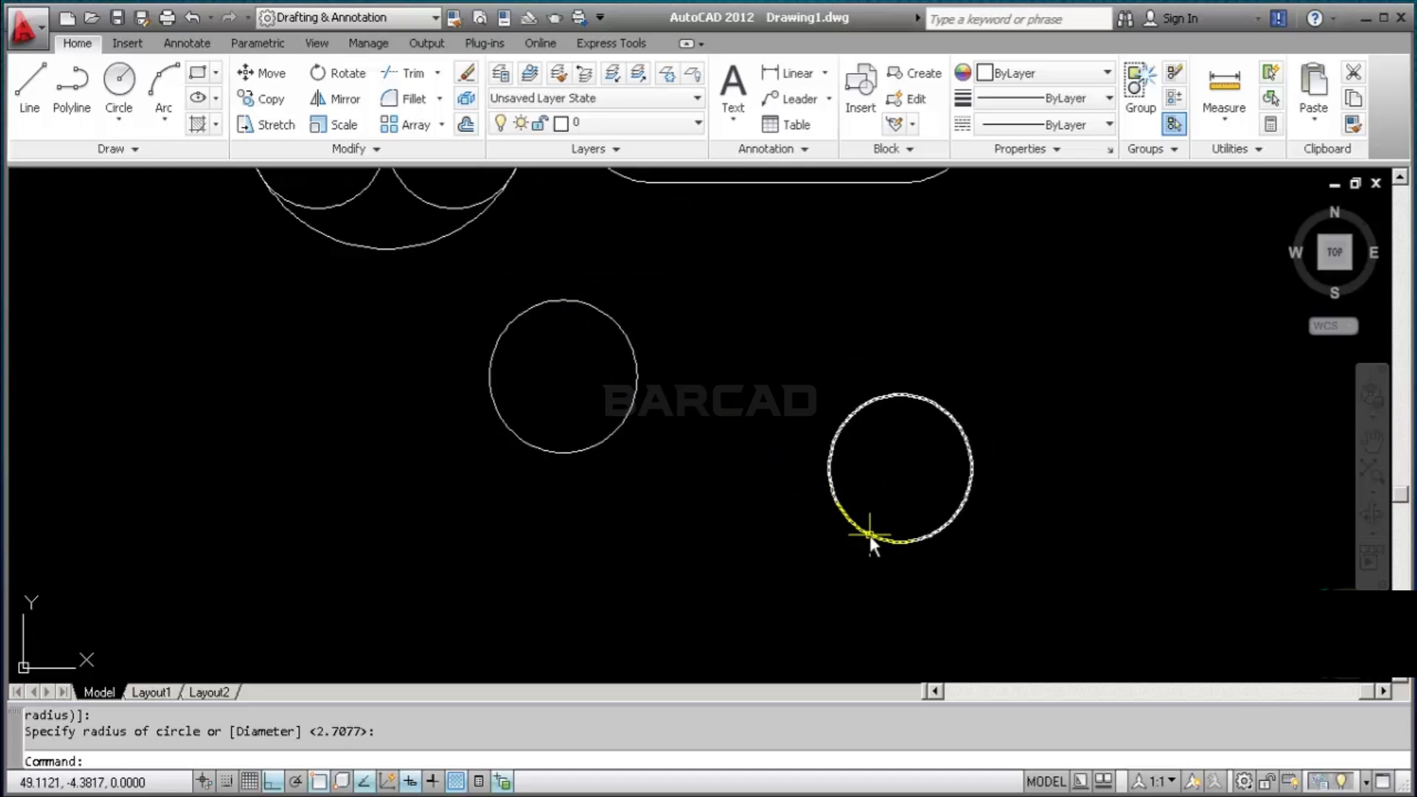
Draw a slanted line from the upper edge of the left single circle to the lower-left edge of the right one
left_click(28, 77)
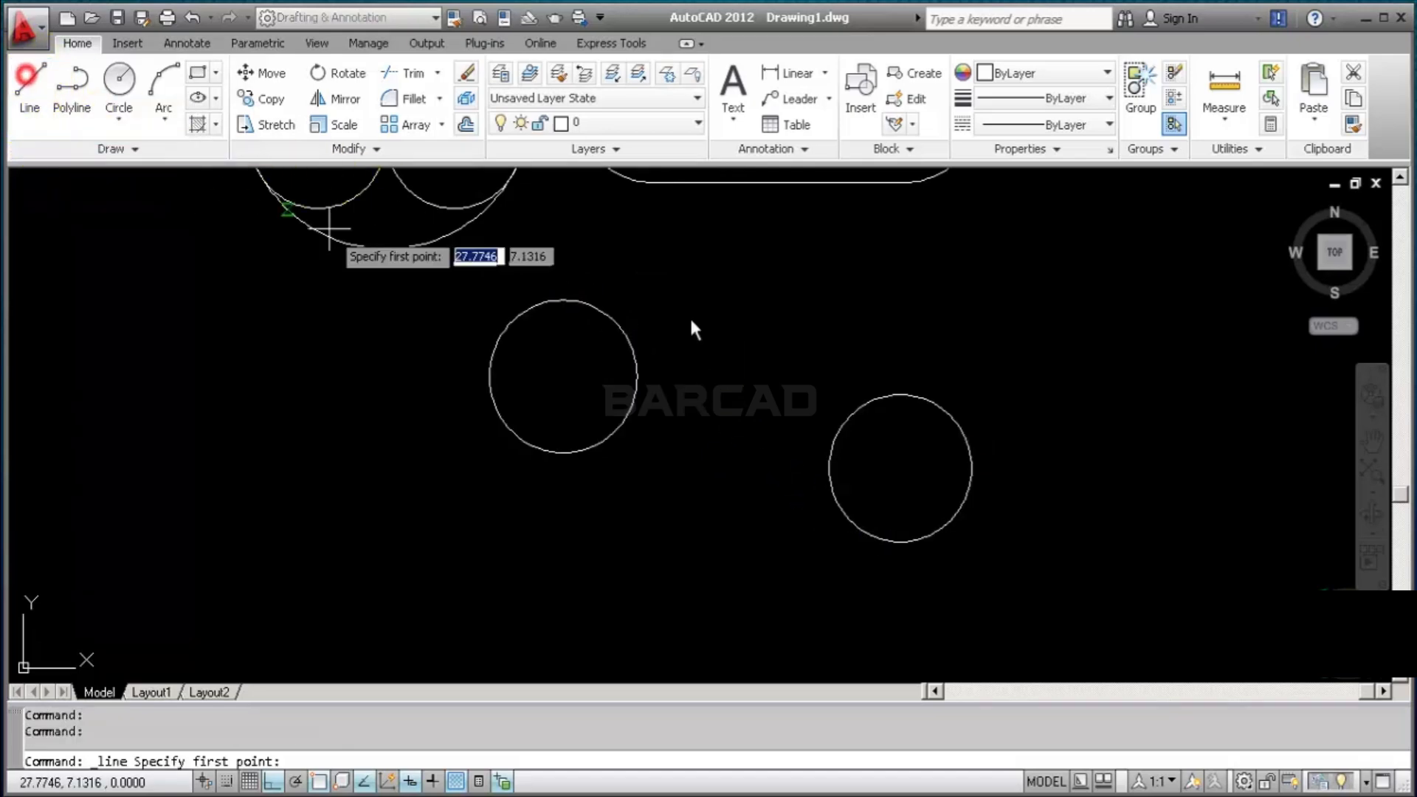
left_click(581, 303)
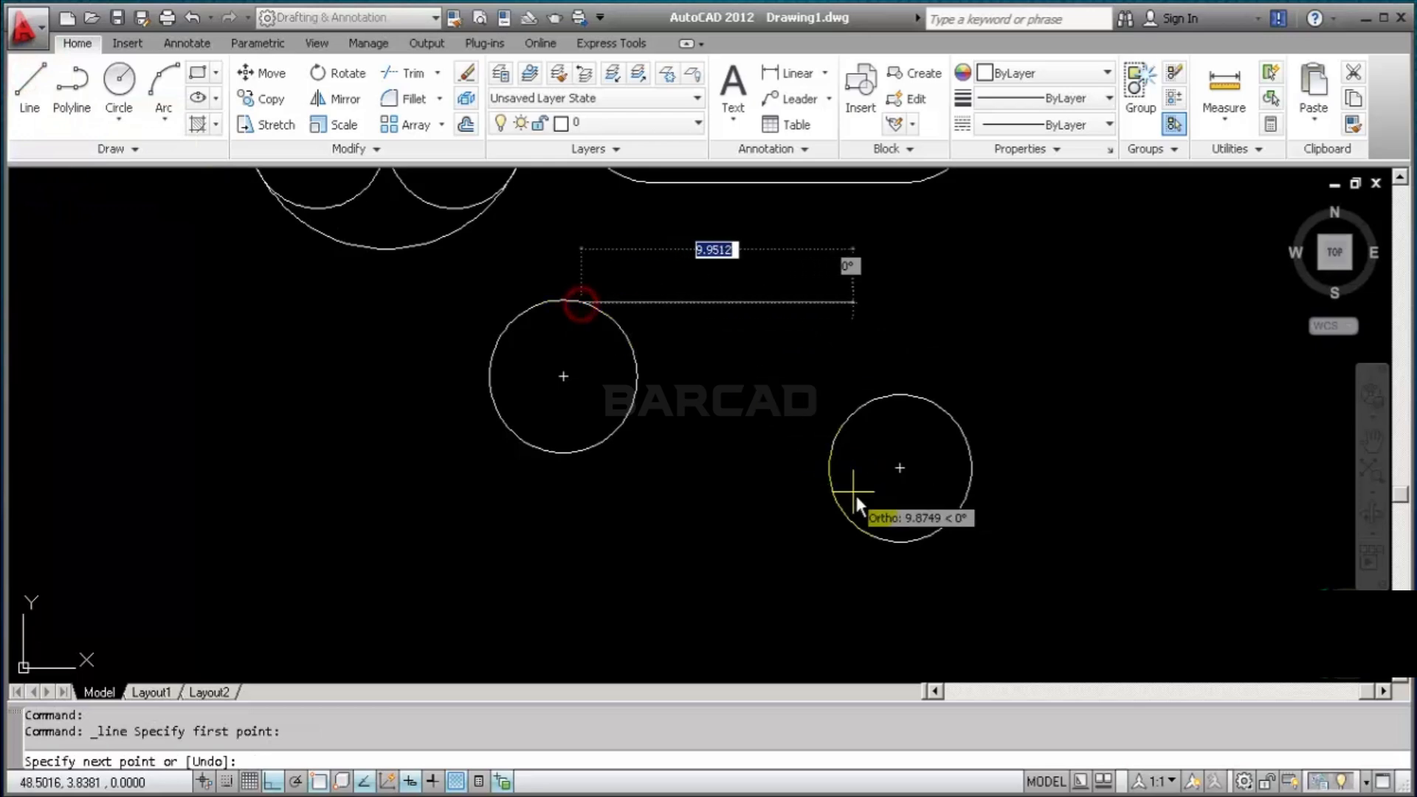
left_click(861, 530)
key("Escape")
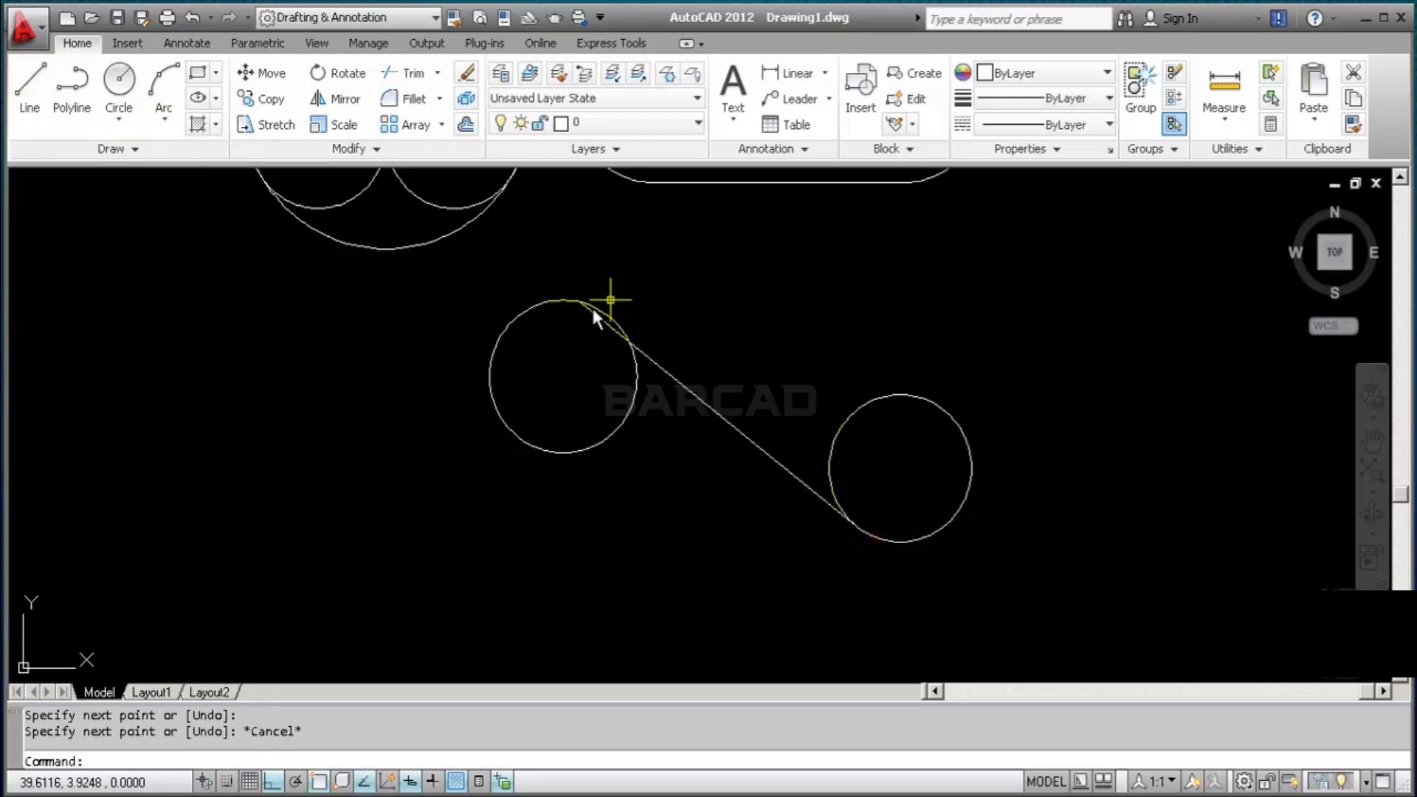
scroll(593, 303, "up", 5)
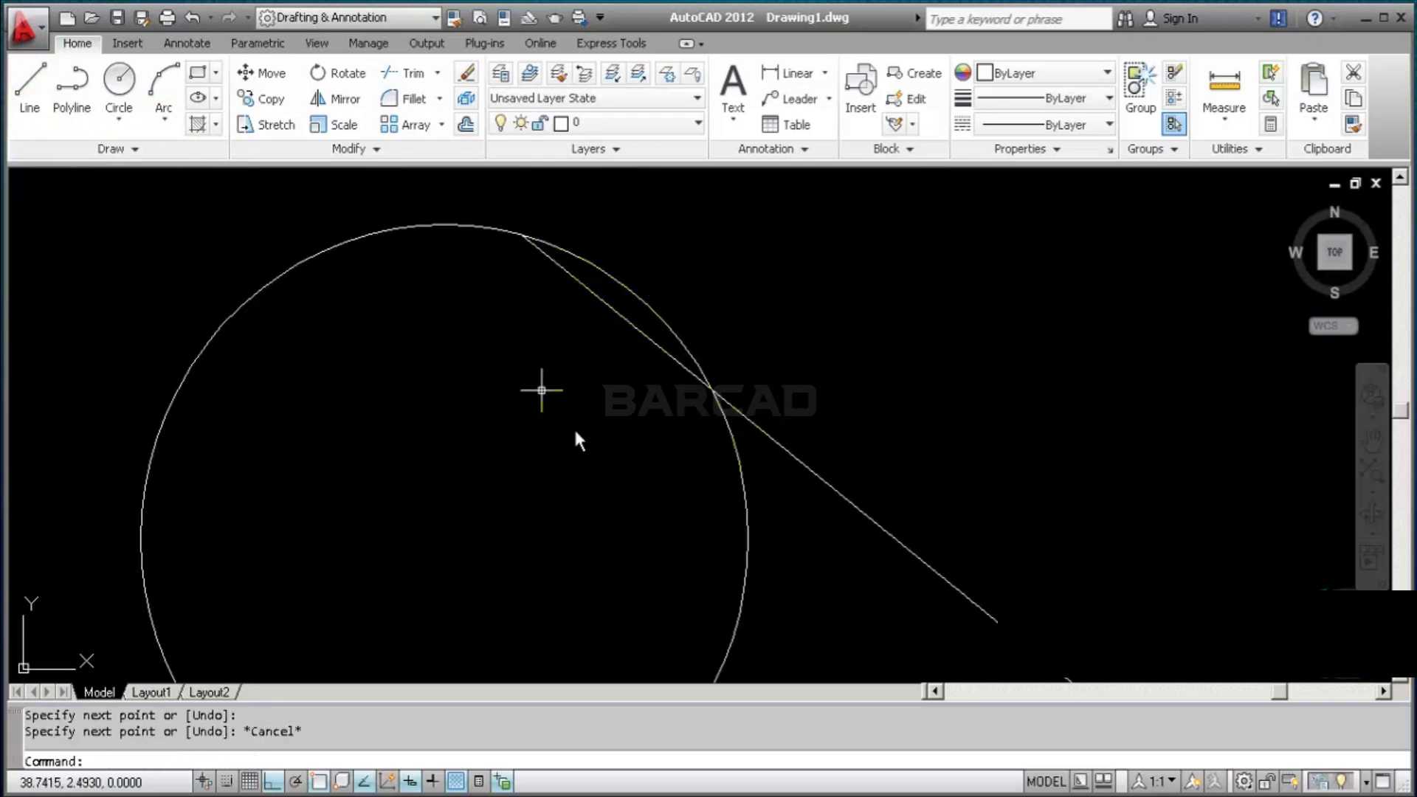
scroll(528, 397, "down", 4)
scroll(539, 400, "down", 3)
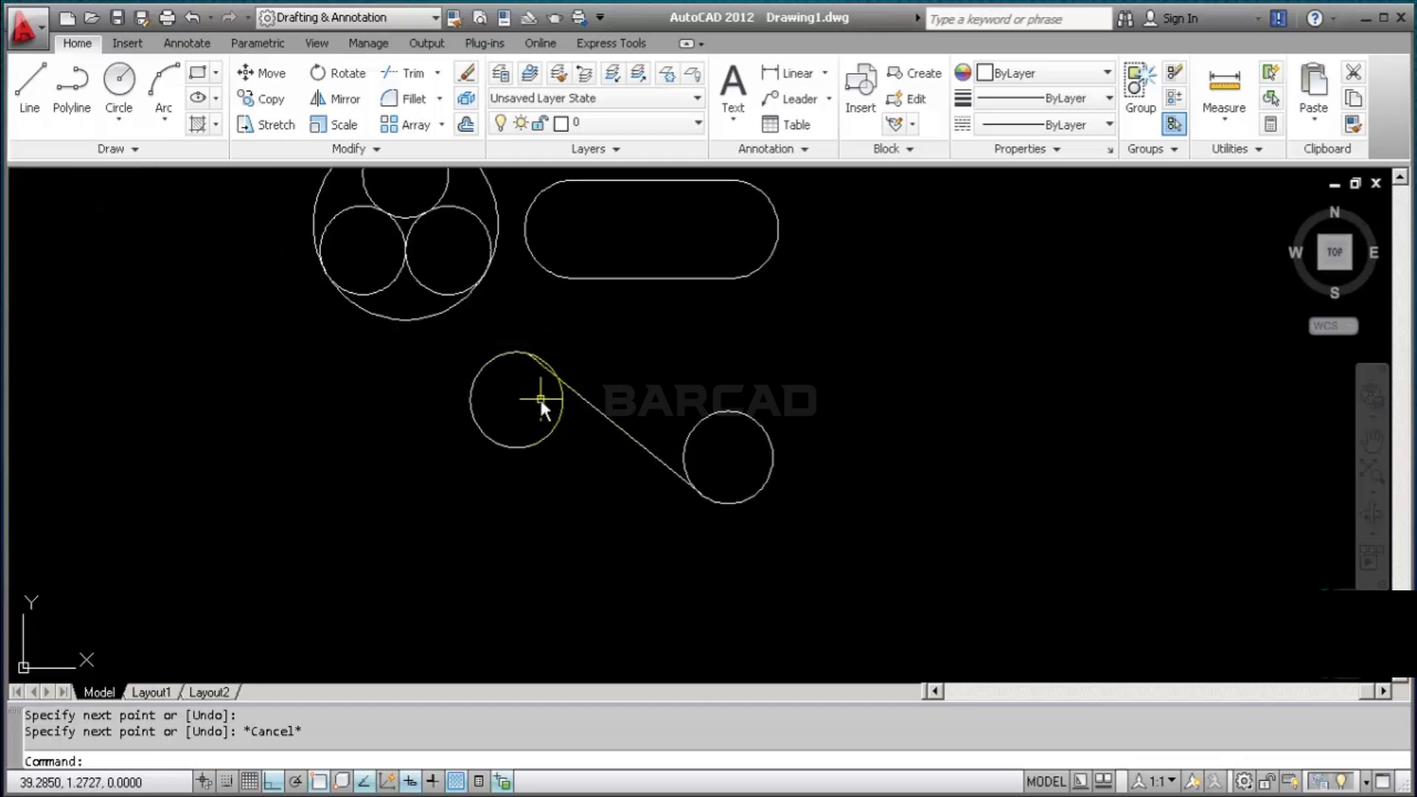
scroll(538, 401, "up", 2)
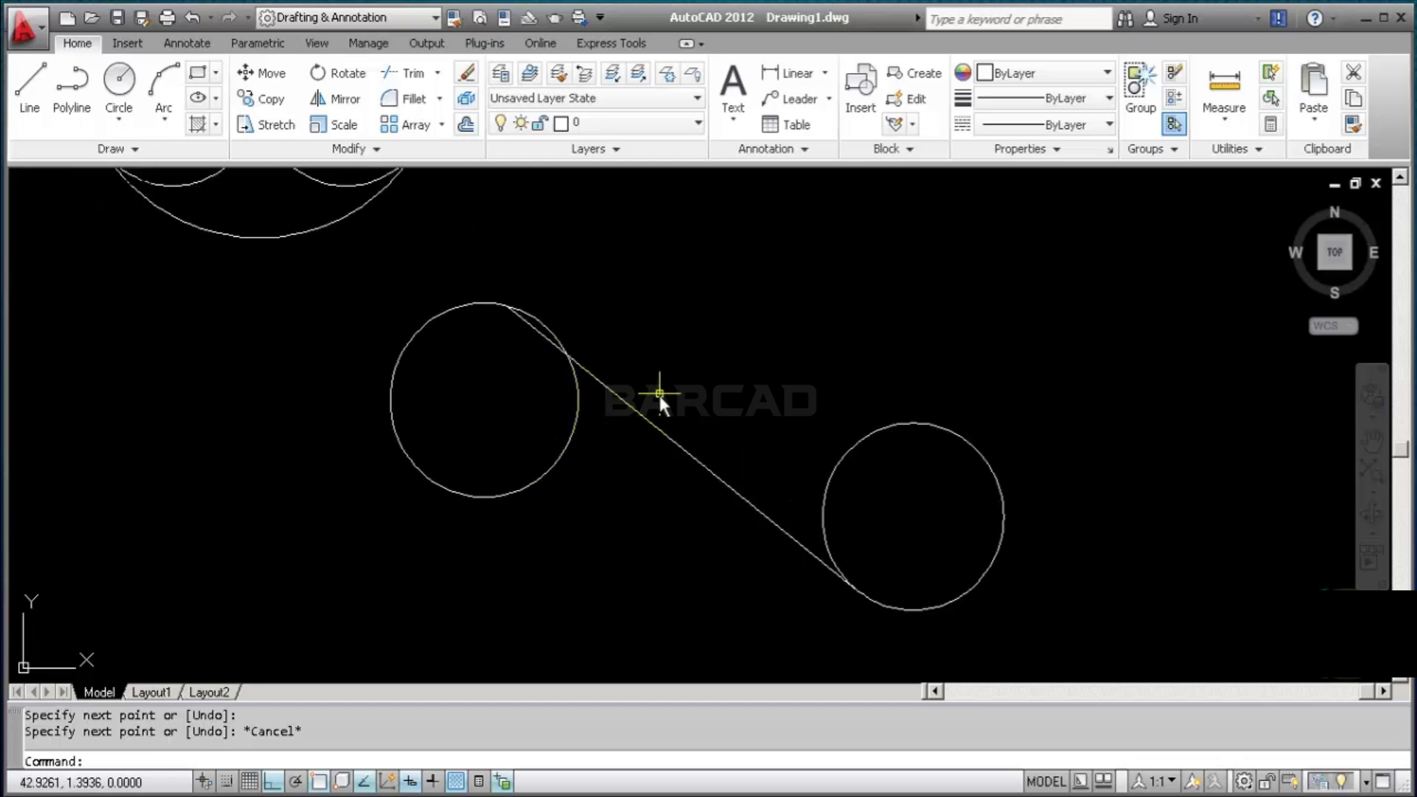
Draw a crossing line with tangent snaps from the left circle's lower side to the right circle's upper side
left_click(34, 86)
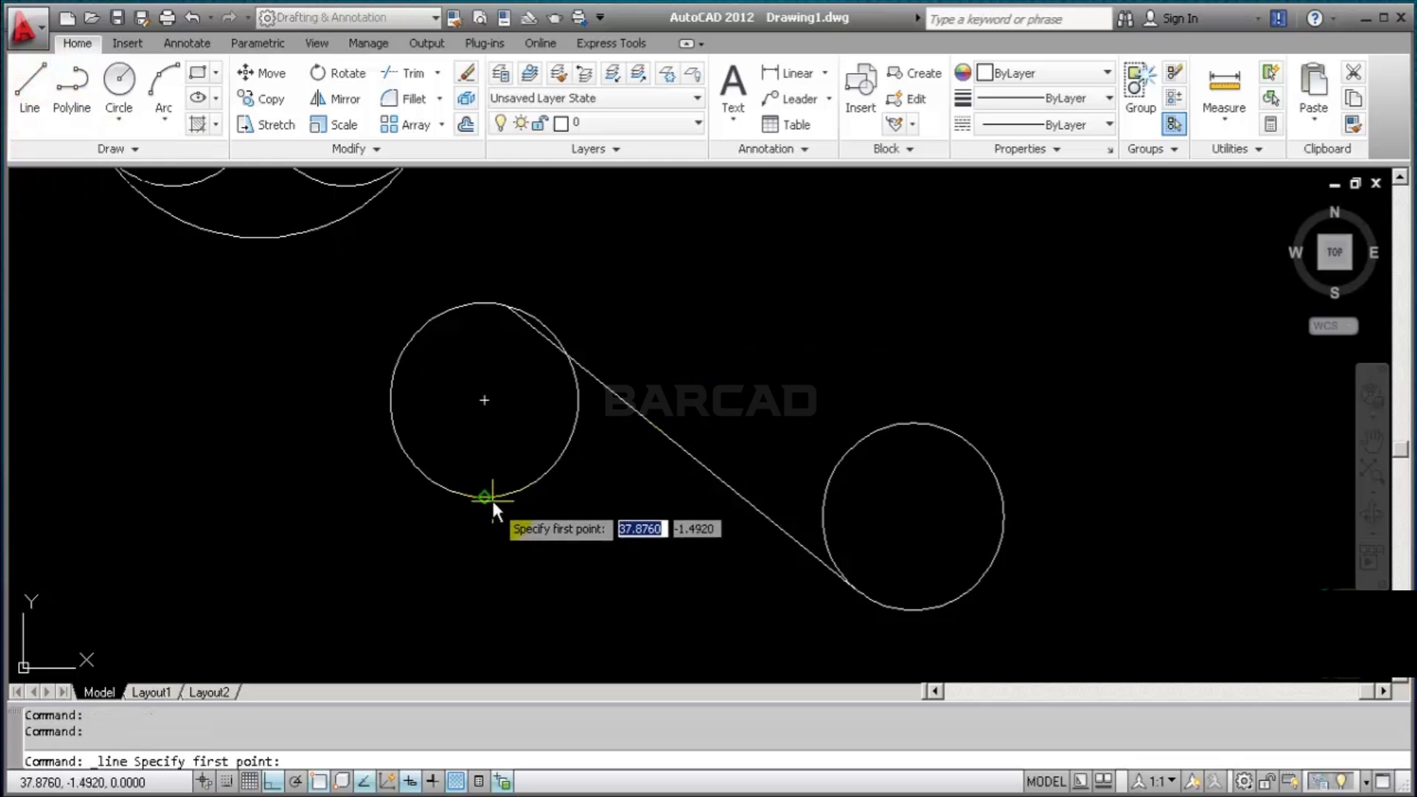
type("tan")
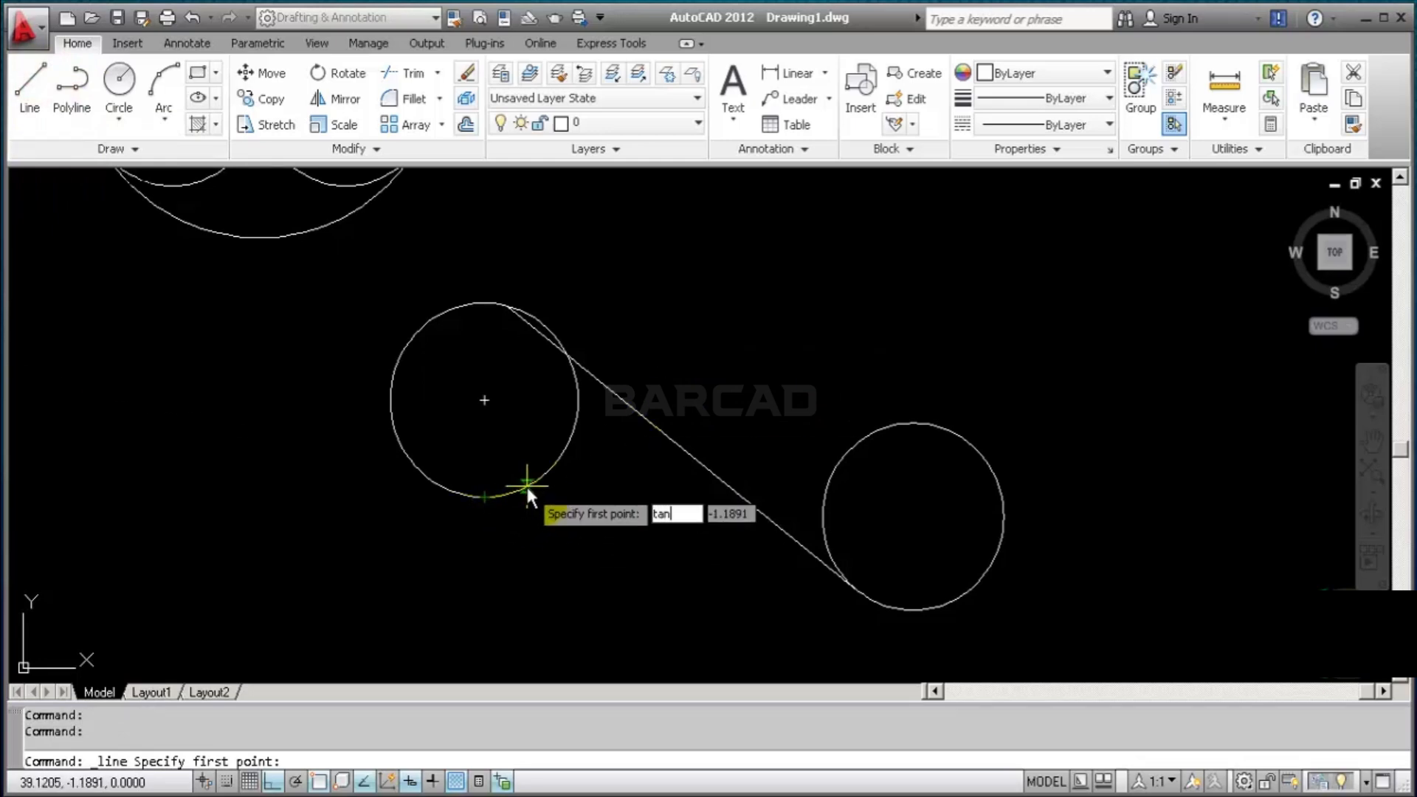
key("Return")
left_click(526, 484)
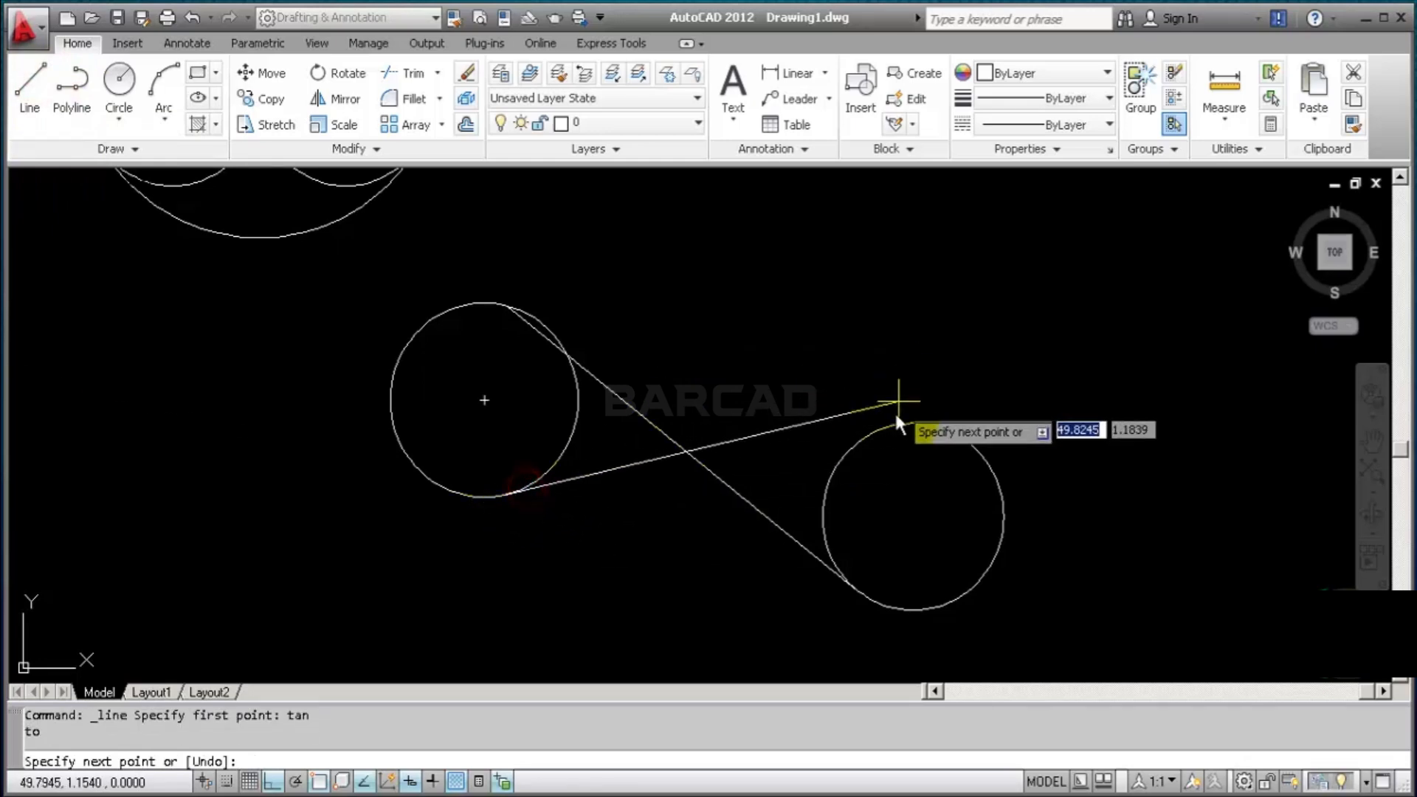
type("tan")
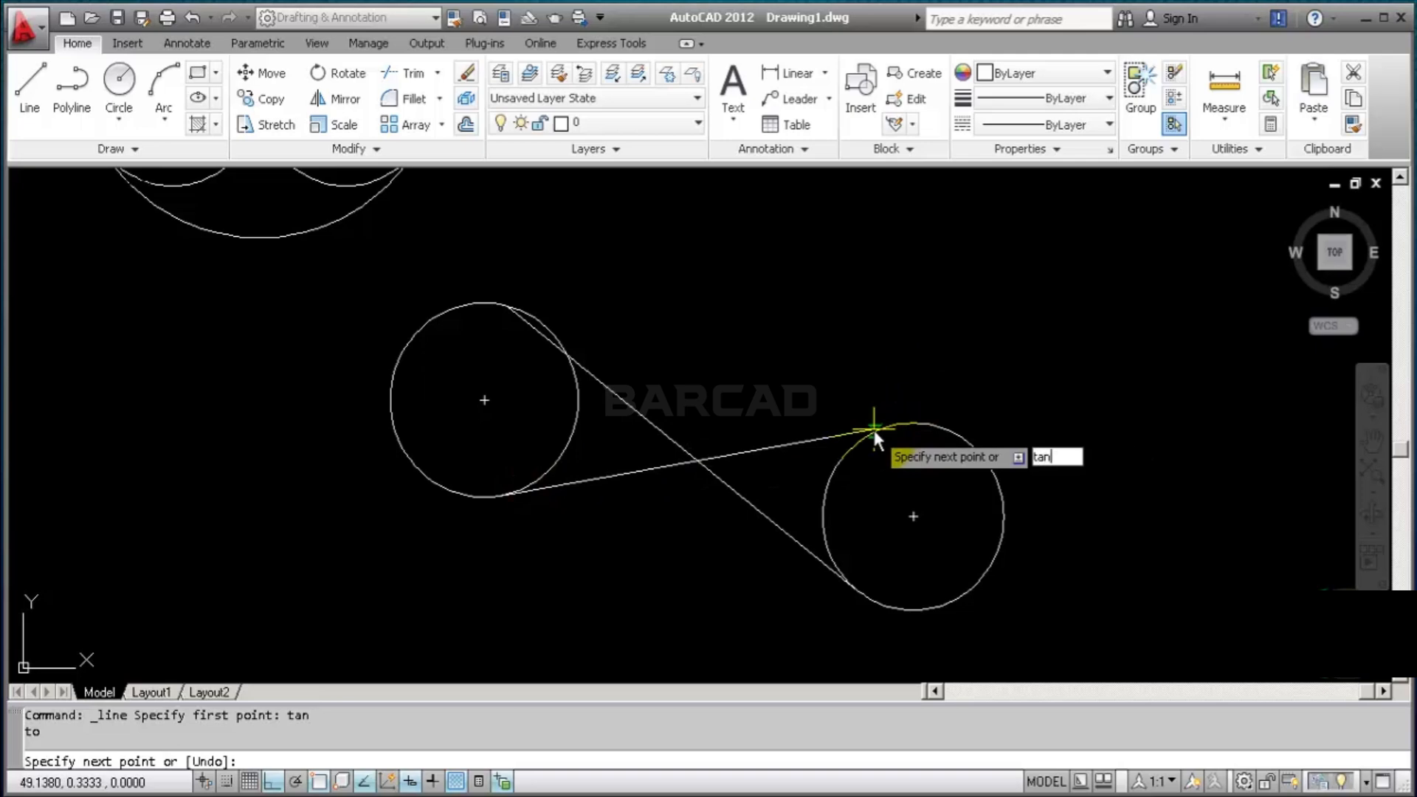
key("Return")
left_click(875, 425)
key("Return")
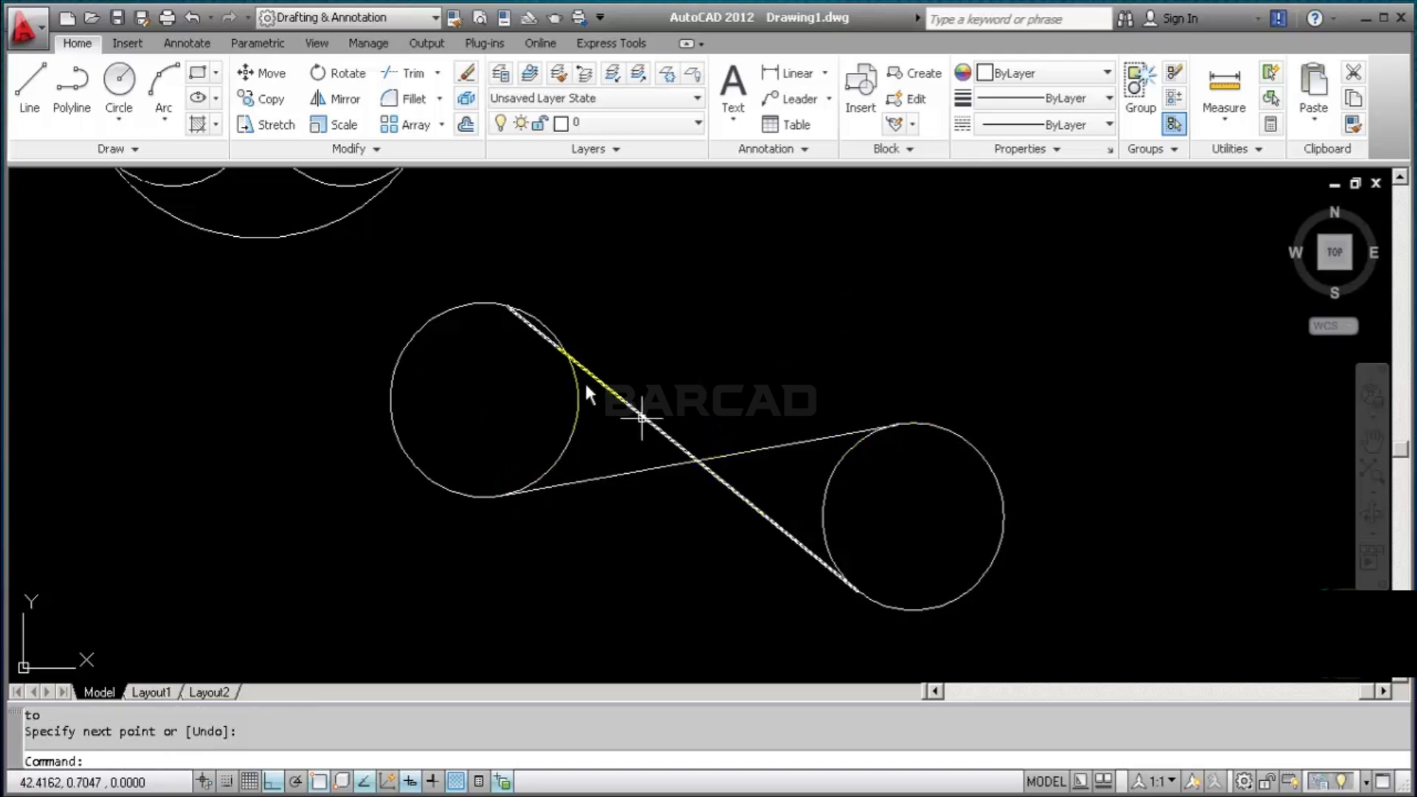
Trim the inner arcs of both circles where the crossing lines meet them, using all objects as cutting edges
scroll(580, 398, "up", 2)
scroll(556, 335, "down", 1)
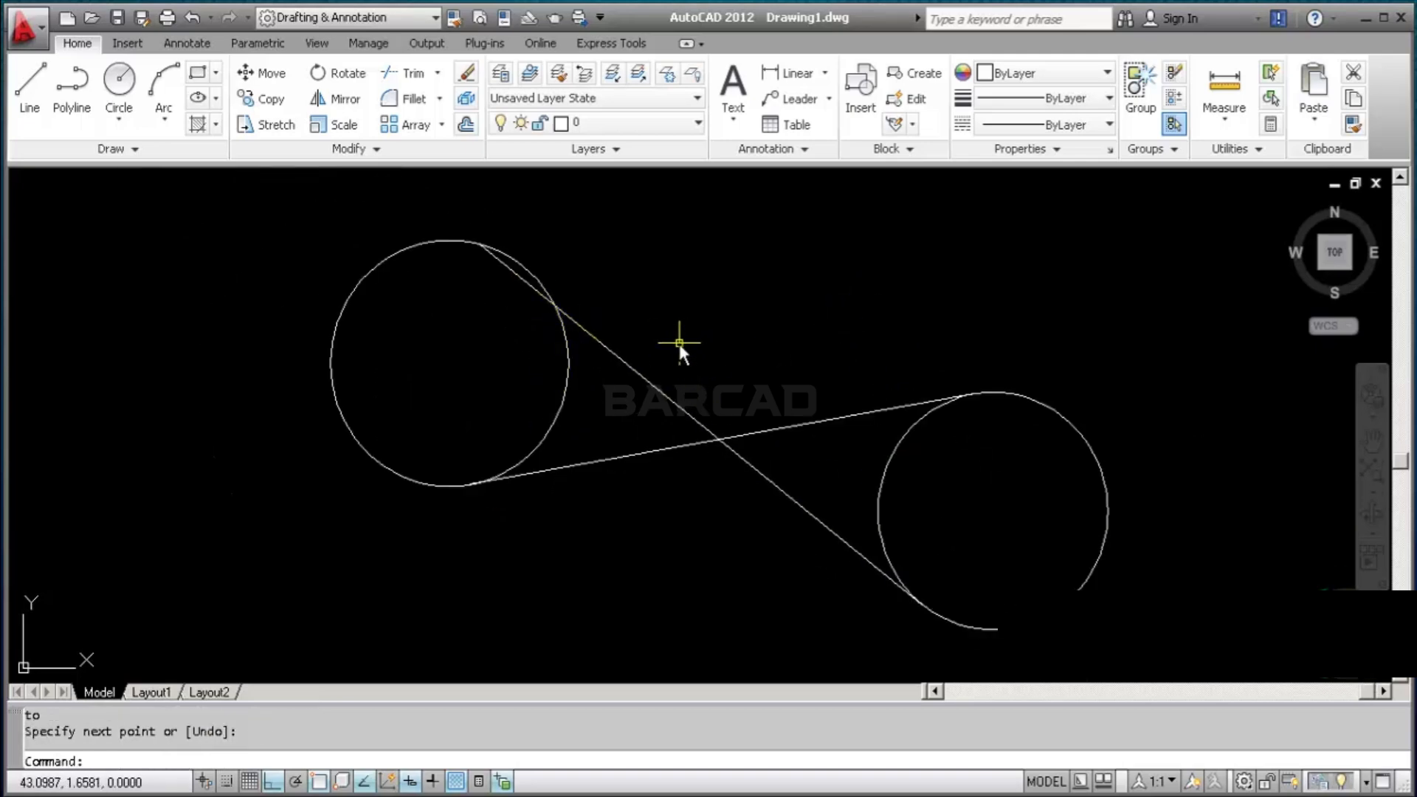
type("tr")
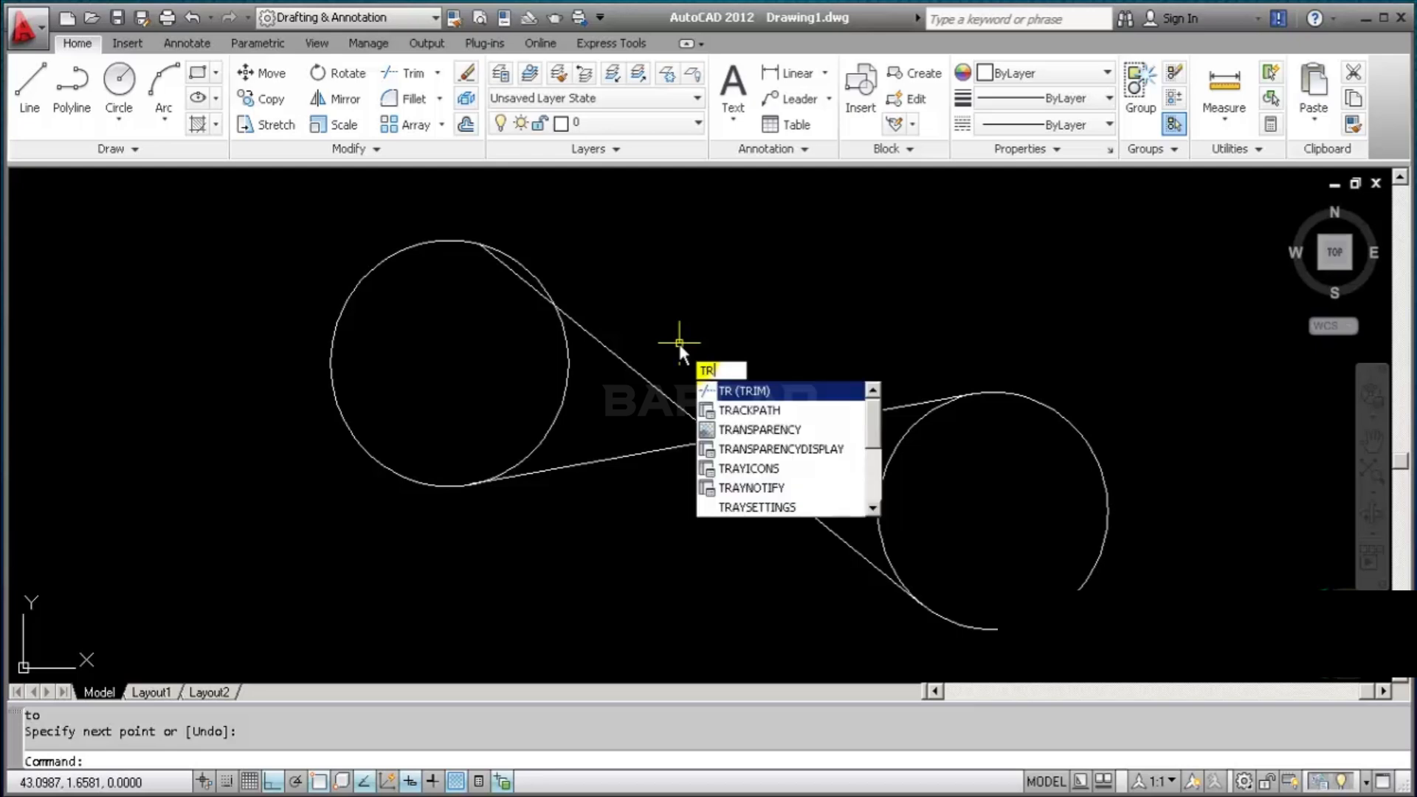
key("Return")
key("Return")
left_click(601, 402)
left_click(512, 364)
left_click(930, 468)
left_click(851, 455)
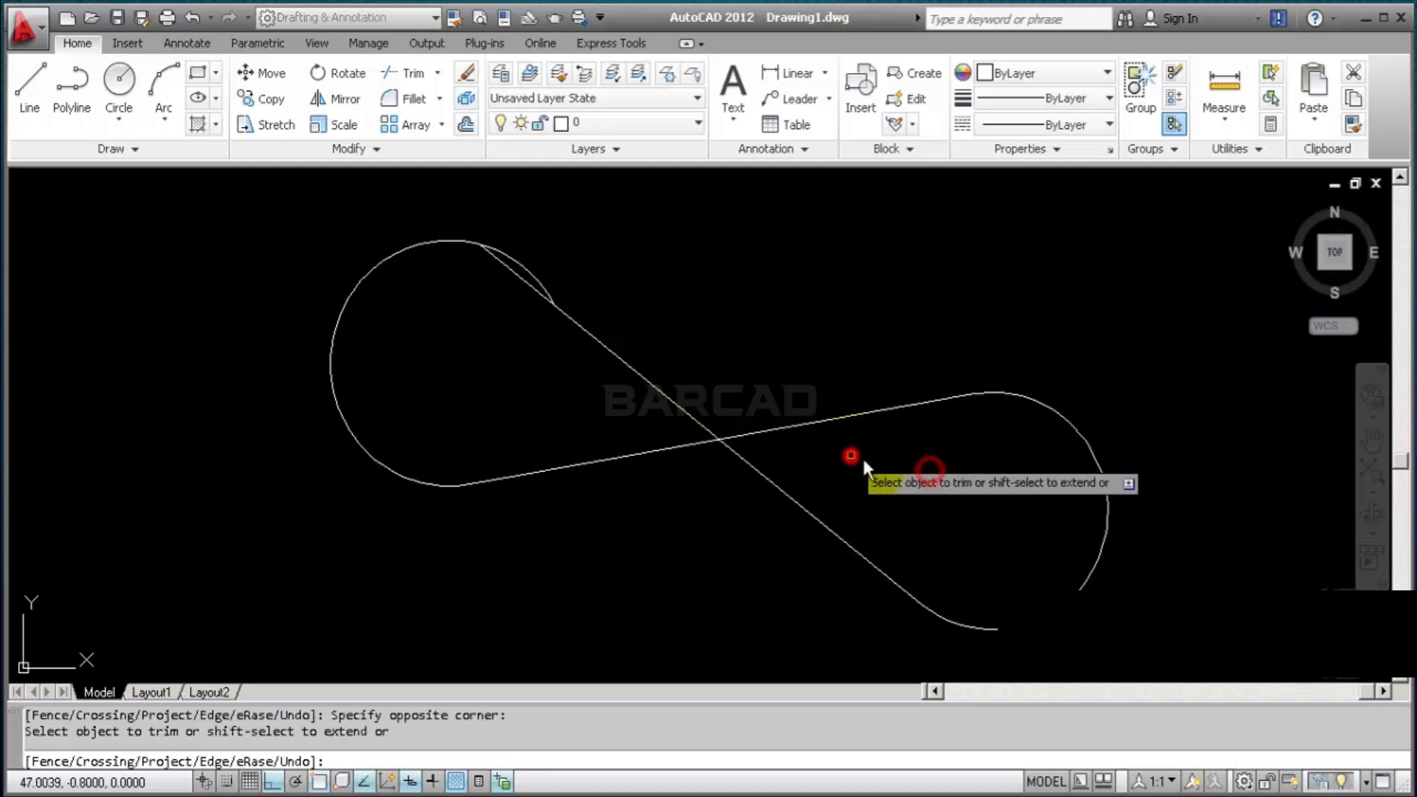
key("Return")
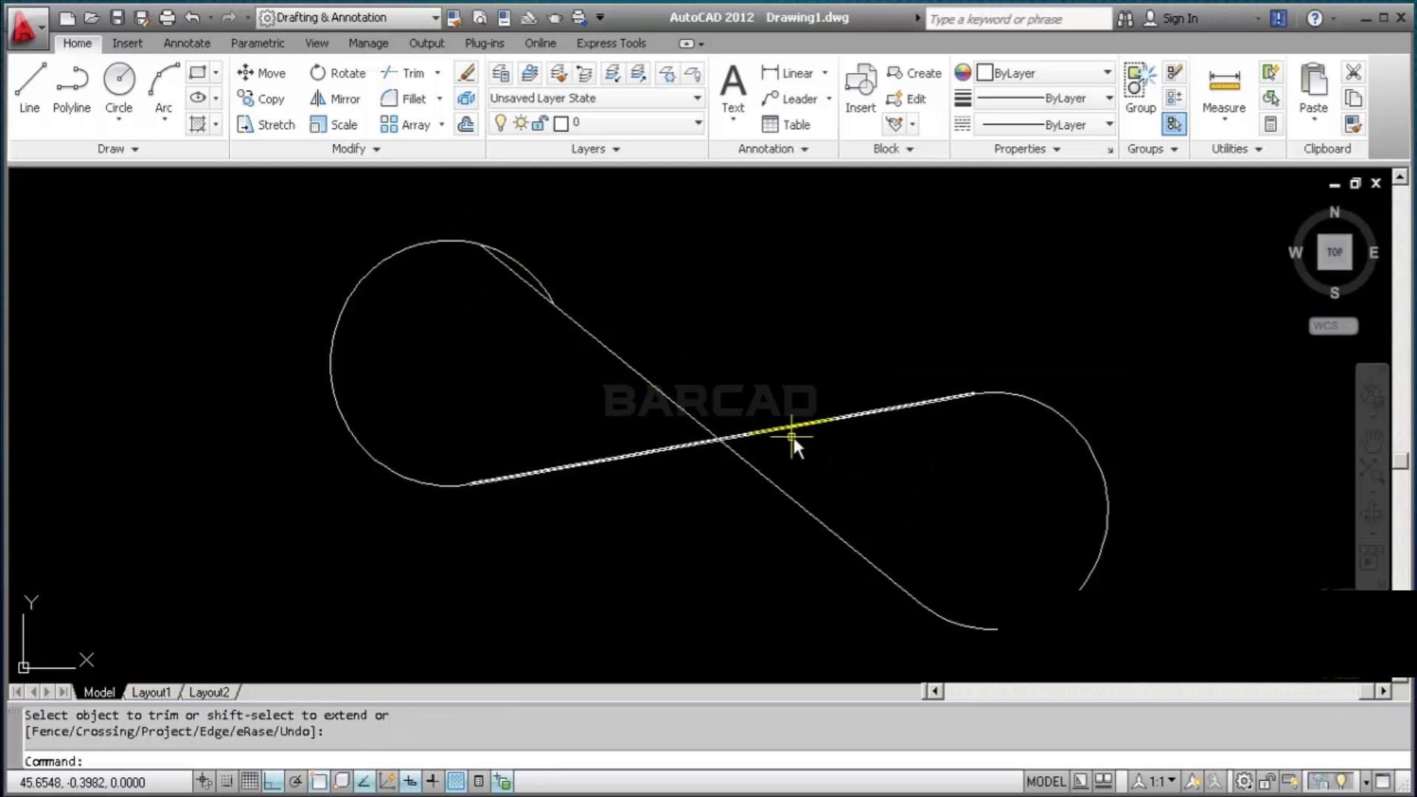
Delete the whole crossed-line figure below the slot
scroll(729, 455, "down", 4)
left_click(563, 352)
left_click(961, 565)
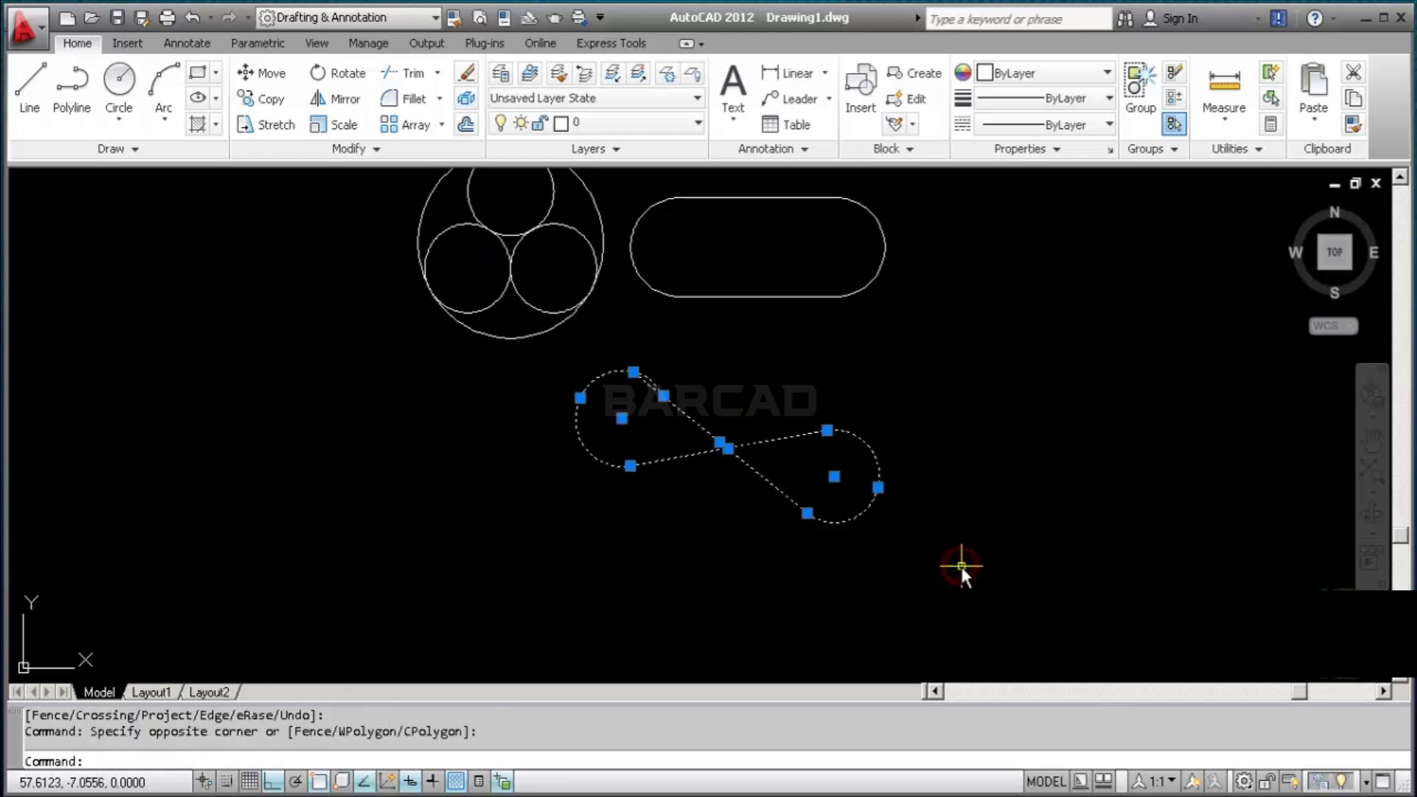
key("Delete")
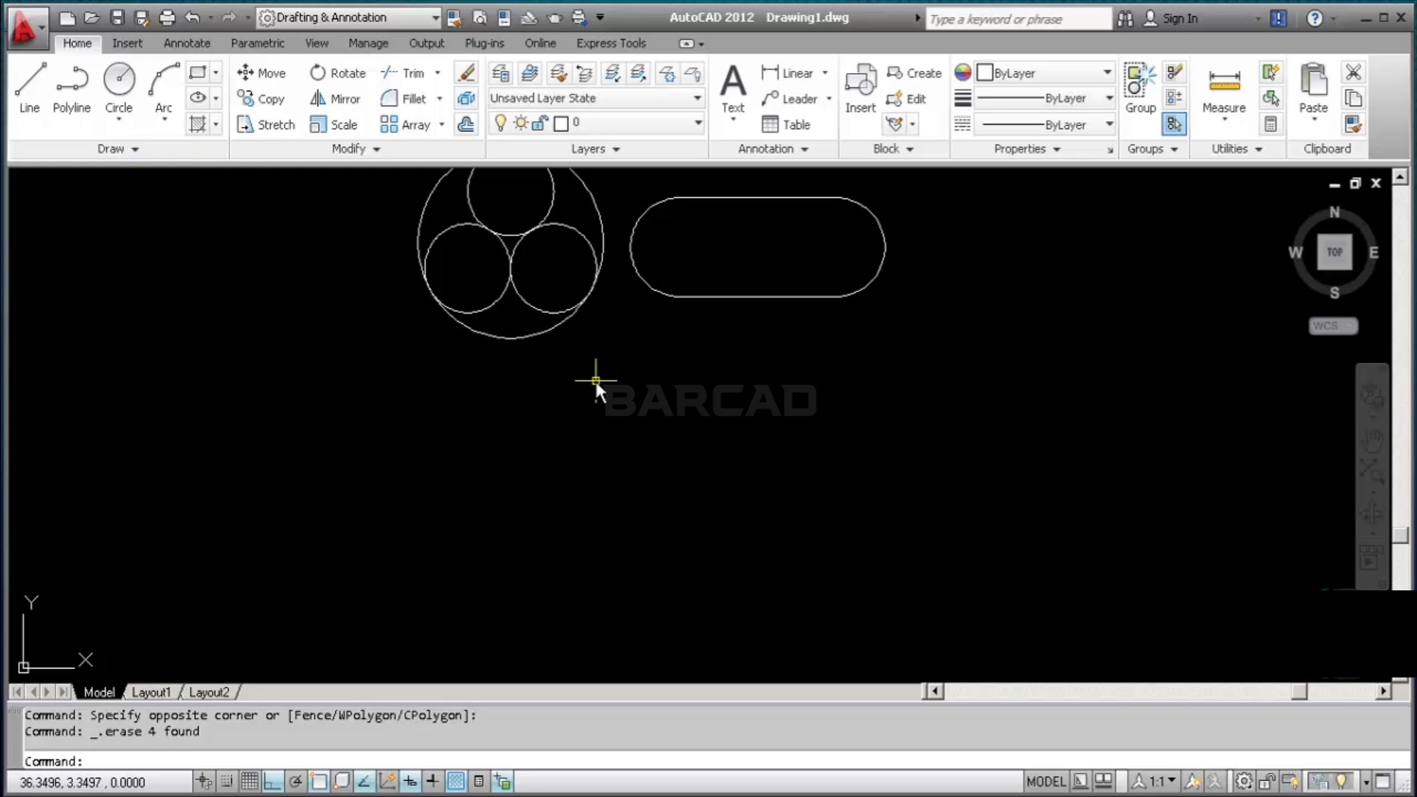
Draw a center-radius circle with a radius of about 3.4 units in the empty area below the slot
middle_click_drag(596, 382, 594, 462)
scroll(633, 479, "up", 2)
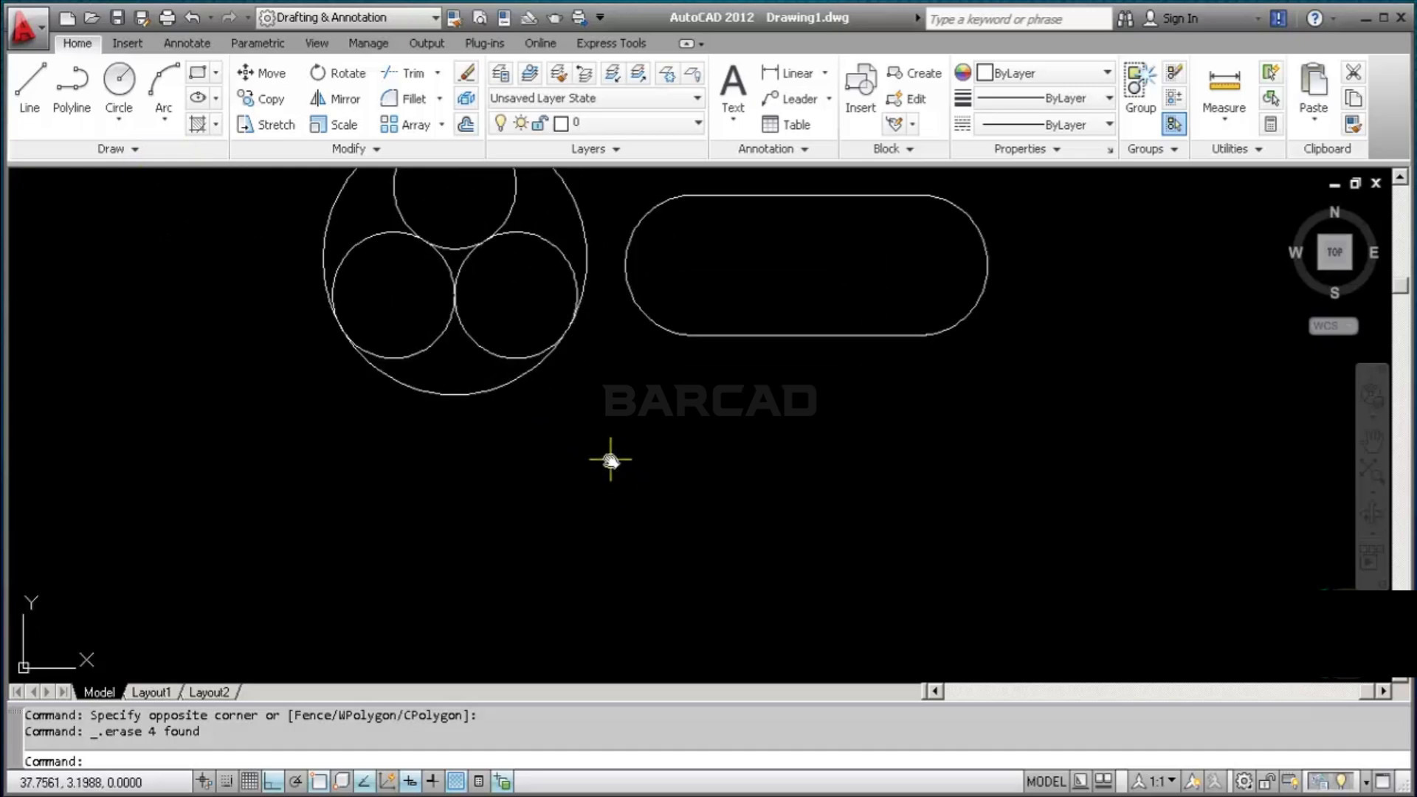
scroll(639, 420, "down", 3)
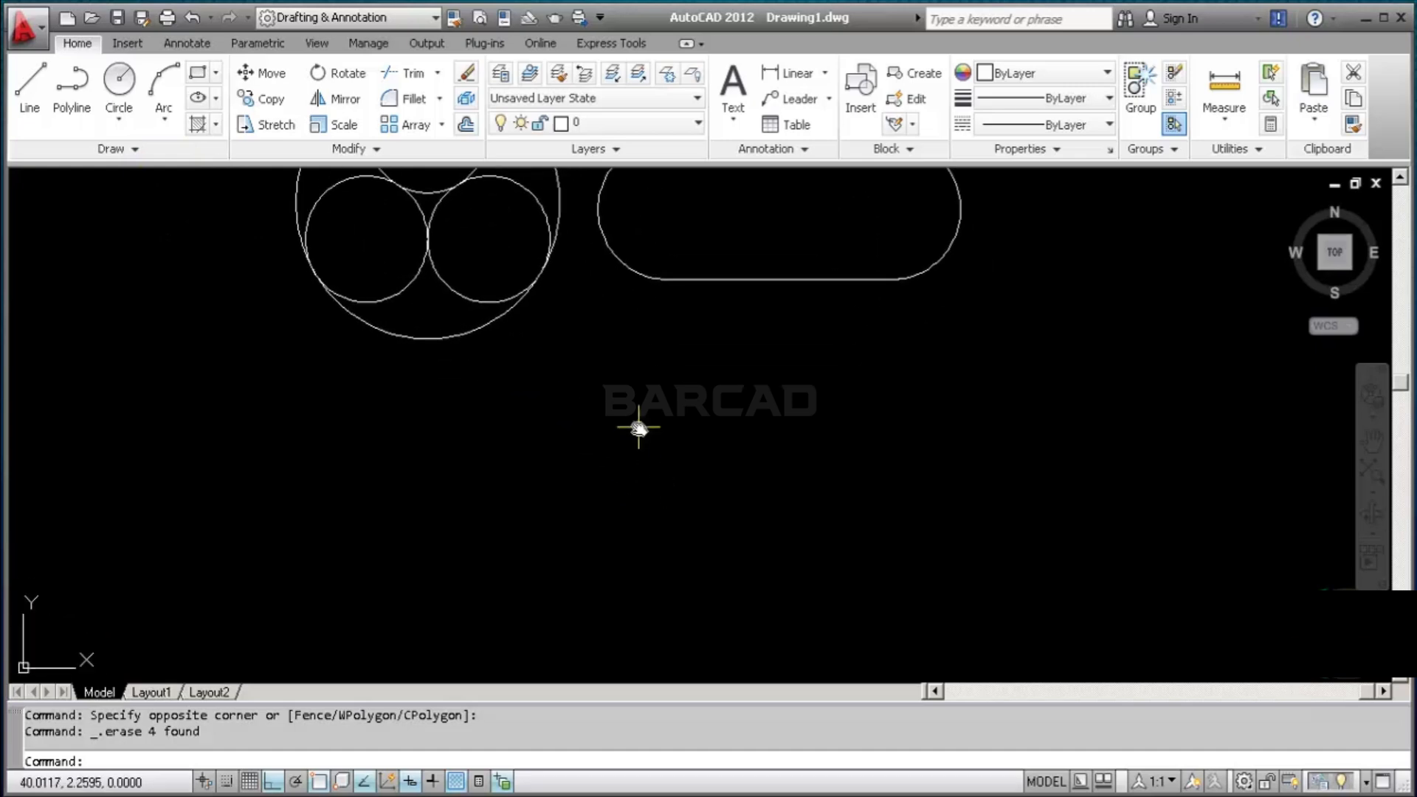
left_click(120, 103)
left_click(694, 493)
left_click(722, 441)
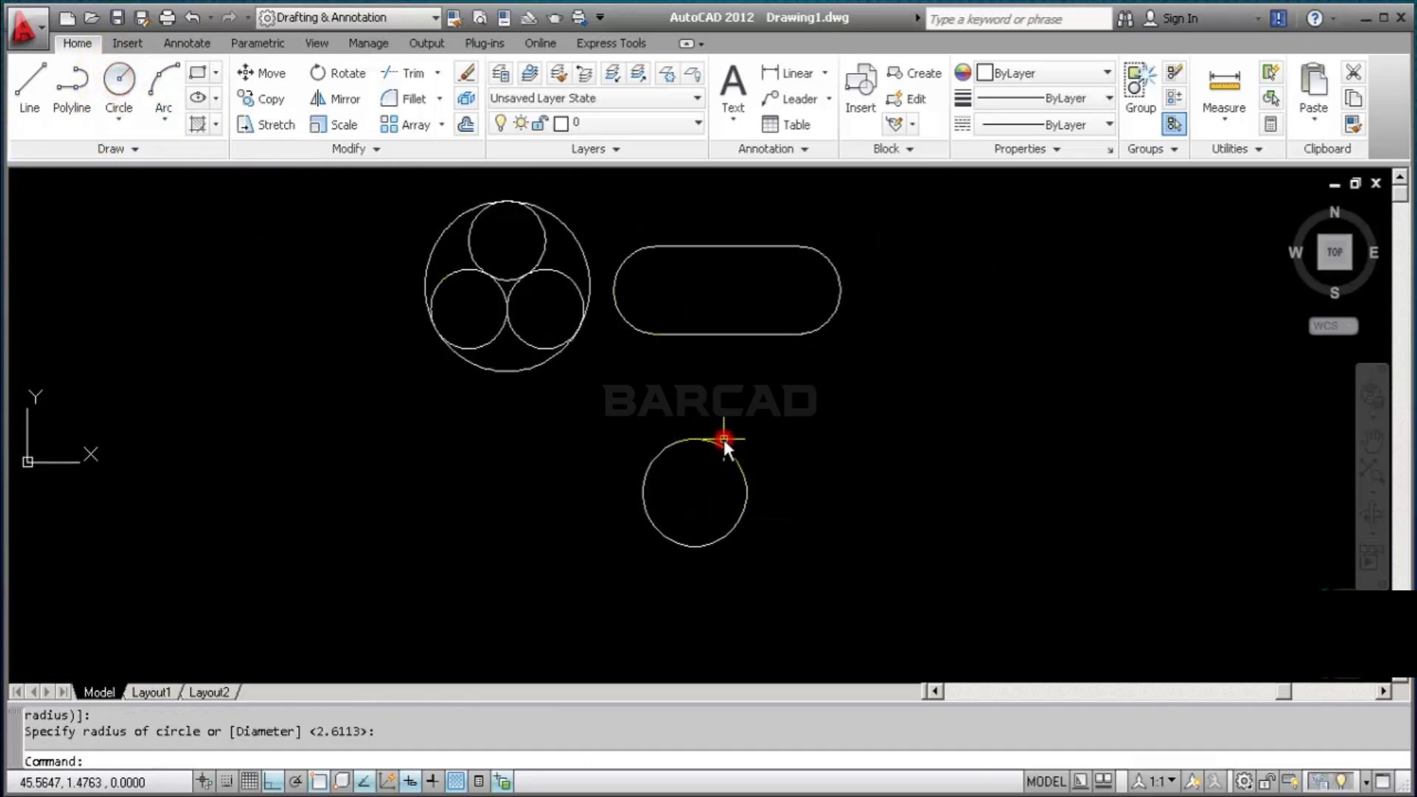
Draw another, slightly smaller center-radius circle to the upper right of the new circle
left_click(120, 92)
left_click(919, 402)
left_click(950, 351)
scroll(872, 471, "up", 2)
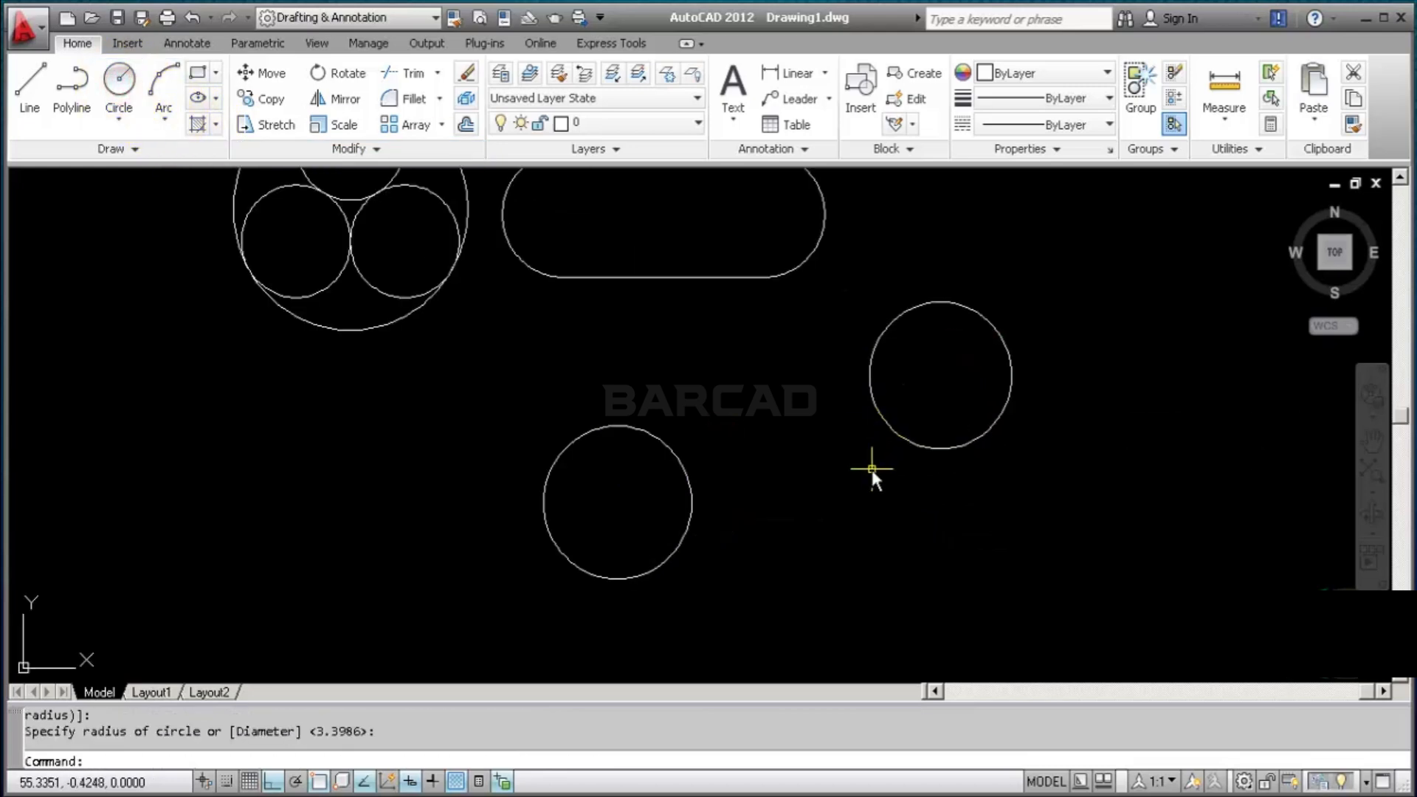
Draw a line tangent to the top of the lower-left circle and ending at the upper-right circle's center
left_click(40, 87)
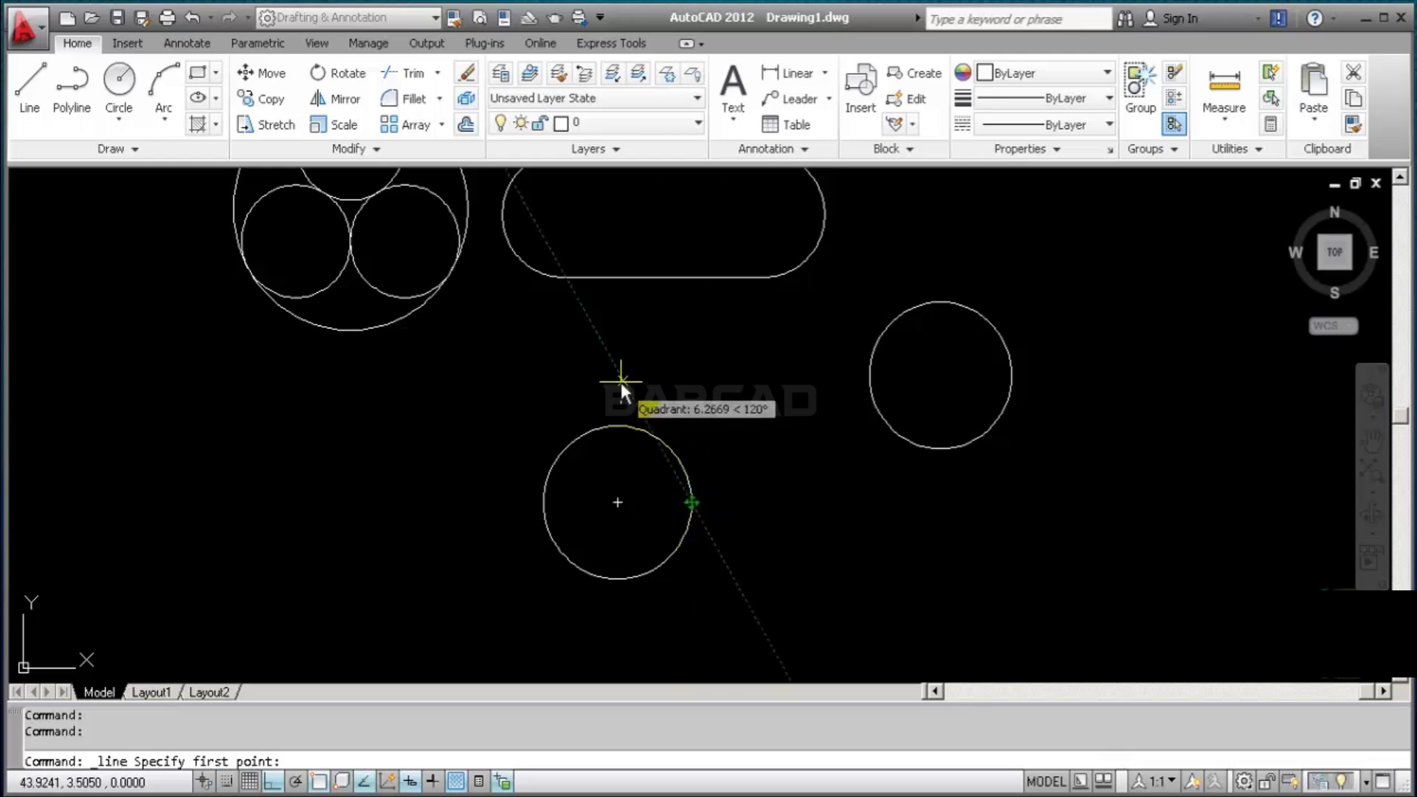
type("tan")
key("Return")
left_click(592, 423)
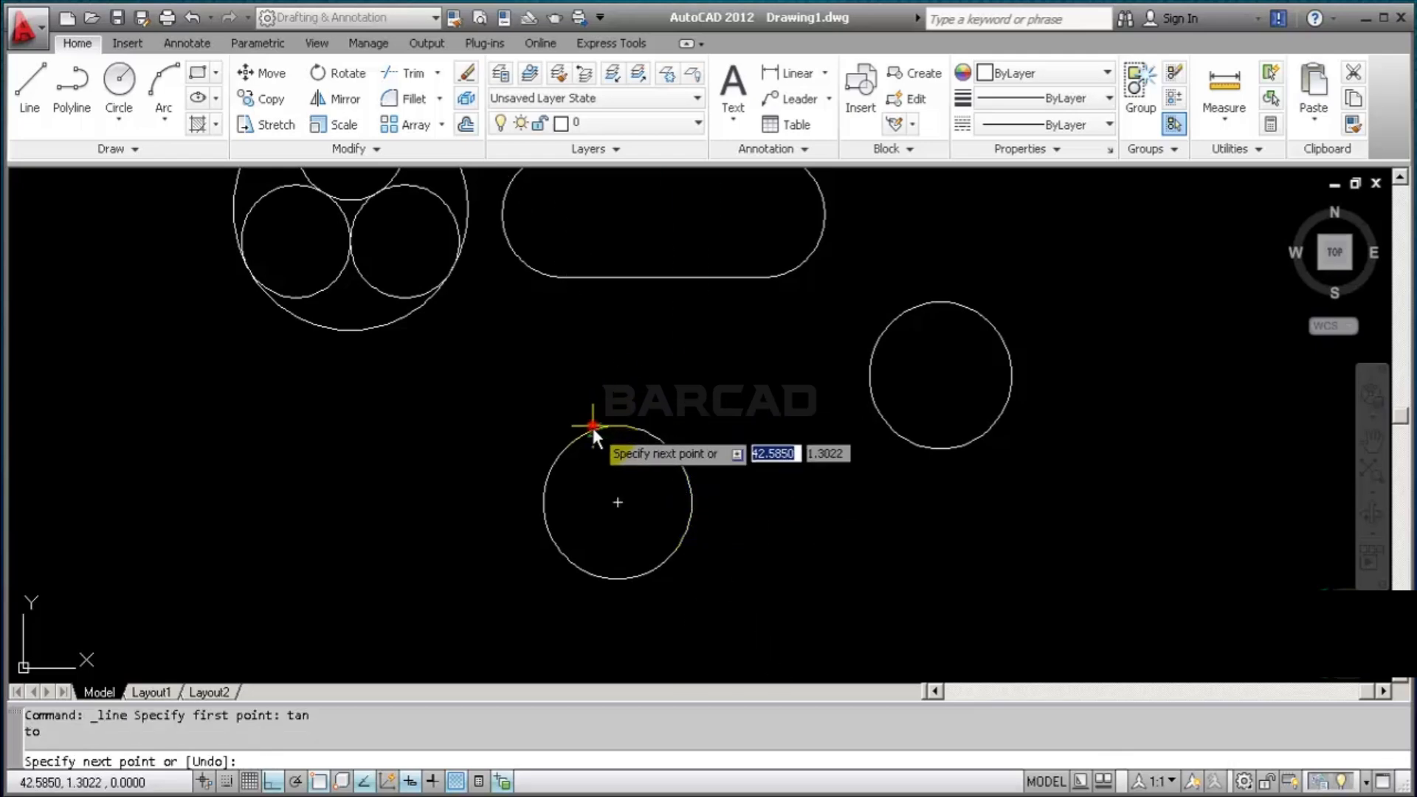
left_click(939, 378)
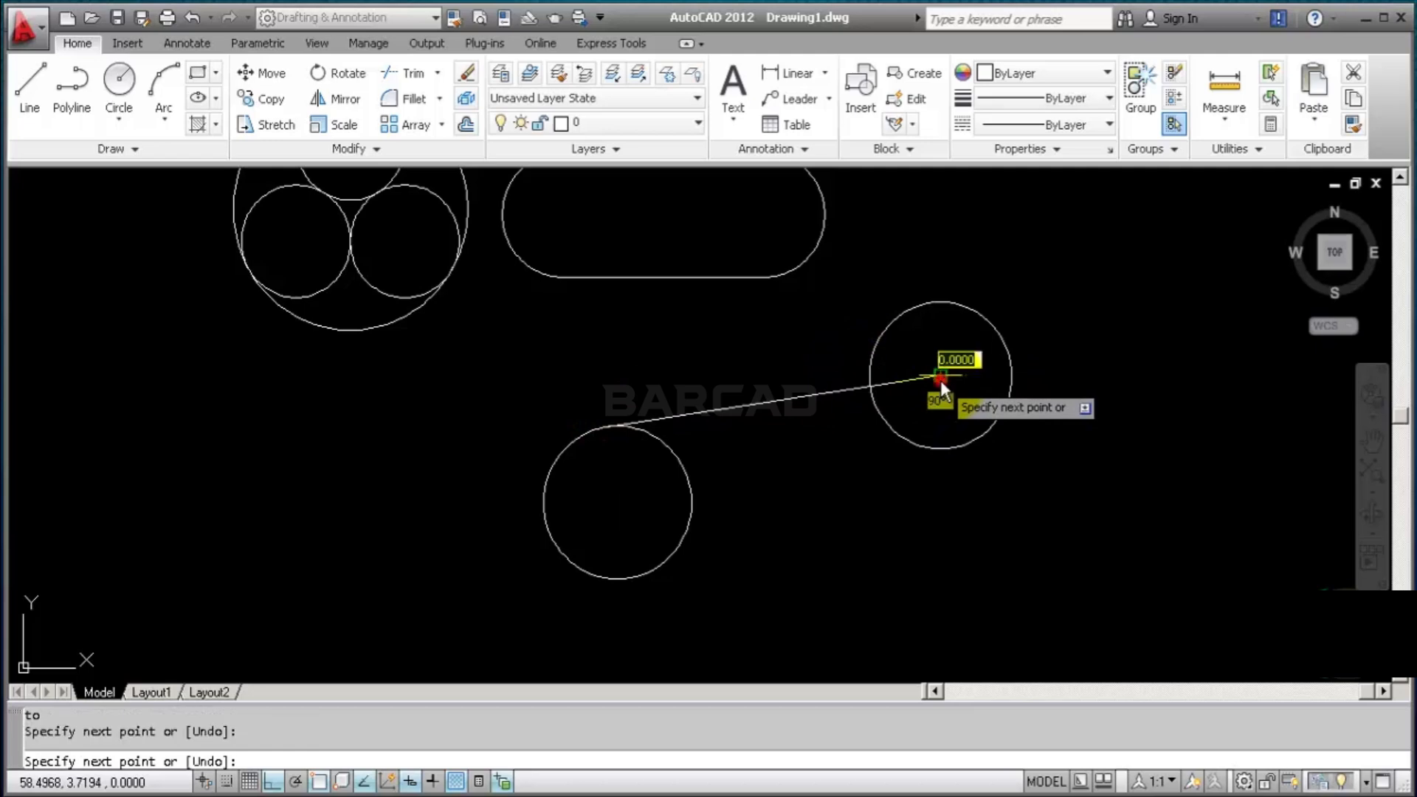
key("Return")
Draw a second line tangent to the lower-left circle's lower right side and ending at the upper-right circle's center
key("Return")
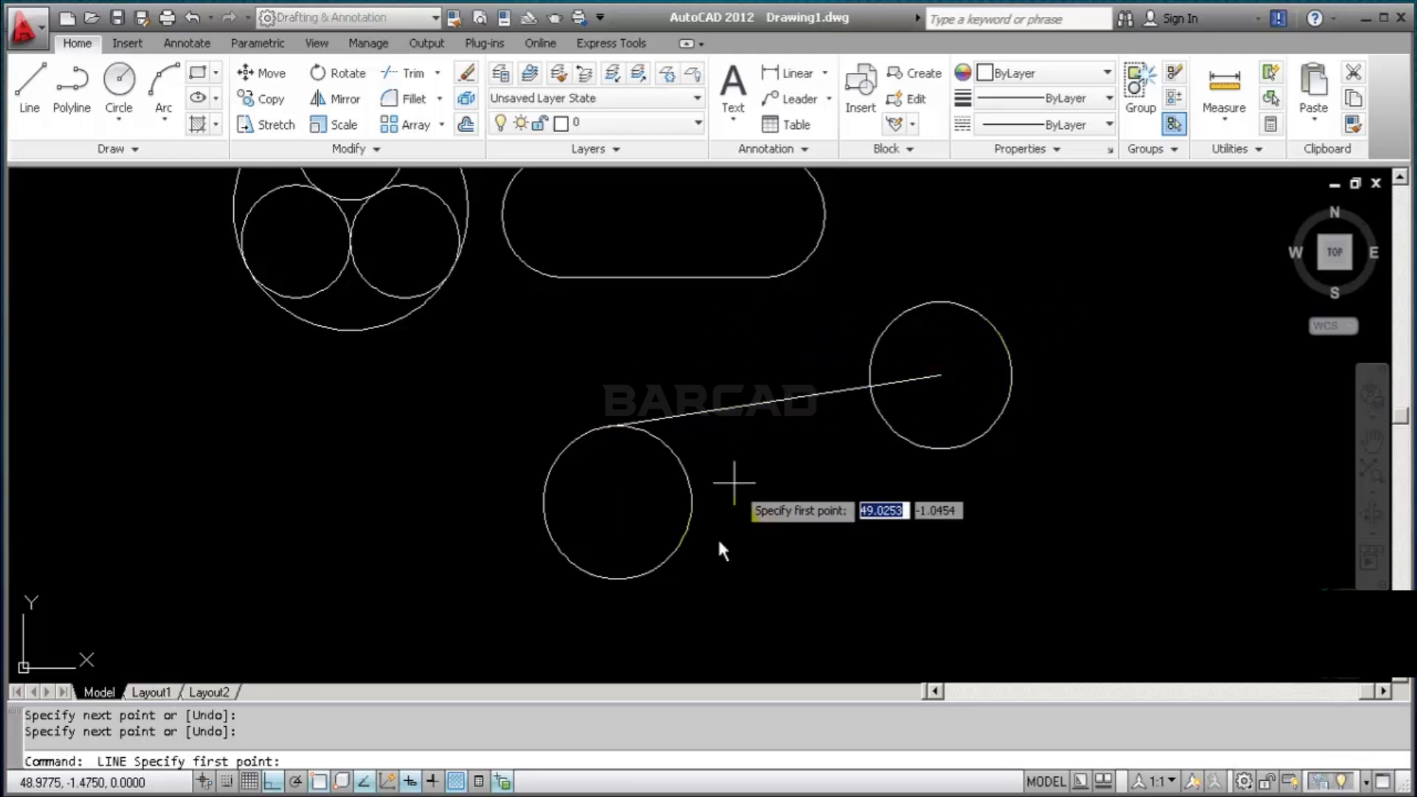
type("tan")
key("Return")
left_click(662, 569)
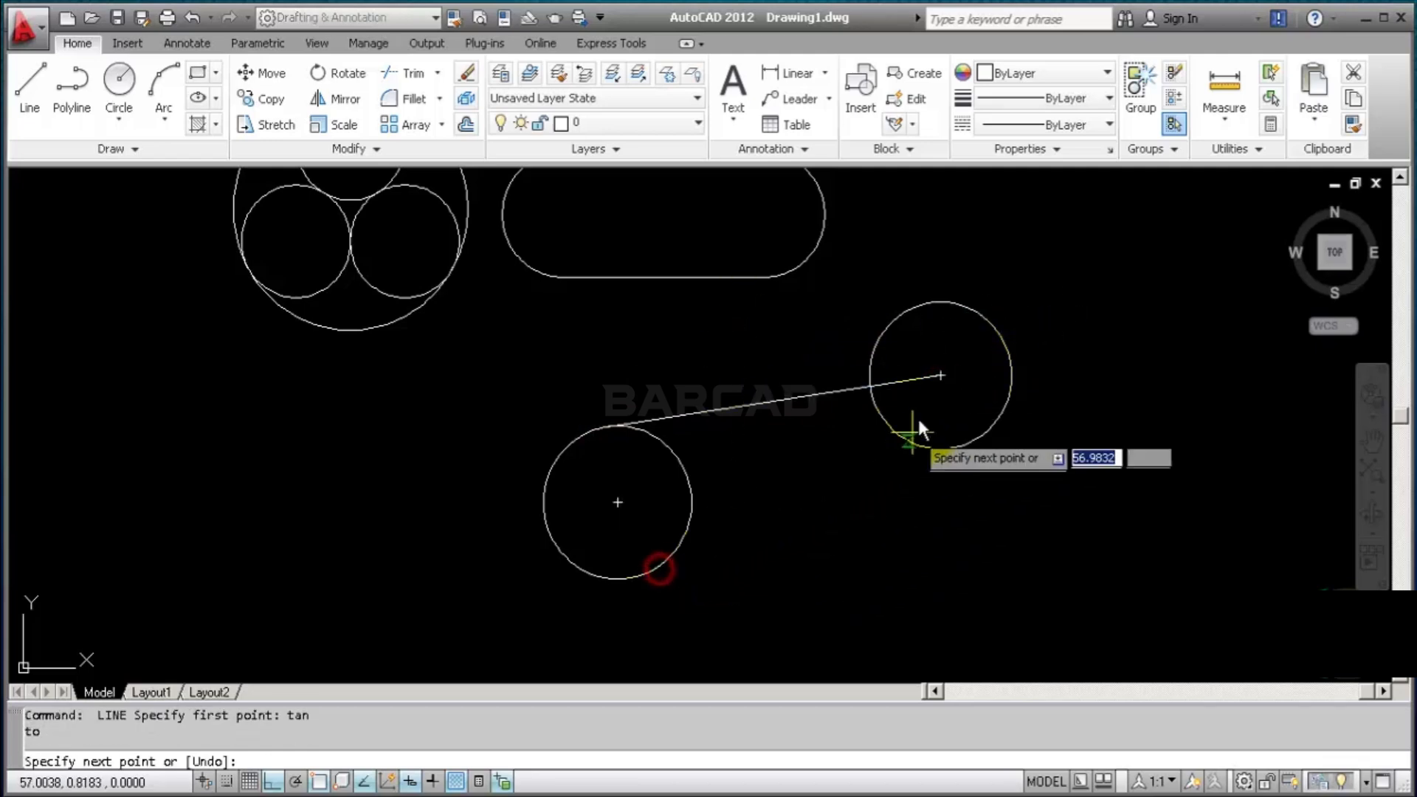
left_click(941, 375)
key("Return")
Trim both circles' arcs between the two lines and the line ends inside the upper-right circle to leave one continuous outline
type("tr")
key("Return")
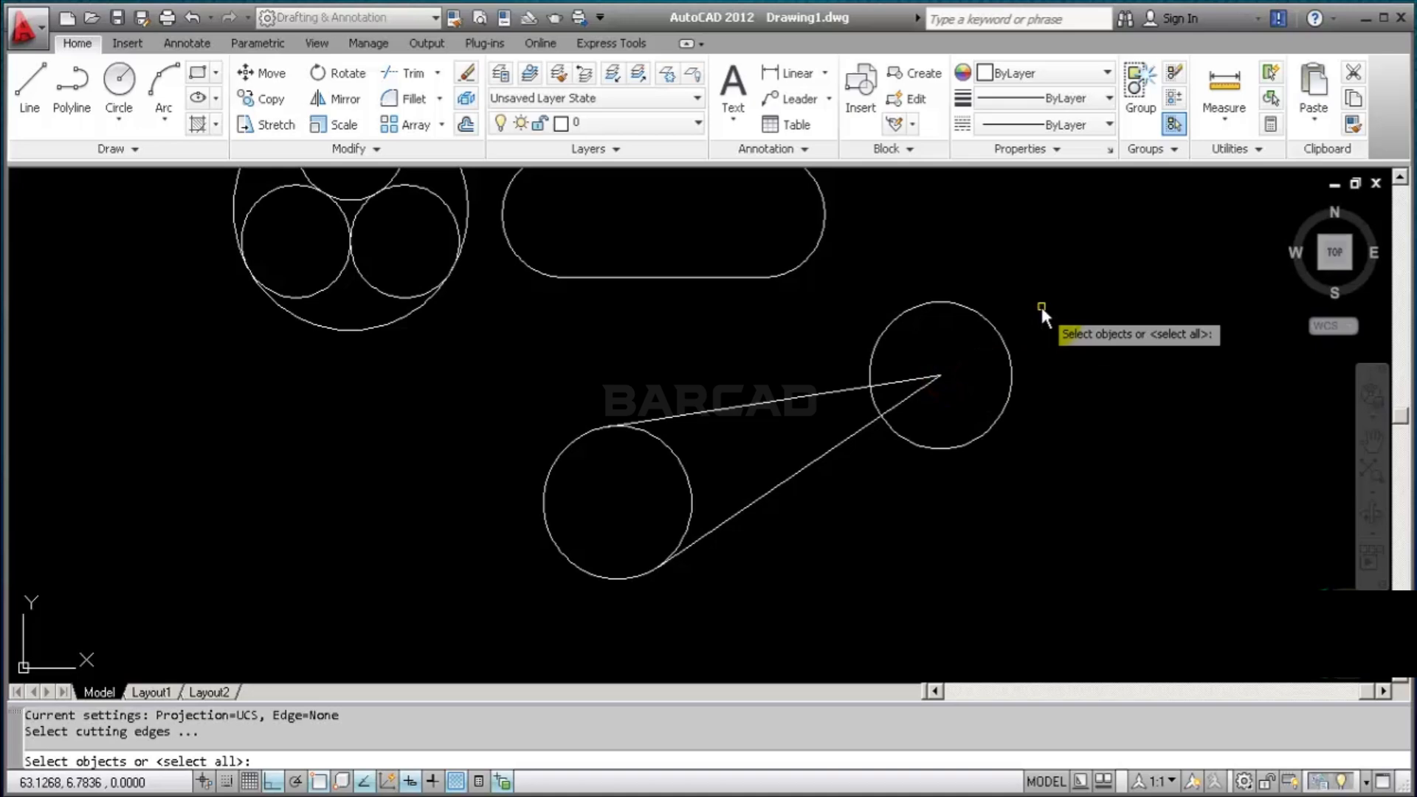
key("Return")
left_click(664, 481)
left_click(687, 462)
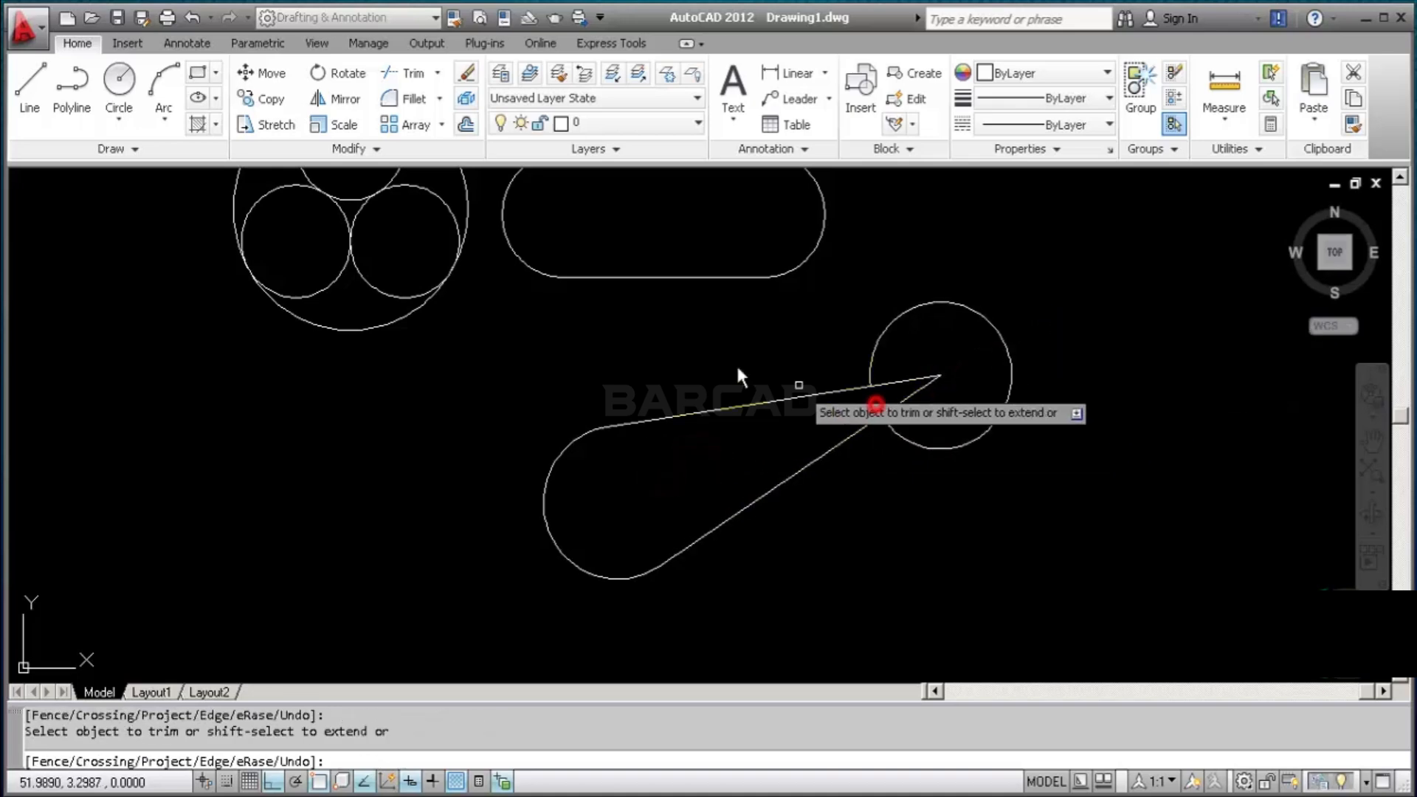
key("Return")
left_click(947, 363)
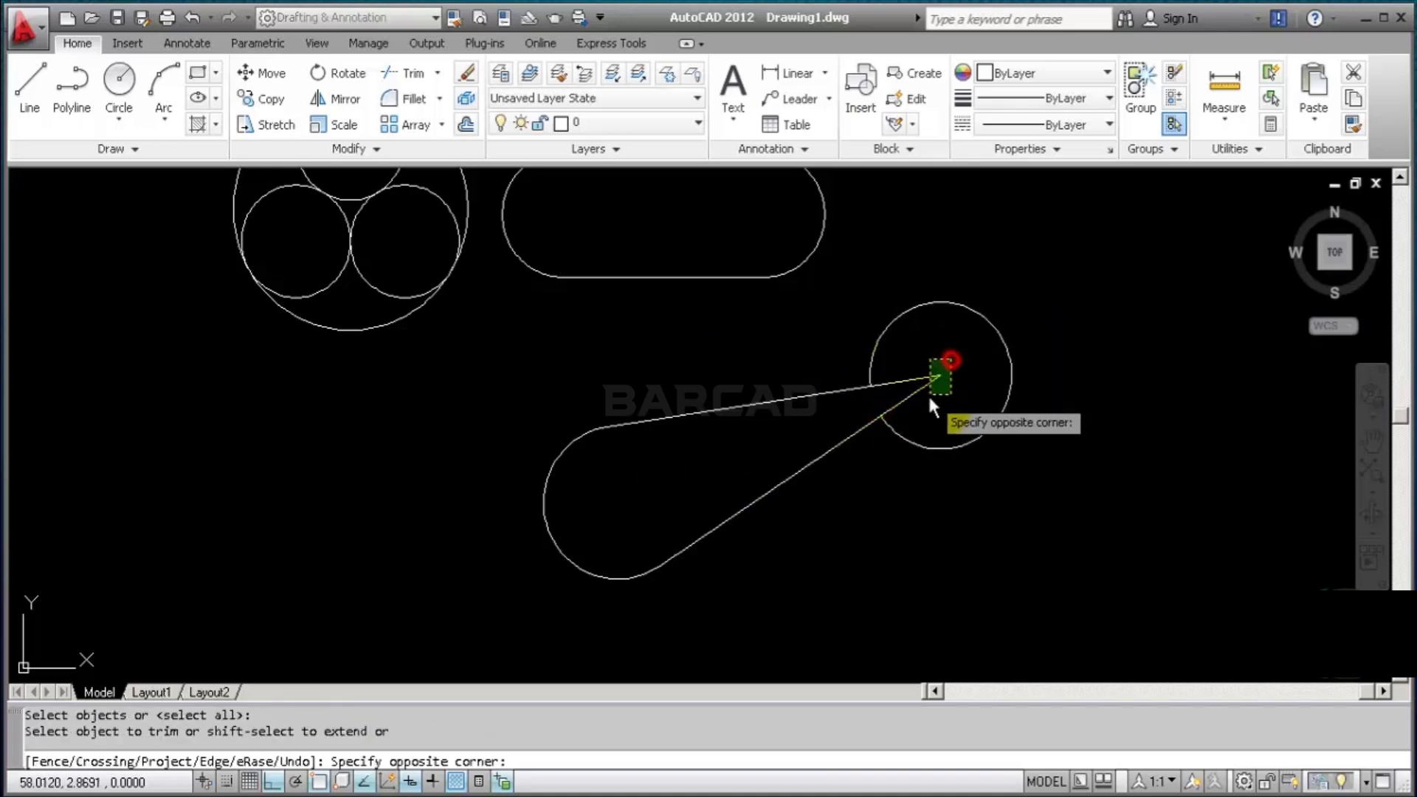
left_click(927, 393)
left_click(875, 393)
scroll(857, 471, "down", 2)
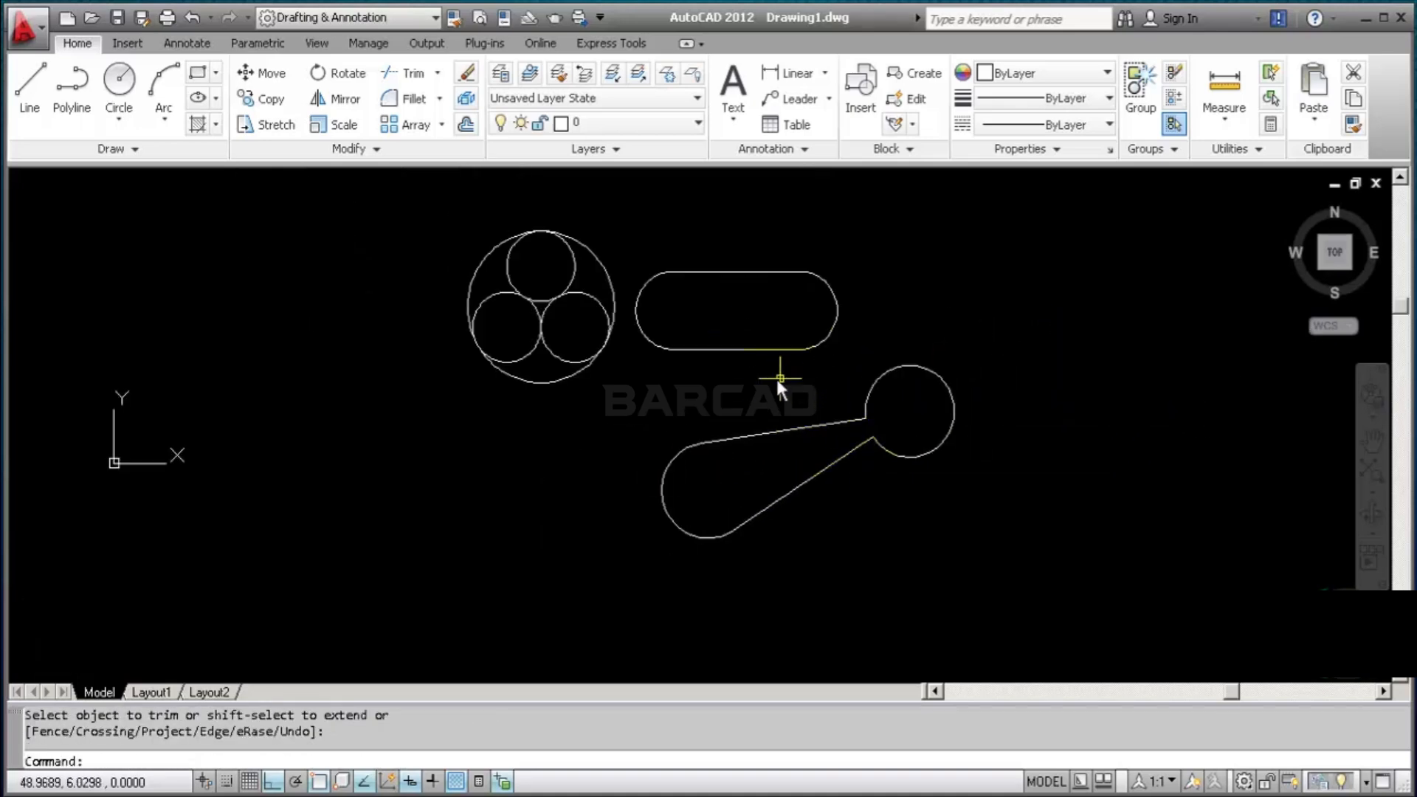
Draw a short horizontal line in the empty area to the lower left of the three-circle figure
mouse_move(760, 426)
middle_mouse_down()
mouse_move(834, 420)
mouse_move(846, 449)
middle_mouse_up()
left_click(51, 103)
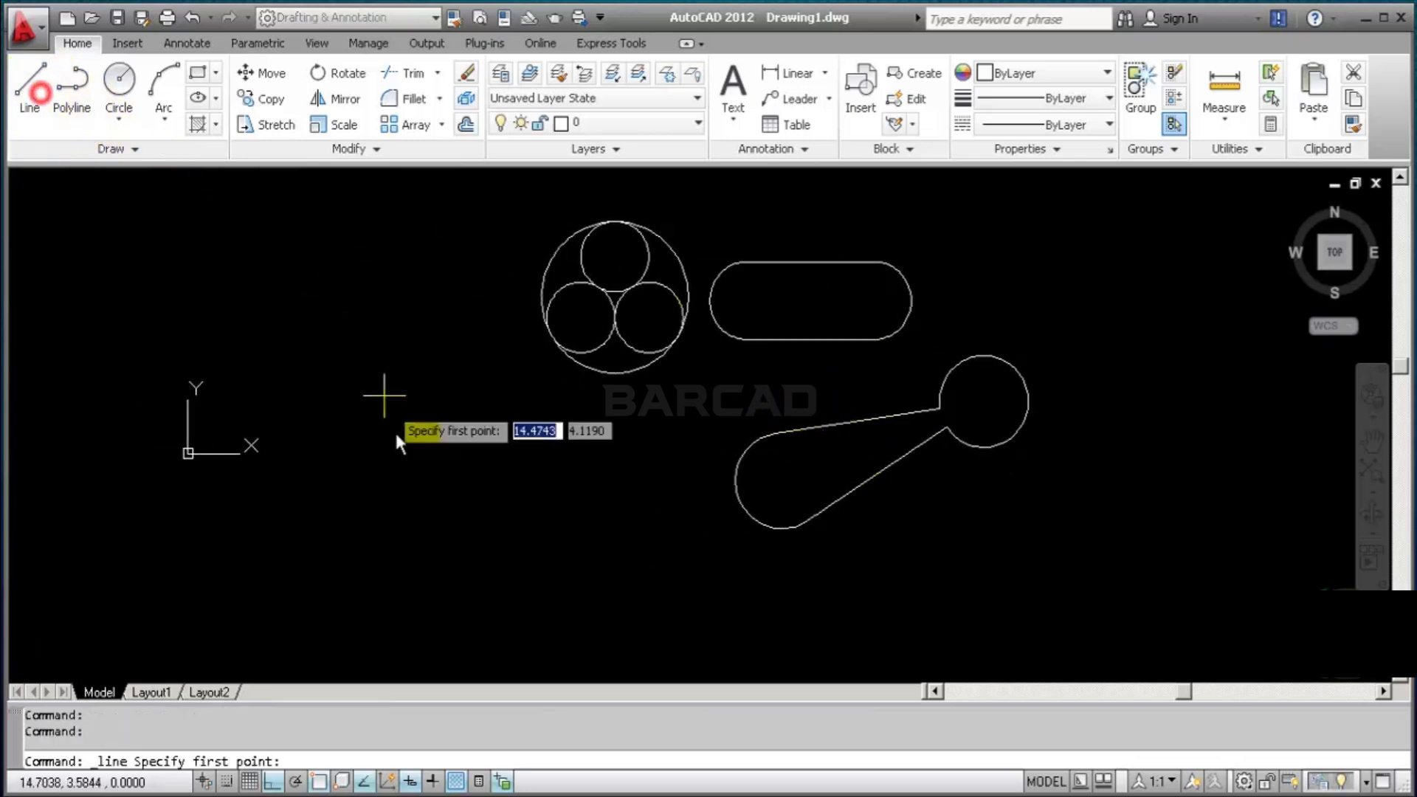
left_click(396, 439)
left_click(528, 440)
scroll(512, 424, "up", 3)
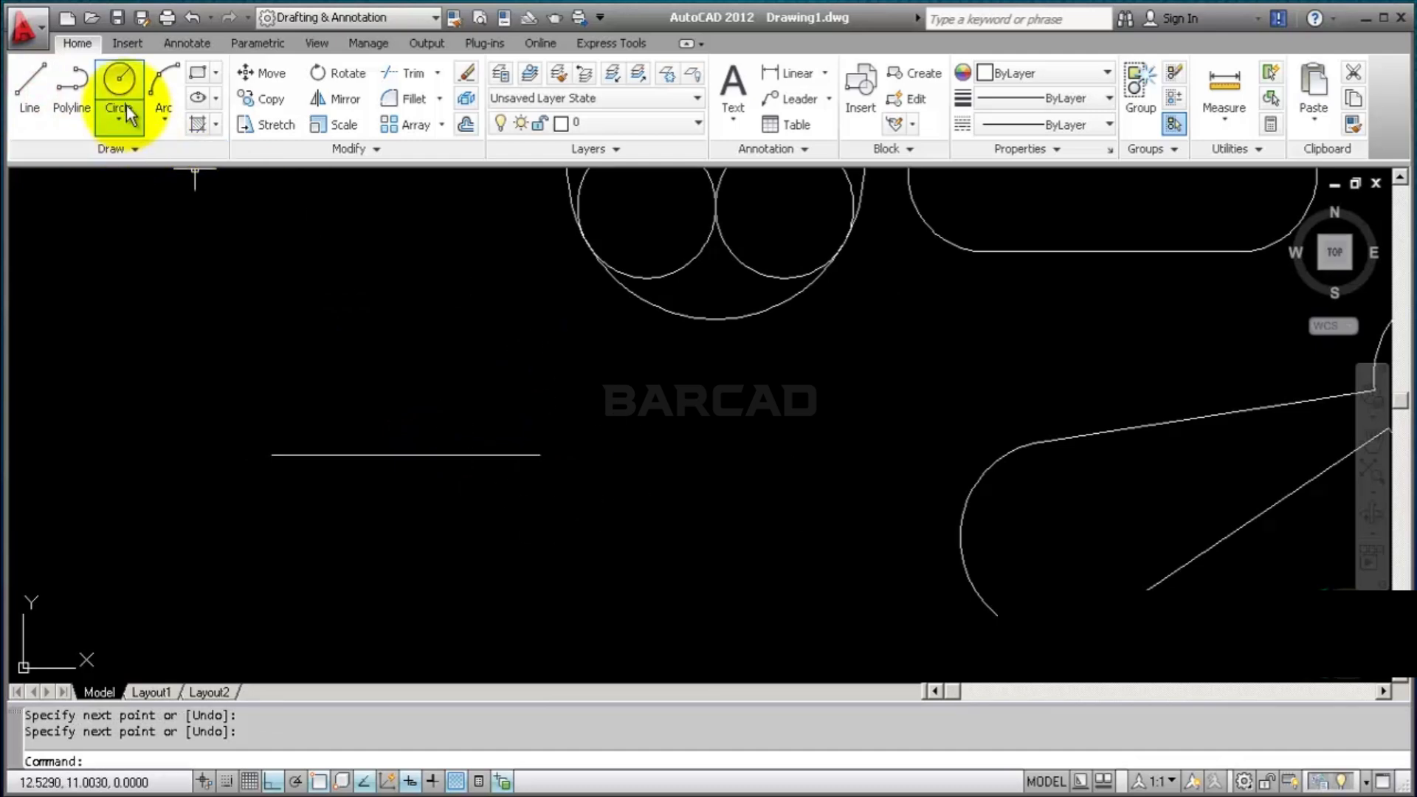
Draw a circle of about 1.2 radius centered on the horizontal line's right end and a larger circle centered on its midpoint
left_click(121, 81)
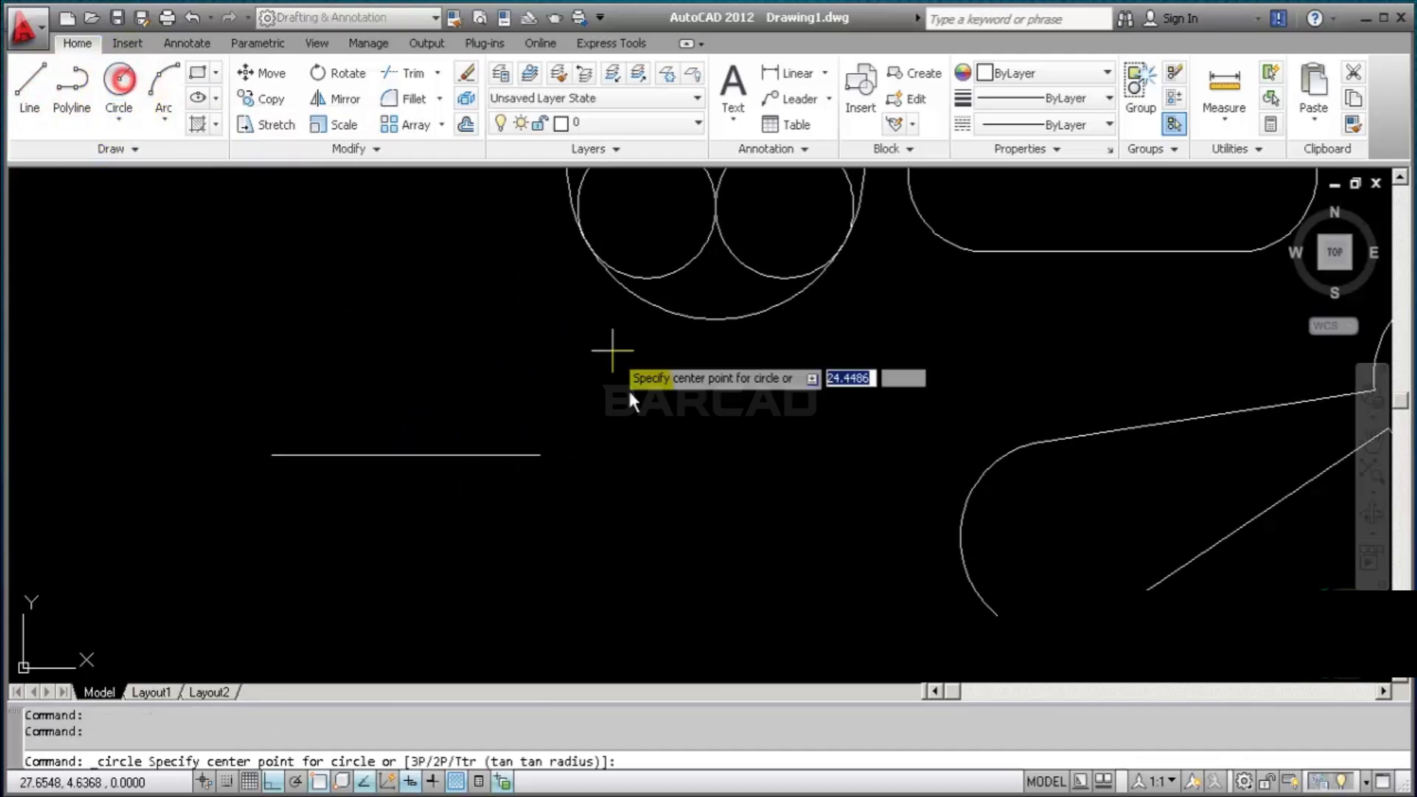
left_click(541, 454)
left_click(559, 418)
key("Return")
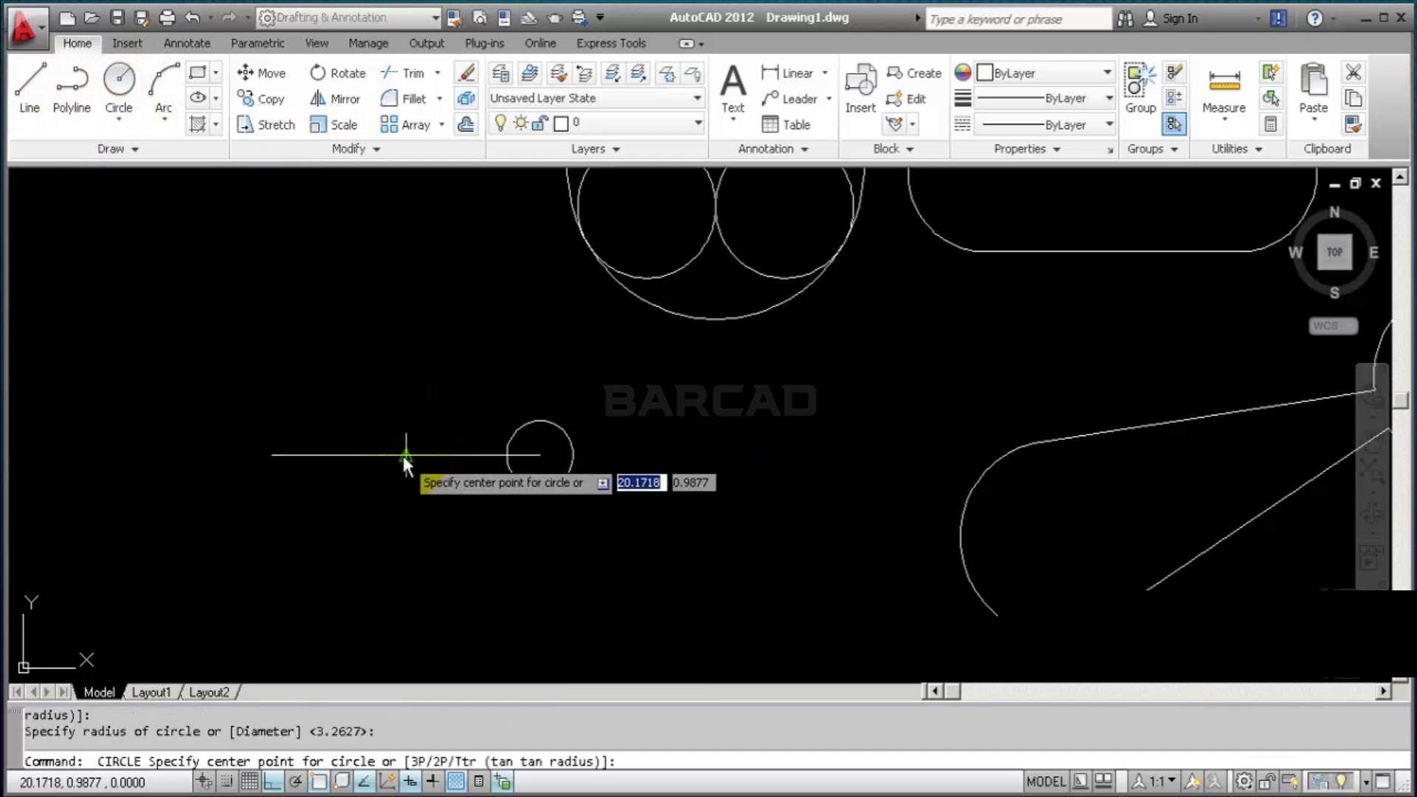
left_click(405, 454)
left_click(411, 373)
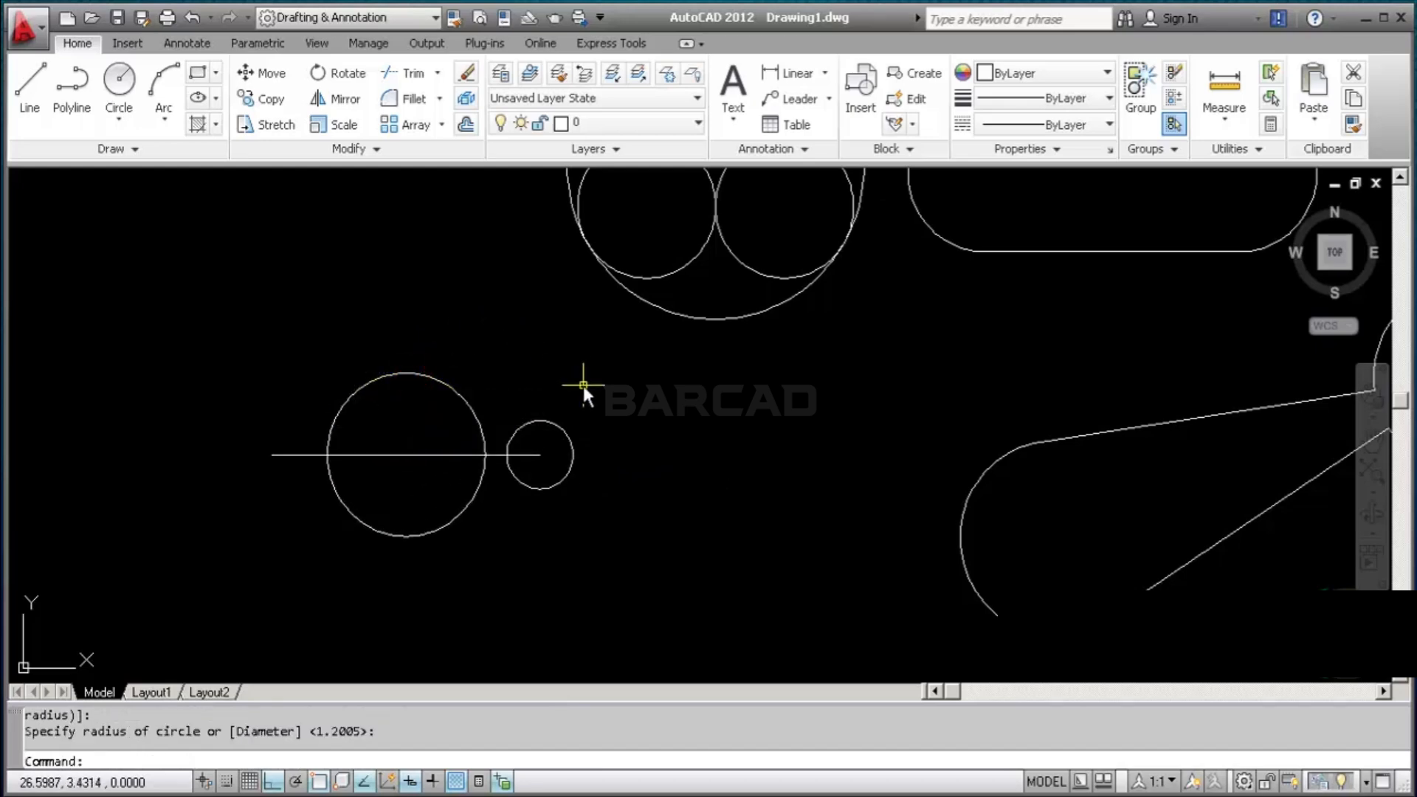
Draw a line tangent to the upper sides of the larger and the smaller circle
left_click(33, 81)
type("t")
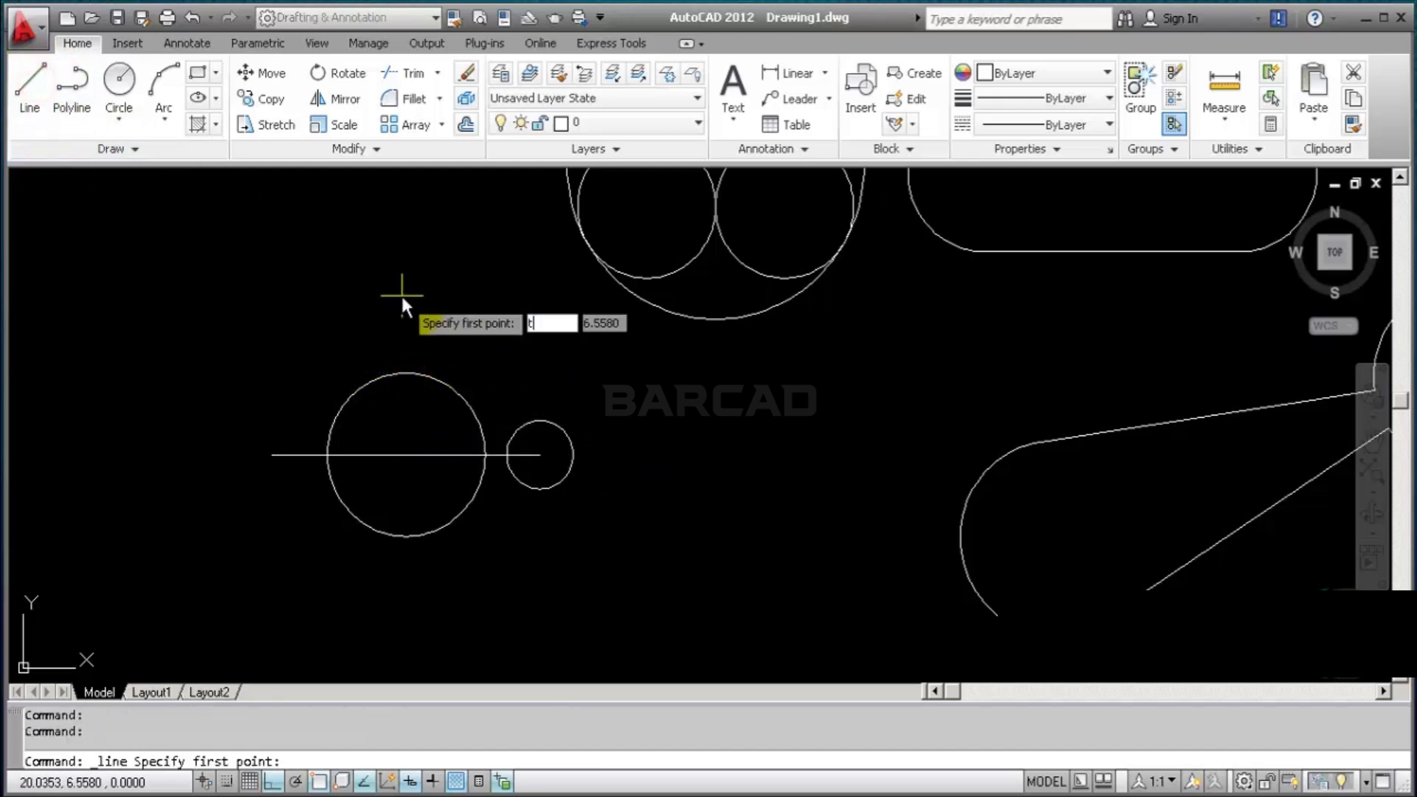
type("an")
key("Return")
left_click(411, 374)
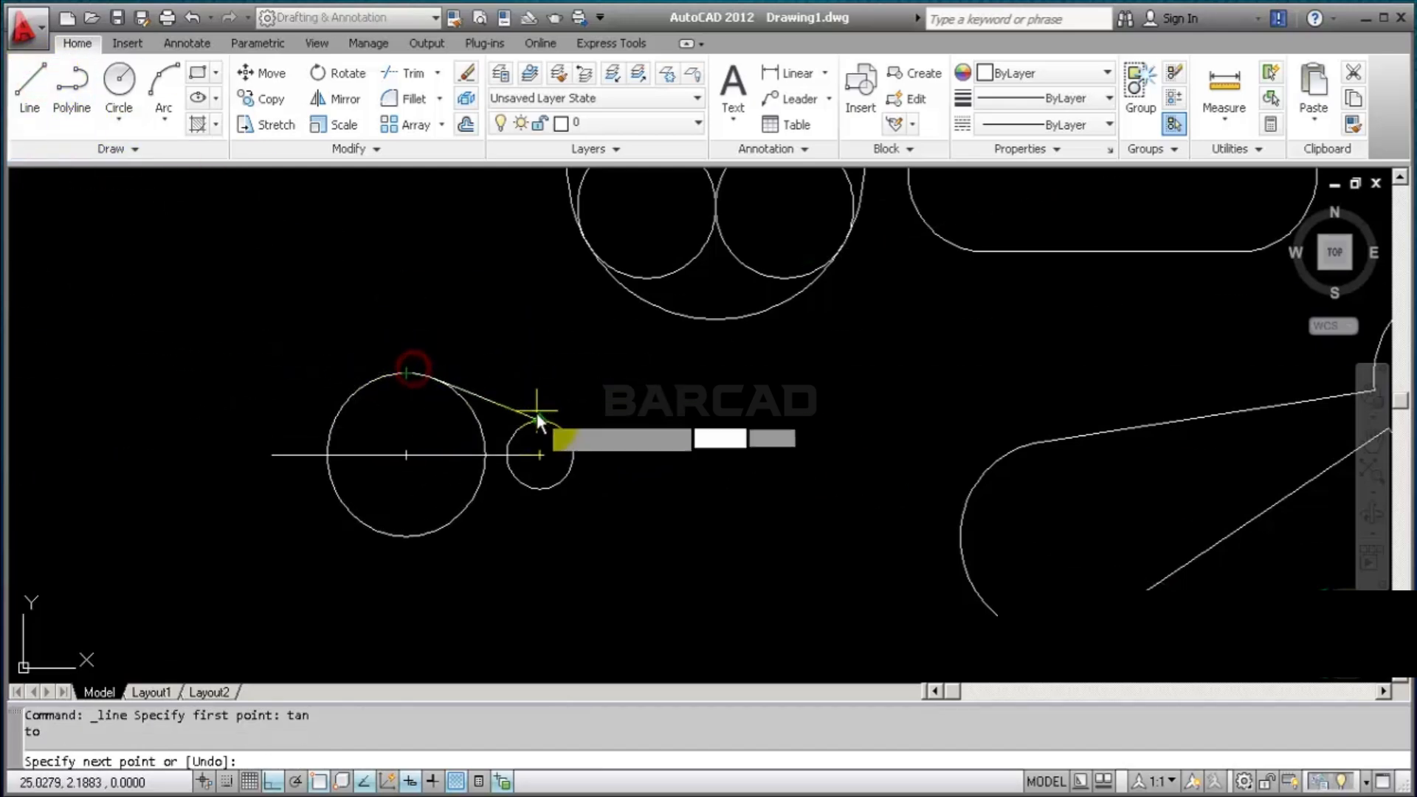
scroll(539, 418, "up", 5)
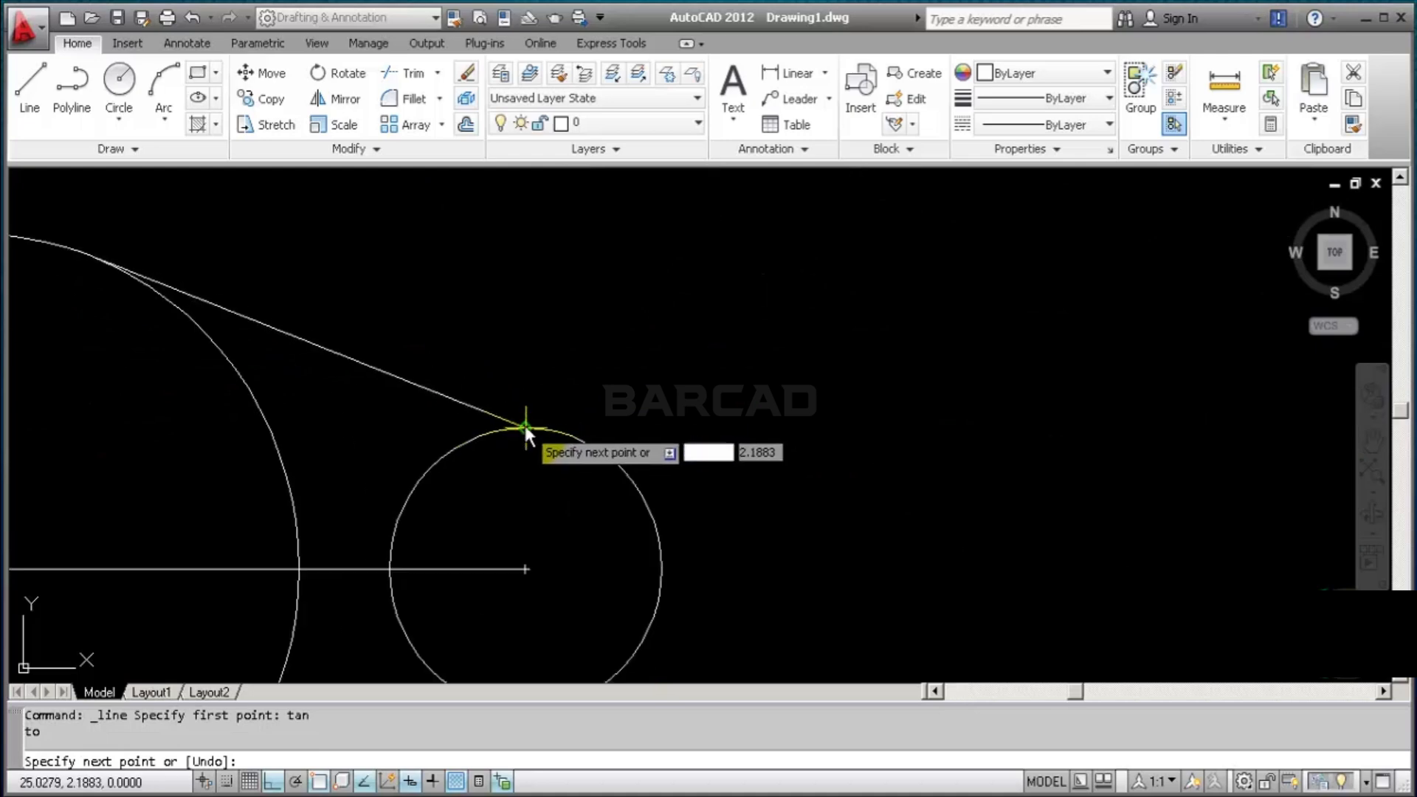
type("tan")
key("Return")
left_click(561, 431)
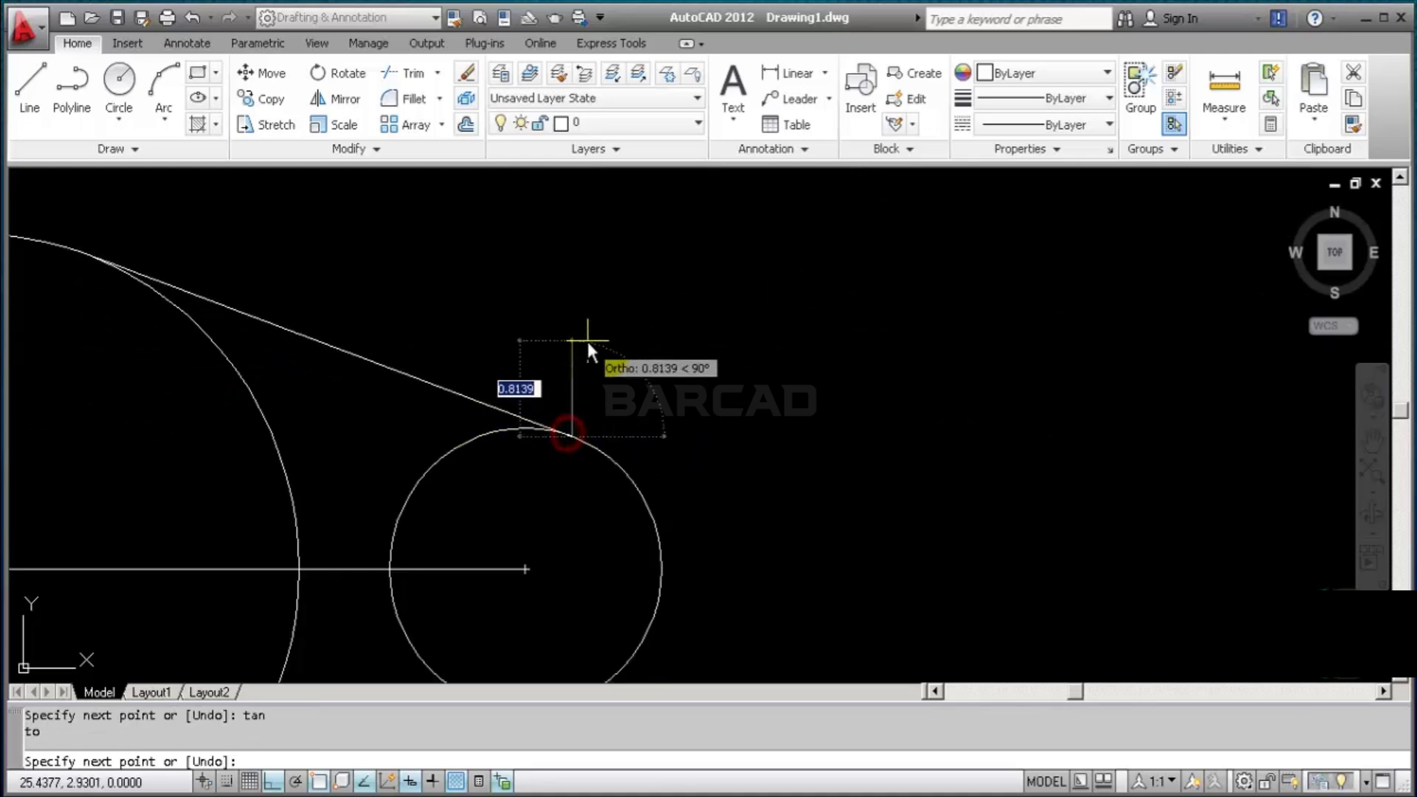
scroll(587, 343, "down", 4)
key("Return")
Draw a second line tangent to the lower sides of the larger and the smaller circle
scroll(476, 419, "up", 2)
left_click(33, 88)
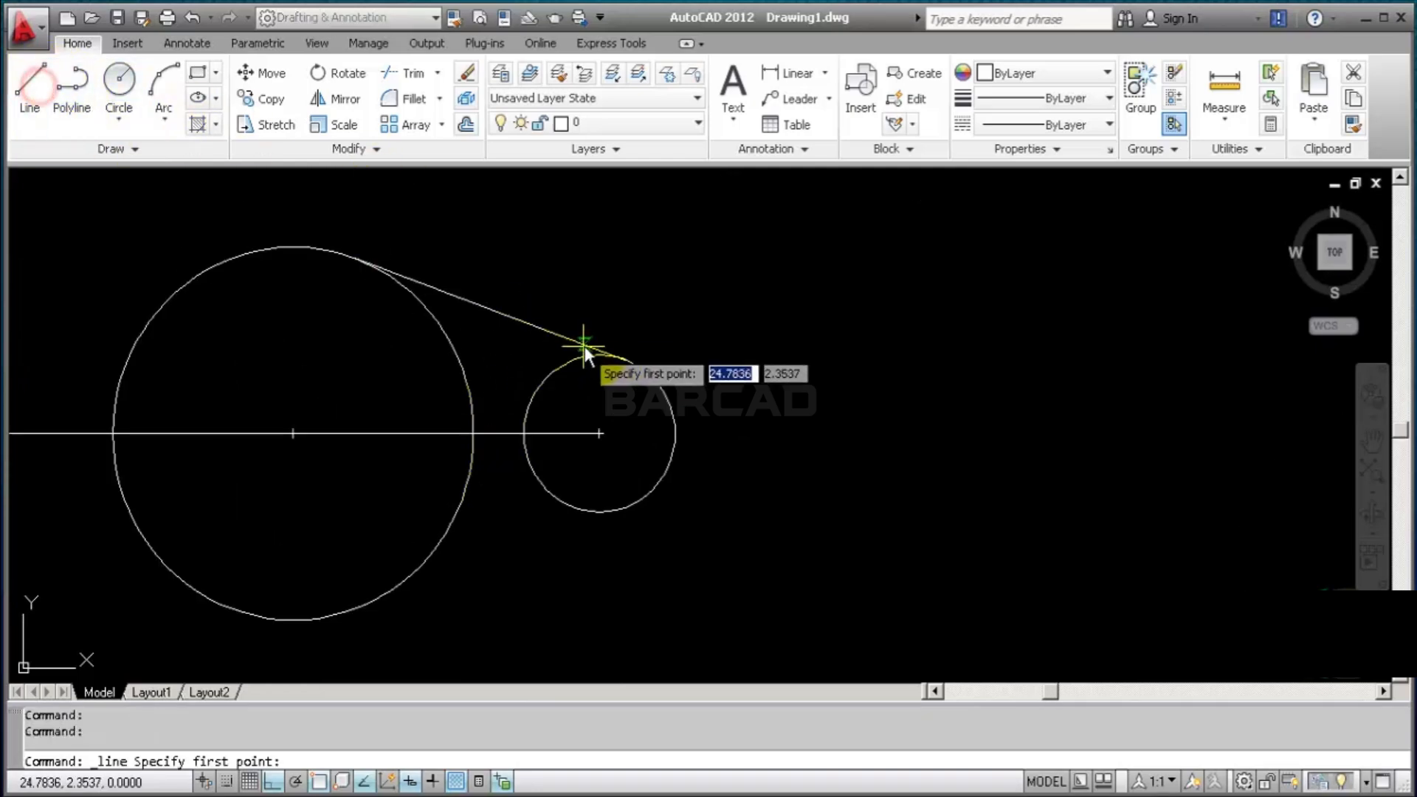
type("tan")
key("Return")
left_click(369, 604)
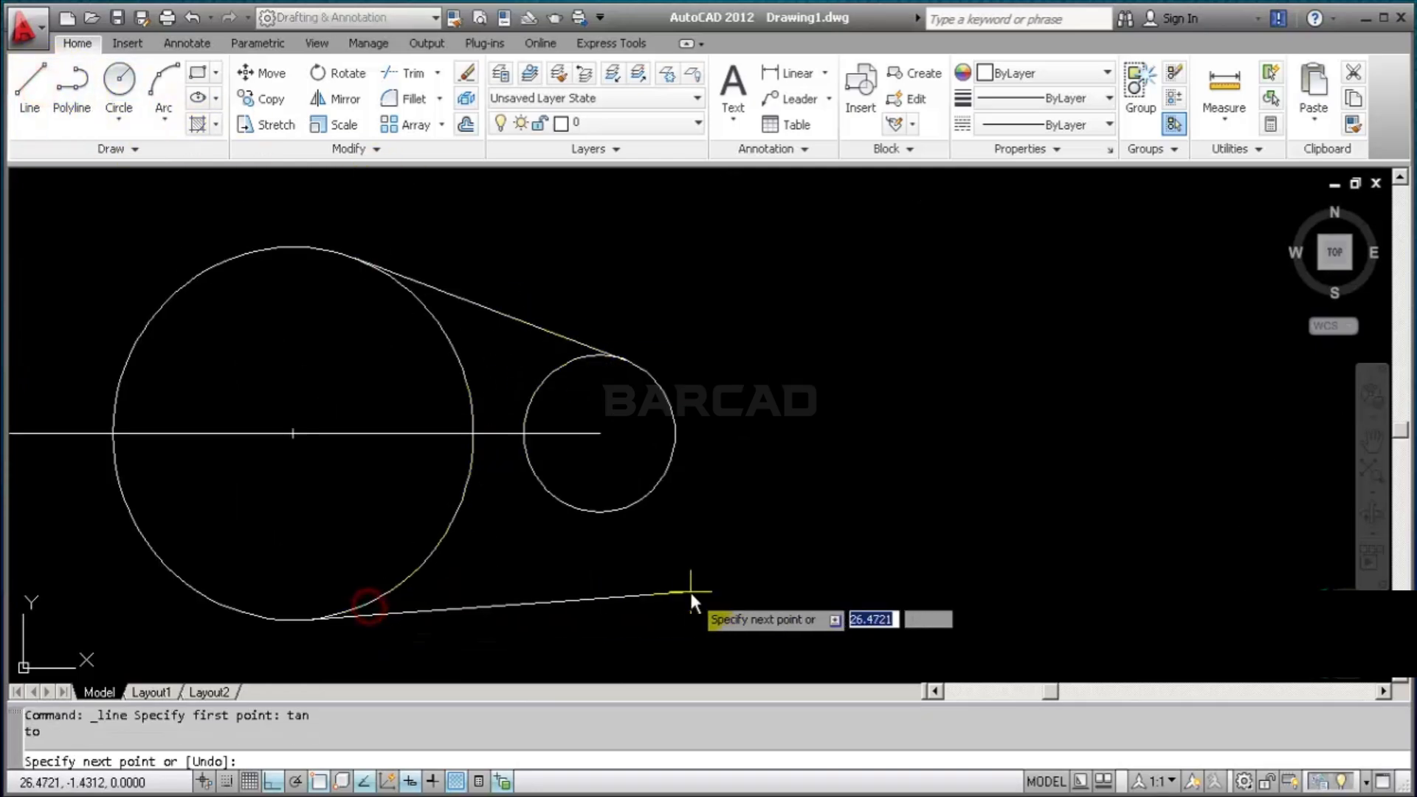
type("tan")
key("Return")
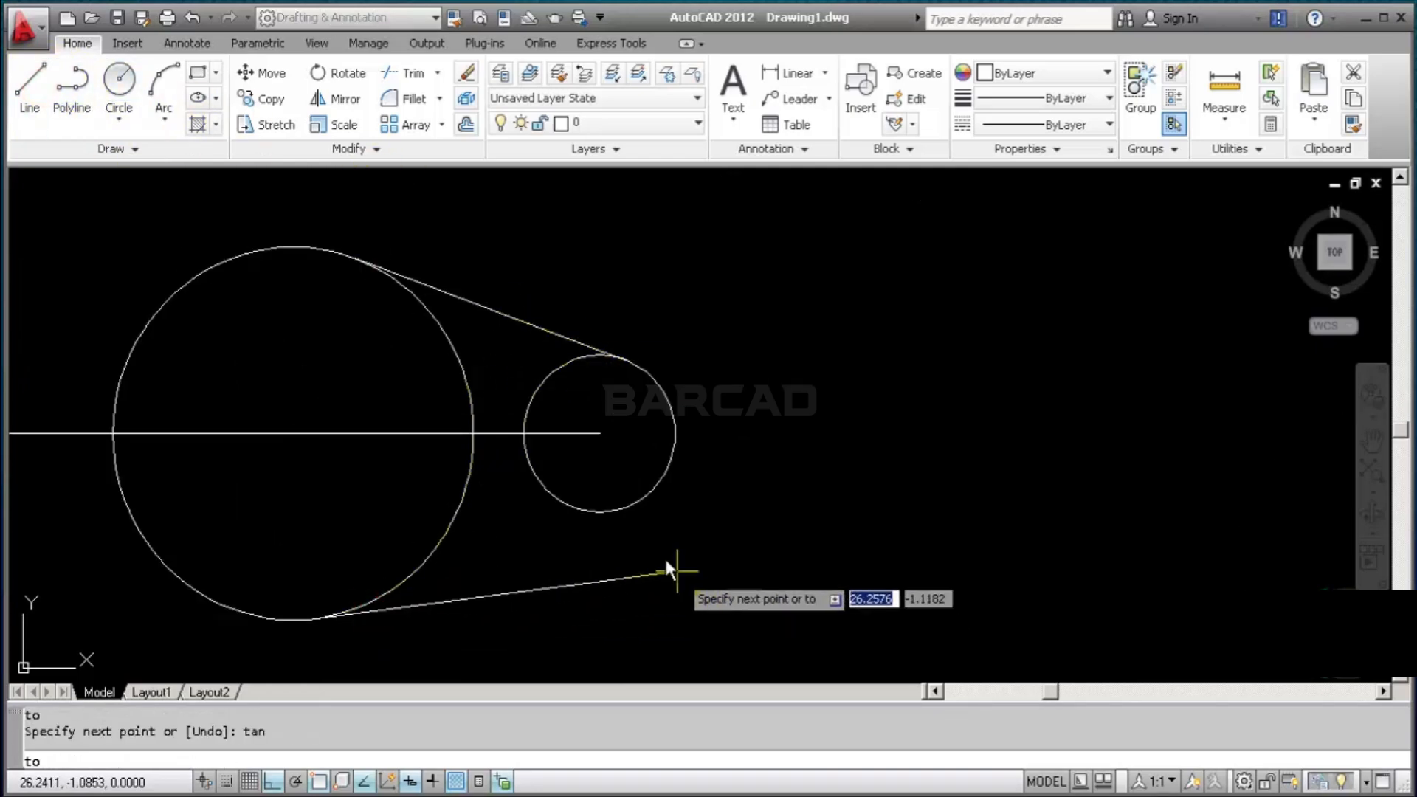
left_click(632, 504)
key("Return")
scroll(799, 443, "down", 1)
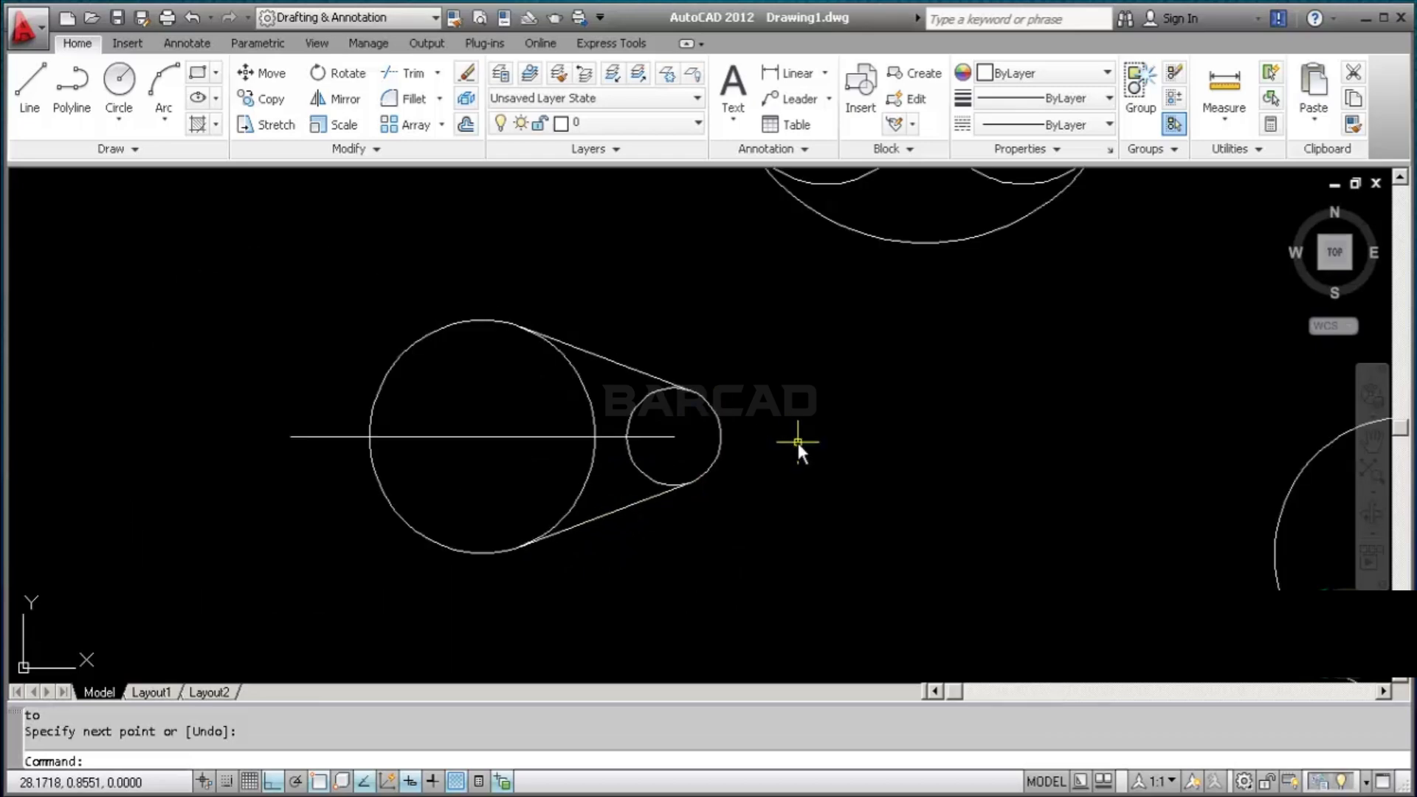
Trim the circles' inner arcs and the horizontal line's portions inside them to leave a teardrop outline
type("tr")
key("Return")
key("Return")
left_click(667, 415)
left_click(570, 470)
key("Return")
Delete the two leftover horizontal line pieces inside and beside the teardrop outline
left_click(624, 407)
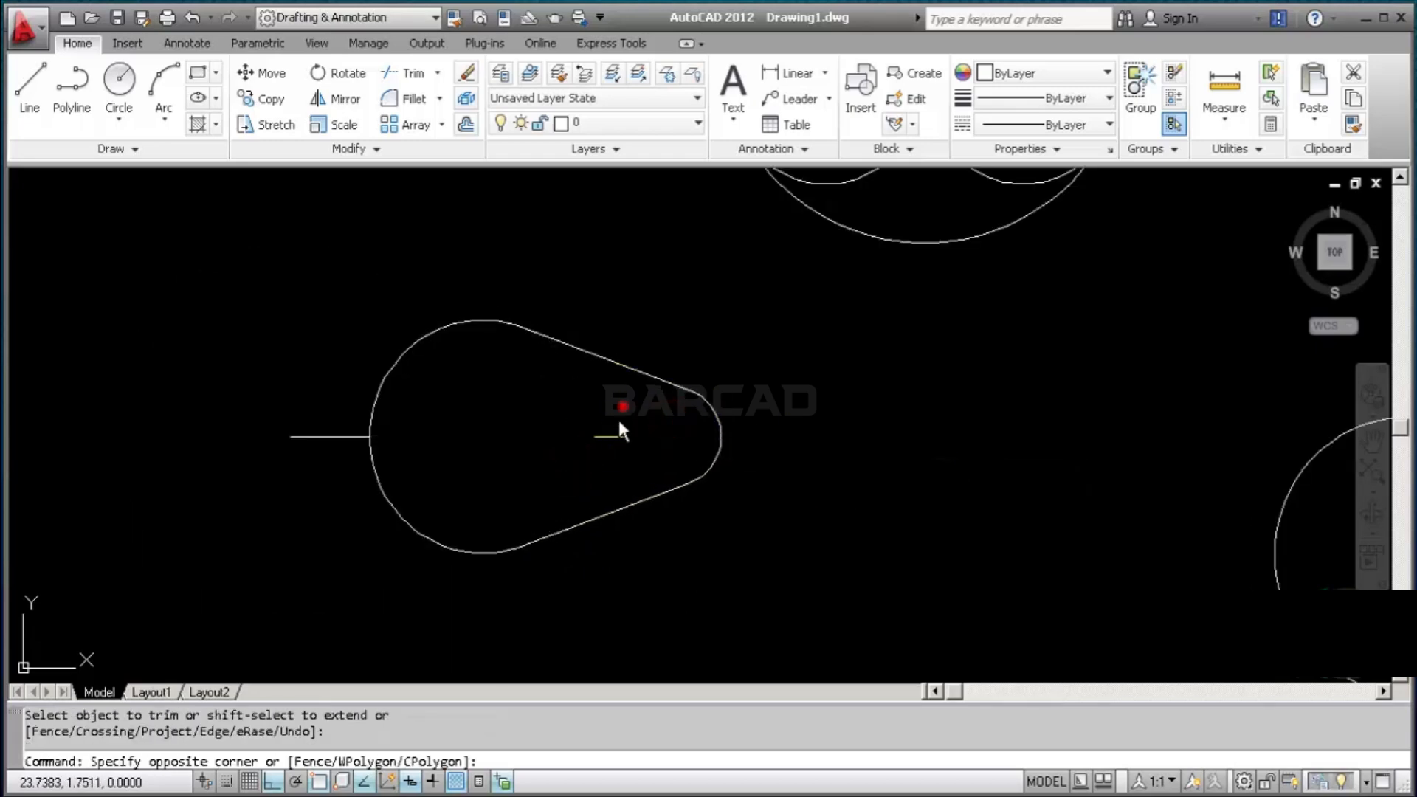
left_click(579, 465)
left_click(348, 395)
left_click(301, 468)
key("Delete")
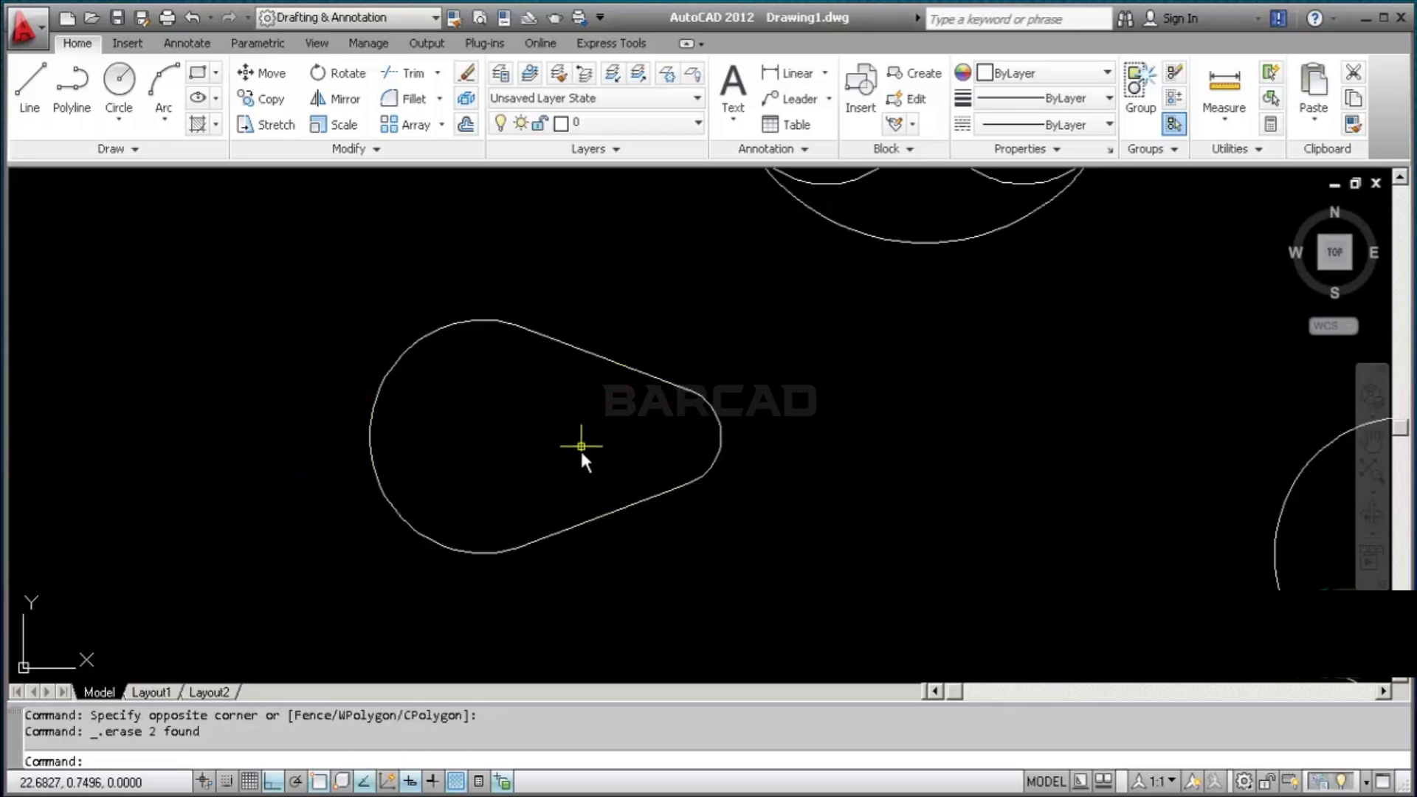
Examine the teardrop outline's arcs and tangent line by selecting them to check whether they are separate objects
scroll(580, 448, "down", 4)
mouse_move(674, 426)
middle_mouse_down()
mouse_move(556, 525)
mouse_move(637, 500)
mouse_move(633, 482)
middle_mouse_up()
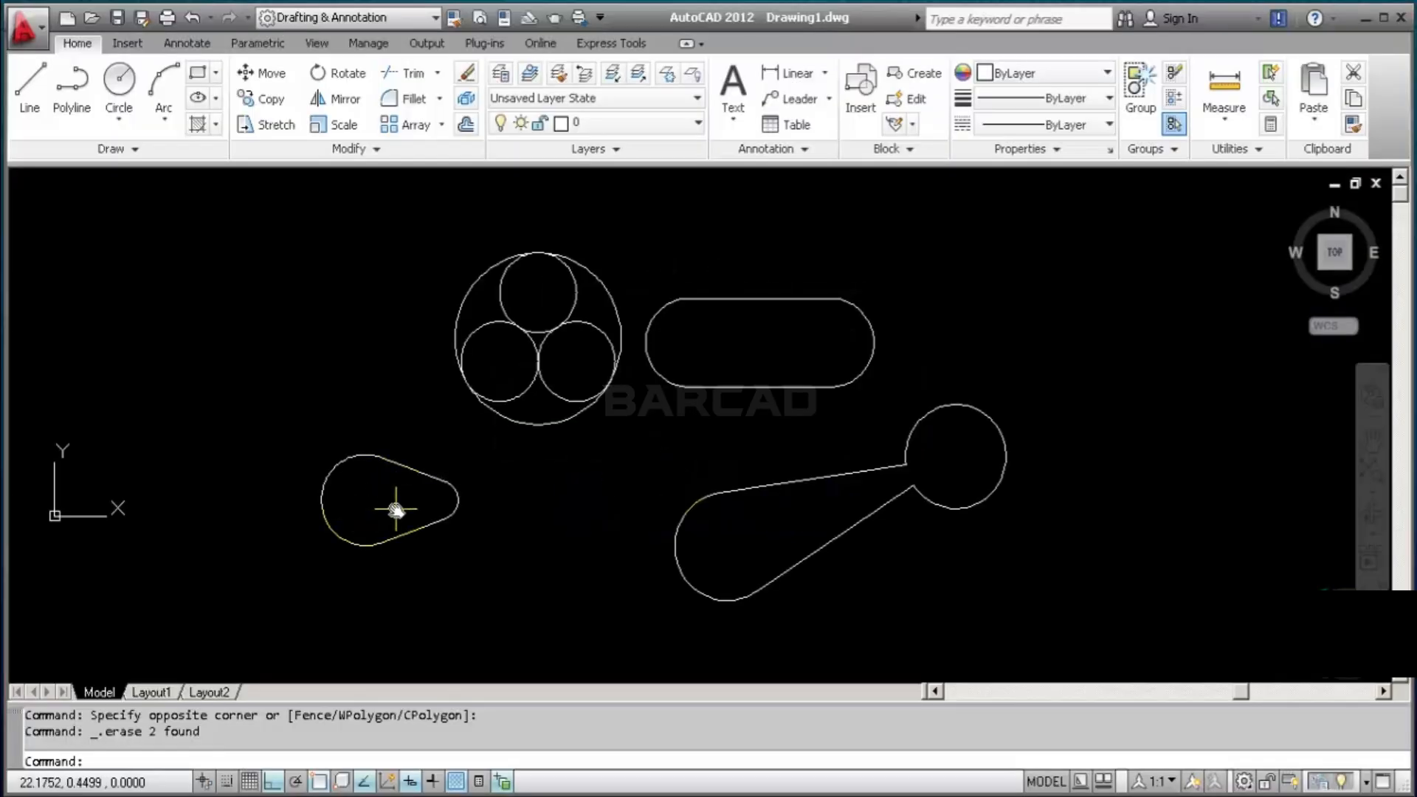
scroll(380, 525, "up", 3)
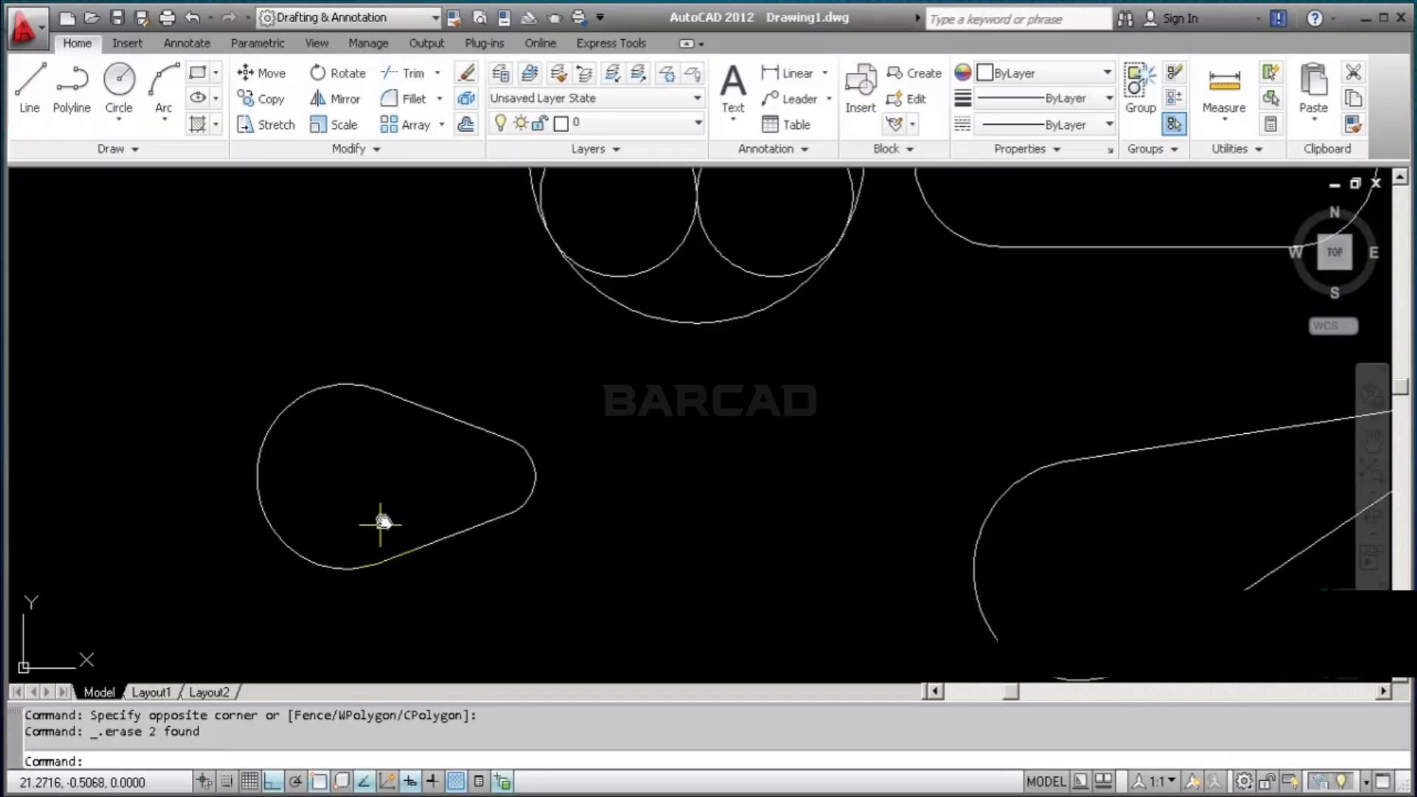
scroll(476, 491, "up", 1)
scroll(517, 490, "down", 3)
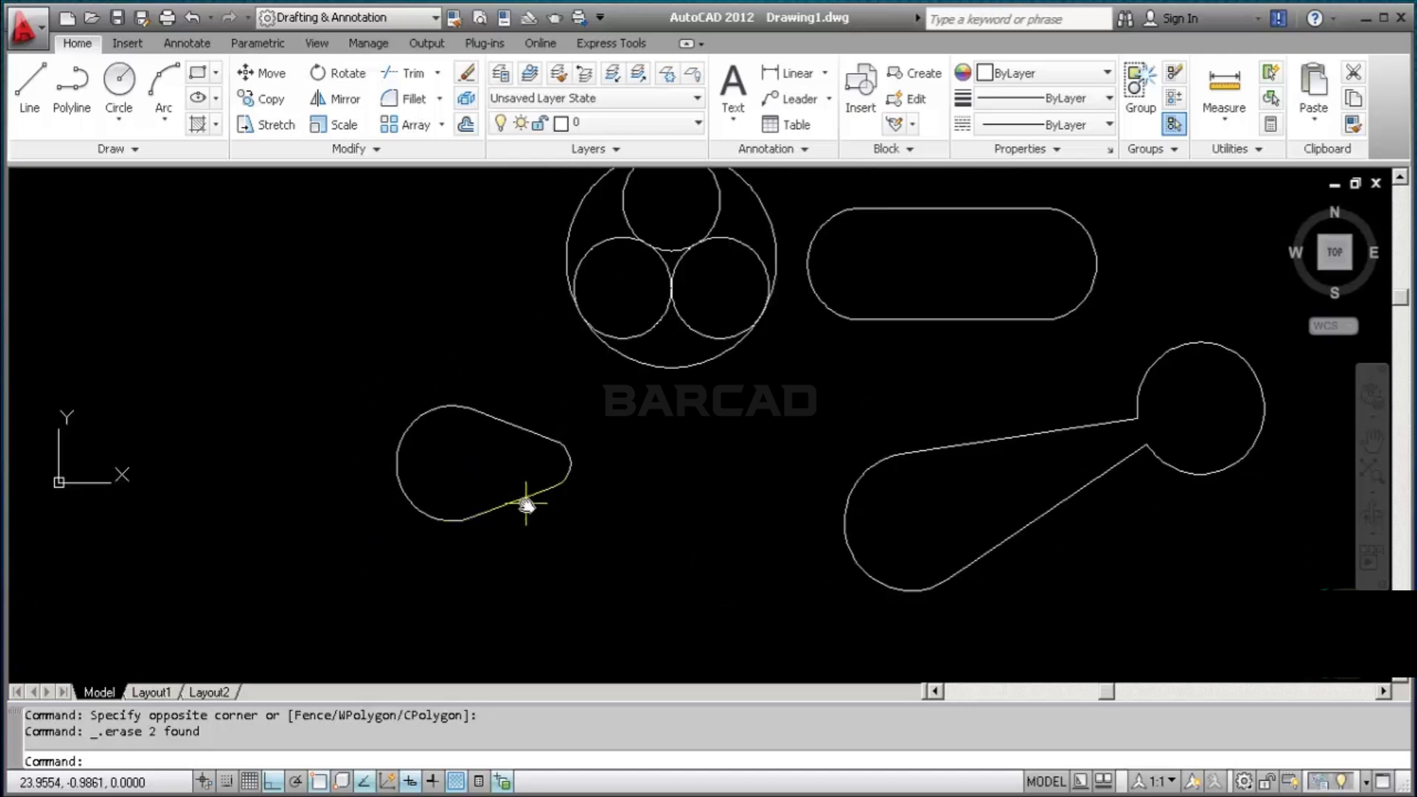
scroll(529, 490, "up", 3)
scroll(403, 429, "down", 3)
scroll(442, 442, "up", 3)
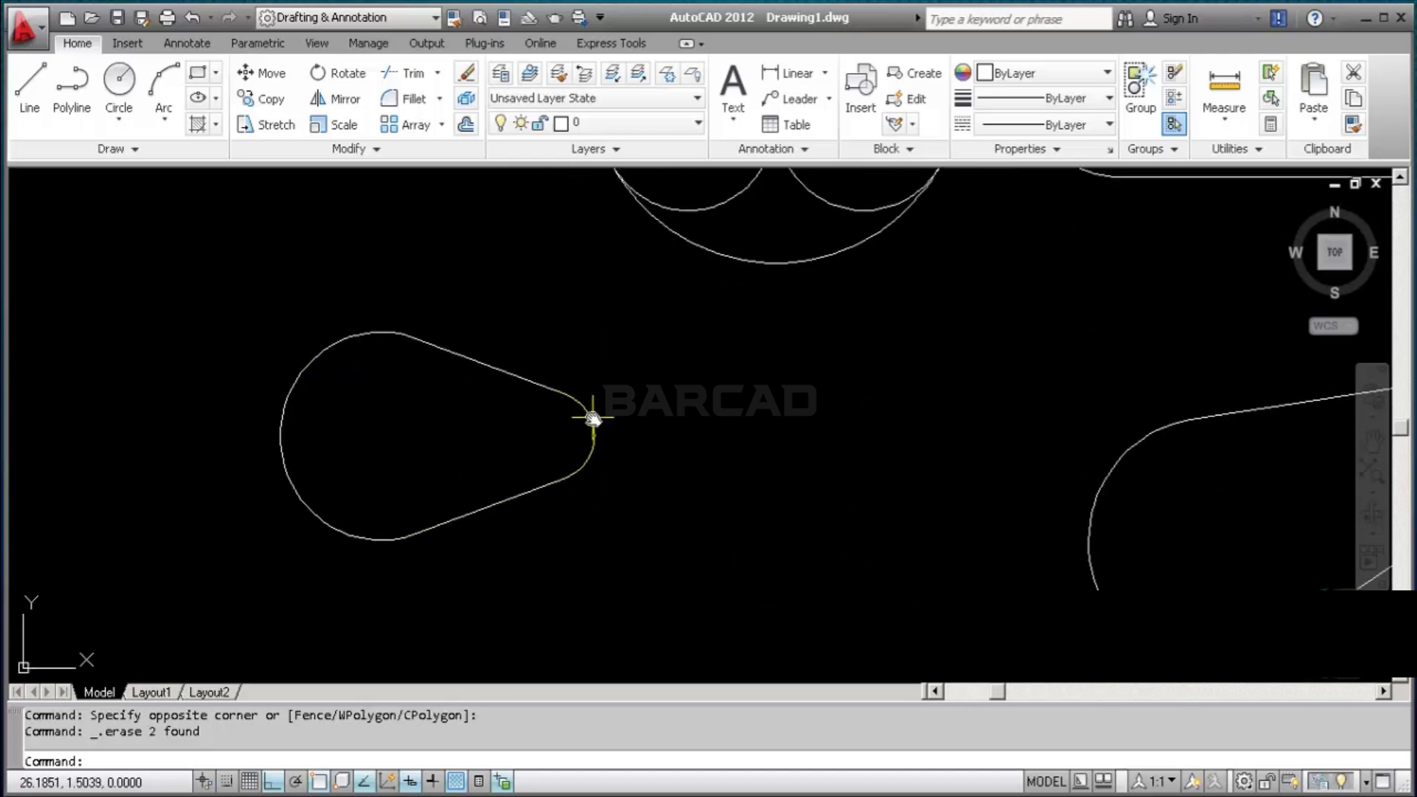
left_click(587, 412)
left_click(327, 350)
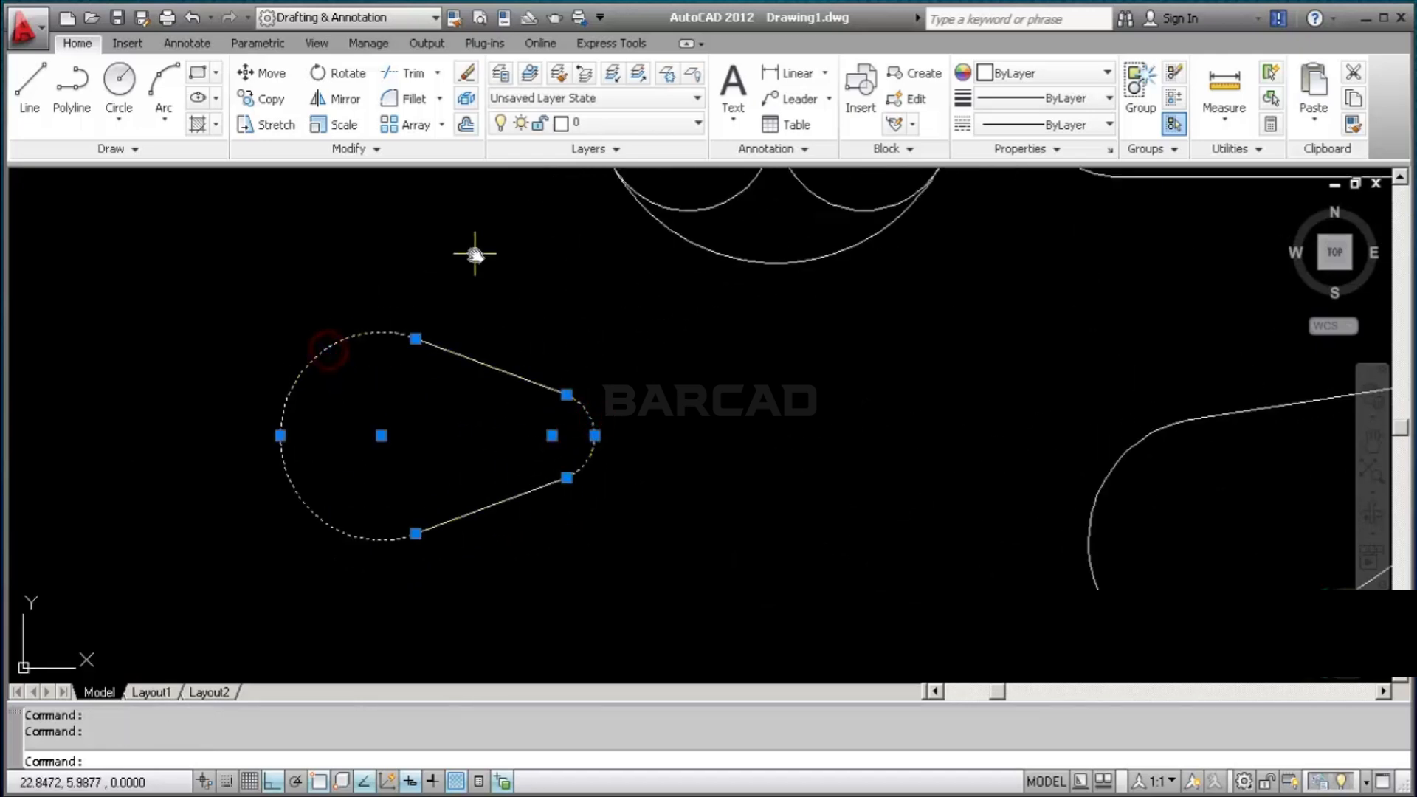
key("Escape")
left_click(484, 365)
key("Escape")
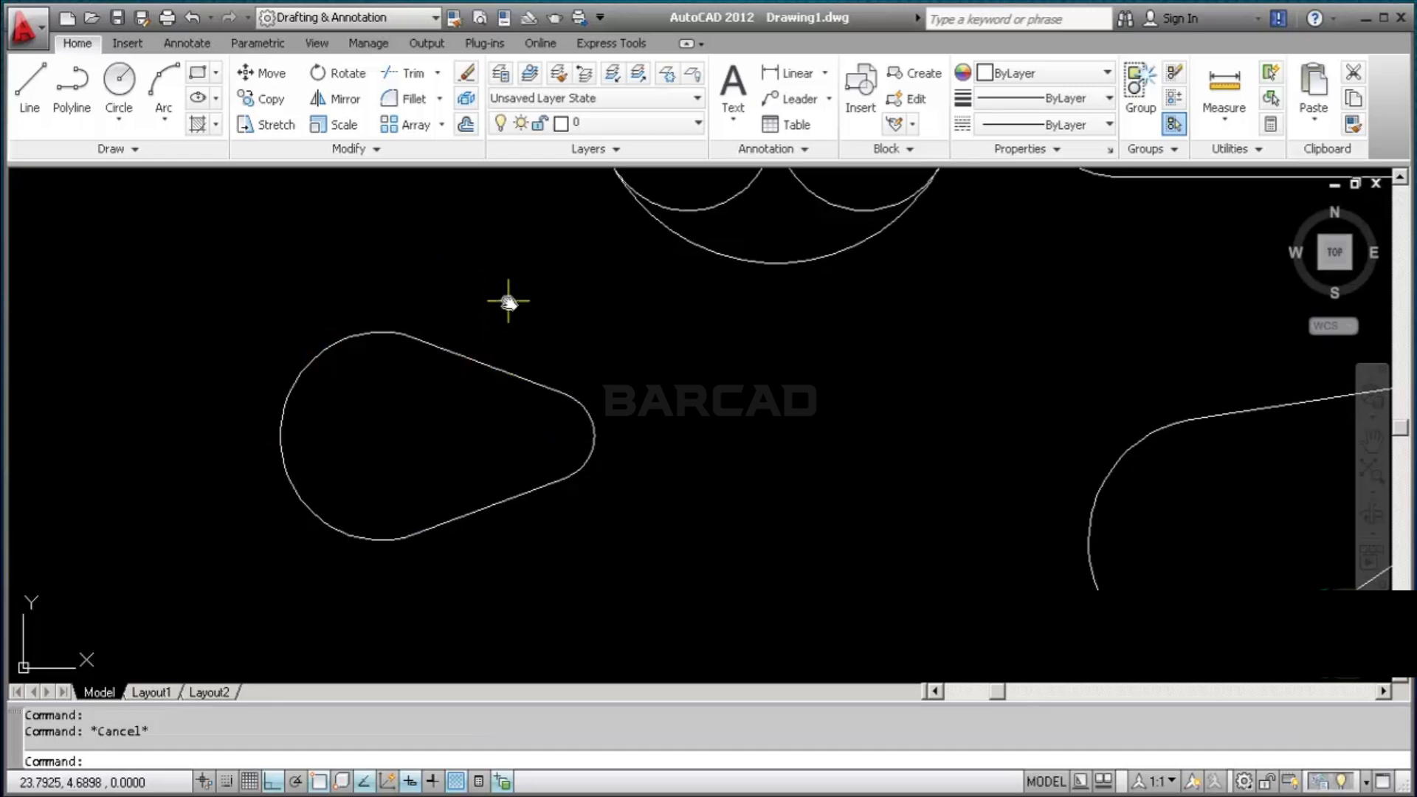
Join the teardrop's two arcs and two tangent lines into one polyline, and select the outline to check it
left_click(422, 153)
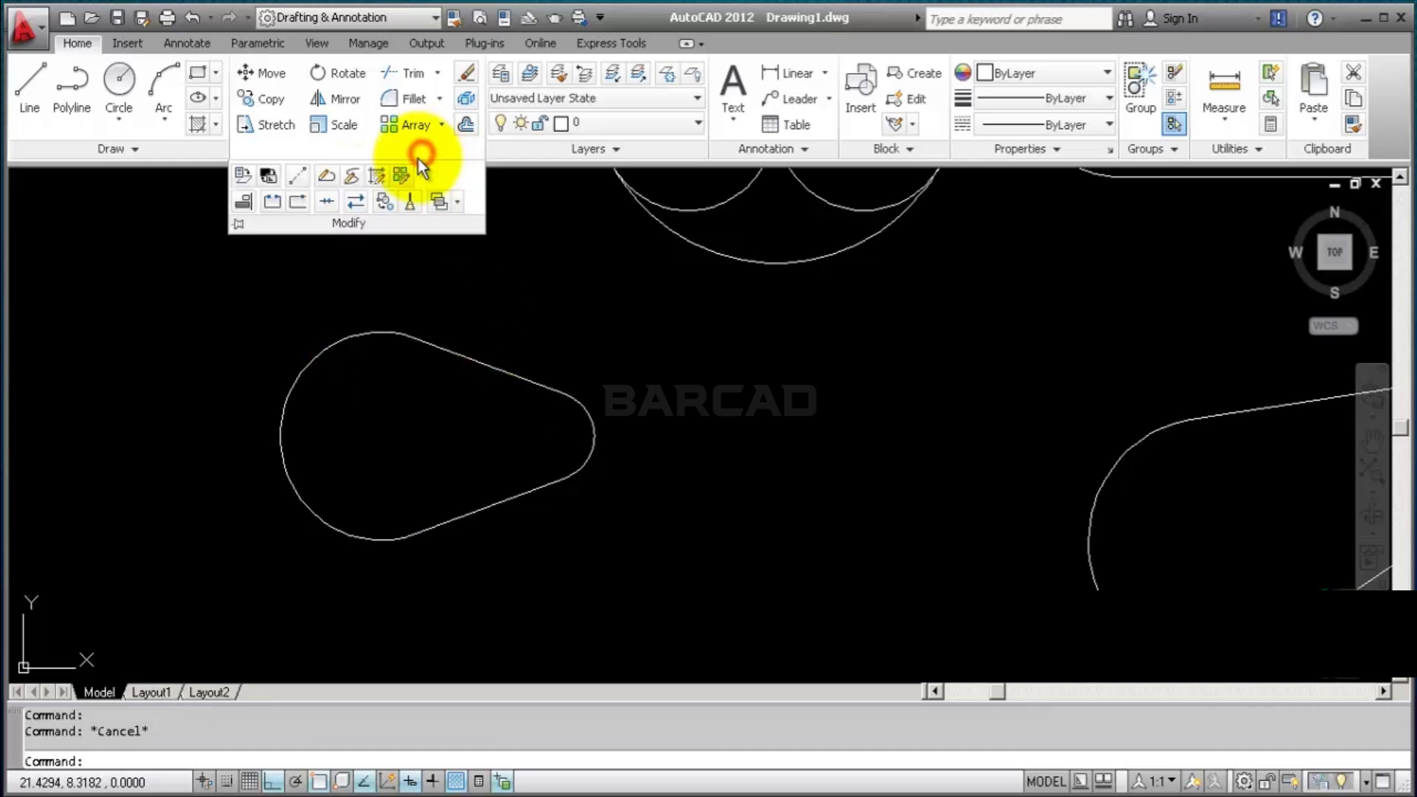
left_click(327, 202)
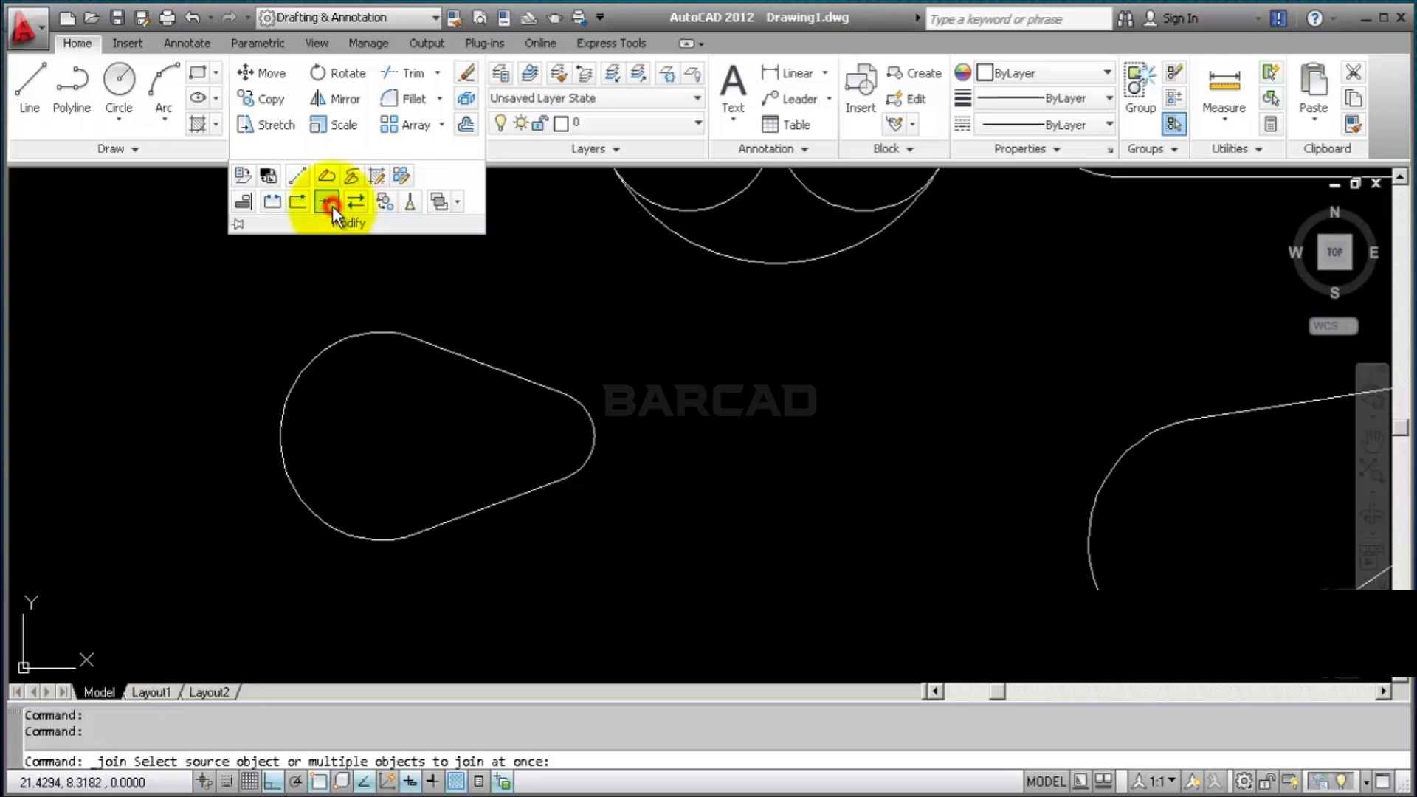
left_click(222, 296)
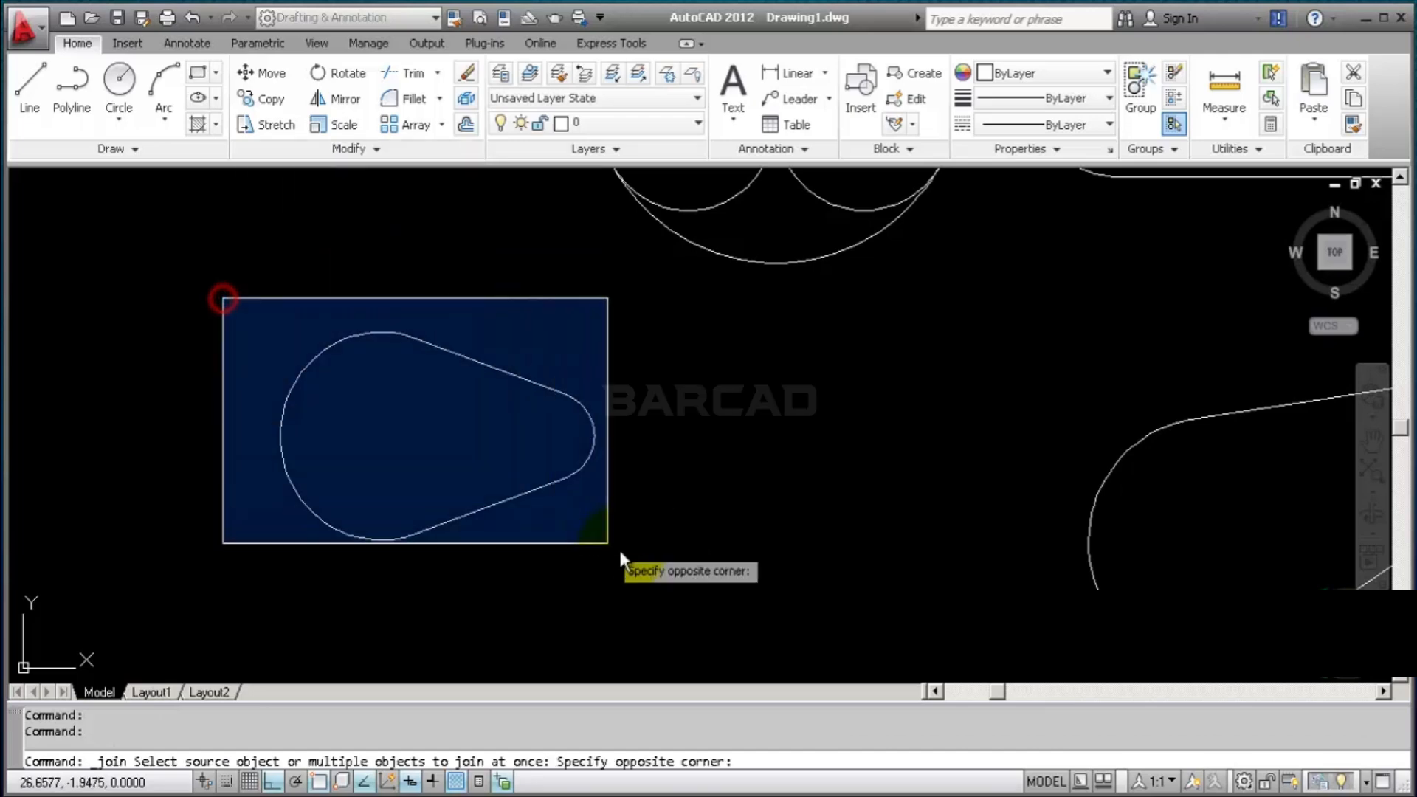
left_click(664, 585)
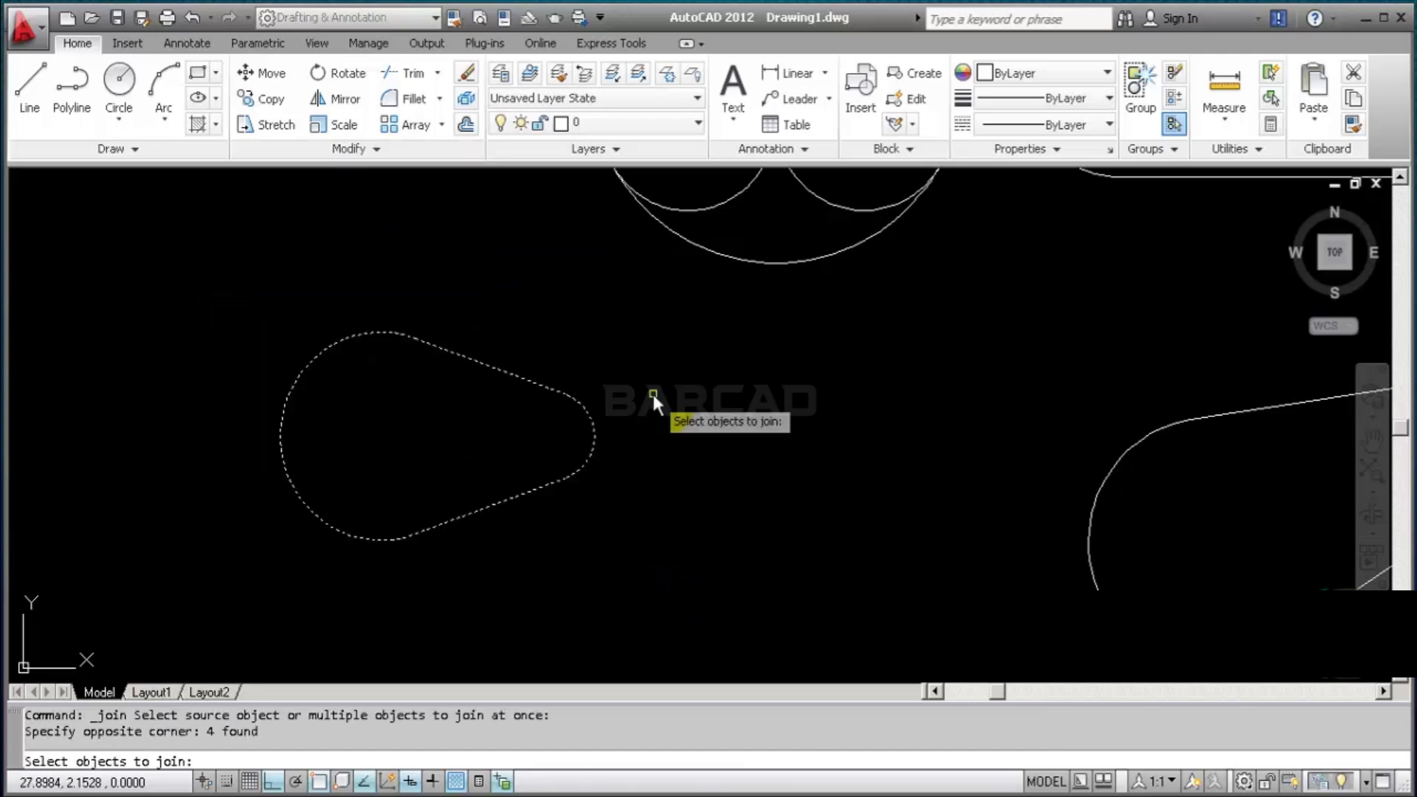
key("Return")
left_click(587, 407)
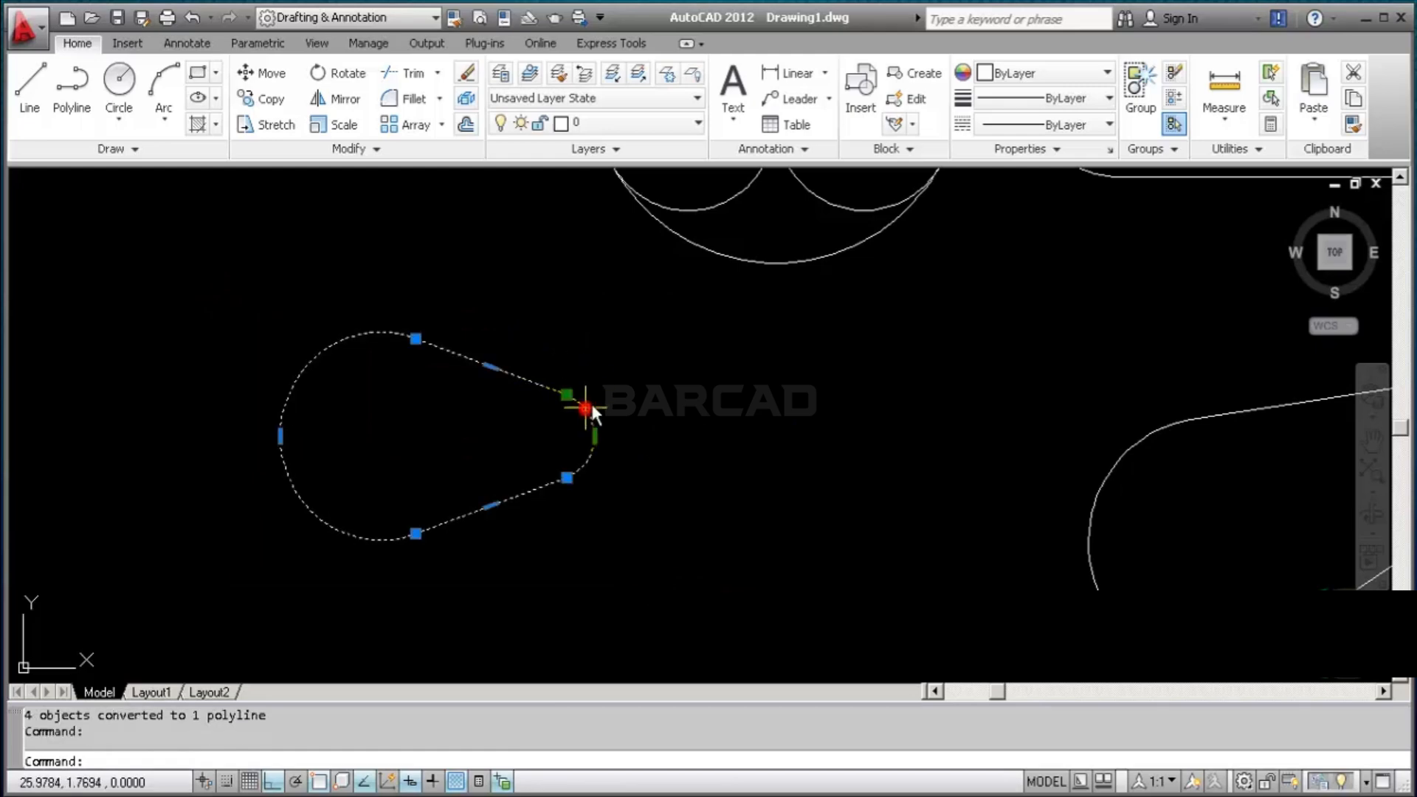
scroll(375, 403, "down", 3)
scroll(378, 405, "up", 5)
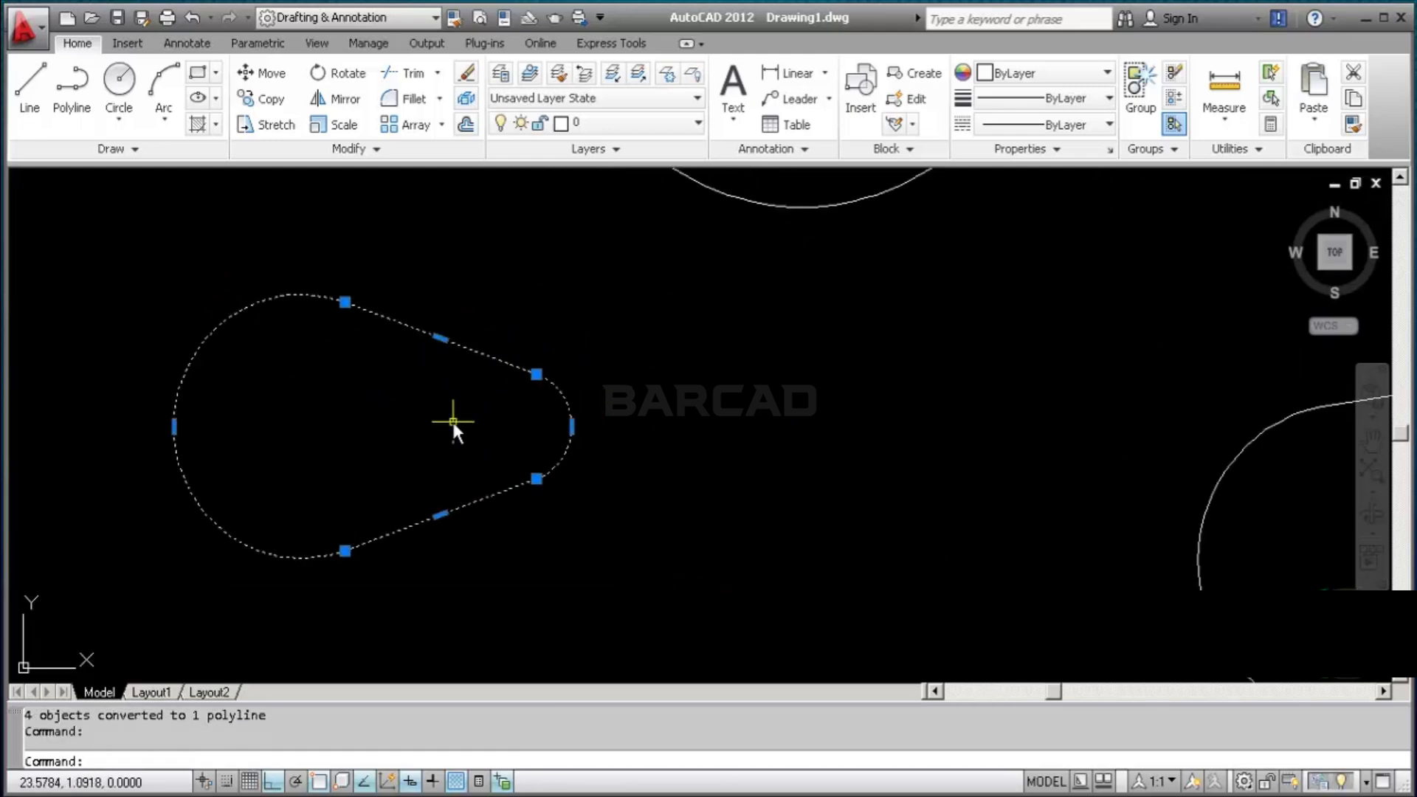
scroll(453, 422, "down", 4)
key("Escape")
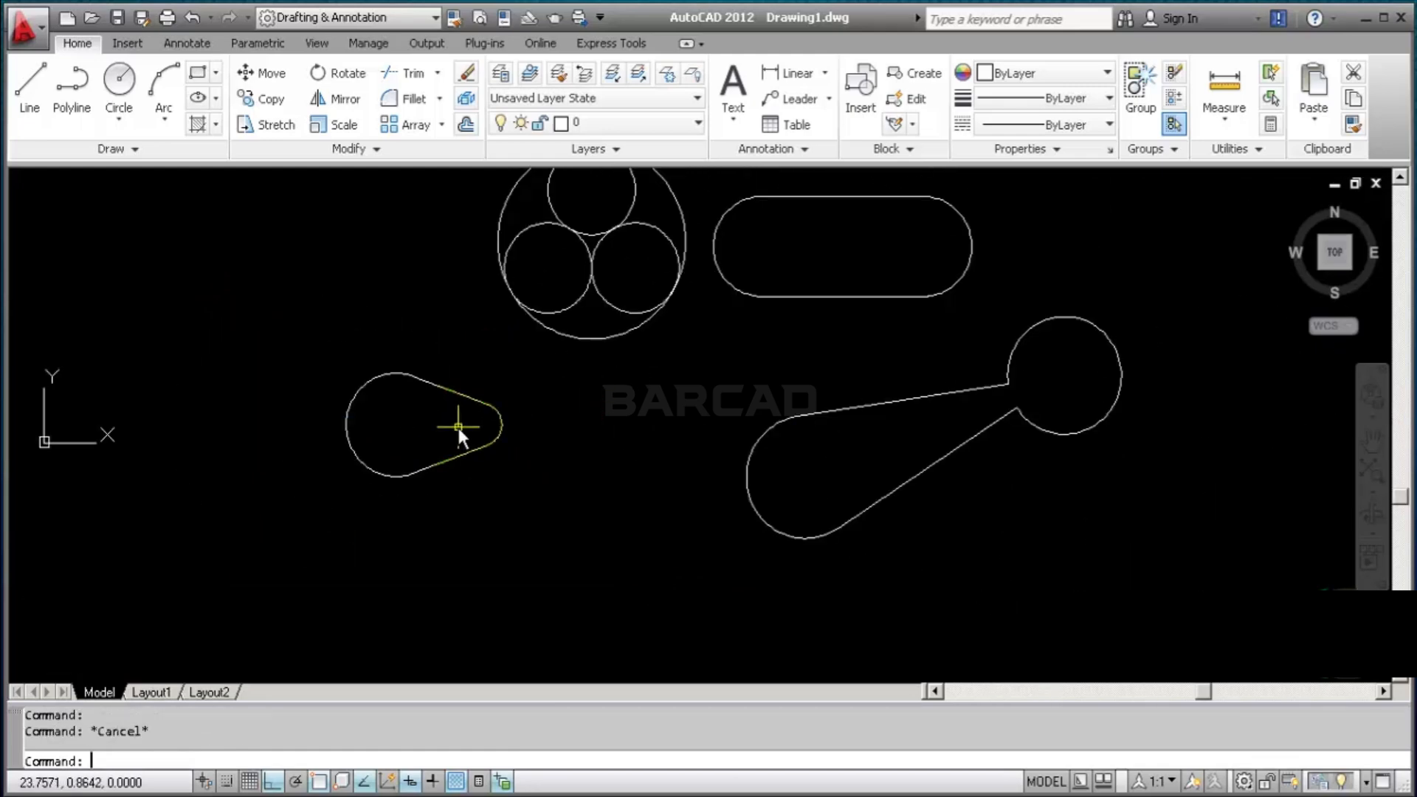
Use PEDIT to convert the upper straight line of the larger two-circle outline into a polyline
middle_click_drag(694, 396, 535, 397)
scroll(756, 435, "up", 2)
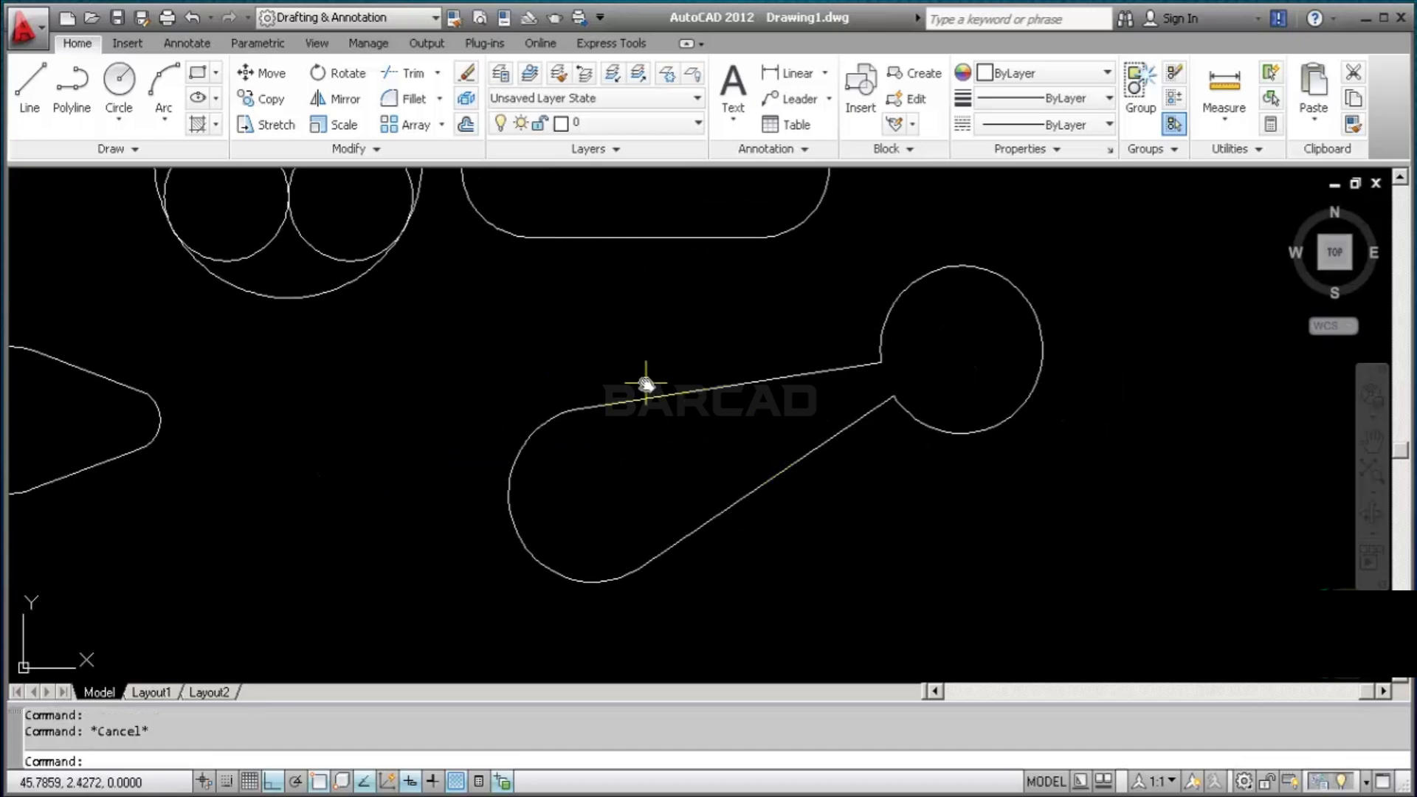
type("PE")
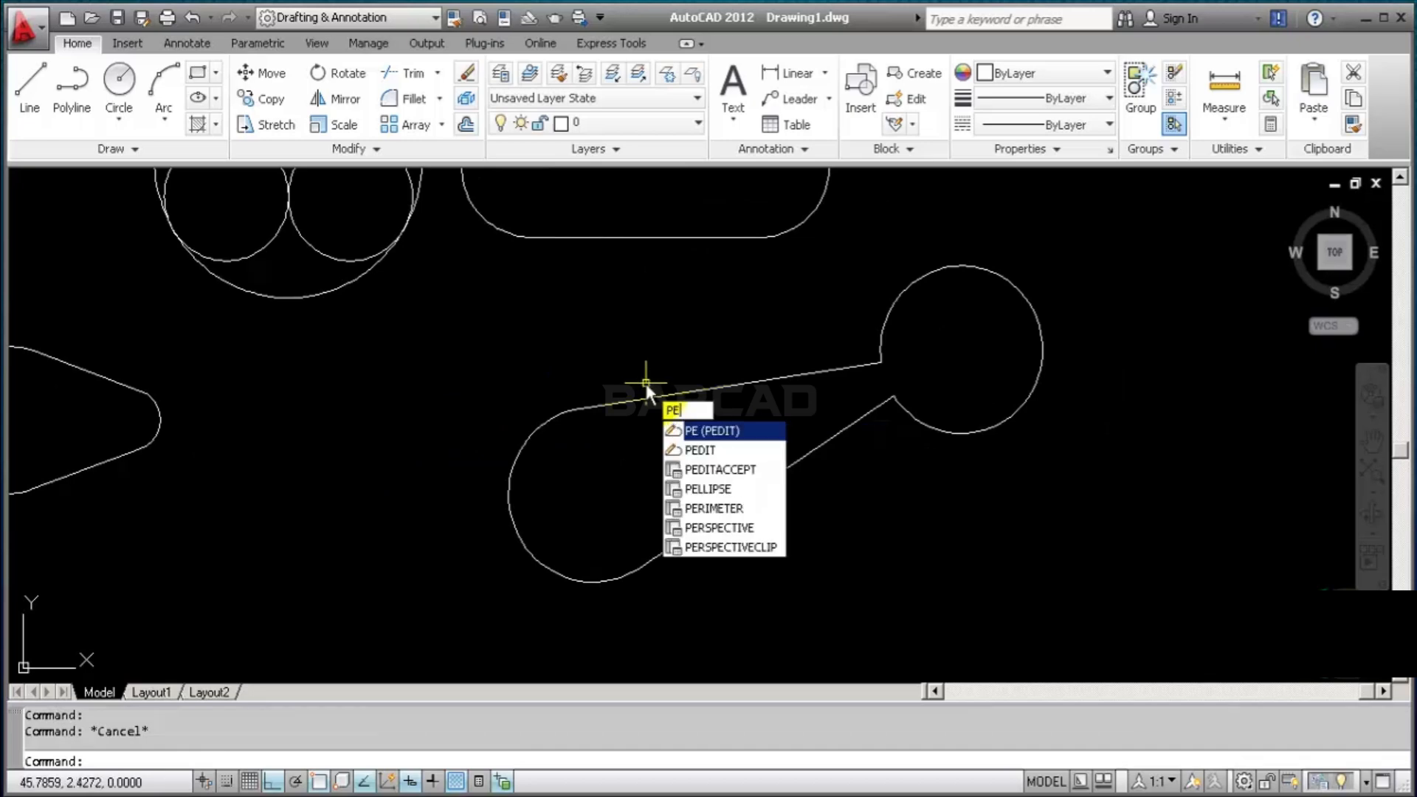
left_click(747, 436)
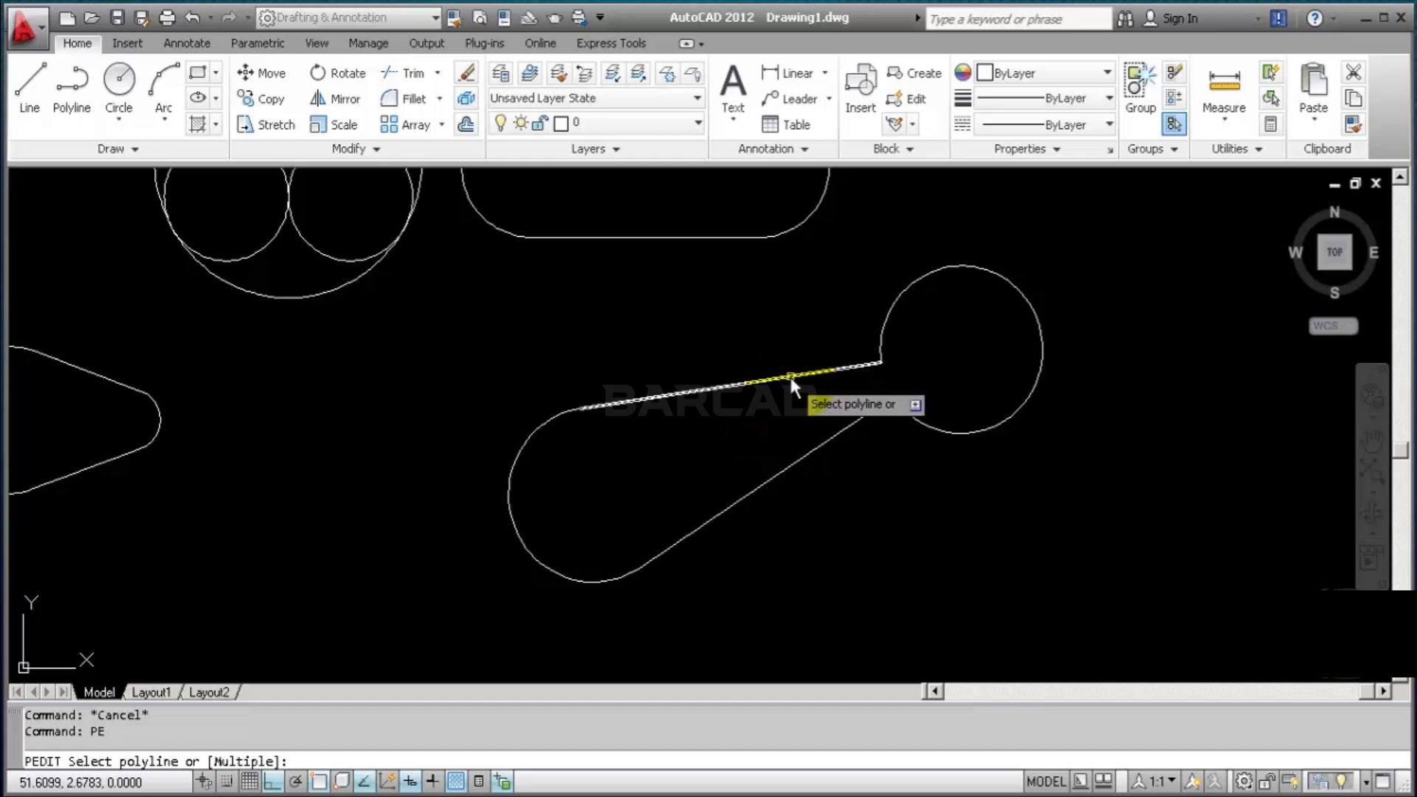
left_click(791, 378)
key("Return")
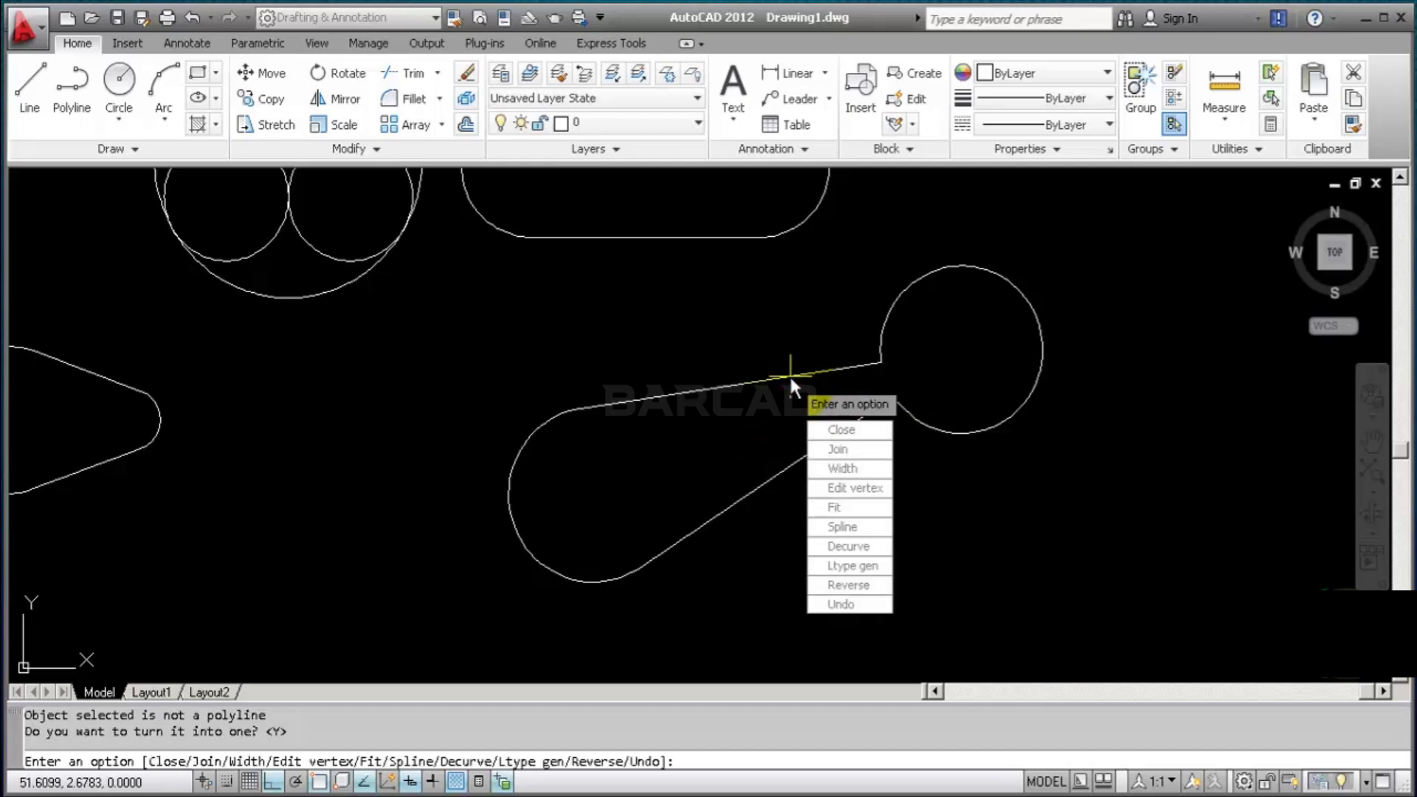
Join all arcs and lines of the two-circle outline to the polyline with the Join option, and select the outline to check it
left_click(845, 449)
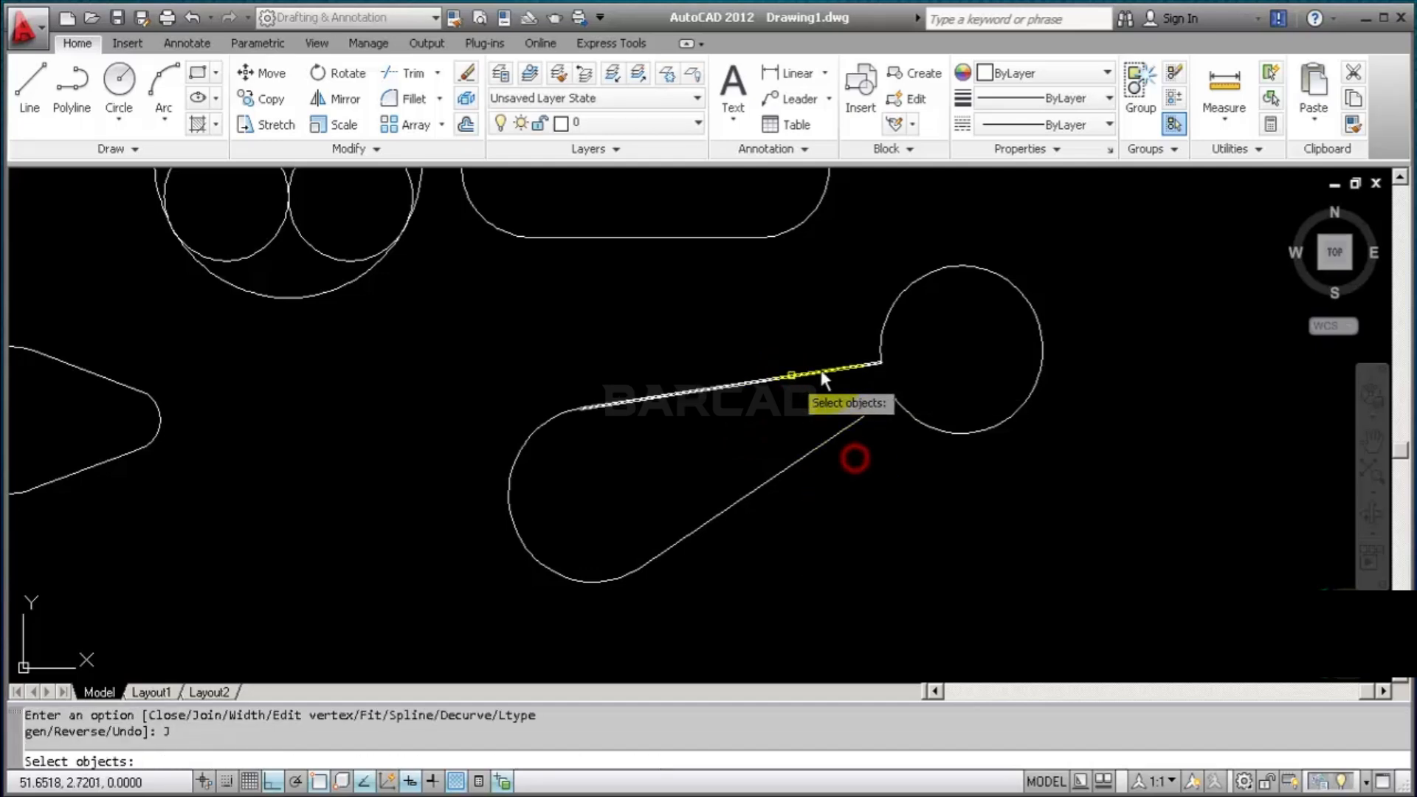
left_click(1086, 270)
left_click(465, 580)
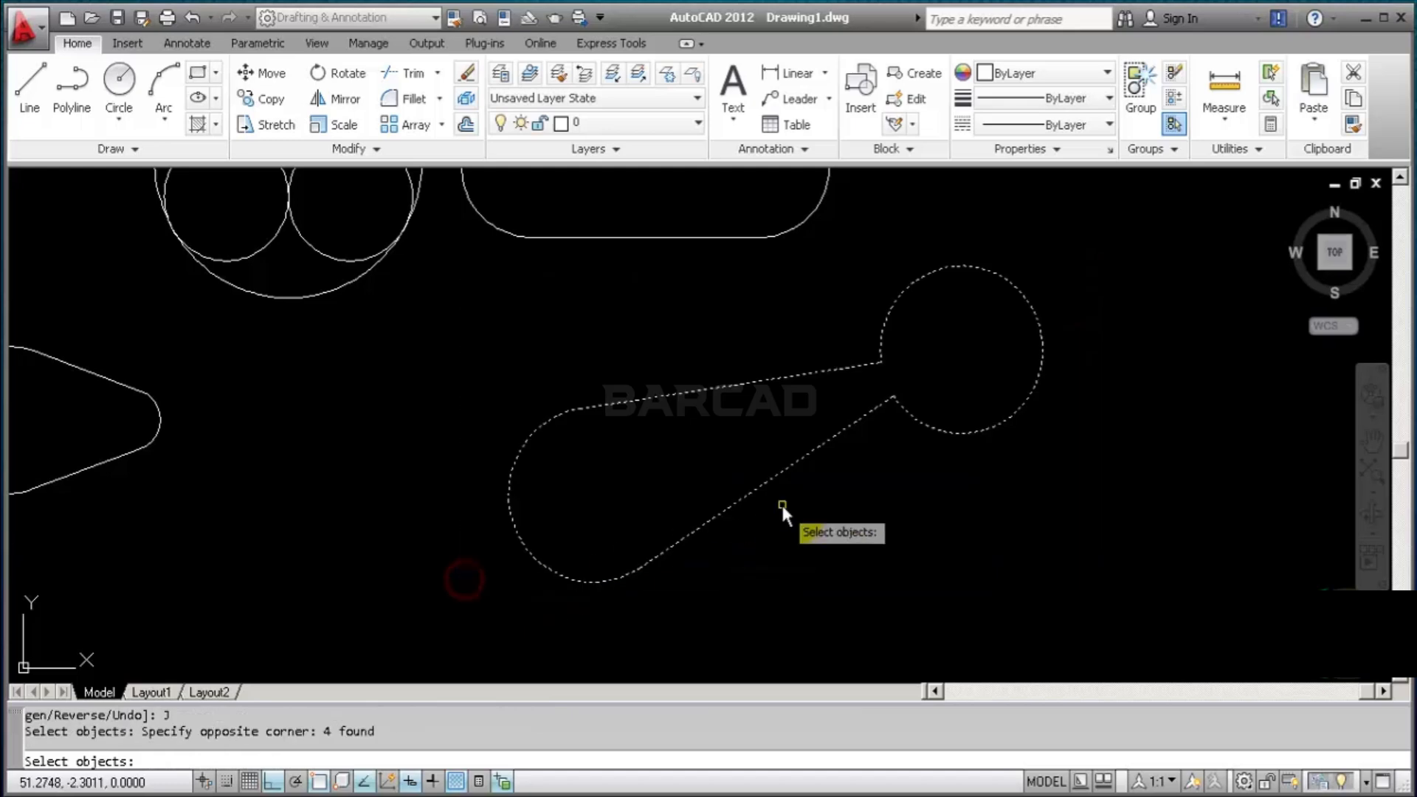
key("Return")
key("Return")
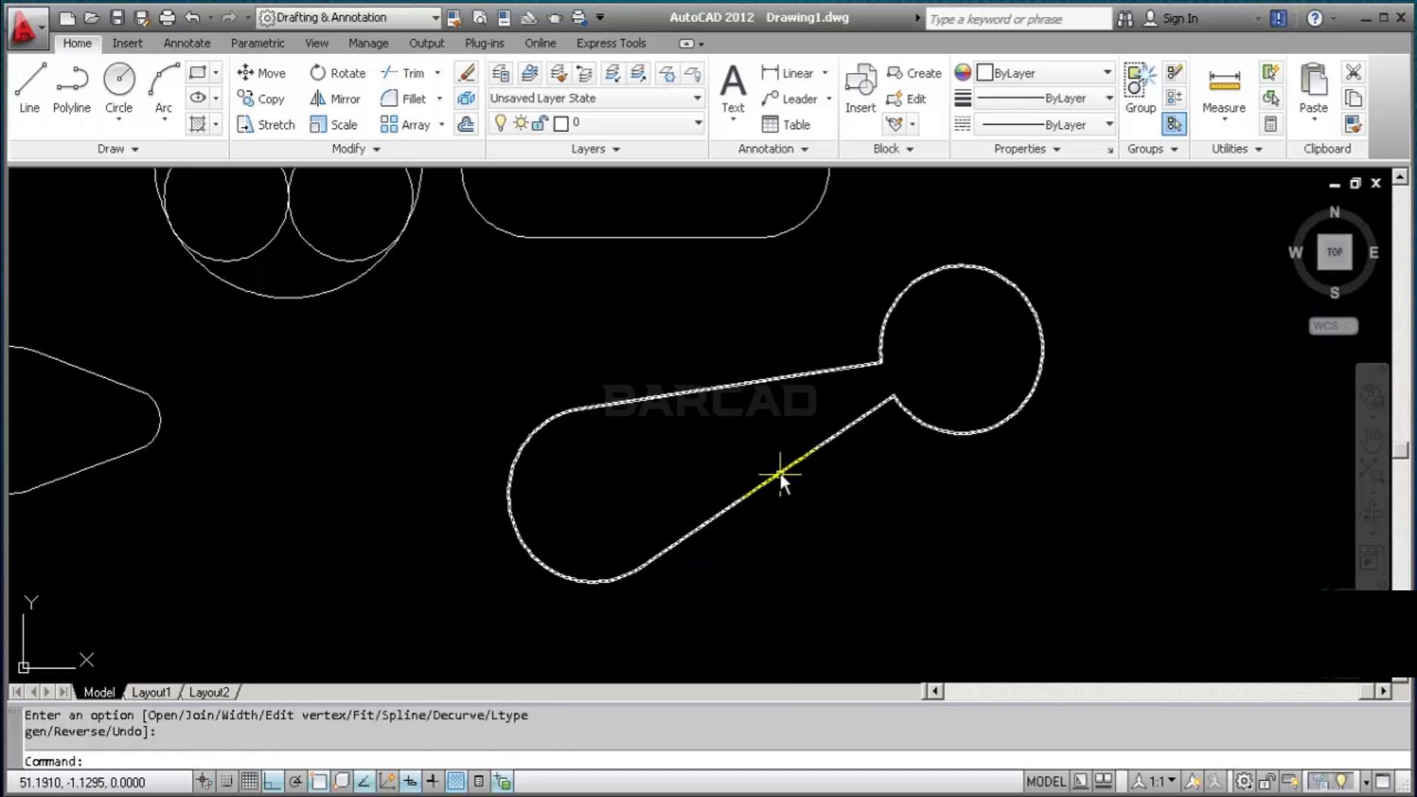
left_click(781, 472)
scroll(873, 499, "down", 2)
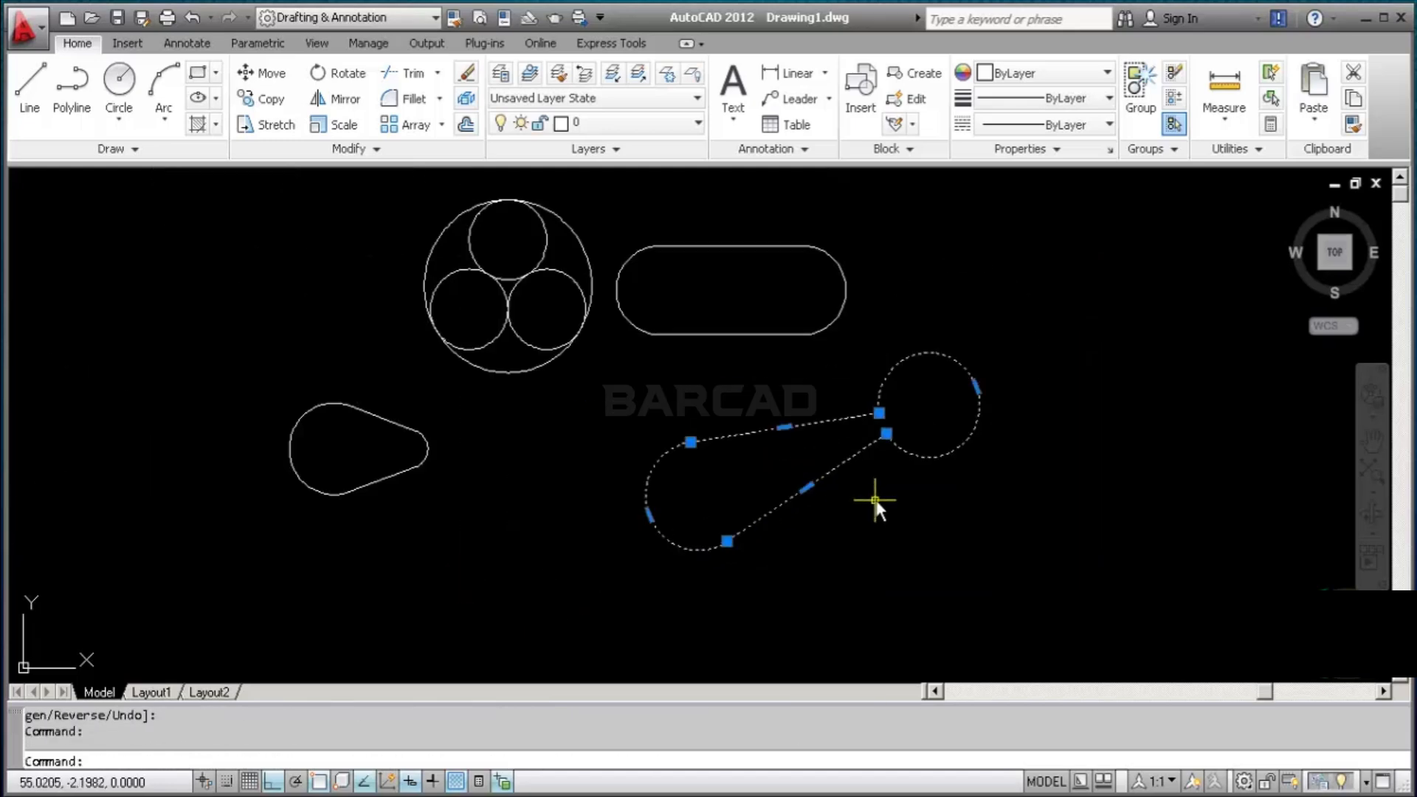
key("Escape")
scroll(658, 310, "up", 2)
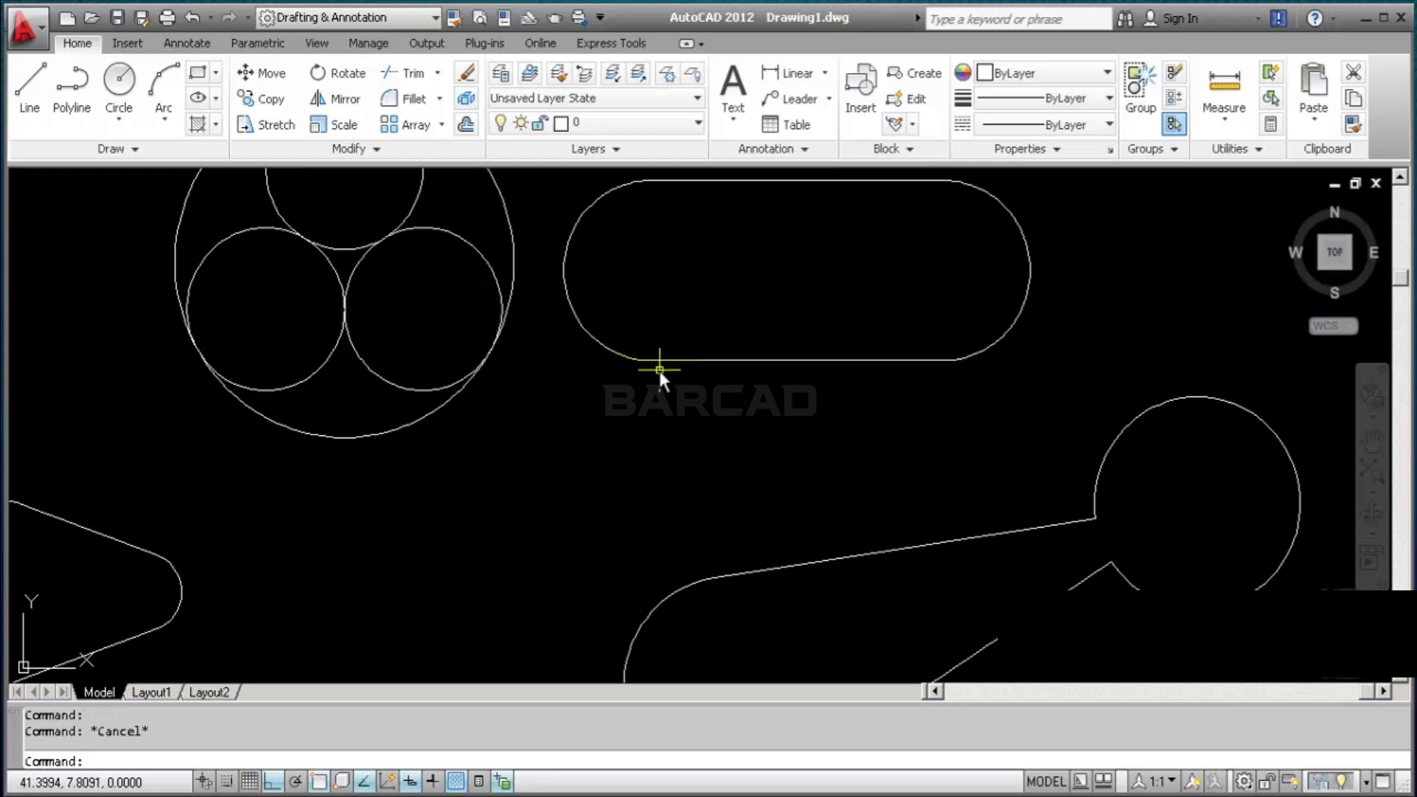
Copy the joined teardrop outline to three free spots left of and below it, with Ortho off
scroll(659, 371, "down", 2)
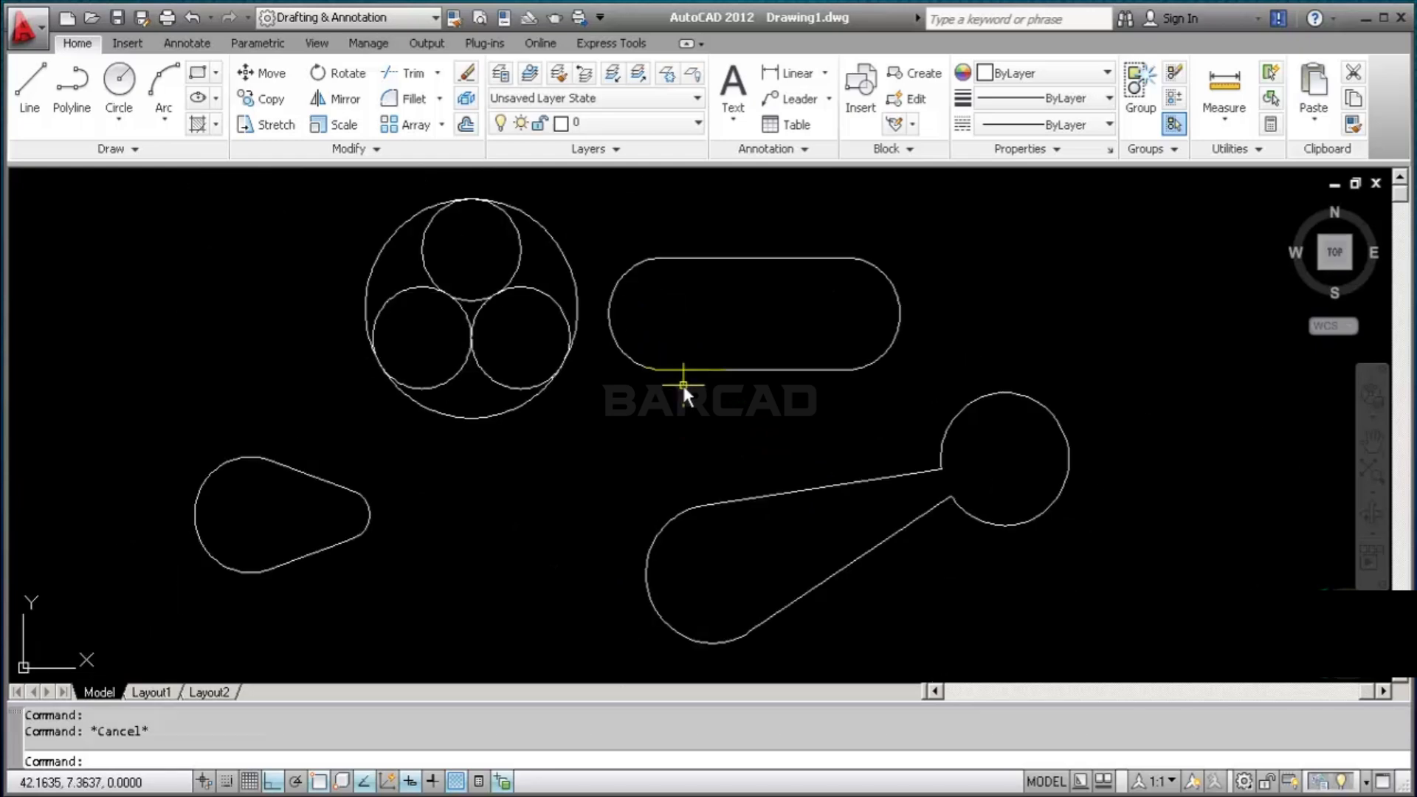
scroll(683, 385, "up", 2)
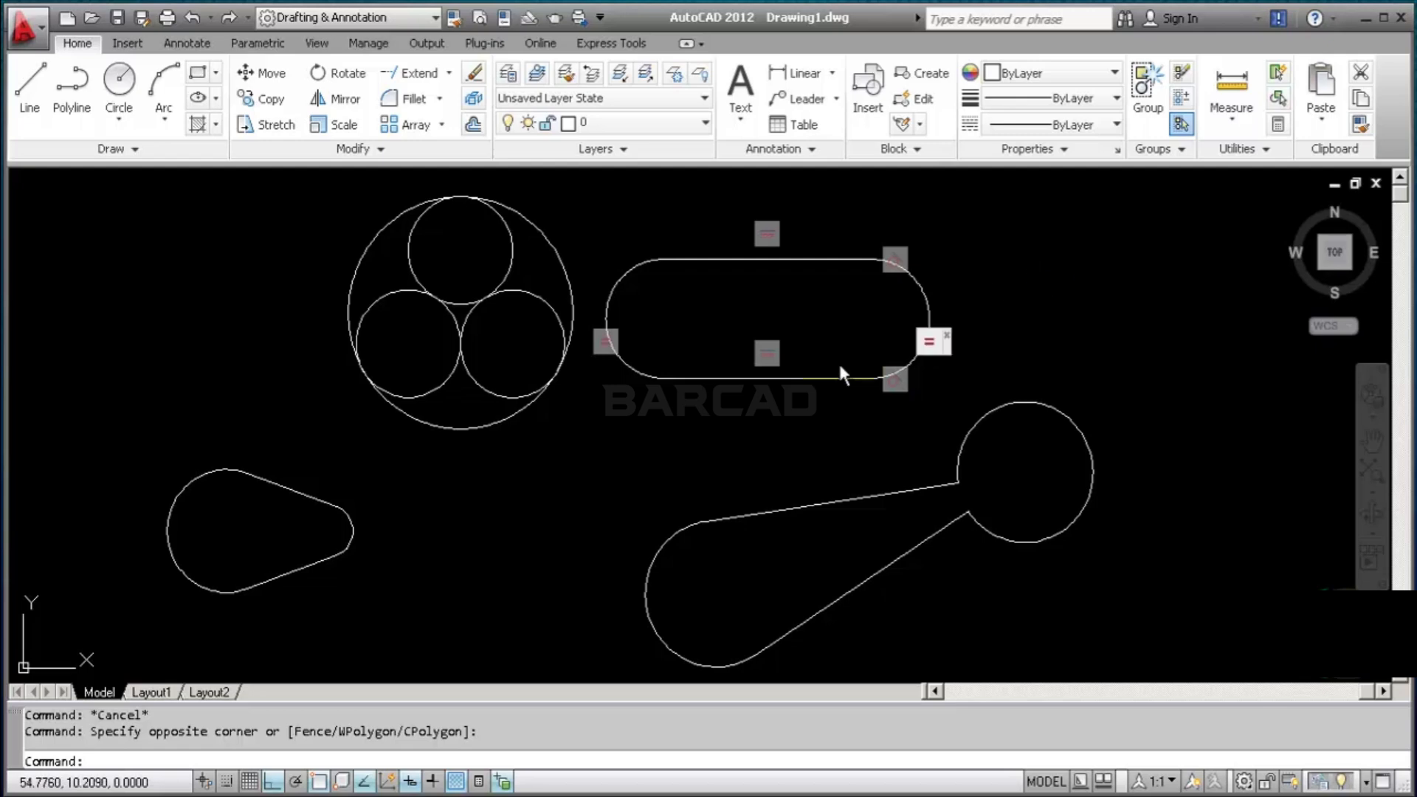
mouse_move(611, 454)
middle_mouse_down()
mouse_move(673, 421)
mouse_move(800, 418)
middle_mouse_up()
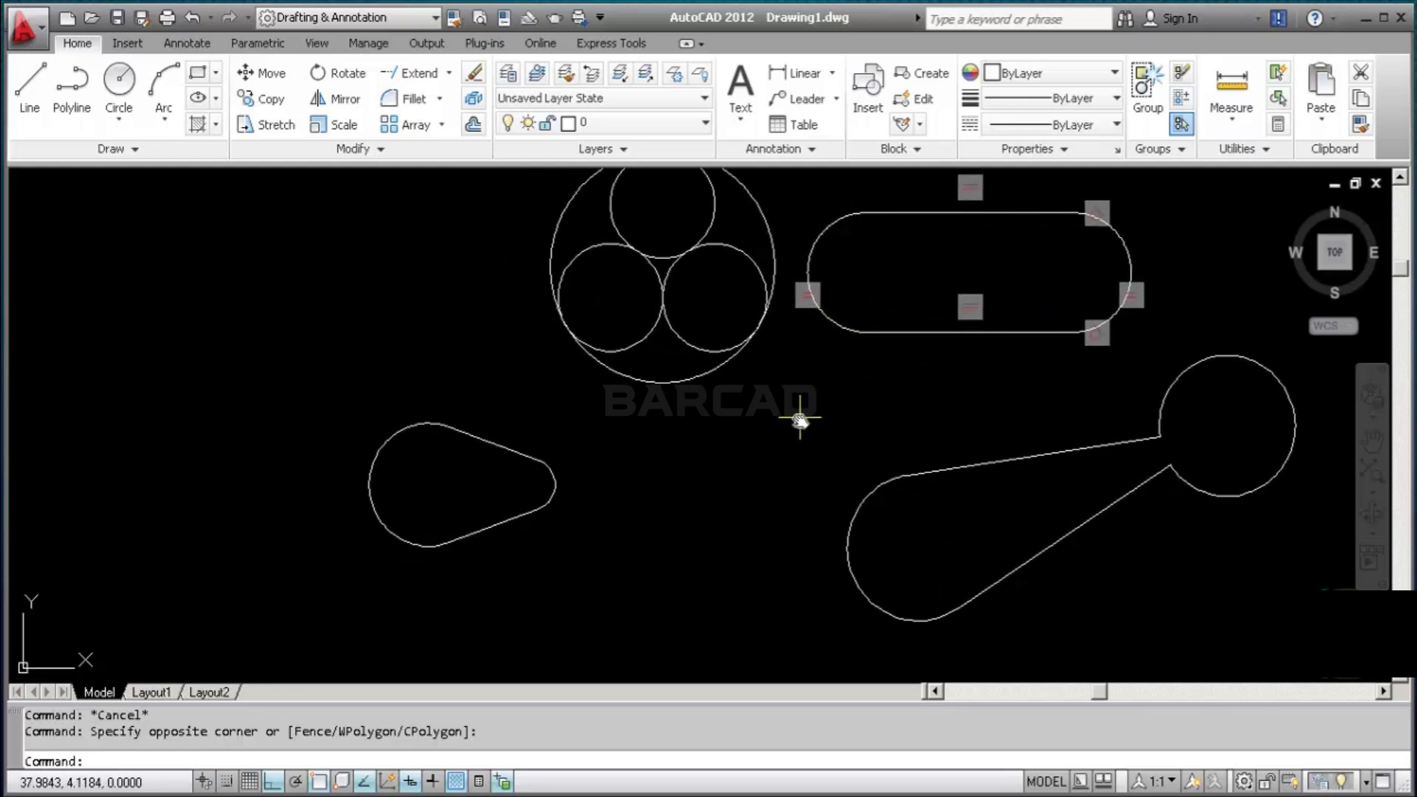
left_click(502, 449)
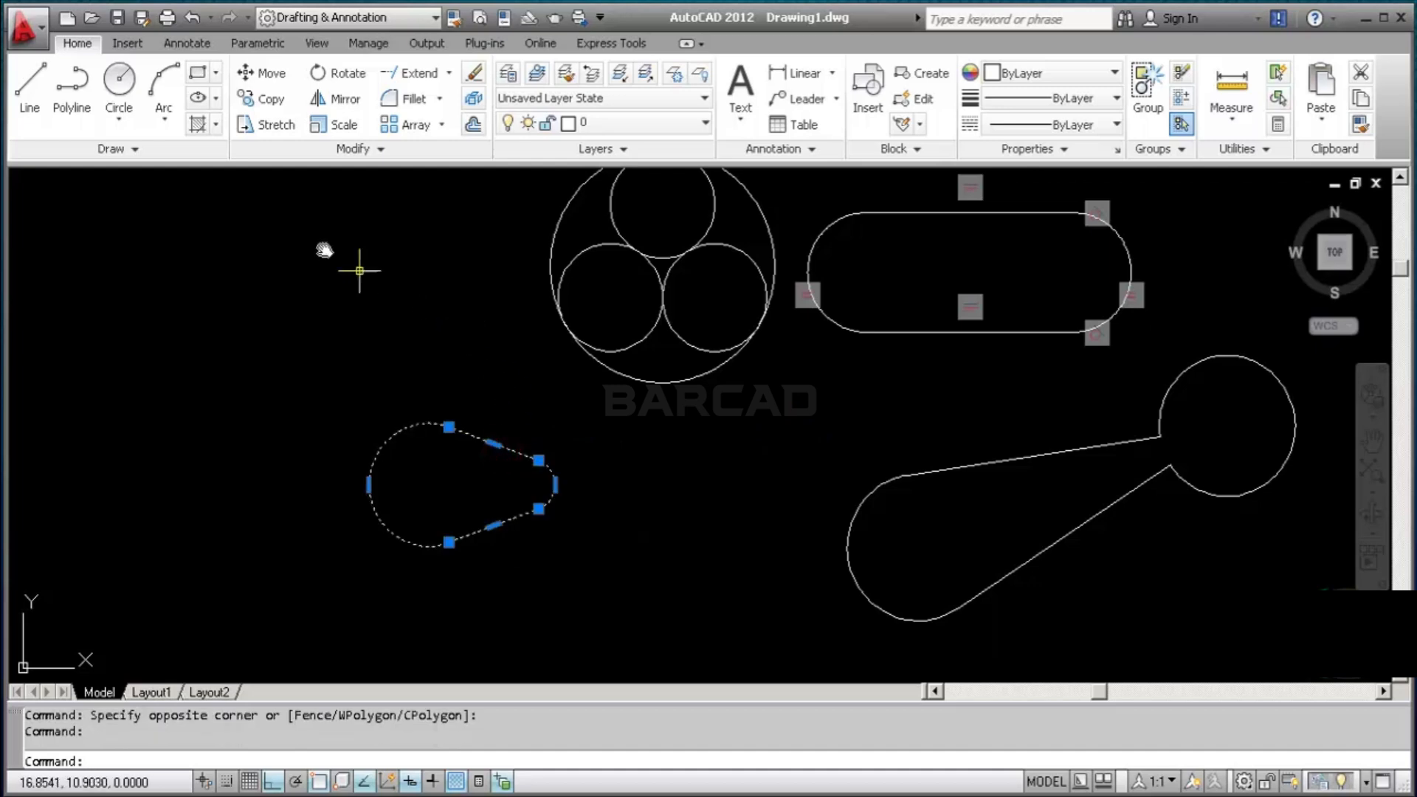
left_click(260, 101)
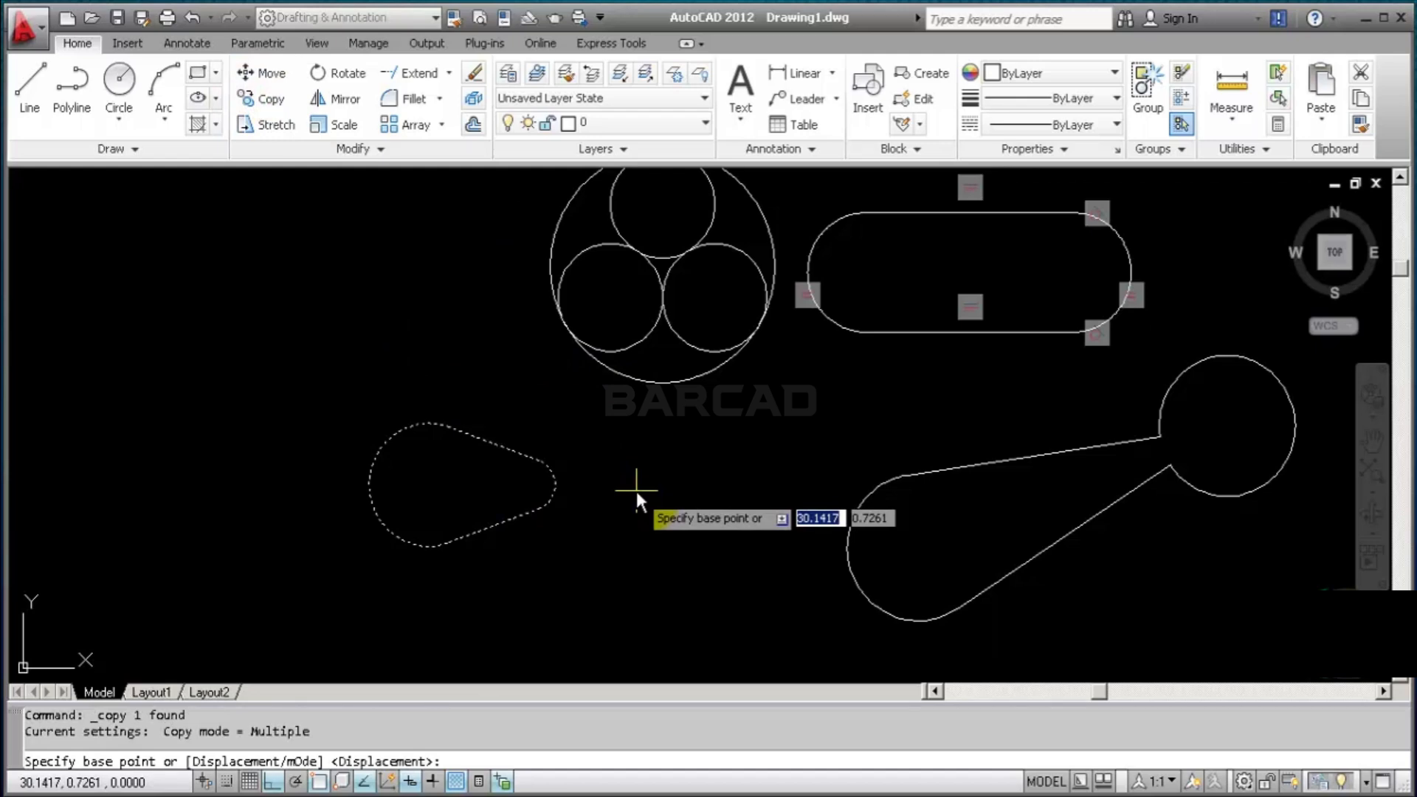
left_click(490, 304)
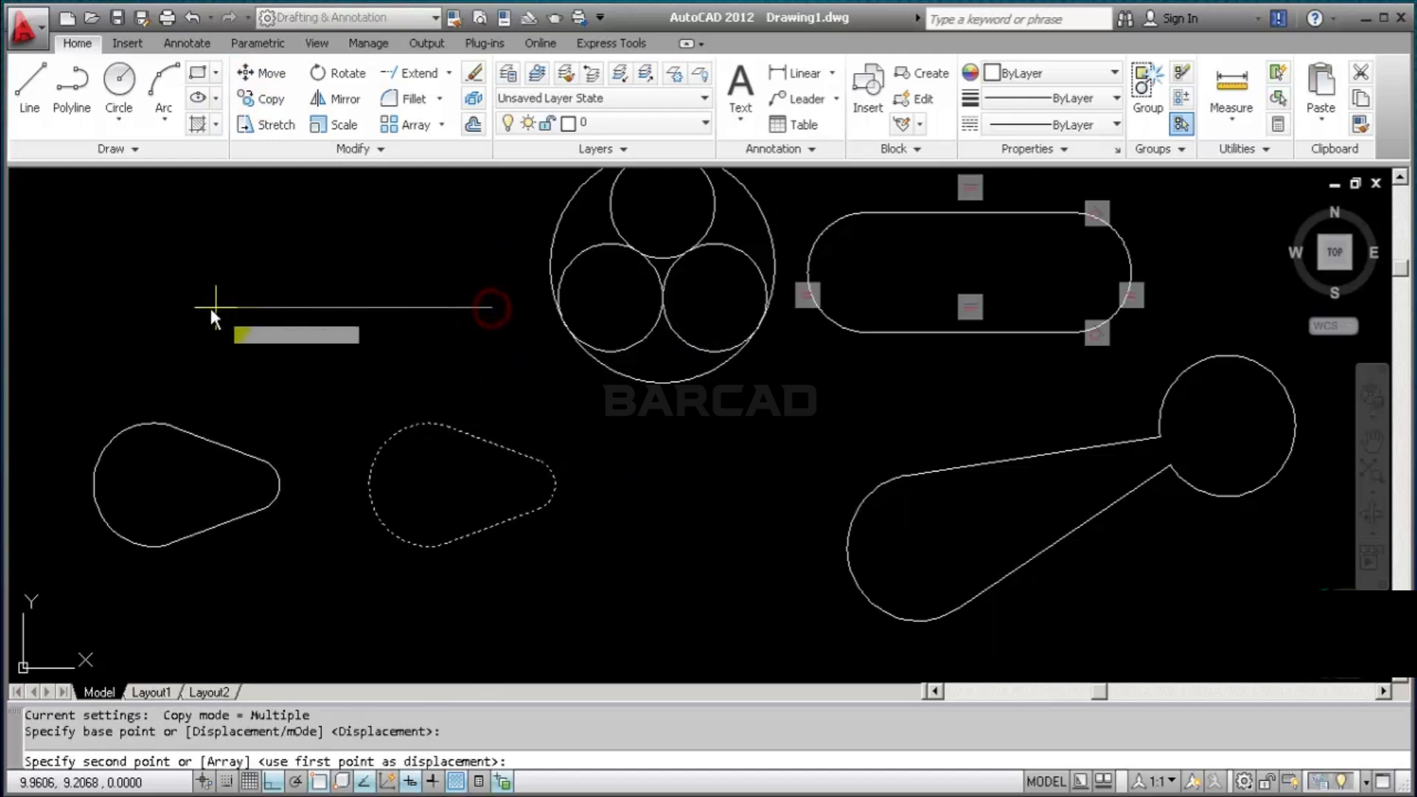
key("F8")
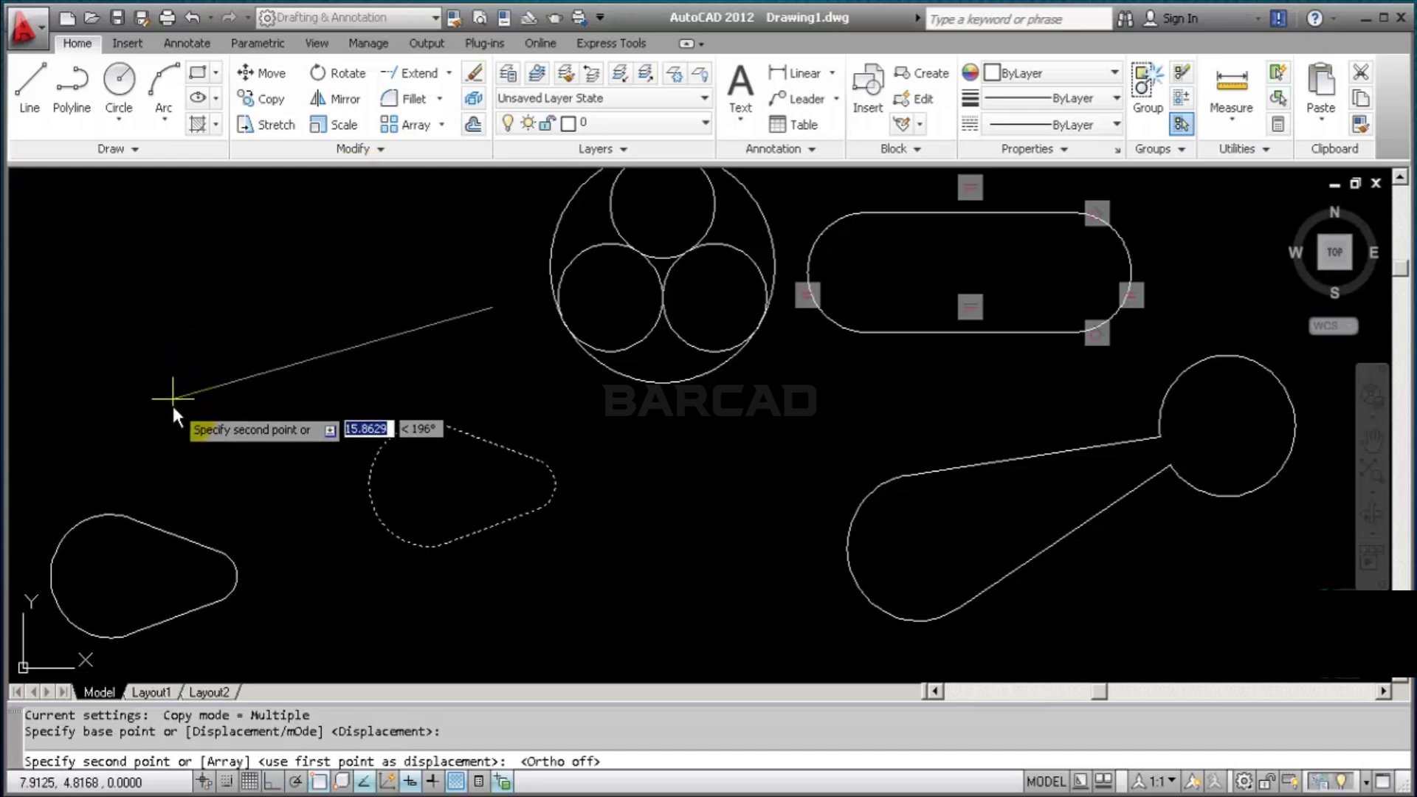
left_click(228, 311)
left_click(707, 462)
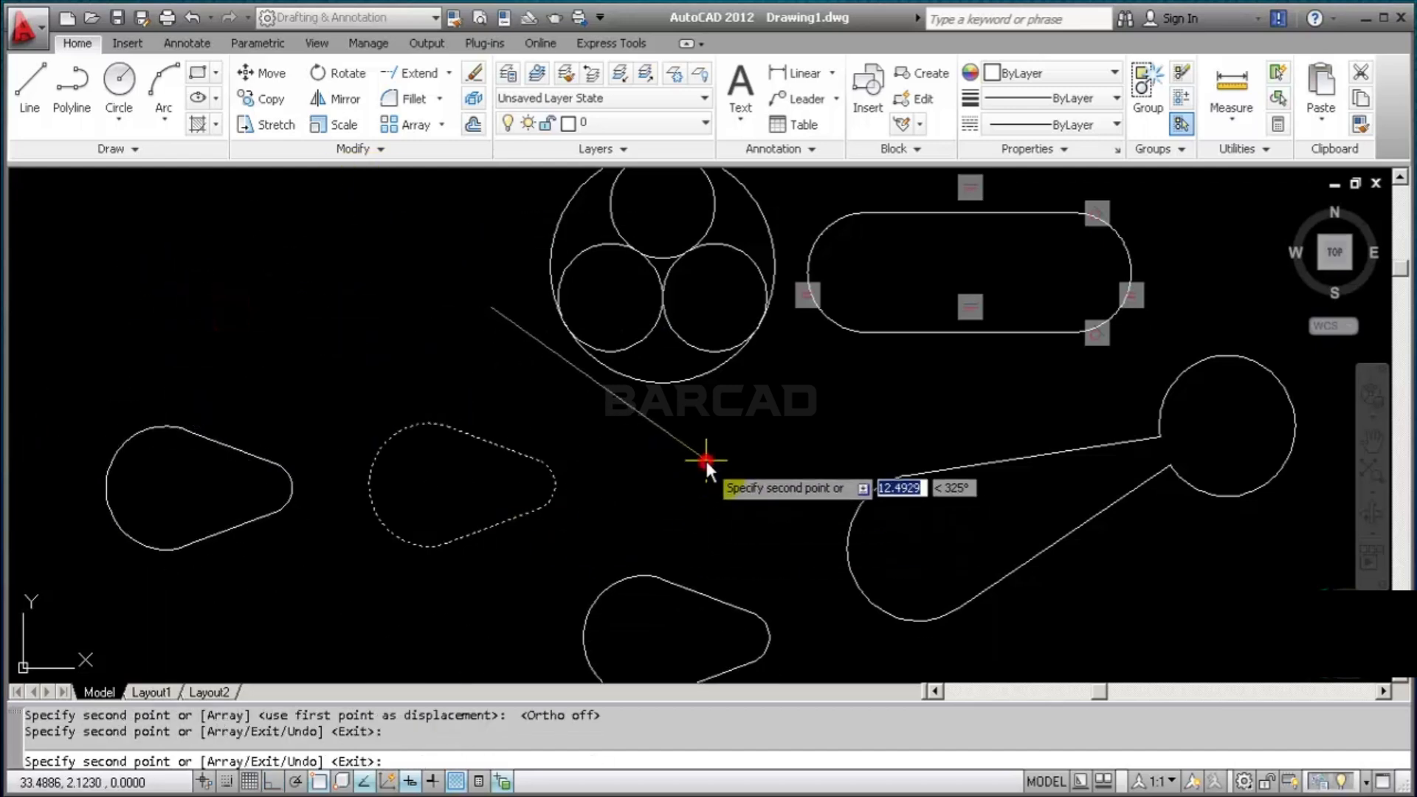
left_click(335, 525)
key("Escape")
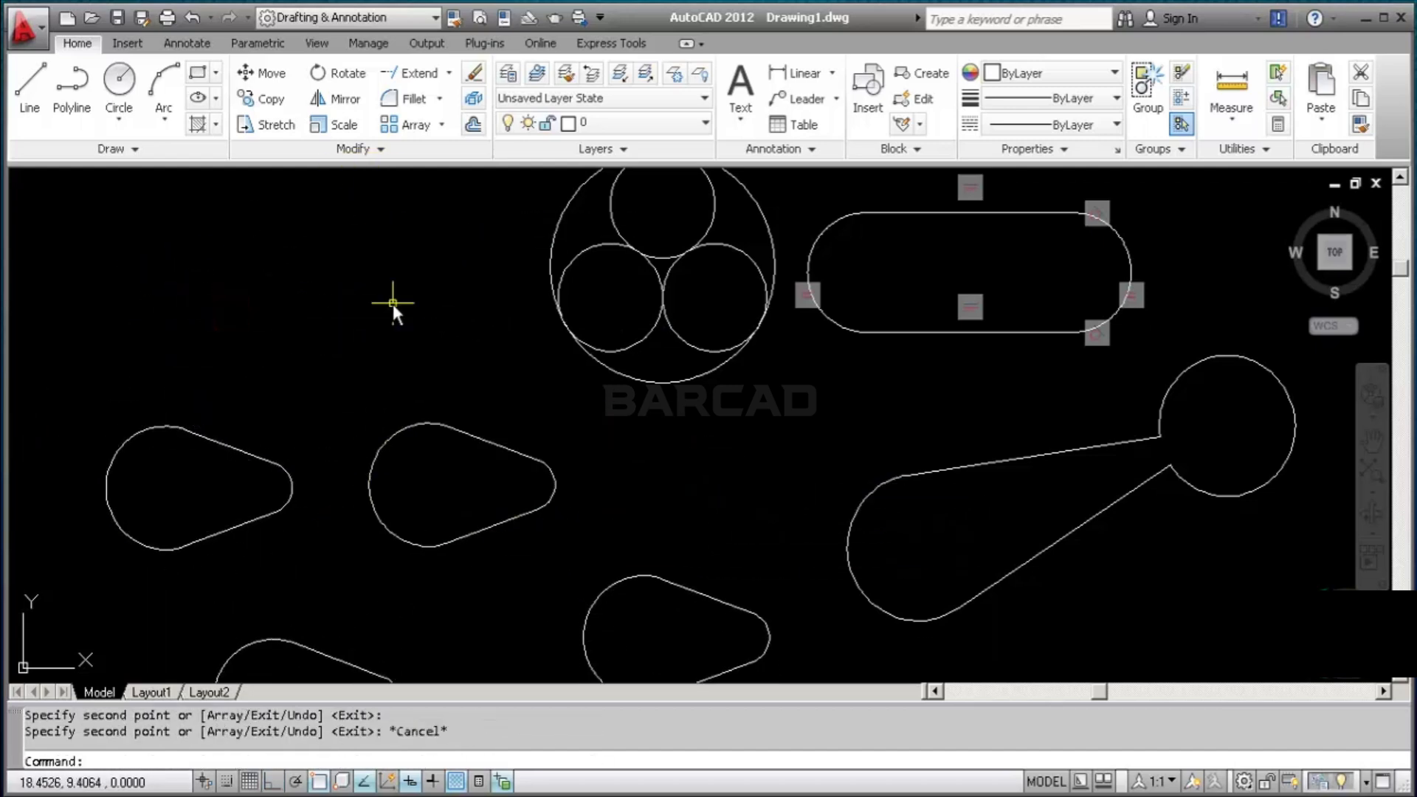
Copy the teardrop nearest the large two-circle outline, placing its right quadrant on that outline's left quadrant
scroll(749, 509, "down", 4)
scroll(654, 471, "up", 2)
middle_click_drag(654, 472, 563, 485)
scroll(565, 487, "up", 2)
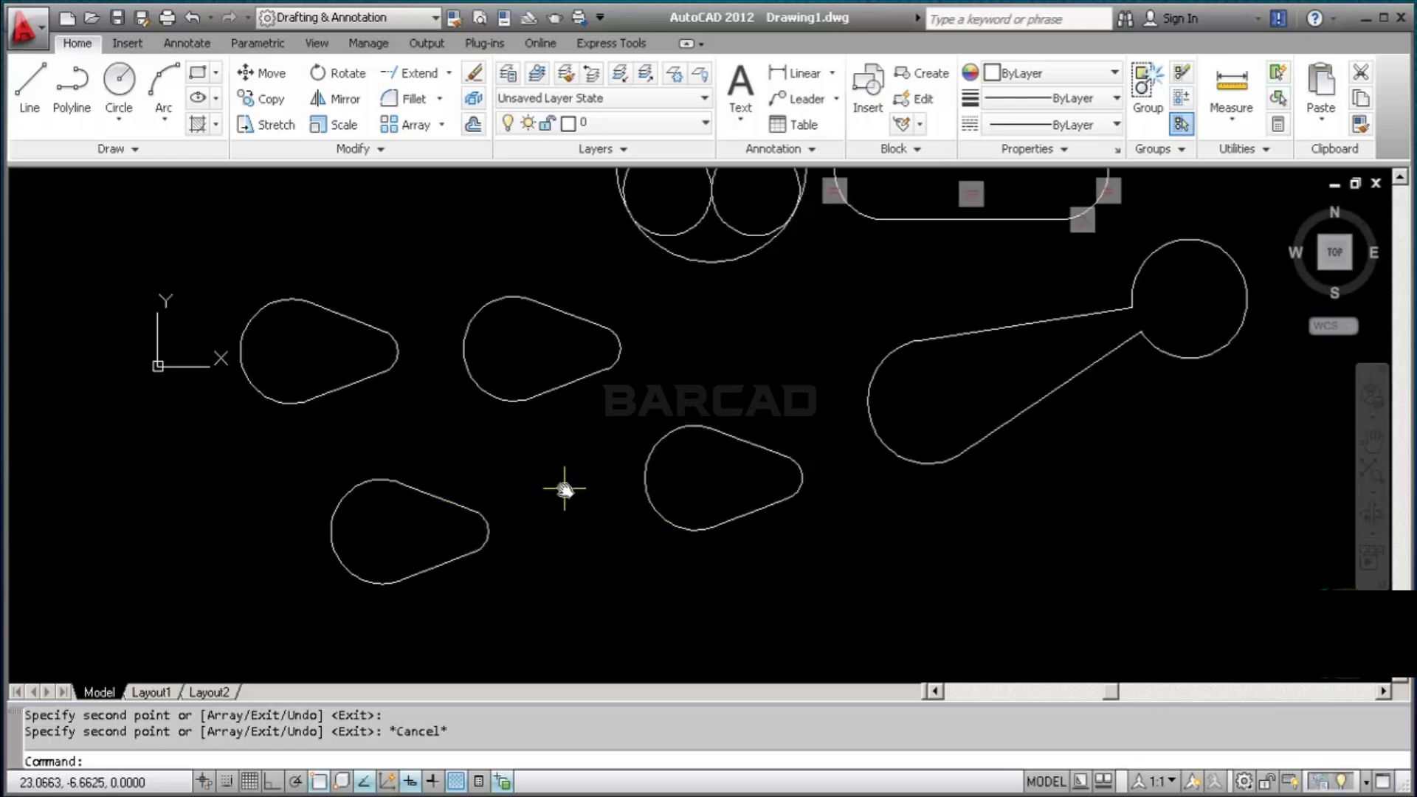
type("CO")
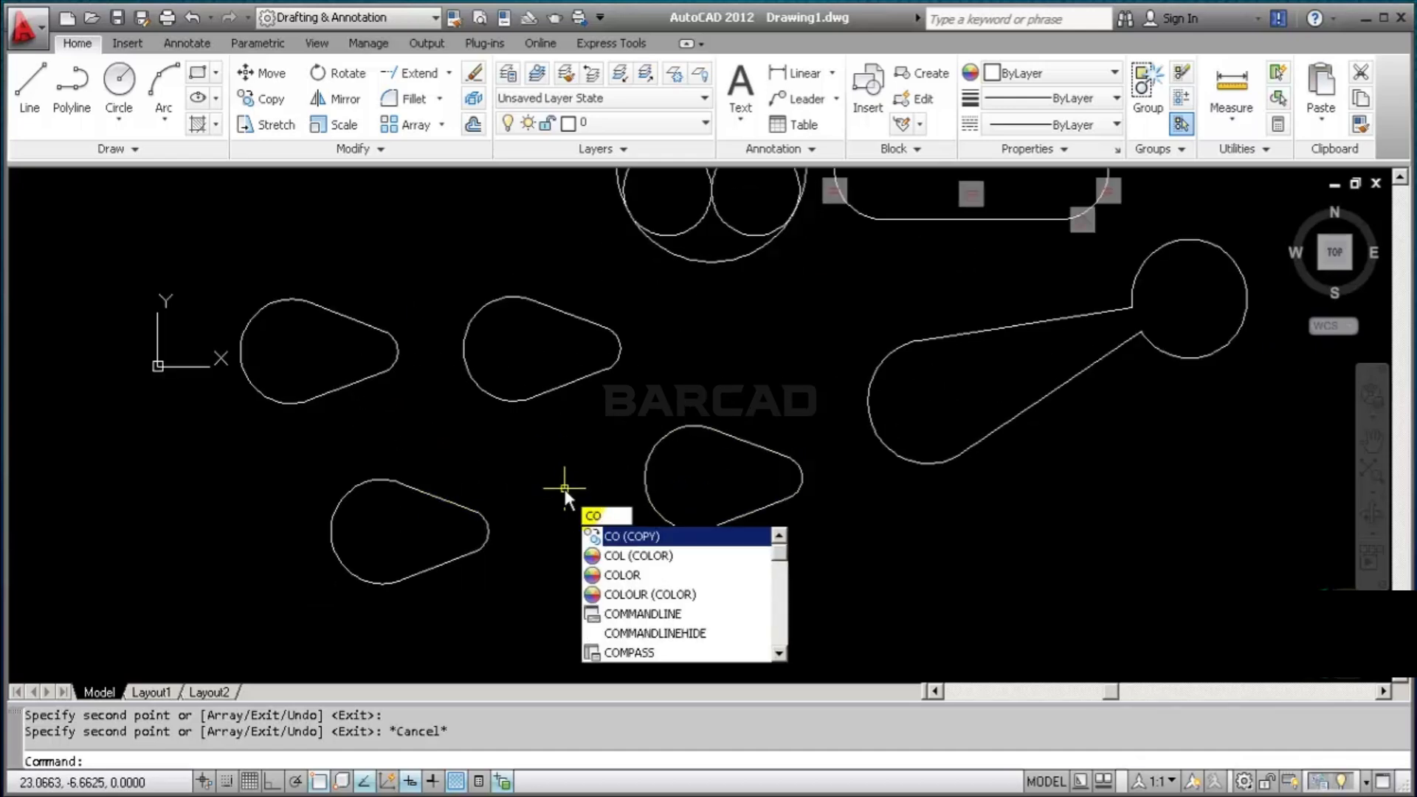
left_click(691, 537)
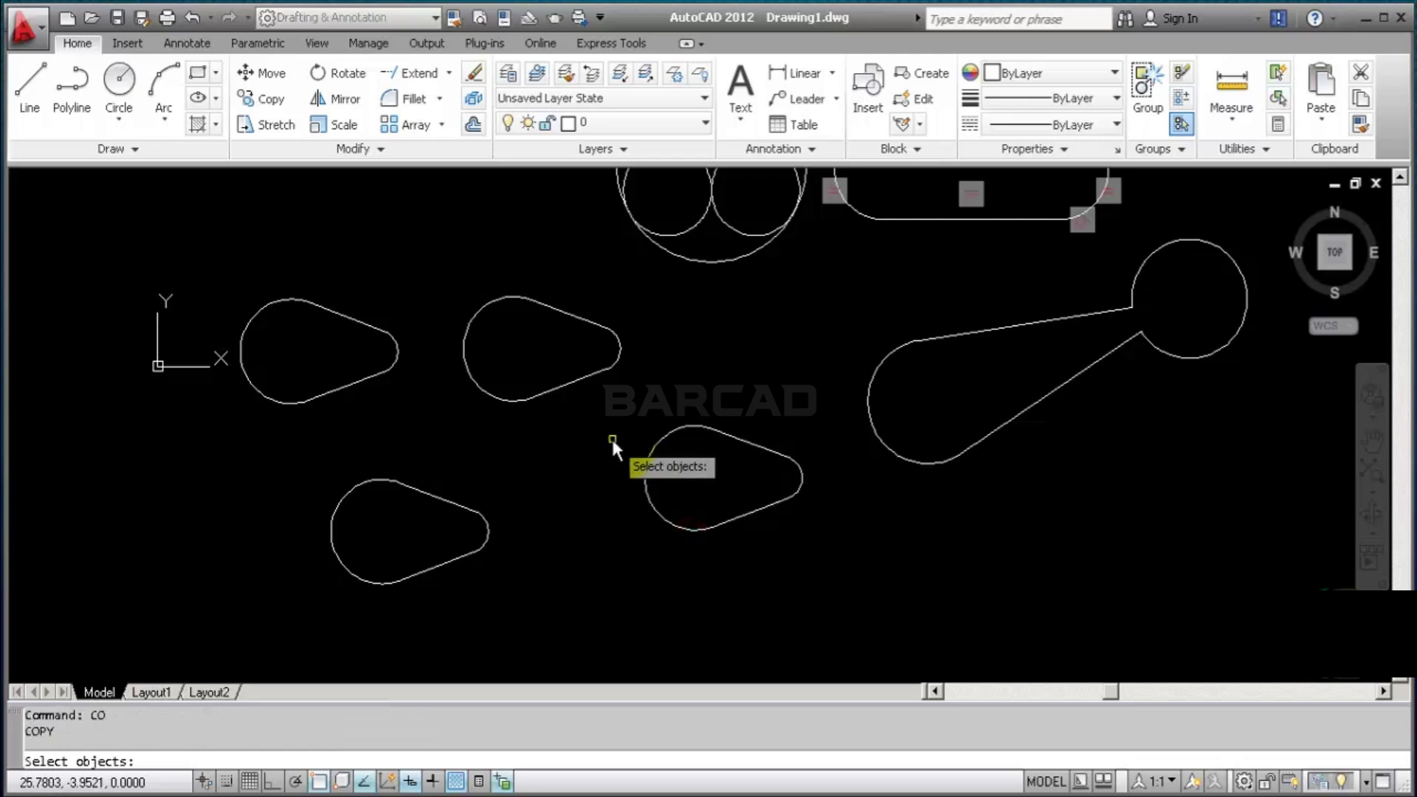
left_click(756, 421)
left_click(719, 471)
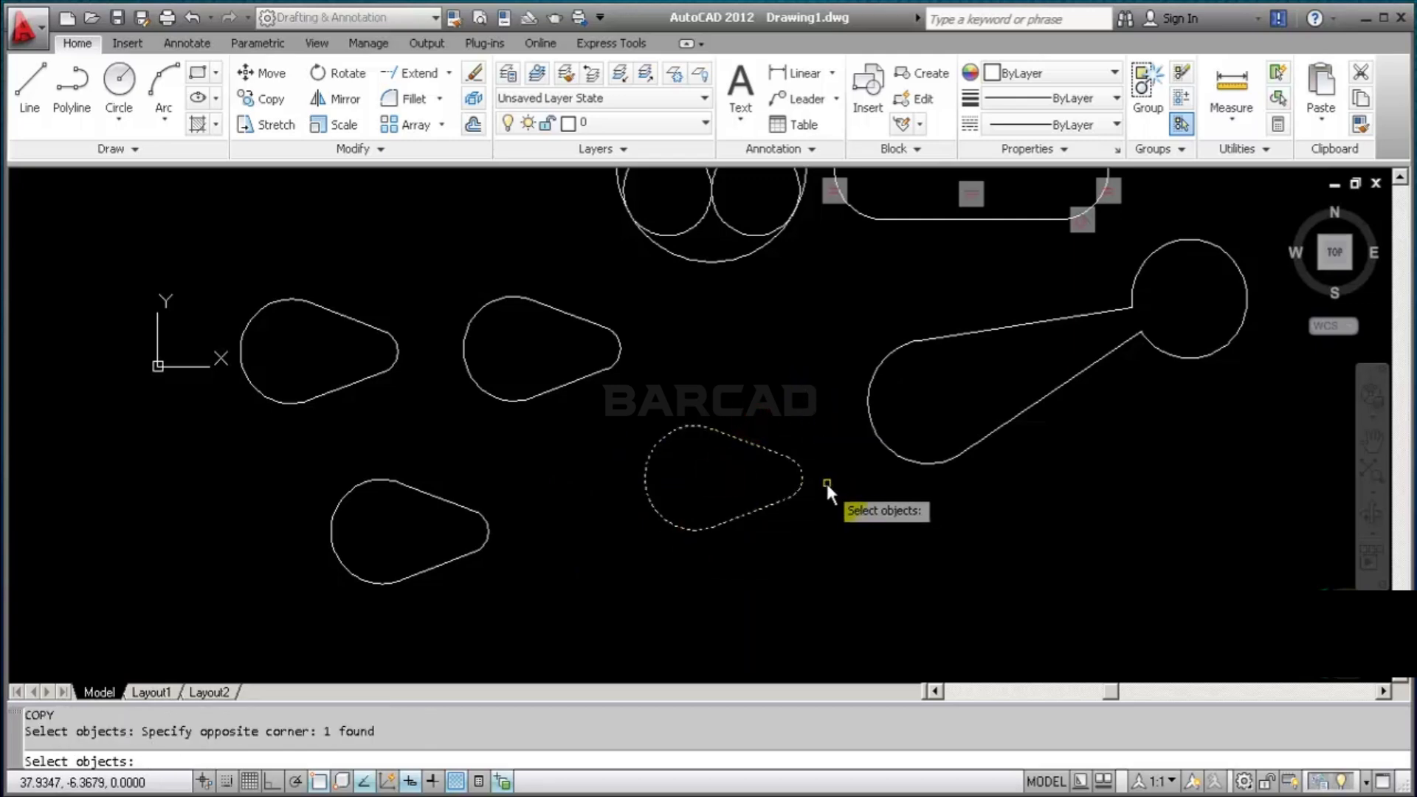
key("Return")
scroll(830, 498, "up", 5)
scroll(551, 493, "down", 3)
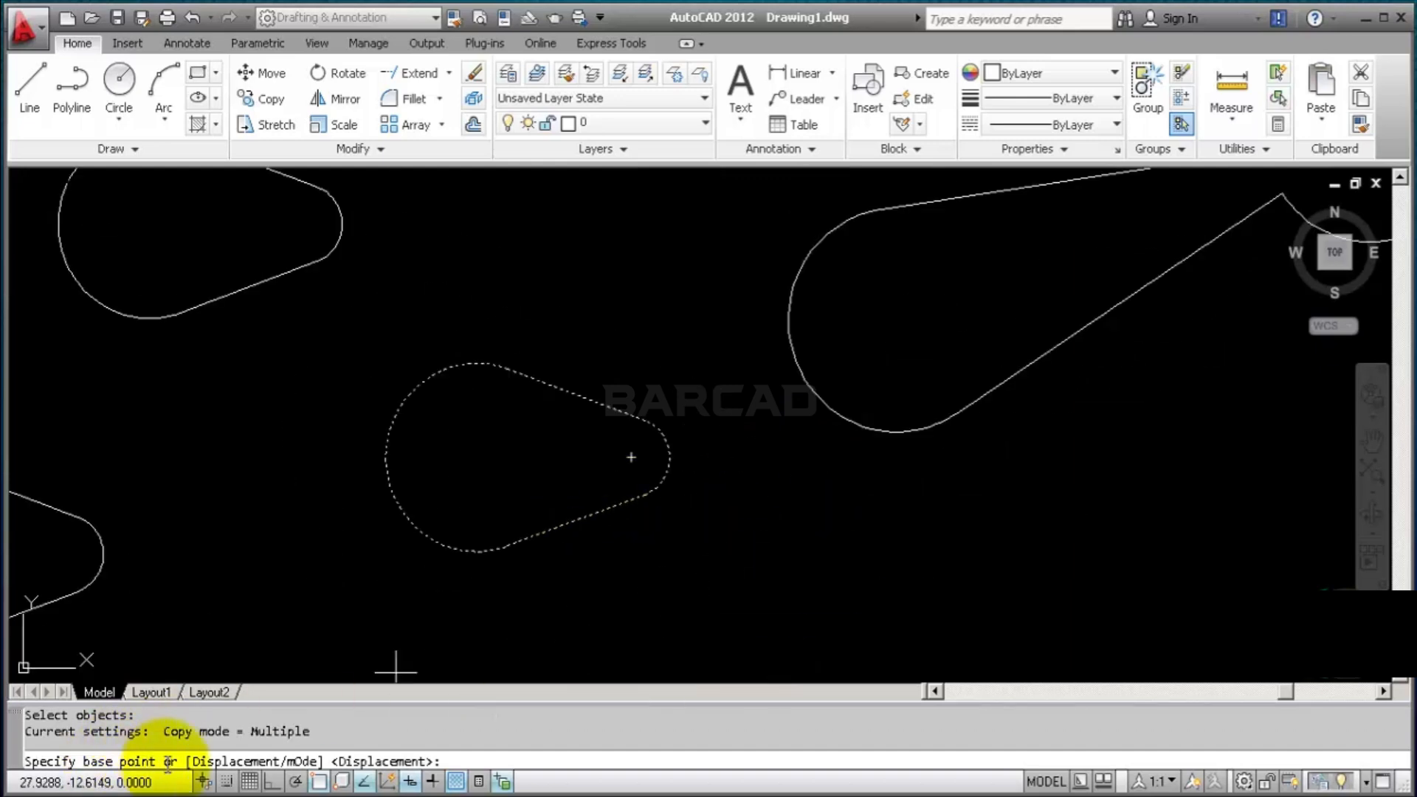
scroll(593, 509, "down", 4)
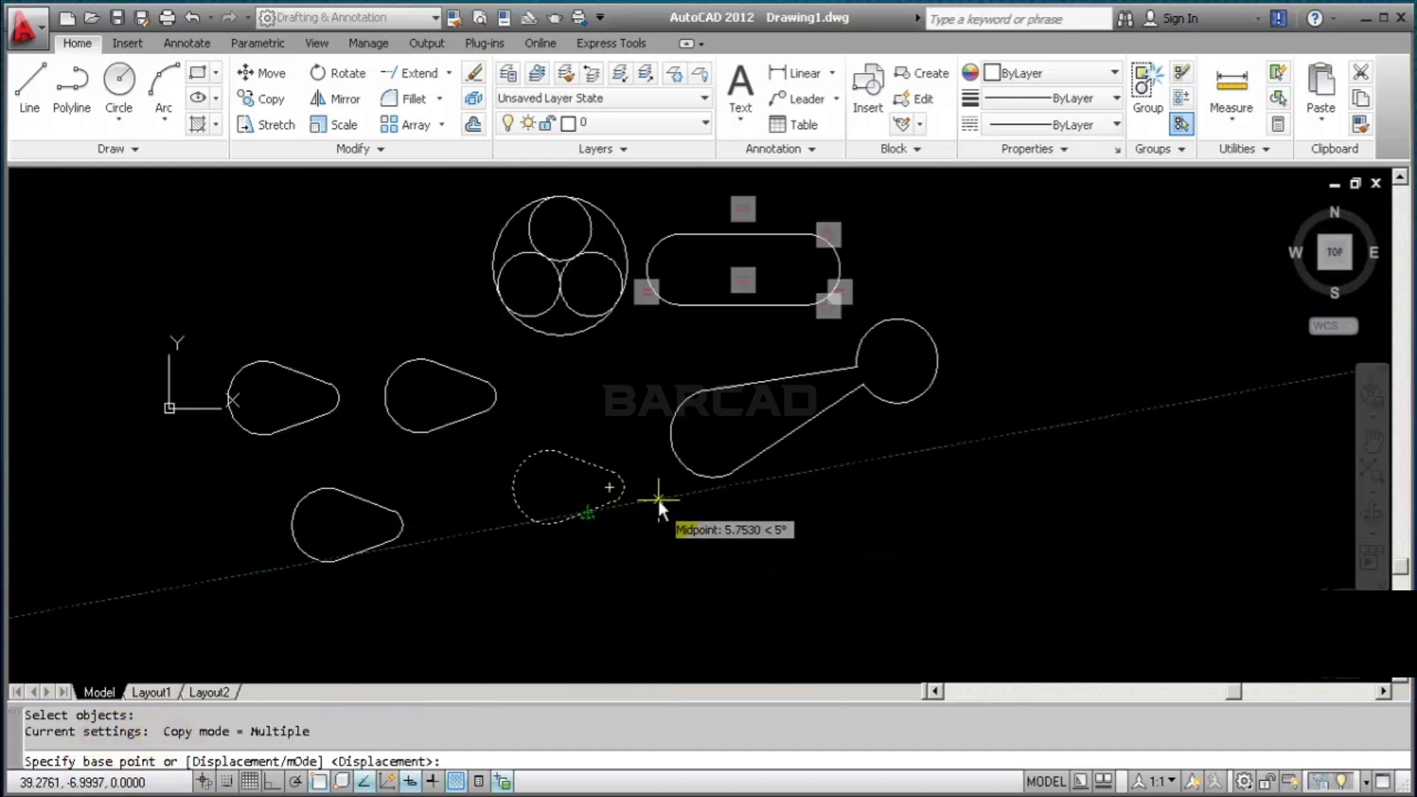
scroll(659, 498, "up", 3)
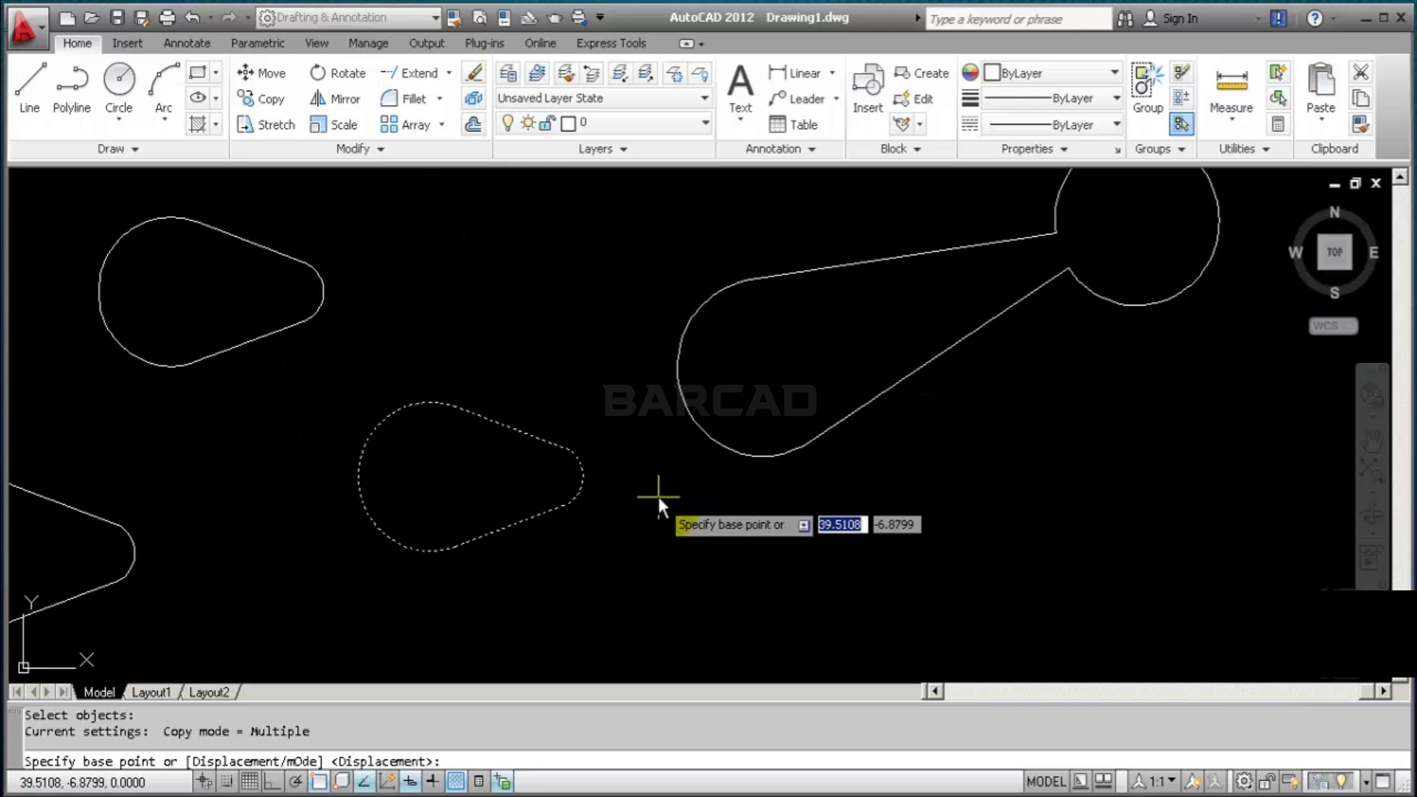
left_click(585, 477)
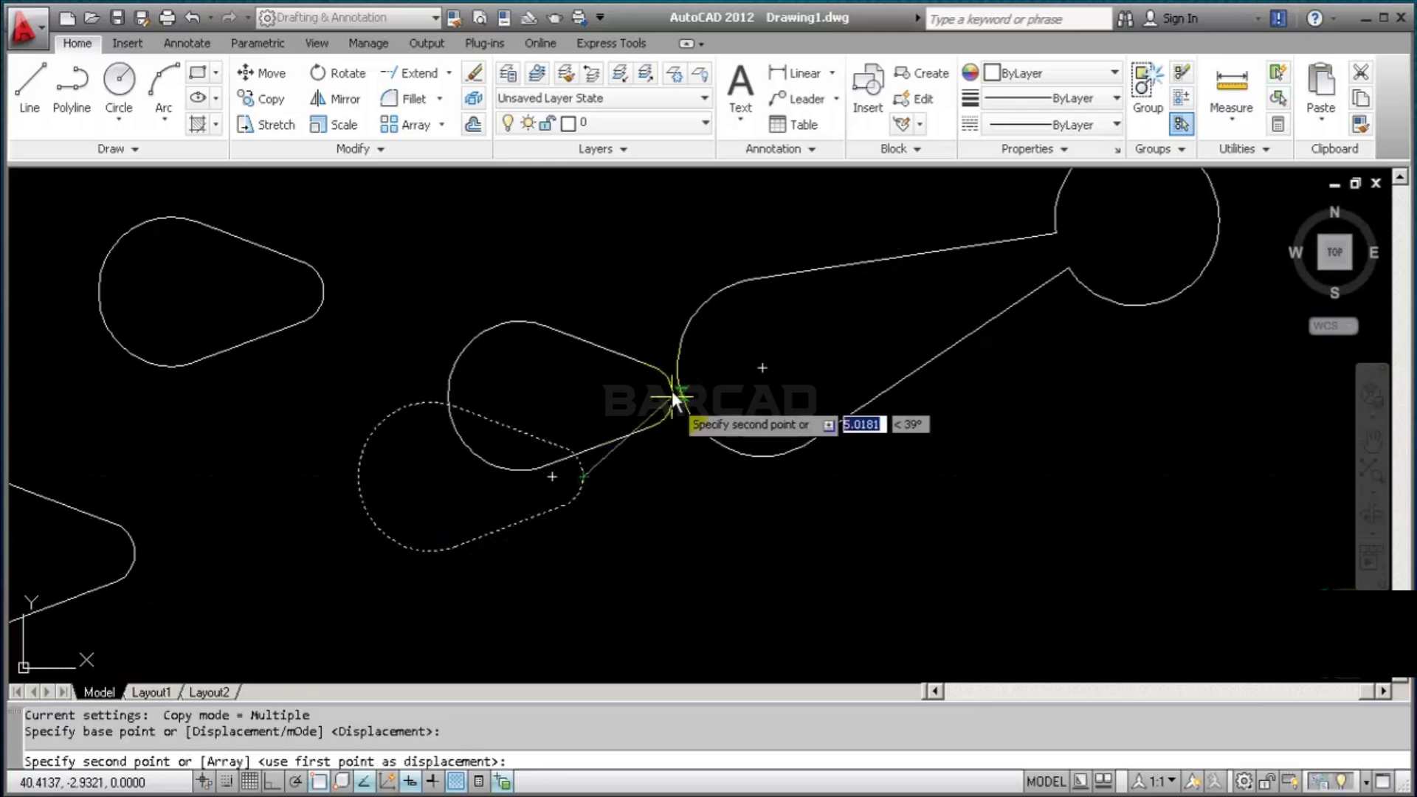
left_click(677, 369)
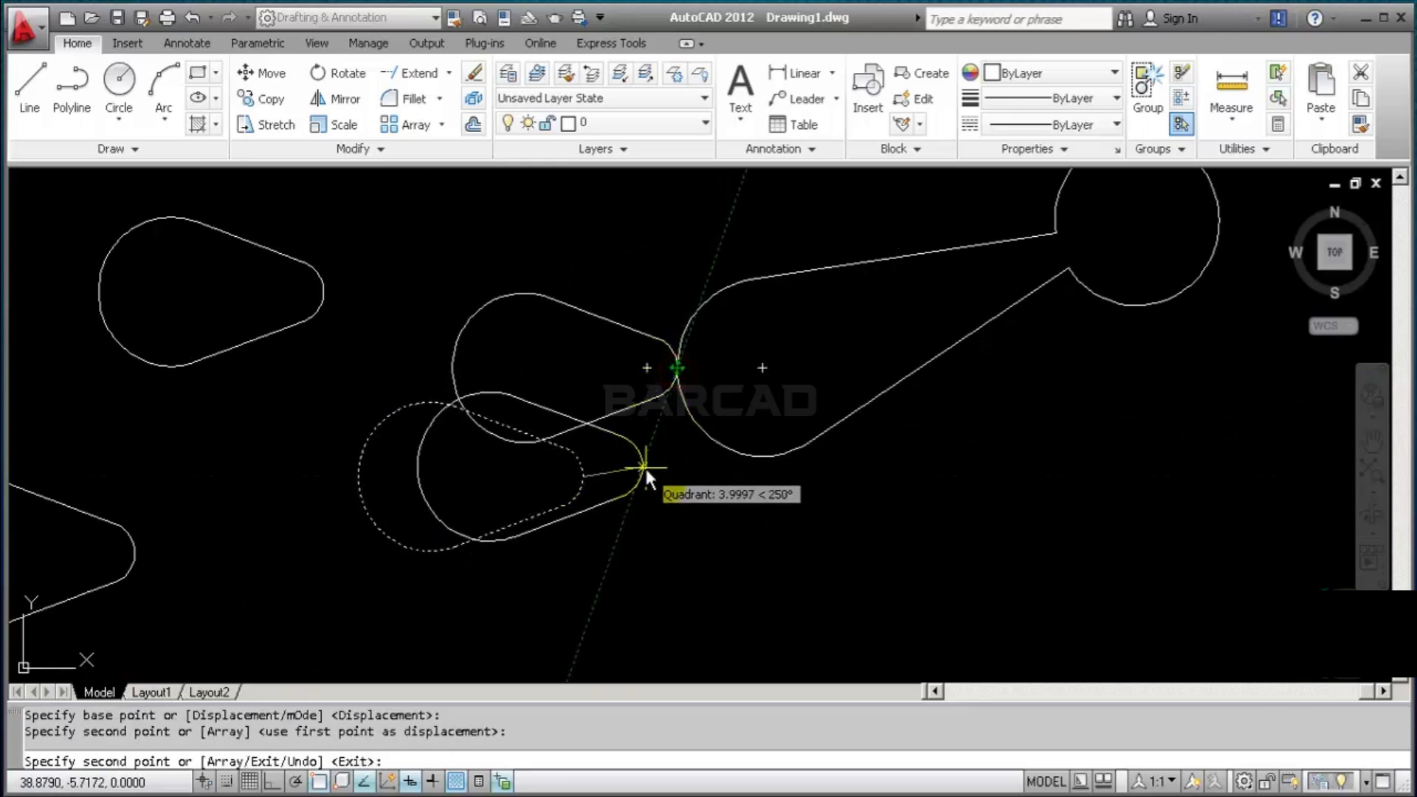
key("Return")
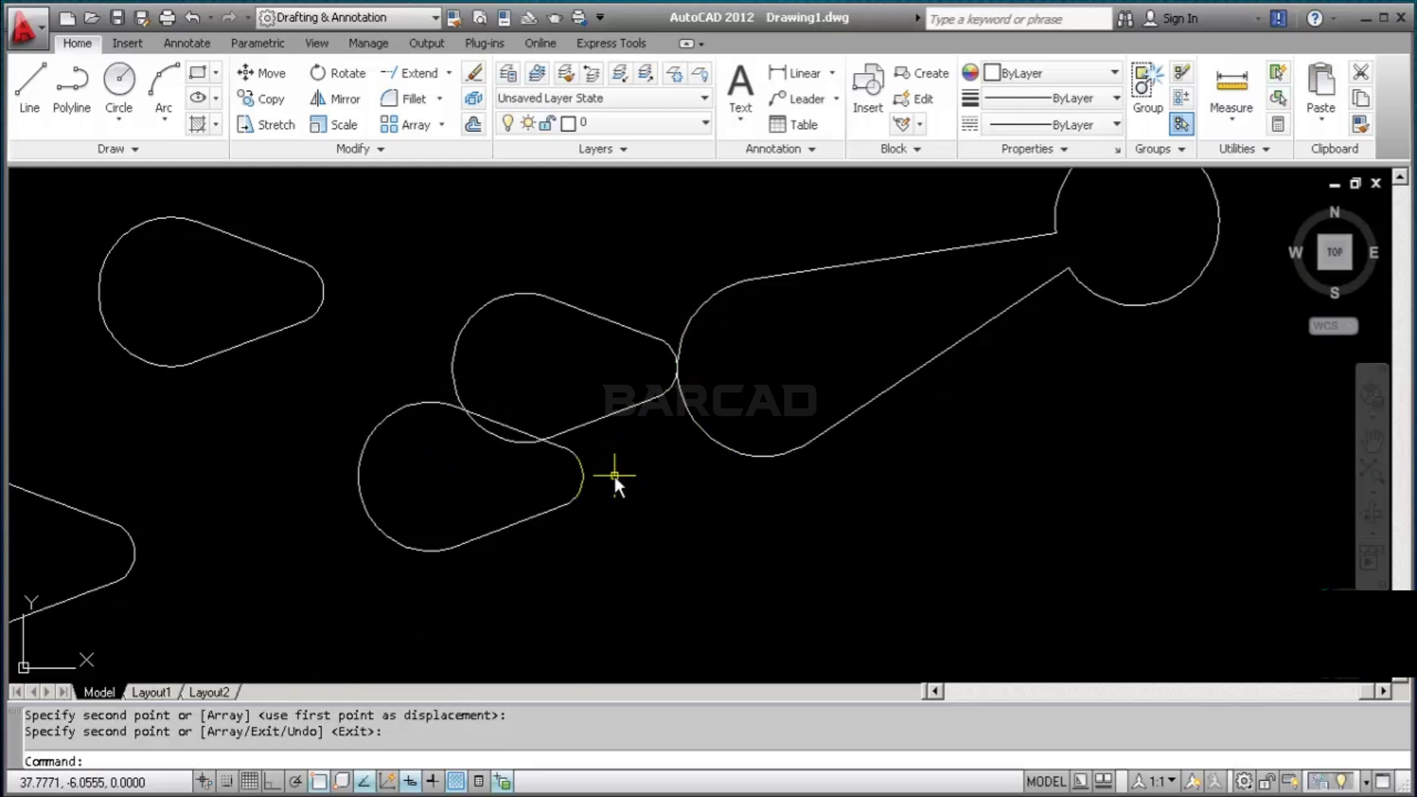
Draw a vertical line with Ortho on in the empty area below the two-circle outline's round head
scroll(614, 476, "down", 2)
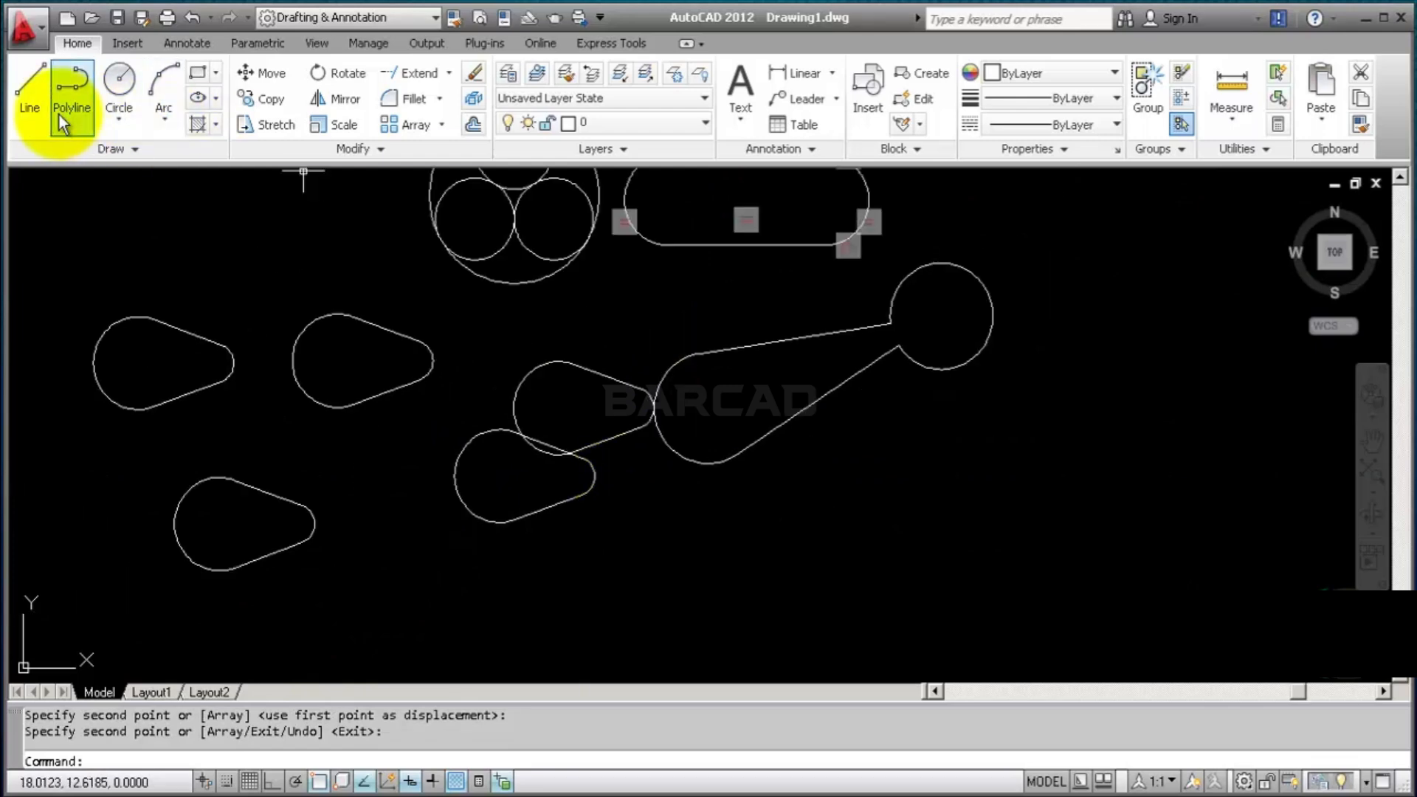
left_click(33, 92)
left_click(931, 447)
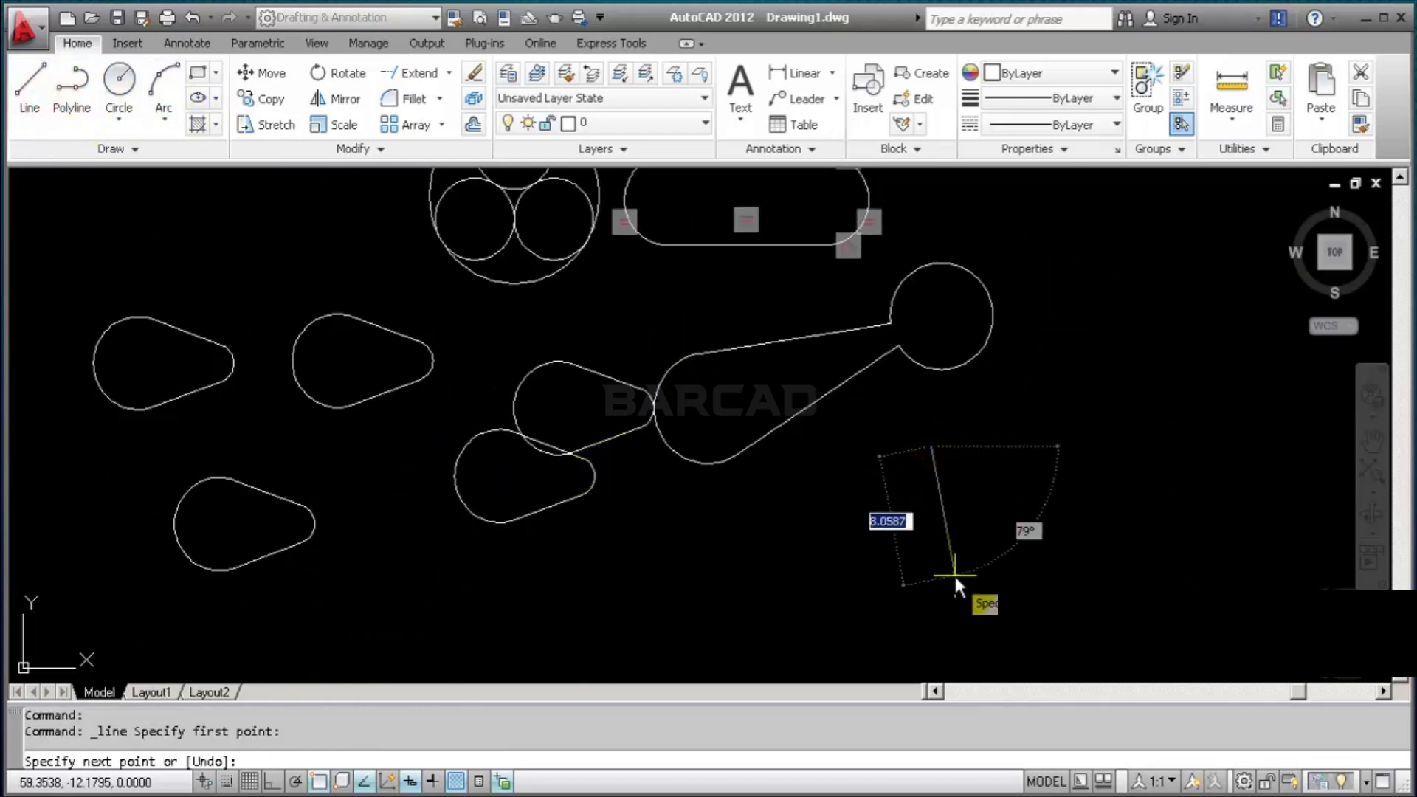
key("F8")
left_click(951, 583)
key("Return")
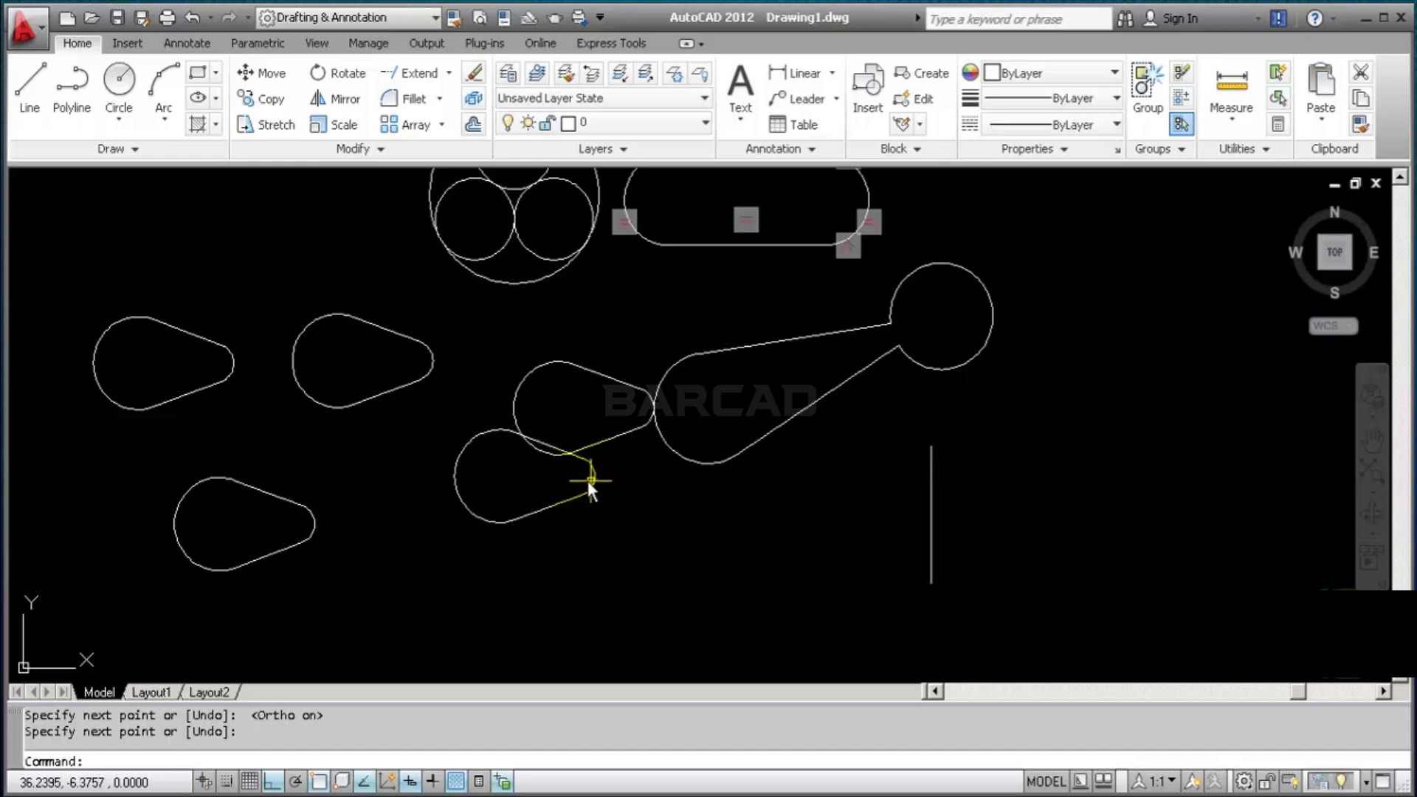
Copy the lower overlapping teardrop by its small arc's centre to the vertical line's upper endpoint, midpoint and lower endpoint
left_click(582, 518)
left_click(551, 481)
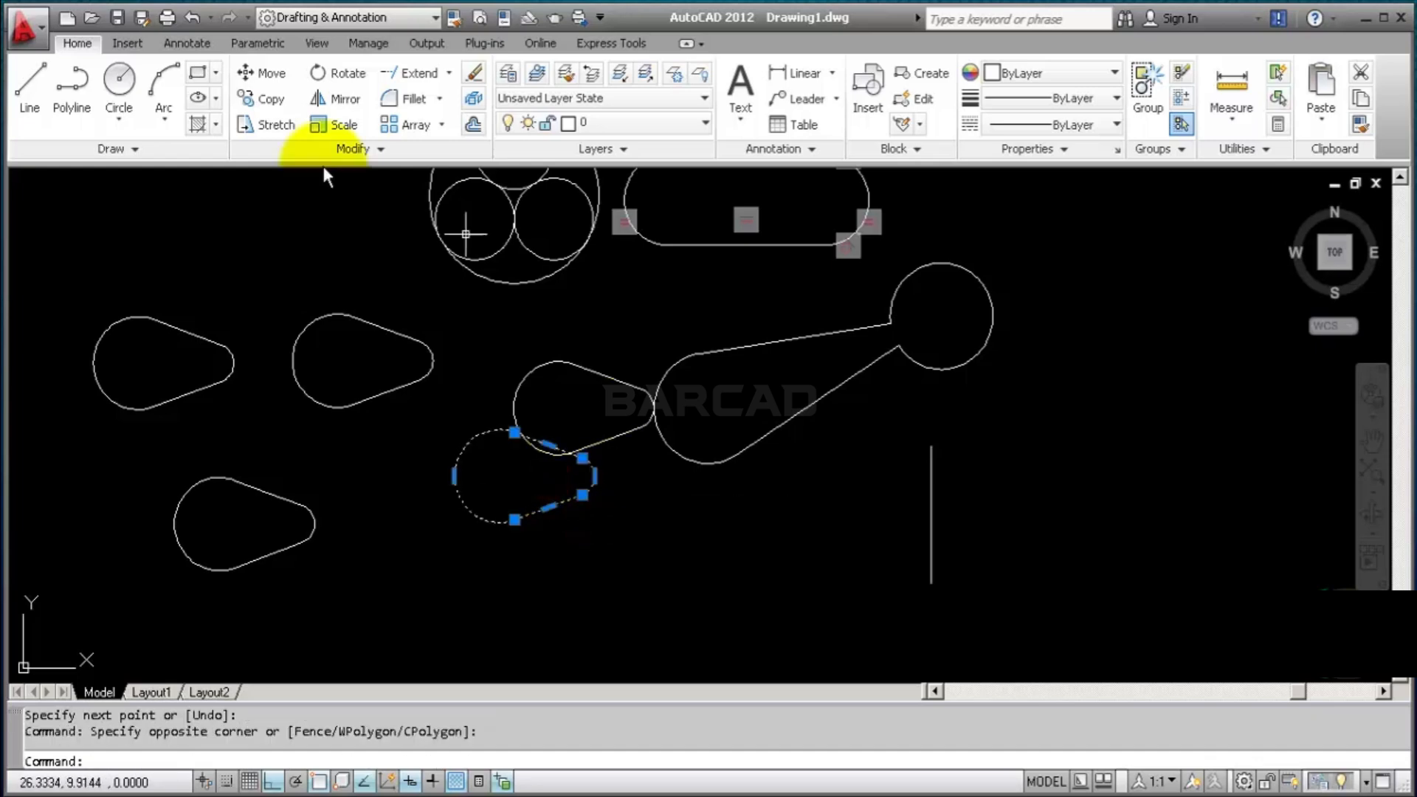
left_click(255, 100)
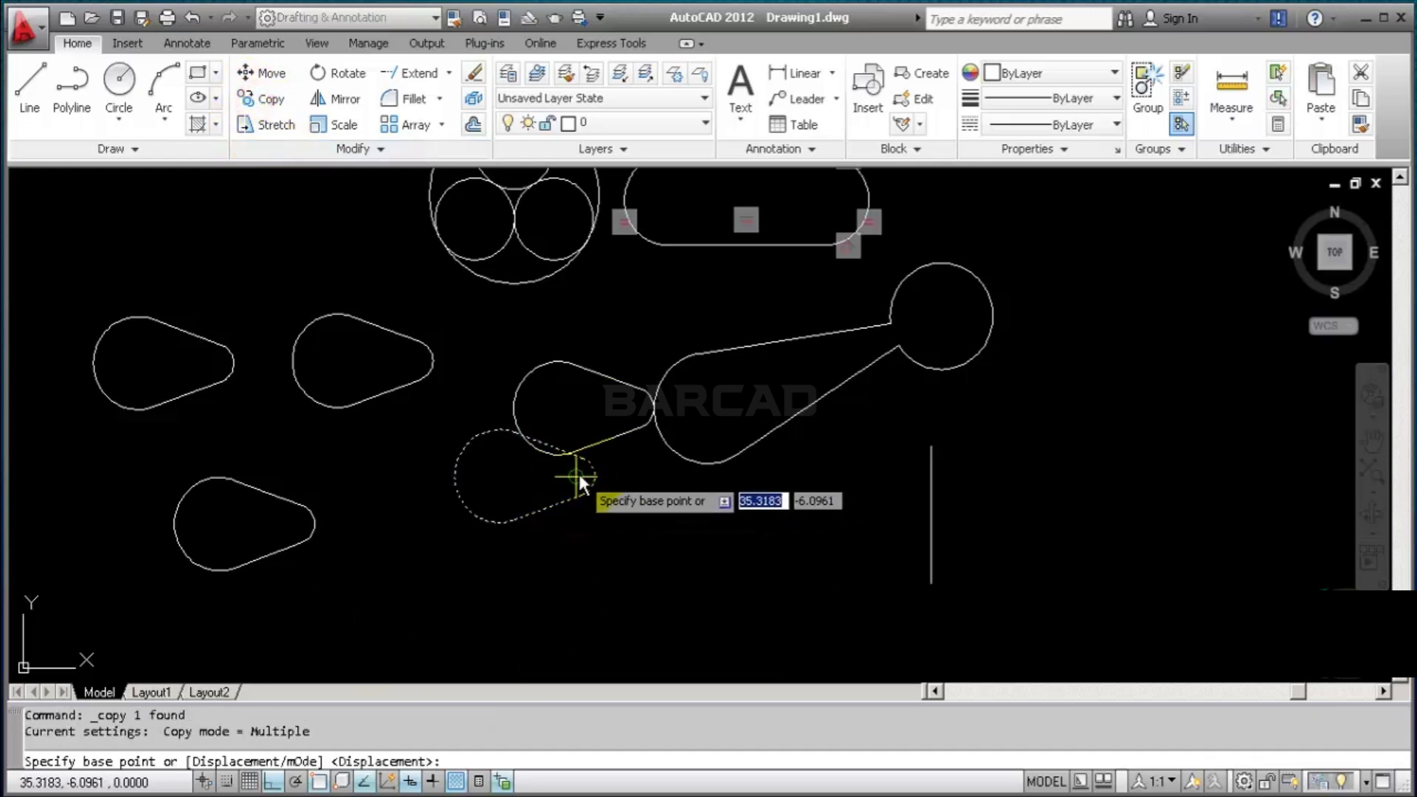
left_click(576, 477)
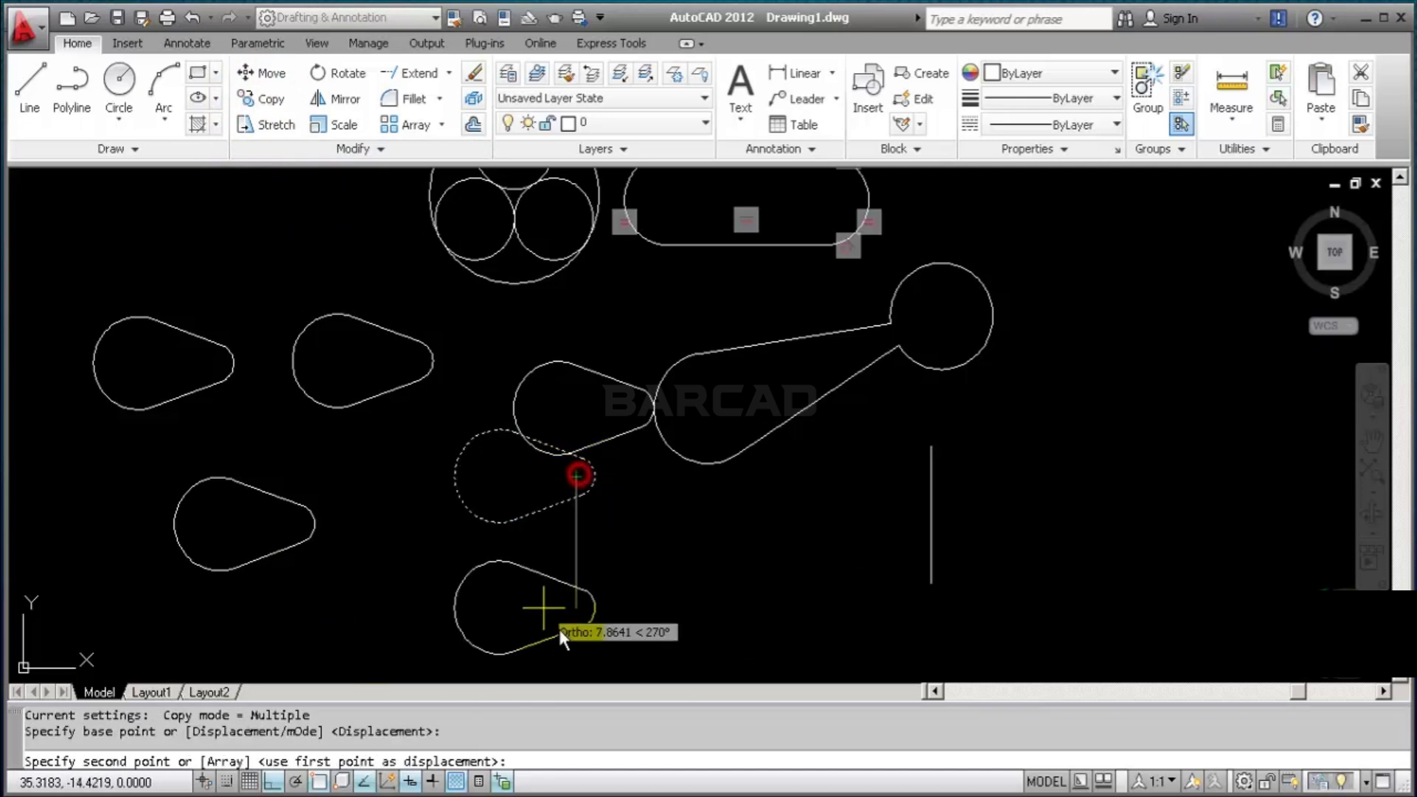
scroll(1003, 499, "up", 3)
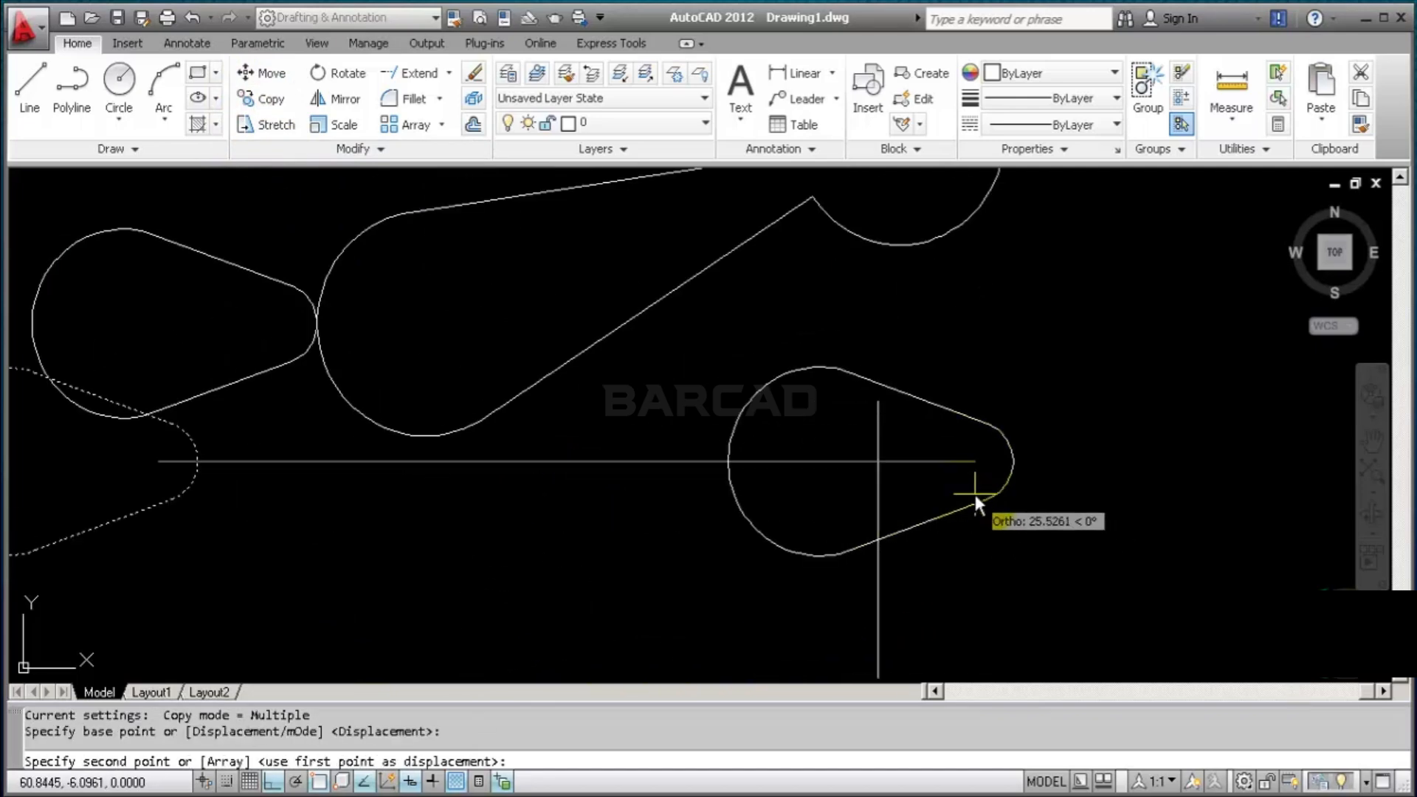
left_click(877, 405)
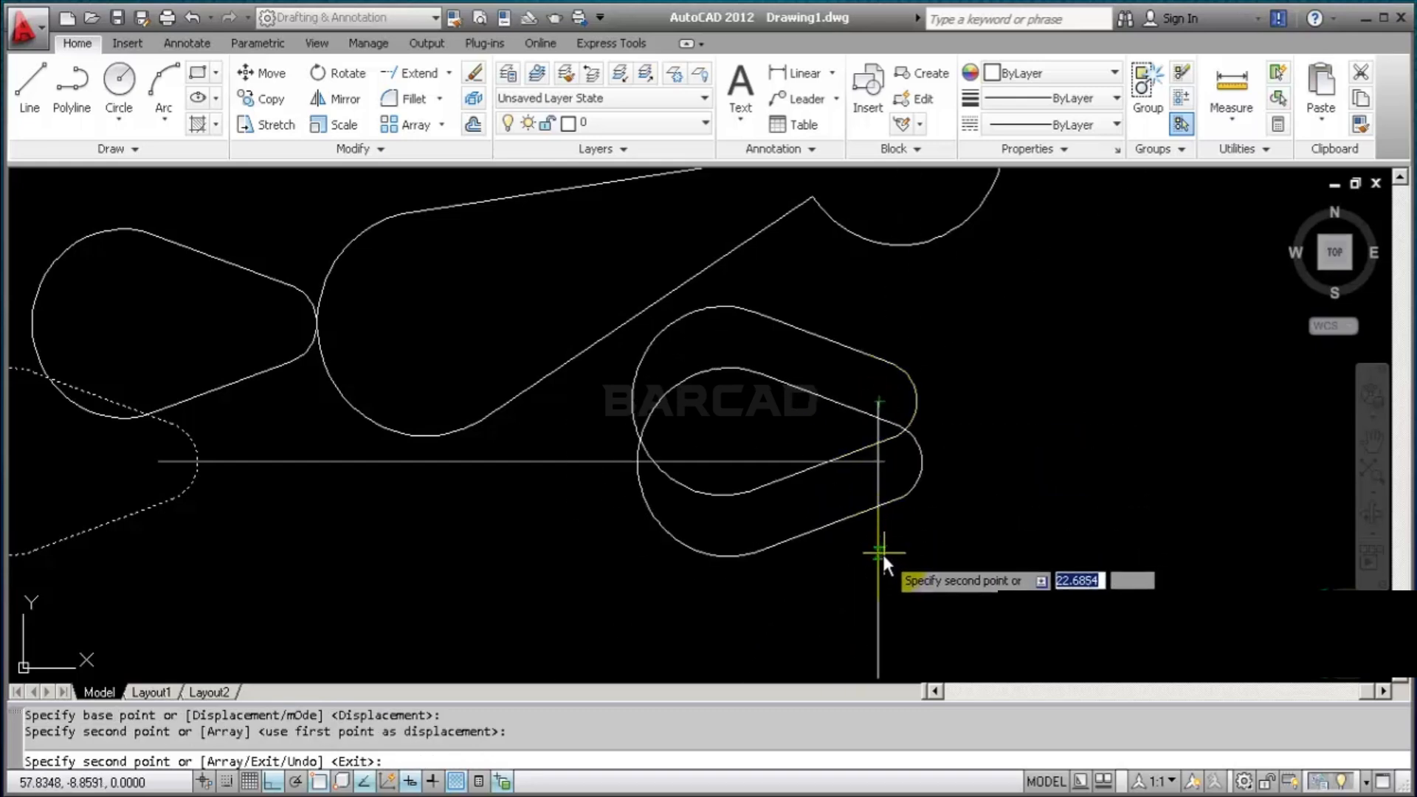
left_click(877, 677)
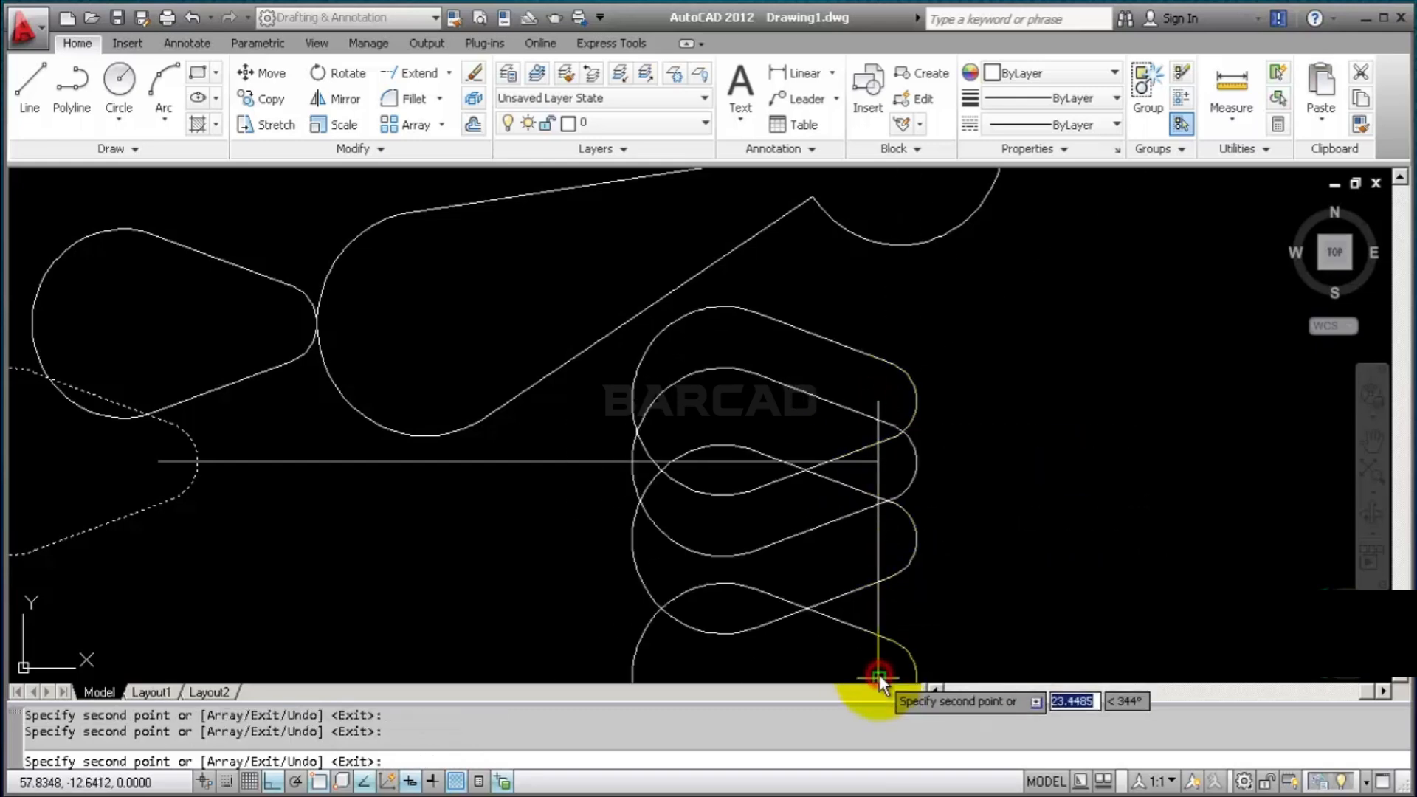
key("Return")
Copy the vertical line by its midpoint to the large arc's centre in the lower of the two overlapping teardrops
scroll(830, 526, "down", 2)
middle_click_drag(827, 519, 945, 517)
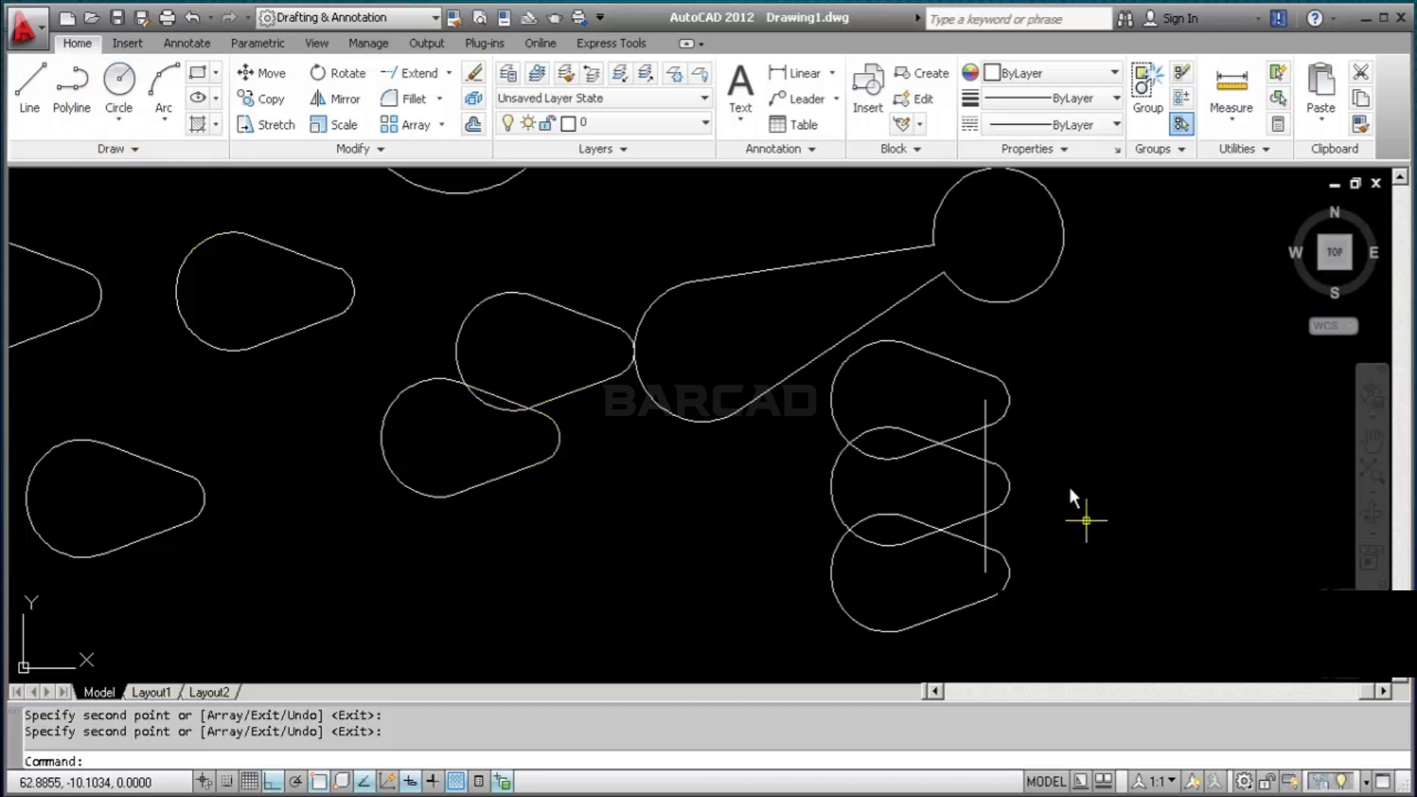
left_click(986, 476)
left_click(262, 99)
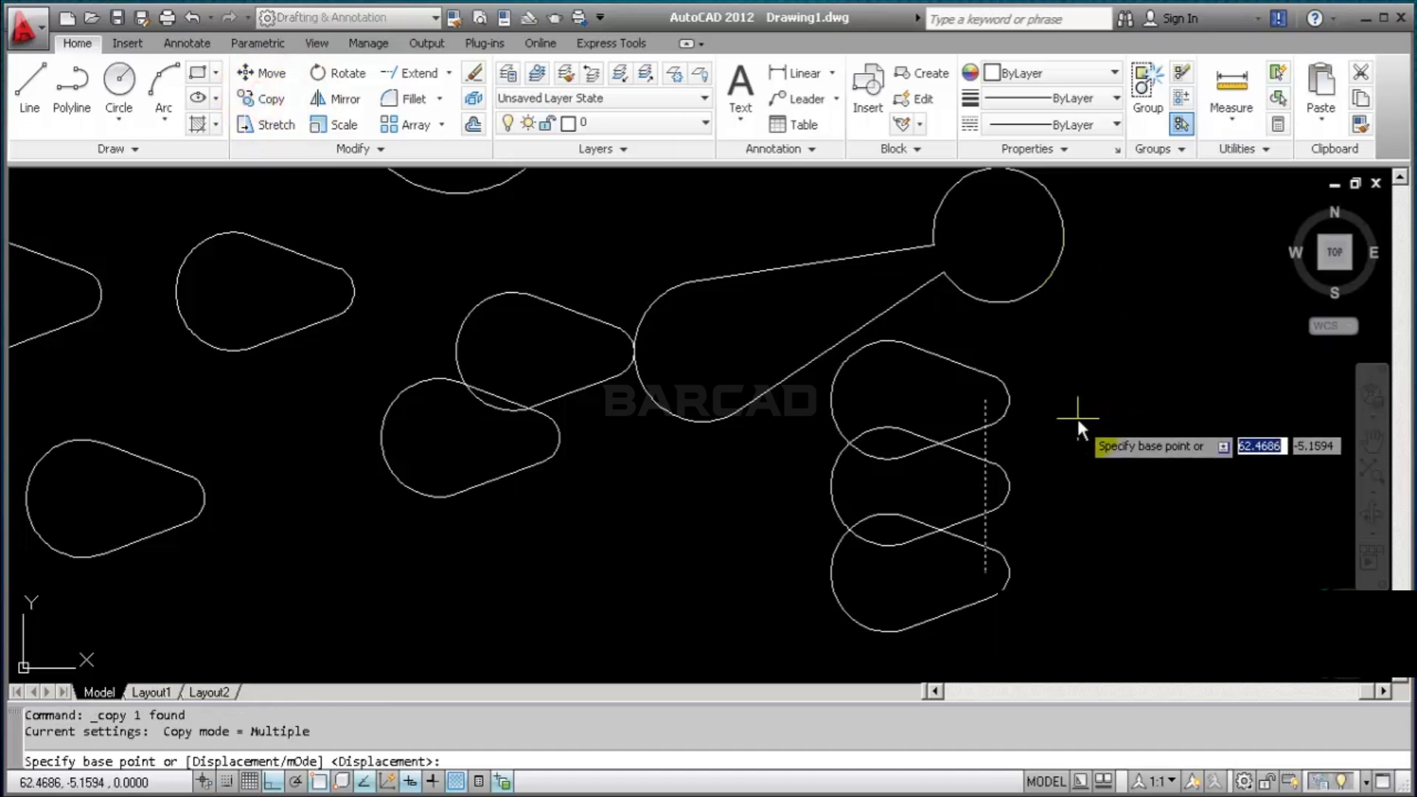
left_click(987, 483)
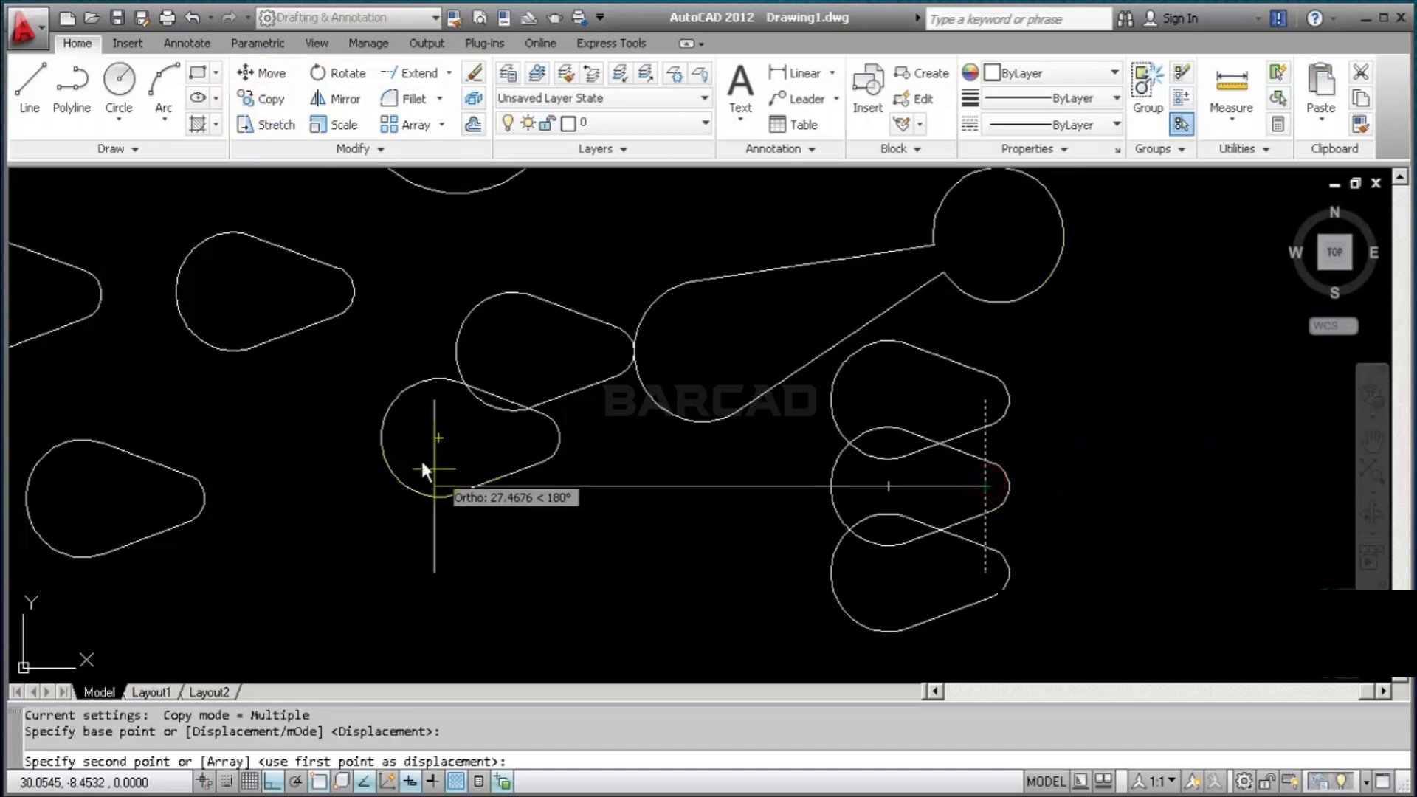
left_click(438, 438)
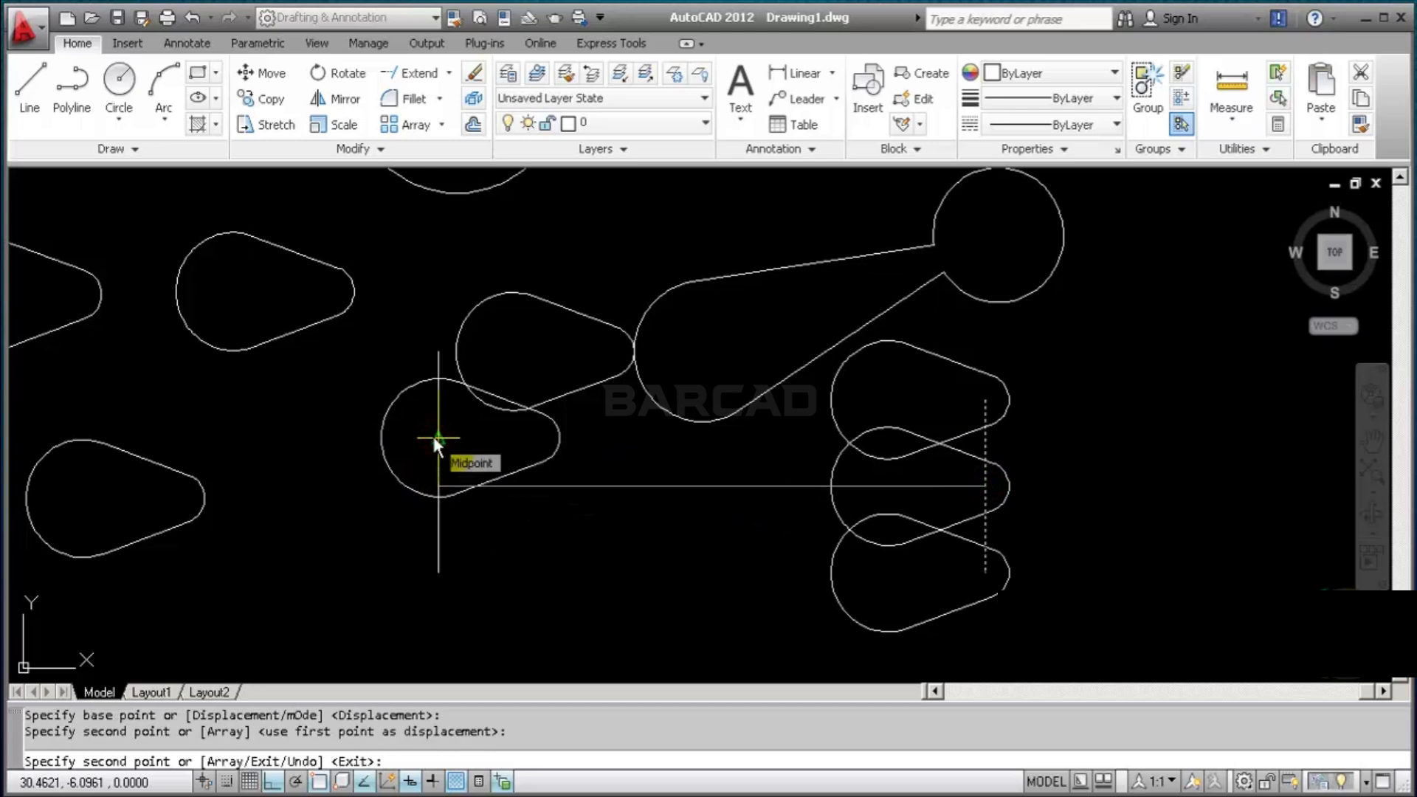
key("Return")
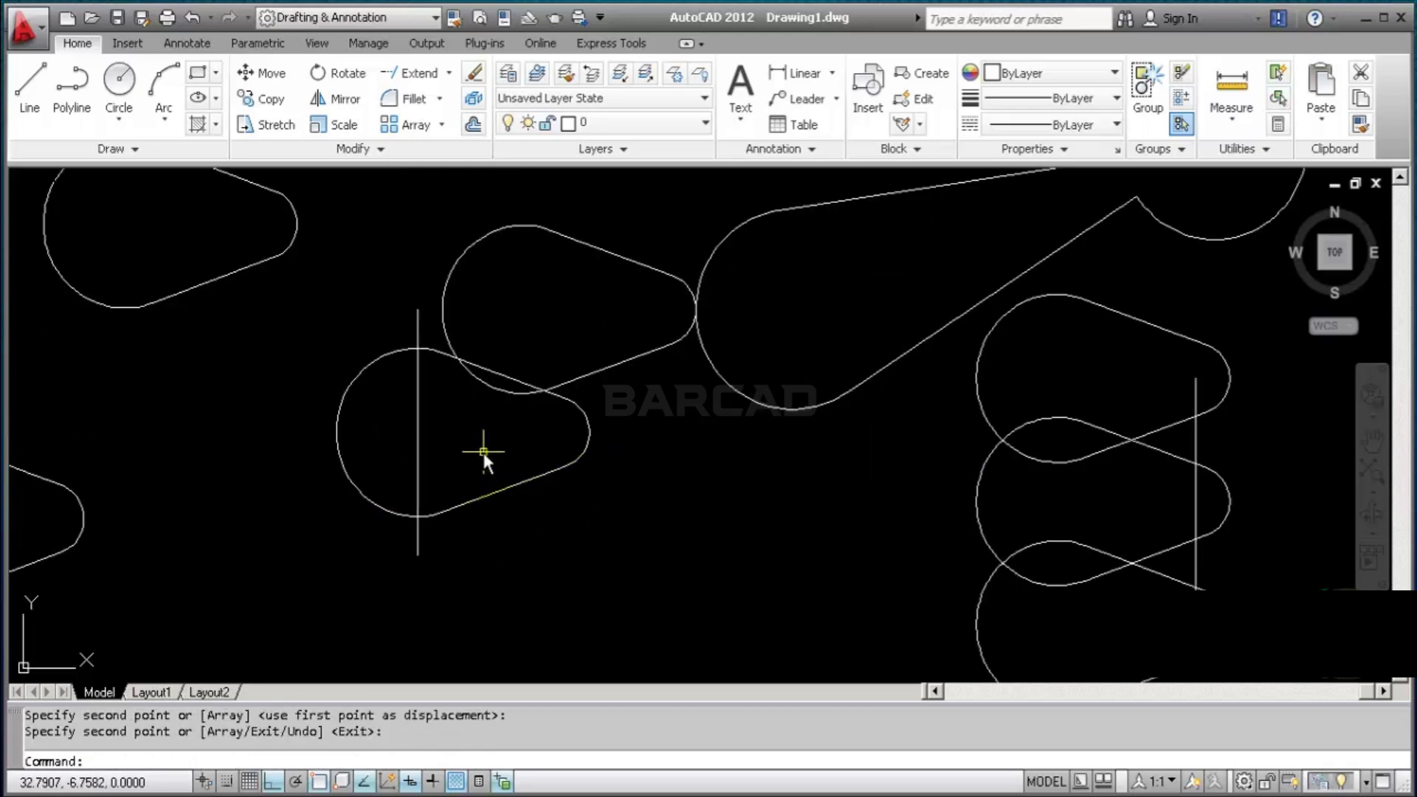
Copy the teardrop touching the large two-circle outline by its left quadrant to the vertical line's lower and upper endpoints
left_click(415, 304)
left_click(654, 373)
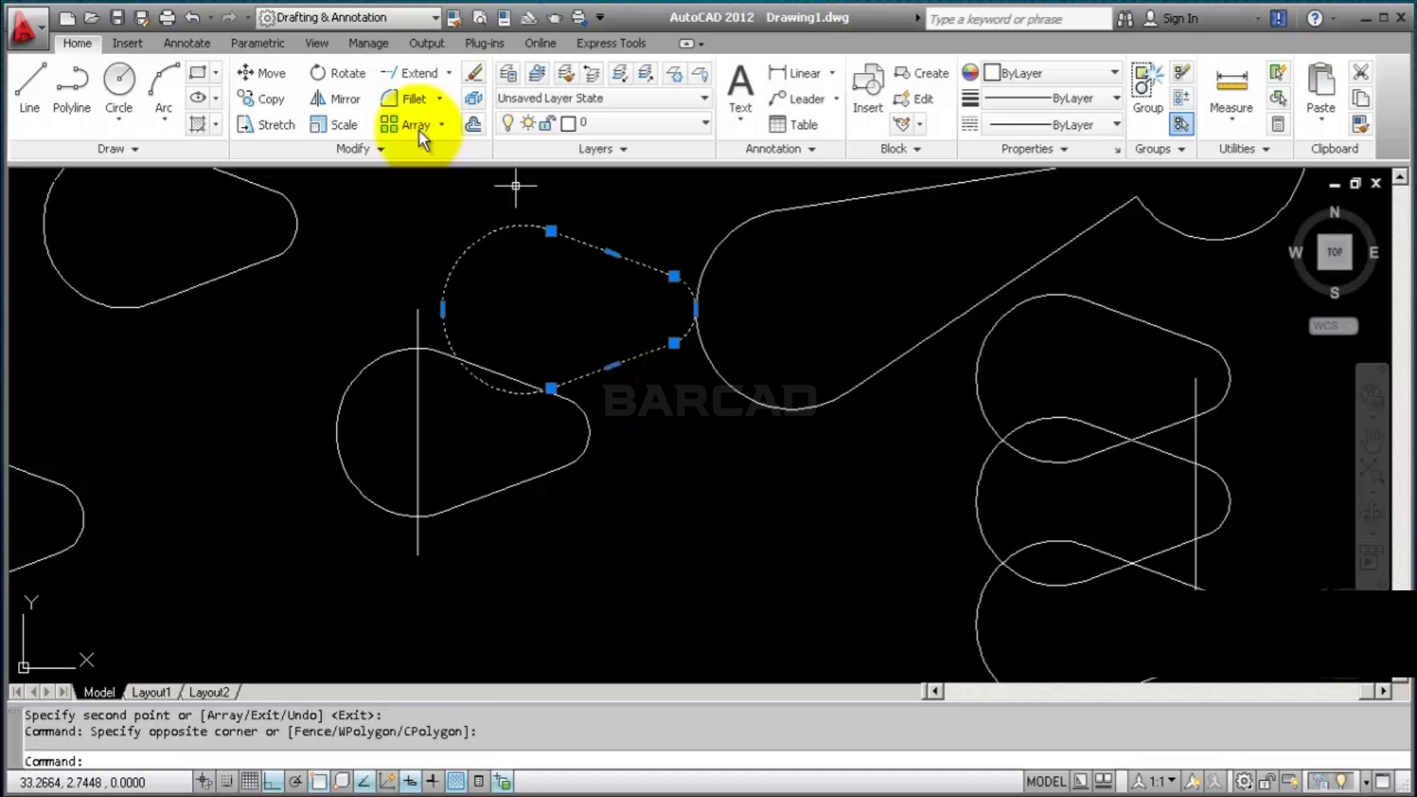
left_click(260, 101)
left_click(441, 307)
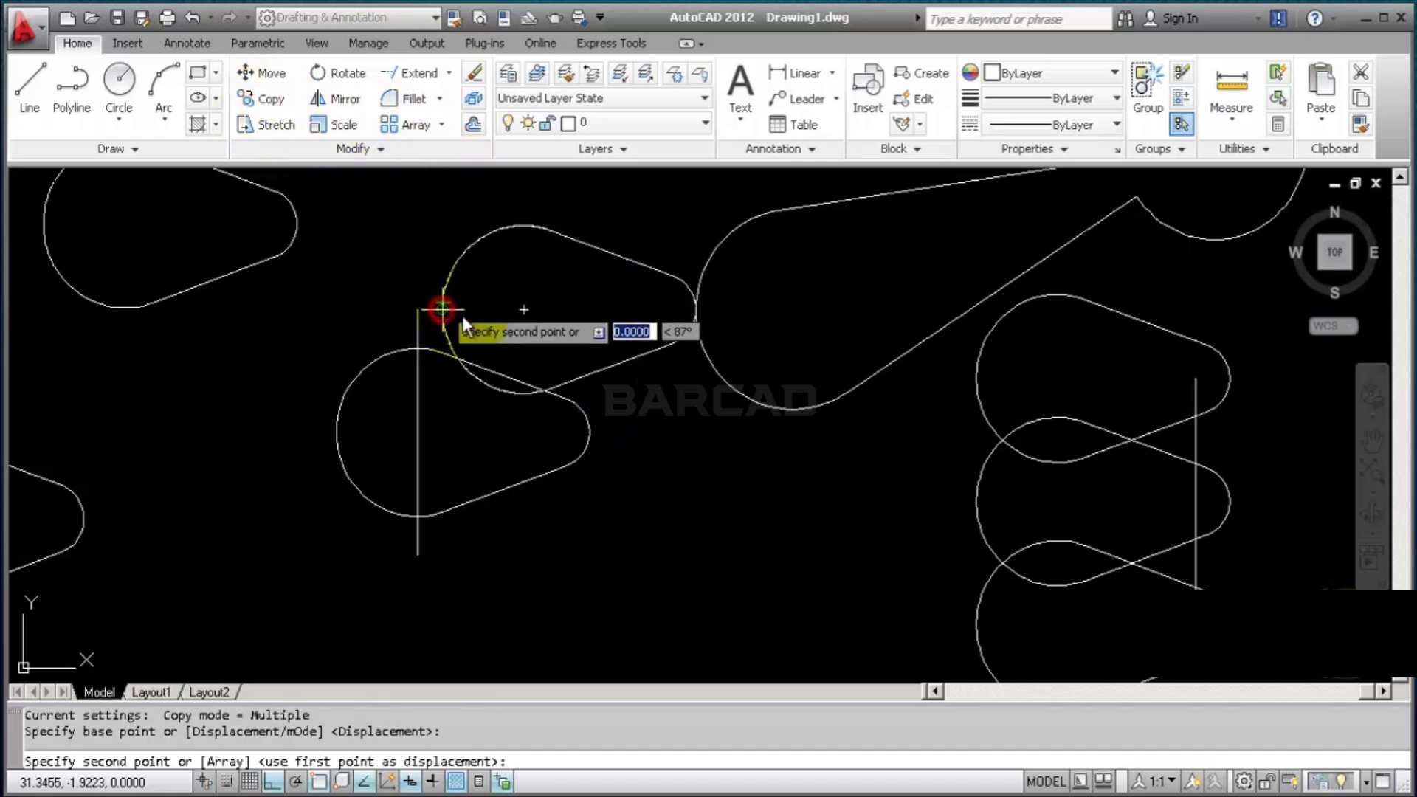
left_click(418, 555)
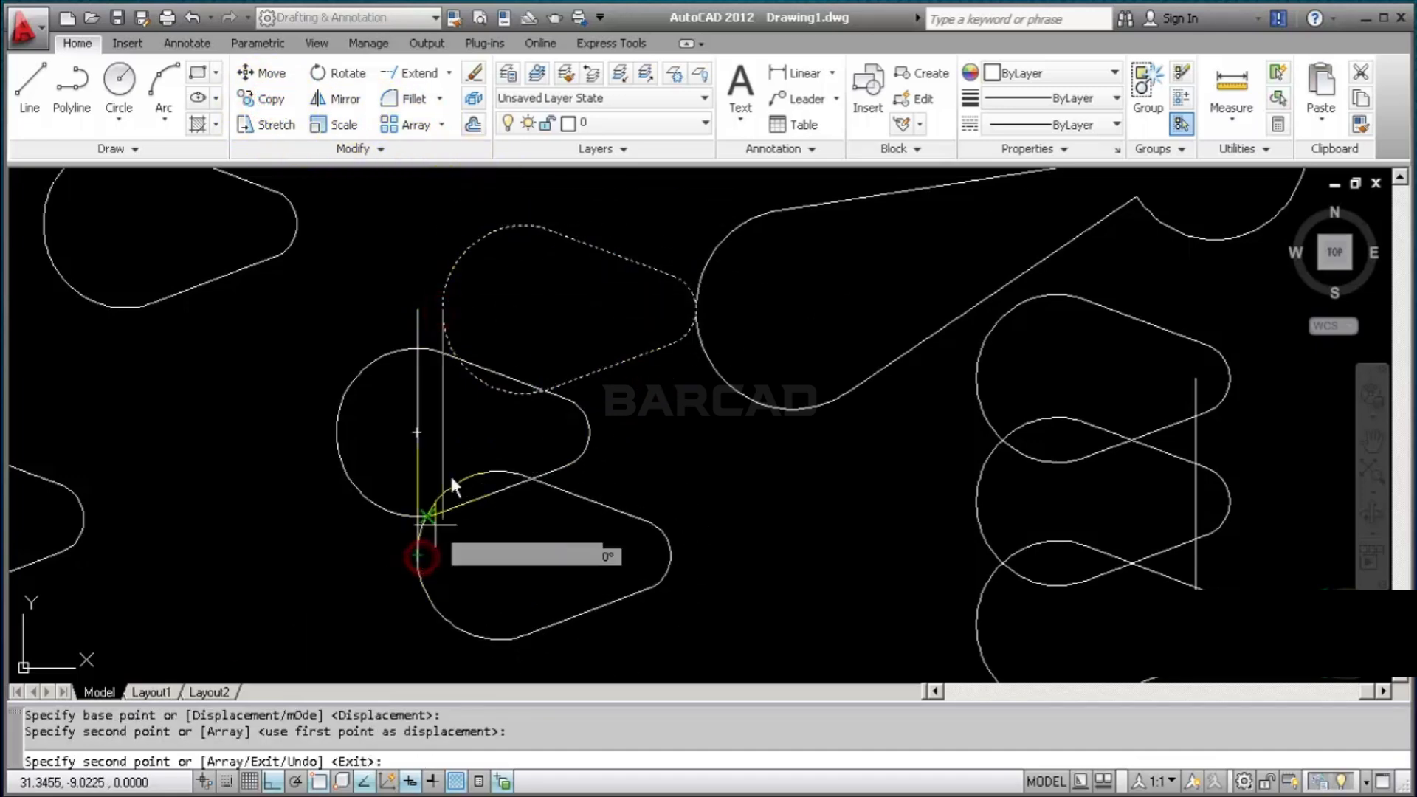
left_click(417, 308)
key("Return")
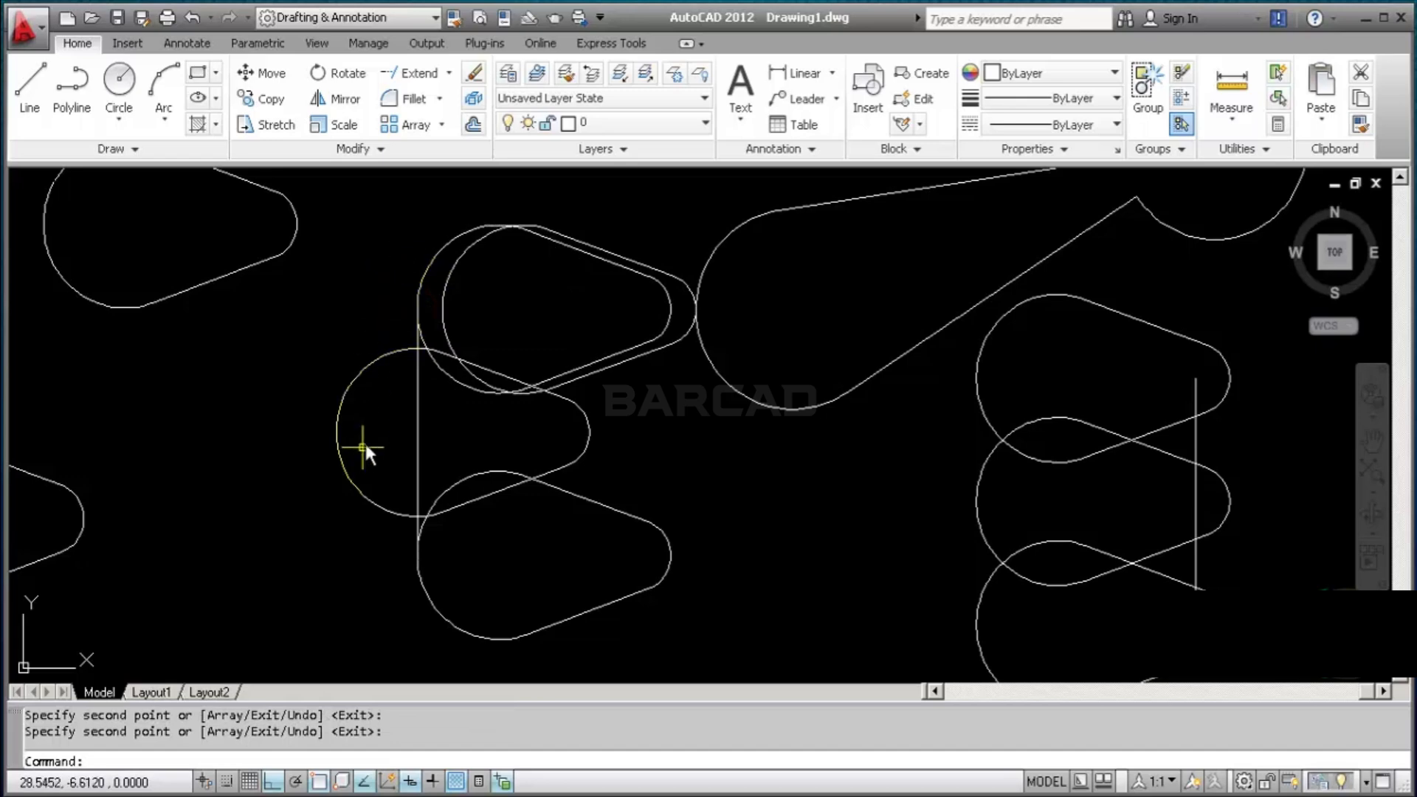
Delete the original teardrop touching the large outline and the teardrop centred on the vertical line
left_click(668, 344)
key("Delete")
left_click(386, 420)
left_click(322, 430)
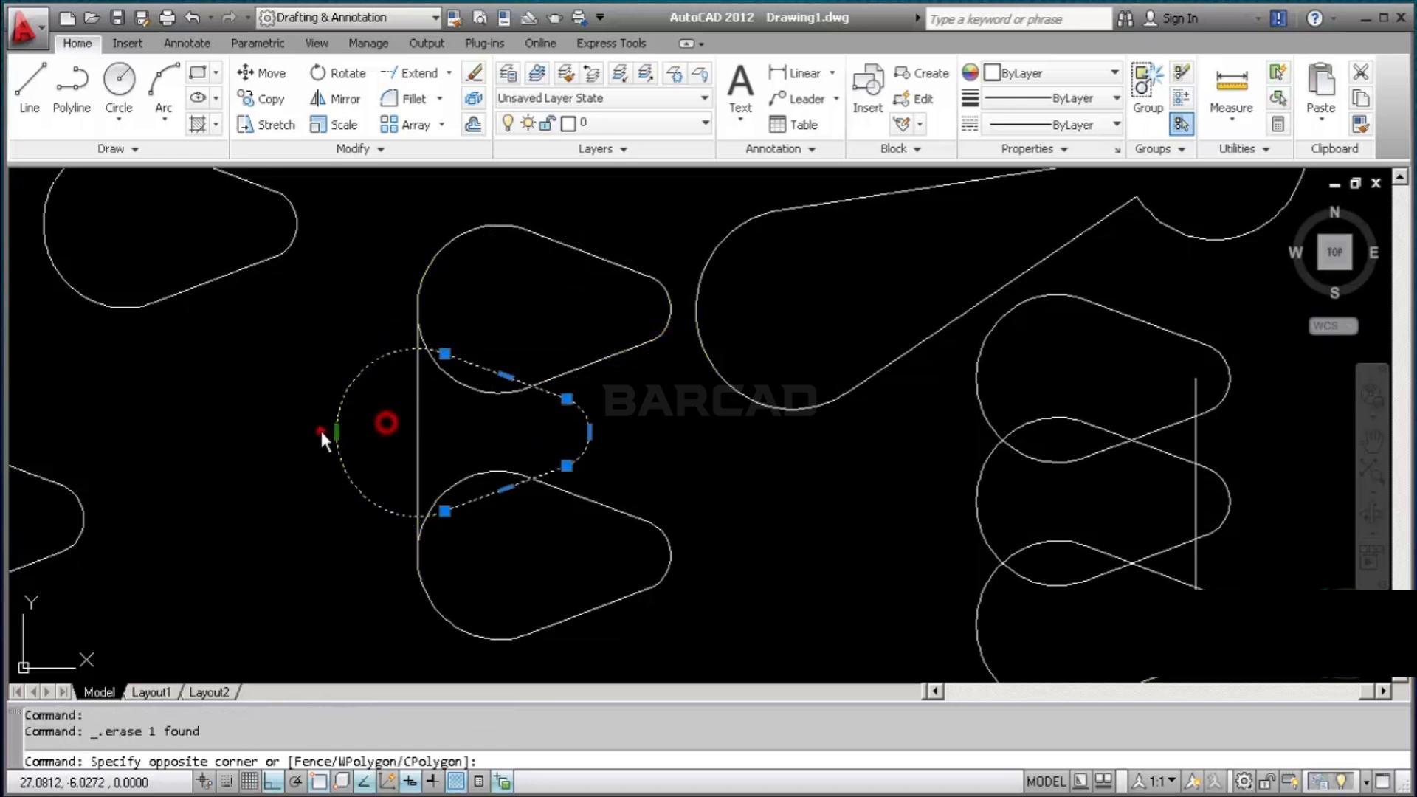
key("Delete")
Draw a circle with a radius of about 3.99 in the empty area below the teardrops
scroll(639, 375, "down", 2)
scroll(614, 370, "down", 2)
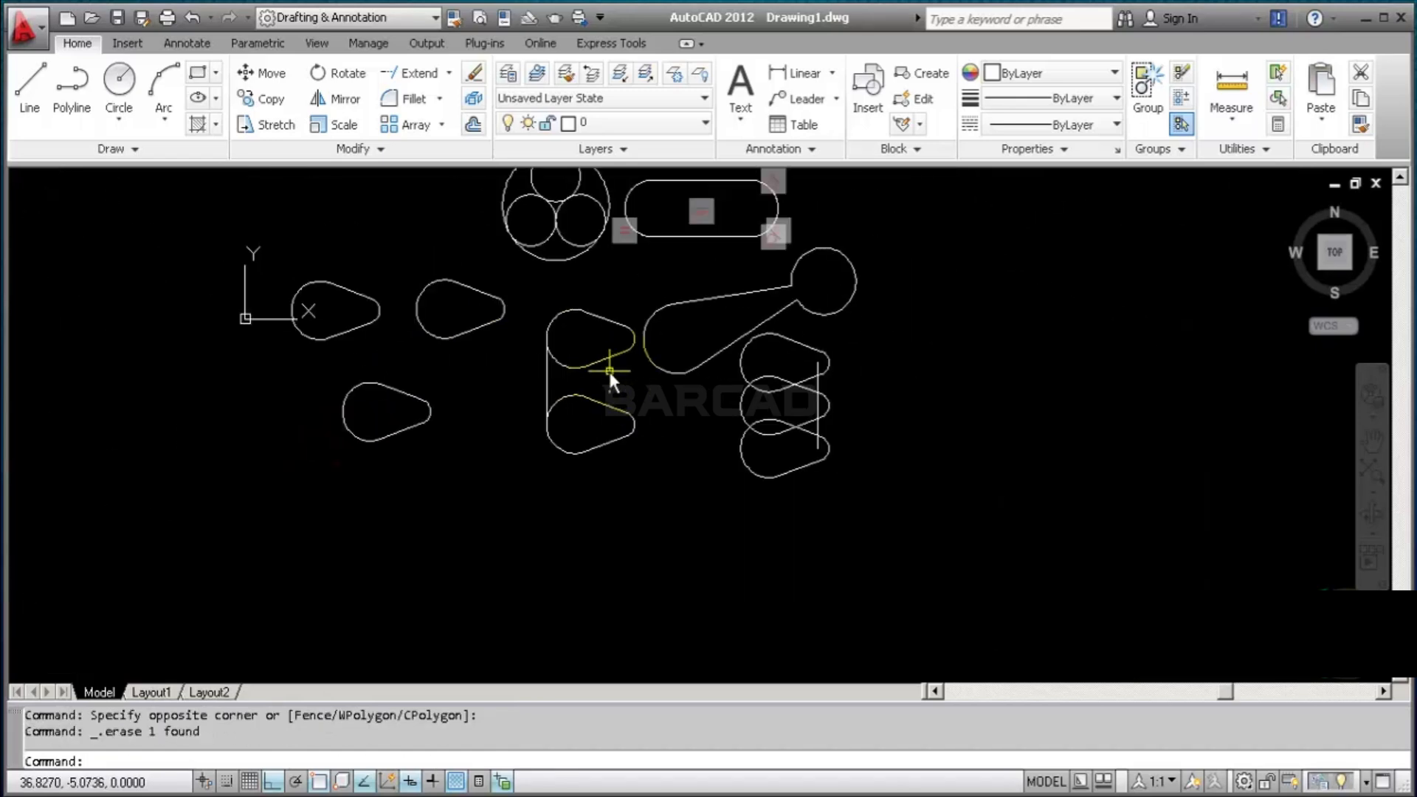
scroll(608, 370, "up", 1)
middle_click_drag(609, 371, 659, 365)
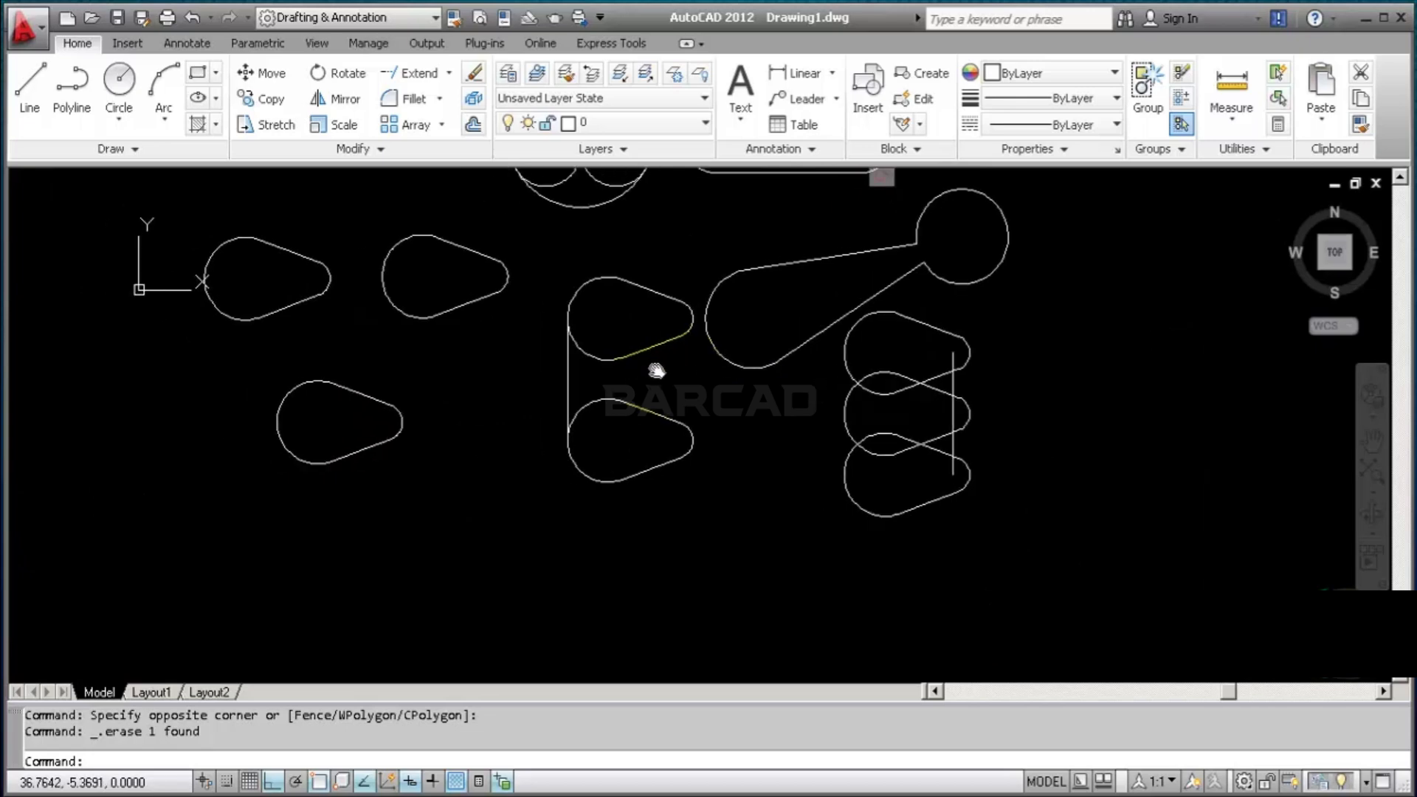
left_click(118, 79)
left_click(439, 546)
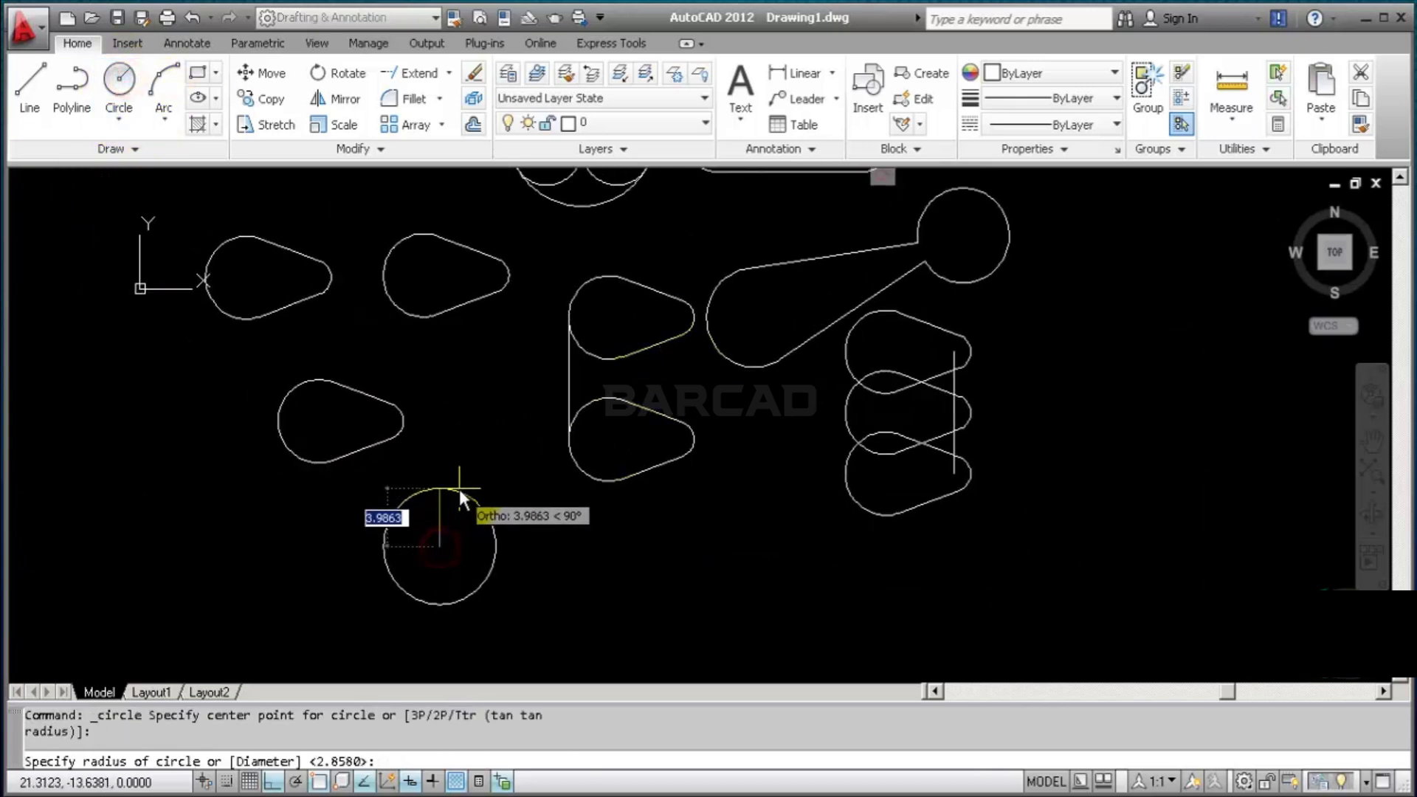
left_click(459, 489)
Delete the two teardrops attached to the ends of the vertical line above the circle
scroll(472, 593, "up", 1)
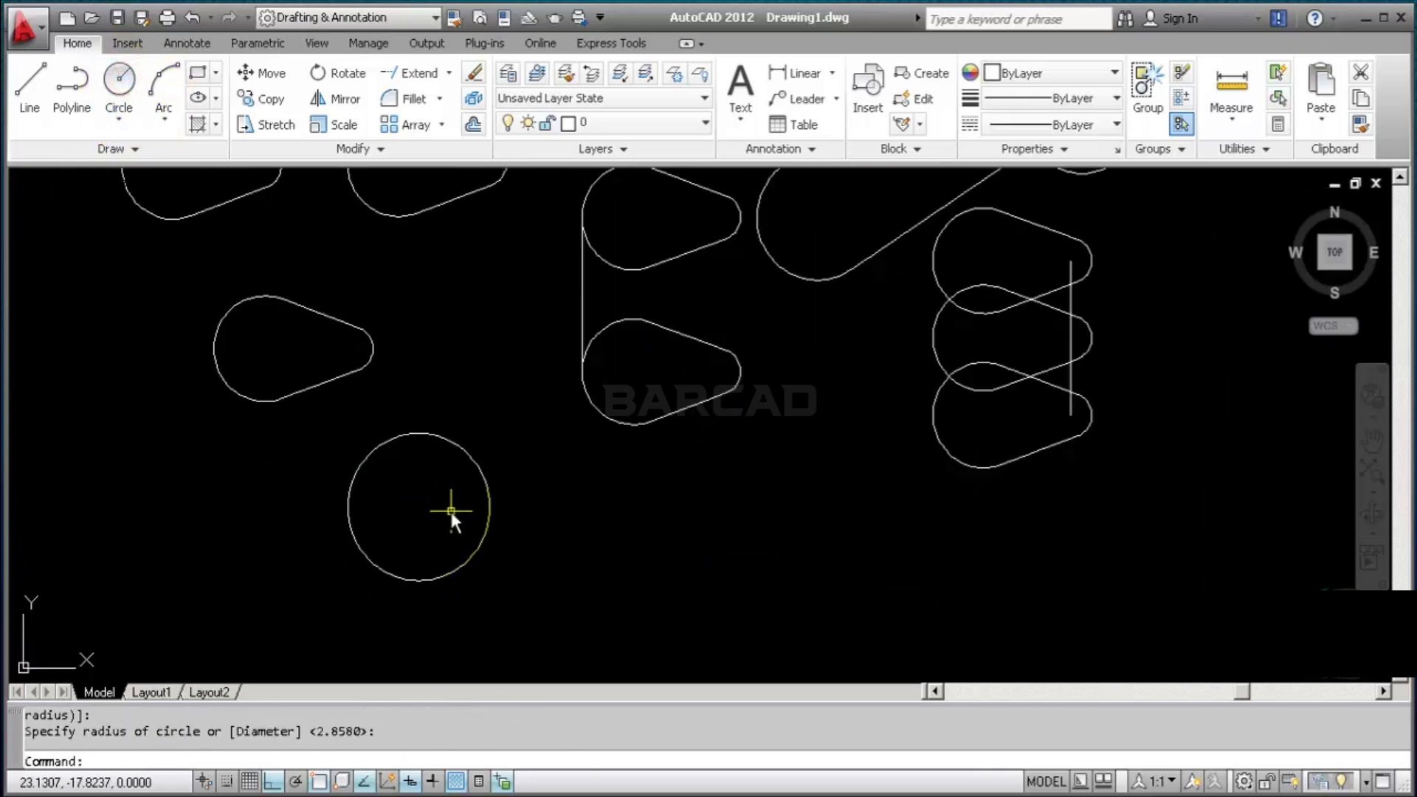
left_click(649, 245)
left_click(634, 353)
key("Delete")
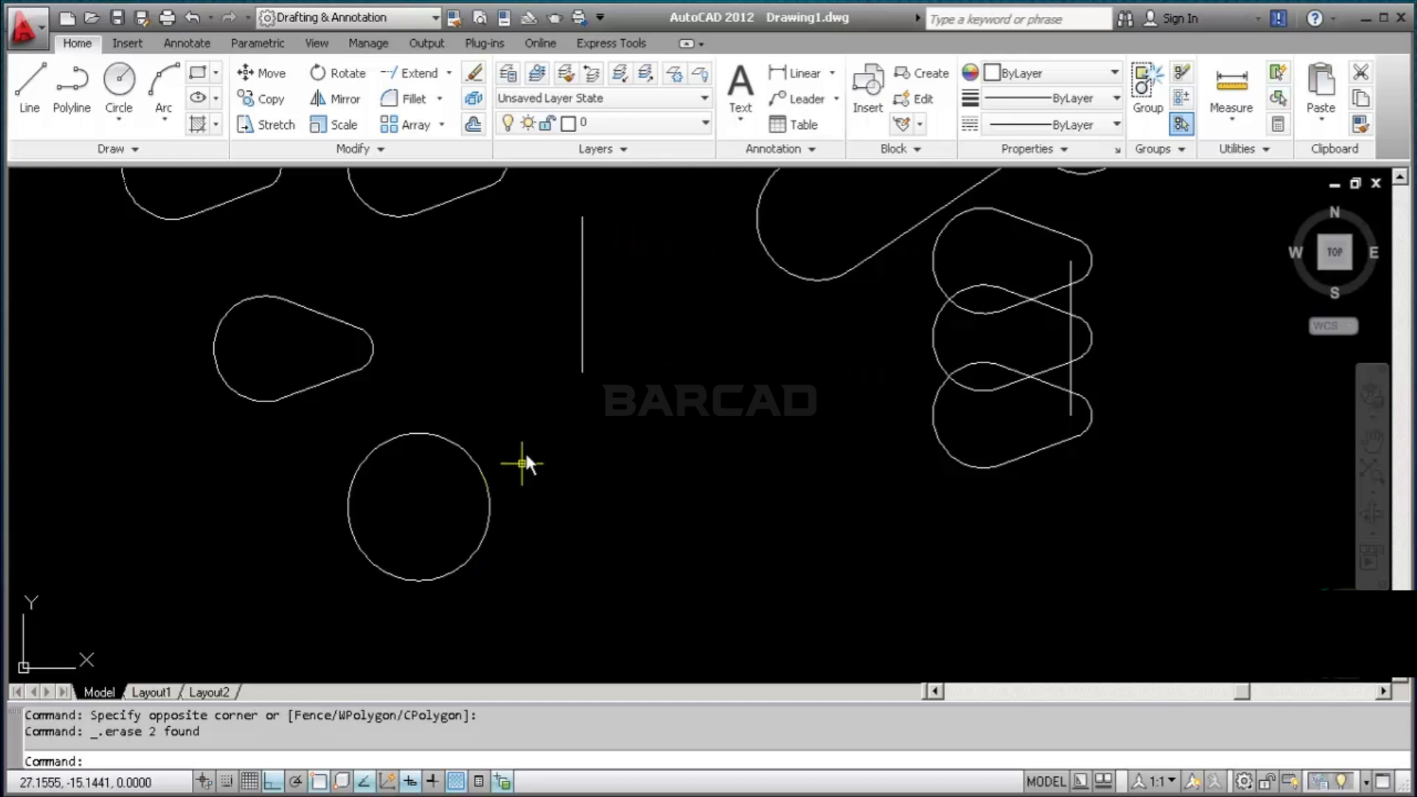
Copy the freed vertical line by its upper endpoint to the new circle's bottom quadrant
left_click(585, 310)
left_click(547, 321)
left_click(255, 98)
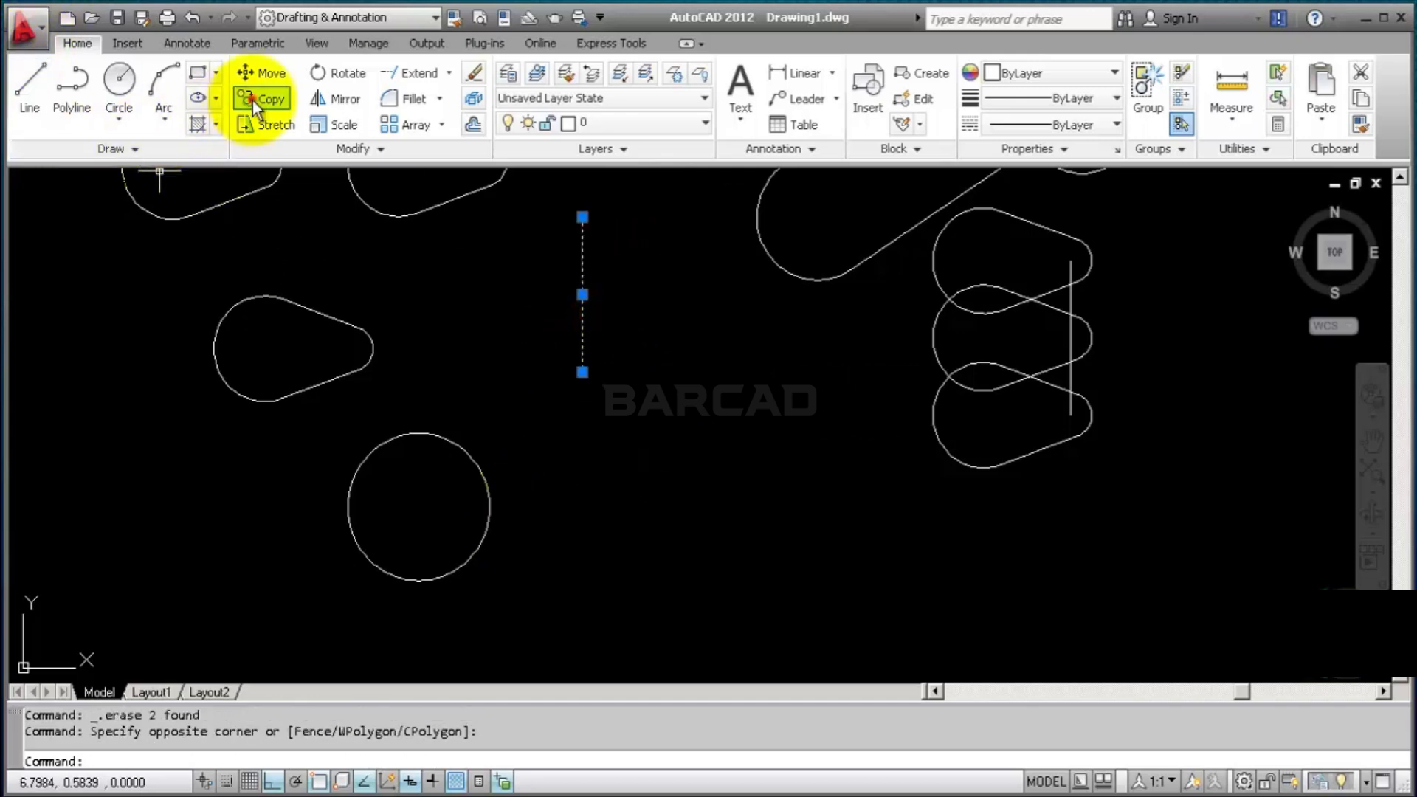
left_click(582, 219)
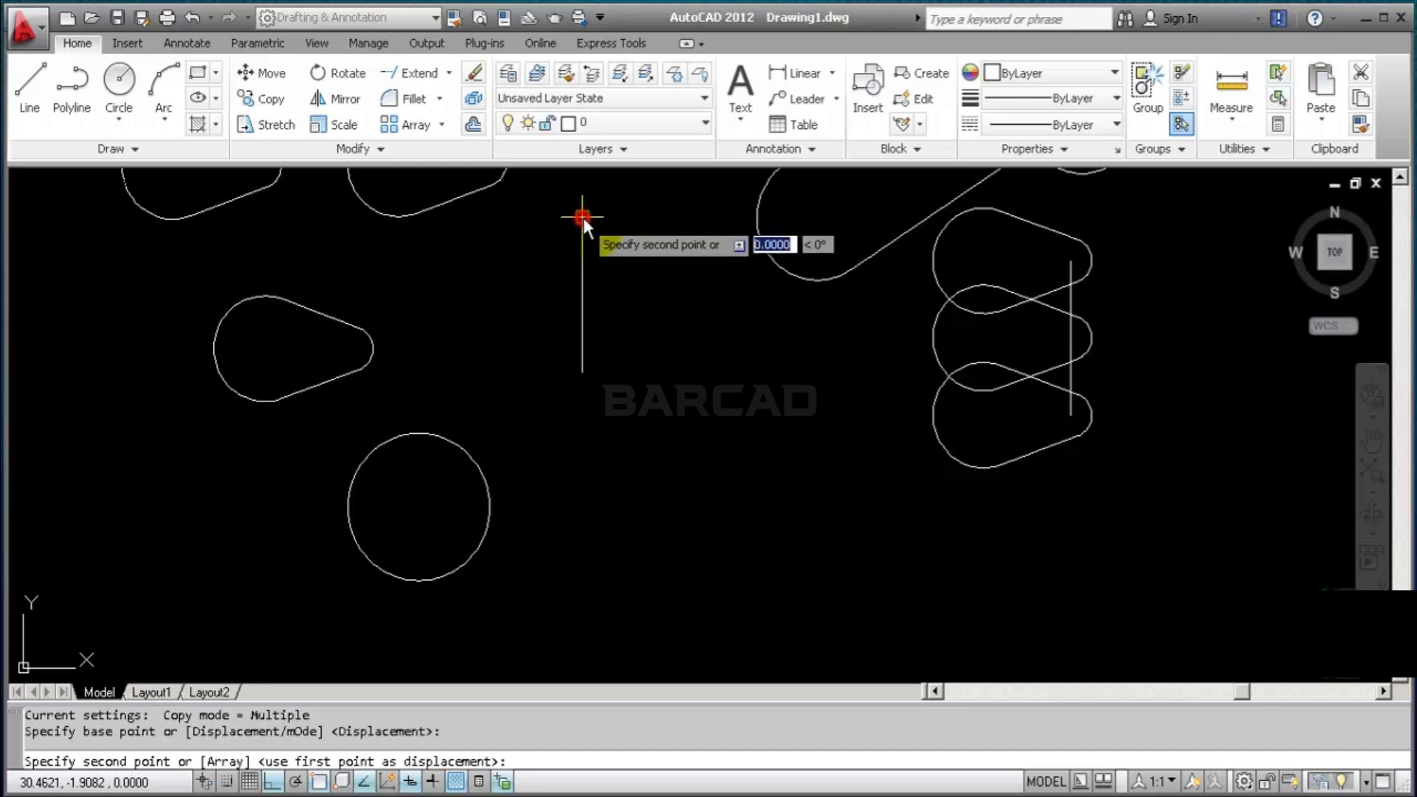
left_click(418, 579)
key("Return")
Copy the circle by its top quadrant to the lower endpoint of the line hanging beneath it
scroll(580, 429, "down", 3)
scroll(507, 541, "up", 4)
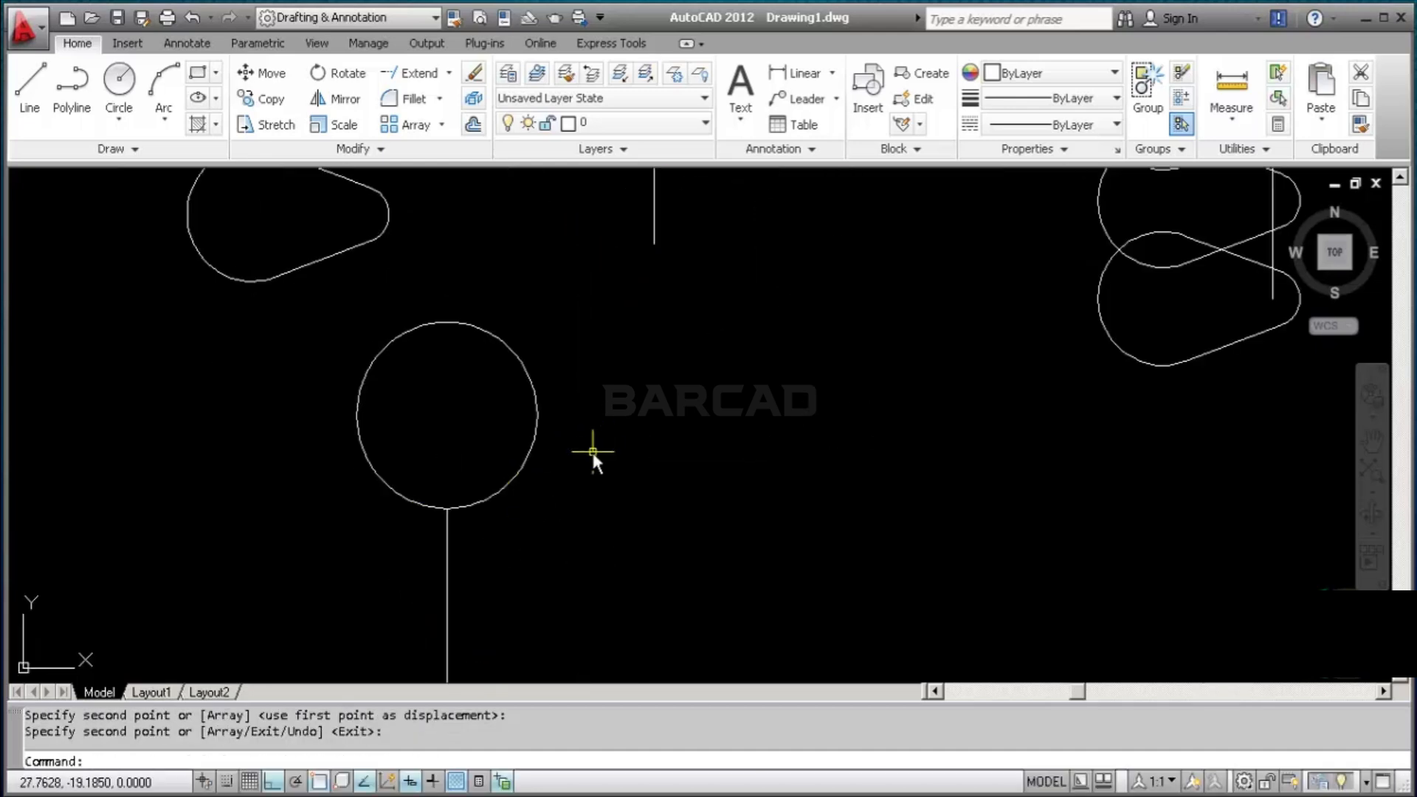
scroll(591, 453, "down", 2)
left_click(544, 350)
left_click(496, 408)
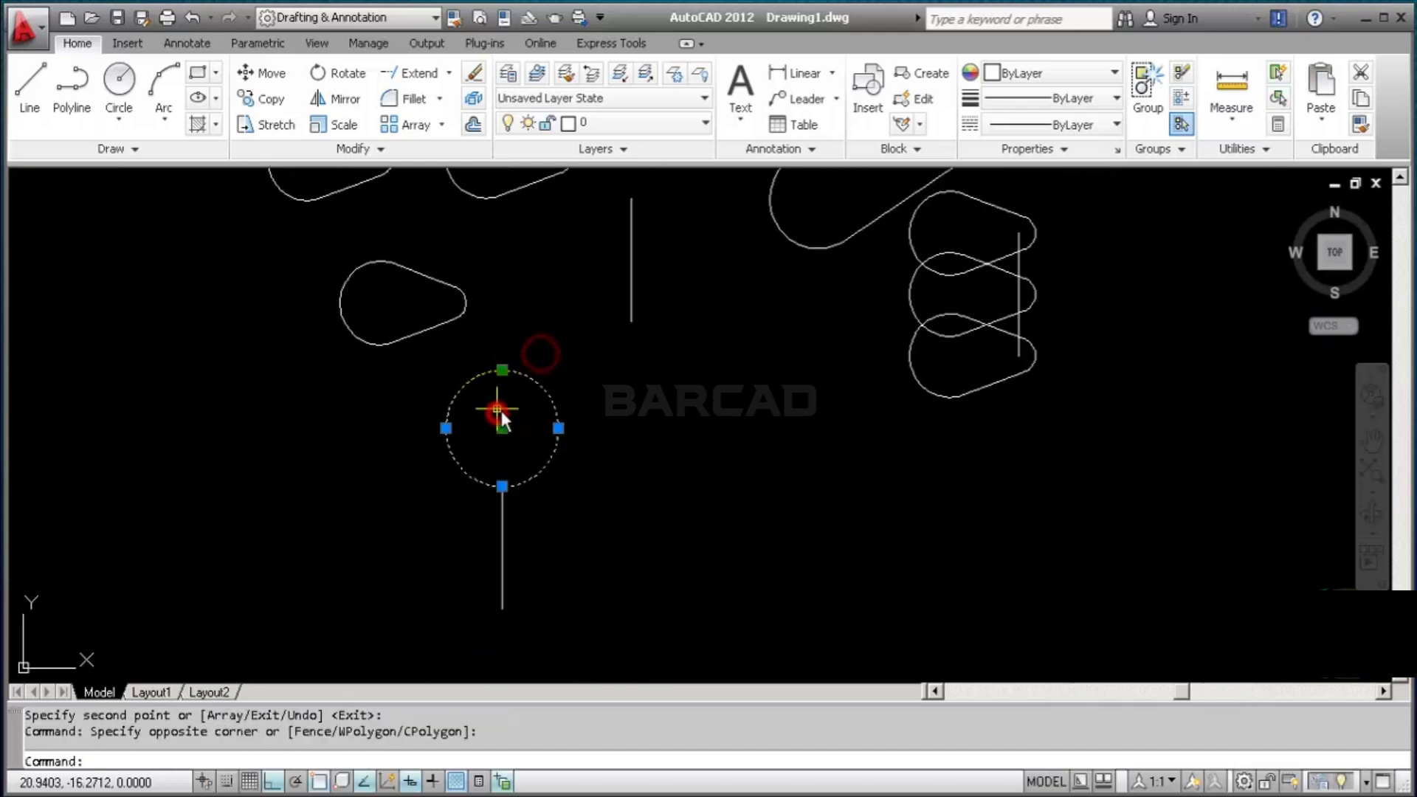
left_click(263, 99)
left_click(502, 370)
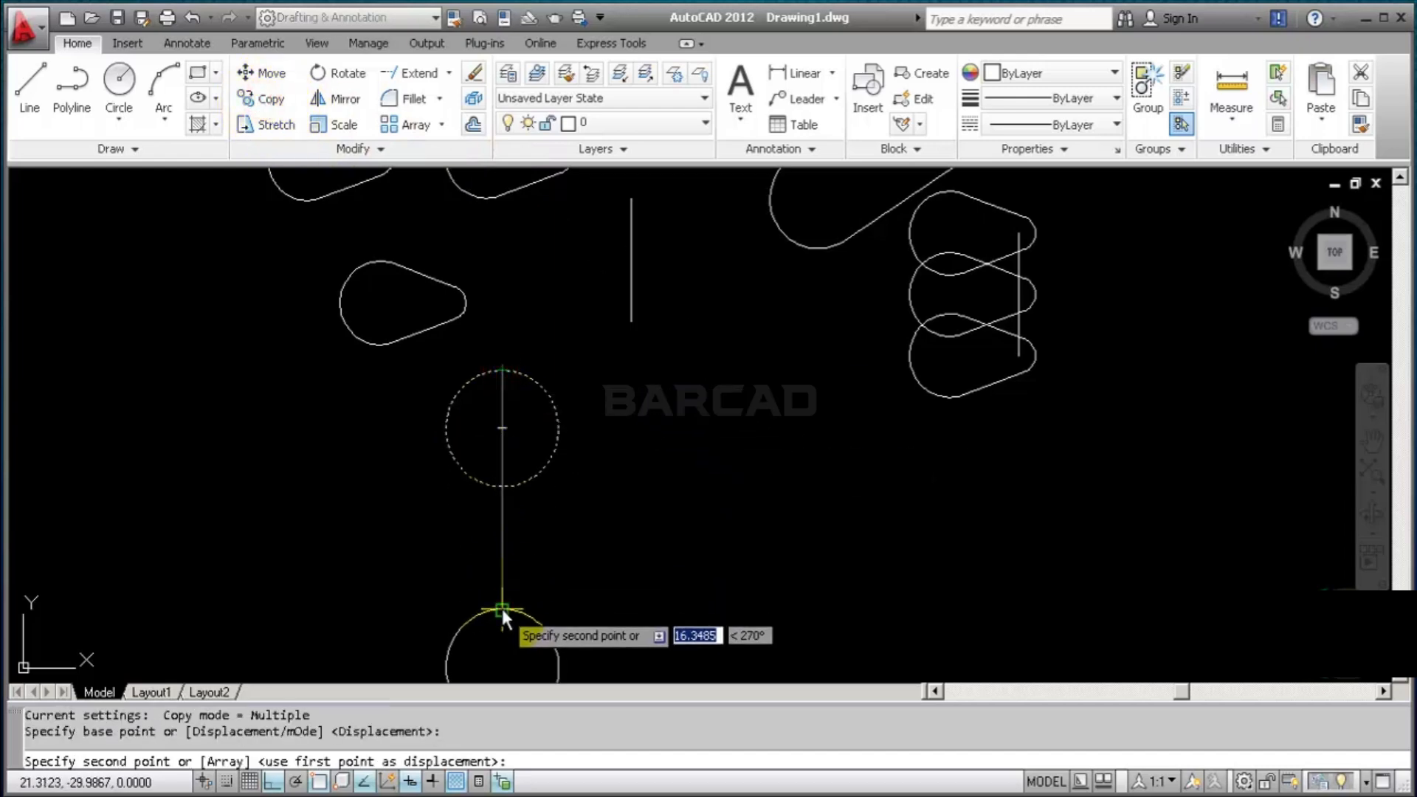
left_click(502, 608)
key("Return")
Copy the teardrop above the upper circle by its right quadrant to the left quadrants of both circles
mouse_move(579, 579)
middle_mouse_down()
mouse_move(632, 443)
mouse_move(689, 420)
mouse_move(568, 498)
middle_mouse_up()
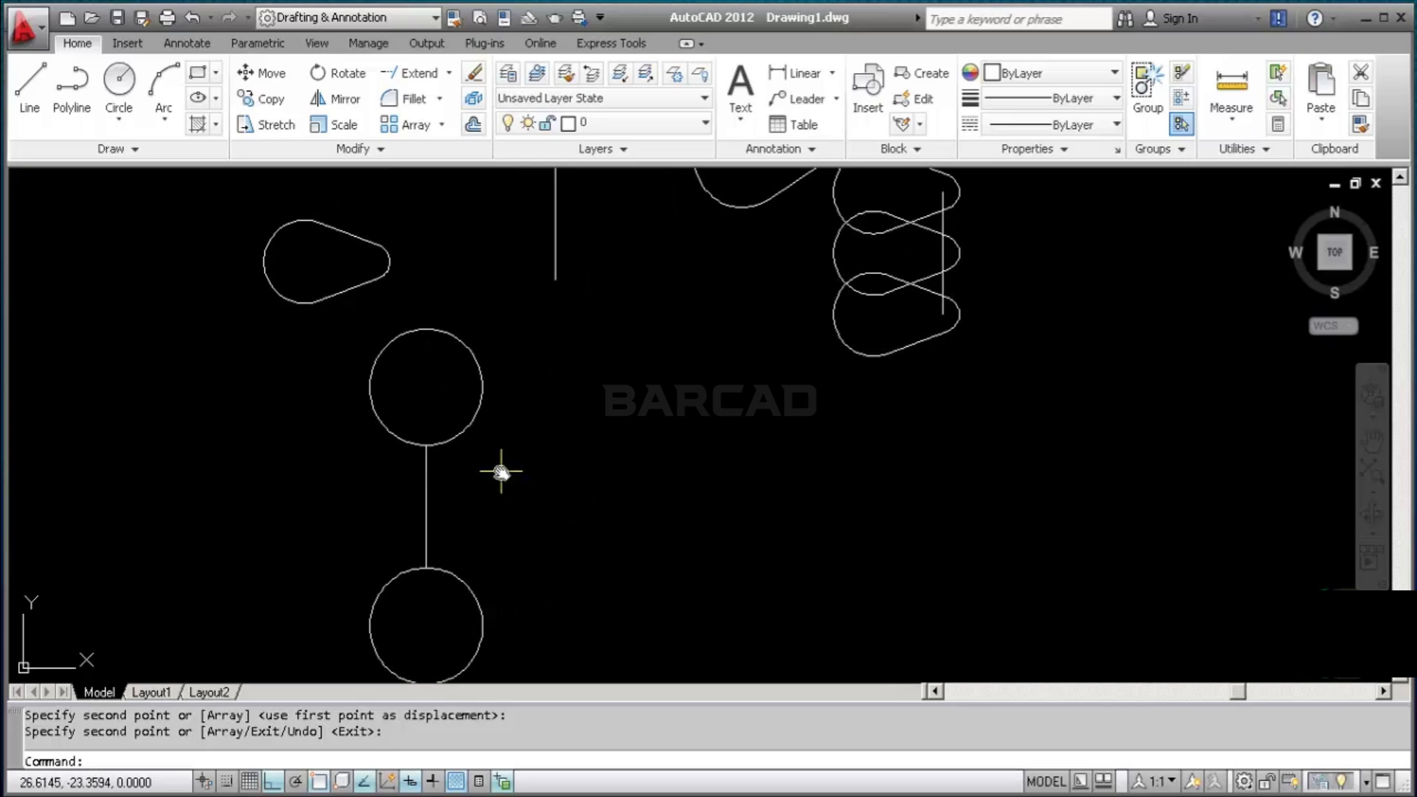
left_click(383, 221)
left_click(306, 264)
left_click(263, 98)
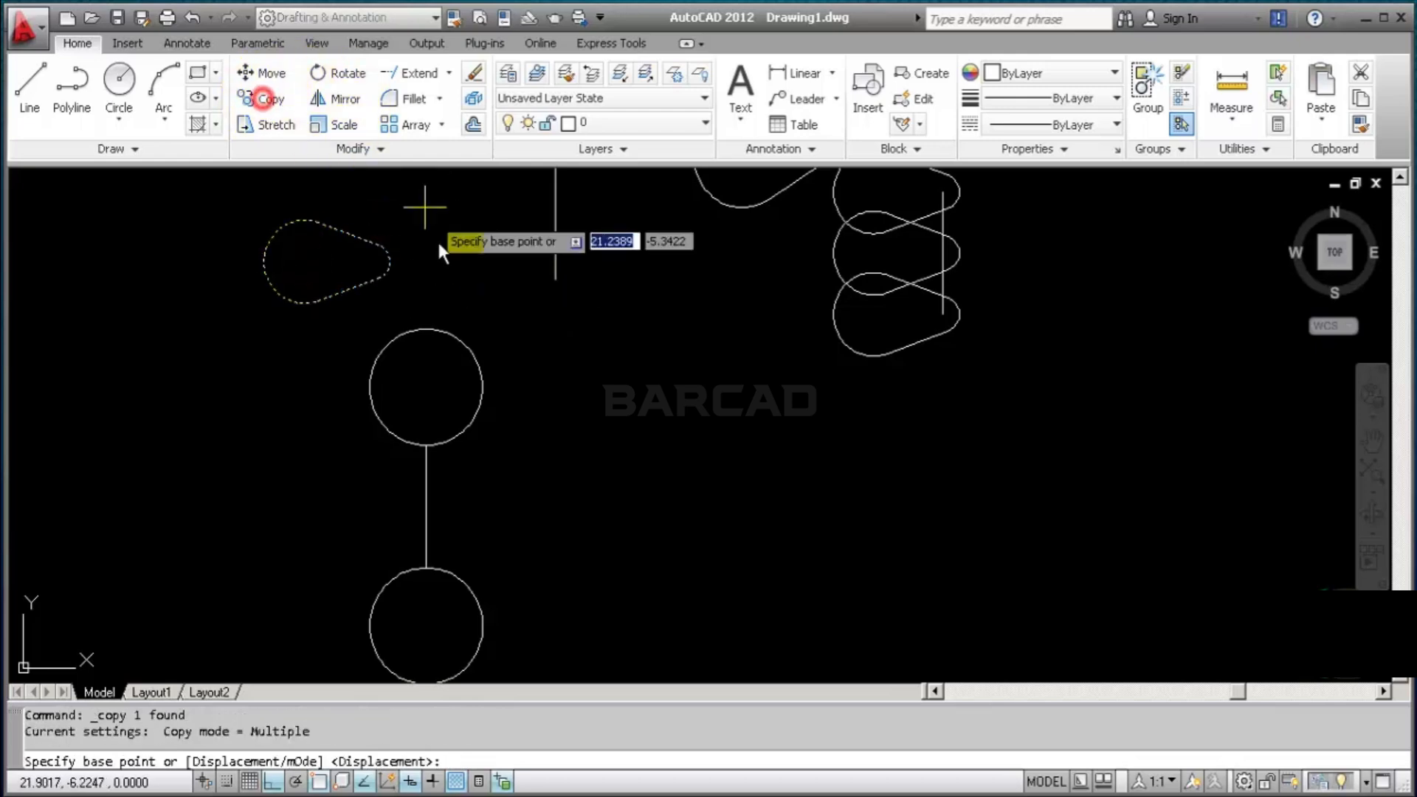
left_click(389, 261)
left_click(367, 385)
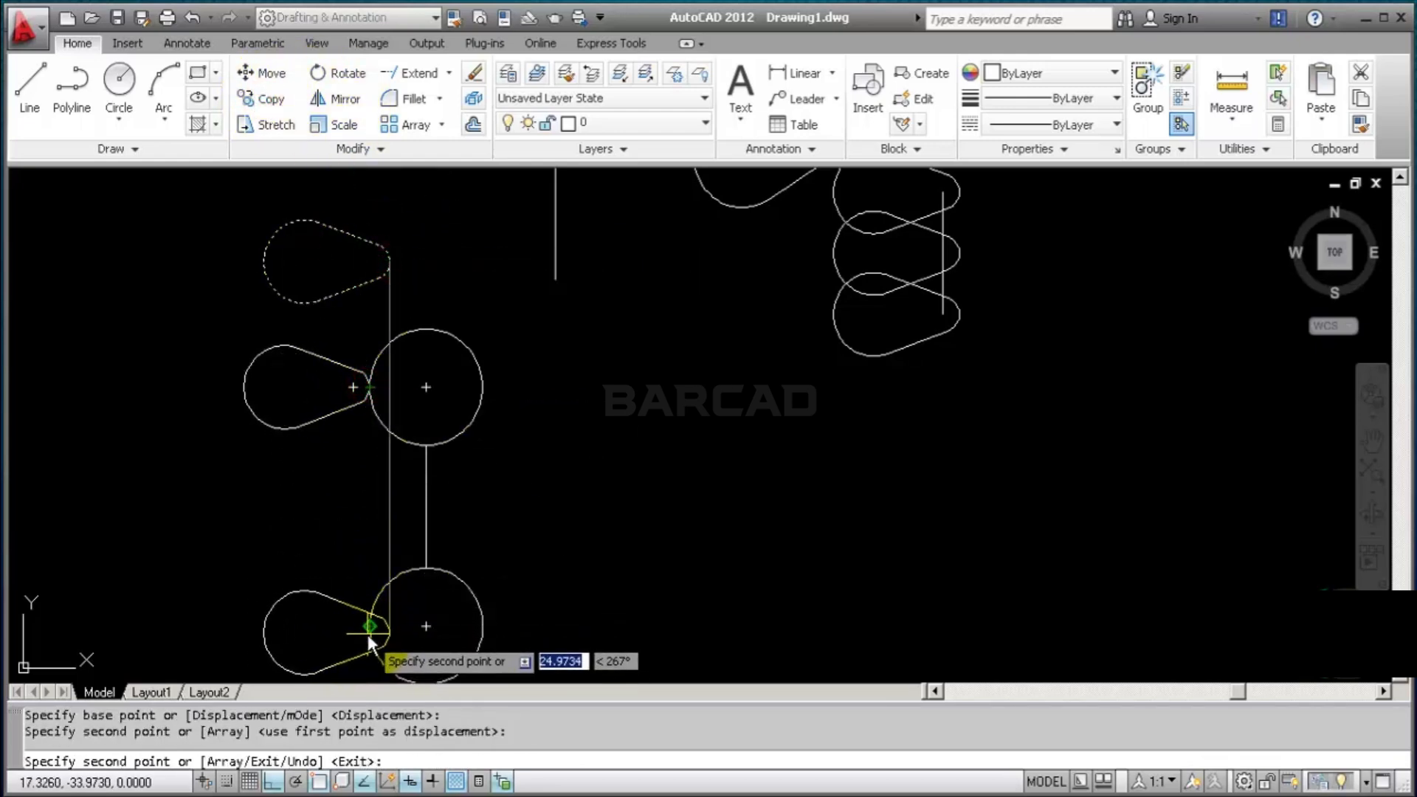
left_click(368, 632)
key("Return")
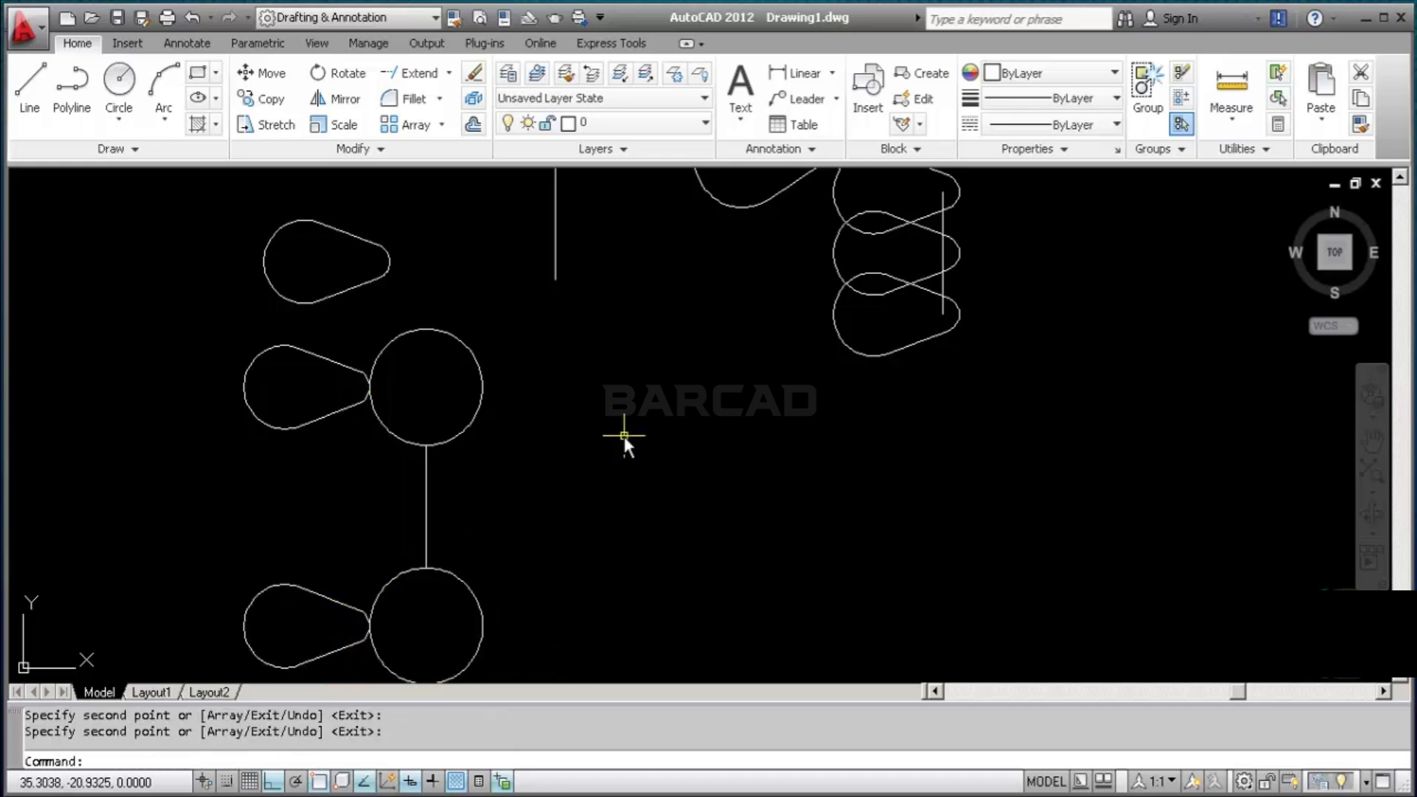
Delete the original teardrop above the upper circle
middle_click_drag(550, 474, 588, 428)
left_click(471, 216)
left_click(396, 229)
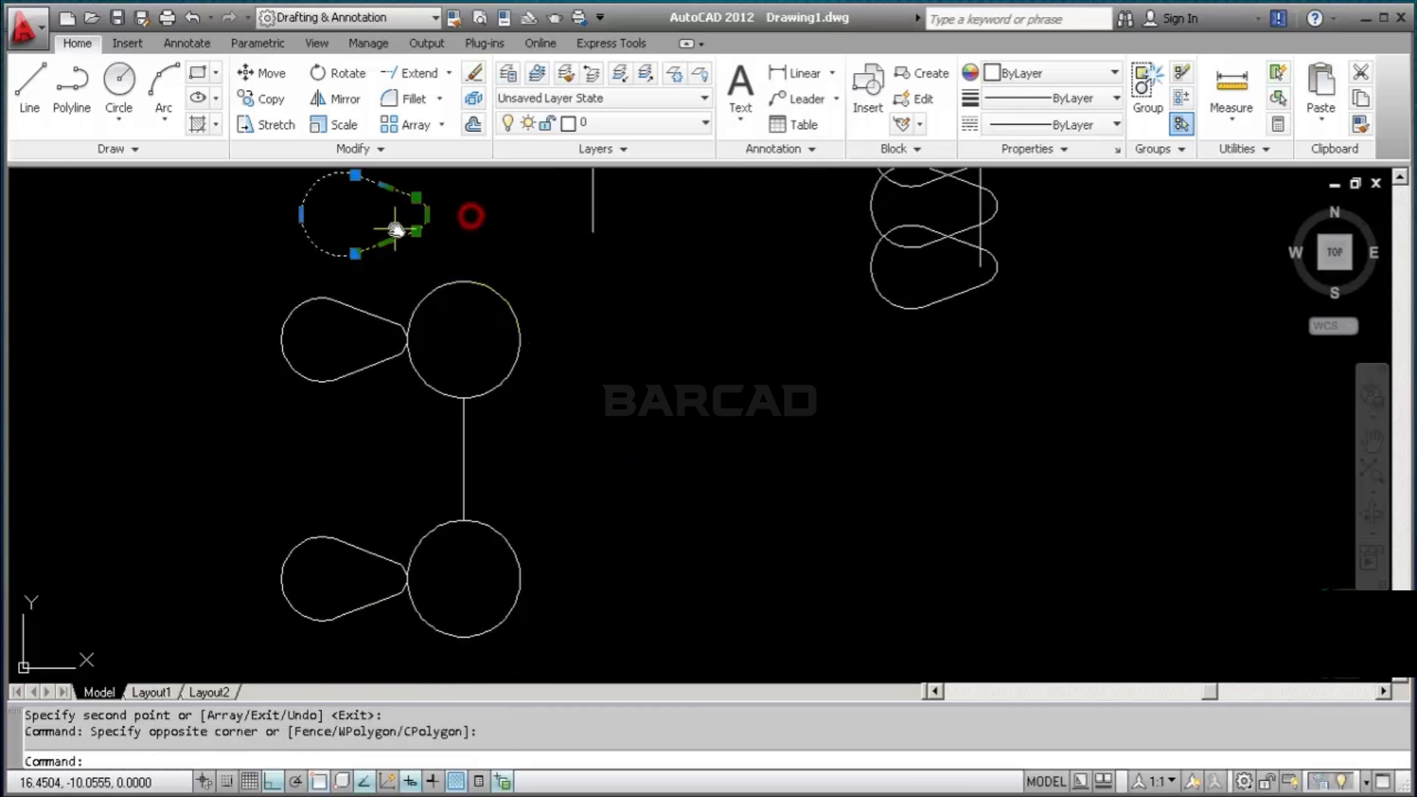
key("Delete")
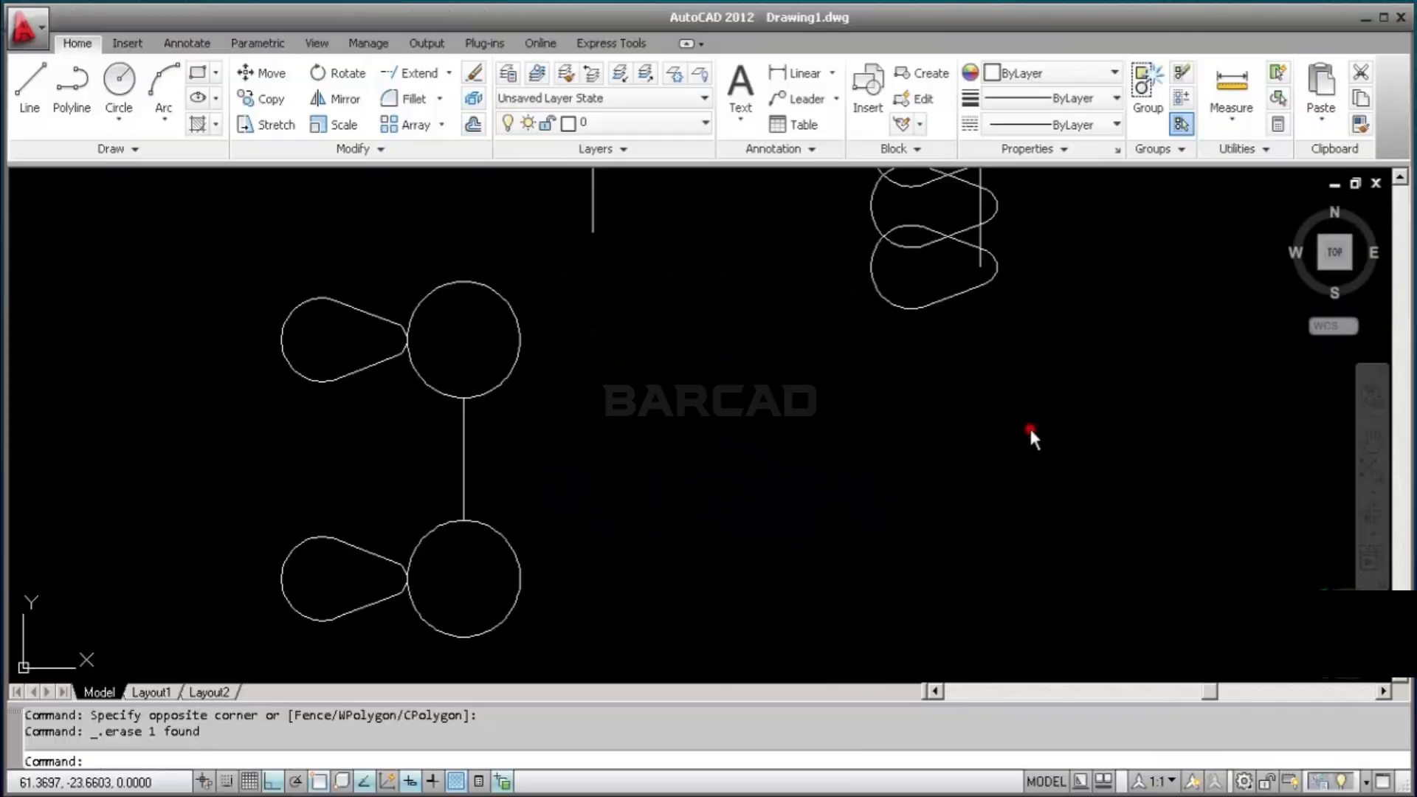
left_click(1022, 430)
left_click(581, 444)
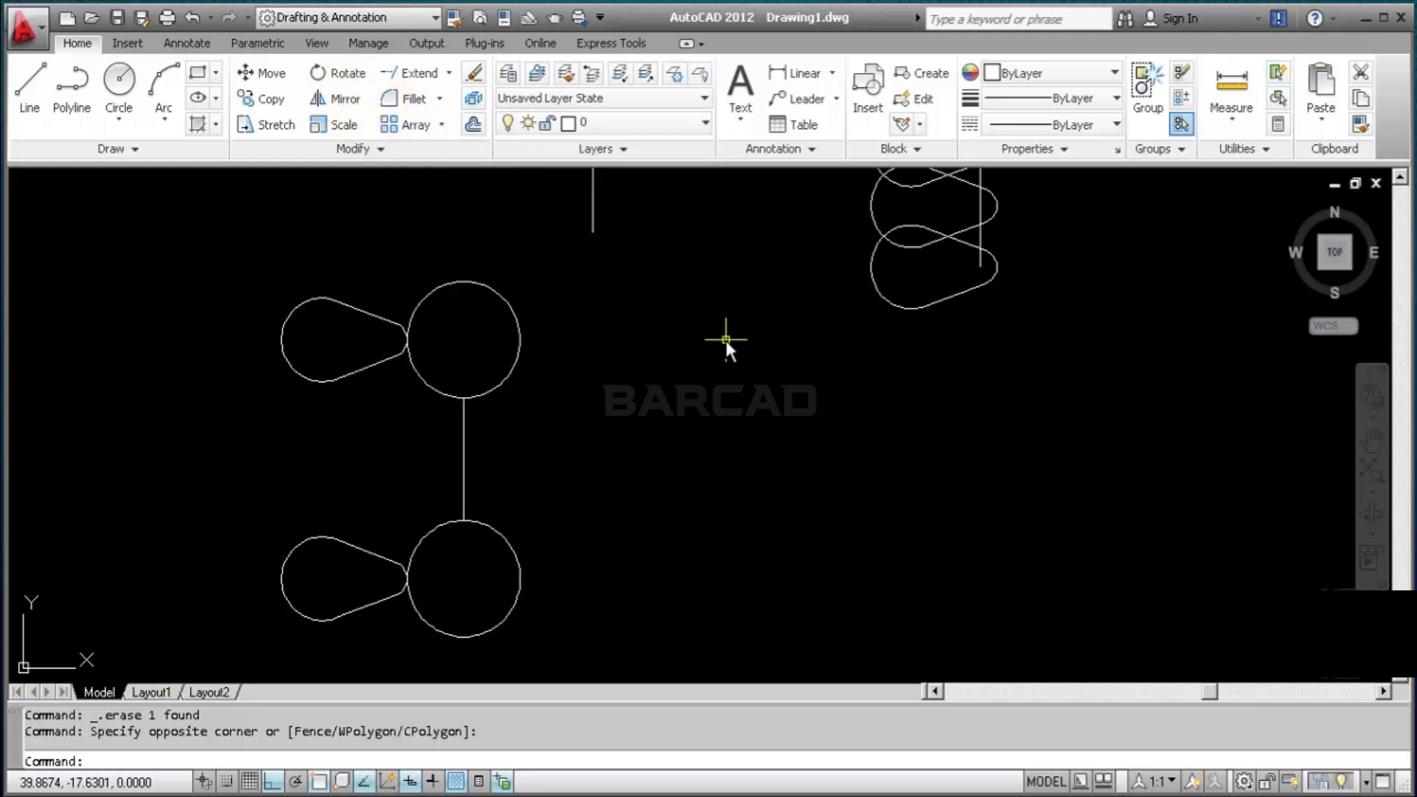
type("MIt")
key("BackSpace")
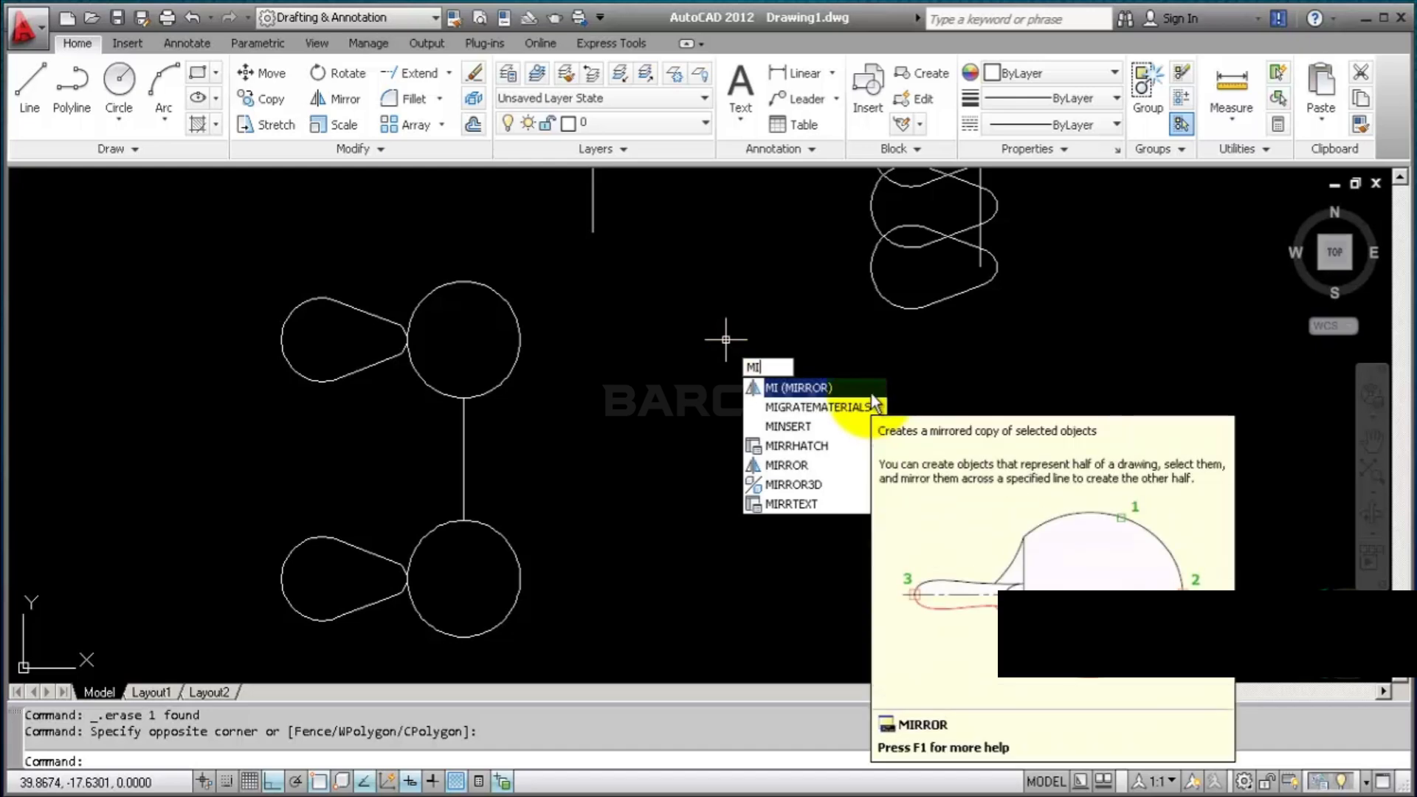
key("Escape")
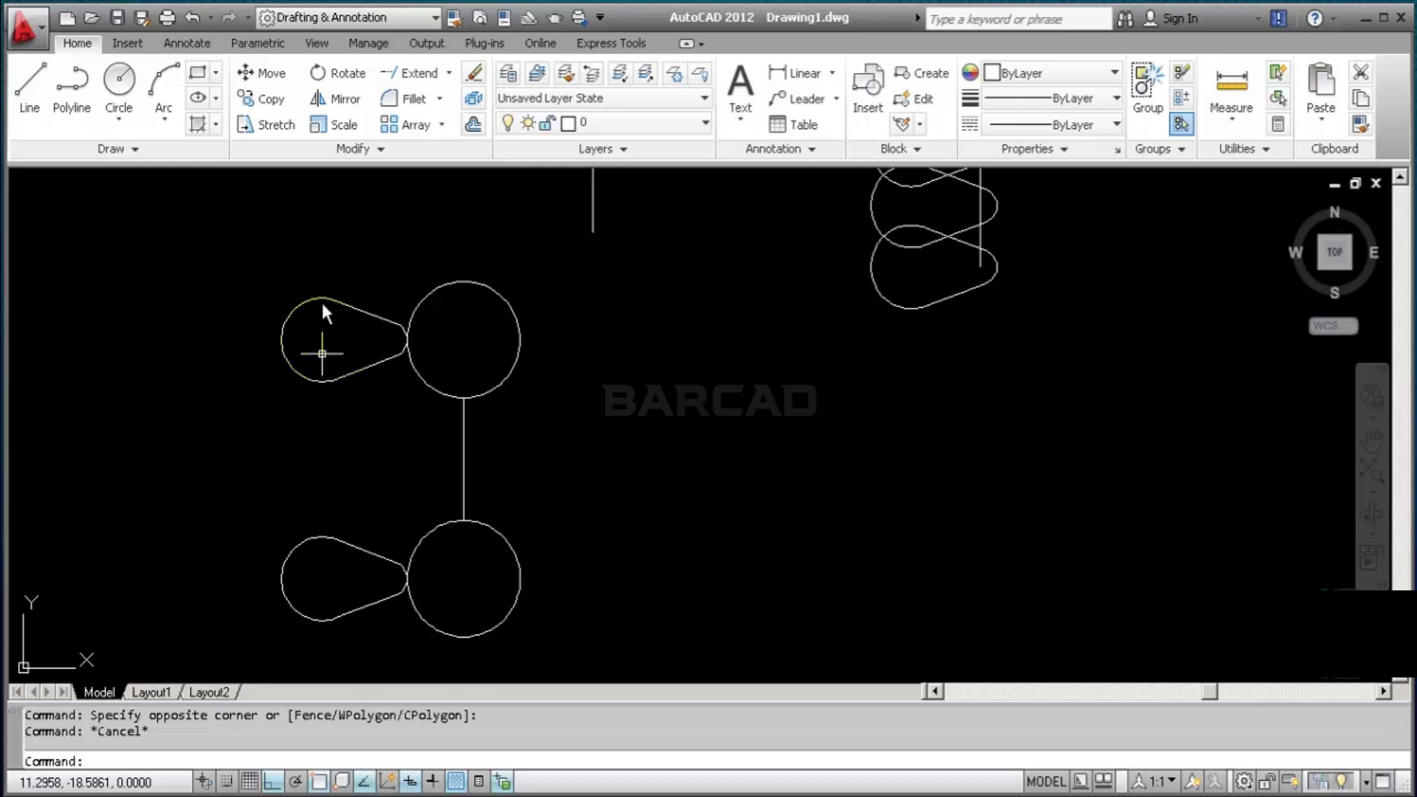
Mirror the two teardrops about the vertical axis from the upper circle's top quadrant through both circles, keeping the source objects
left_click(332, 98)
left_click(320, 344)
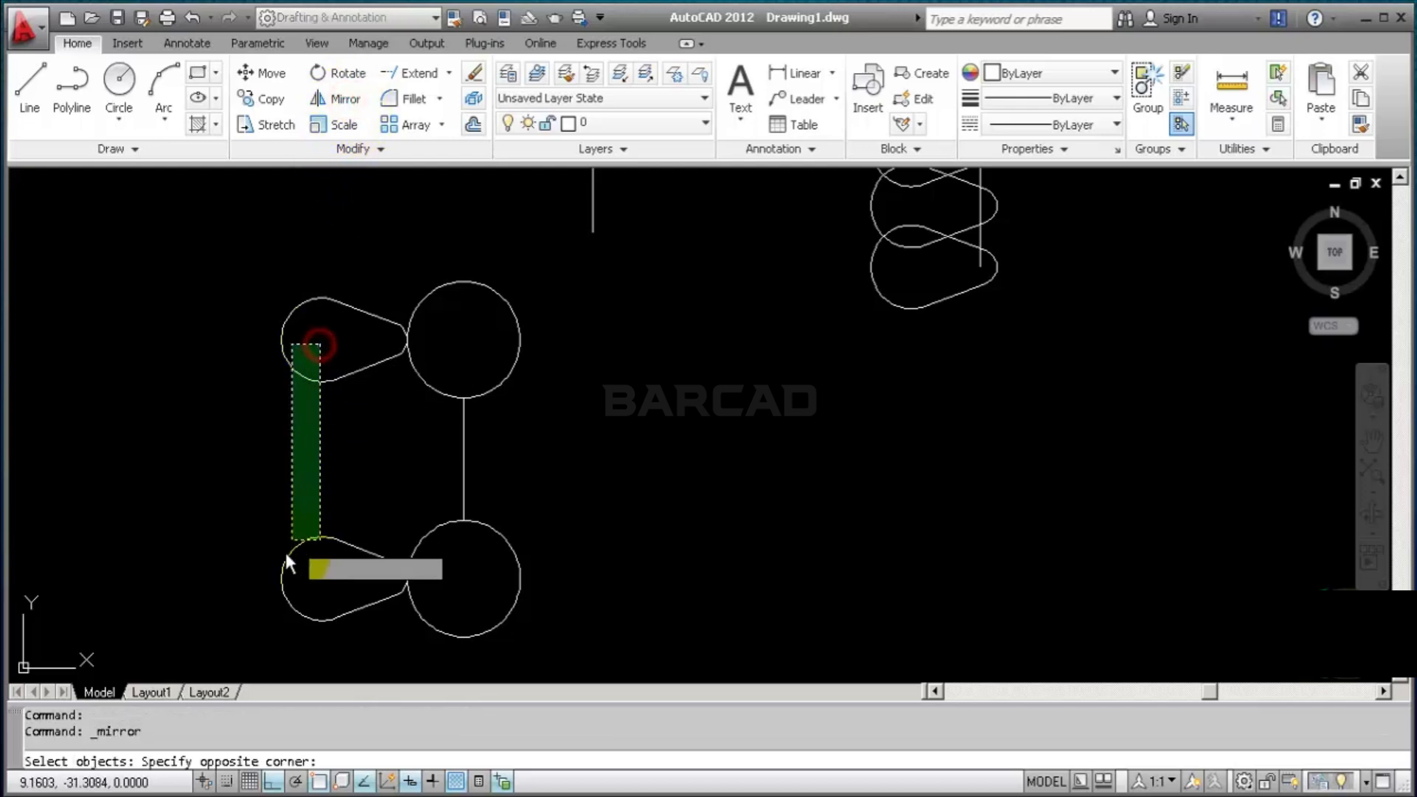
left_click(285, 556)
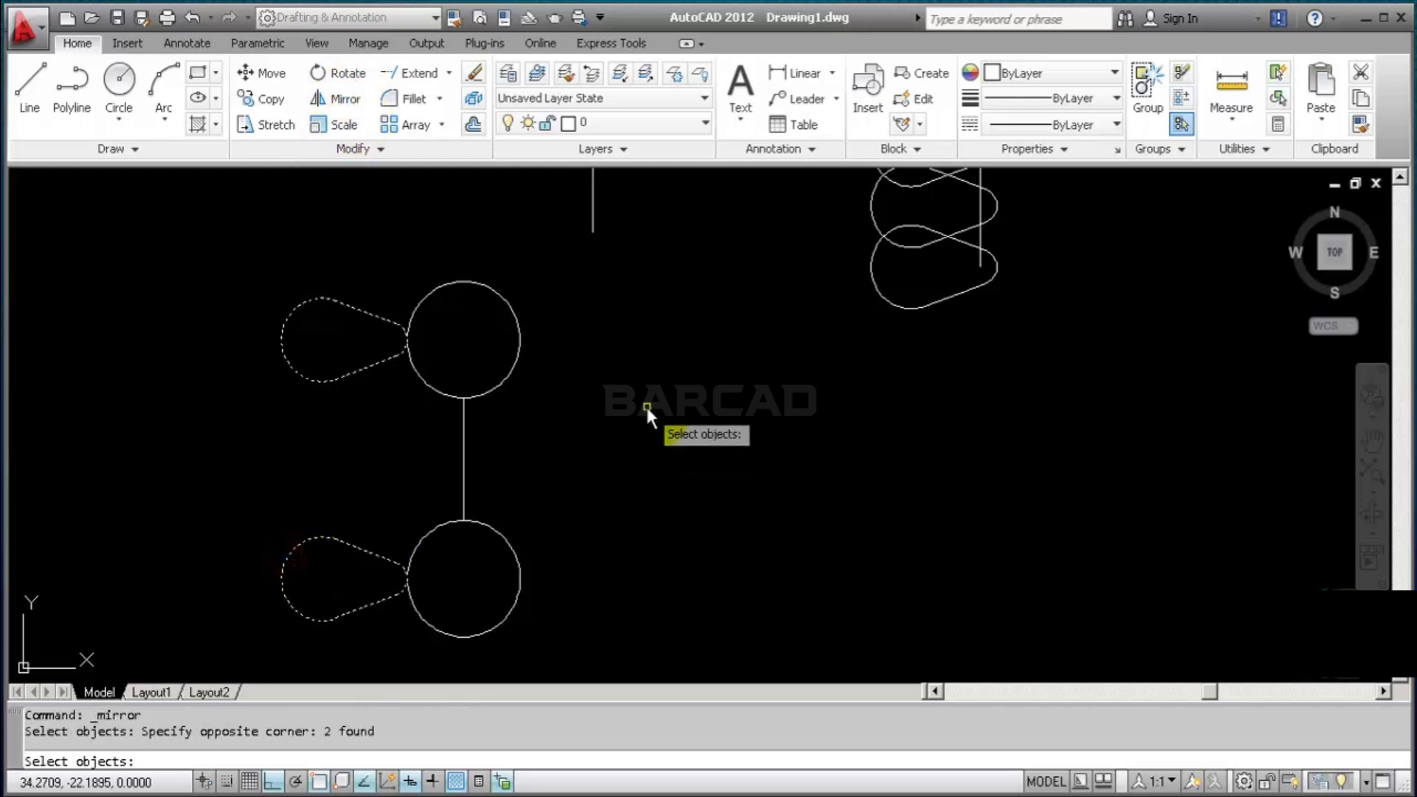
key("Return")
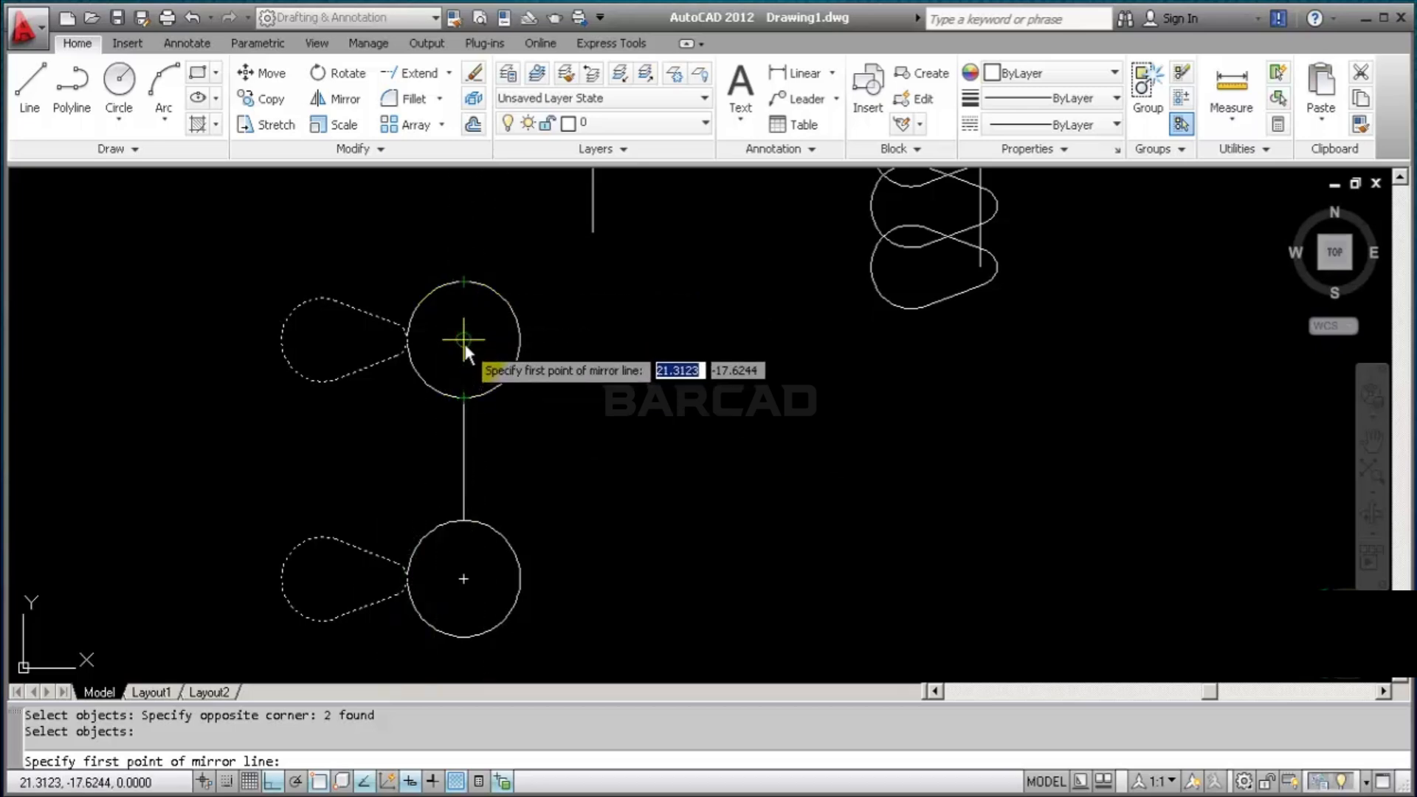
left_click(461, 282)
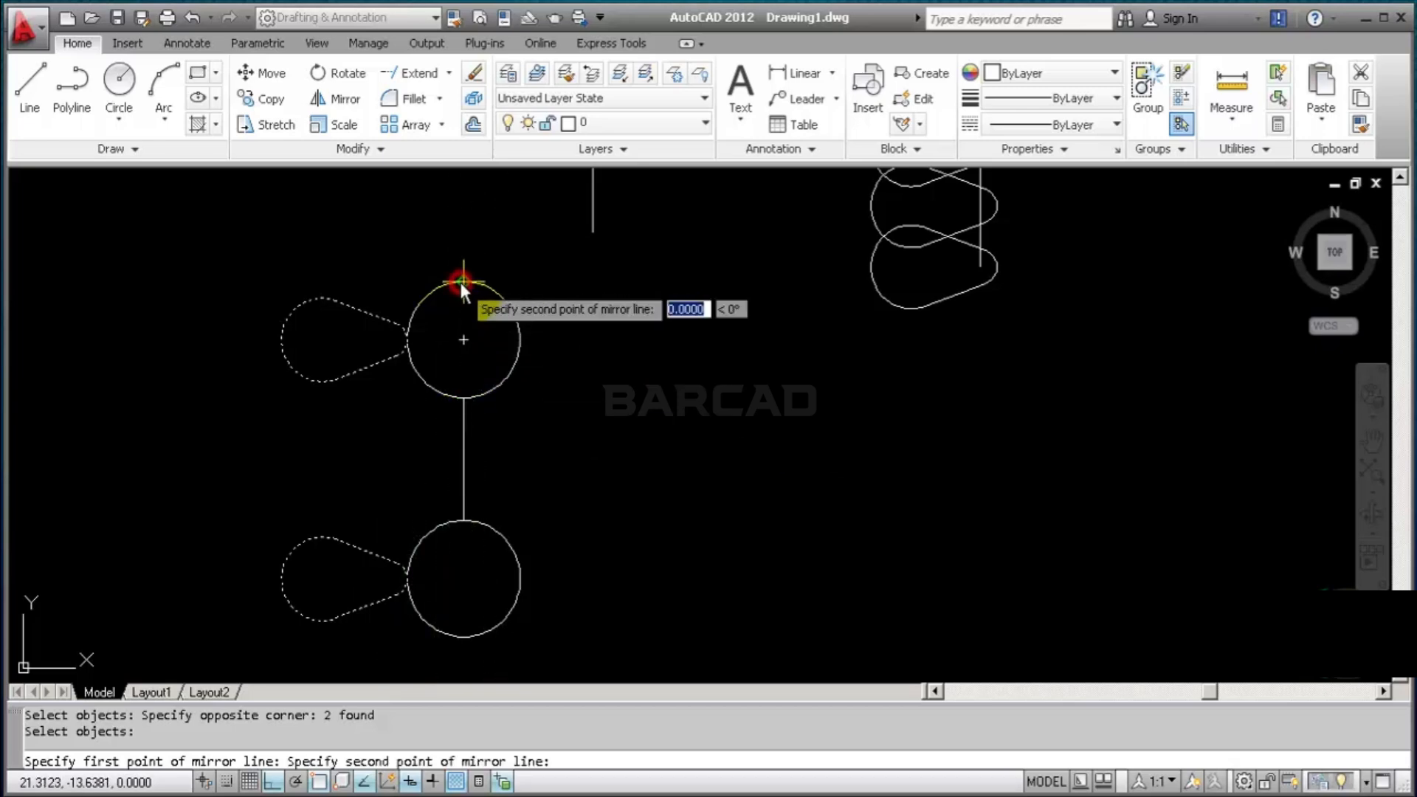
left_click(460, 664)
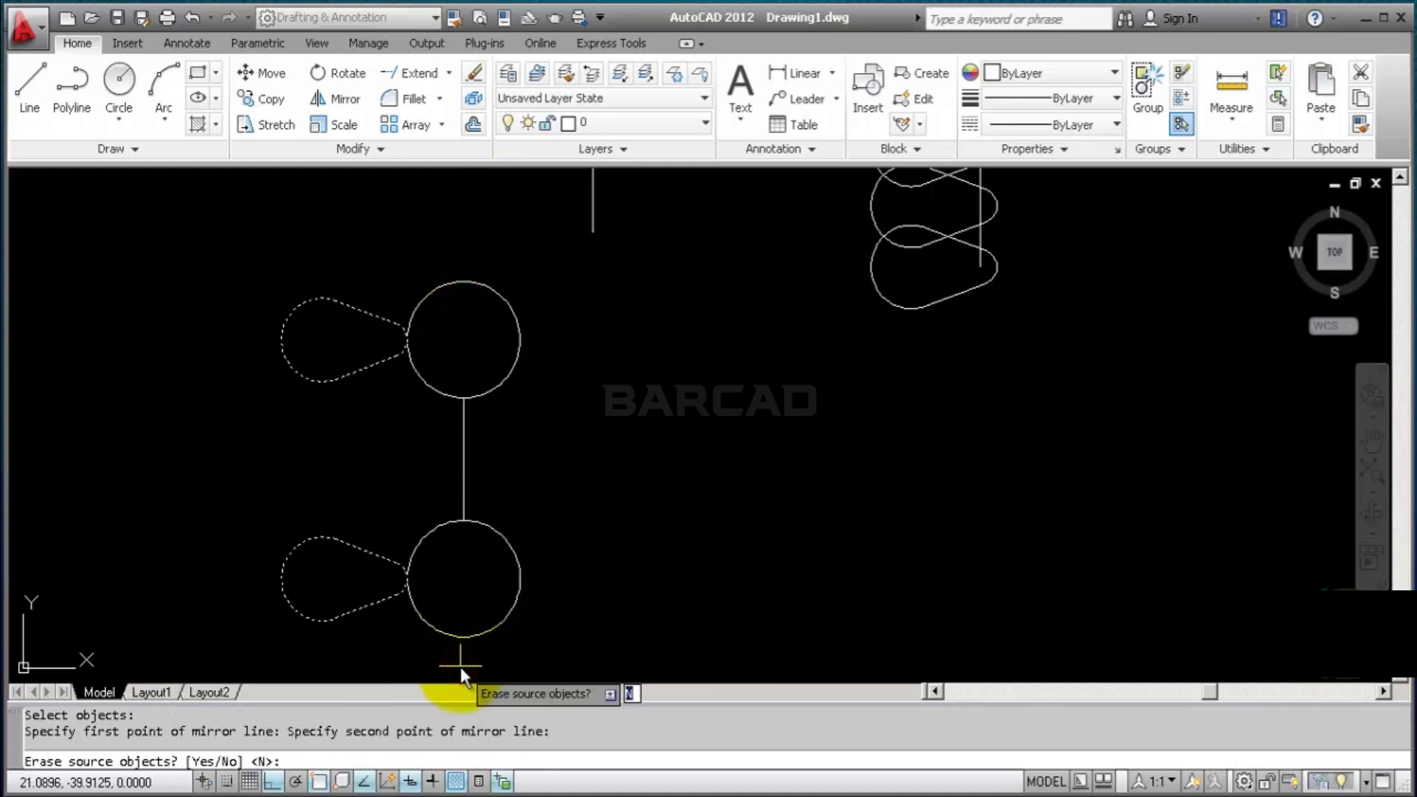
key("Return")
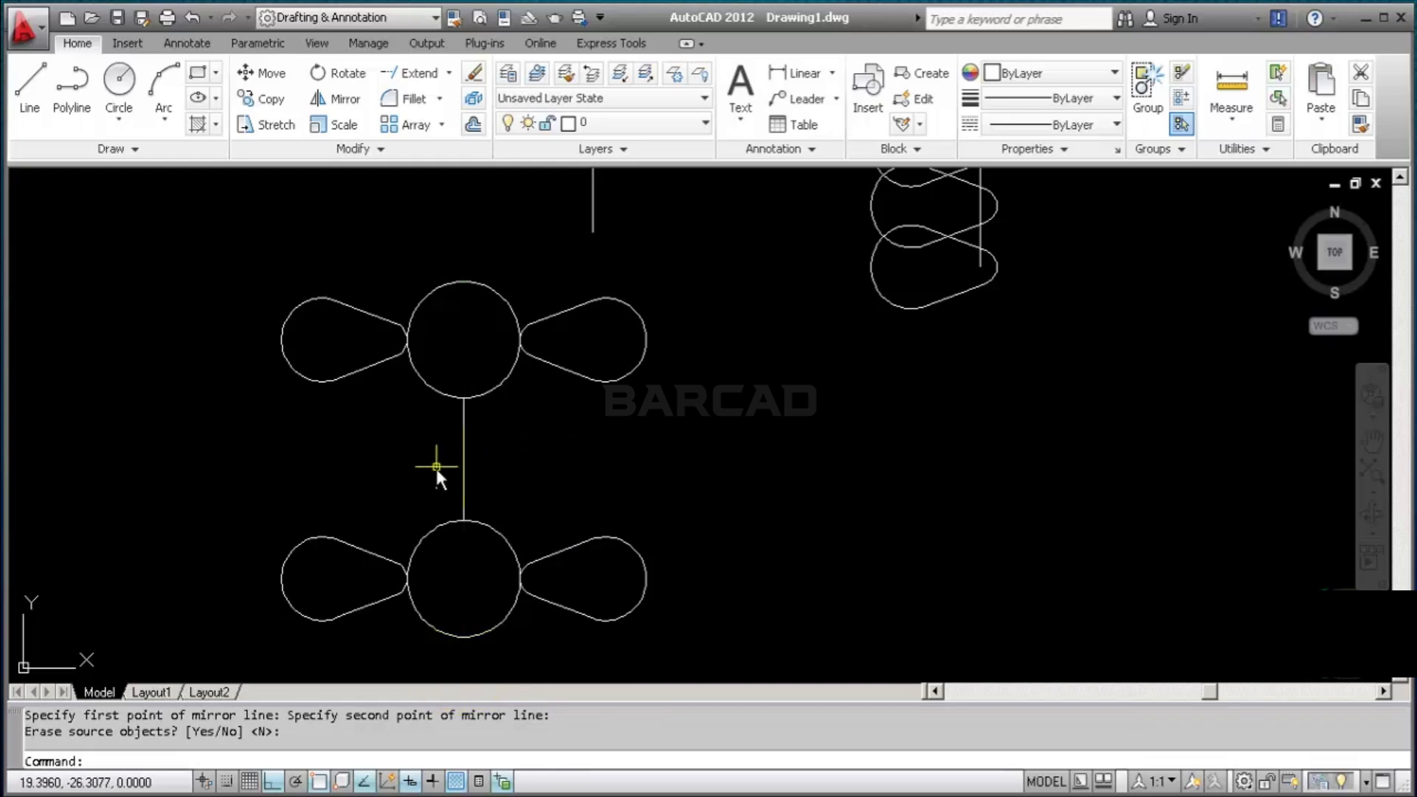
Draw a separate vertical line in the empty area to the right of the mirrored figure
scroll(439, 471, "down", 1)
middle_click_drag(538, 455, 440, 424)
left_click(44, 105)
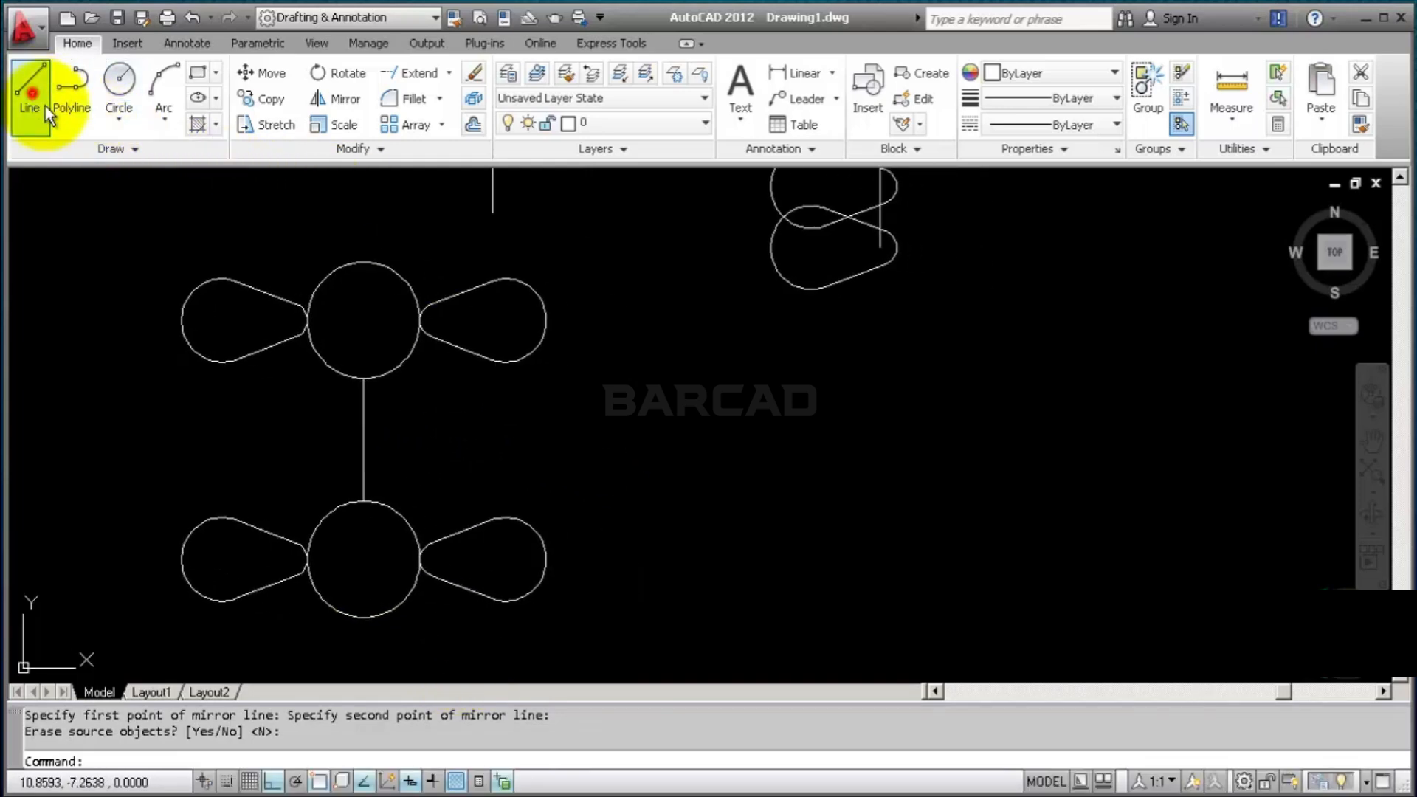
left_click(628, 284)
left_click(629, 520)
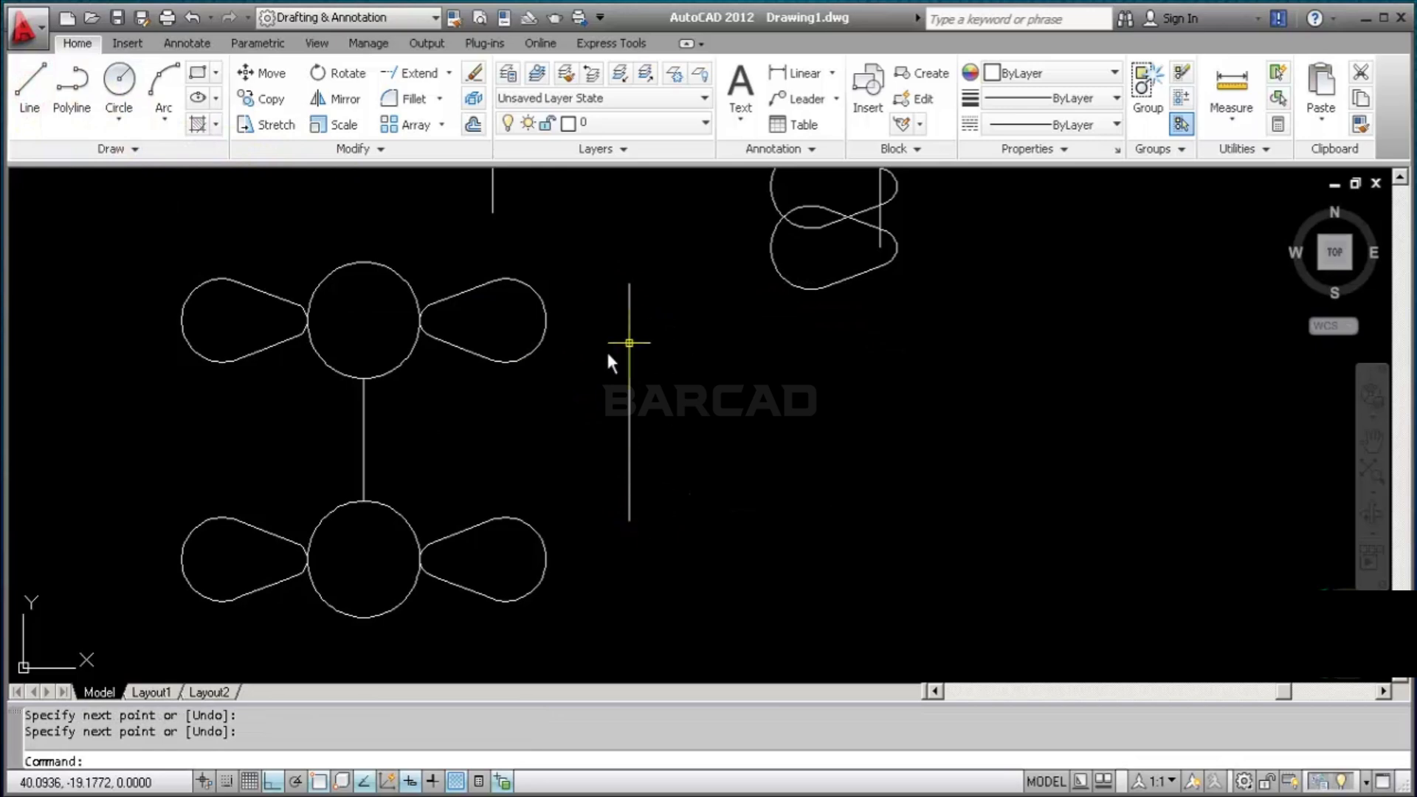
left_click(655, 367)
left_click(586, 387)
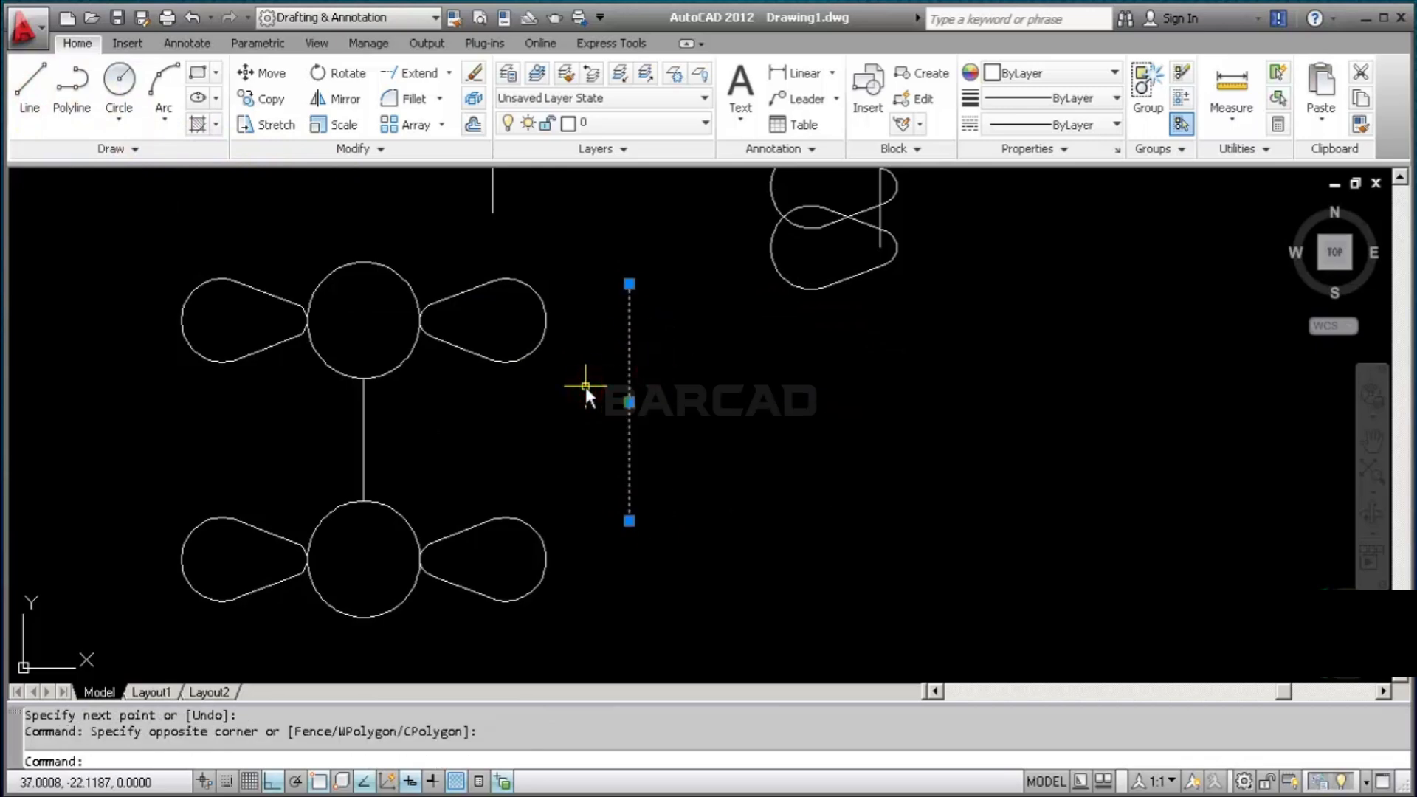
key("Escape")
Mirror the entire circle-and-teardrop figure about the separate vertical line, keeping the source objects
left_click(578, 262)
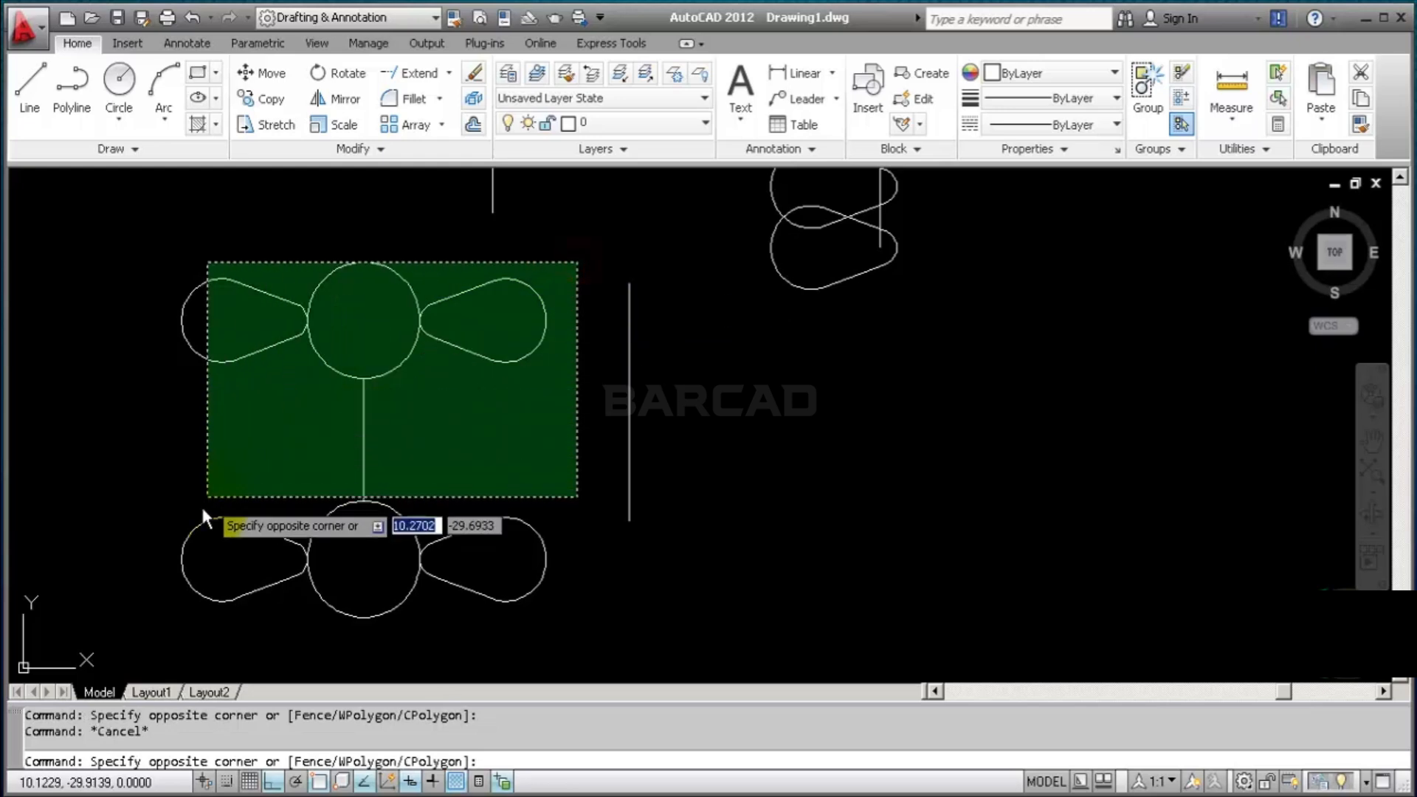
left_click(180, 561)
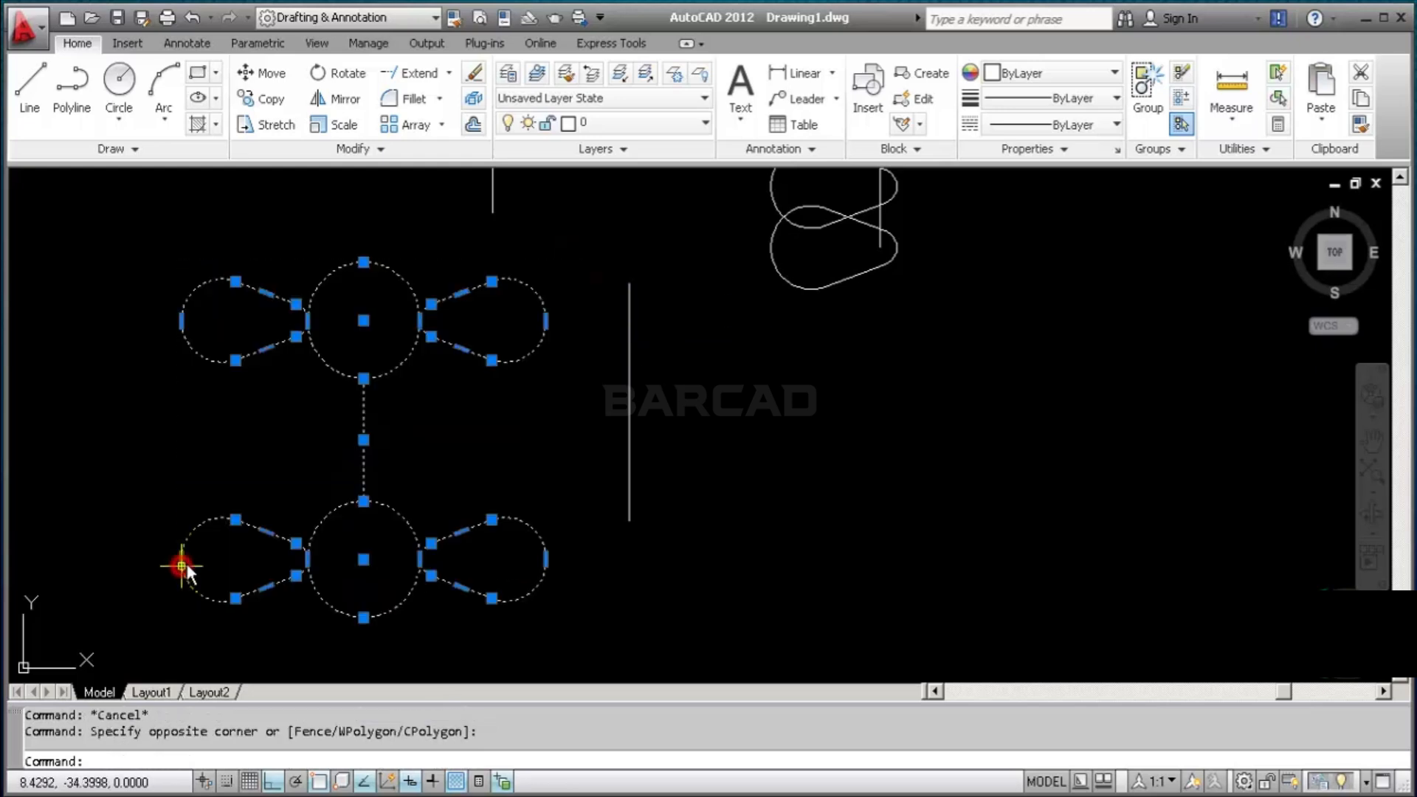
left_click(323, 99)
left_click(631, 283)
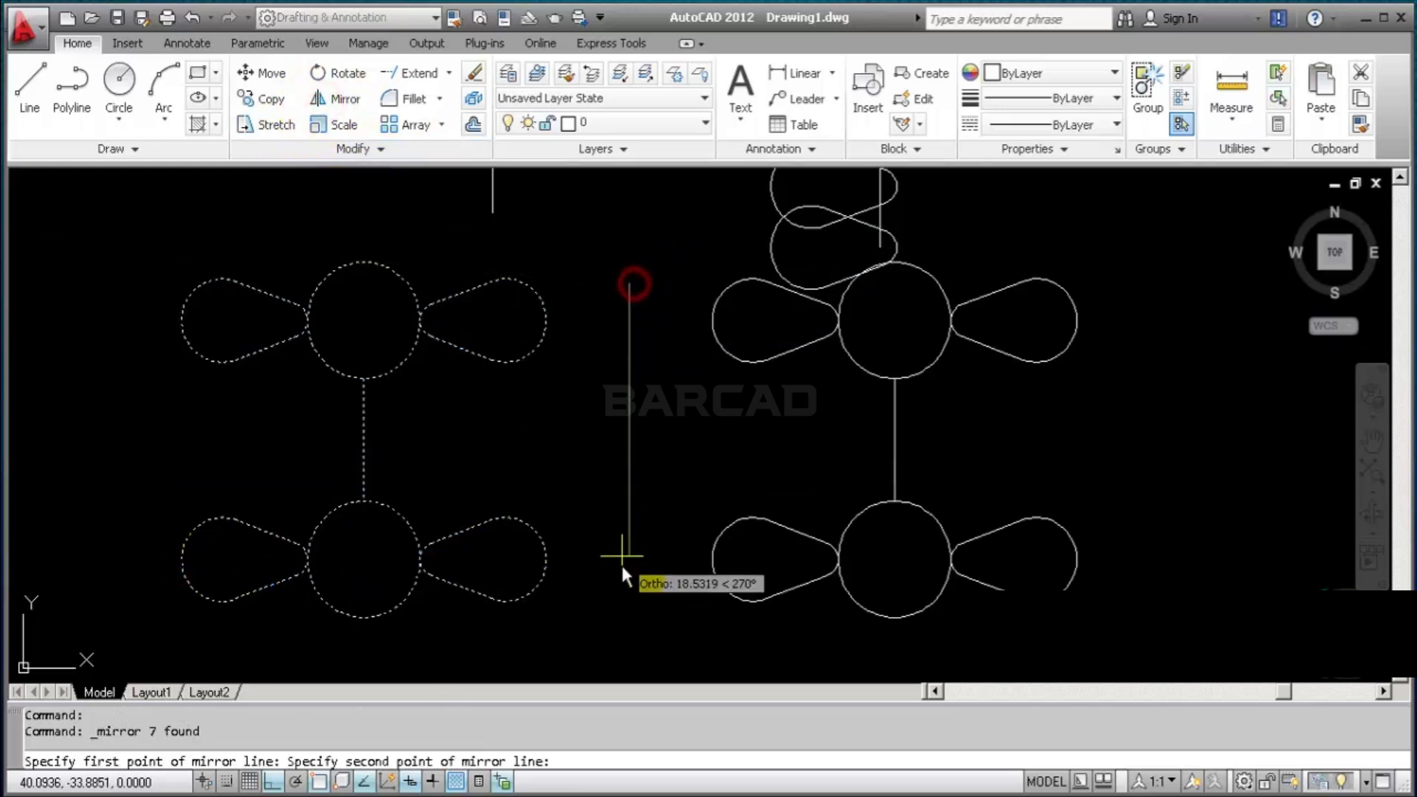
left_click(622, 571)
key("Return")
scroll(658, 458, "down", 1)
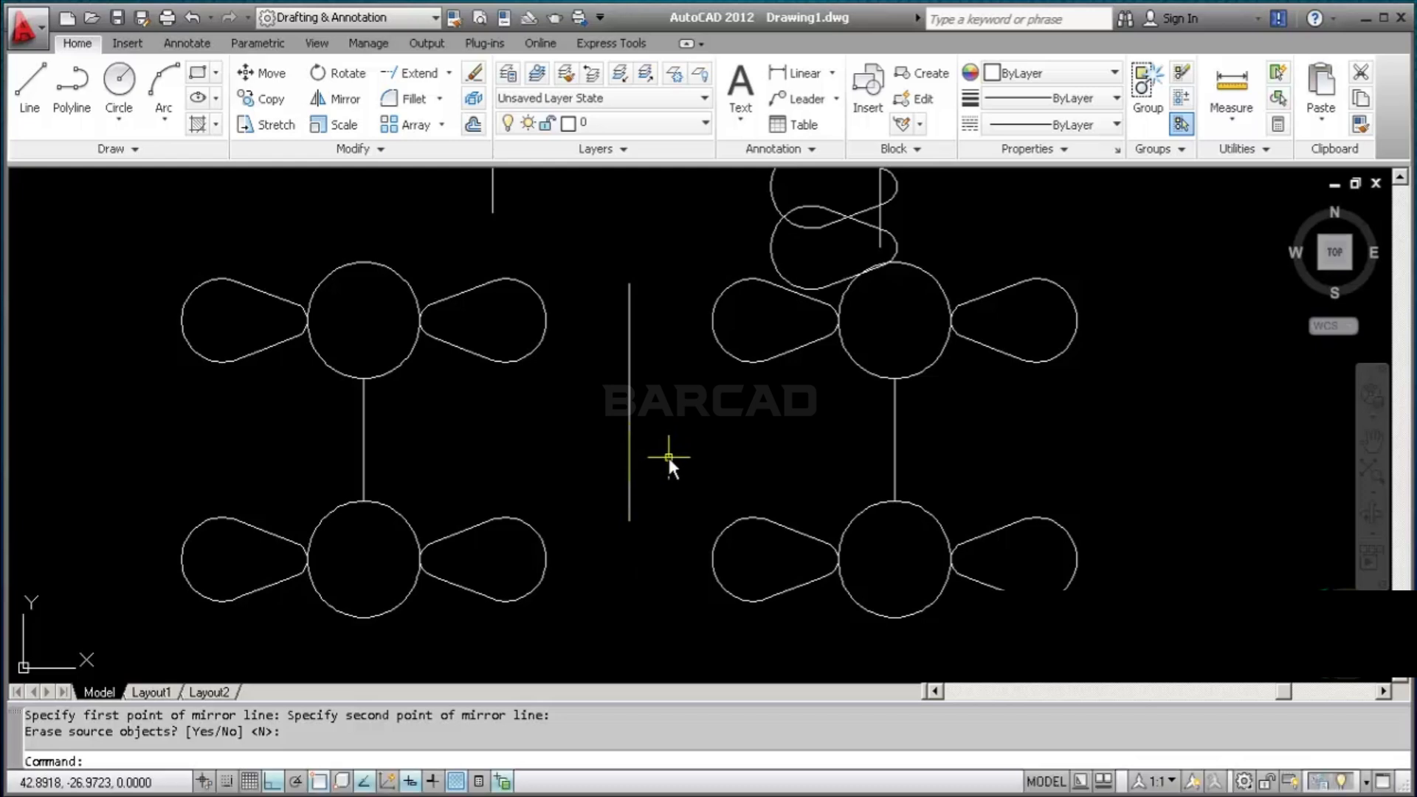
Delete the upper circle and its two teardrops from the original figure, leaving the connecting line
middle_click_drag(538, 474, 642, 484)
left_click(228, 260)
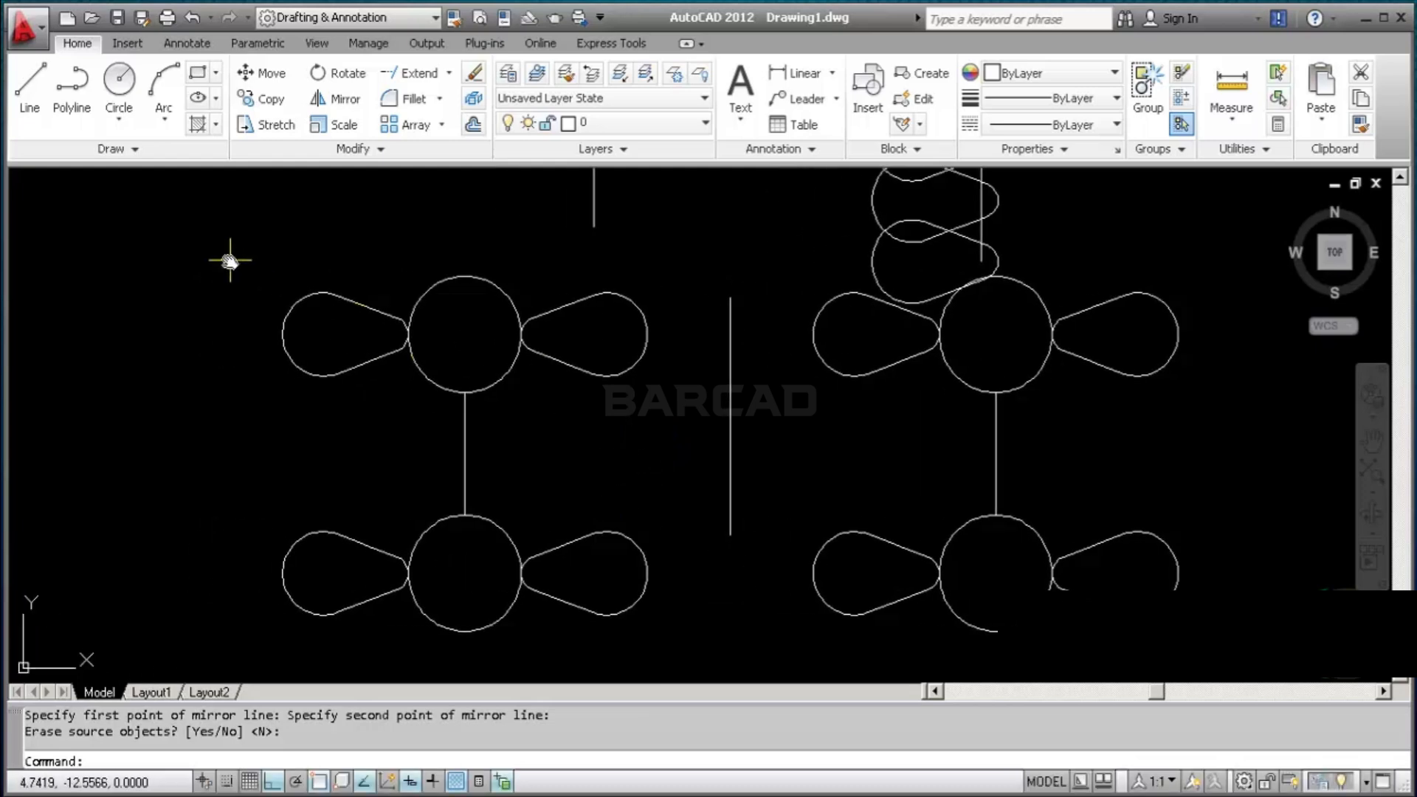
left_click(685, 433)
key("Delete")
Select the original figure's lower circle and two teardrops with a window enclosing them completely, and clear the selection
left_click(244, 516)
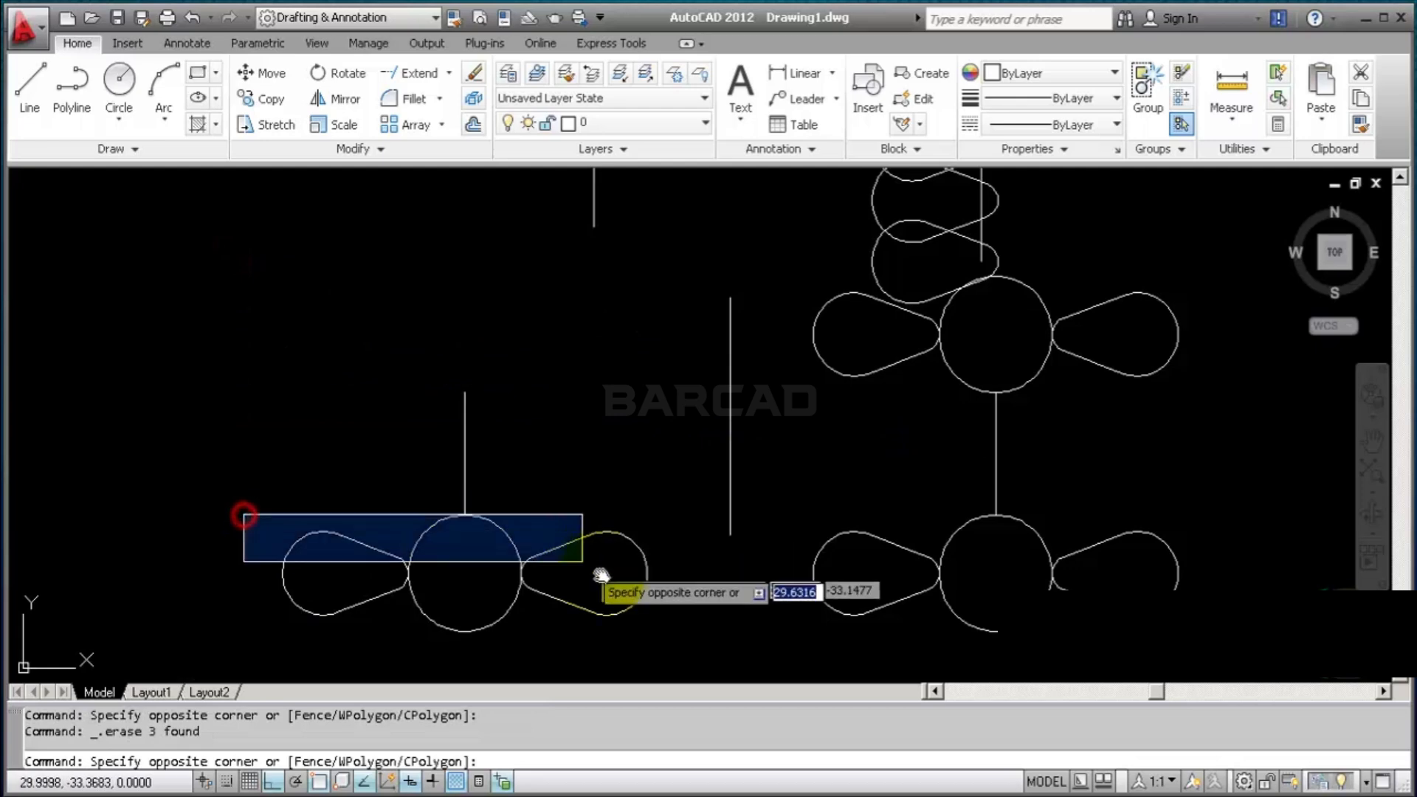
left_click(307, 468)
left_click(236, 463)
left_click(696, 658)
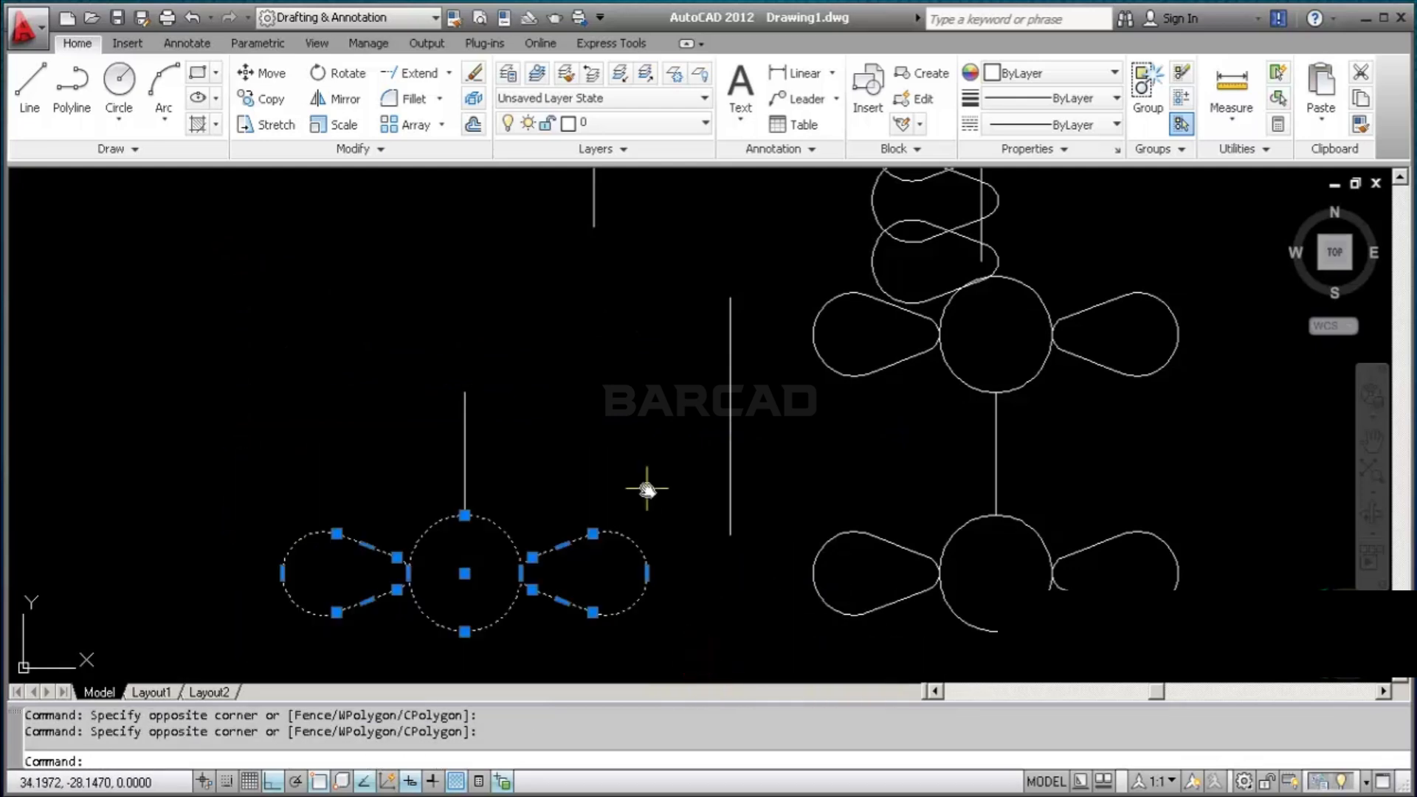
key("Escape")
scroll(465, 595, "up", 3)
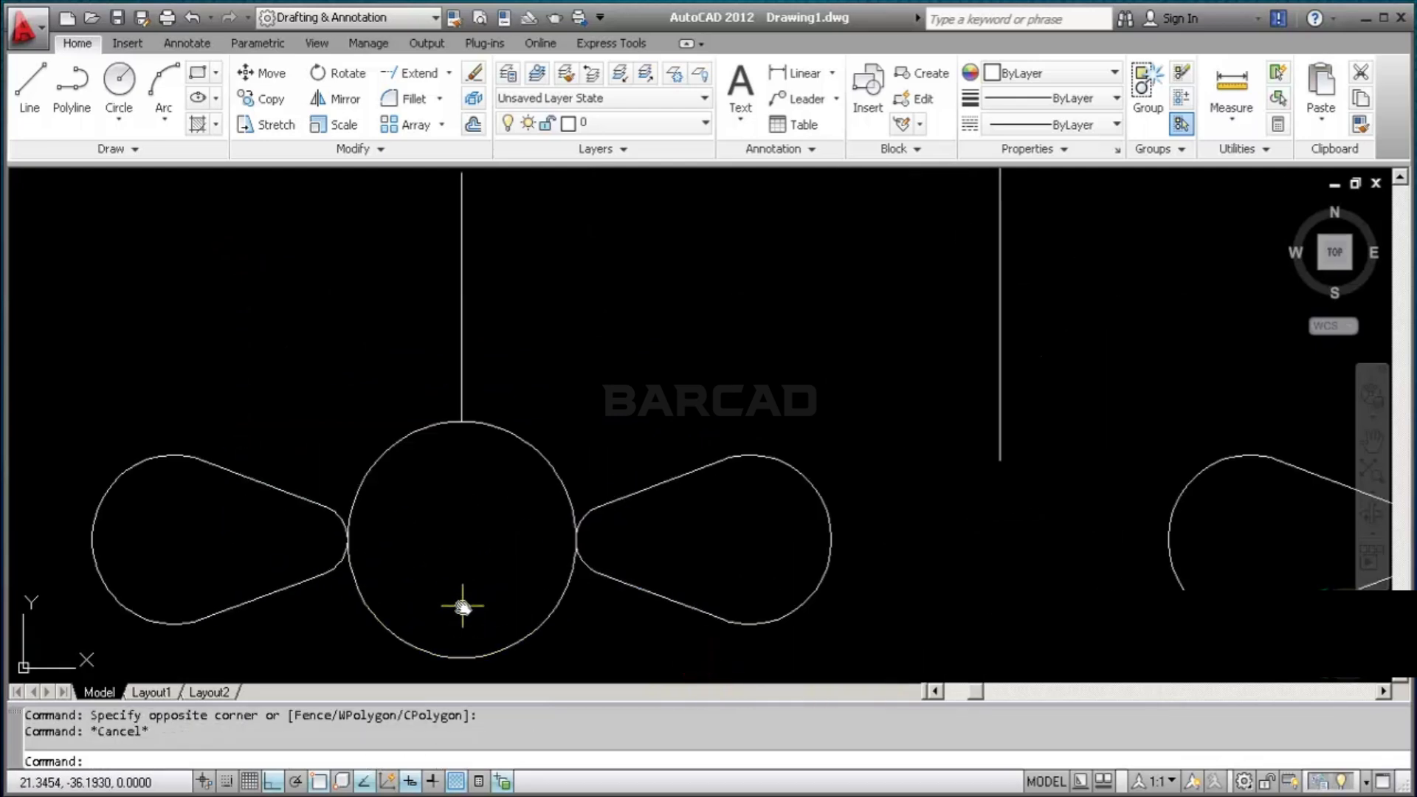
middle_click_drag(478, 509, 499, 465)
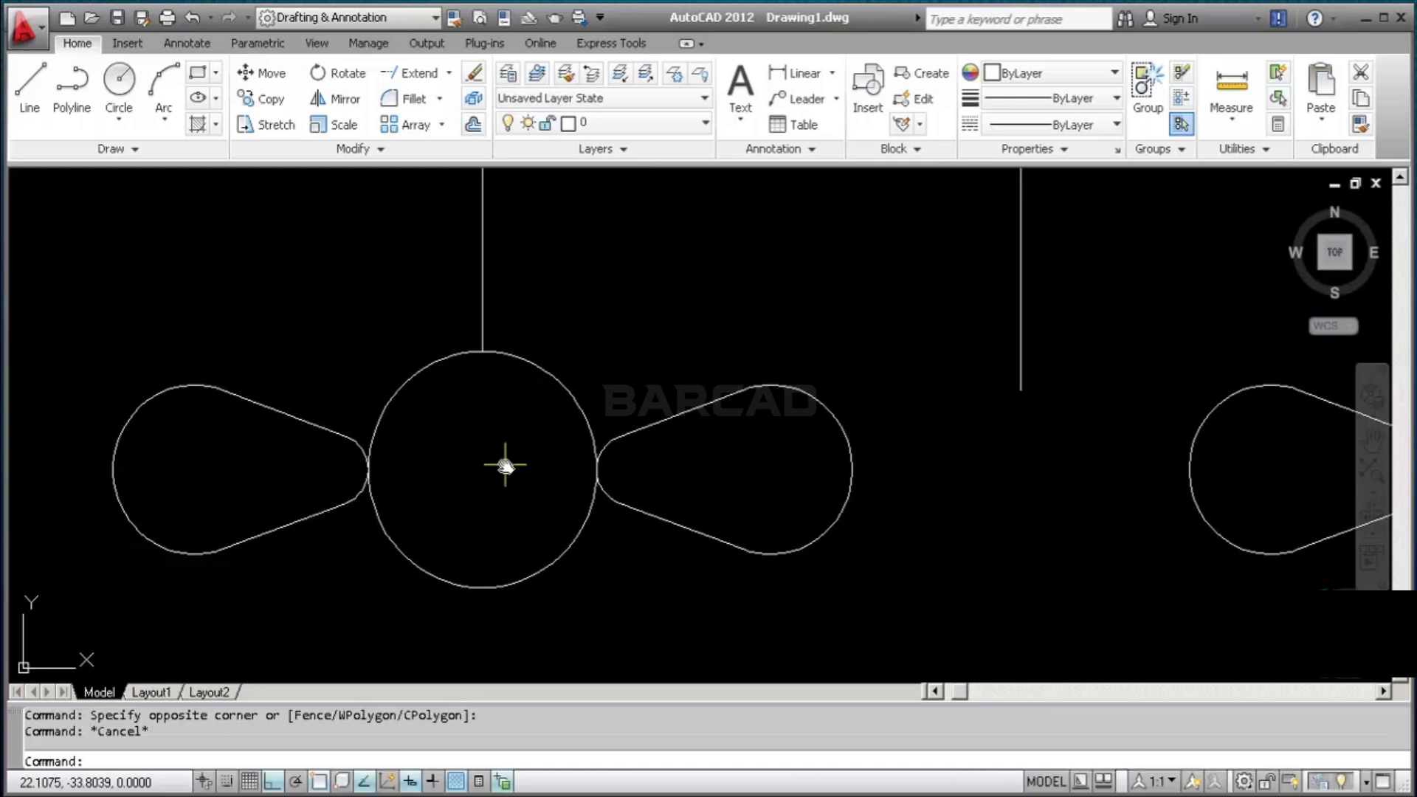
left_click(64, 296)
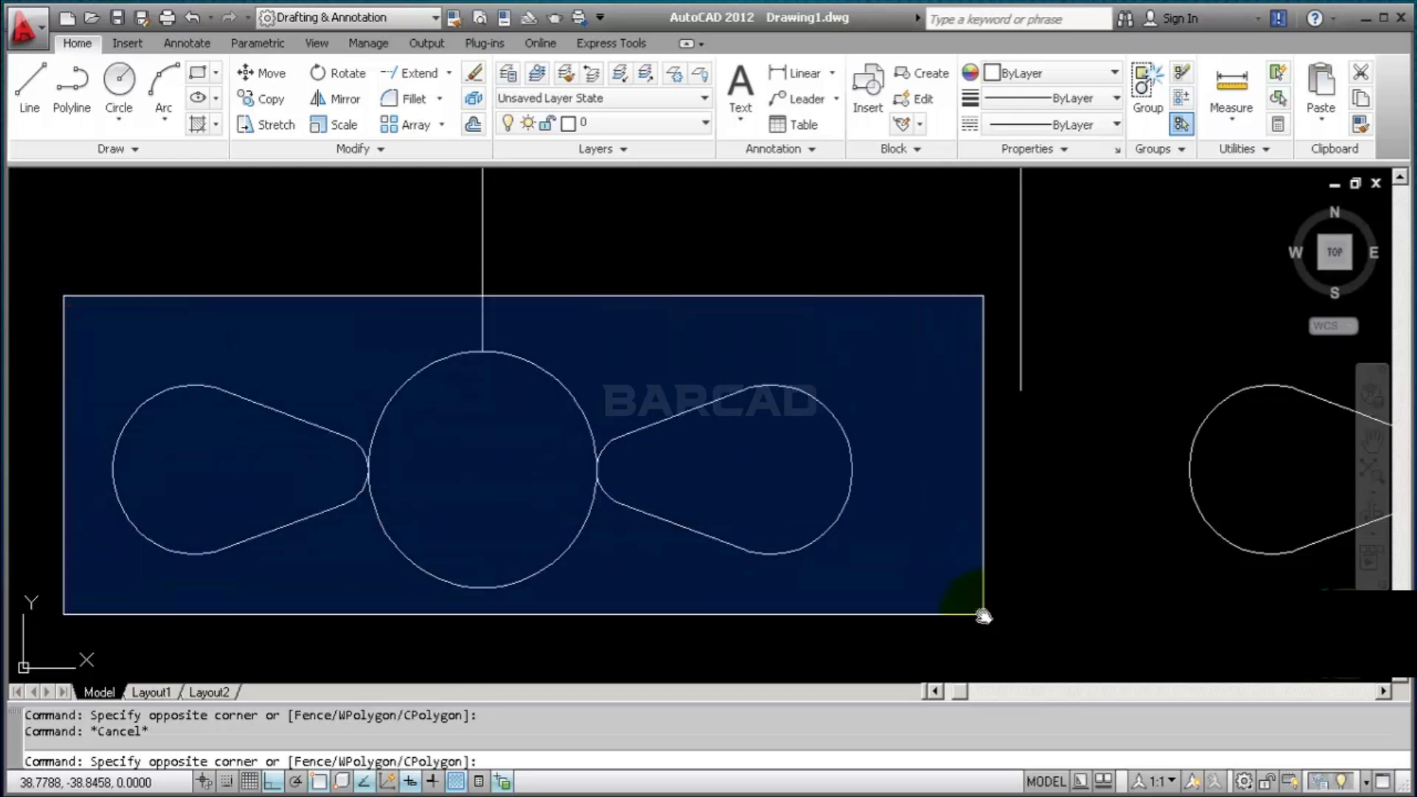
left_click(935, 654)
key("Escape")
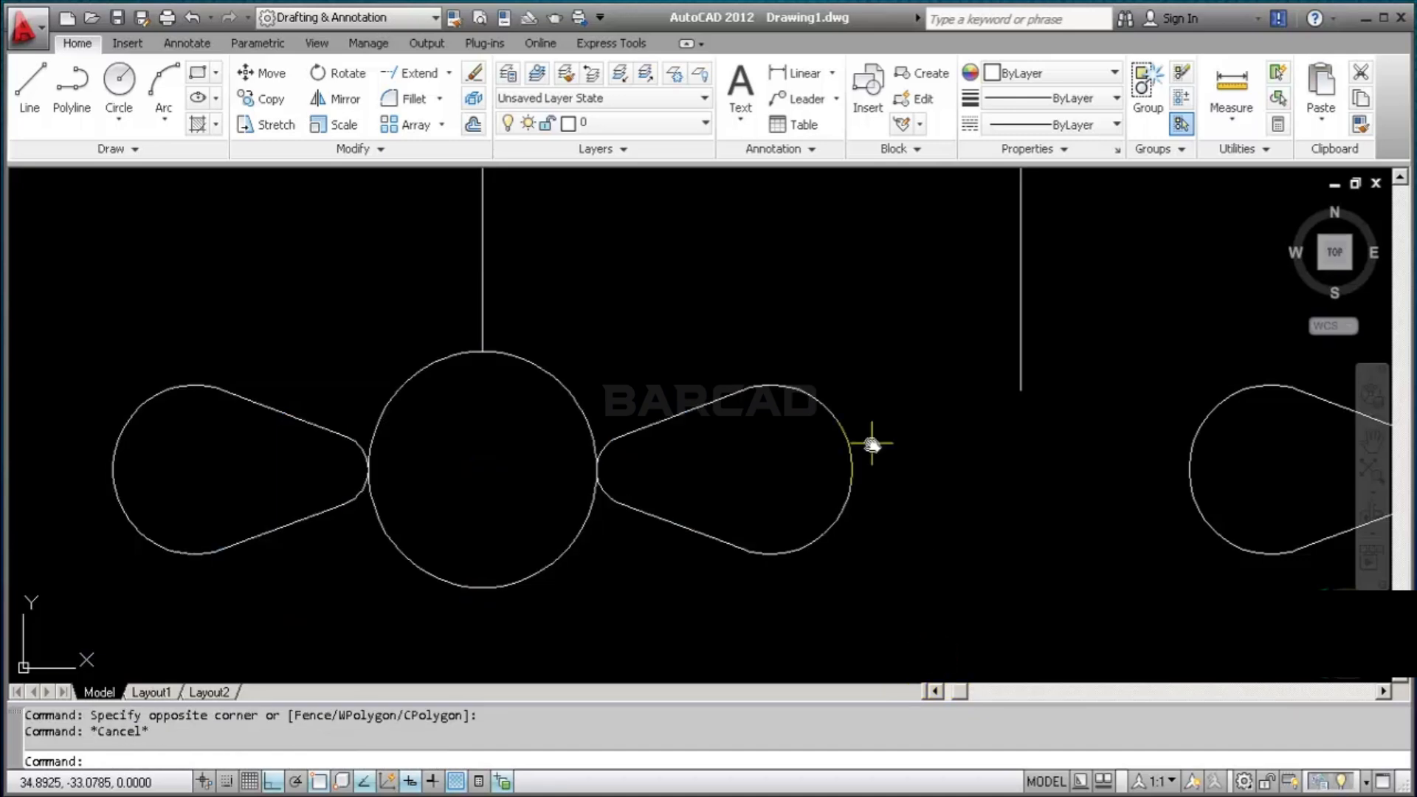
Select the lower circle and two teardrops with a crossing window that only cuts through them, and clear the selection
left_click(921, 484)
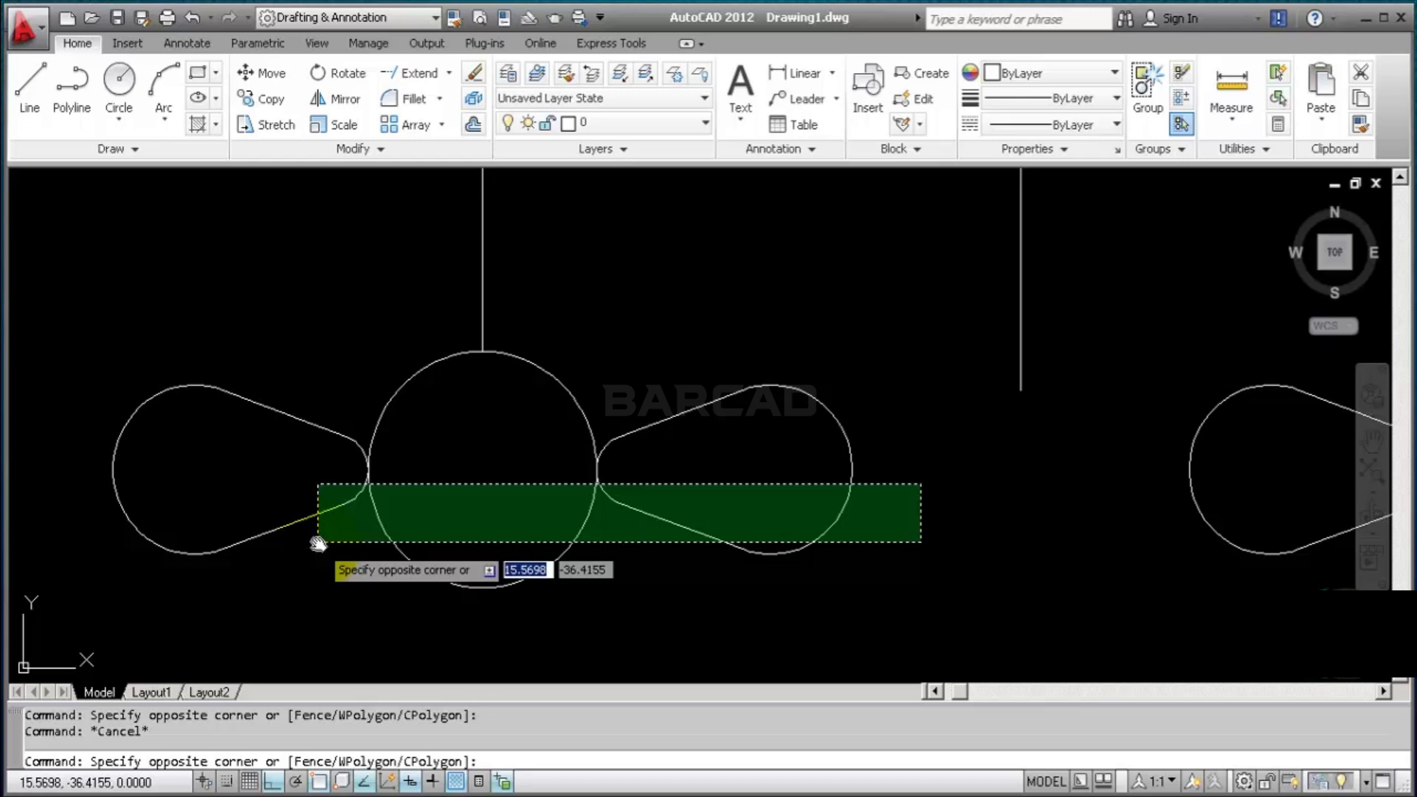
left_click(317, 544)
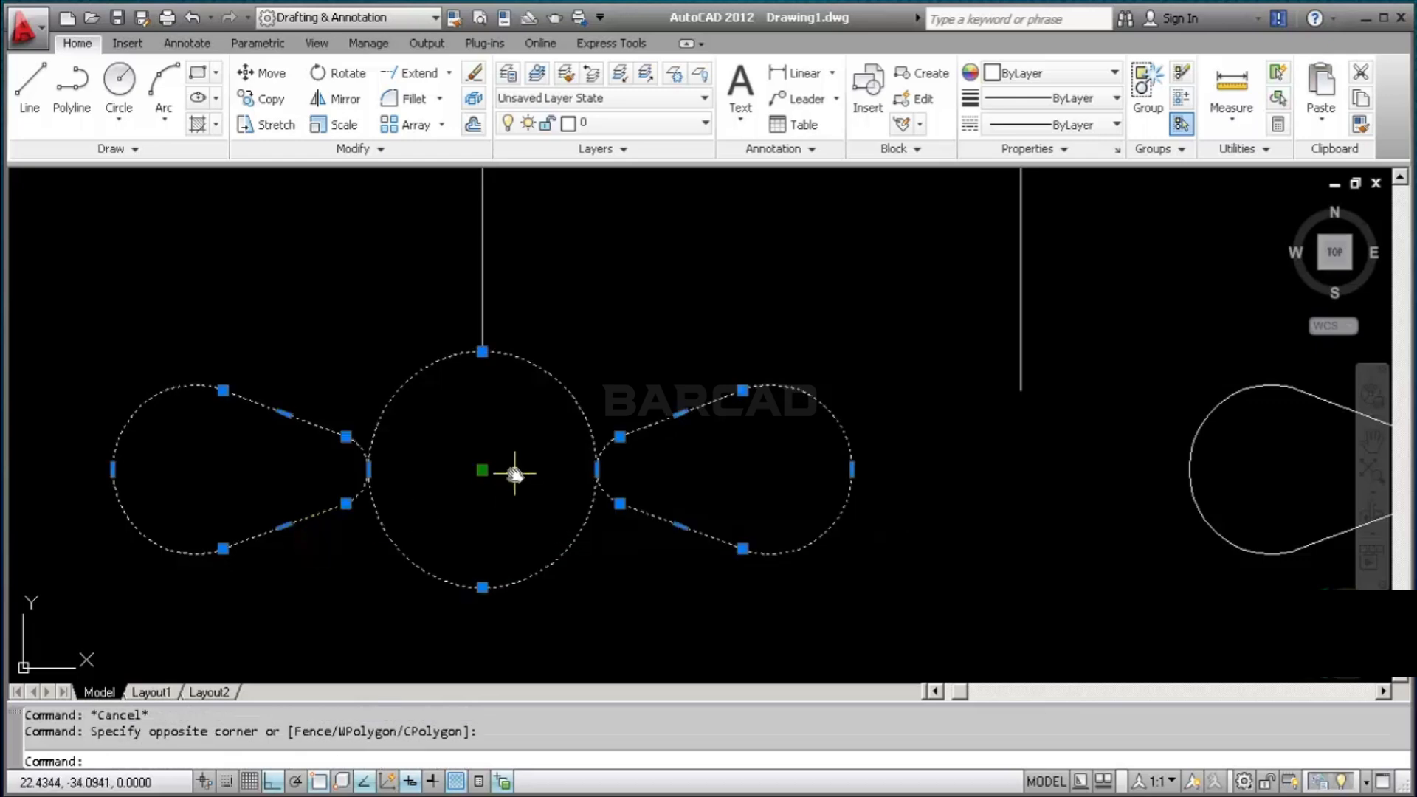
key("Escape")
Try to select the lower circle and teardrops with enclosing-type selection windows that cover only part of them
left_click(76, 310)
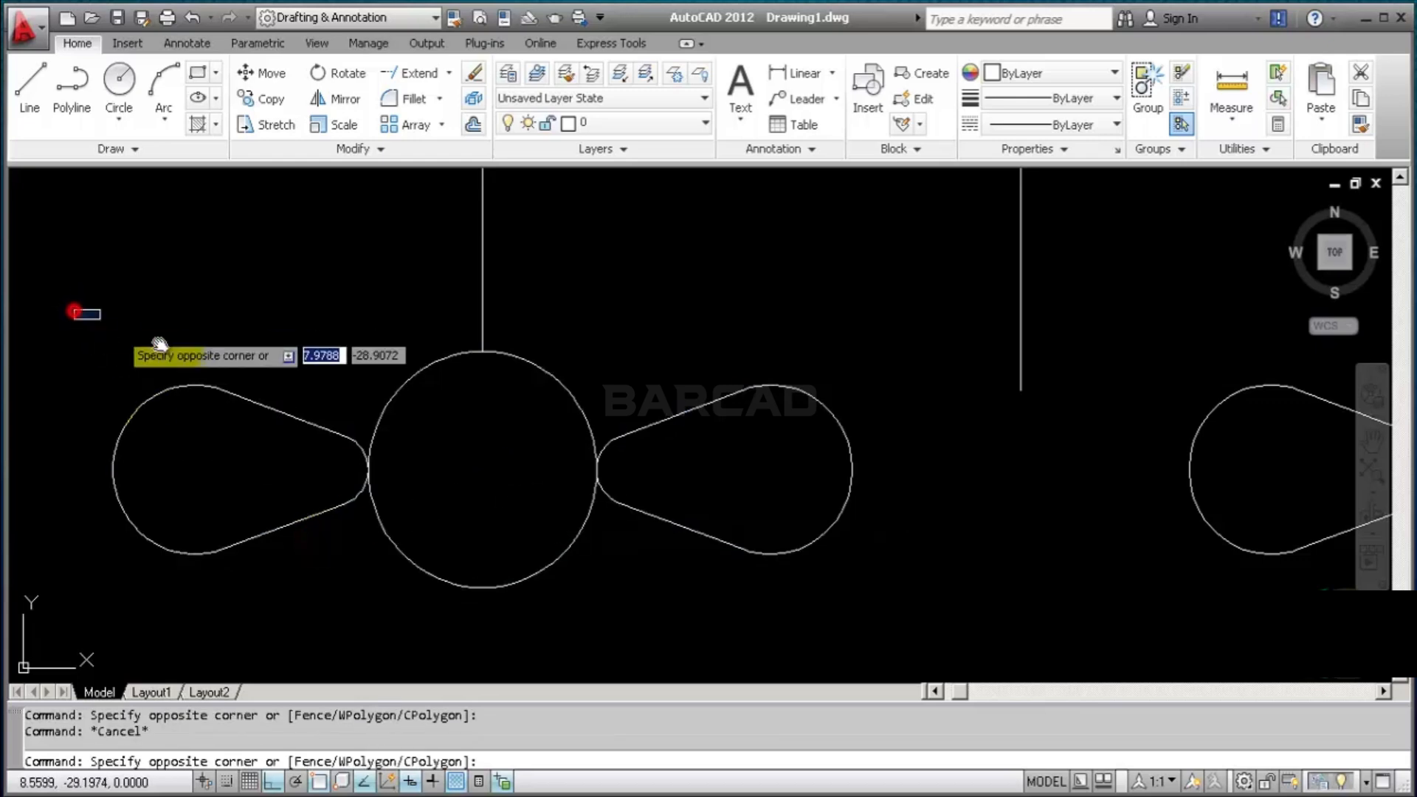
left_click(930, 486)
left_click(70, 310)
left_click(925, 507)
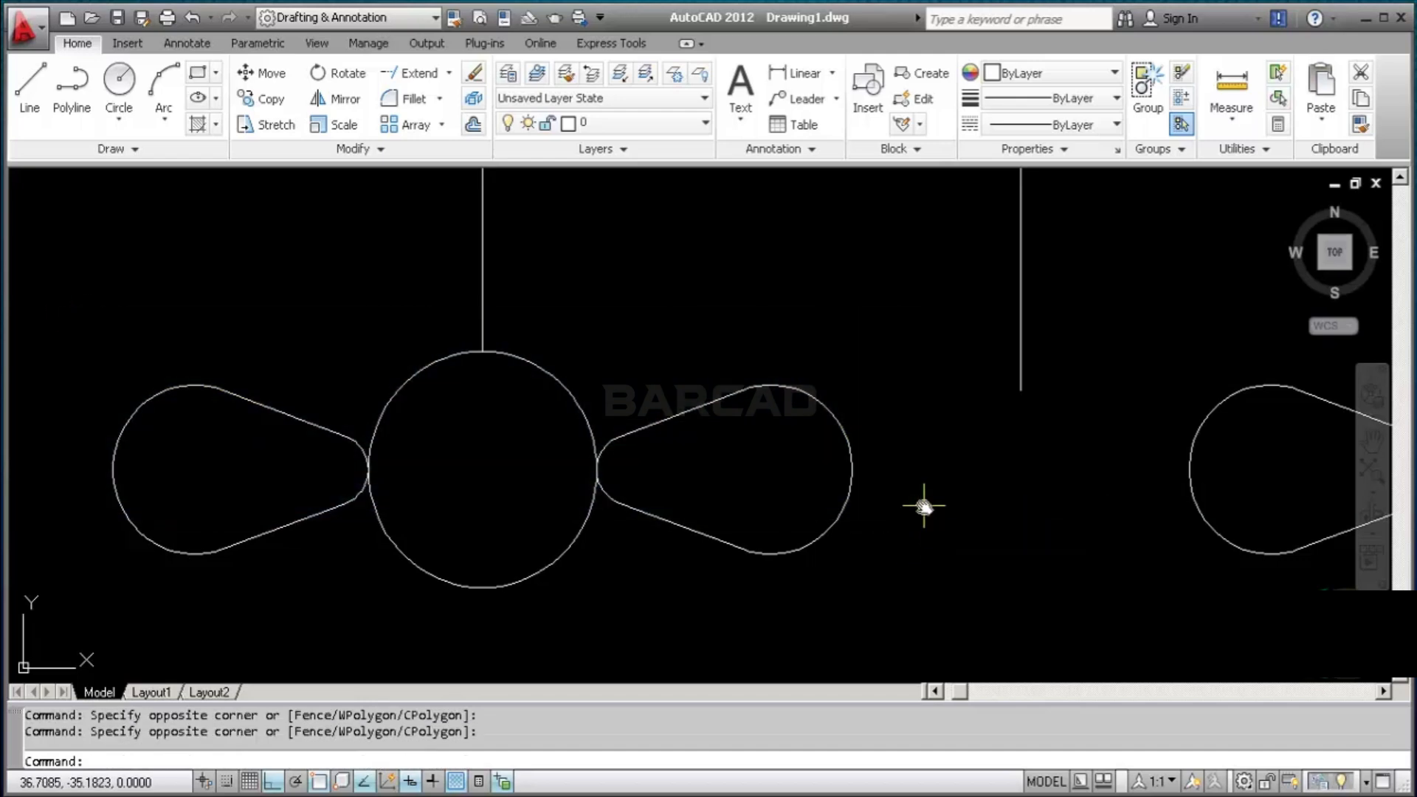
left_click(91, 305)
left_click(914, 474)
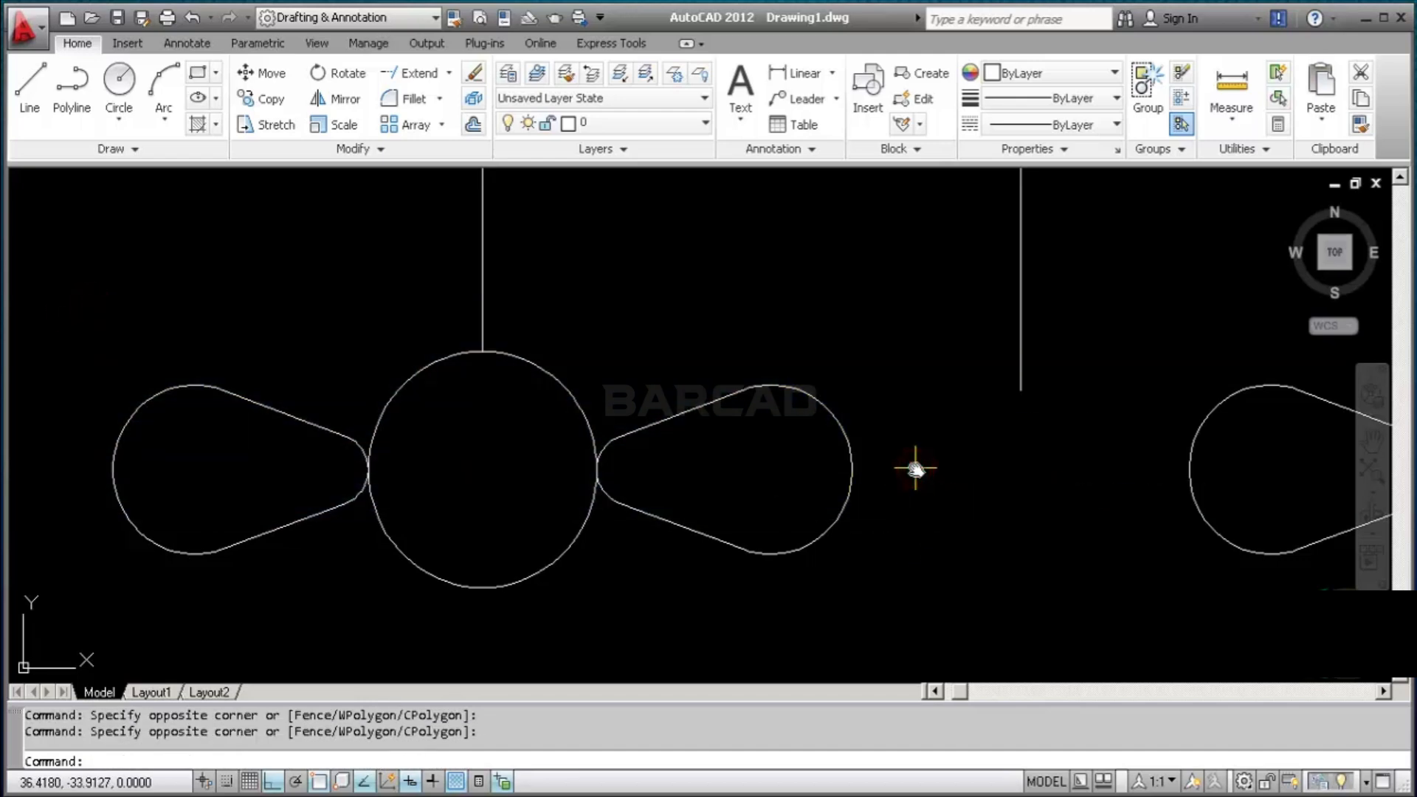
left_click(69, 303)
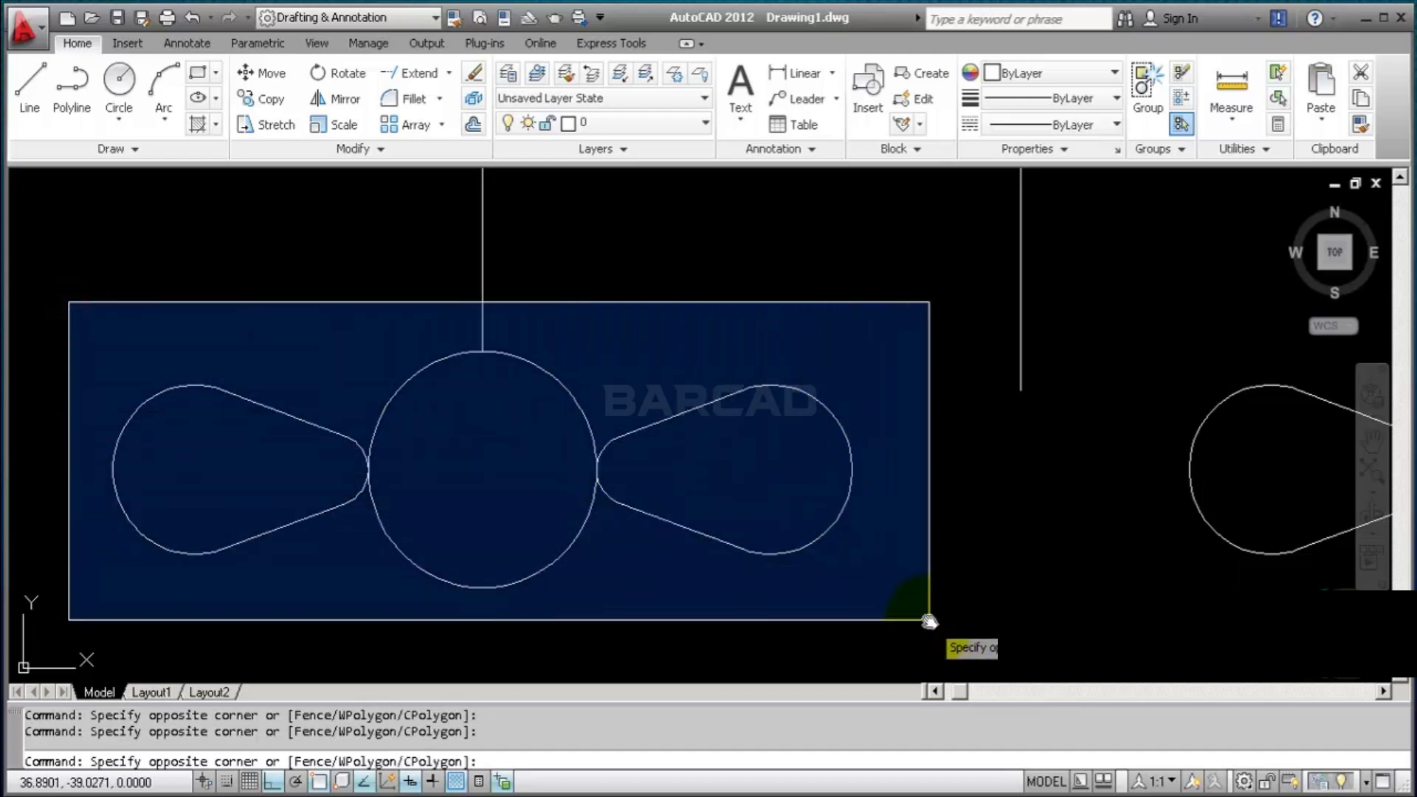
key("Escape")
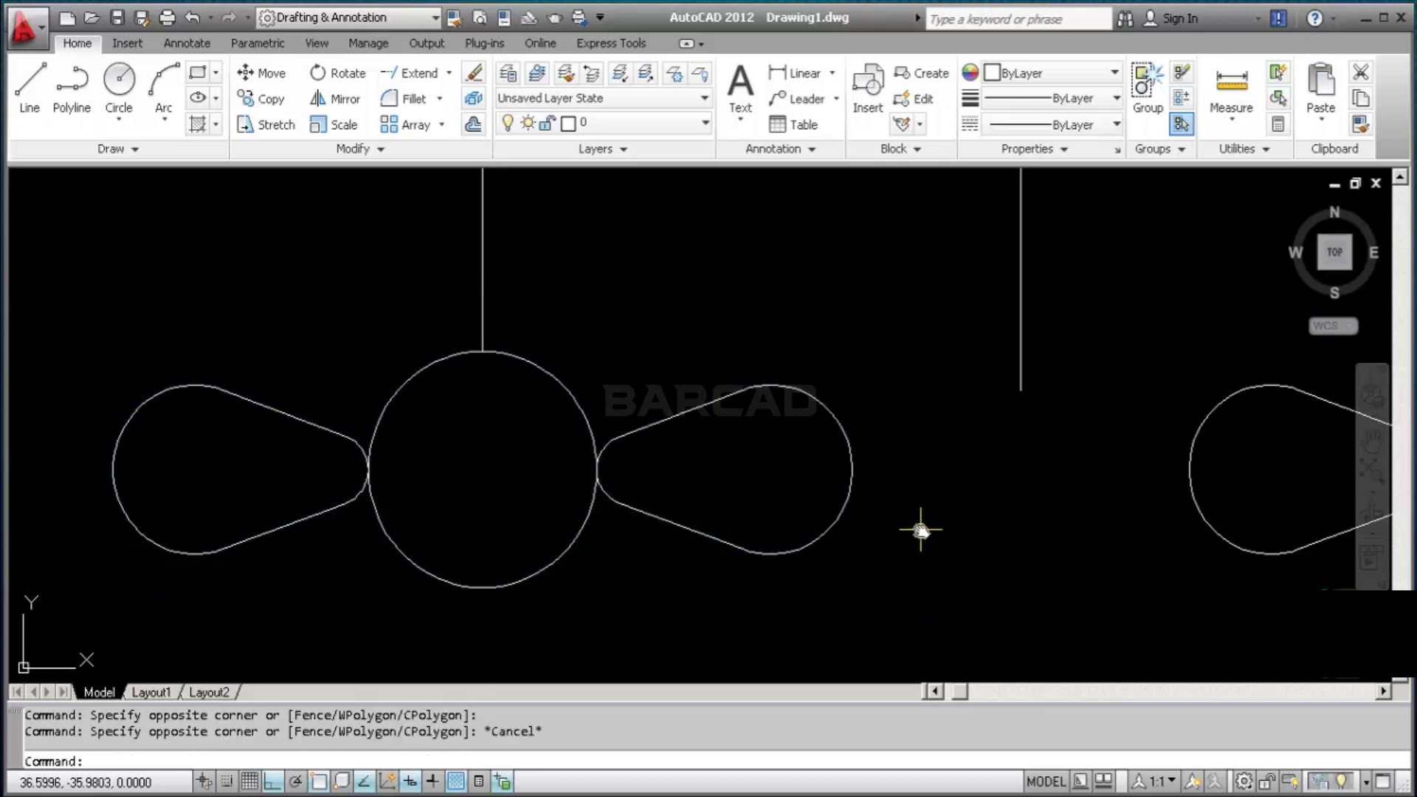
Select the three lower objects again with a thin crossing window through their lower halves, and clear the selection
left_click(893, 520)
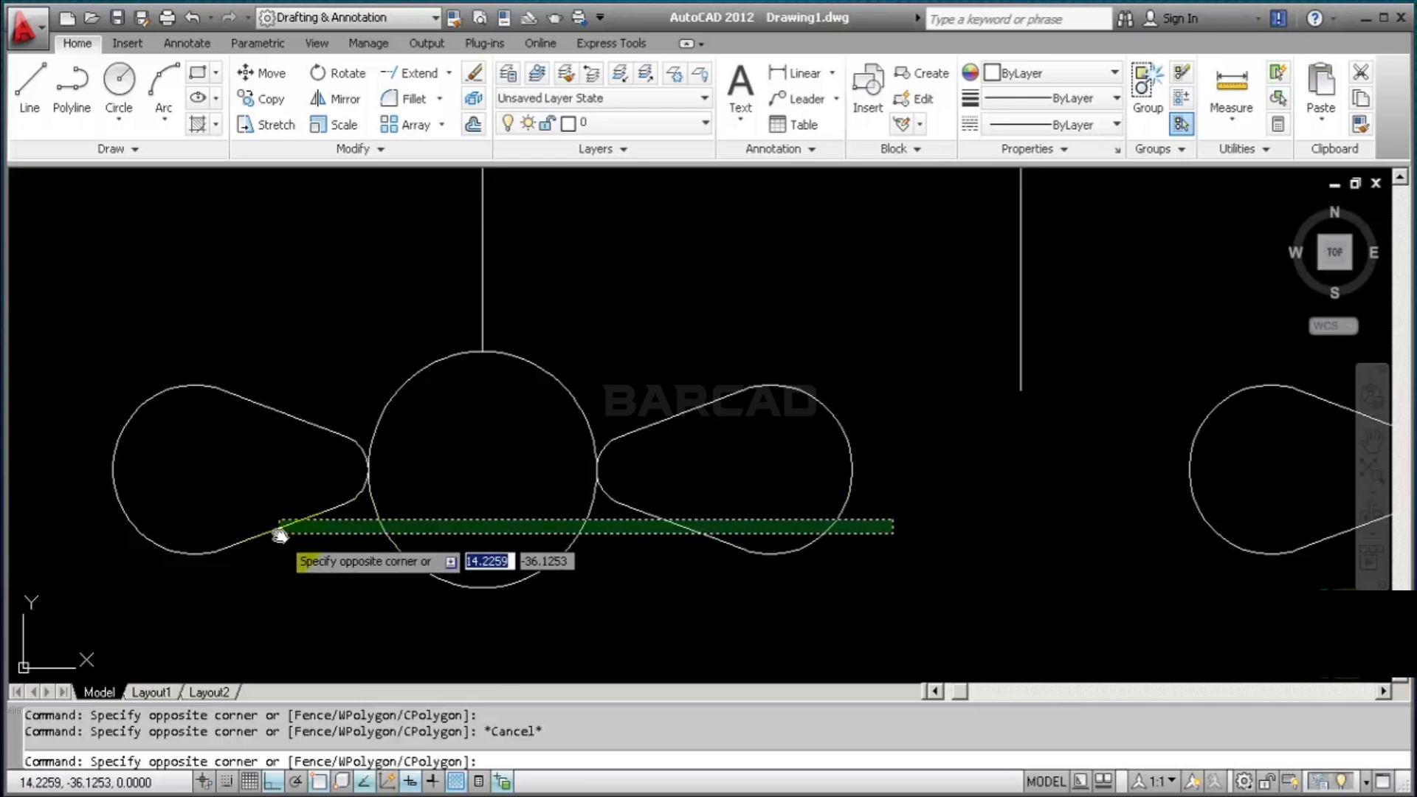
left_click(279, 534)
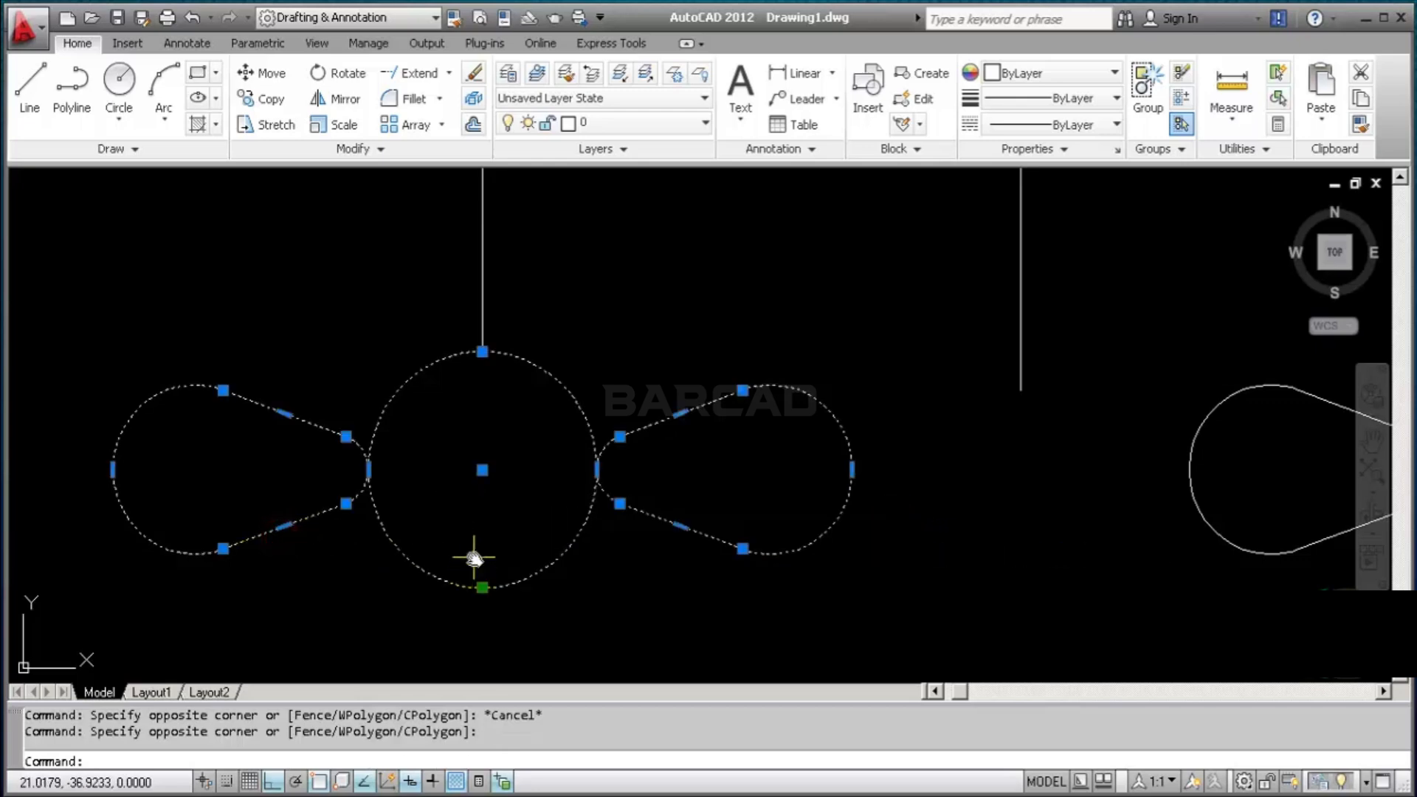
scroll(563, 462, "down", 2)
middle_click_drag(563, 462, 565, 539)
scroll(565, 538, "down", 1)
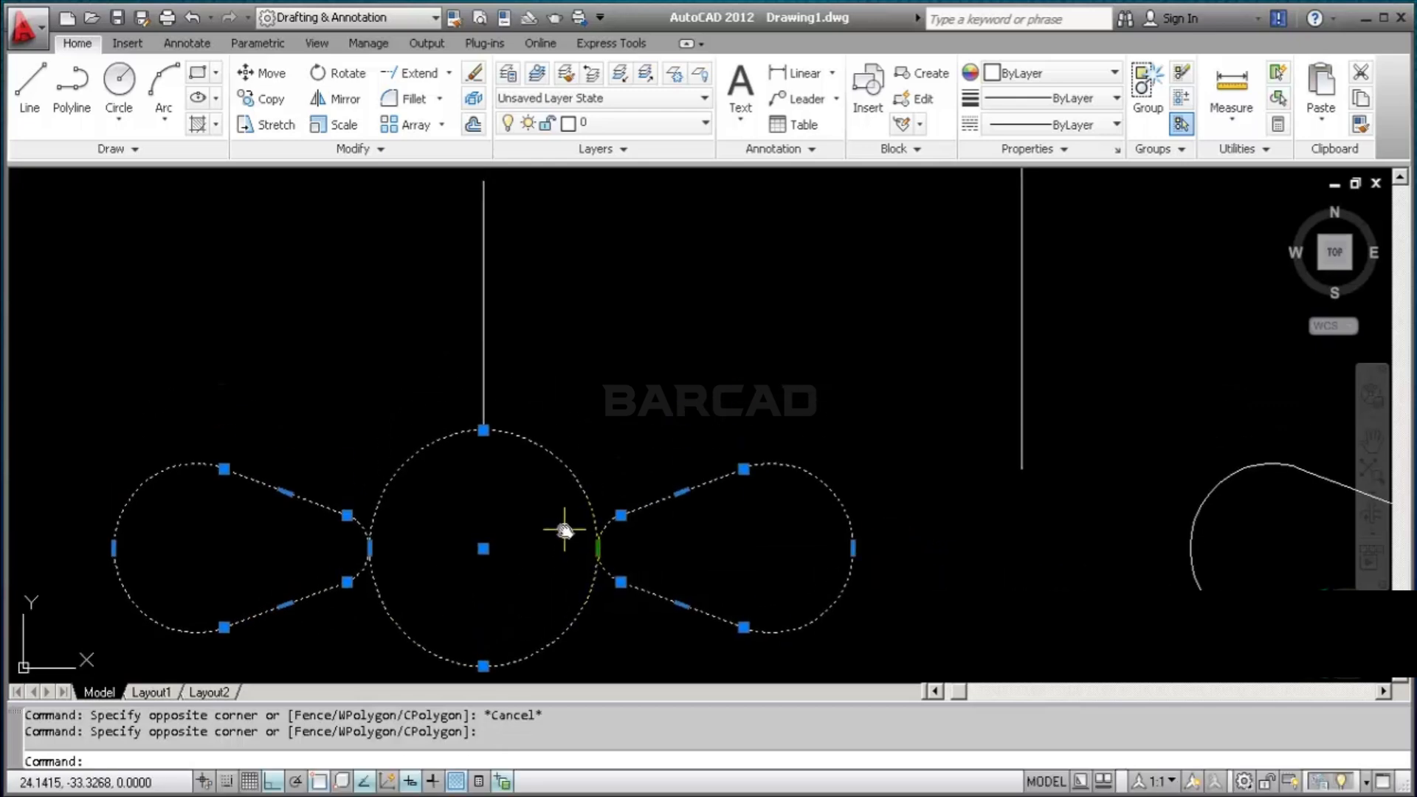
key("Escape")
Mirror the lower circle and its two teardrops about a horizontal axis through the connecting line's midpoint, keeping the source objects
left_click(240, 544)
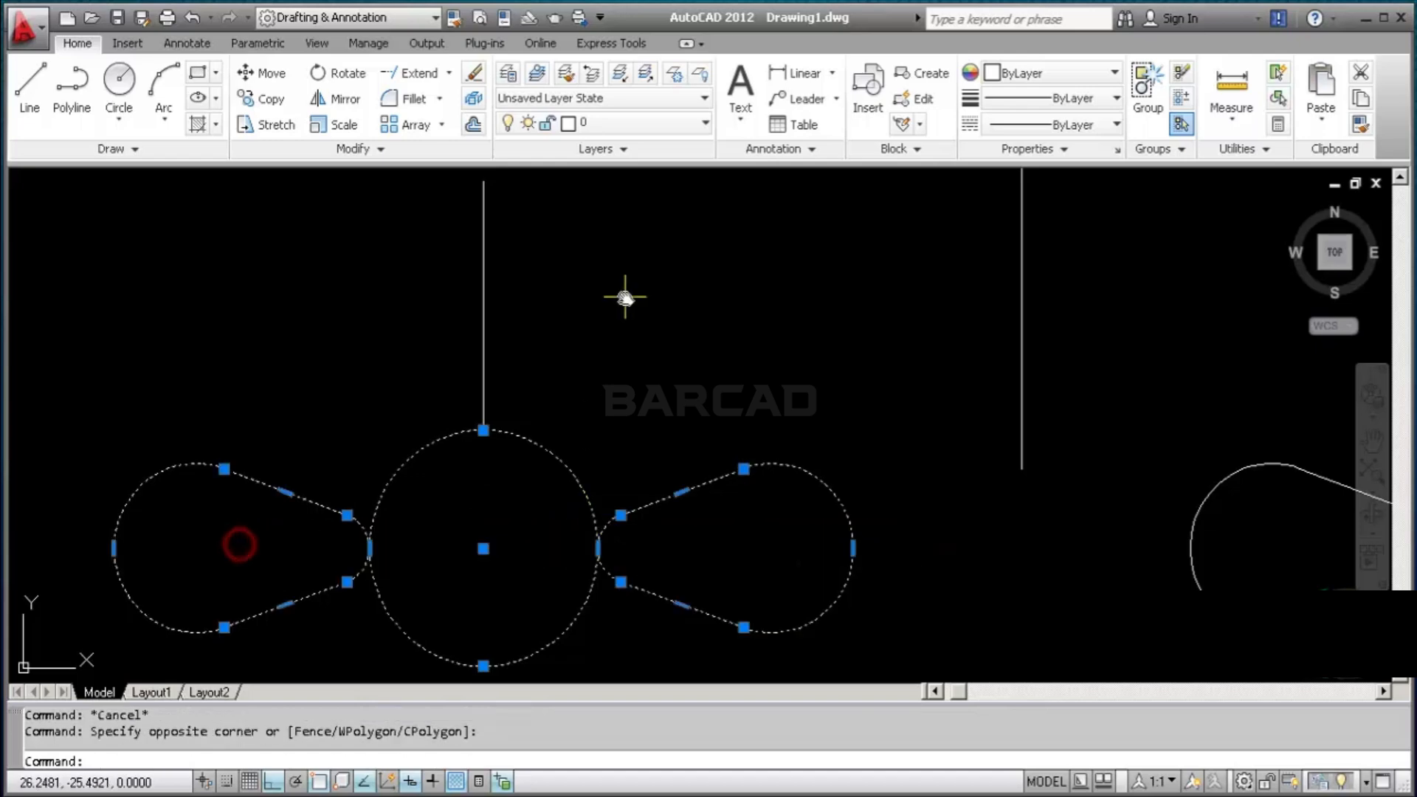
left_click(353, 100)
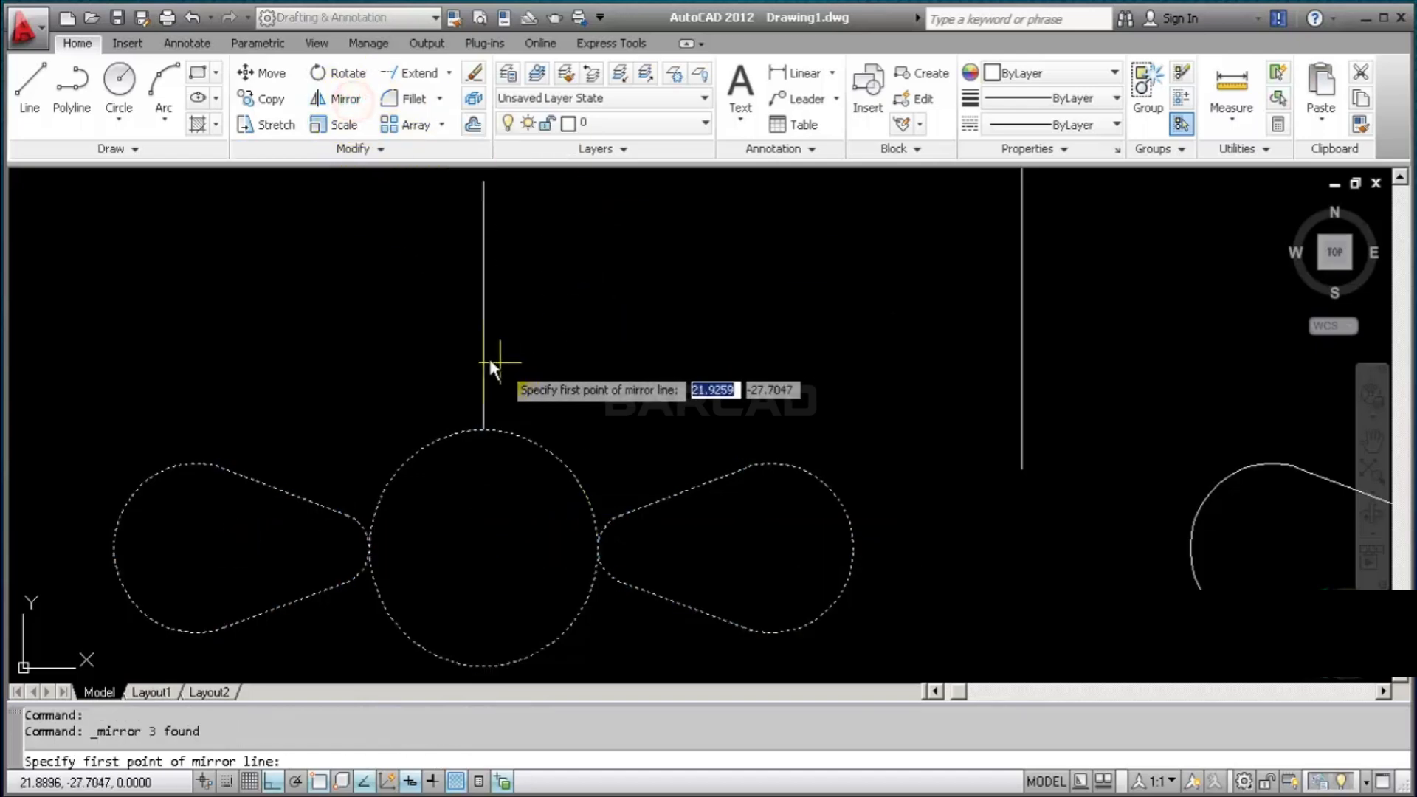
left_click(484, 307)
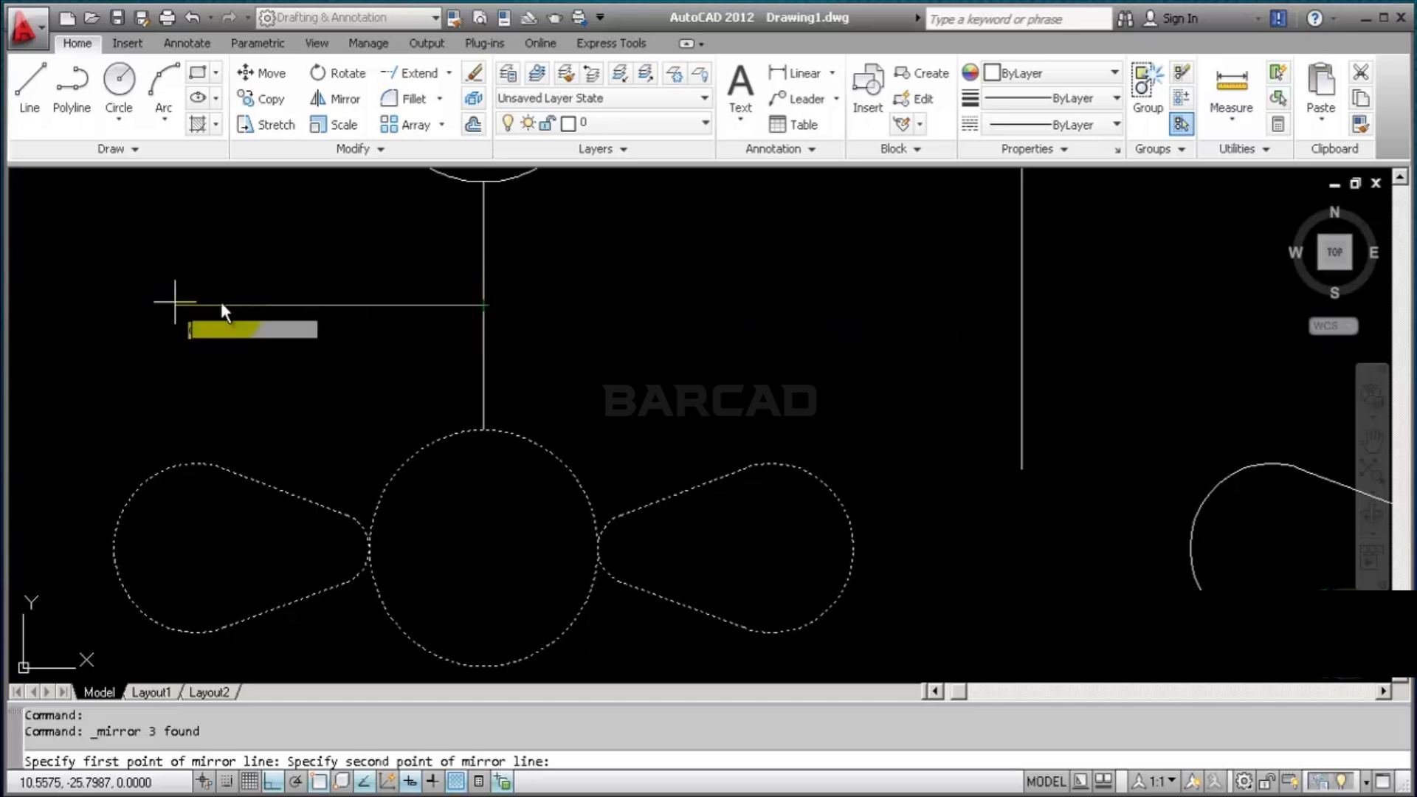
left_click(713, 302)
key("Return")
Zoom to the drawing extents and examine the mirrored figures and the connecting line between the two original circles
scroll(581, 378, "down", 1)
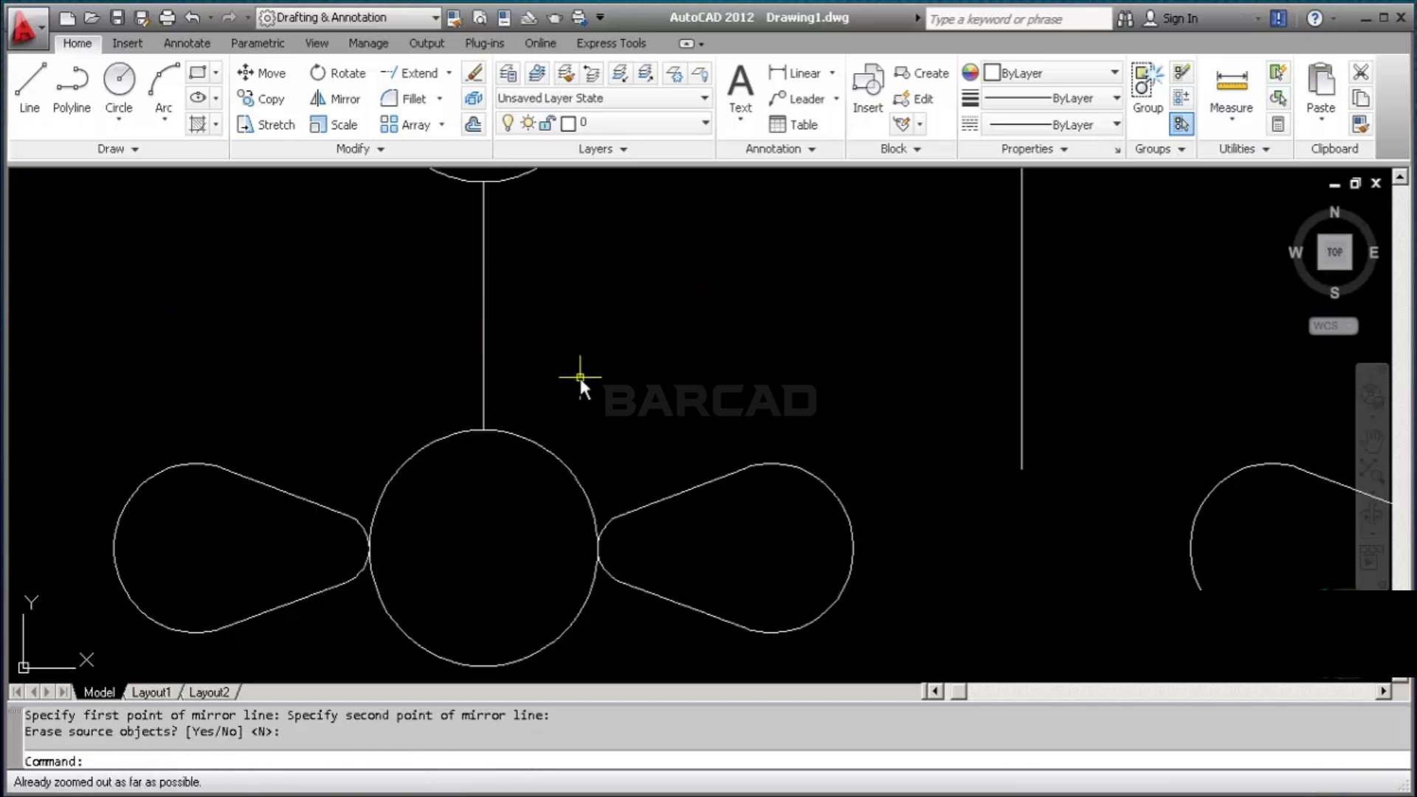
scroll(580, 378, "up", 3)
scroll(578, 378, "down", 4)
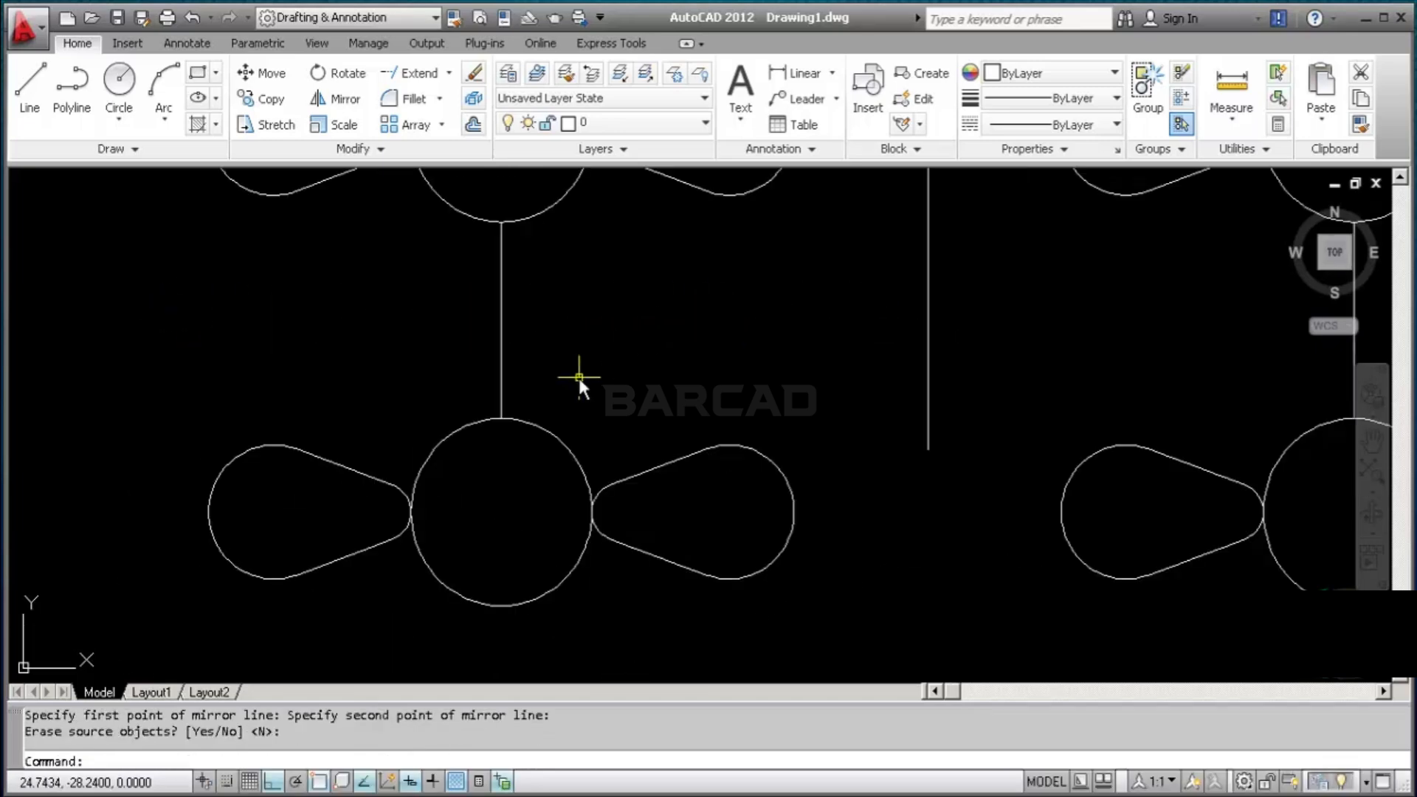
type("z")
key("Return")
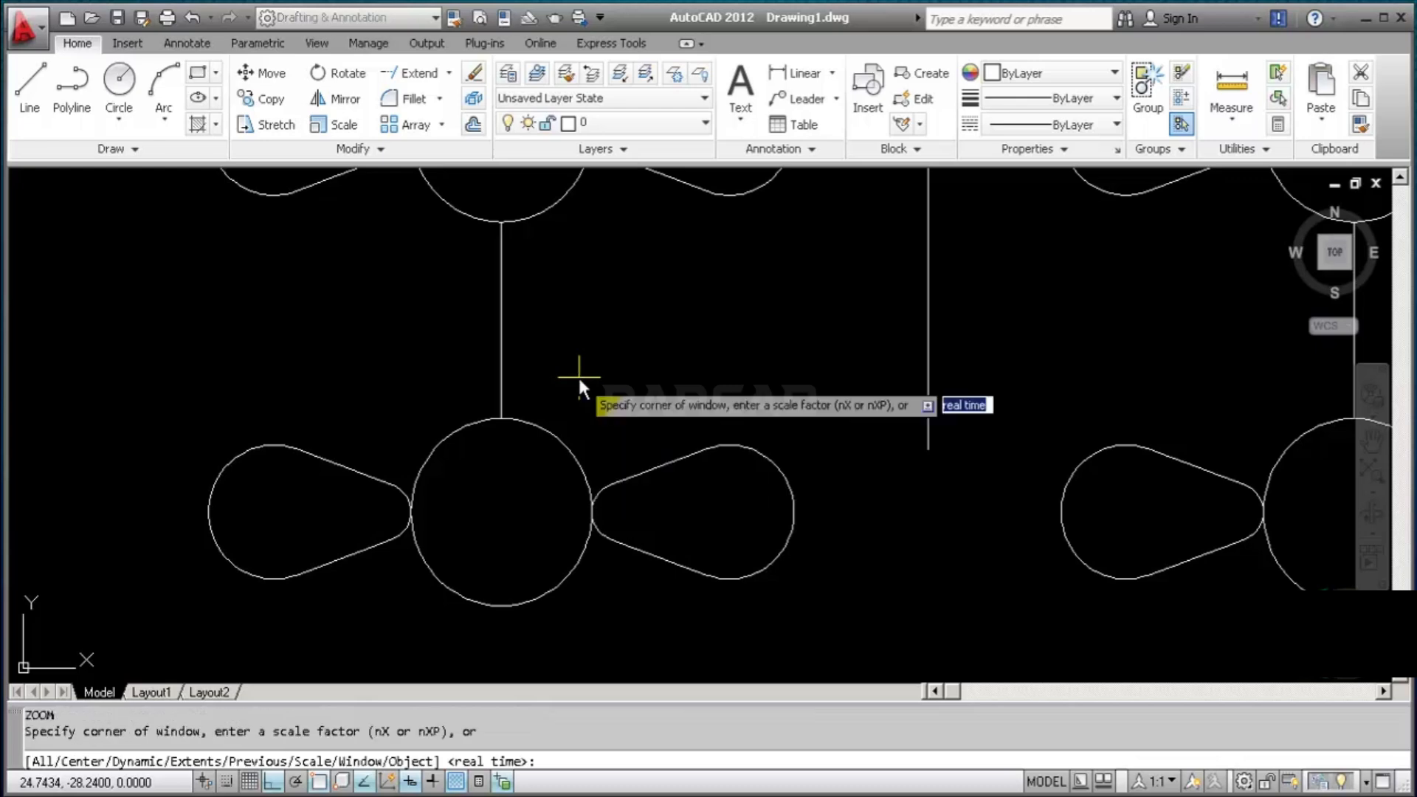
type("e")
key("Return")
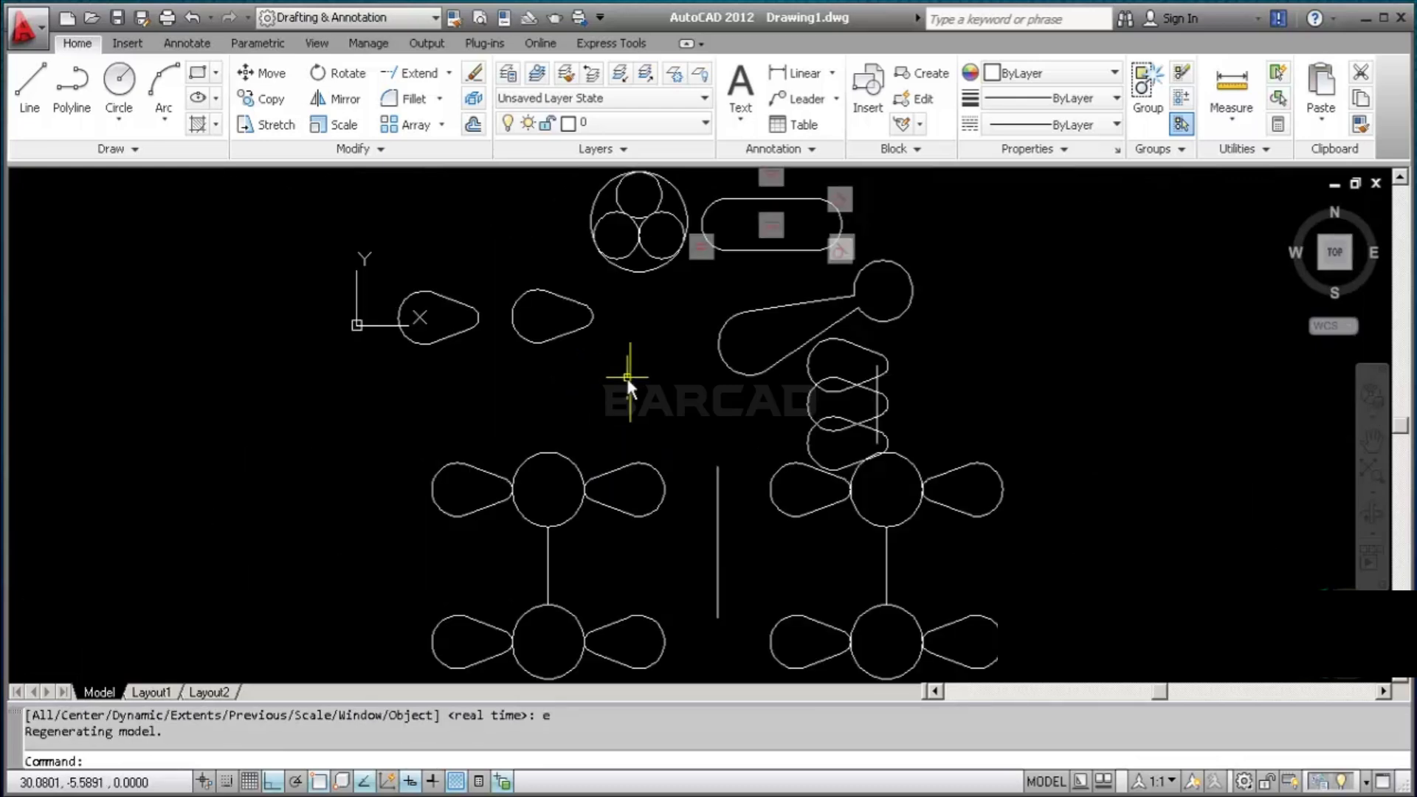
scroll(626, 378, "down", 3)
scroll(629, 378, "up", 1)
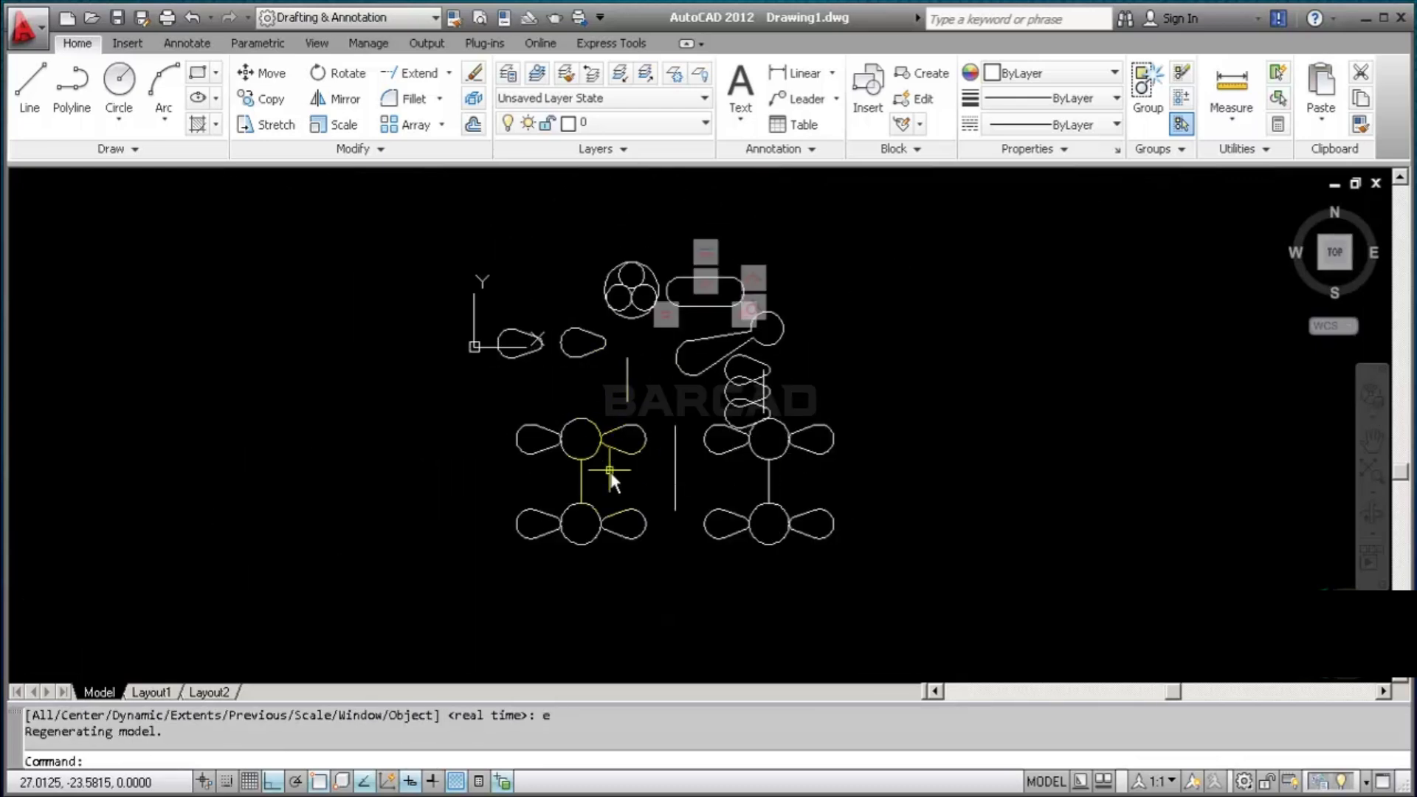
scroll(610, 473, "up", 3)
scroll(610, 473, "down", 2)
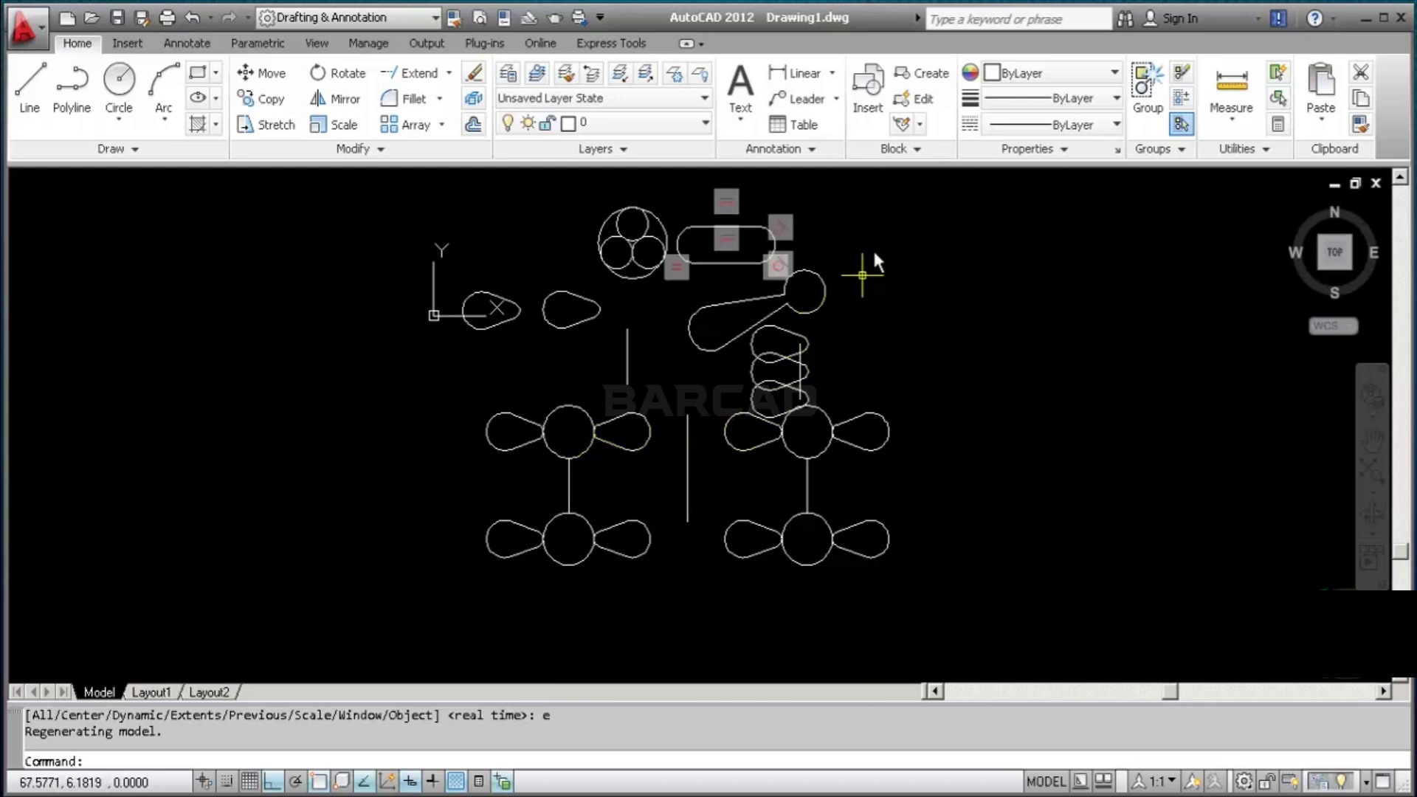
scroll(570, 499, "up", 5)
scroll(587, 492, "down", 3)
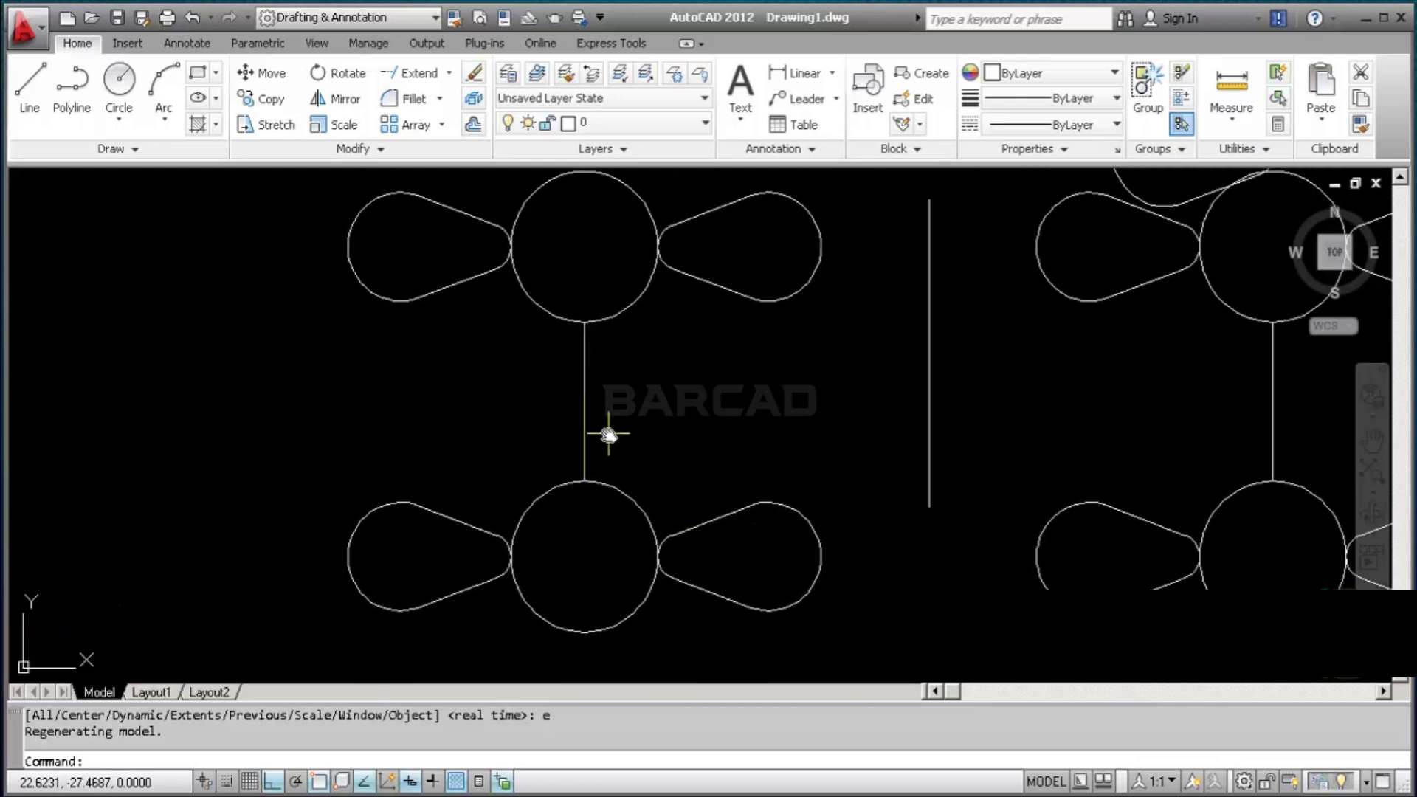
scroll(586, 446, "up", 2)
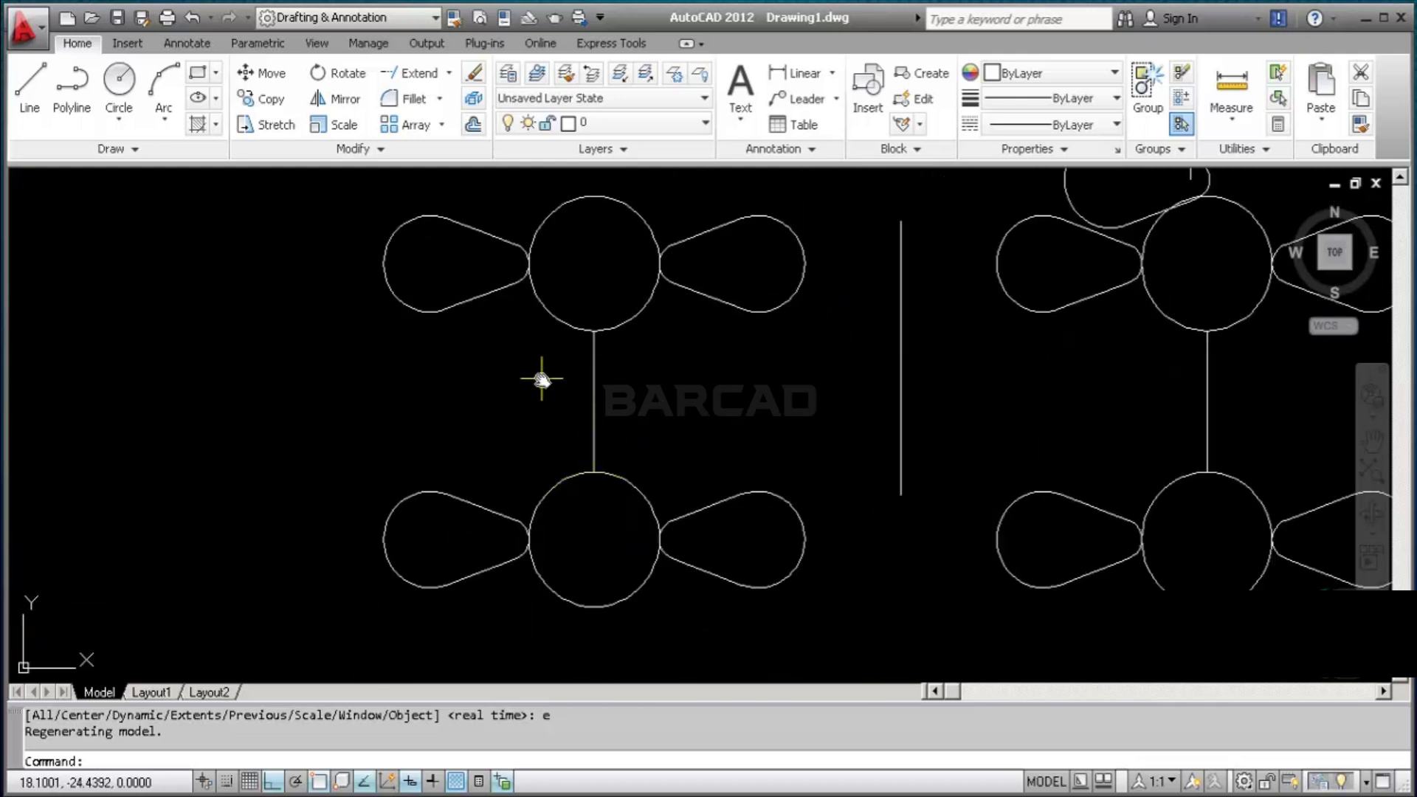
middle_click_drag(633, 422, 618, 352)
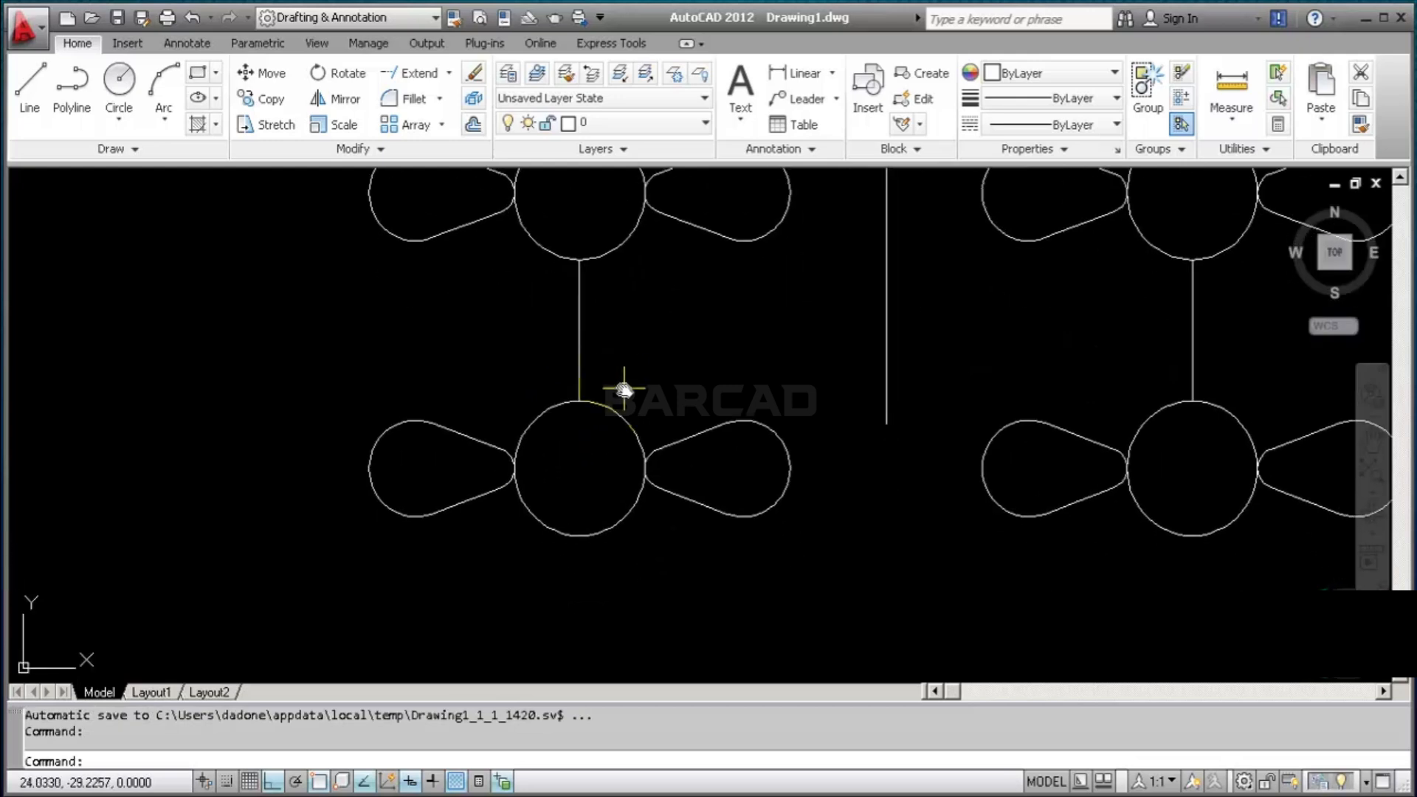
scroll(621, 414, "down", 2)
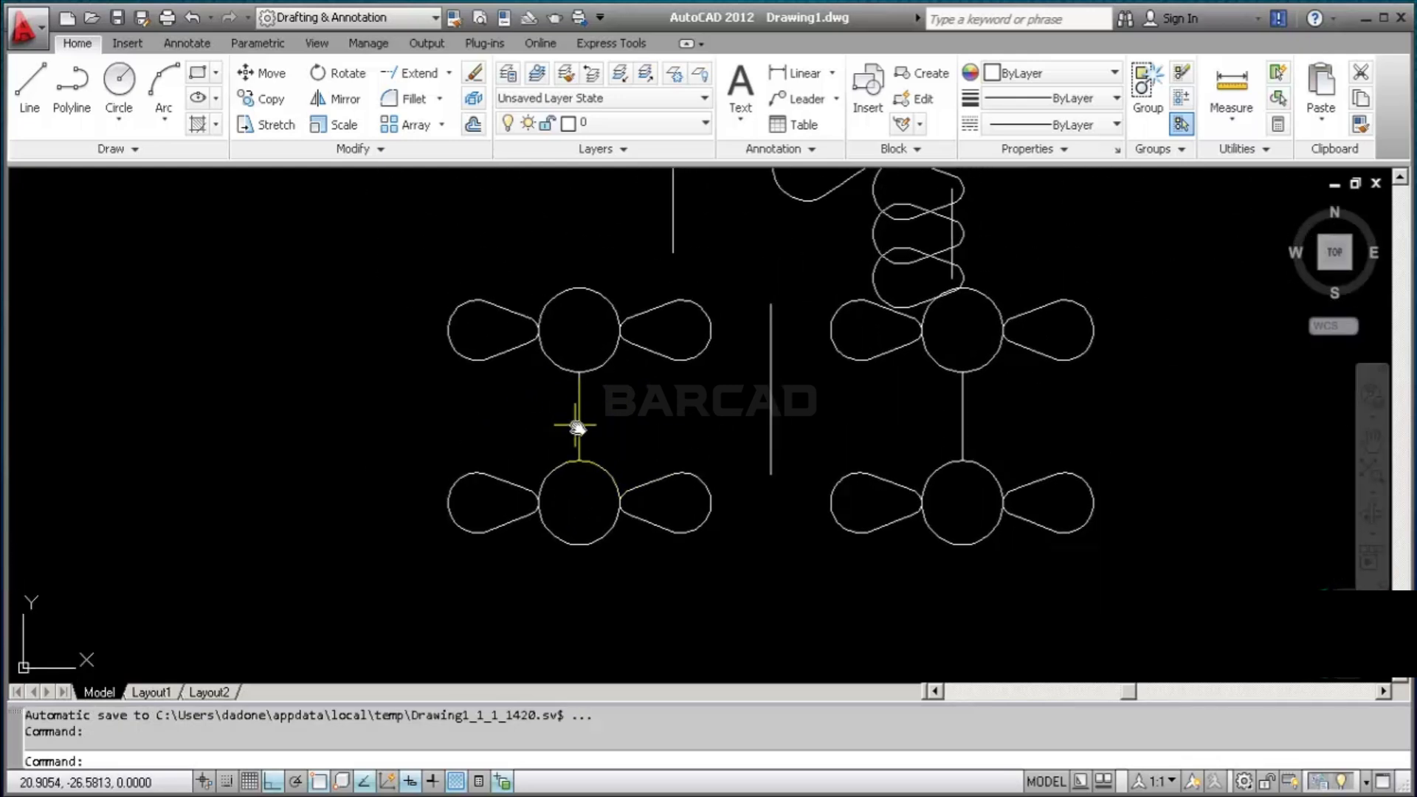
scroll(574, 422, "up", 2)
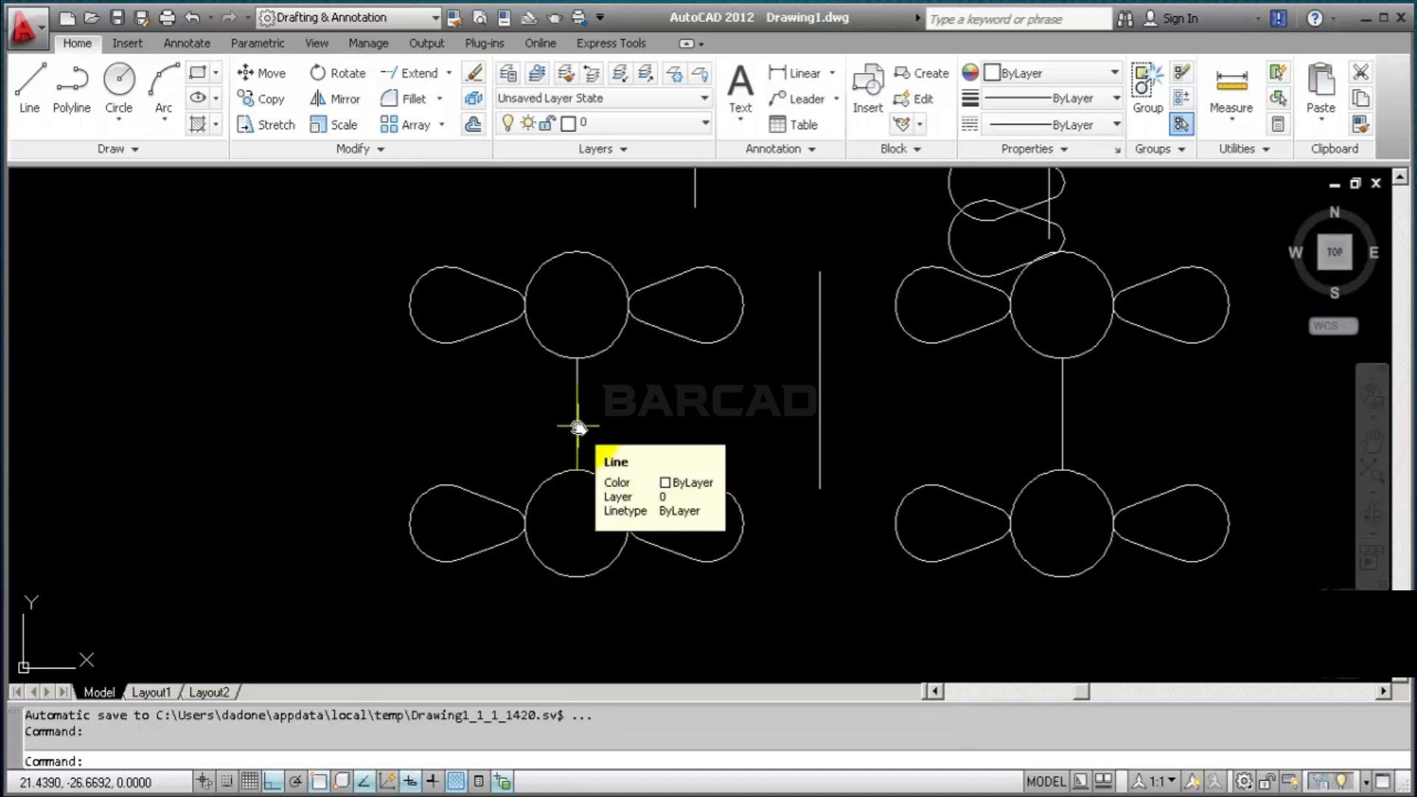
Delete the lower circle and its two teardrops from the left-hand figure, keeping the connecting line
left_click(342, 443)
left_click(786, 602)
key("Delete")
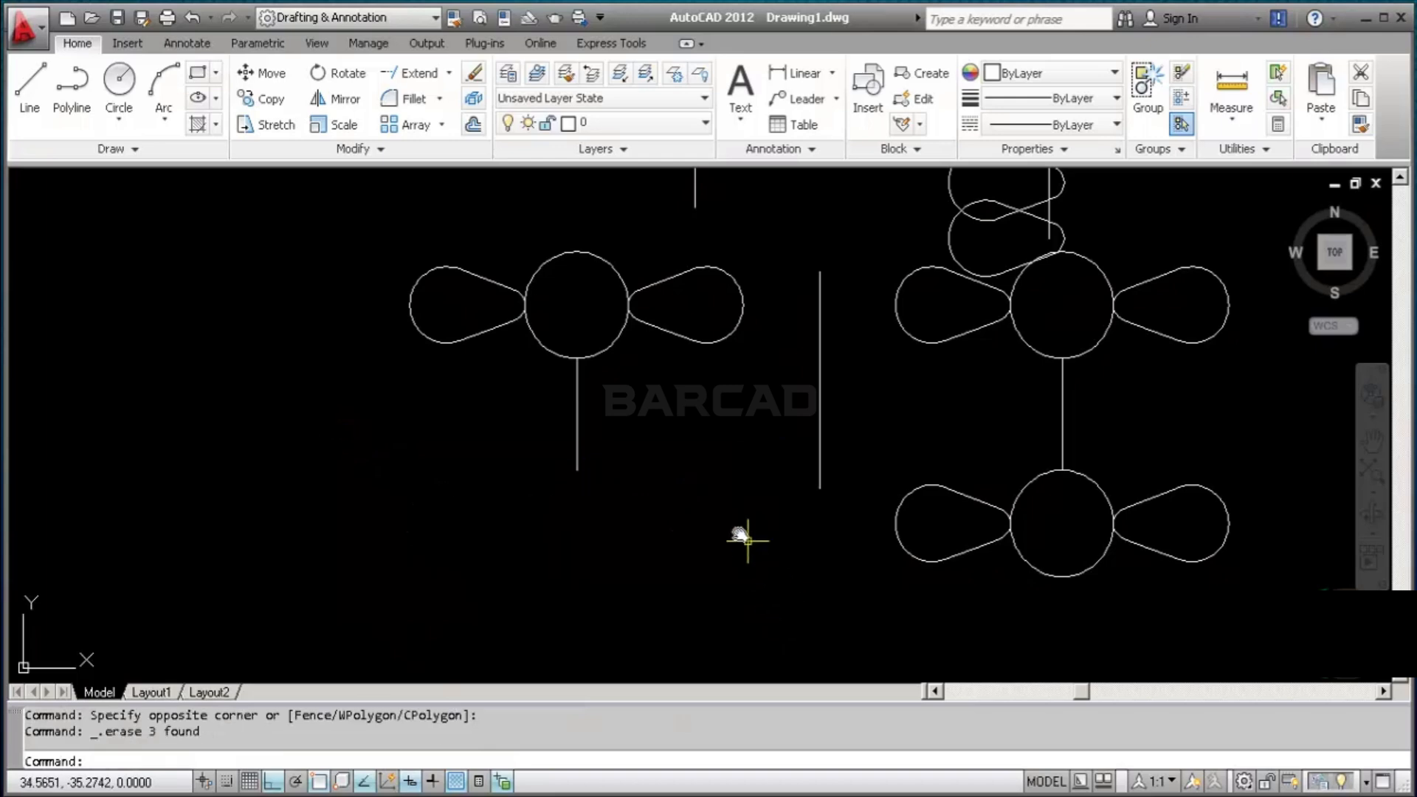
Mirror the left figure's upper circle and two teardrops about a horizontal axis through the connecting line's midpoint, keeping the source objects
left_click(334, 228)
left_click(754, 387)
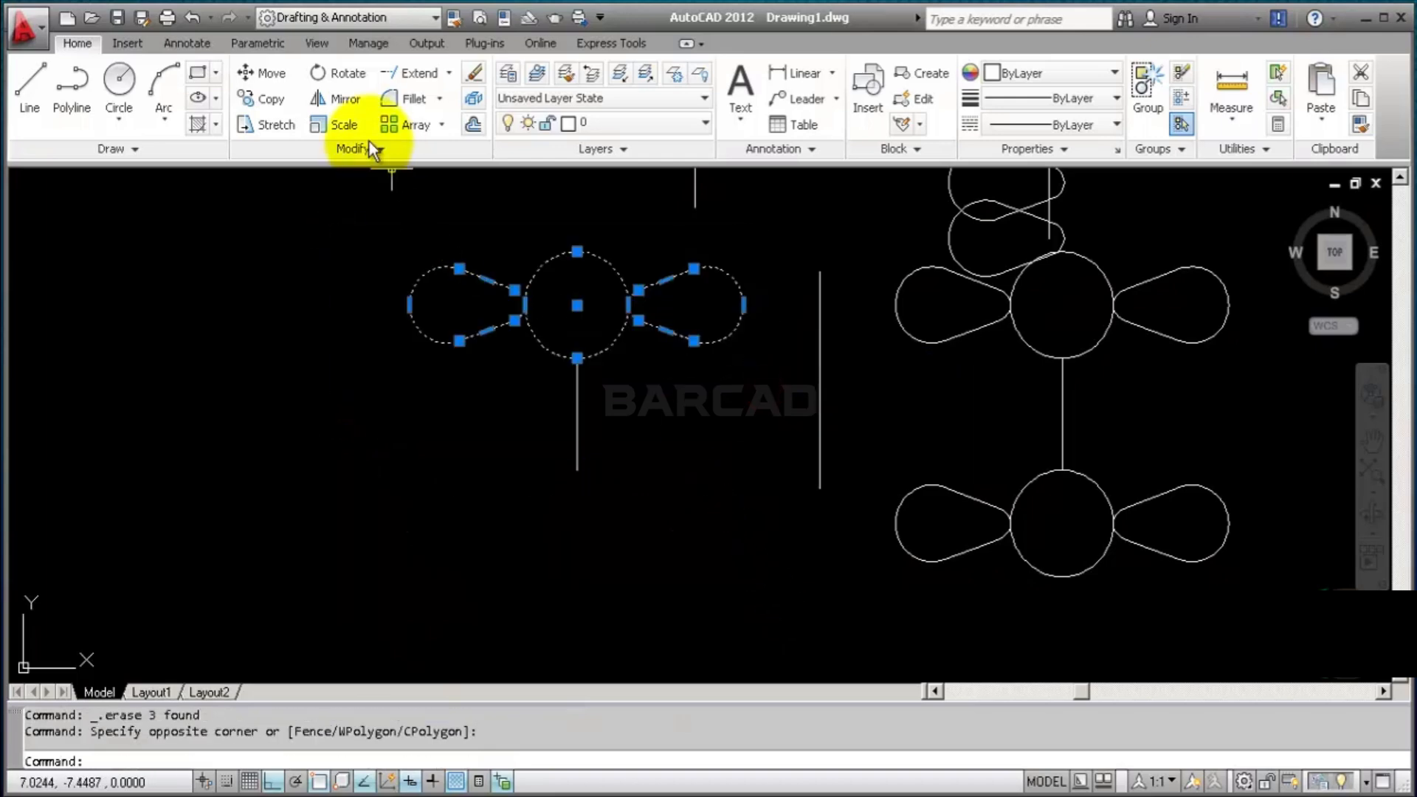
left_click(336, 99)
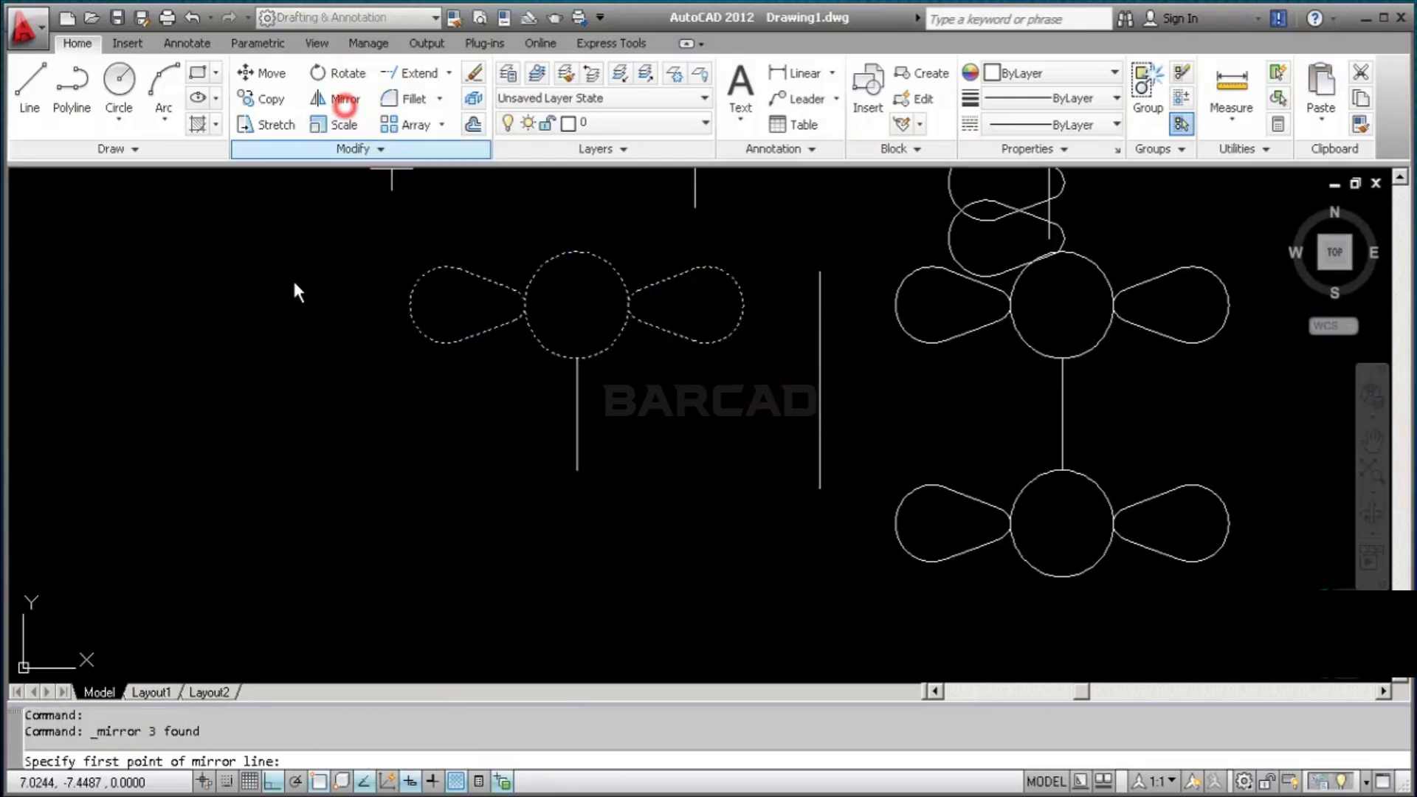
left_click(577, 414)
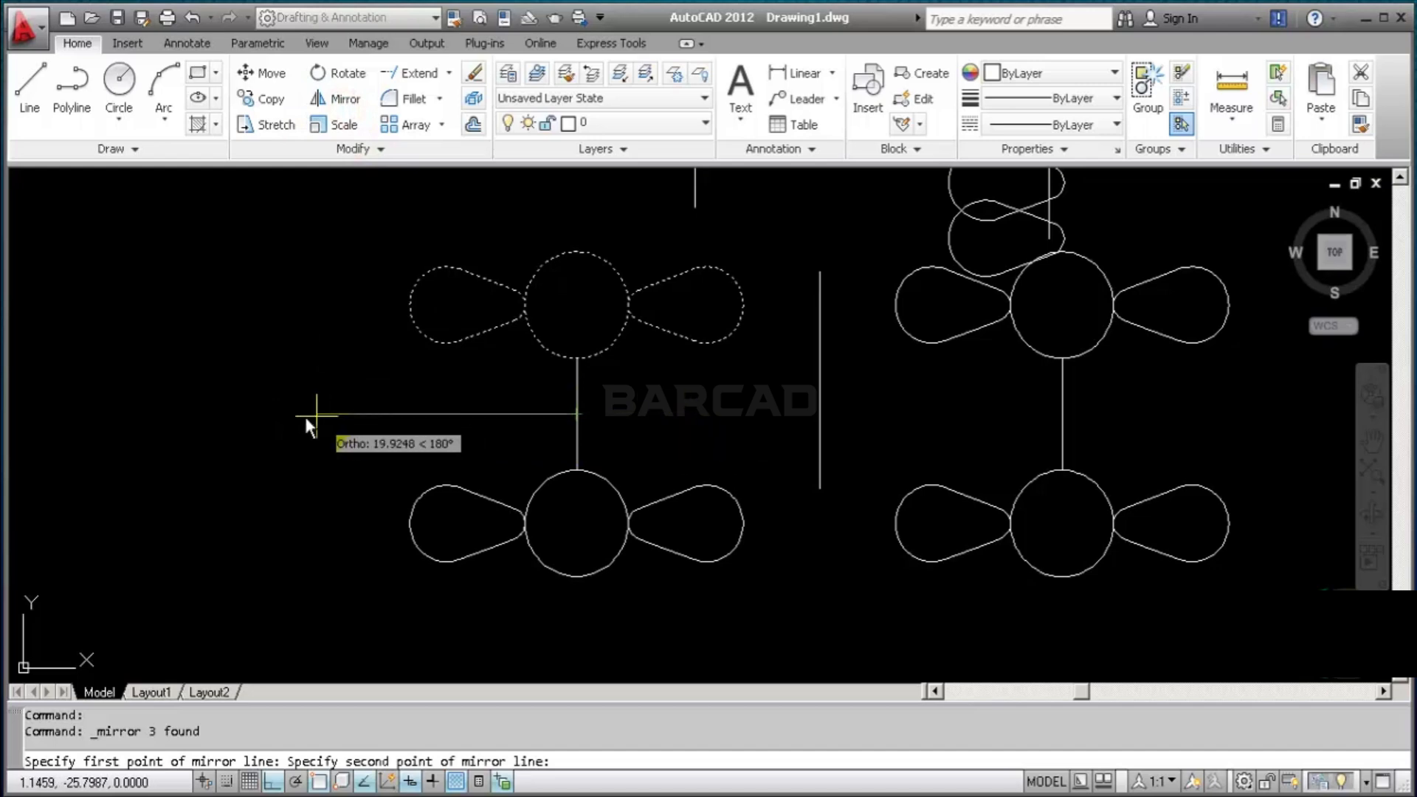
left_click(304, 418)
key("Return")
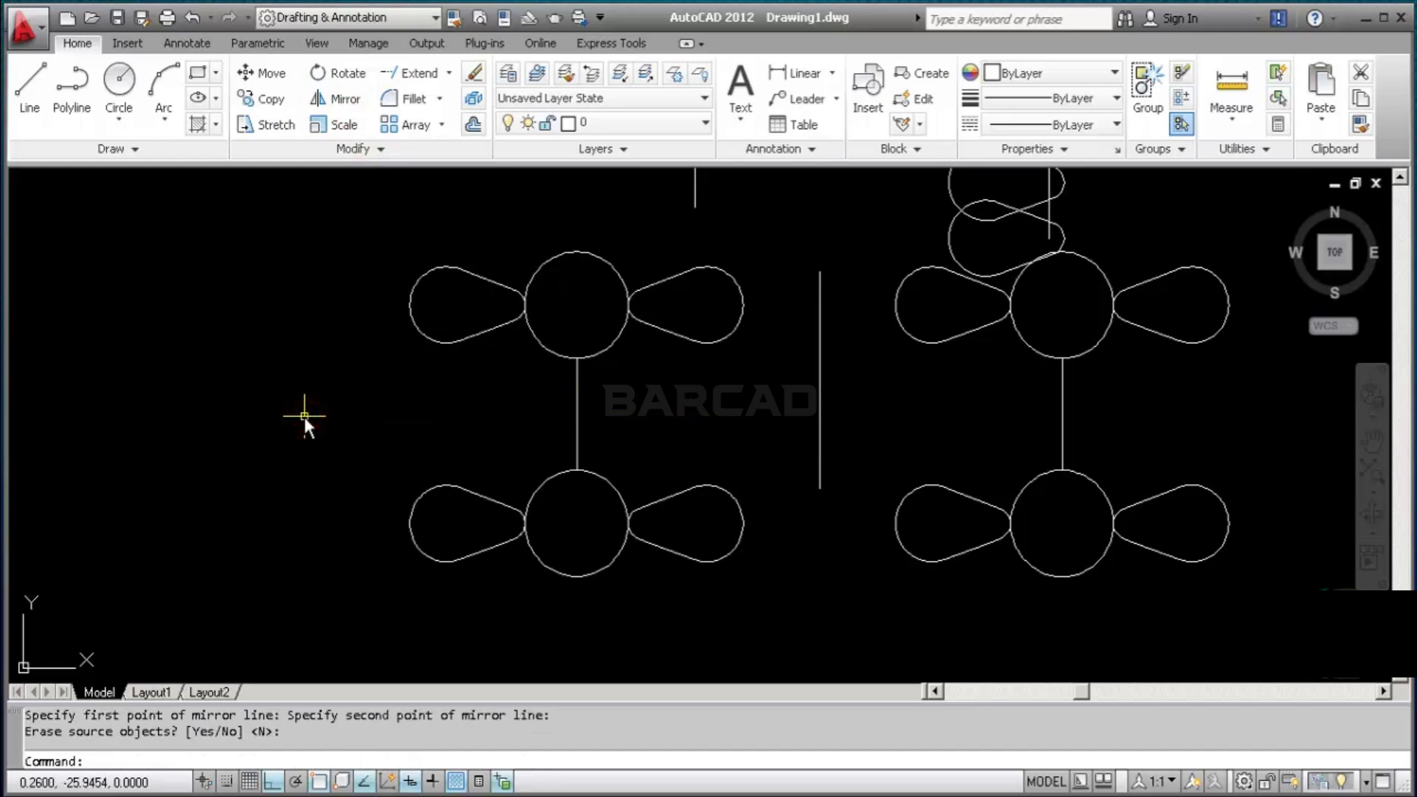
Delete the upper and lower teardrops on the right side of the left-hand figure using a crossing selection
left_click(762, 310)
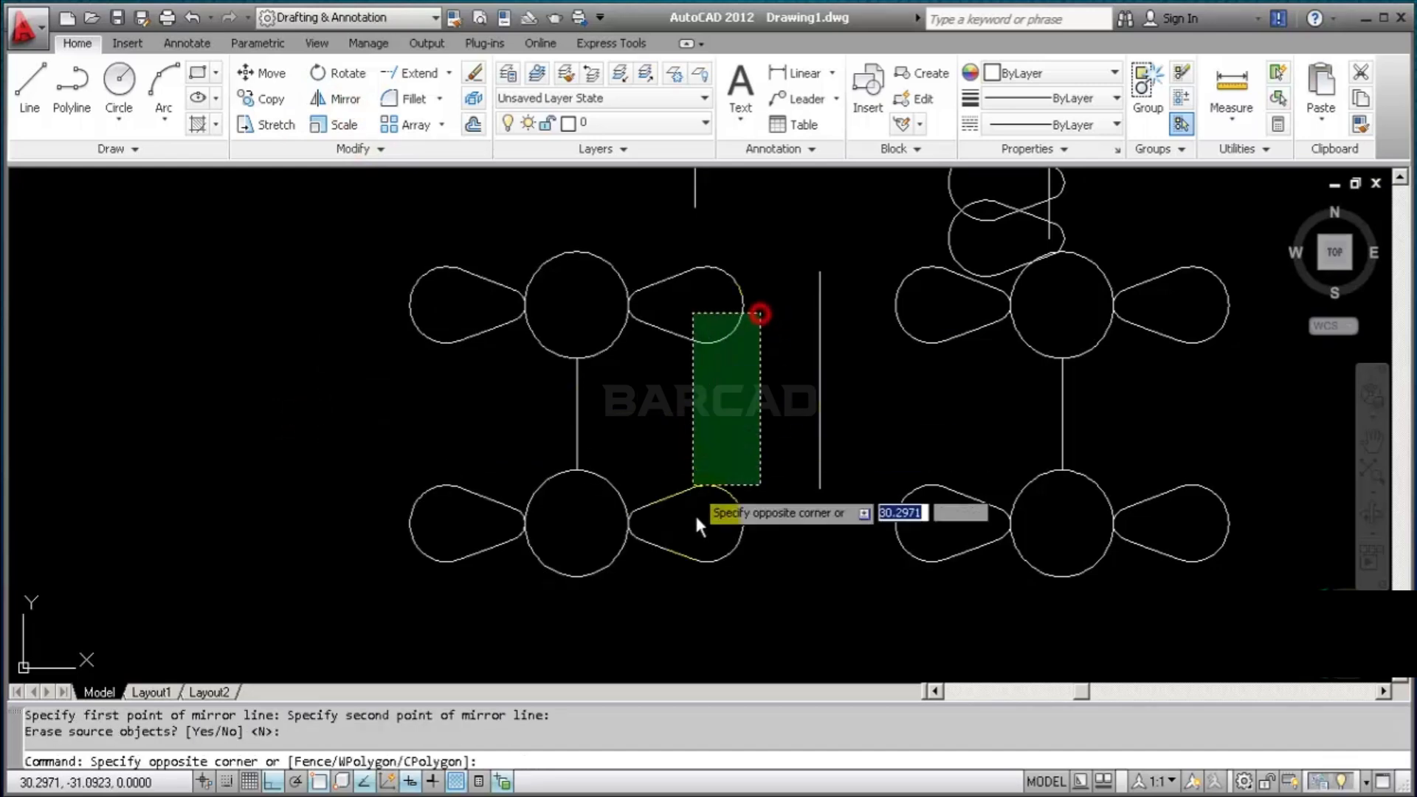
left_click(698, 525)
key("Delete")
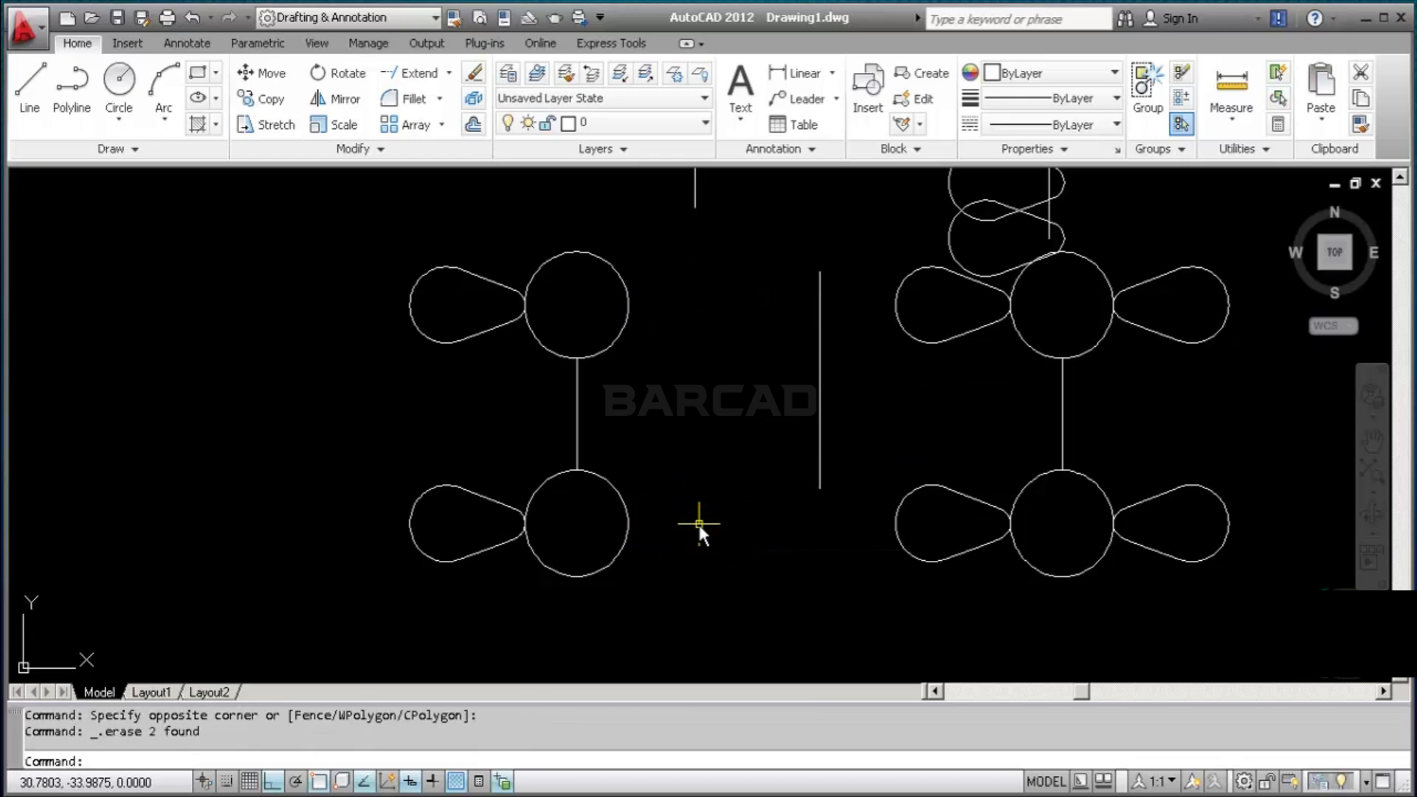
Stretch the left figure's connecting line vertically from the upper circle's top quadrant to the lower circle's bottom quadrant
left_click(604, 389)
left_click(515, 400)
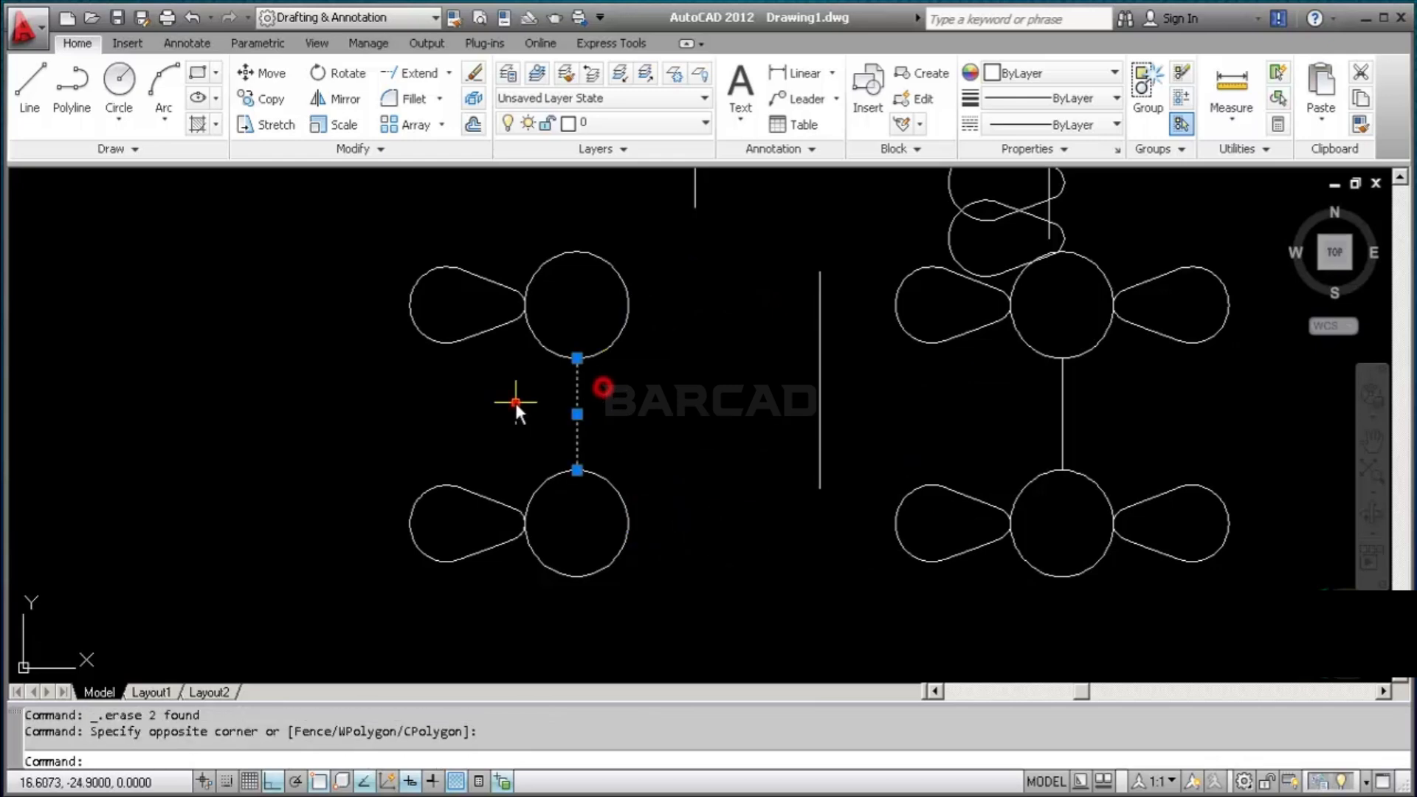
left_click(577, 359)
left_click(577, 252)
left_click(577, 471)
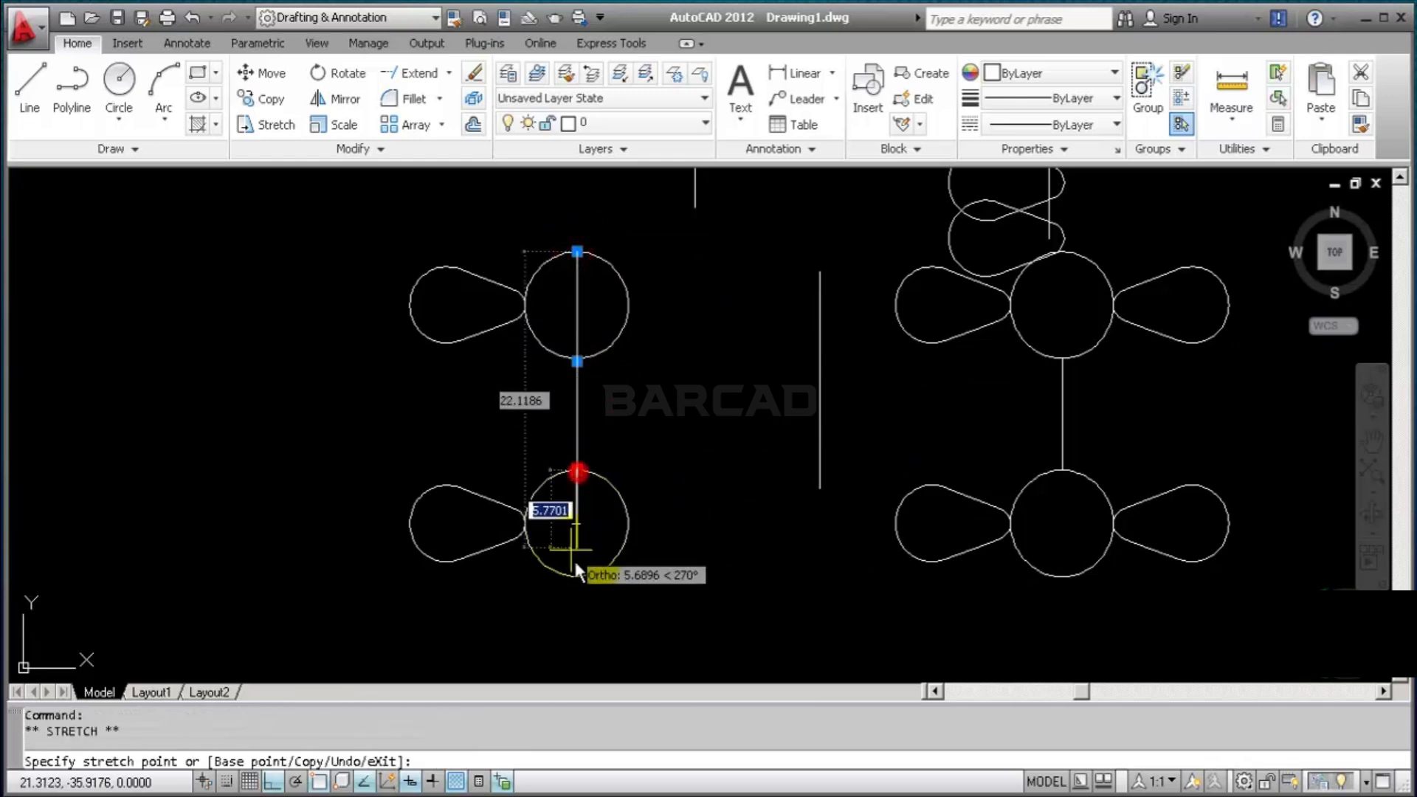
left_click(577, 578)
key("Escape")
Trim away the right halves of both circles in the left-hand figure along the vertical line
type("tr")
key("Return")
key("Return")
left_click(660, 313)
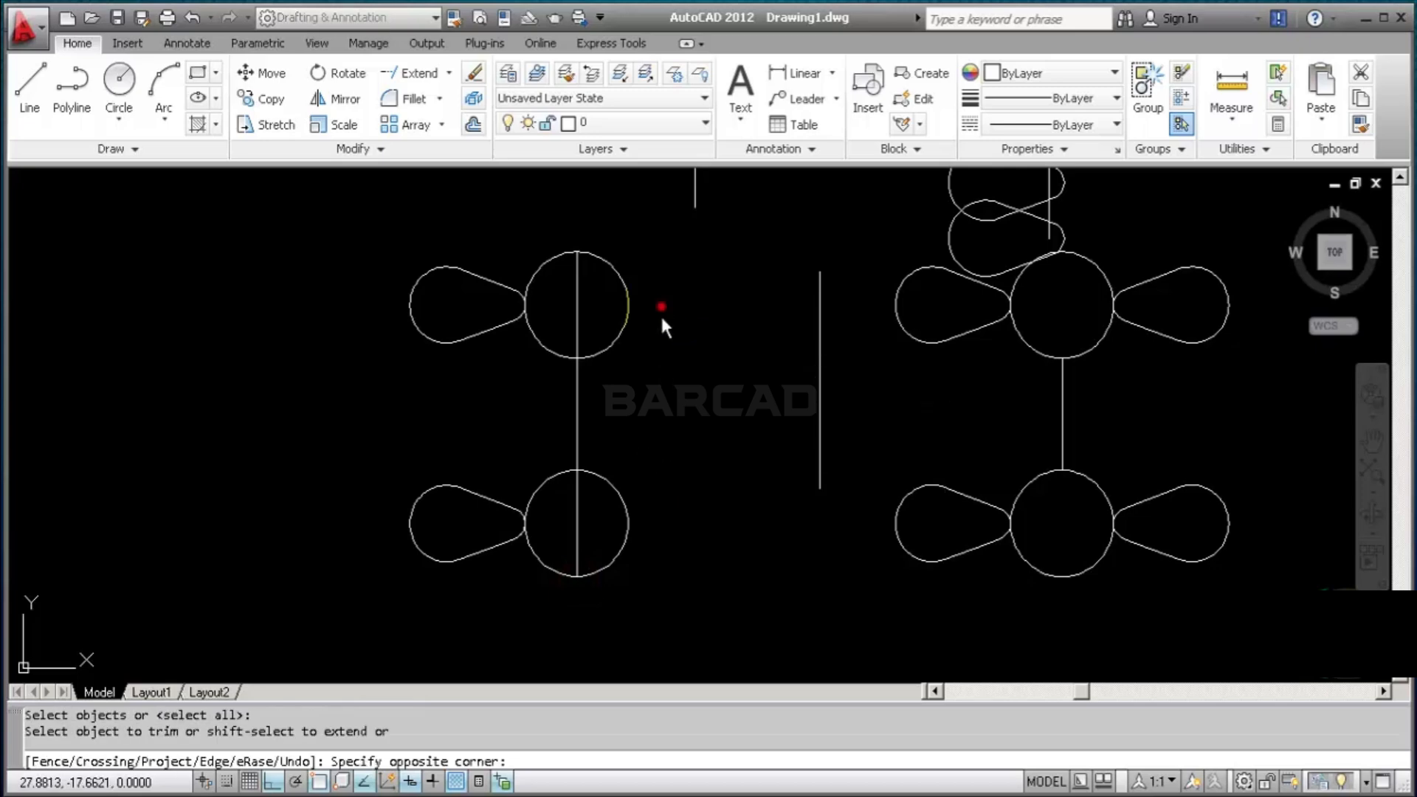
left_click(610, 520)
key("Return")
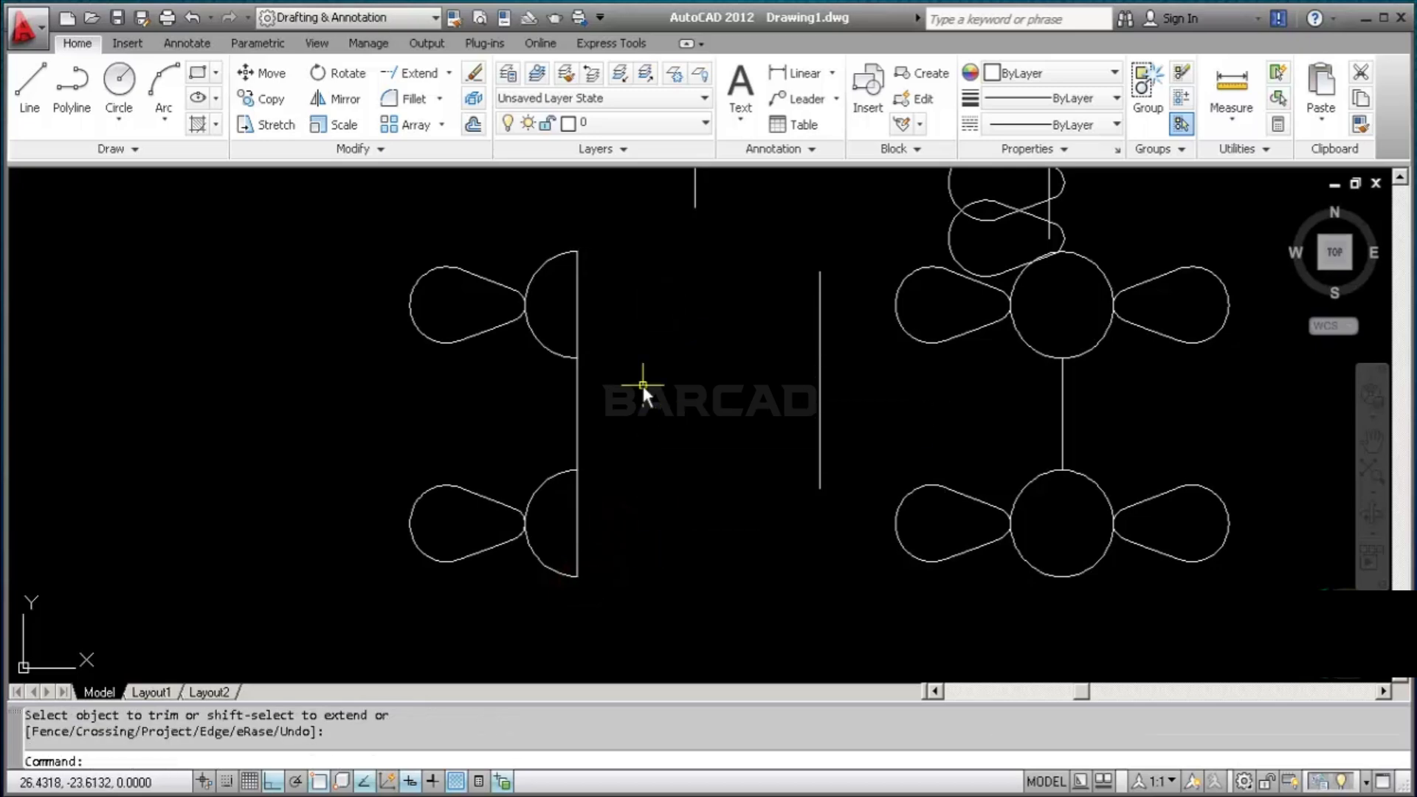
Select both half-circles and their two teardrops in the left-hand figure with a crossing window, leaving out the vertical line
left_click(544, 217)
left_click(440, 527)
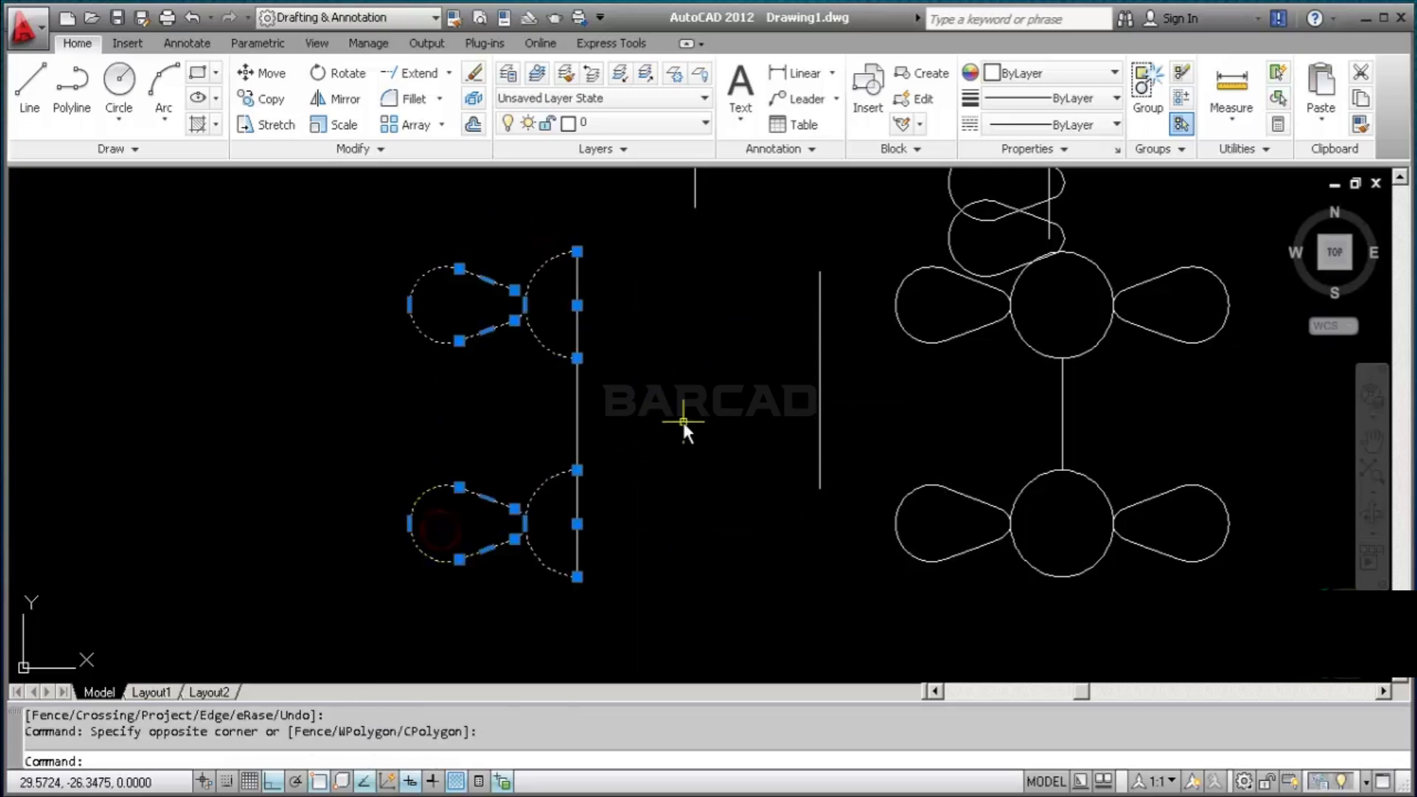
Mirror the selected half circles and teardrop shapes about the long vertical line, keeping the source objects
left_click(336, 99)
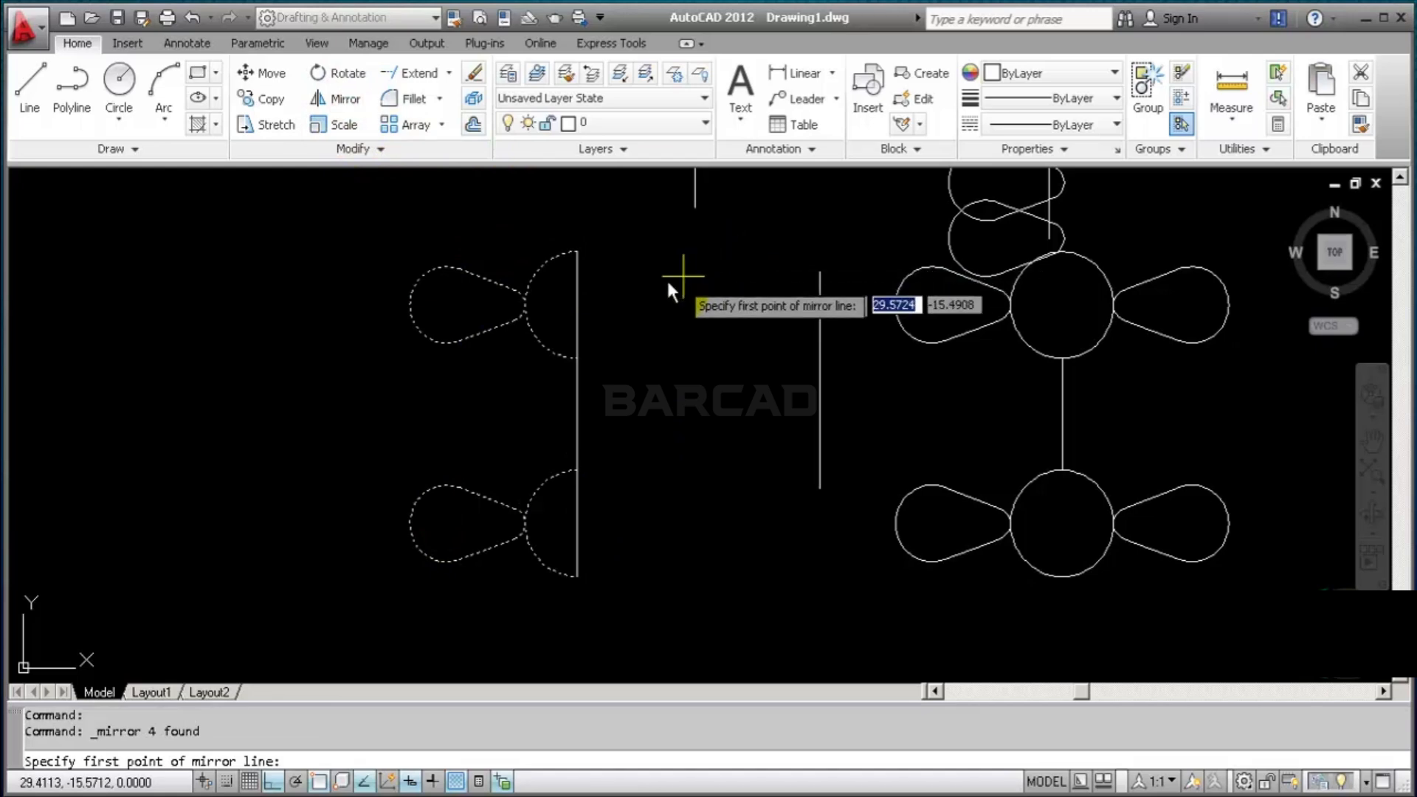
left_click(577, 252)
left_click(577, 574)
key("Return")
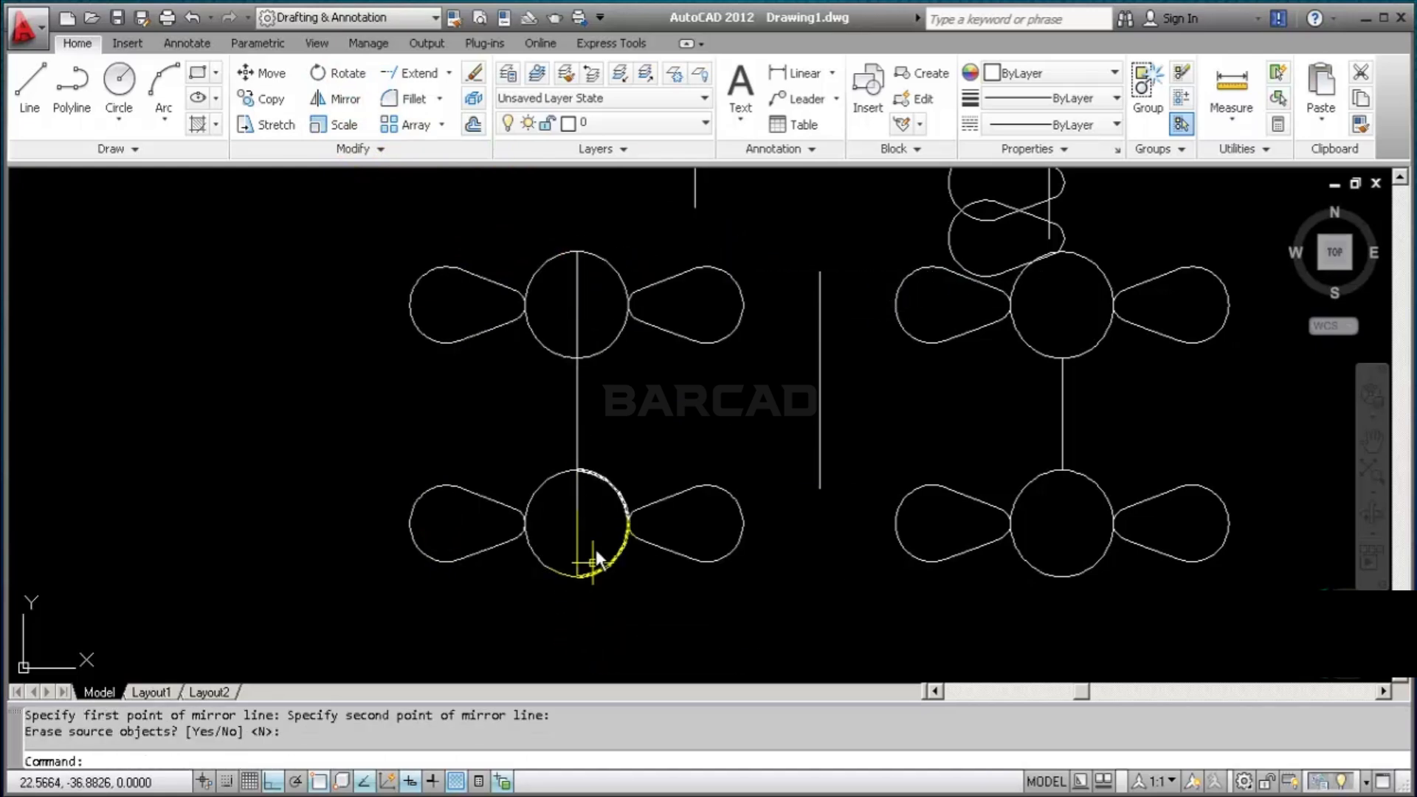
Trim away the portions of the vertical line inside the upper and lower circles
type("tr")
key("Return")
key("Return")
left_click(596, 512)
left_click(565, 521)
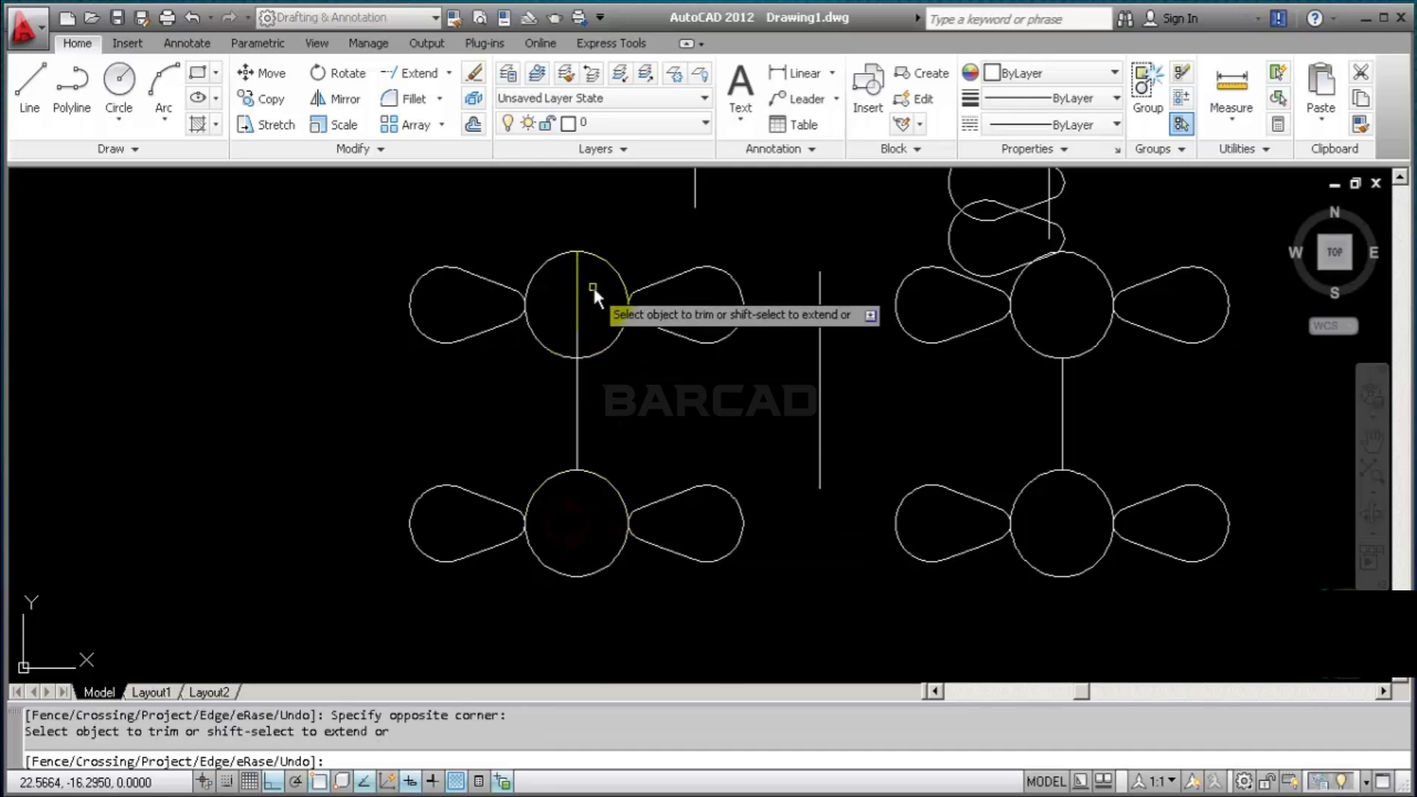
left_click(590, 286)
key("Return")
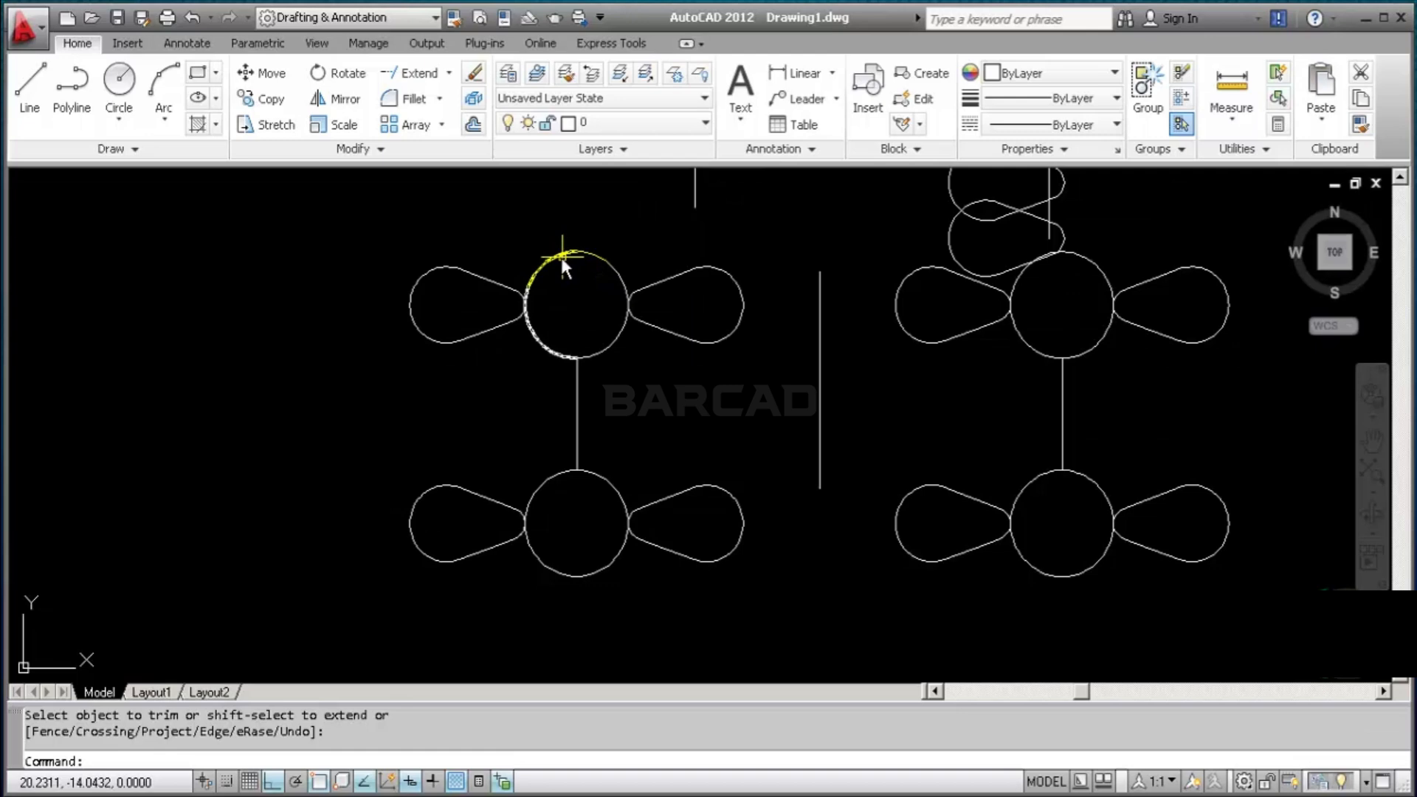
Join the half-circle arcs of the upper and lower circles into closed outlines, then clear the selection
left_click(432, 151)
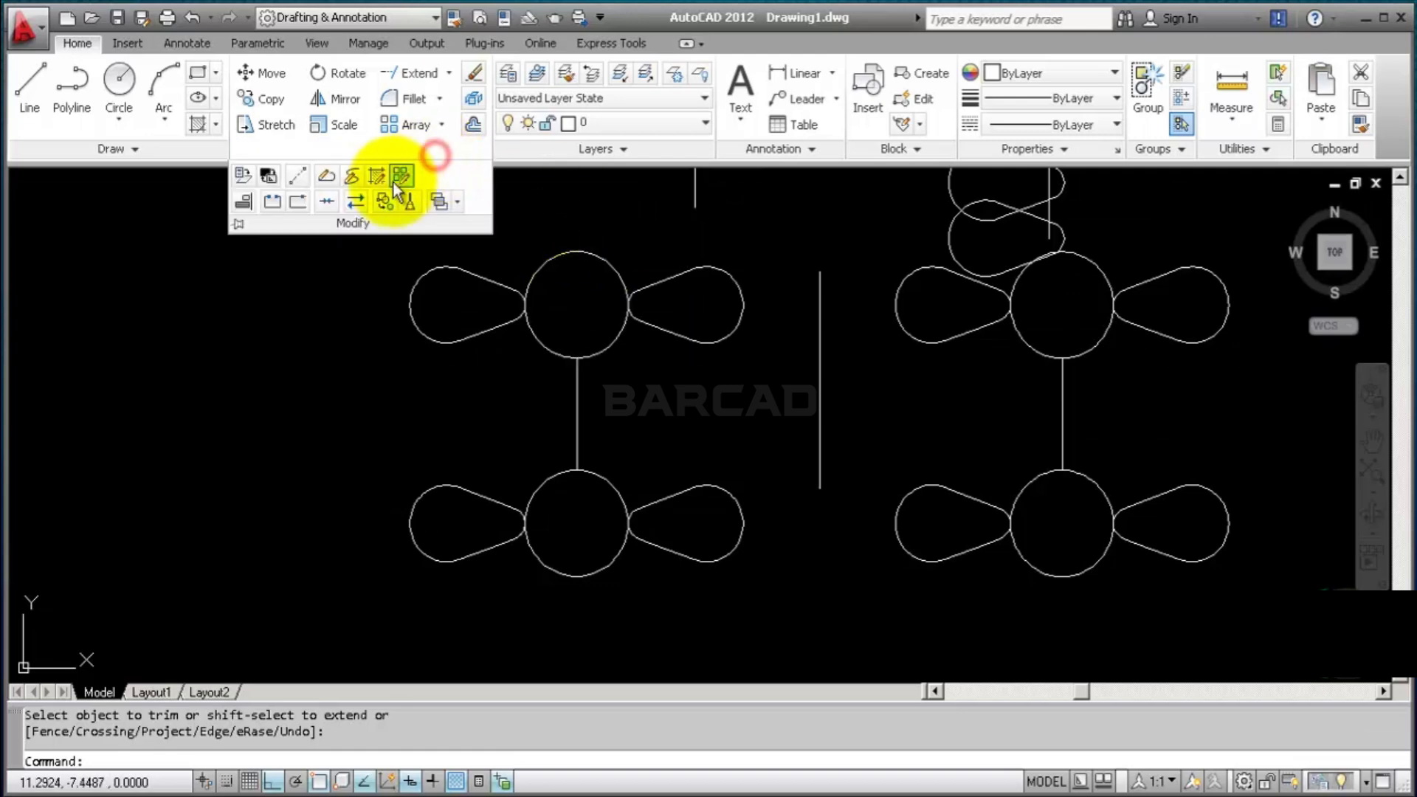
left_click(325, 201)
left_click(604, 231)
left_click(561, 270)
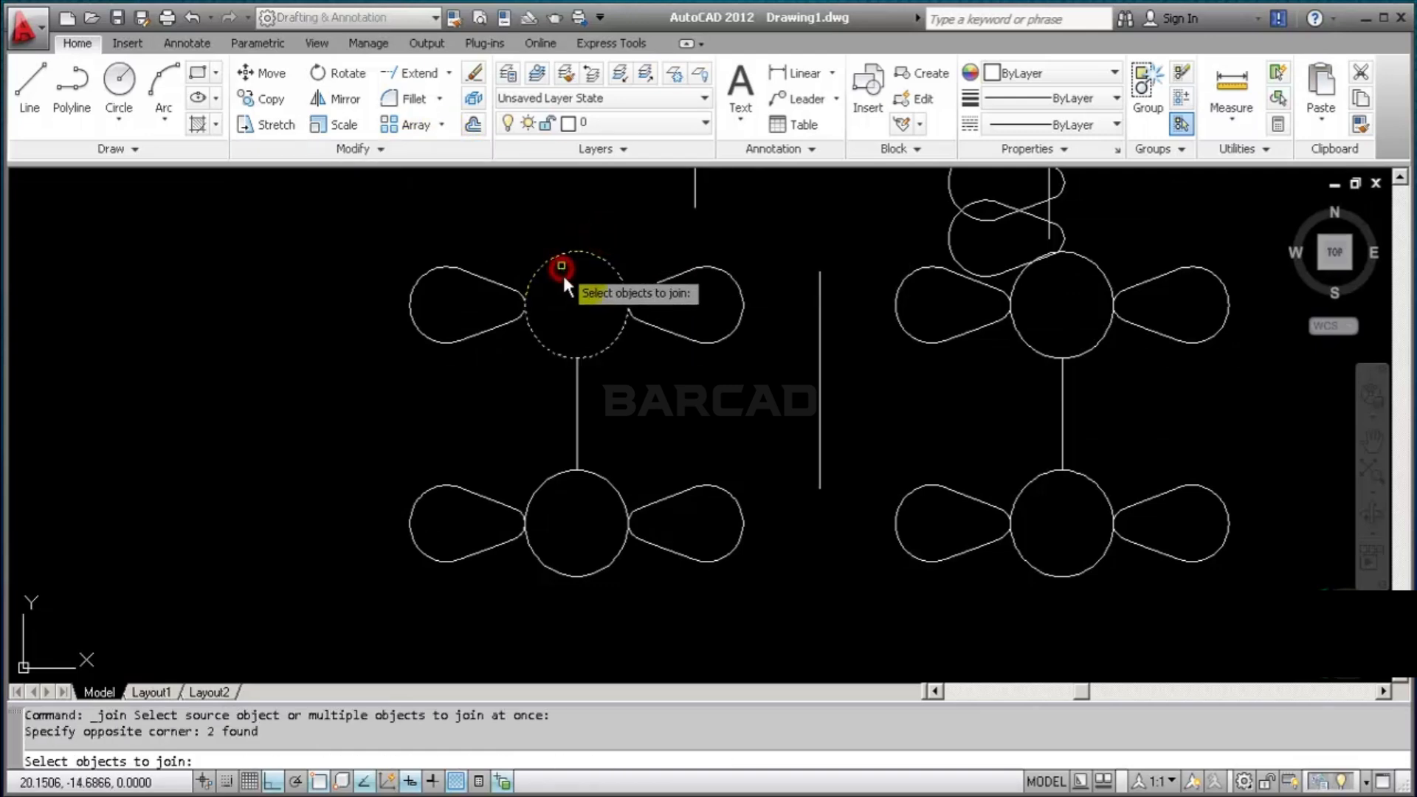
left_click(612, 590)
left_click(555, 561)
key("Return")
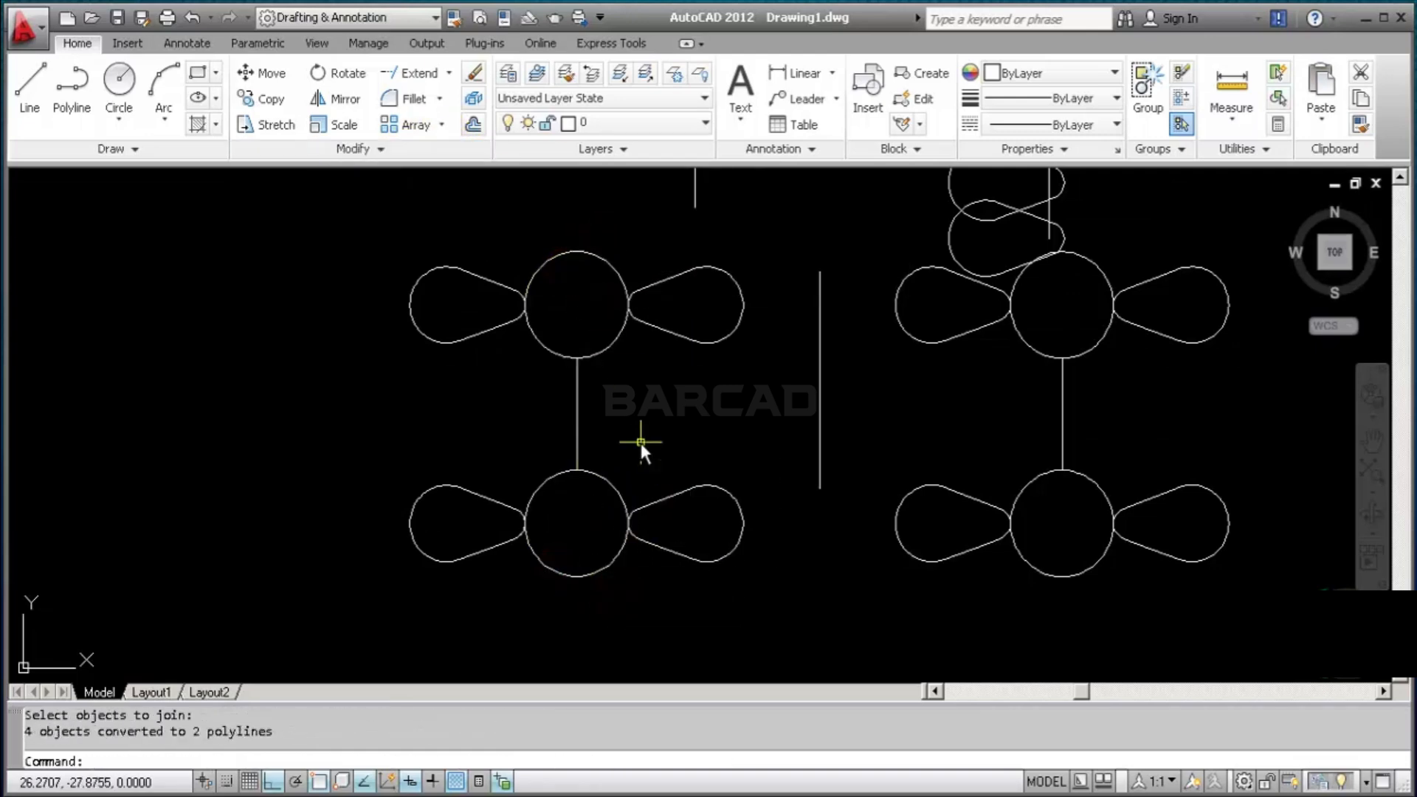
left_click(613, 484)
left_click(604, 354)
key("Escape")
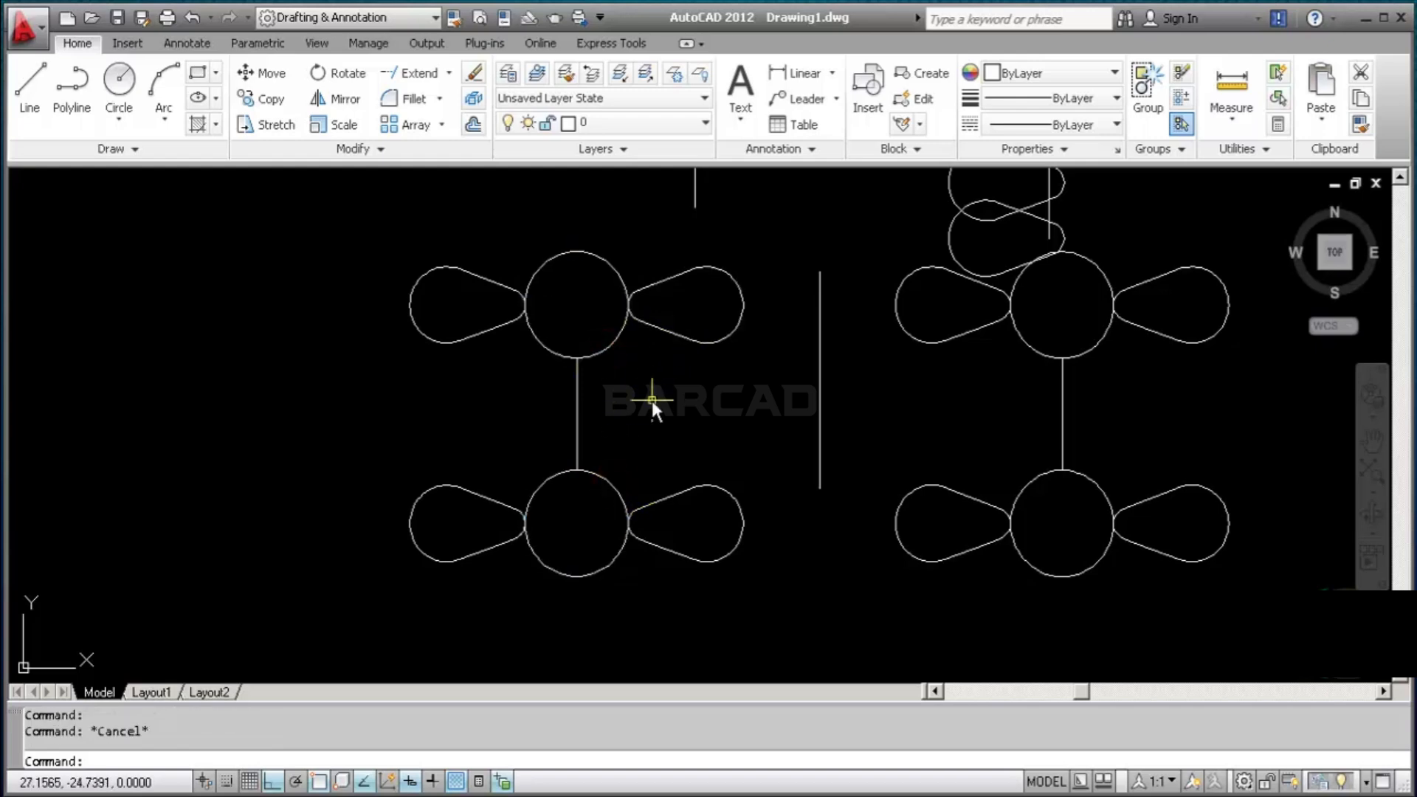
Switch to Latihan 2a.pdf in Nitro PDF, examine the dimensions of its front and top views, and return to AutoCAD
middle_click_drag(670, 421, 555, 492)
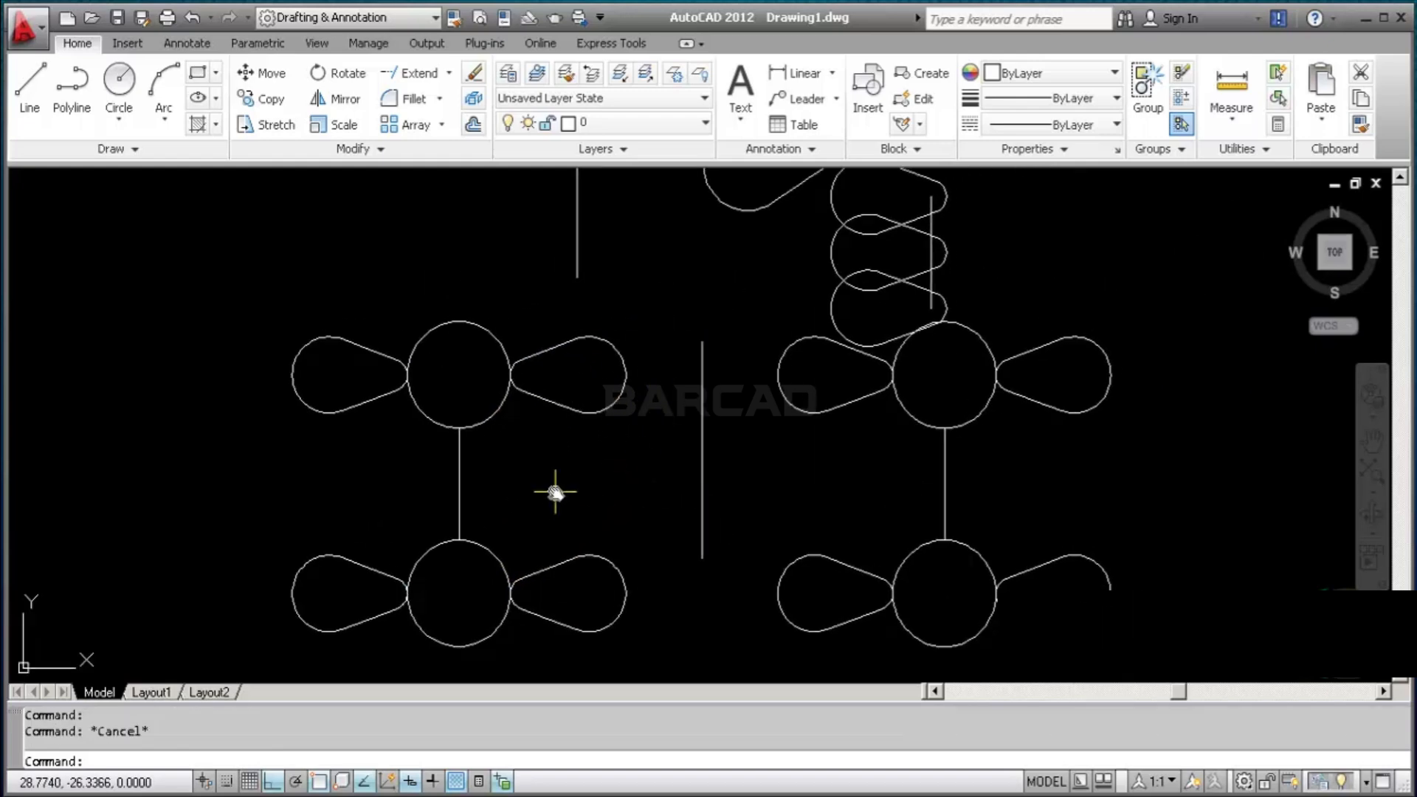
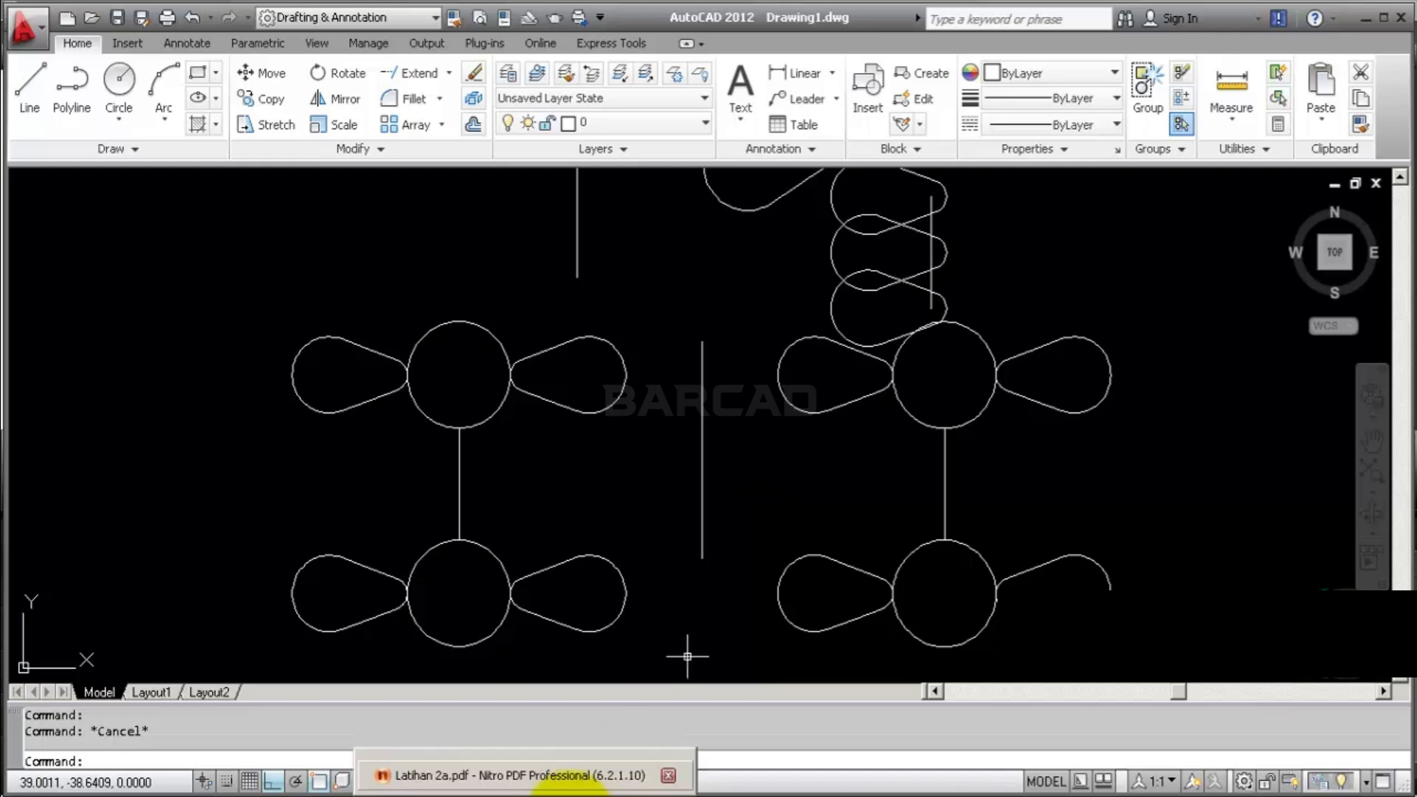
left_click(571, 788)
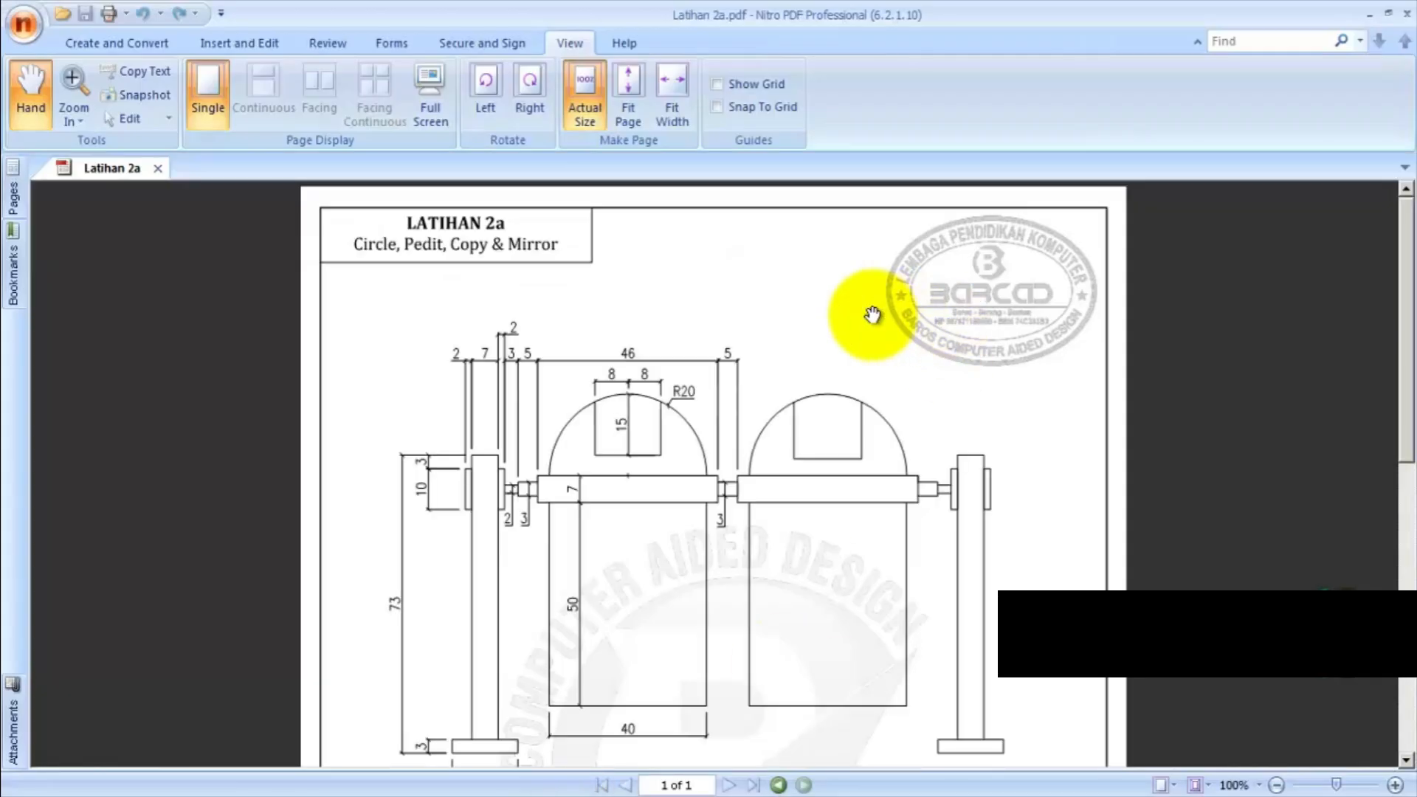
scroll(872, 315, "down", 8)
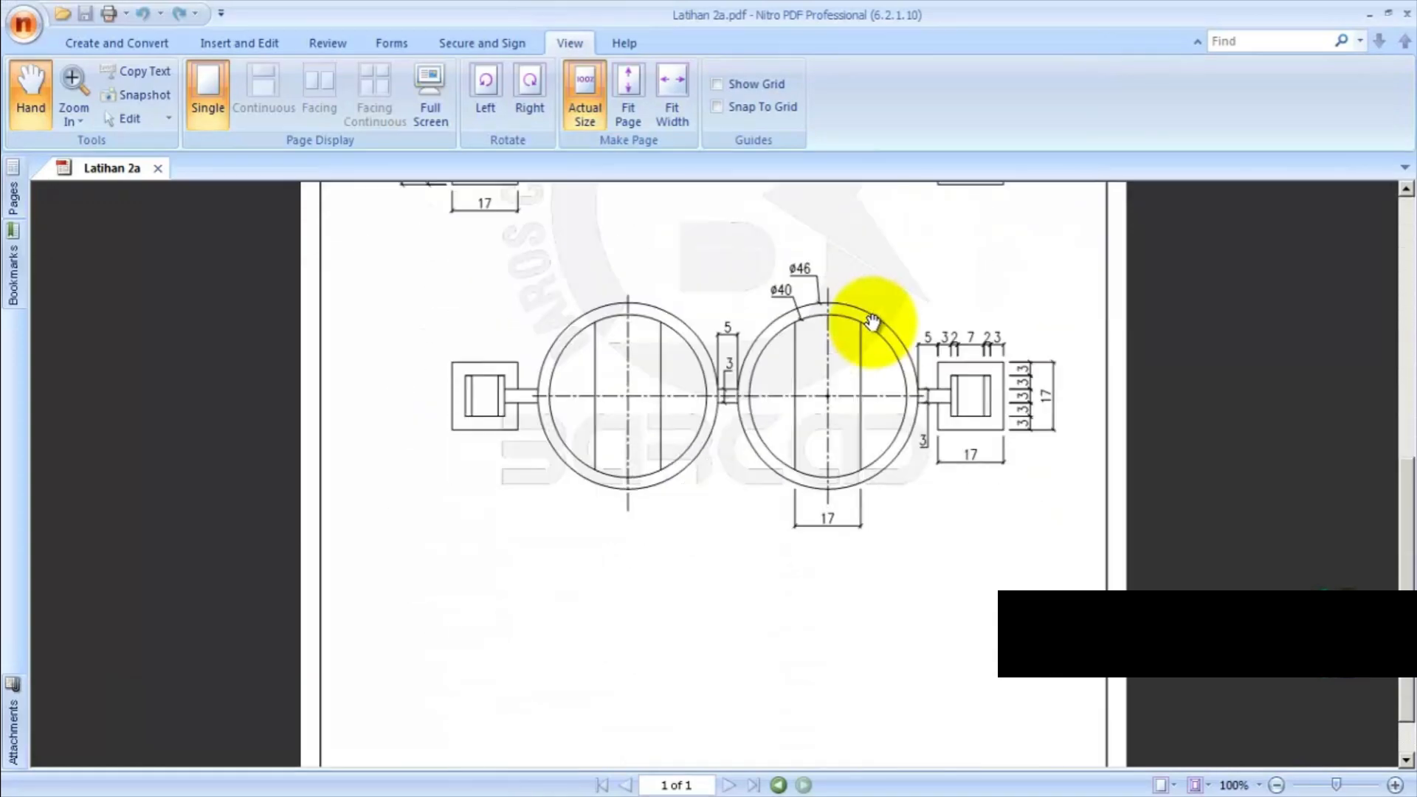
scroll(873, 323, "up", 8)
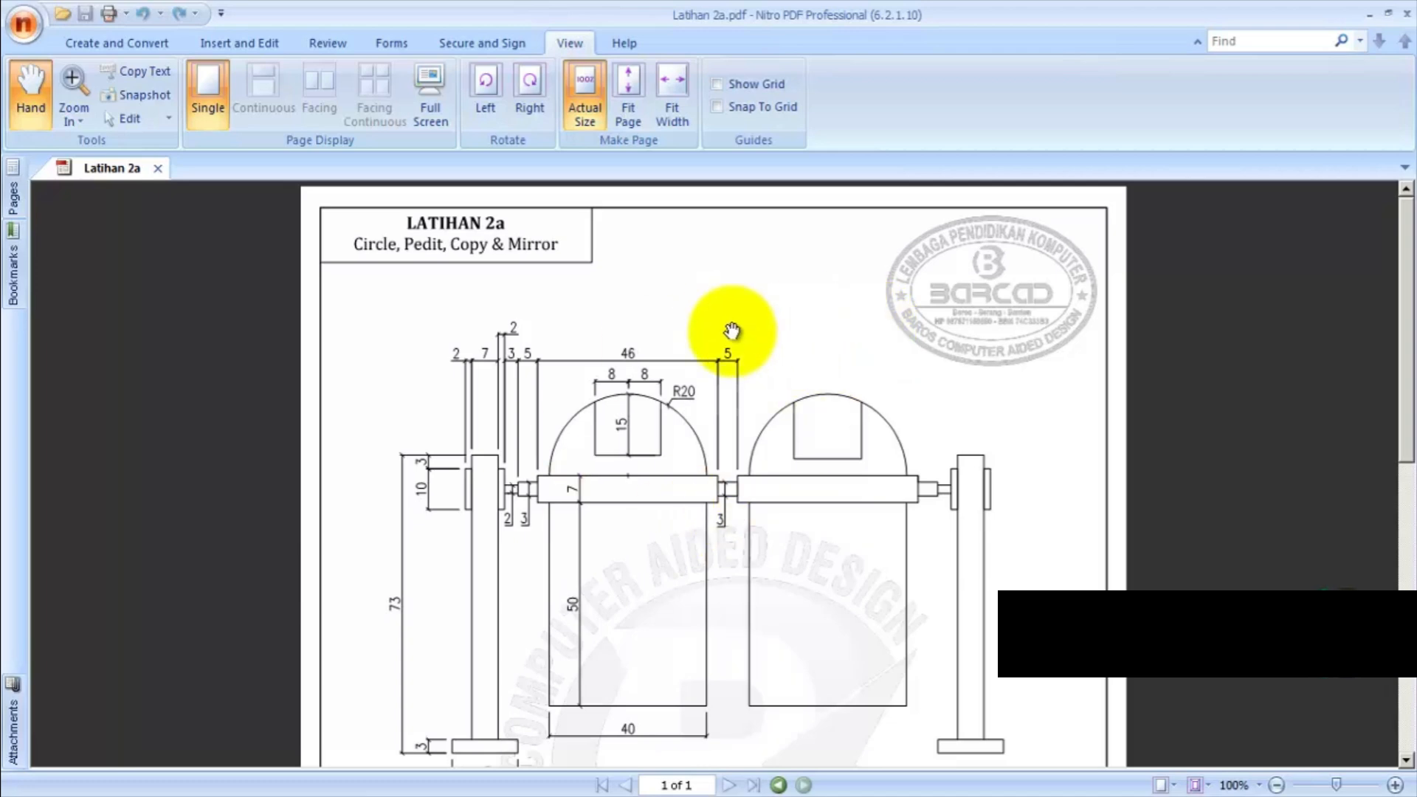
scroll(732, 332, "down", 3)
scroll(731, 331, "down", 15)
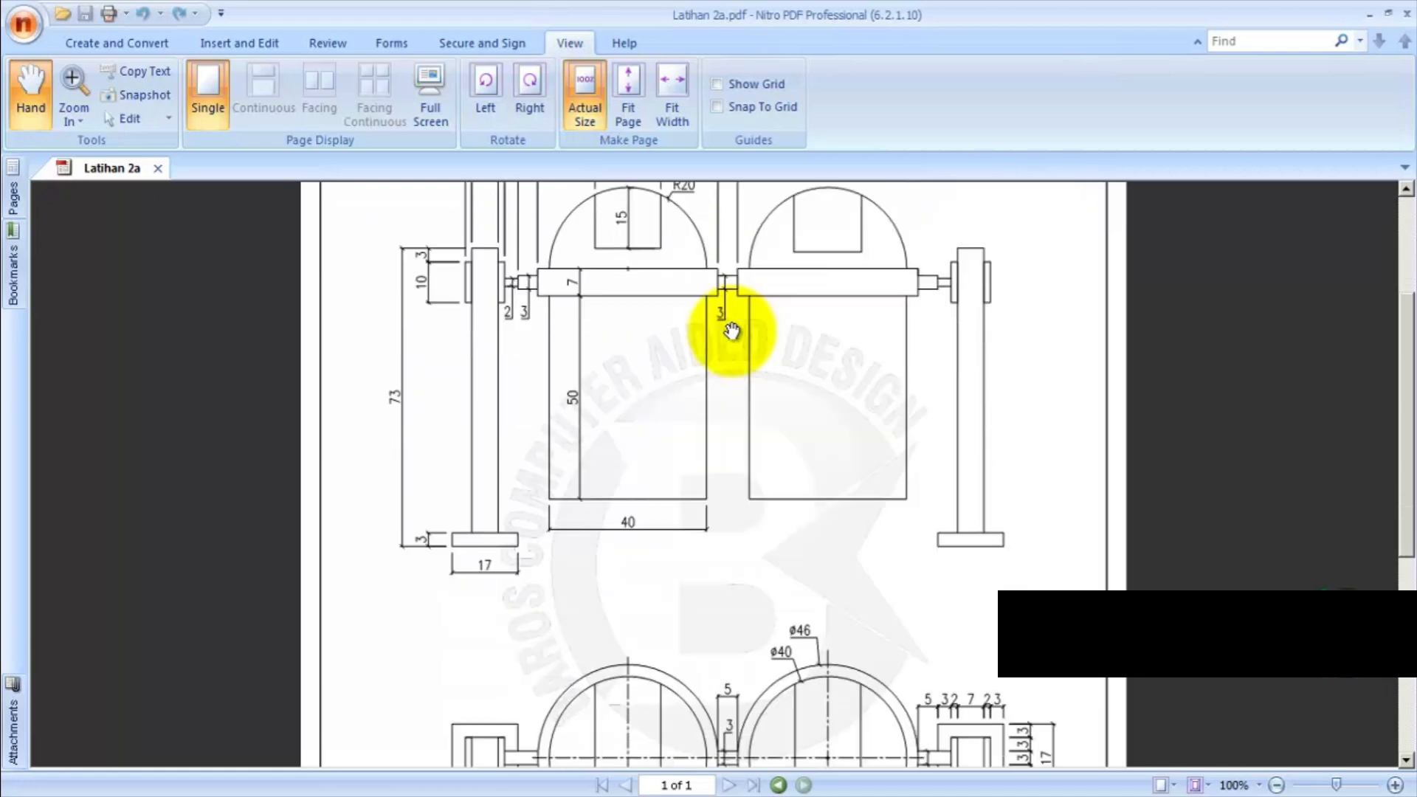
scroll(732, 331, "up", 18)
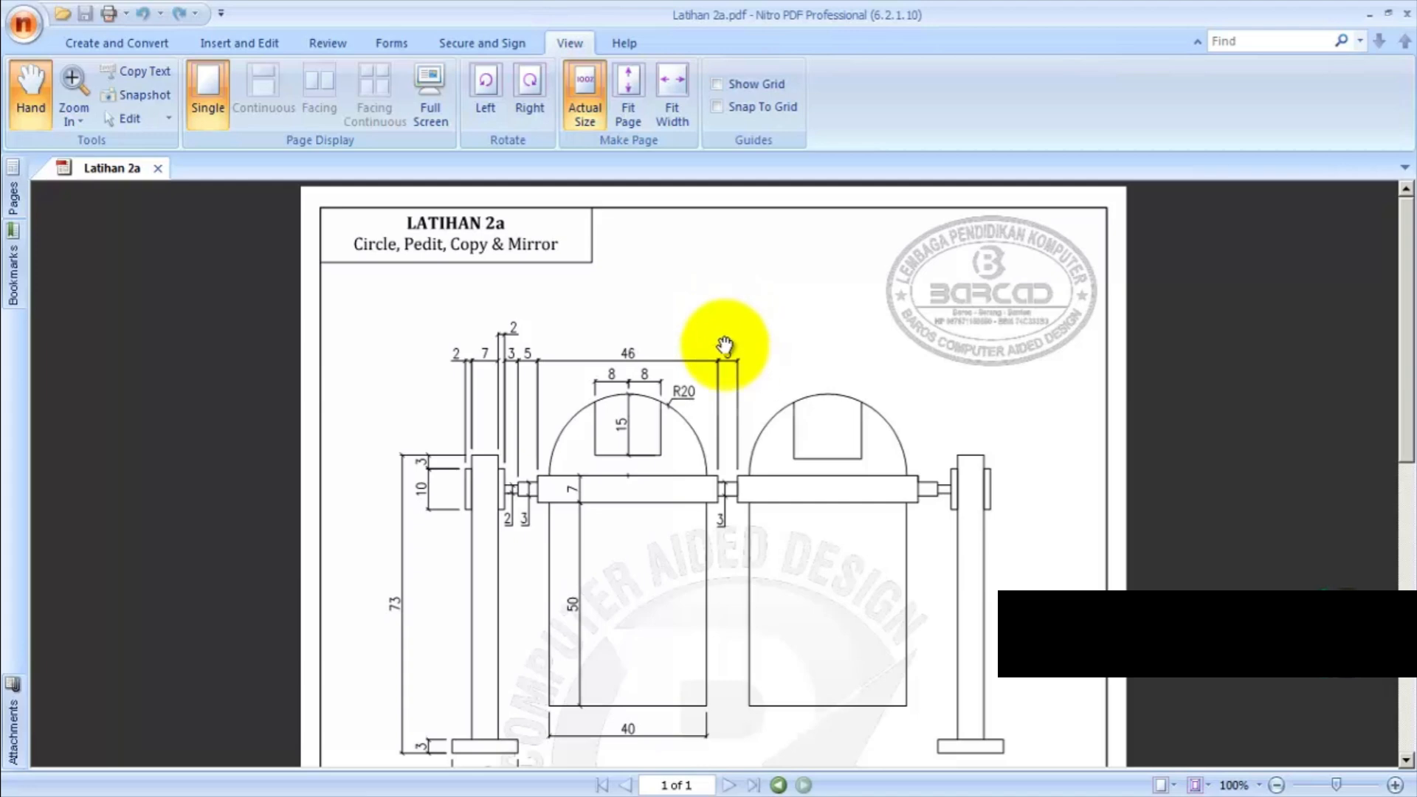
left_click(572, 788)
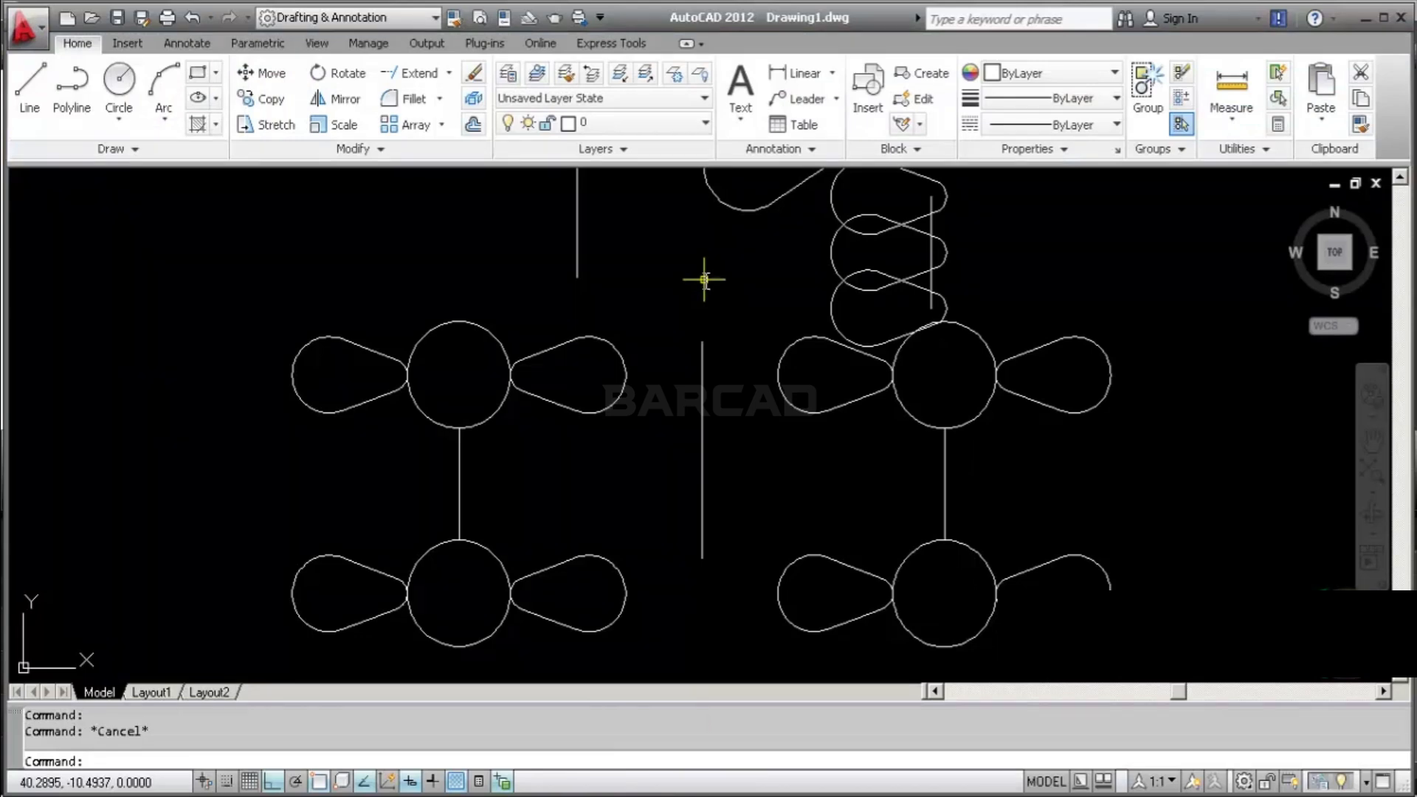
Create a new drawing from the acad template and turn off its grid display
left_click(47, 43)
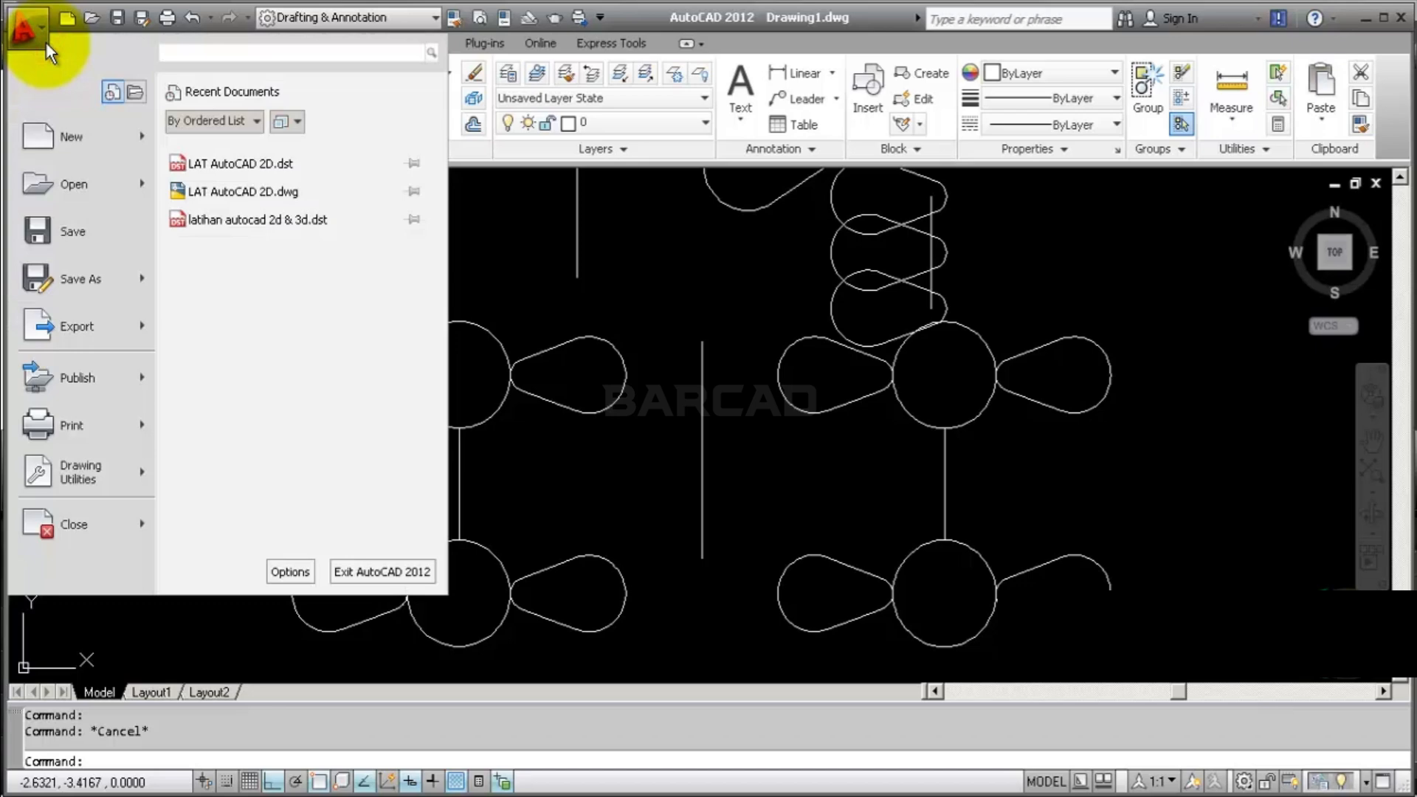
mouse_move(74, 139)
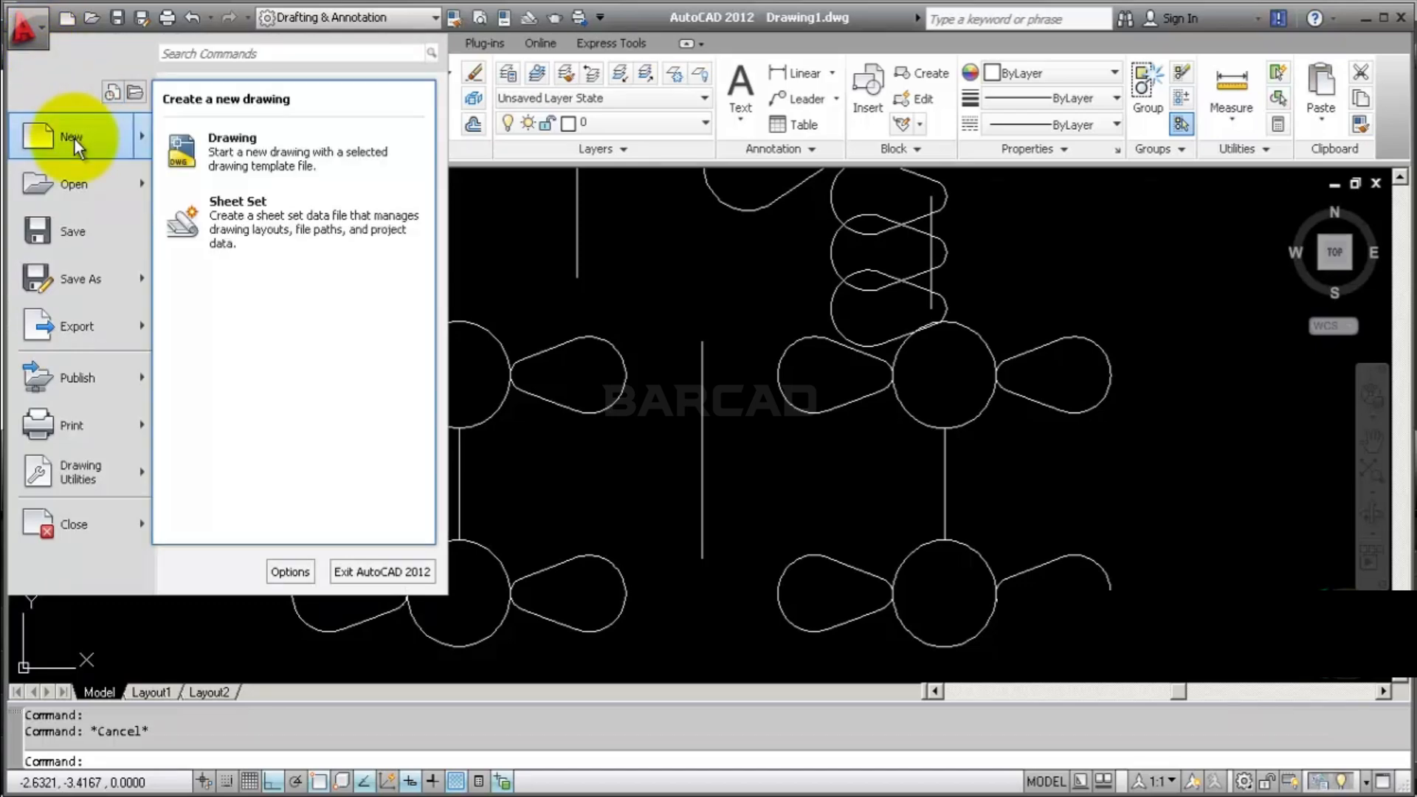
left_click(288, 143)
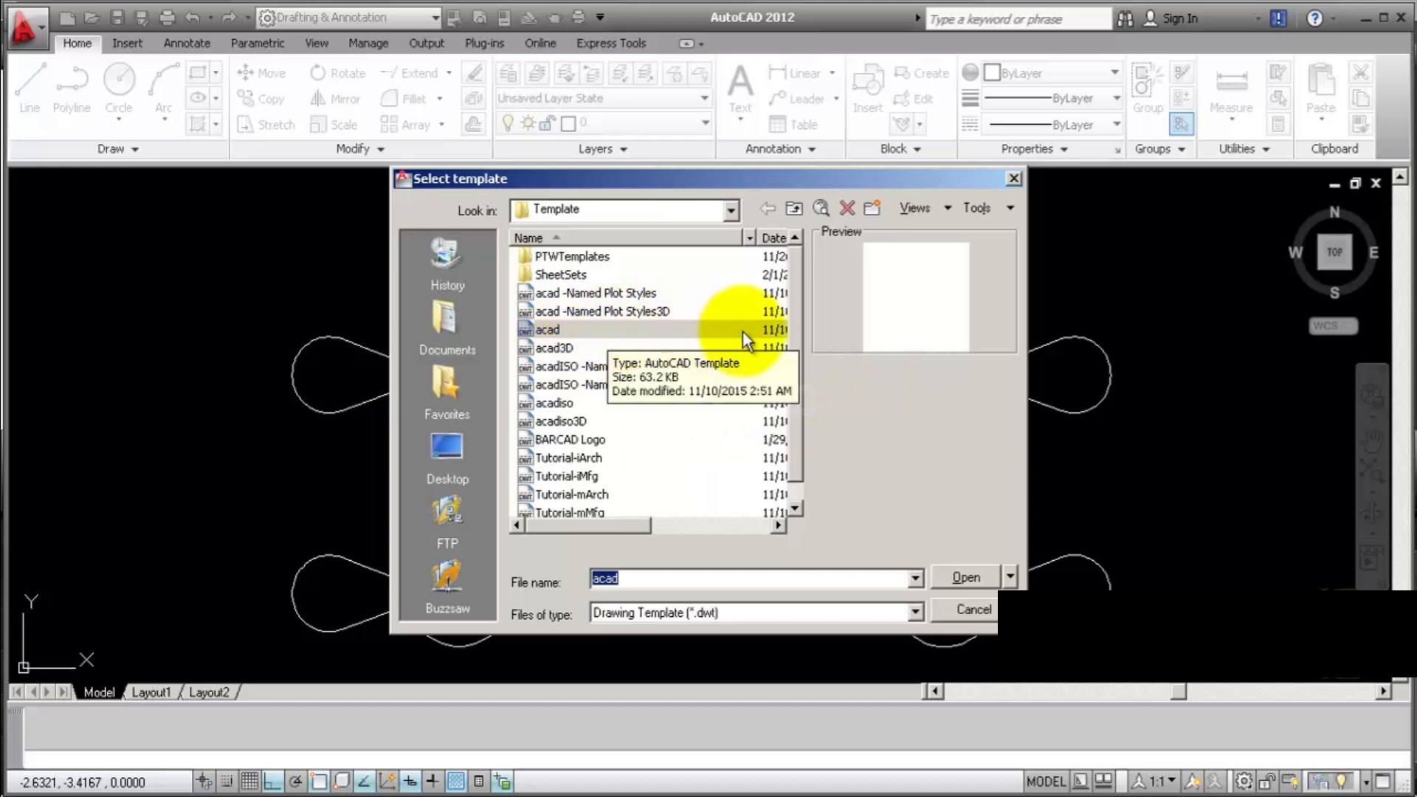
left_click(977, 577)
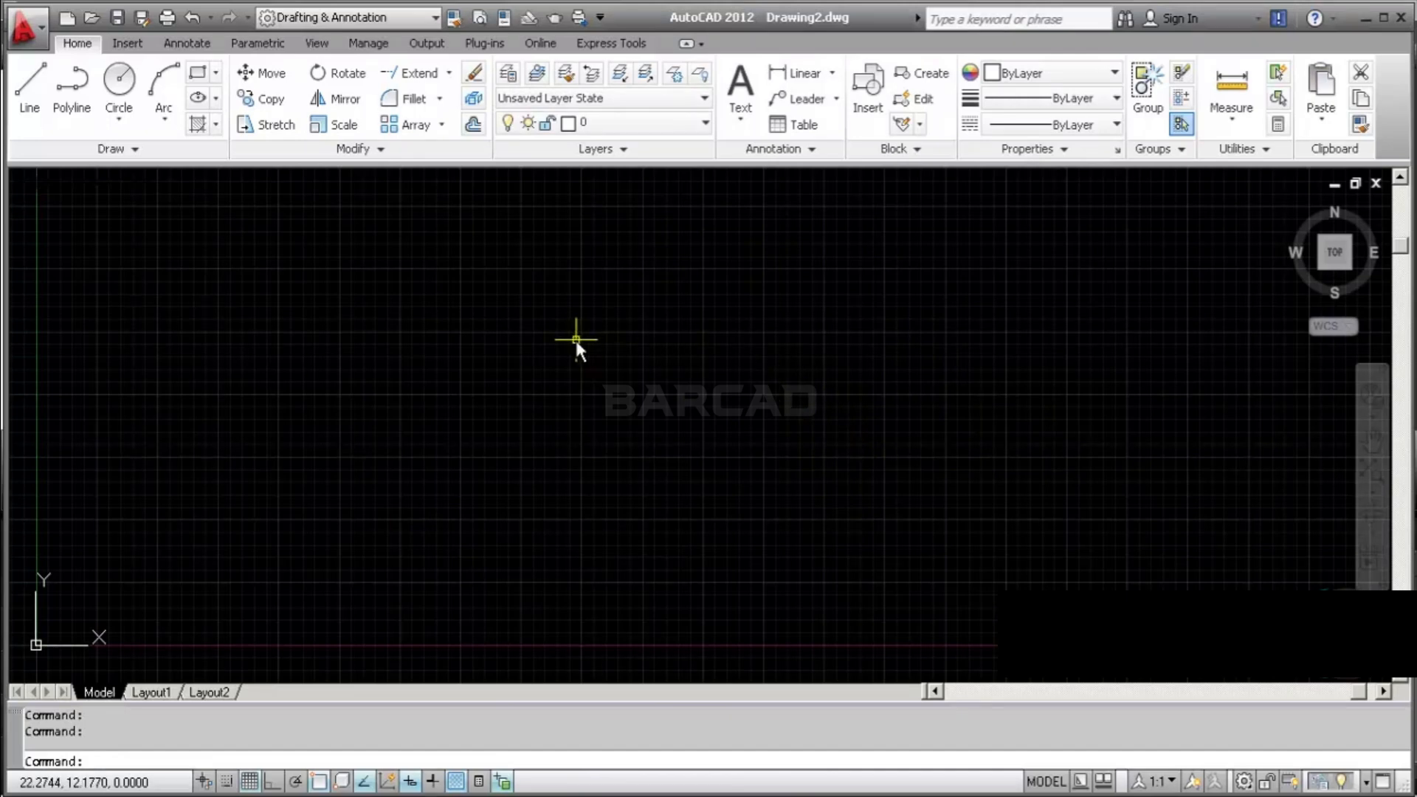
left_click(251, 782)
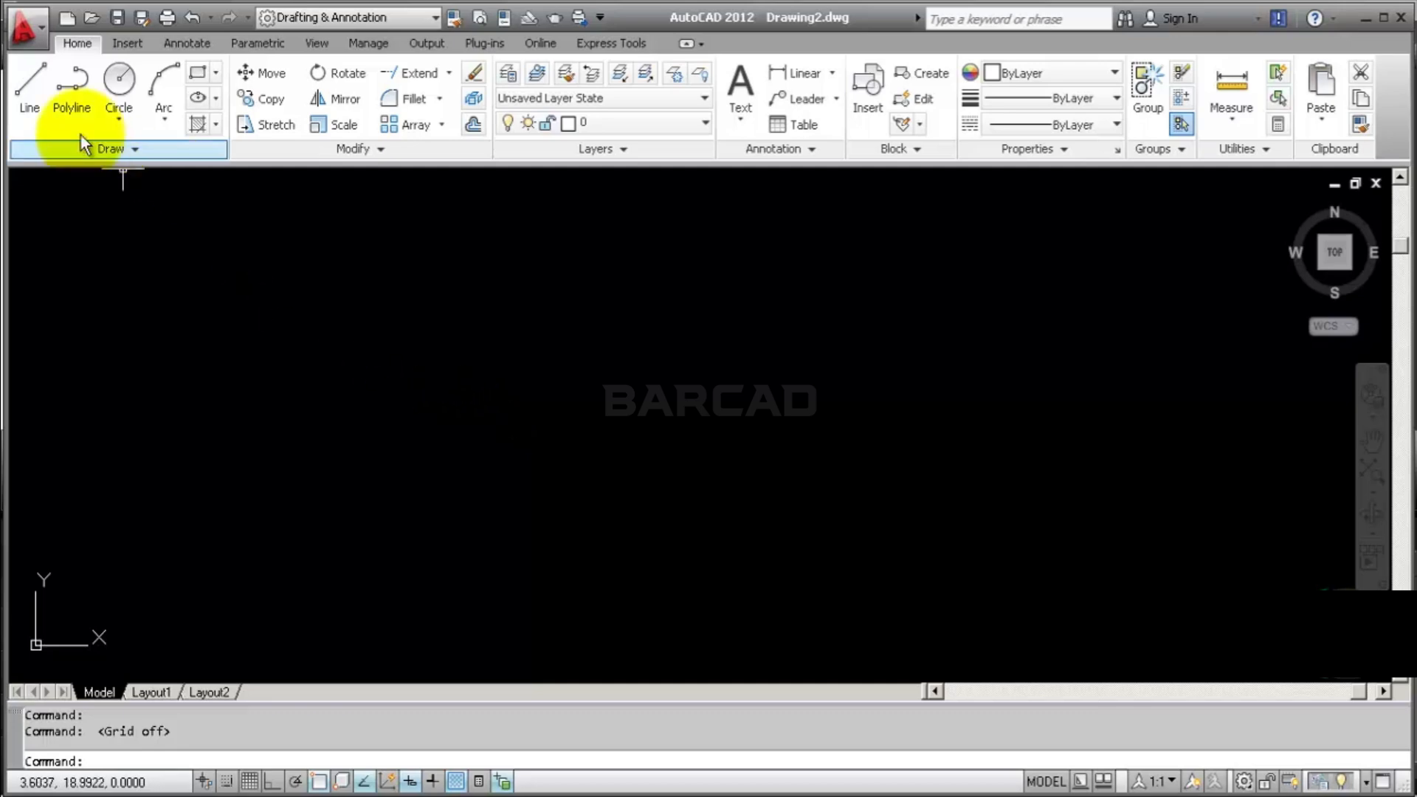
With Ortho on, draw the post's base as a closed line rectangle 17 wide and 3 high
left_click(31, 83)
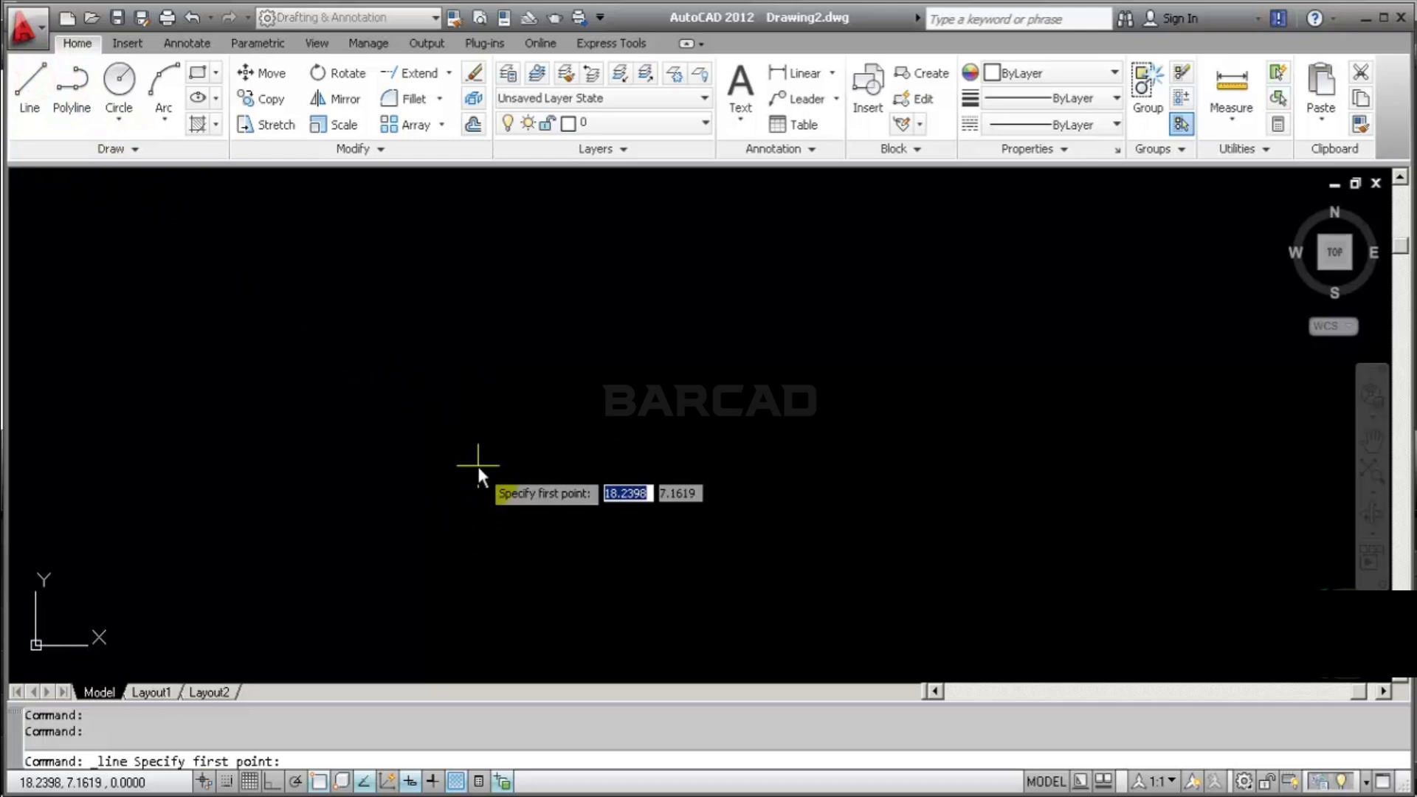
left_click(547, 387)
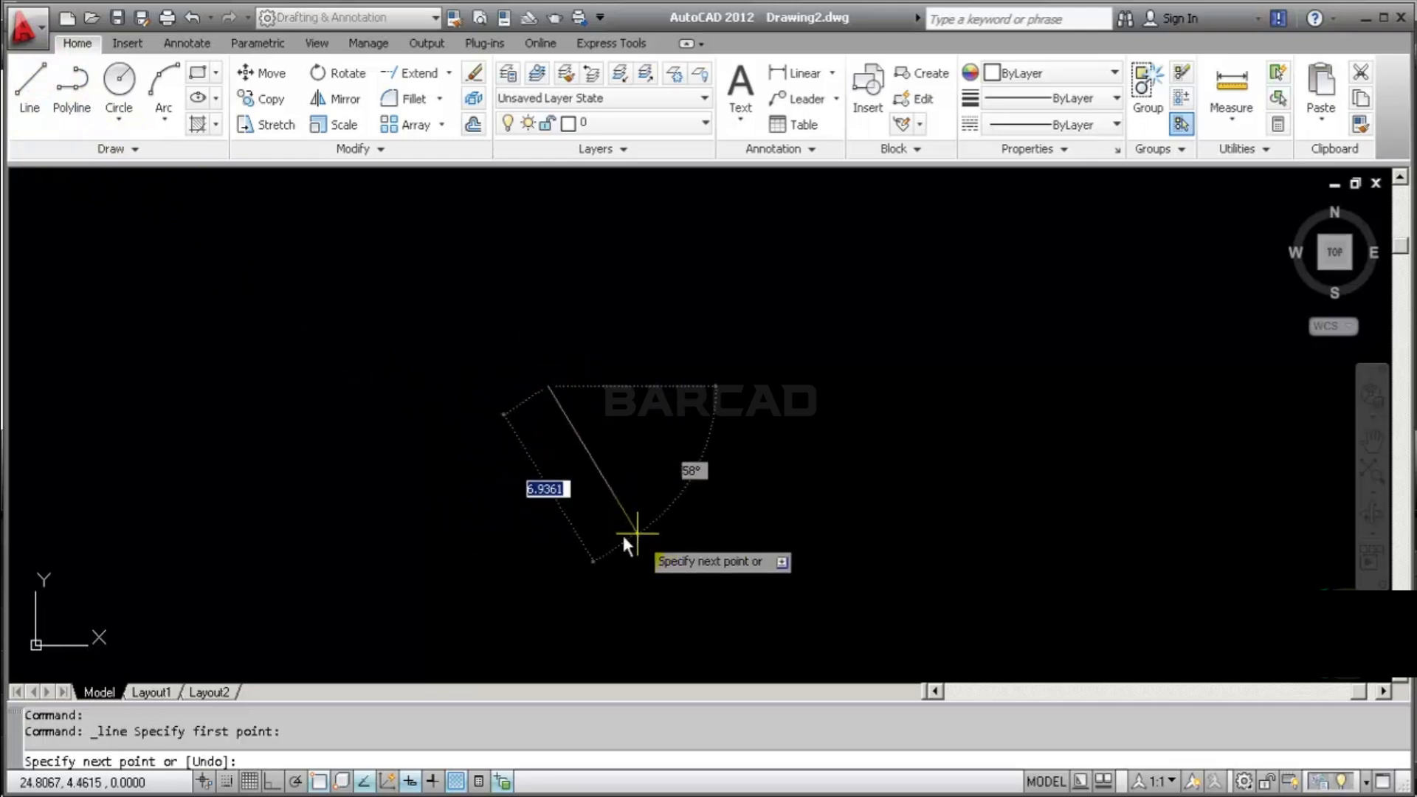
left_click(280, 785)
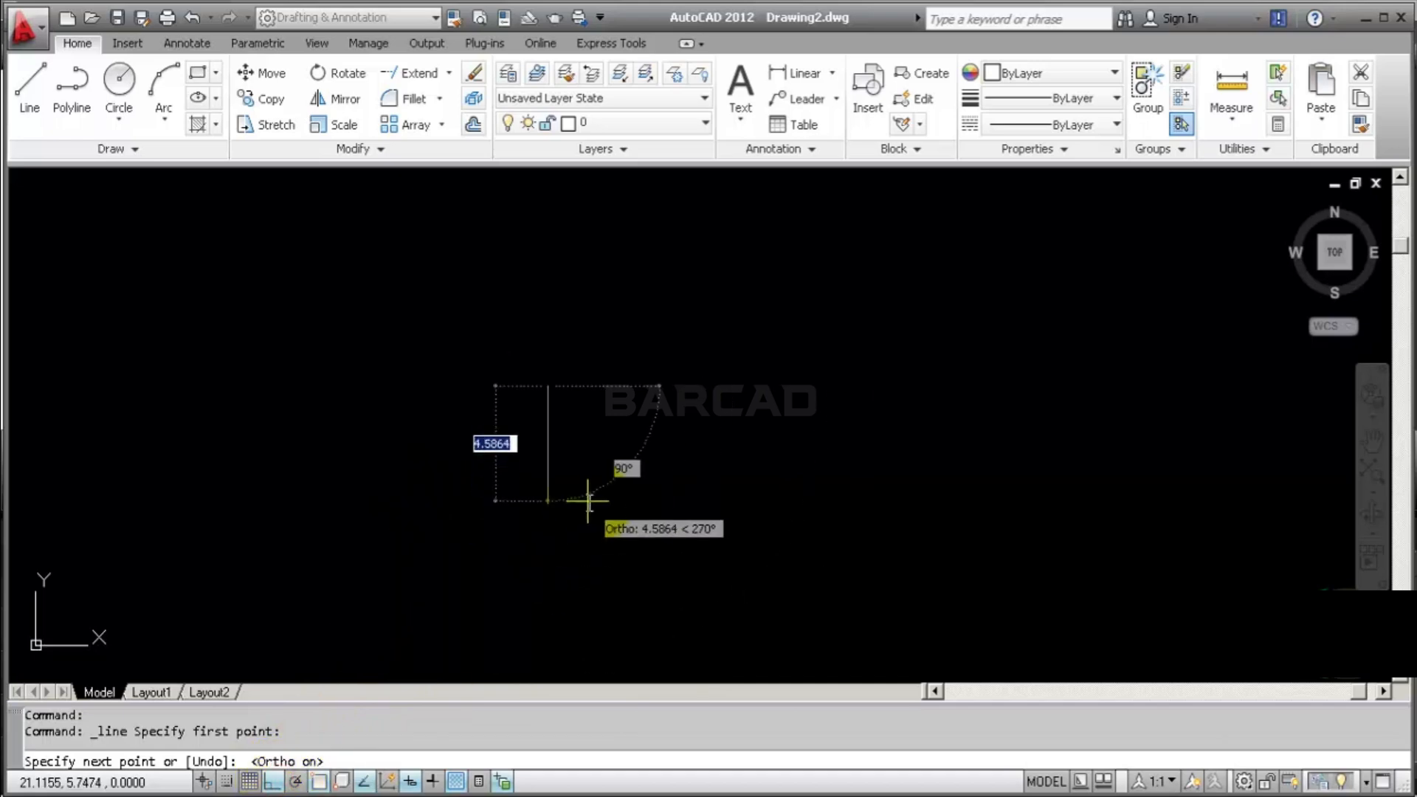
type("3")
key("Return")
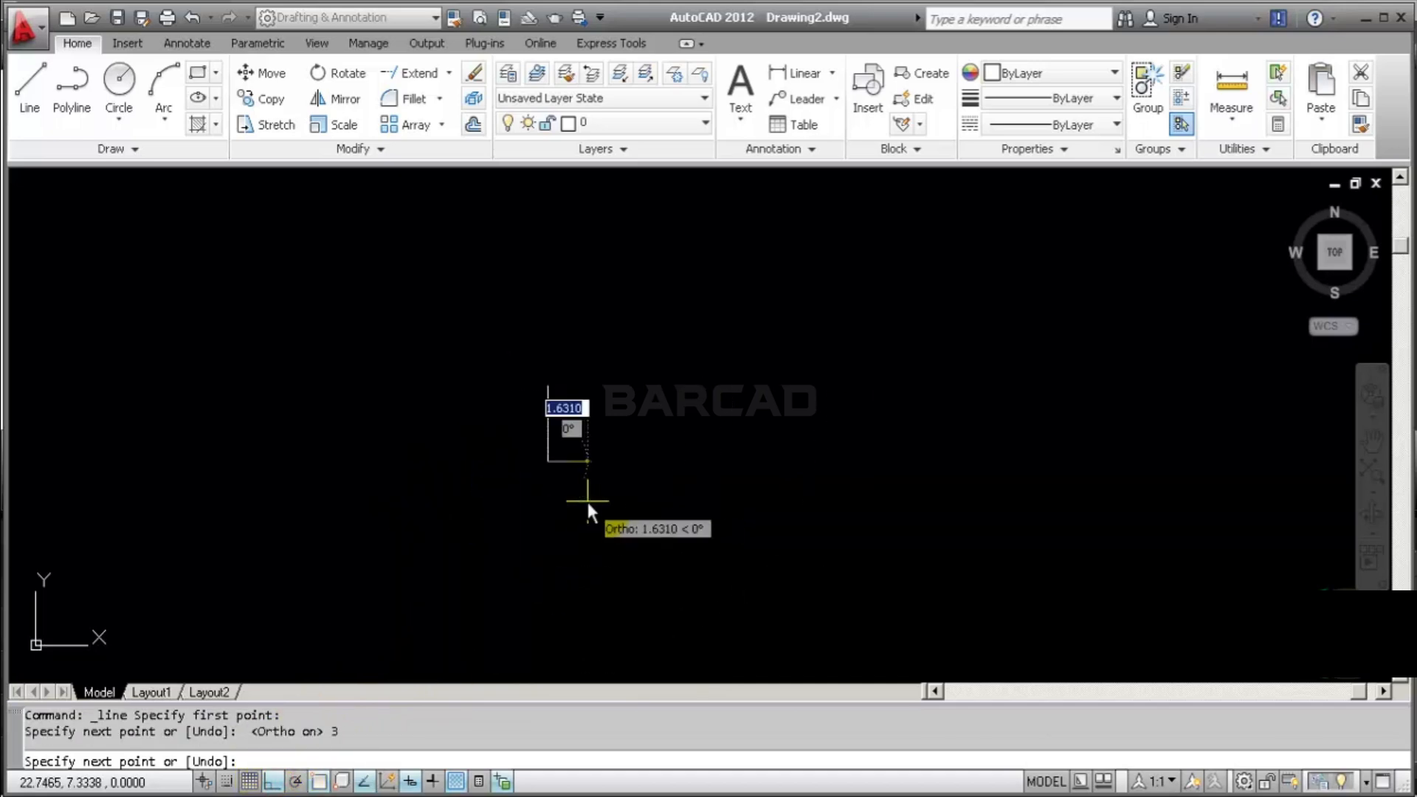
type("17")
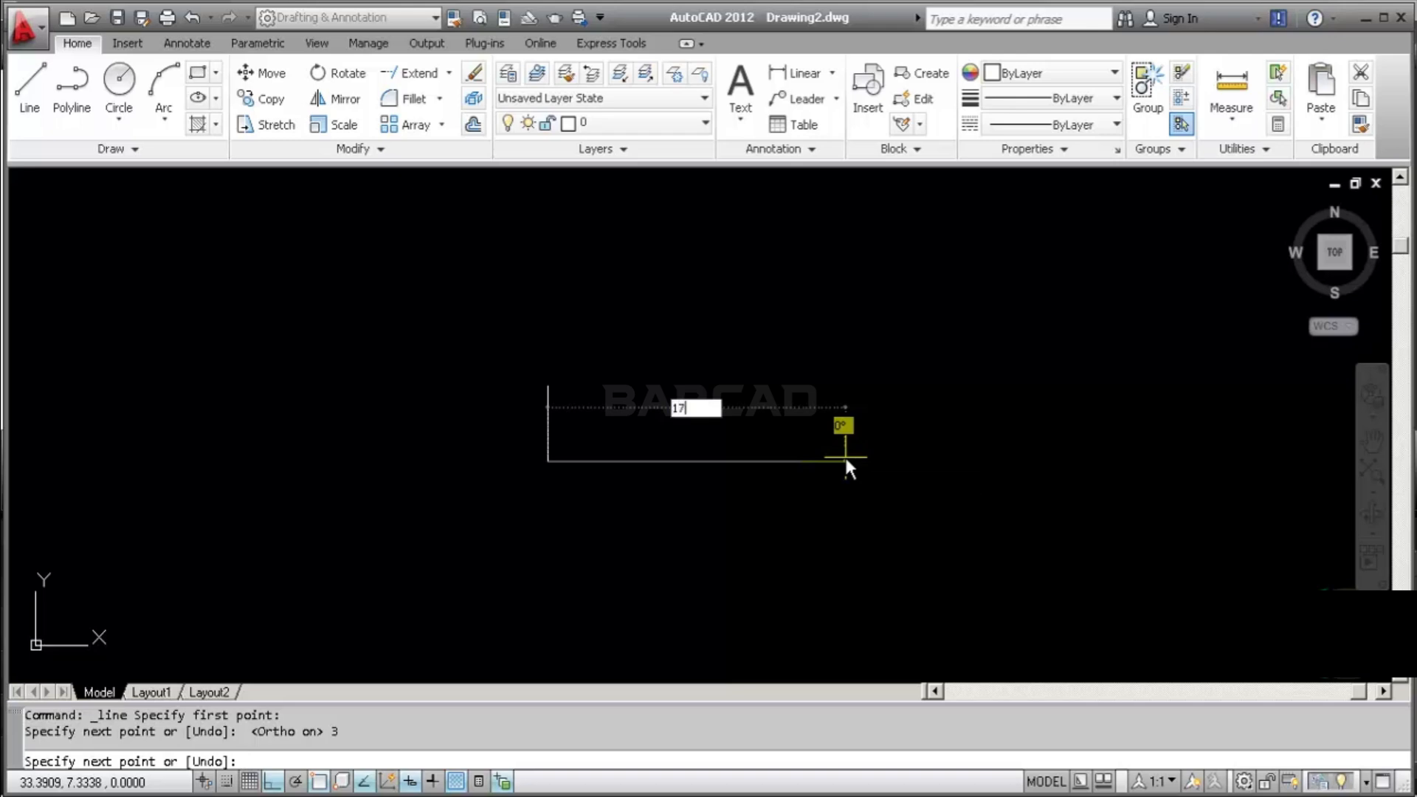
key("Return")
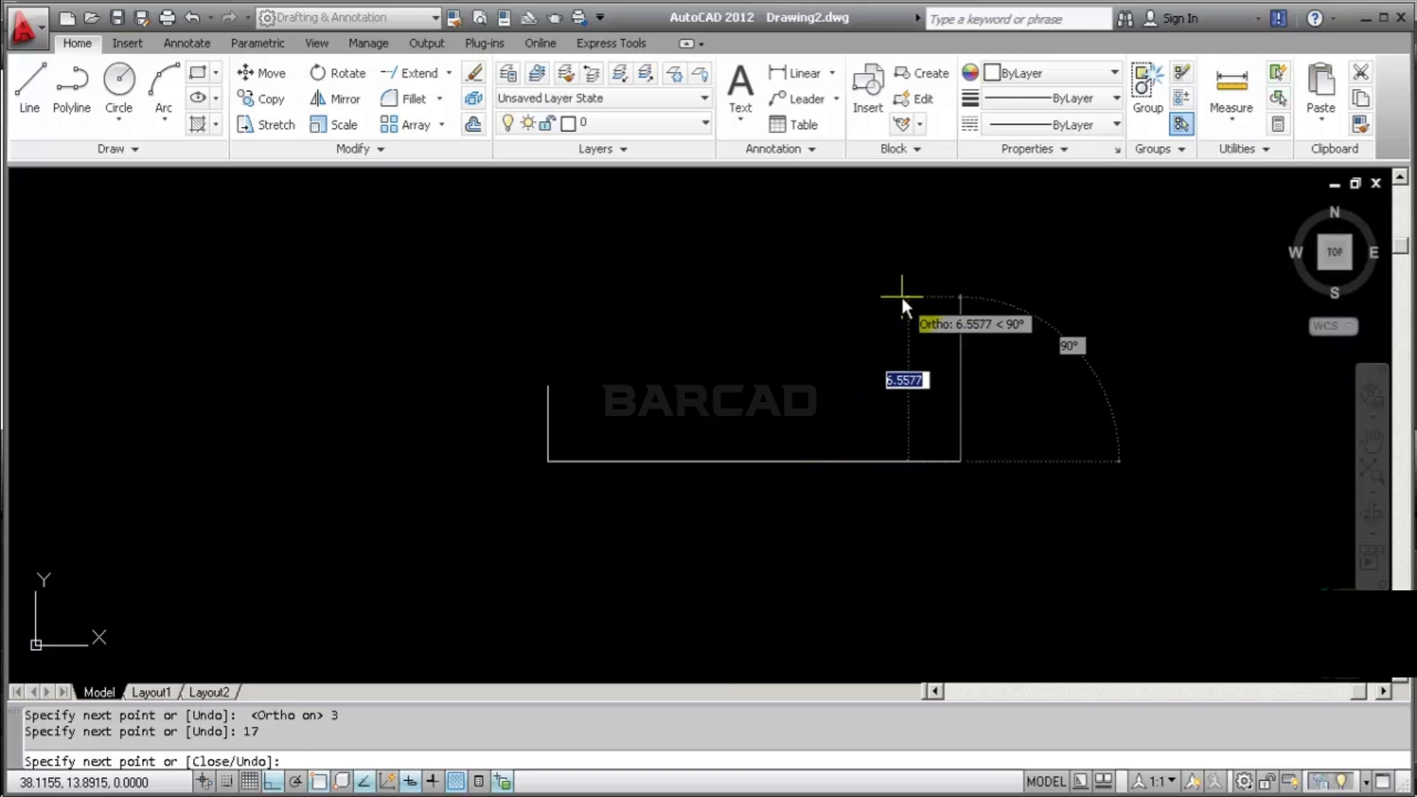
type("3")
key("Return")
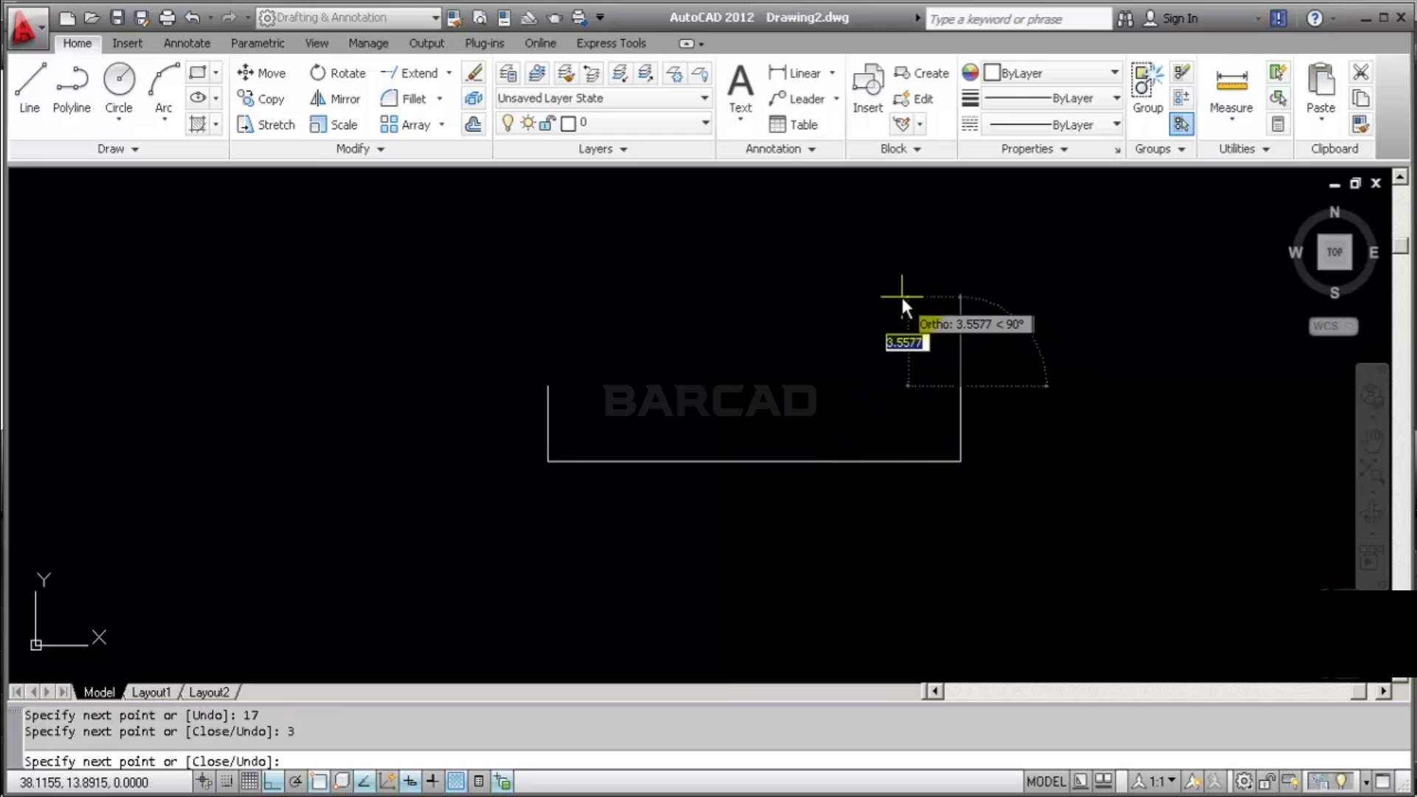
type("c")
key("Return")
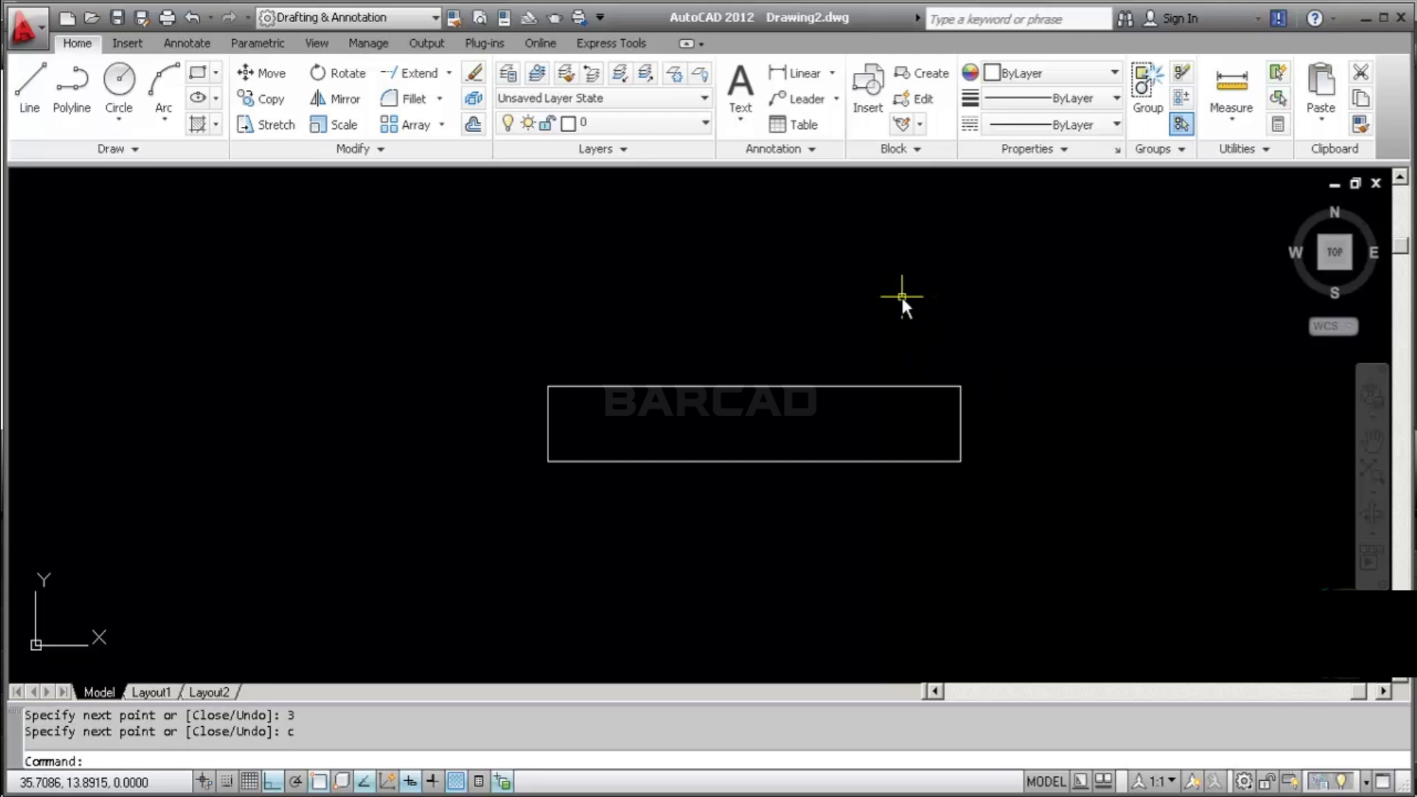
Start the post outline from the midpoint of the base's upper edge with line segments 3.5 to the right and 70 upward
scroll(580, 458, "down", 3)
middle_click_drag(632, 355, 537, 436)
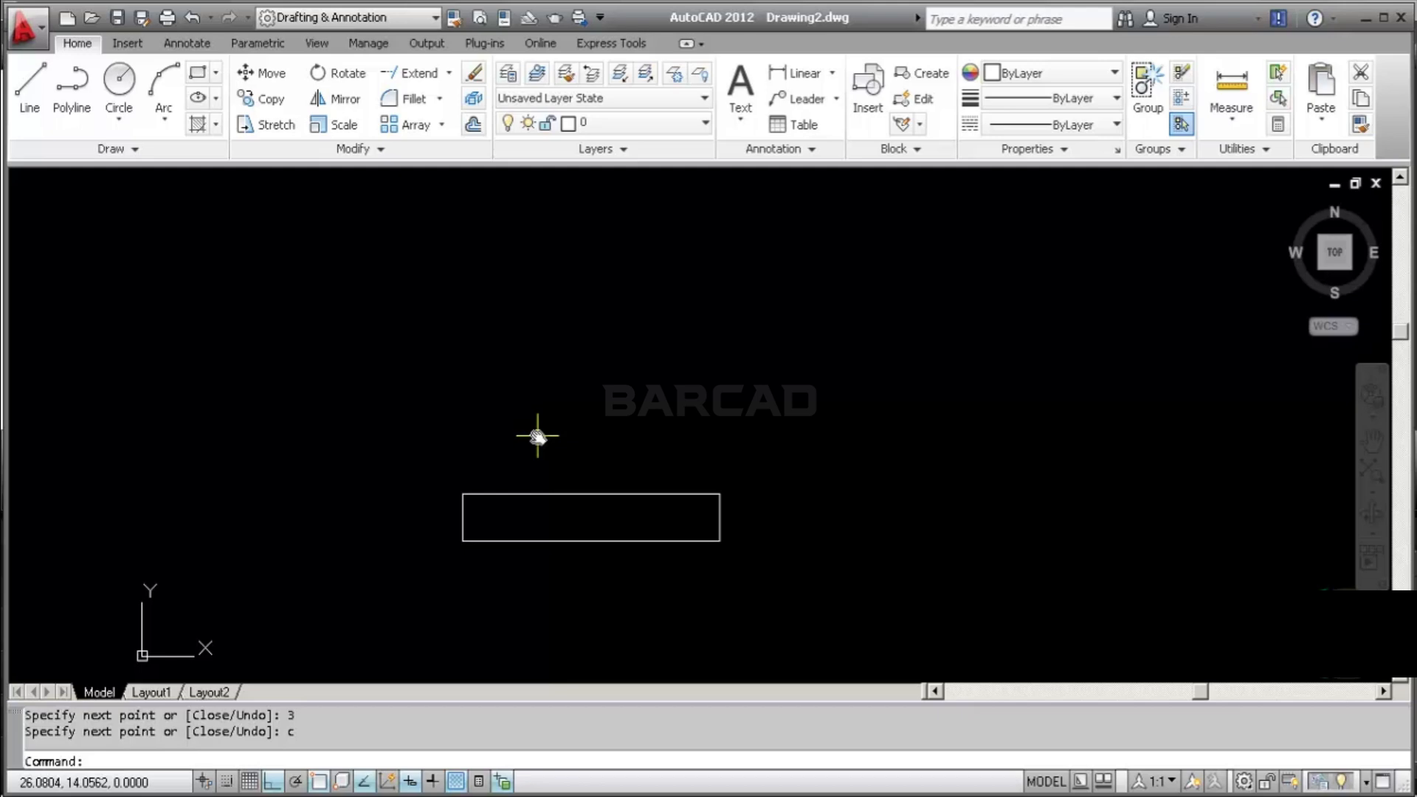
left_click(31, 83)
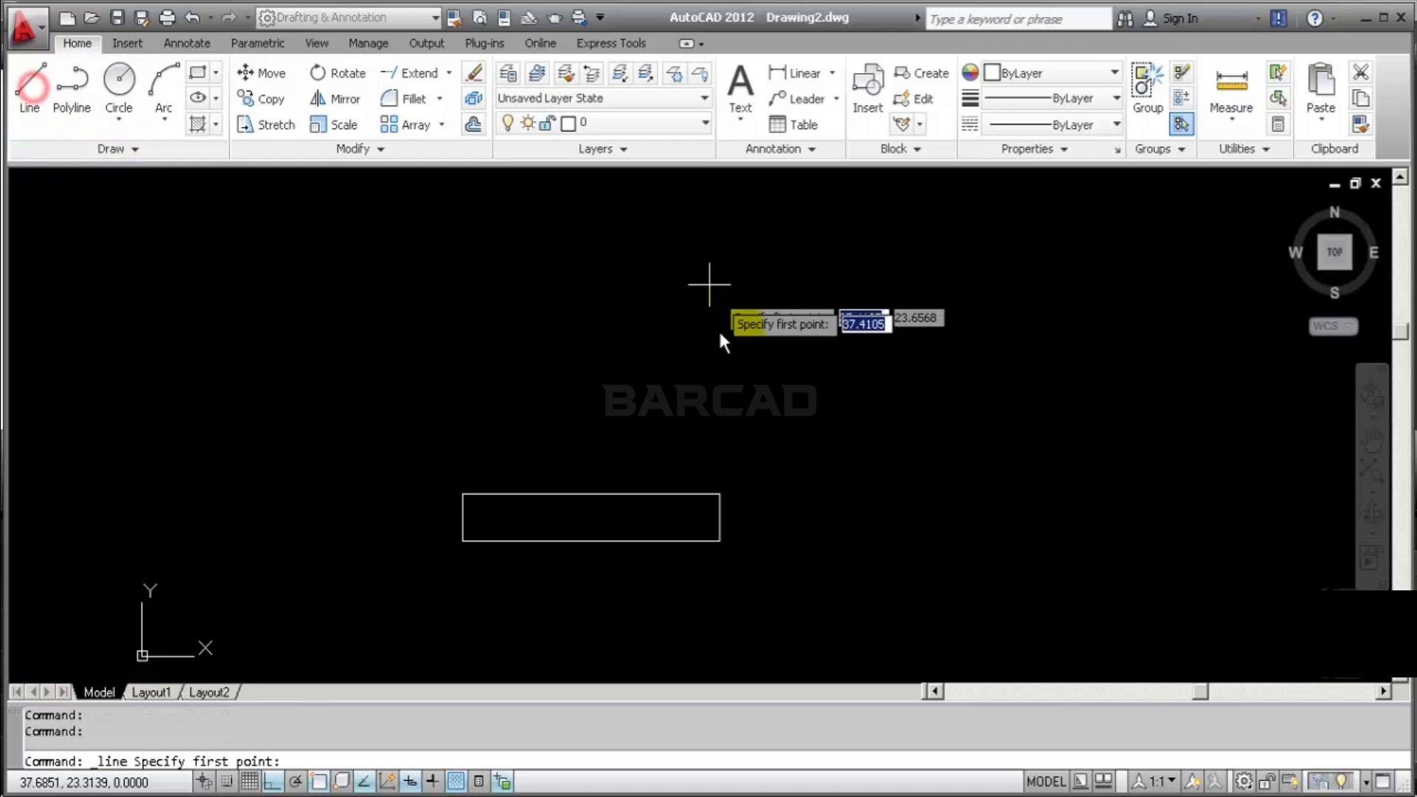
left_click(591, 494)
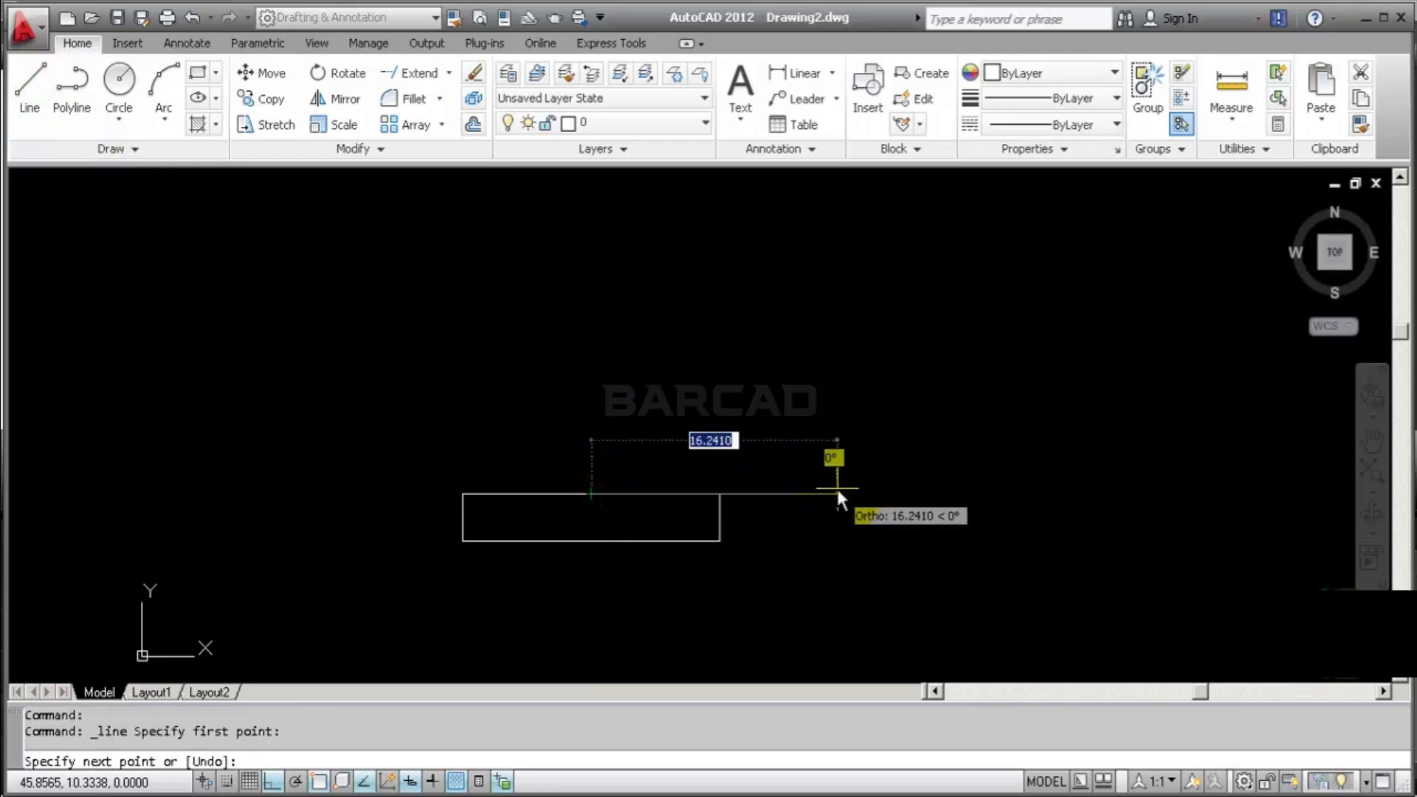
type("3.5")
key("Return")
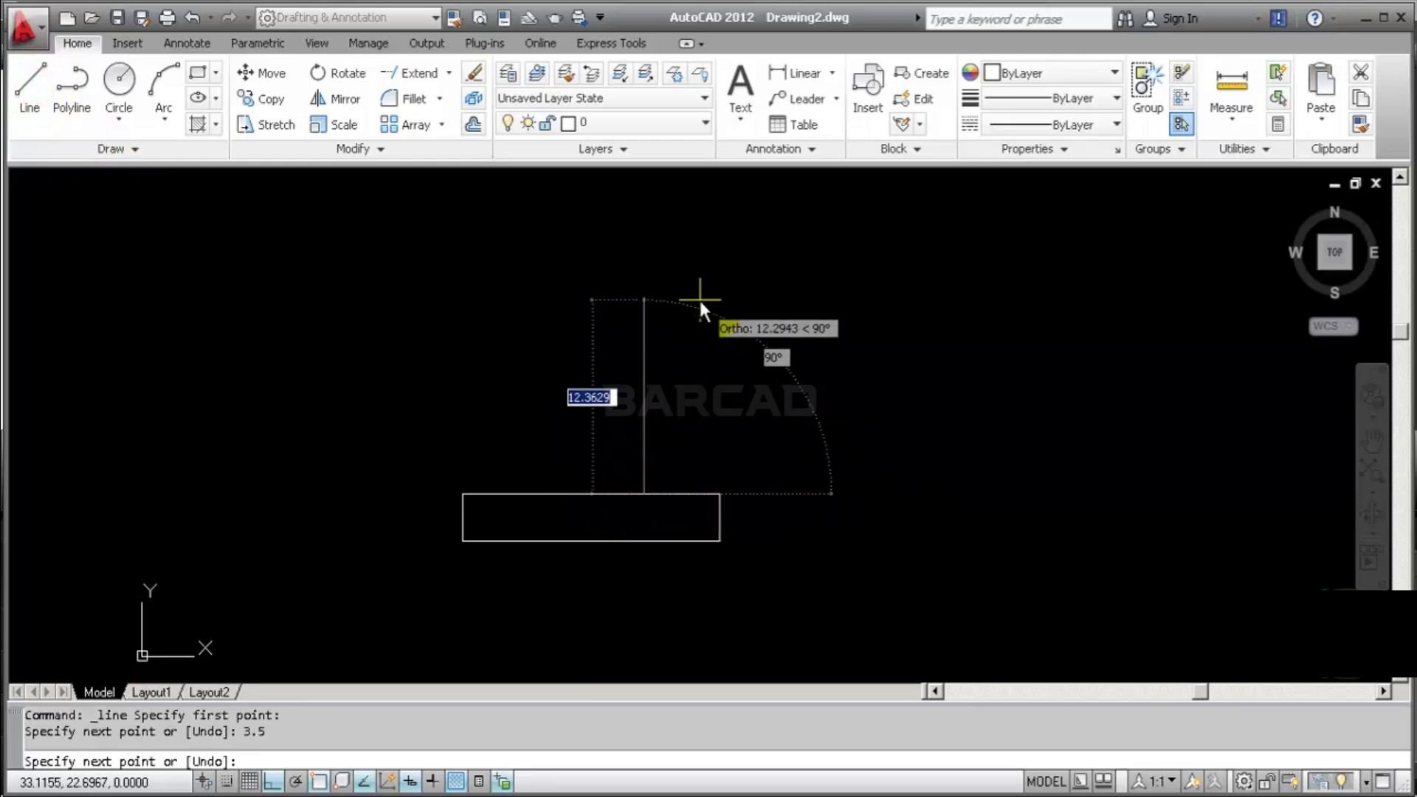
type("70")
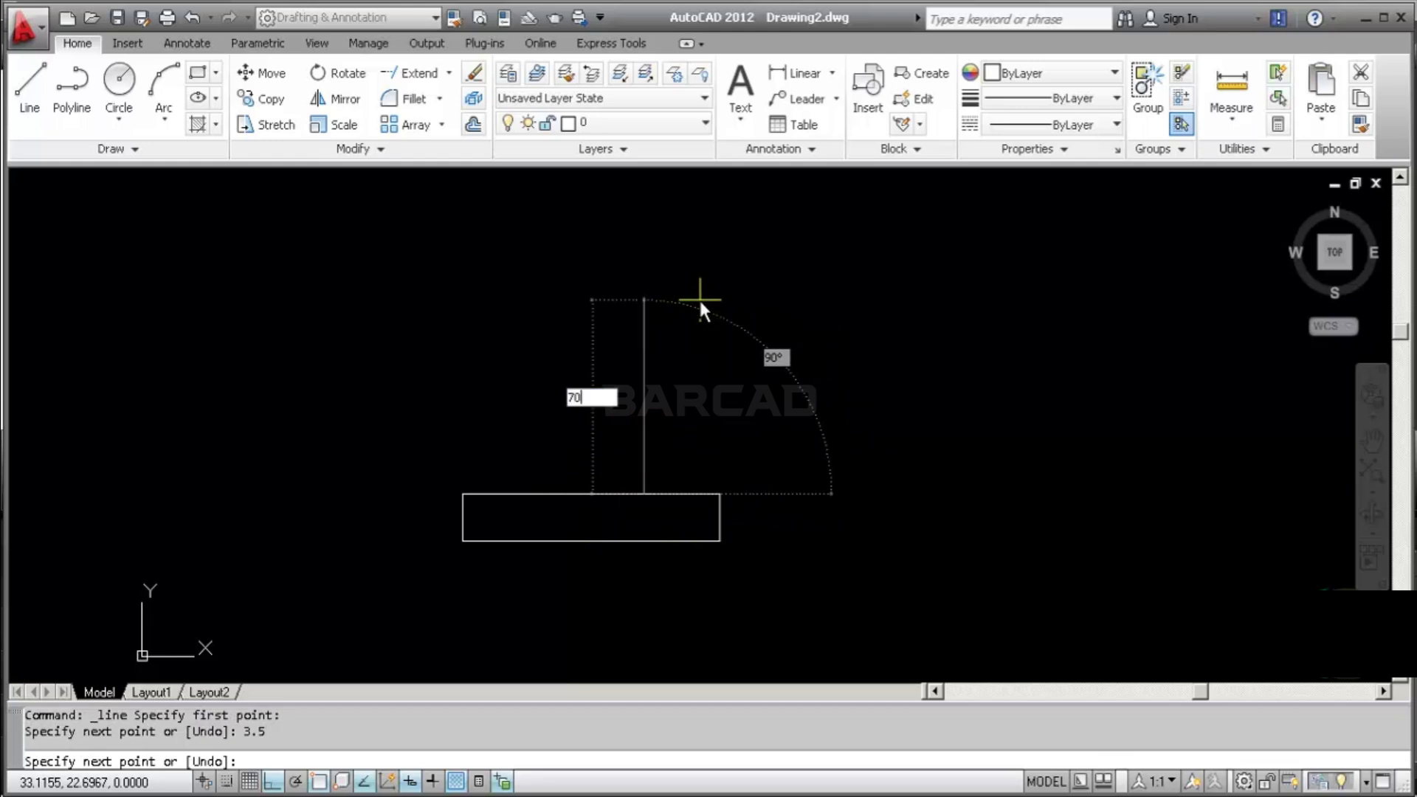
key("Return")
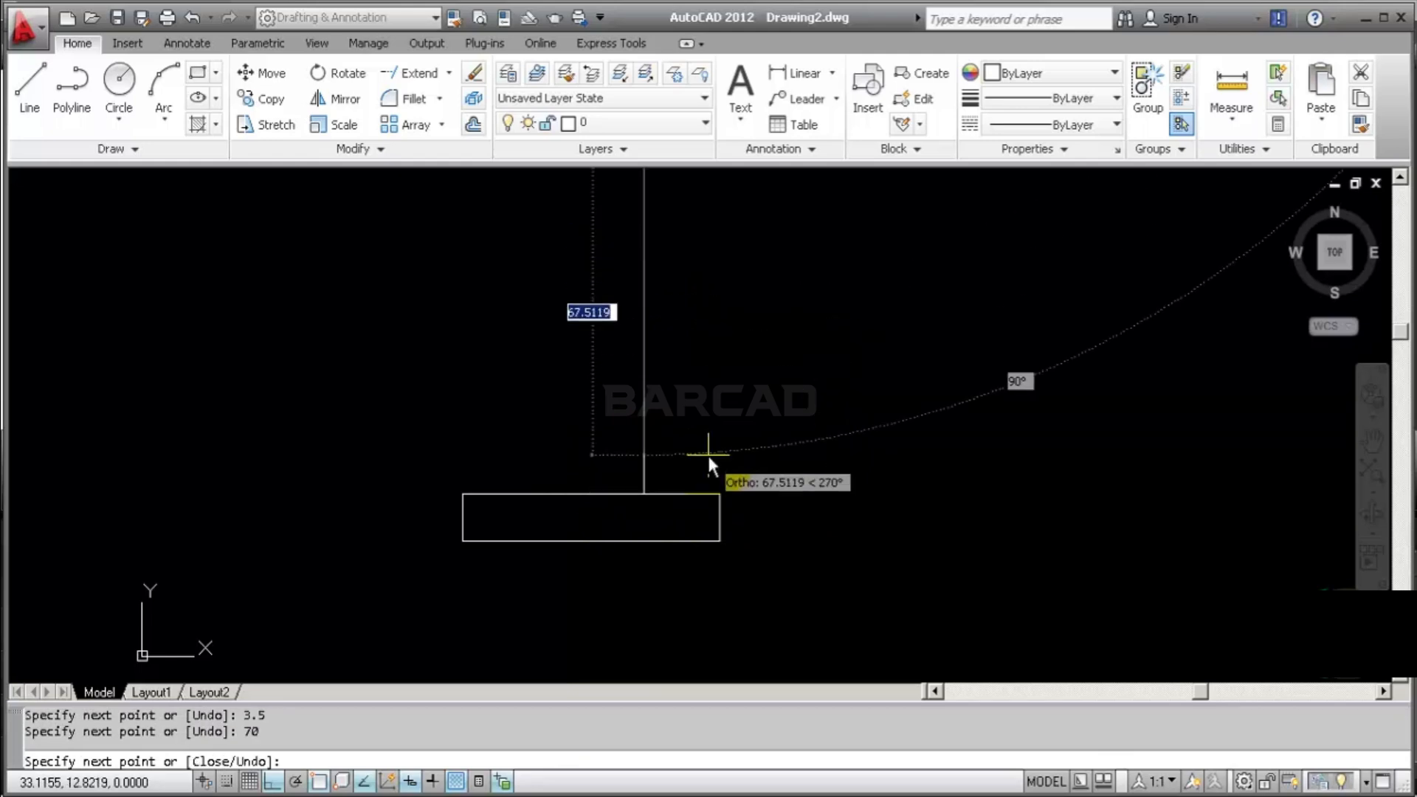
Continue the post outline 7 to the left and straight down to the base's upper edge, then end the line
scroll(707, 454, "down", 5)
scroll(766, 422, "up", 1)
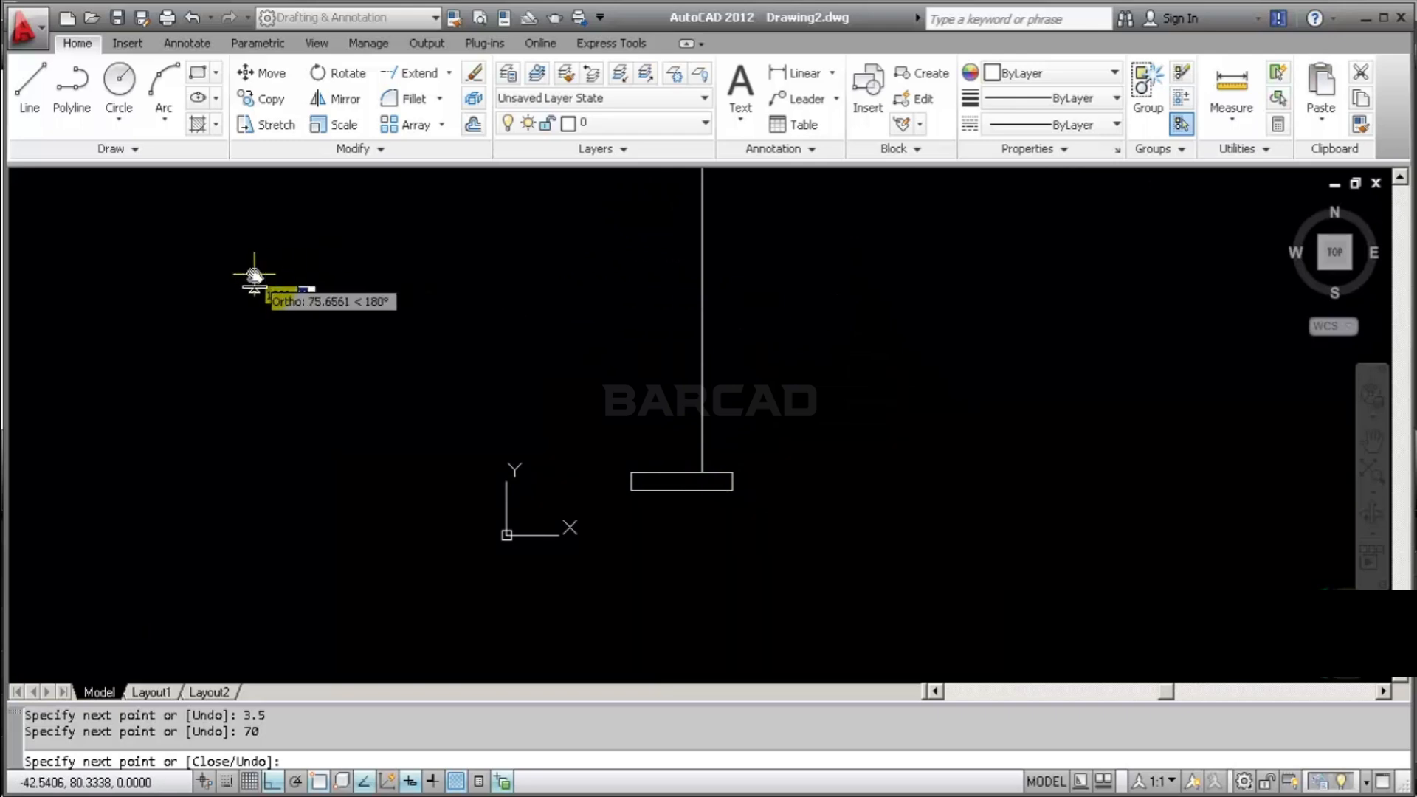
type("7")
key("Return")
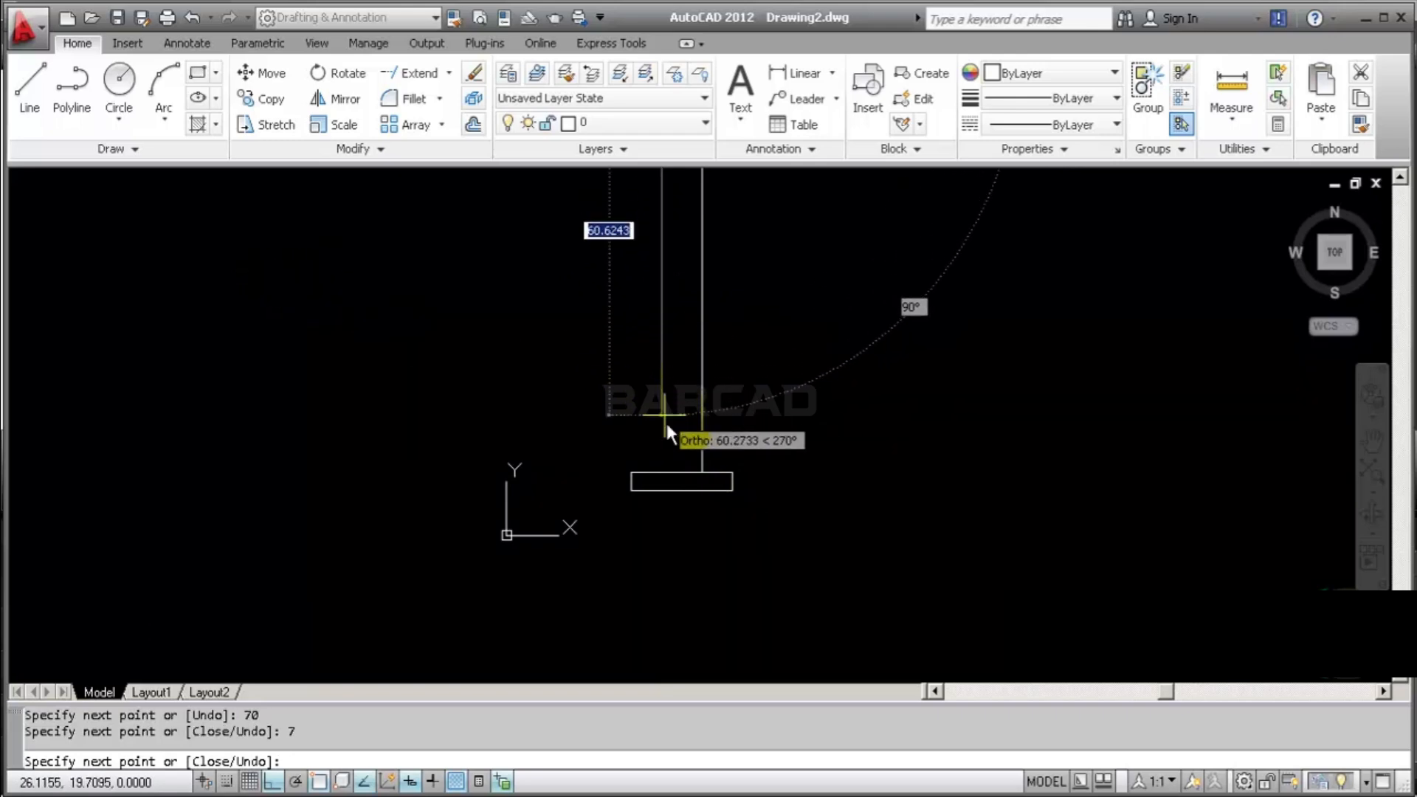
left_click(666, 478)
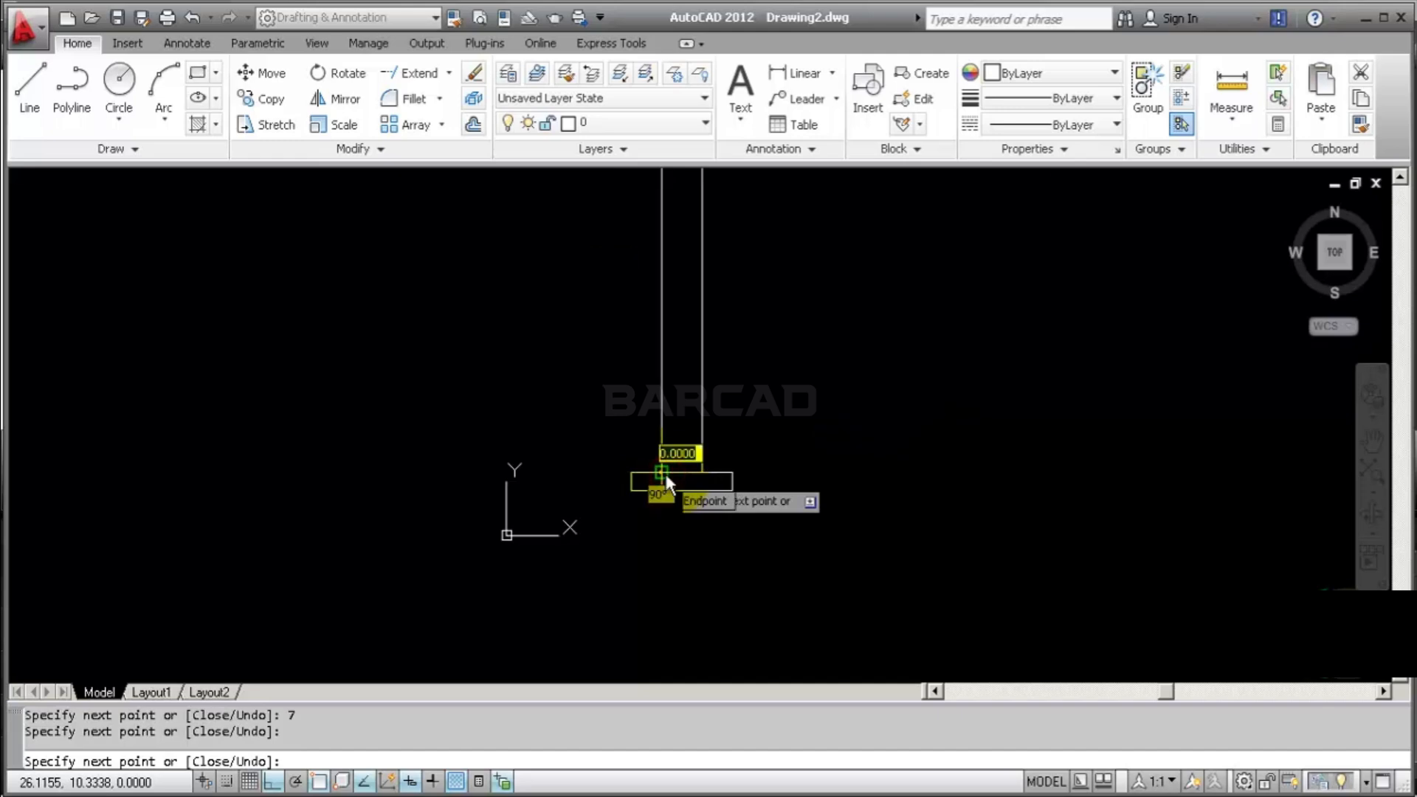
key("Escape")
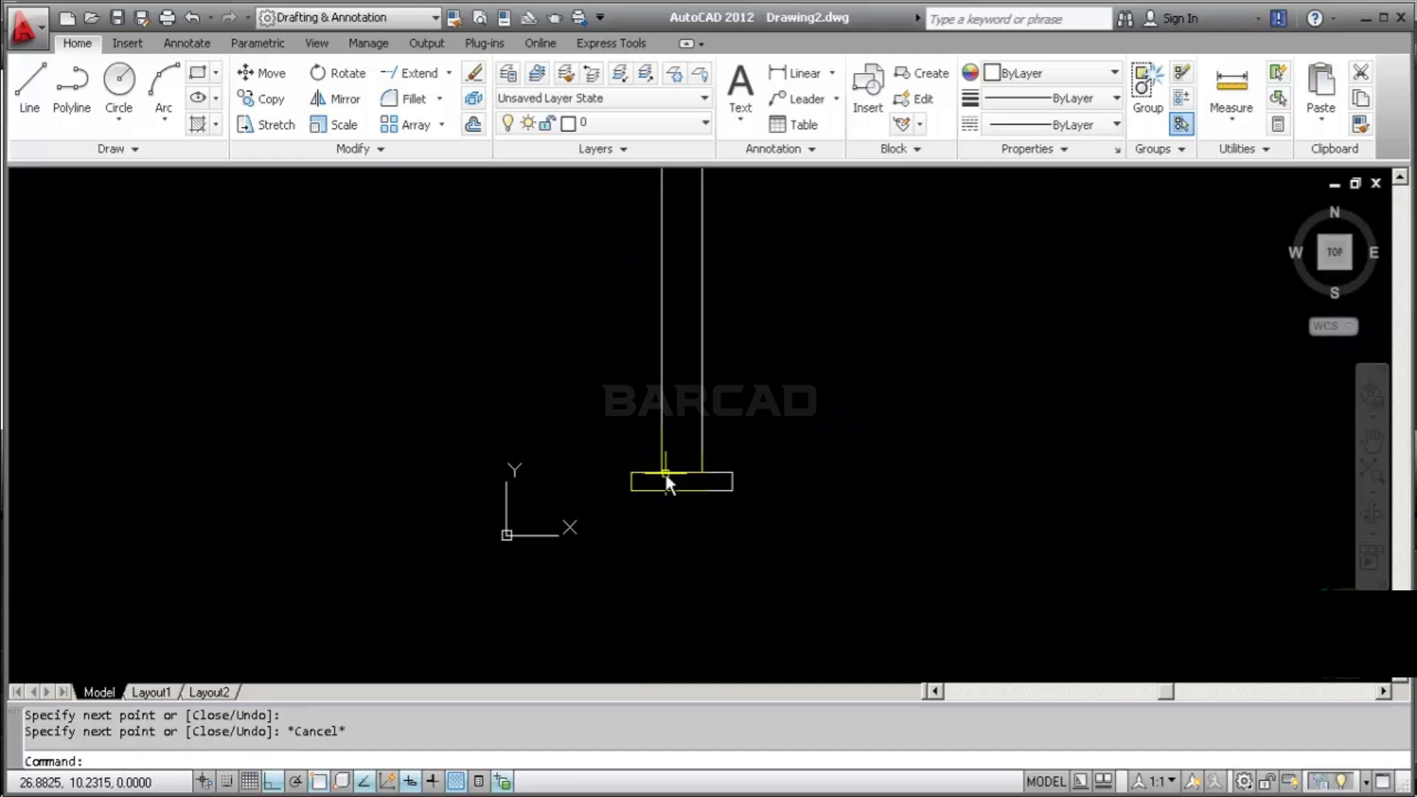
Zoom to the drawing extents and examine the complete post on its base
scroll(669, 447, "down", 2)
mouse_move(670, 445)
middle_mouse_down()
mouse_move(647, 571)
mouse_move(601, 581)
mouse_move(579, 564)
middle_mouse_up()
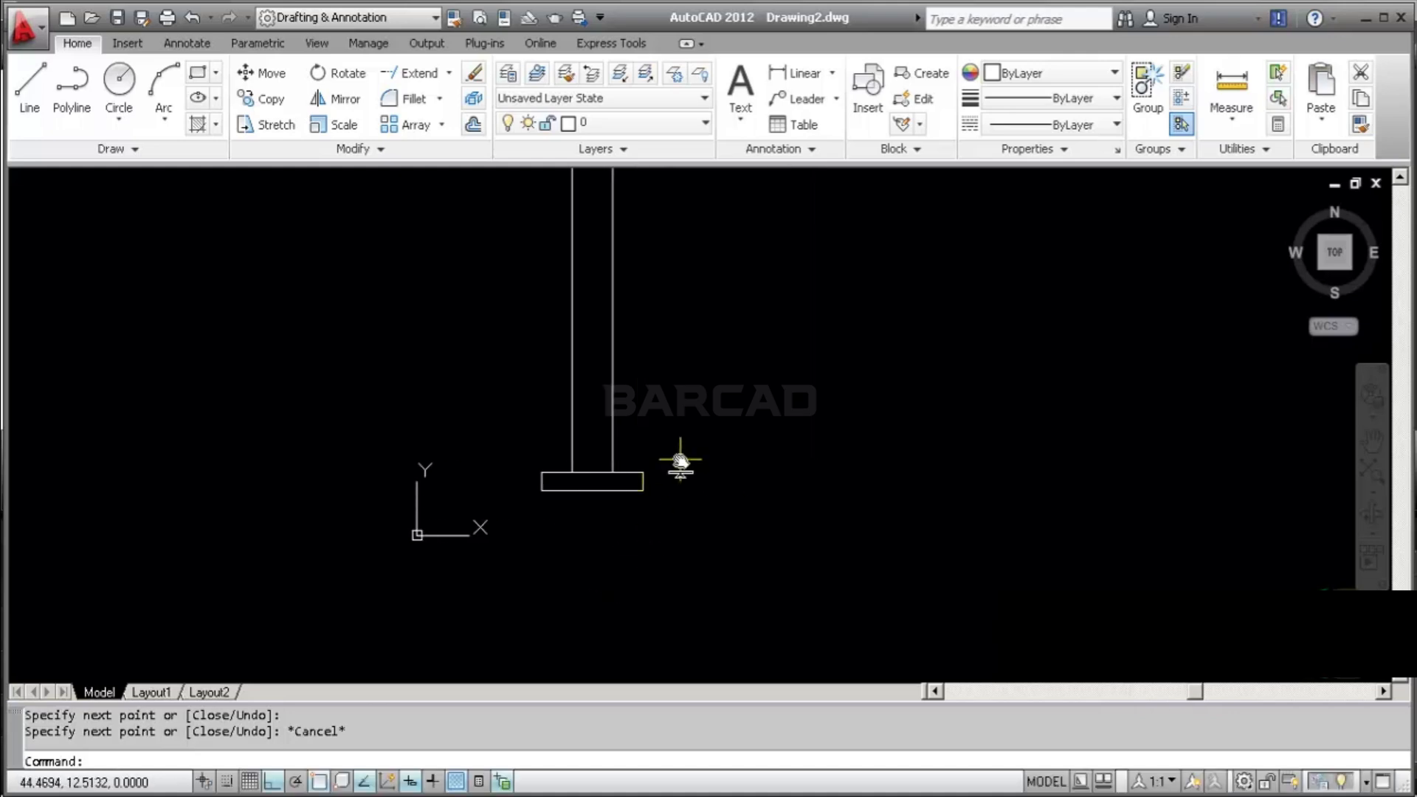
type("z")
key("Return")
type("e")
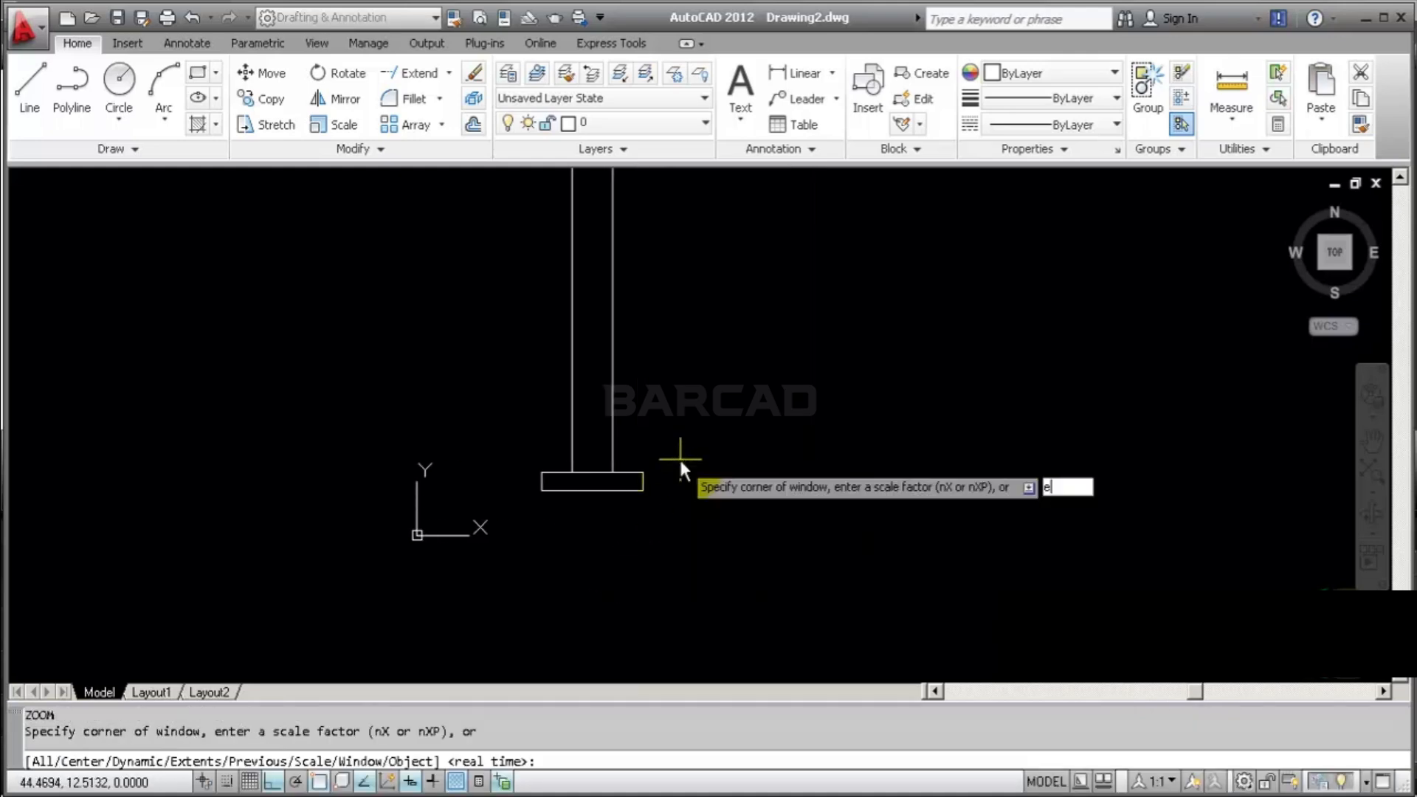
key("Return")
scroll(586, 370, "down", 3)
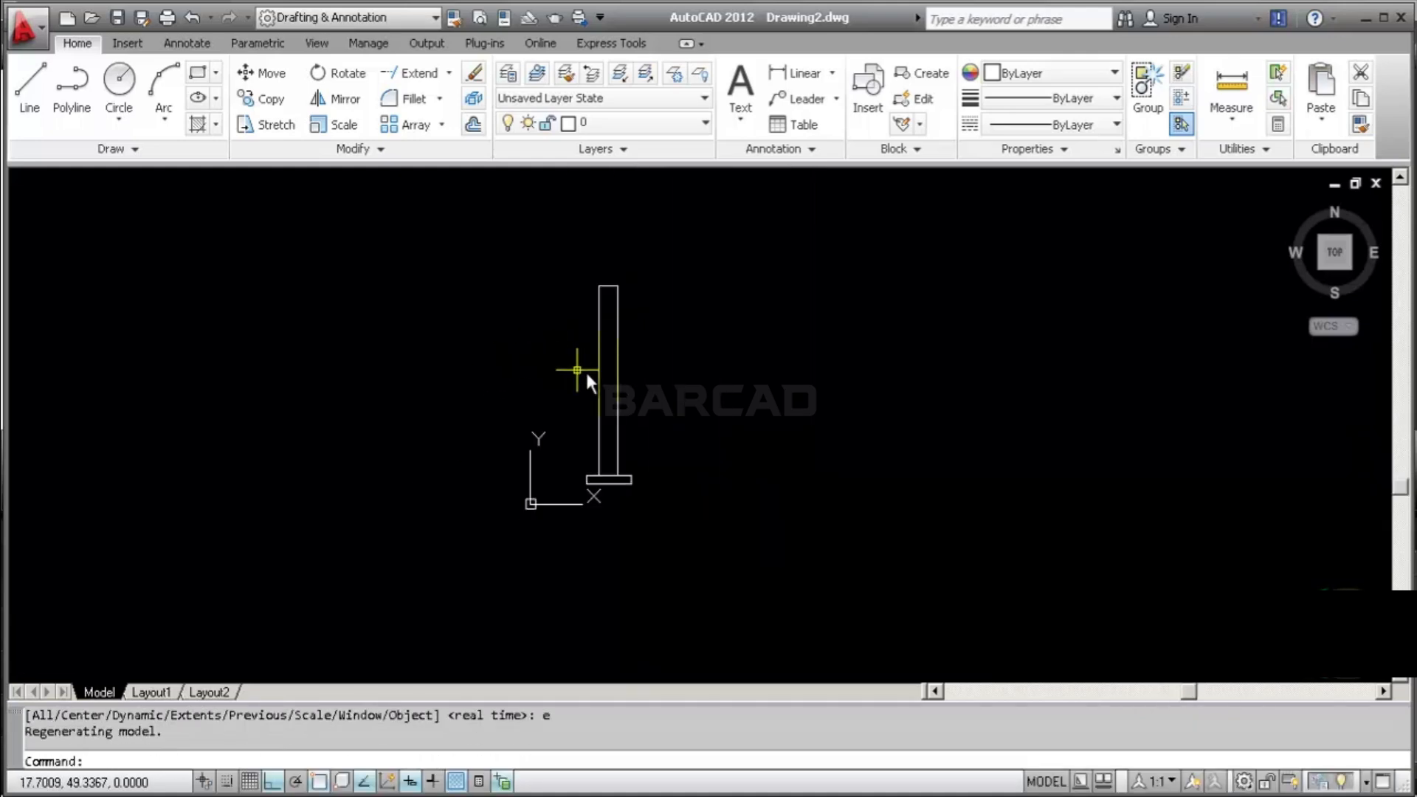
scroll(620, 379, "up", 2)
middle_click_drag(620, 379, 630, 420)
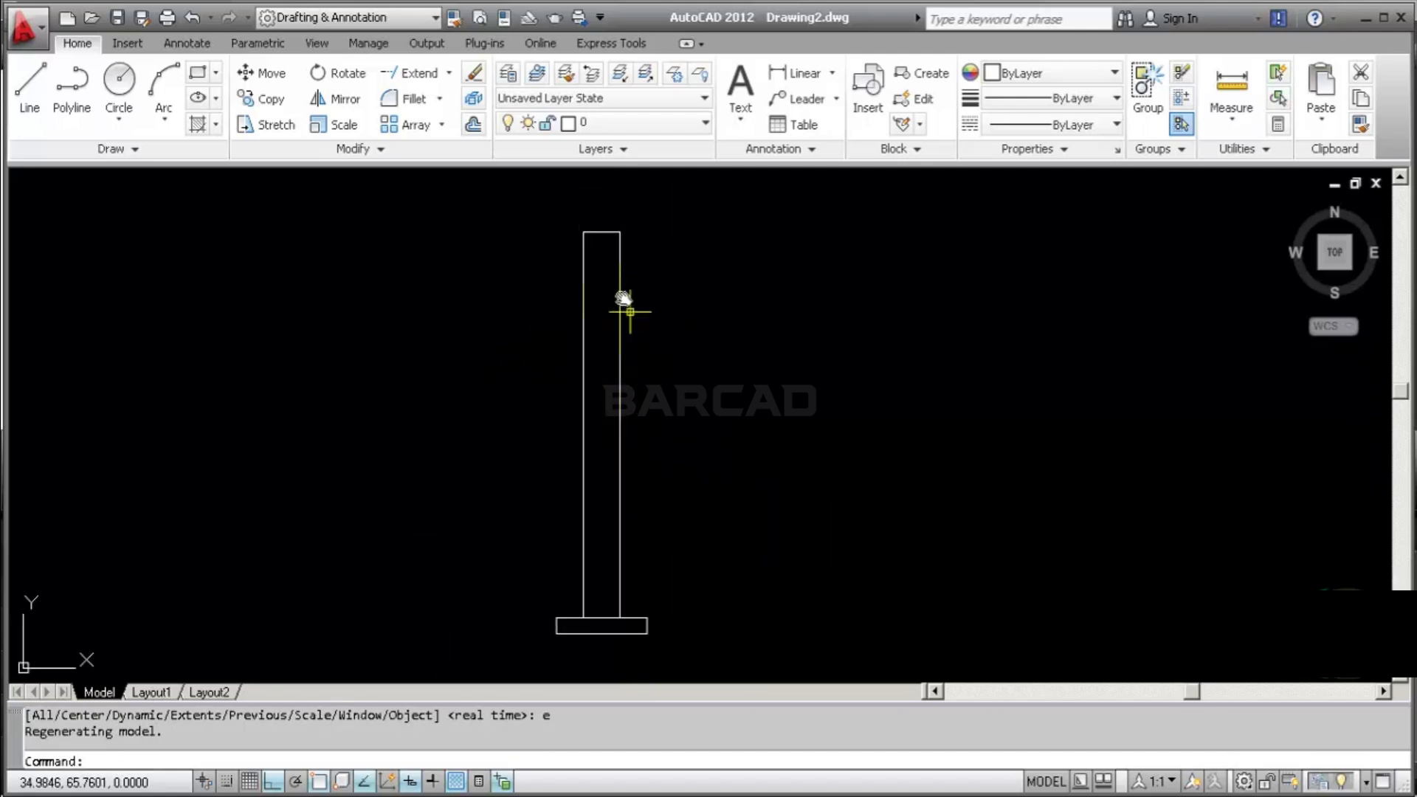
Draw a side plate 2 wide and 10 high on the post's left edge, starting 3 below the post's upper-left corner
scroll(579, 228, "up", 2)
scroll(596, 279, "up", 3)
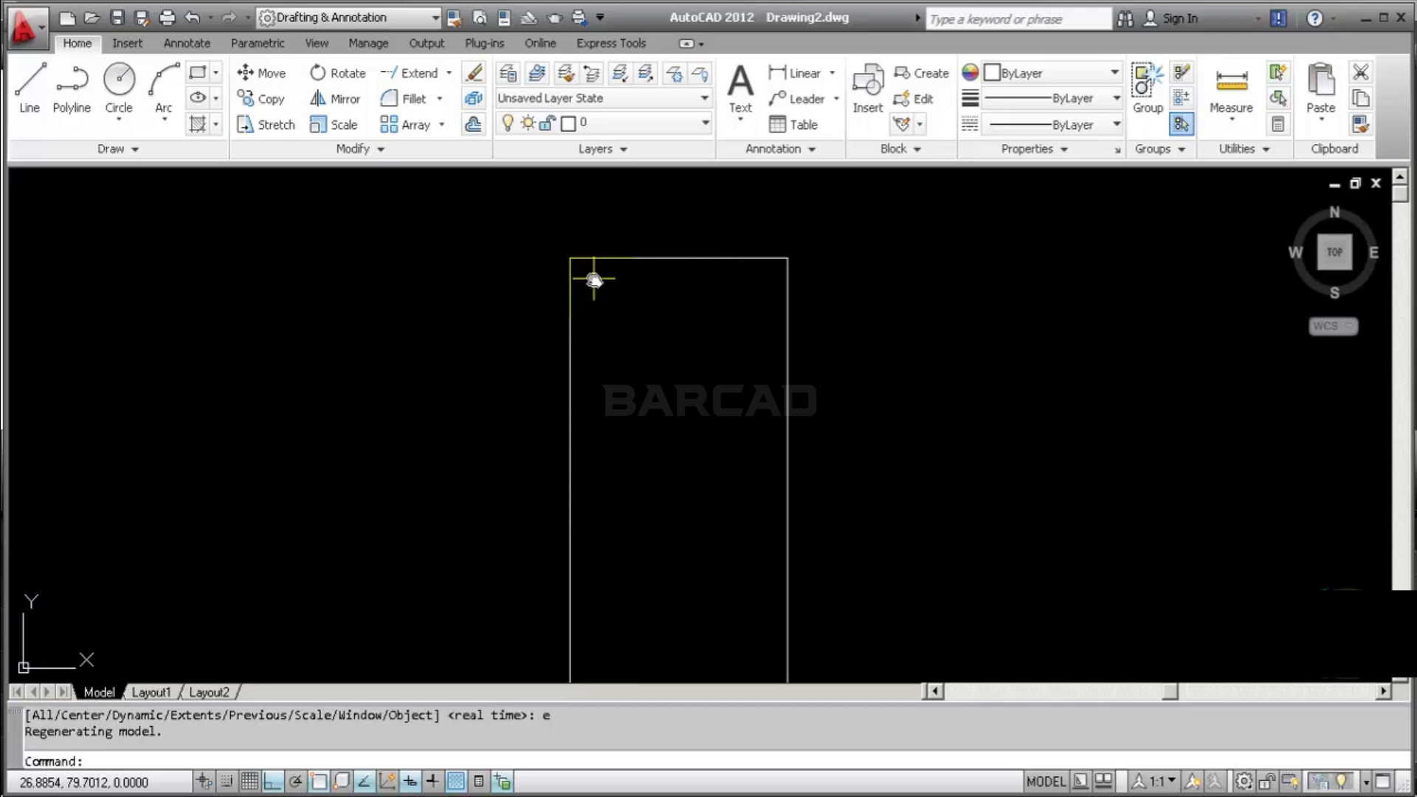
left_click(30, 82)
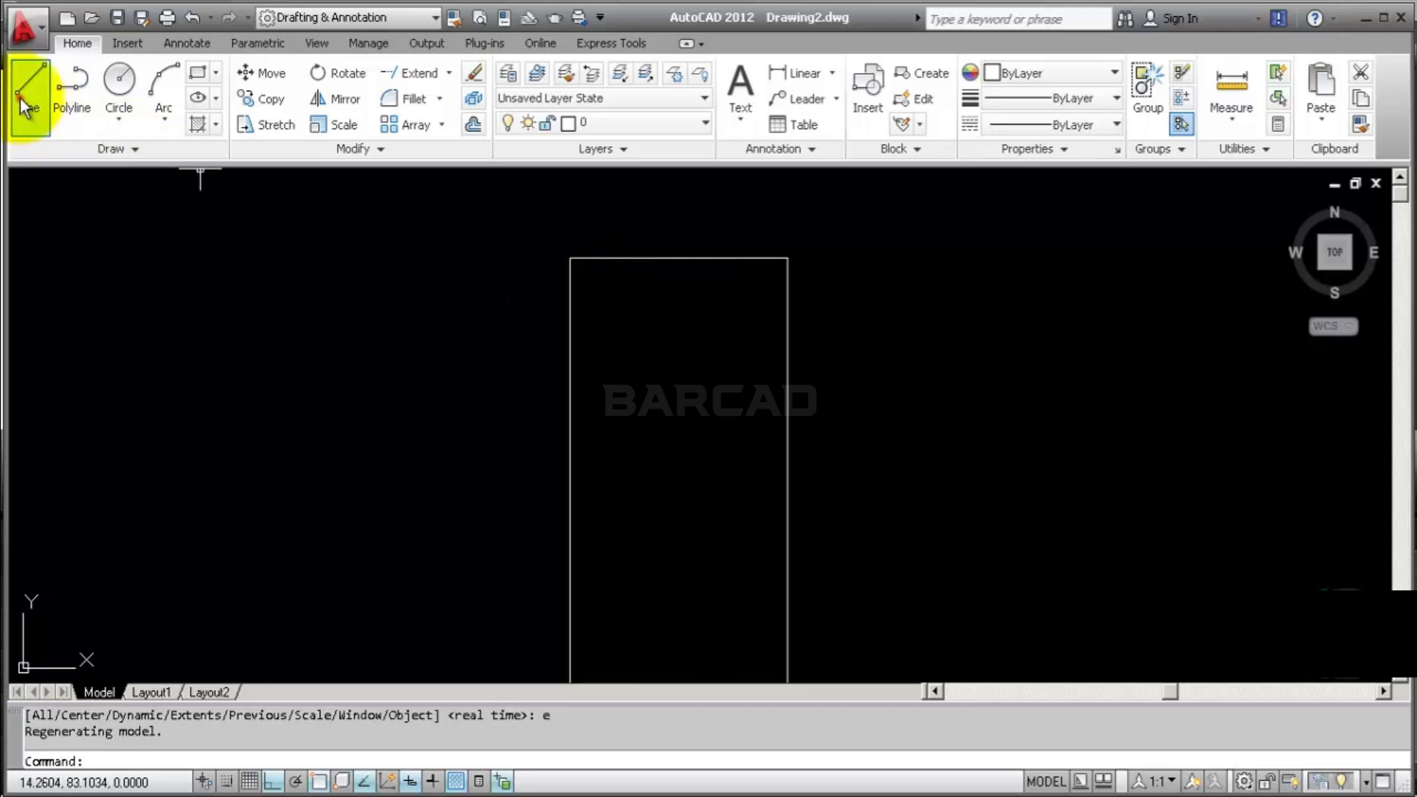
left_click(569, 258)
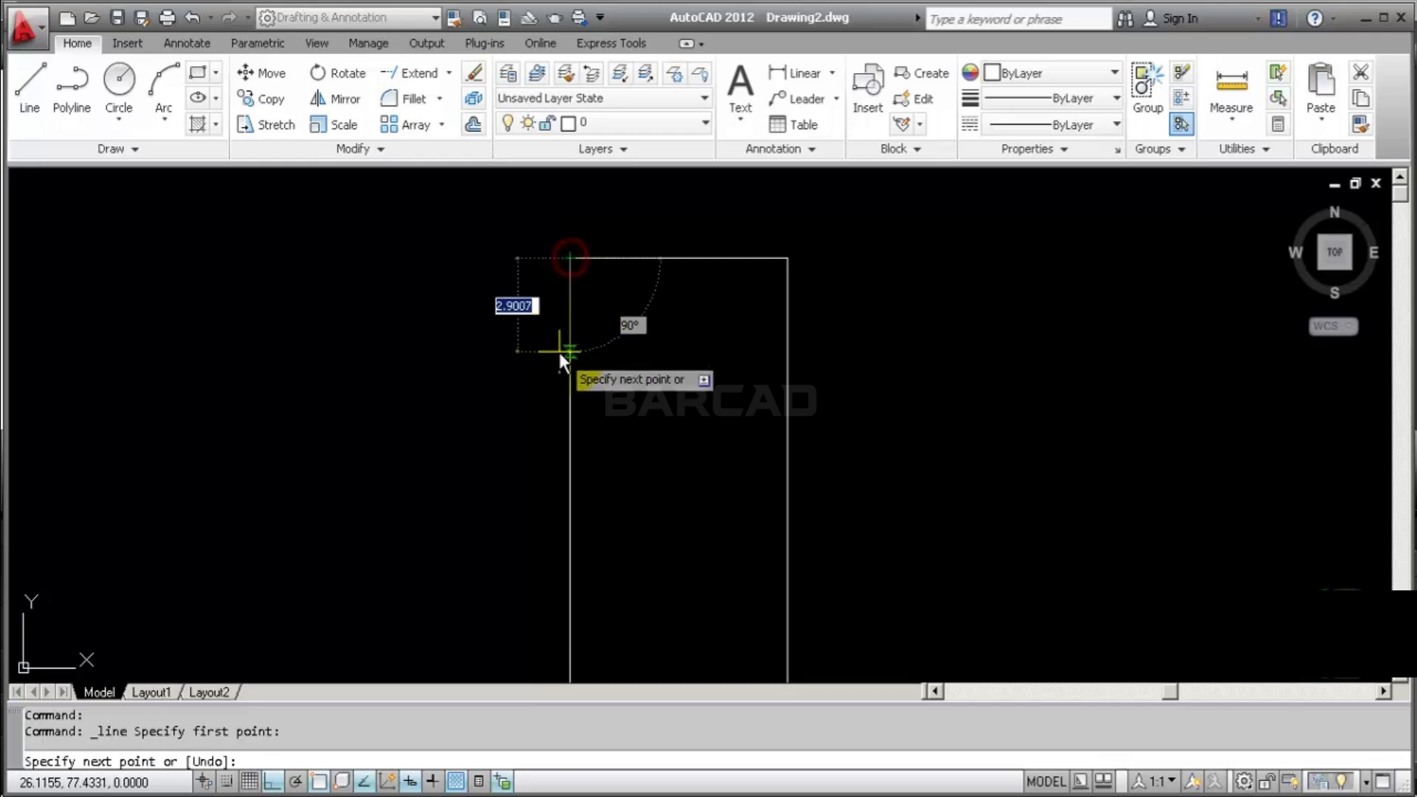
type("3")
key("Return")
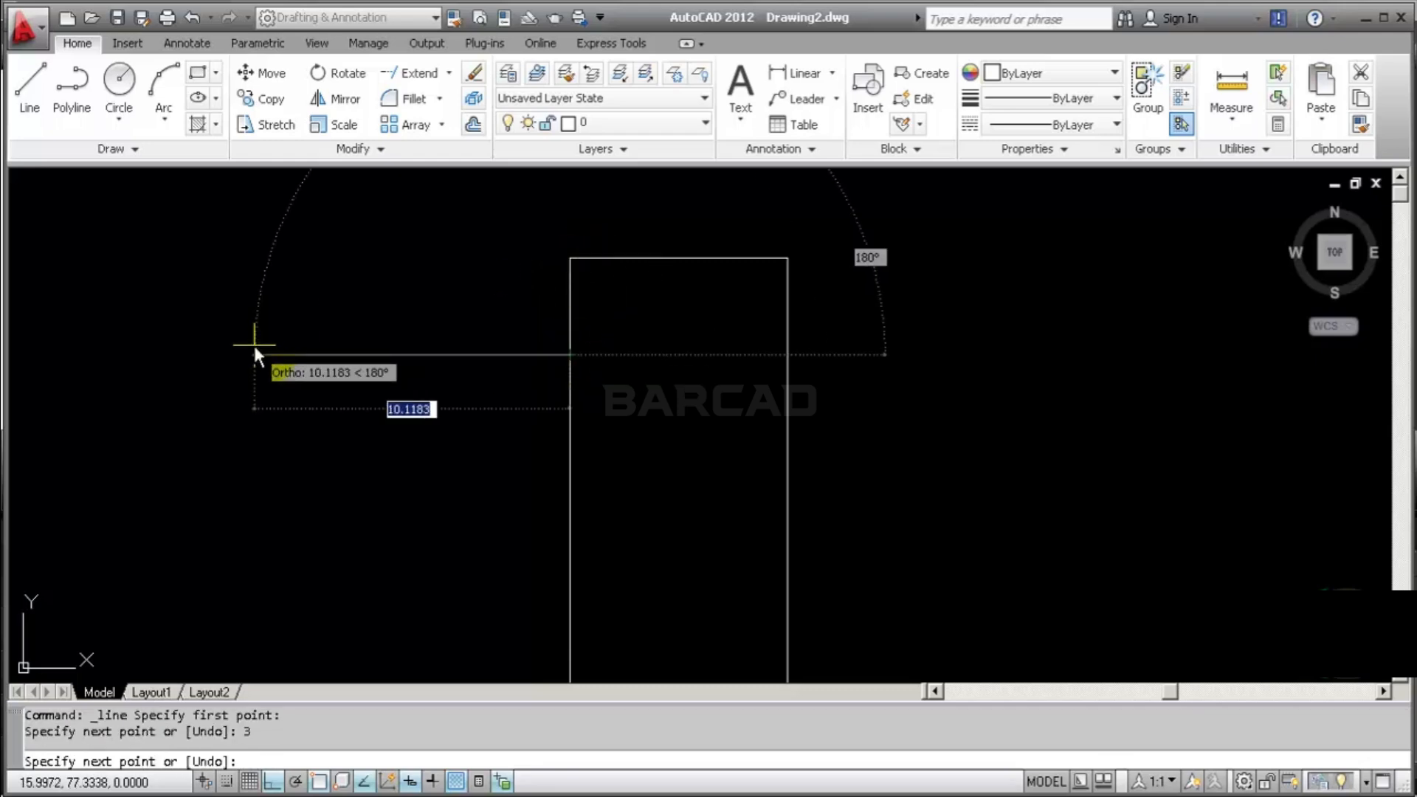
type("2")
key("Return")
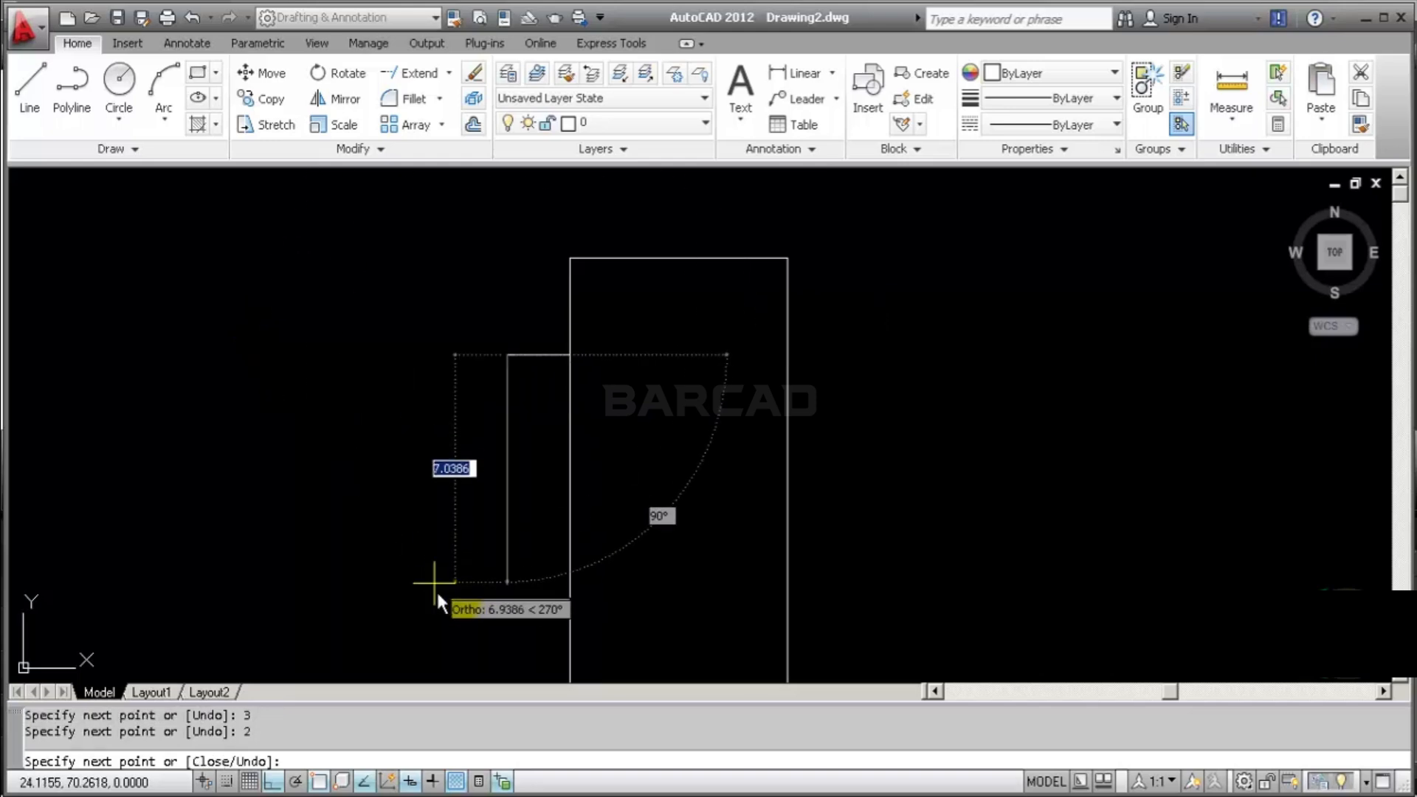
type("10")
key("Return")
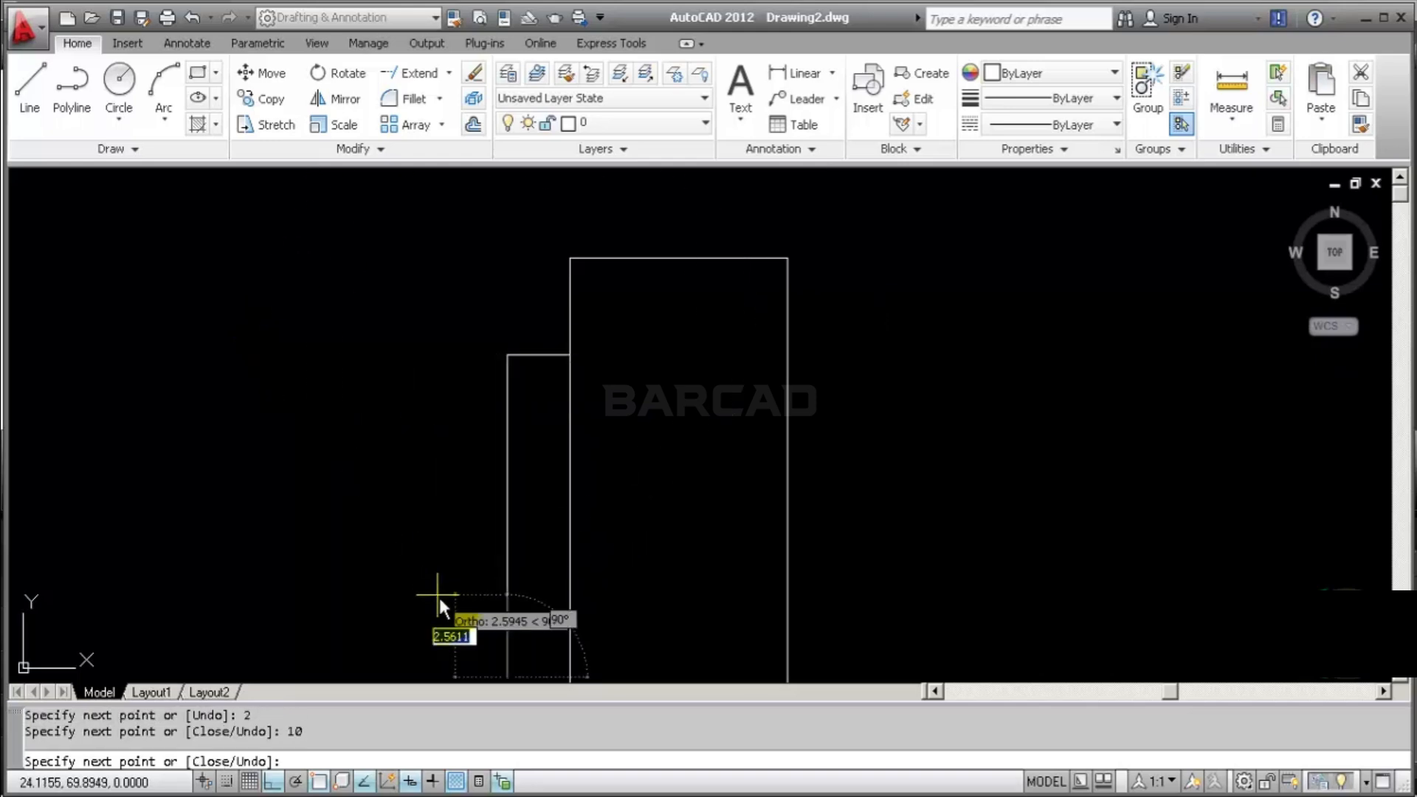
scroll(538, 322, "up", 4)
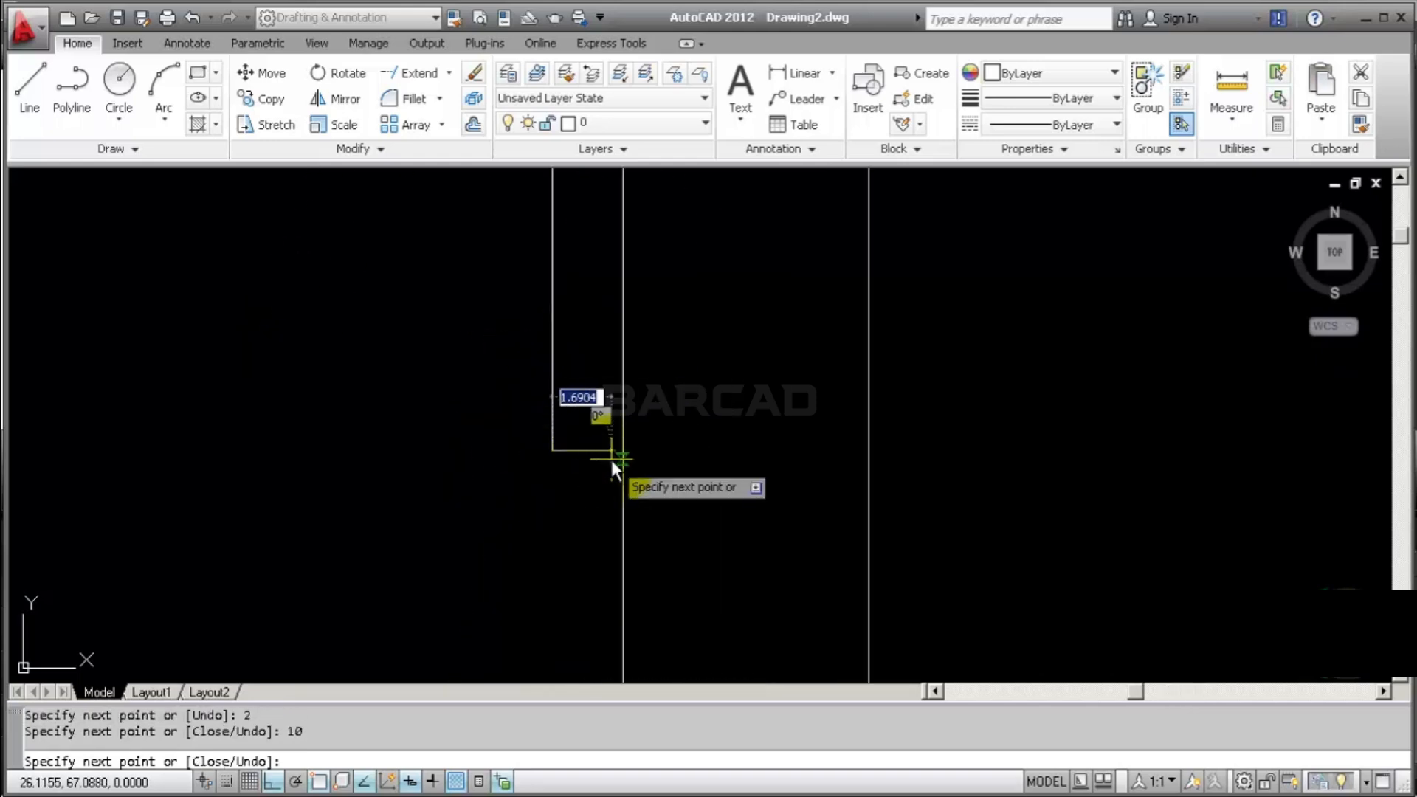
left_click(619, 452)
key("Return")
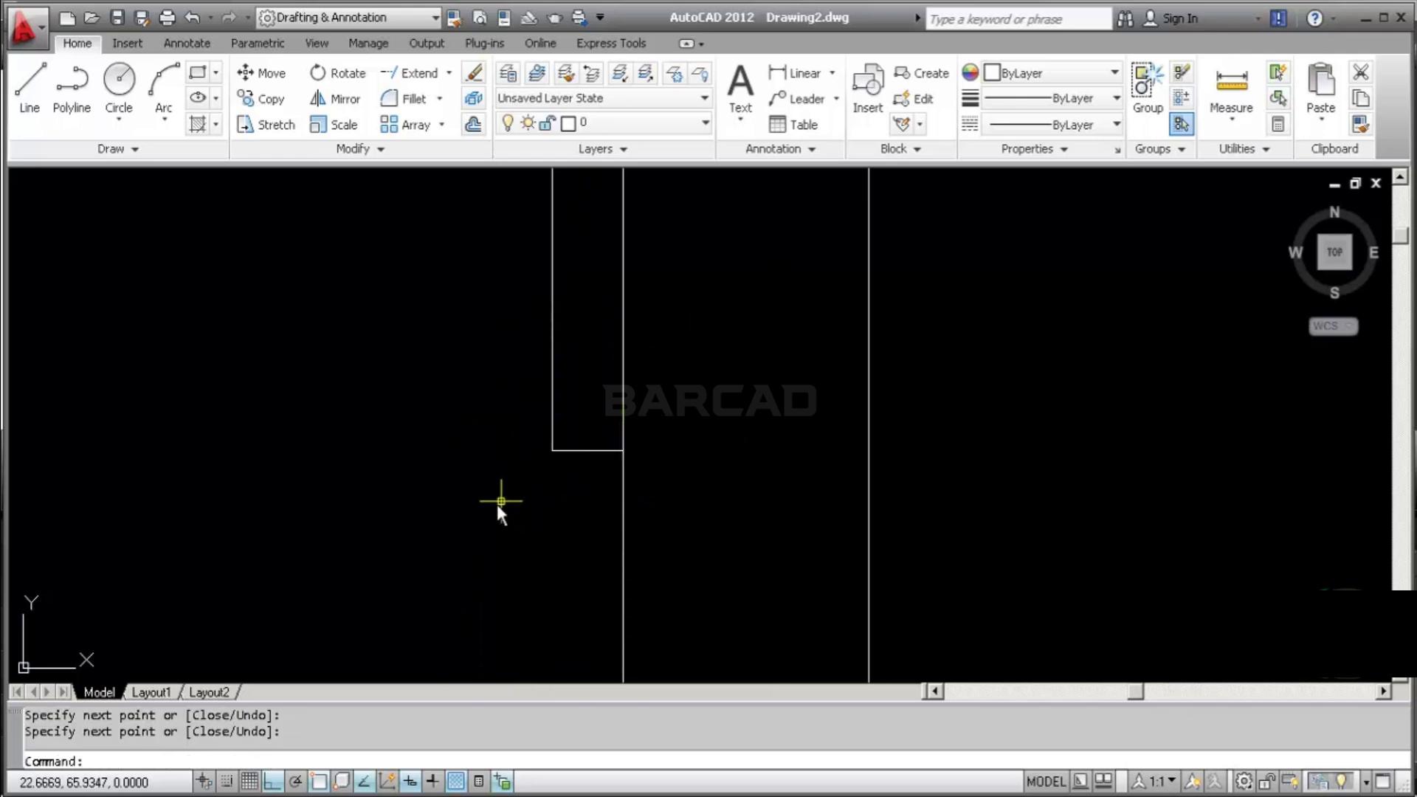
Mirror the three side plate lines about the post's vertical centerline, keeping the originals
scroll(497, 503, "down", 4)
middle_click_drag(605, 427, 511, 454)
scroll(512, 453, "up", 2)
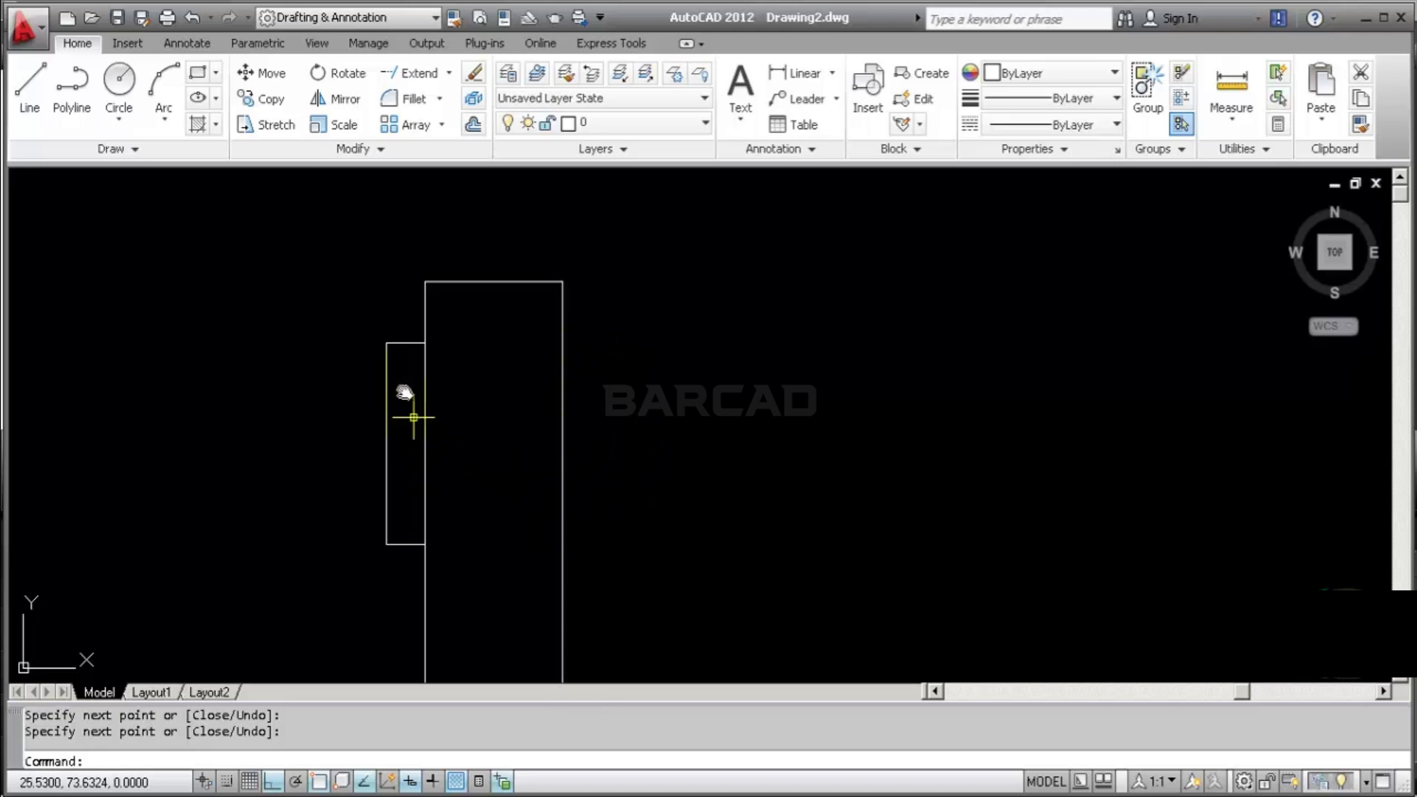
left_click(405, 317)
left_click(323, 576)
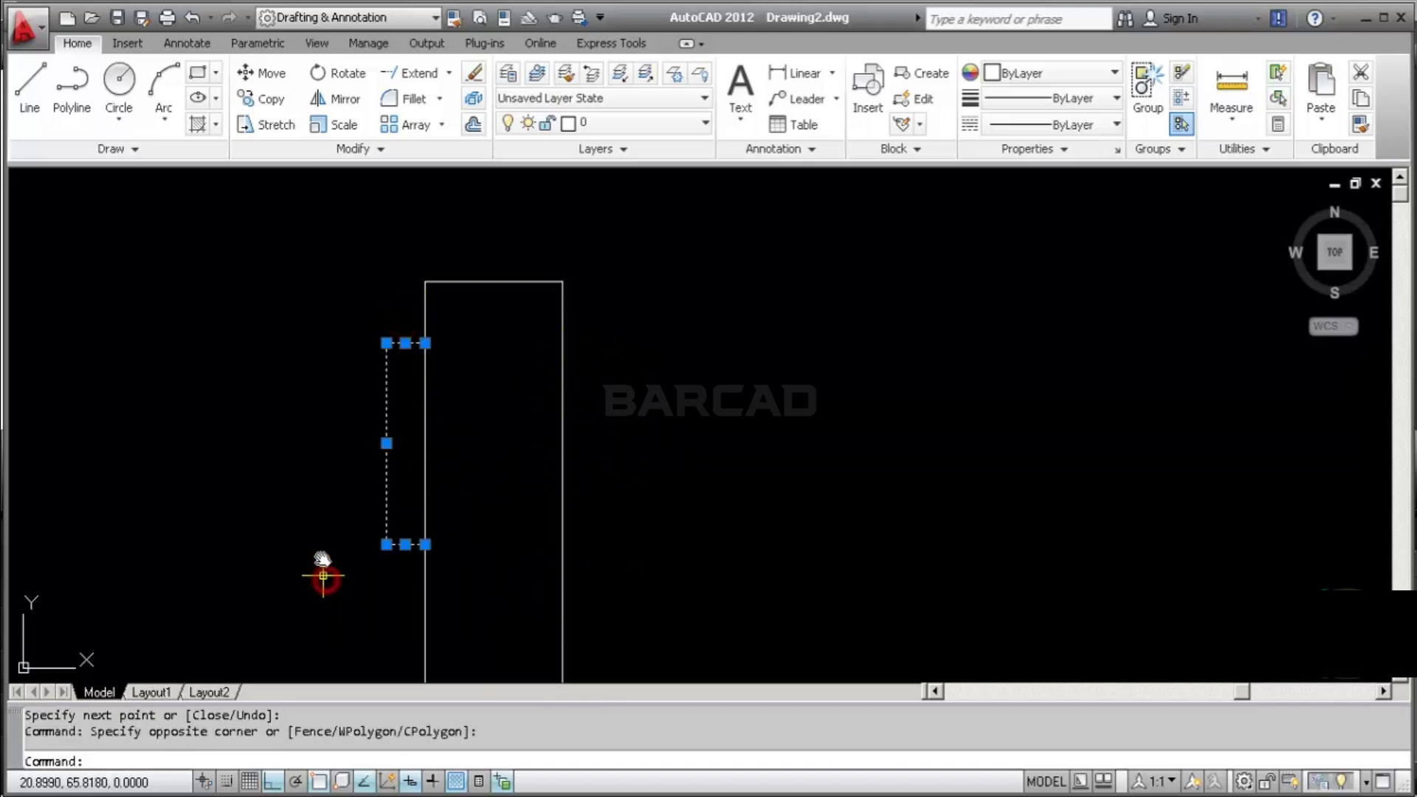
left_click(335, 100)
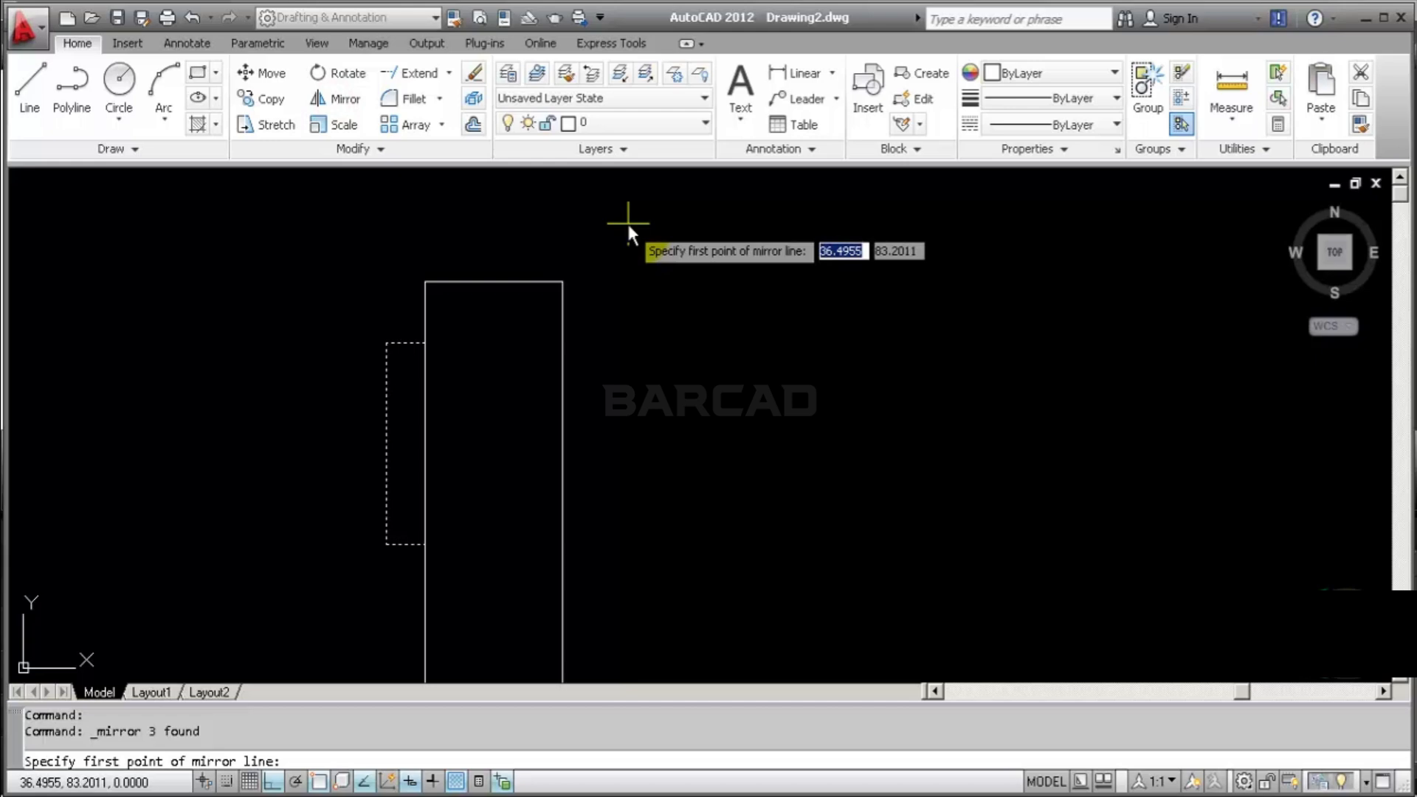
left_click(493, 282)
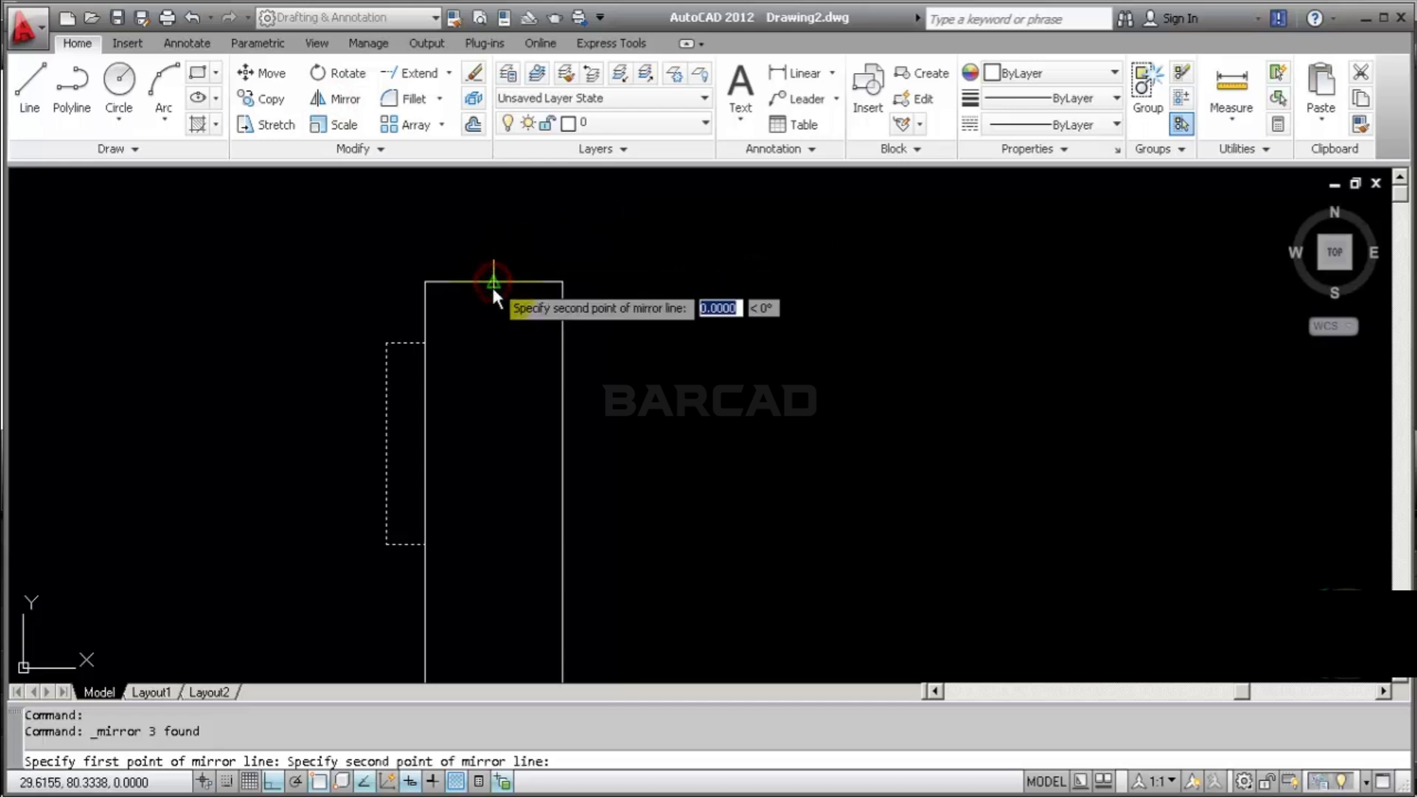
left_click(509, 201)
key("Return")
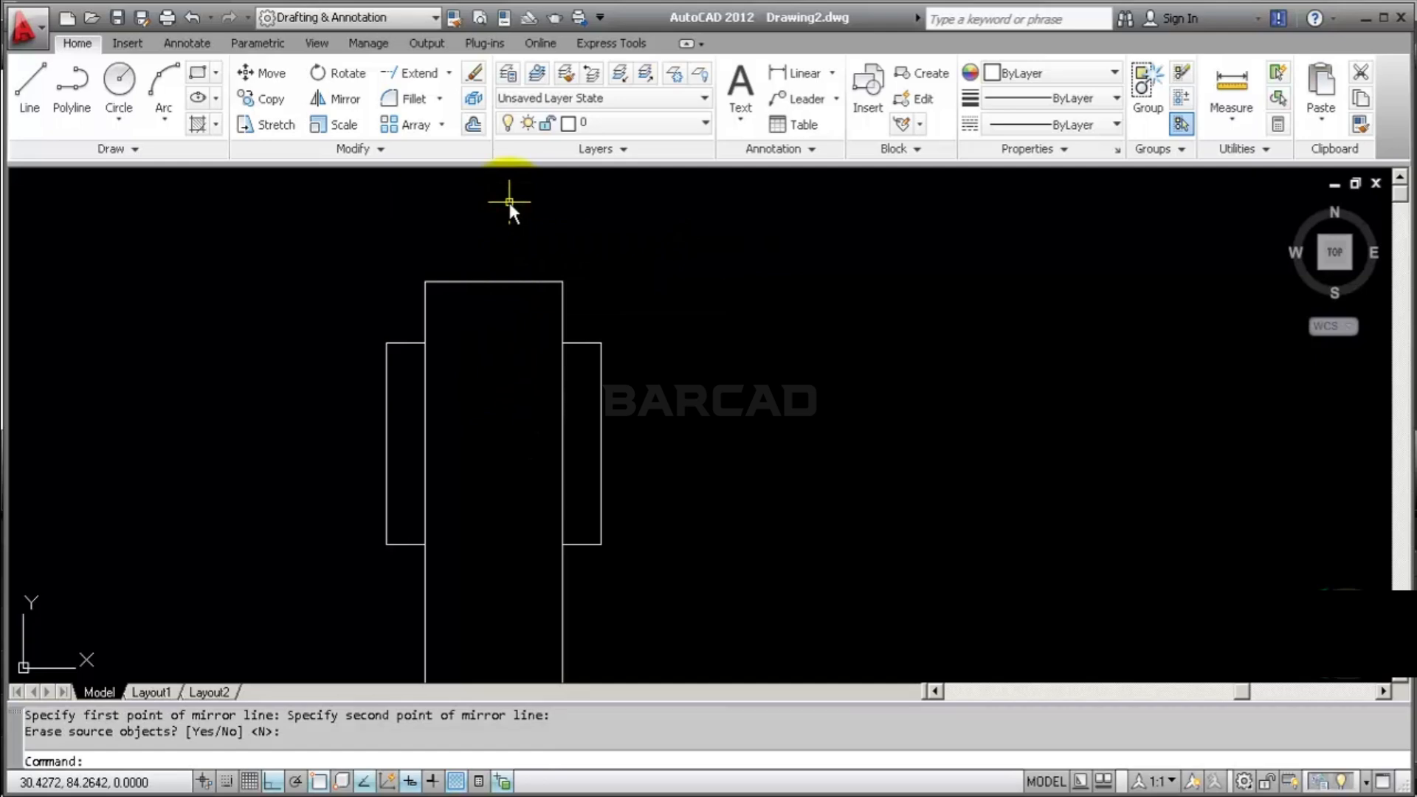
Draw a 1.5 line upward from the midpoint of the right side plate's outer edge
middle_click_drag(612, 316, 504, 346)
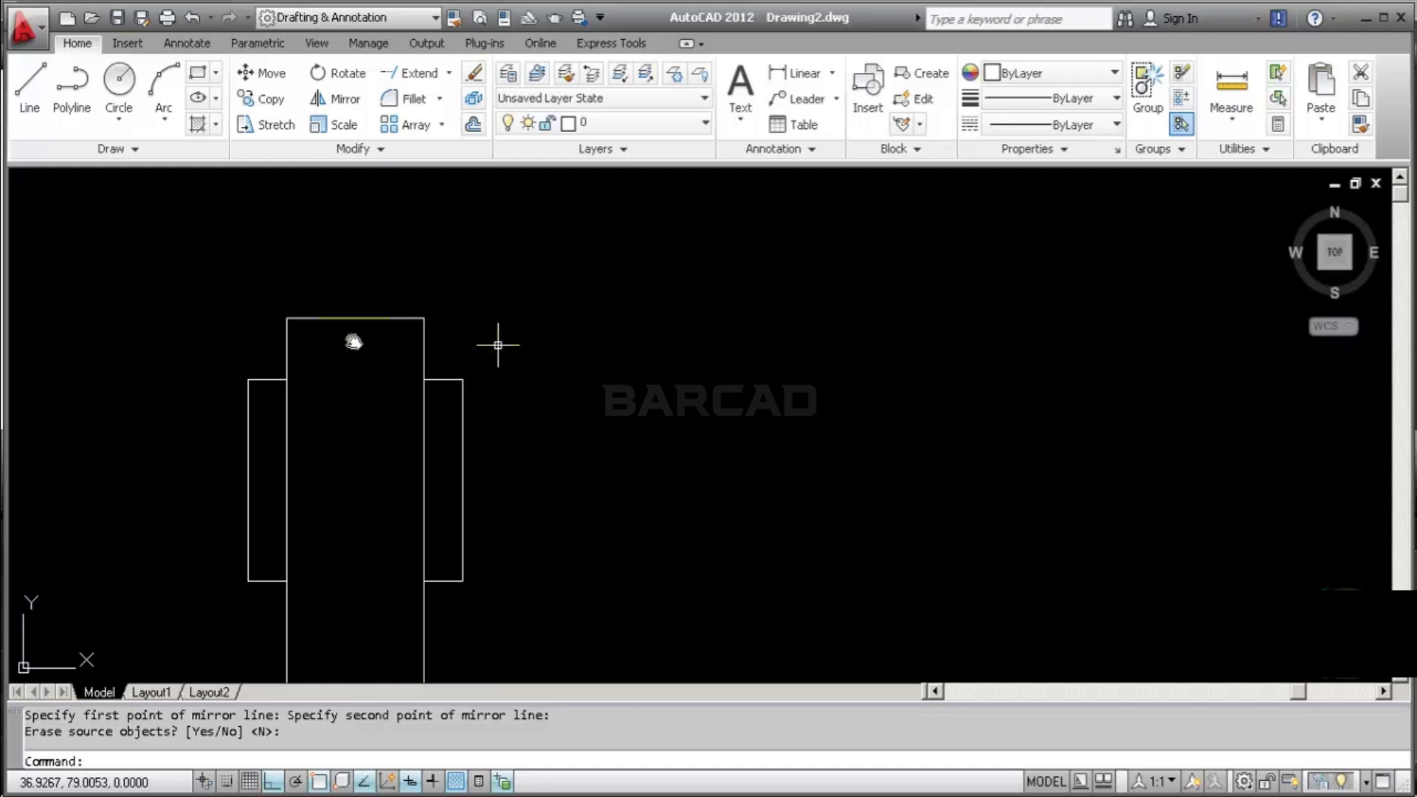
left_click(39, 93)
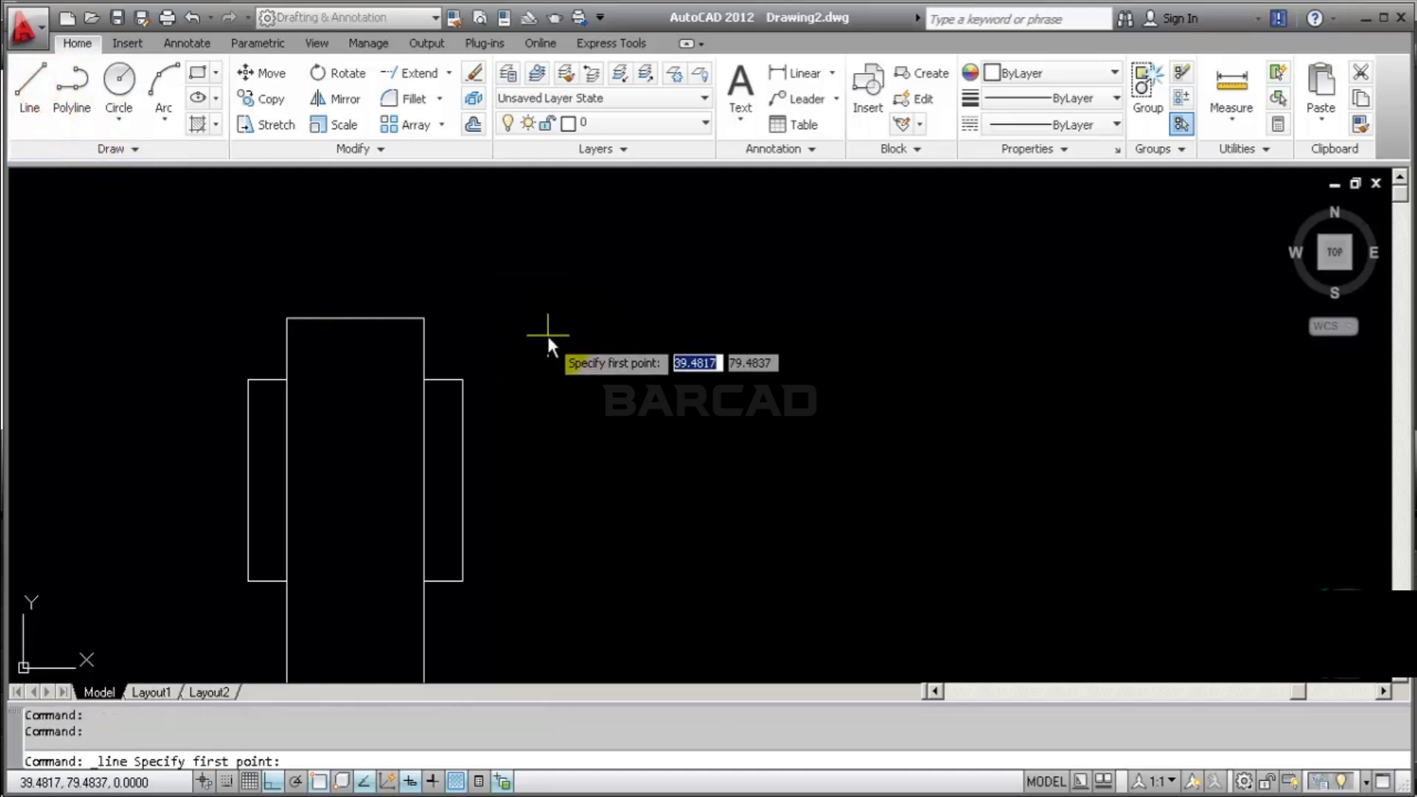
left_click(463, 480)
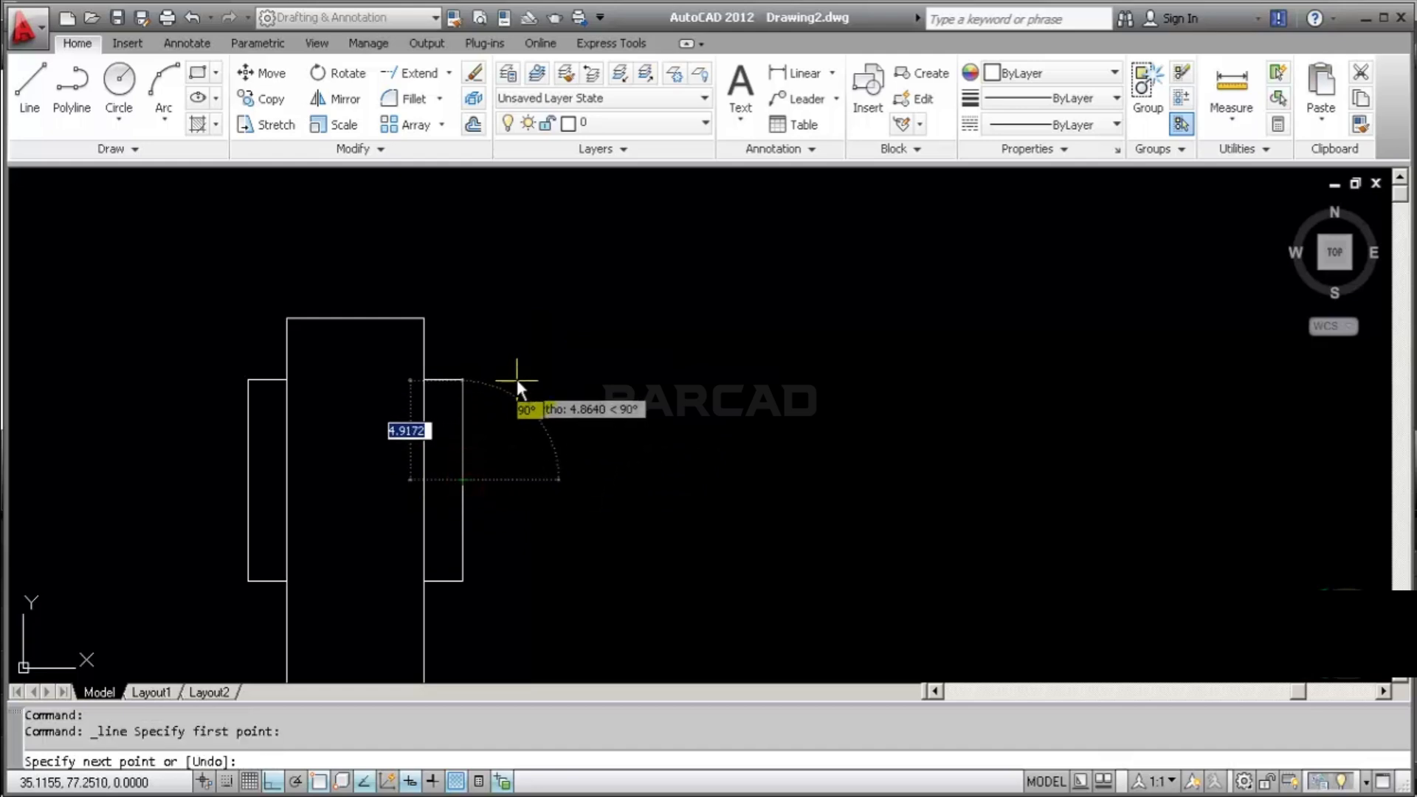
type("1.5")
key("Return")
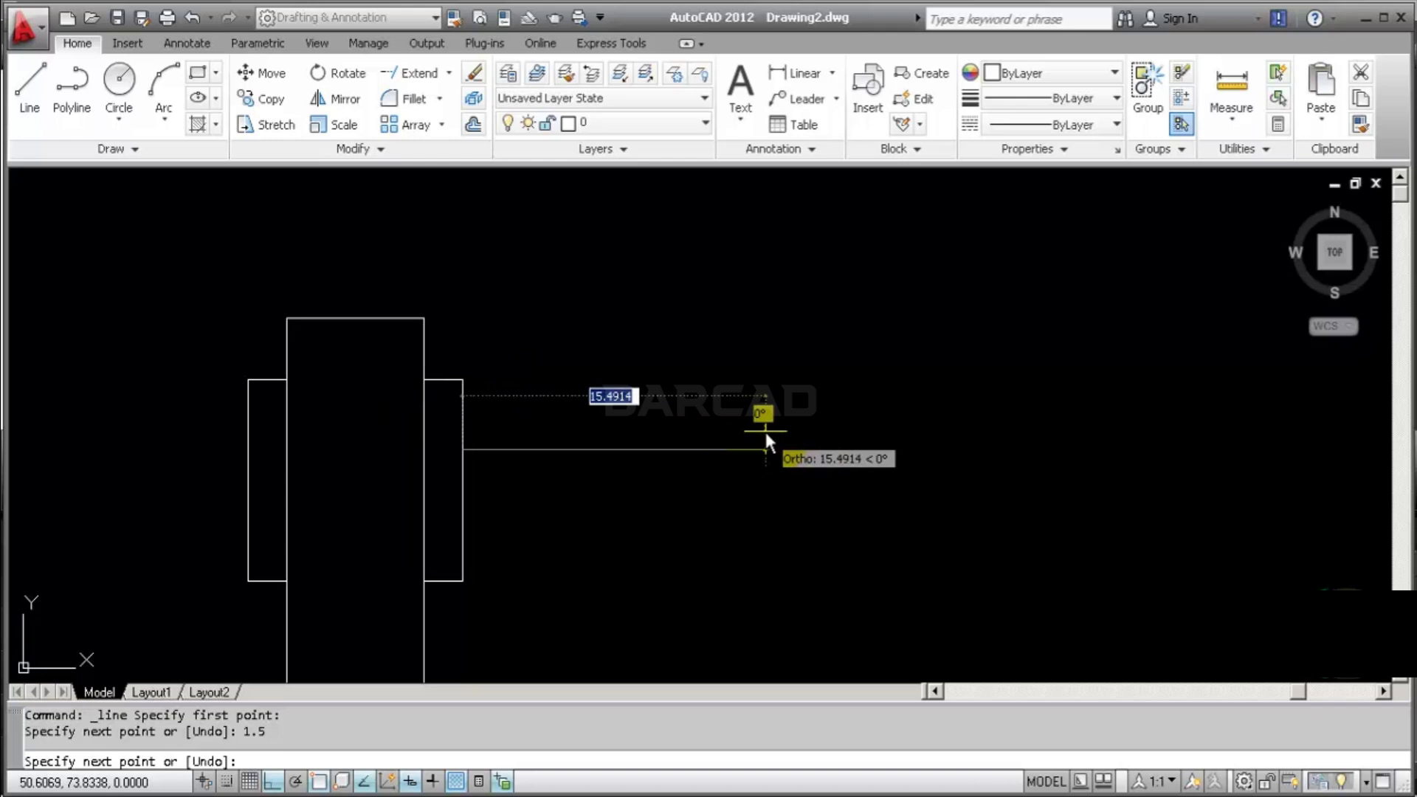
key("Escape")
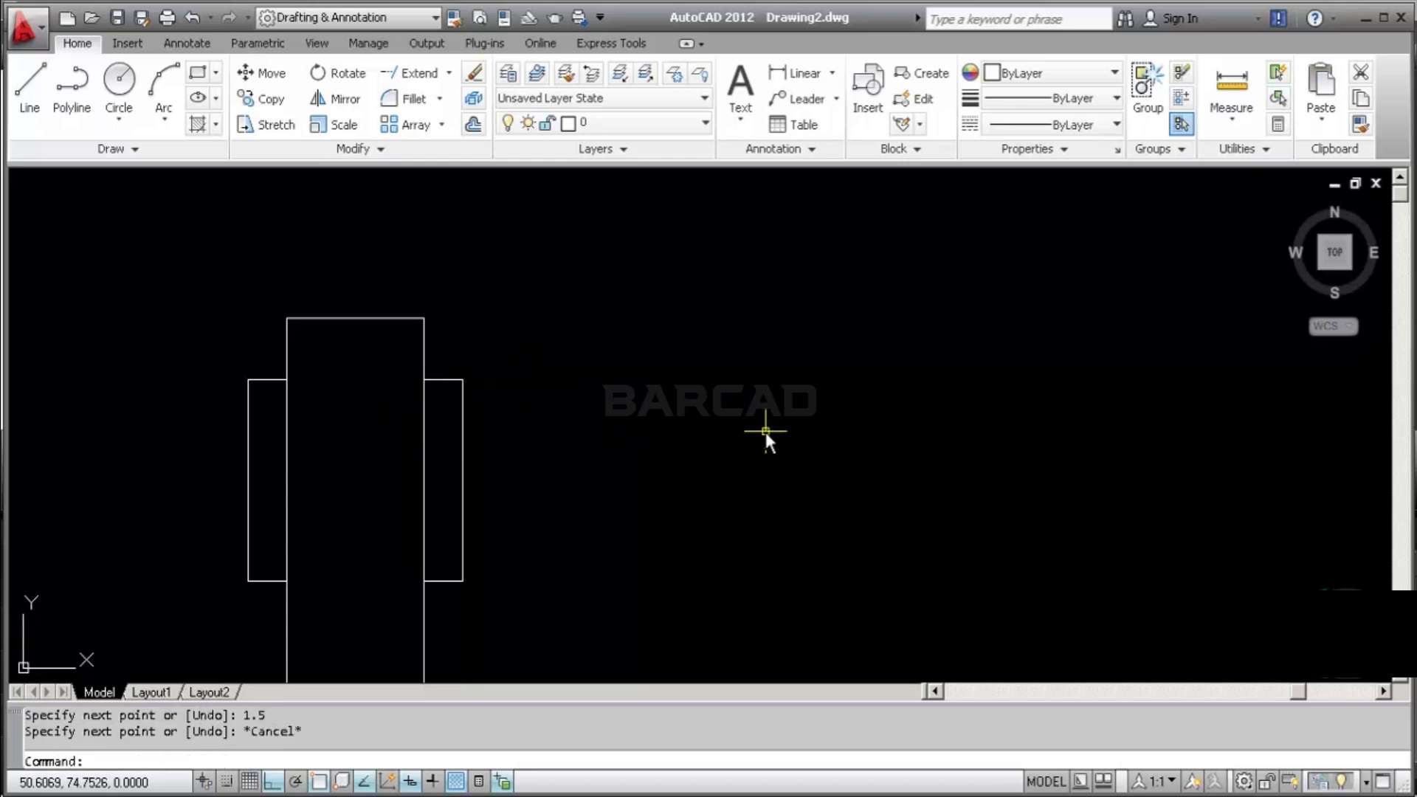
left_click(33, 96)
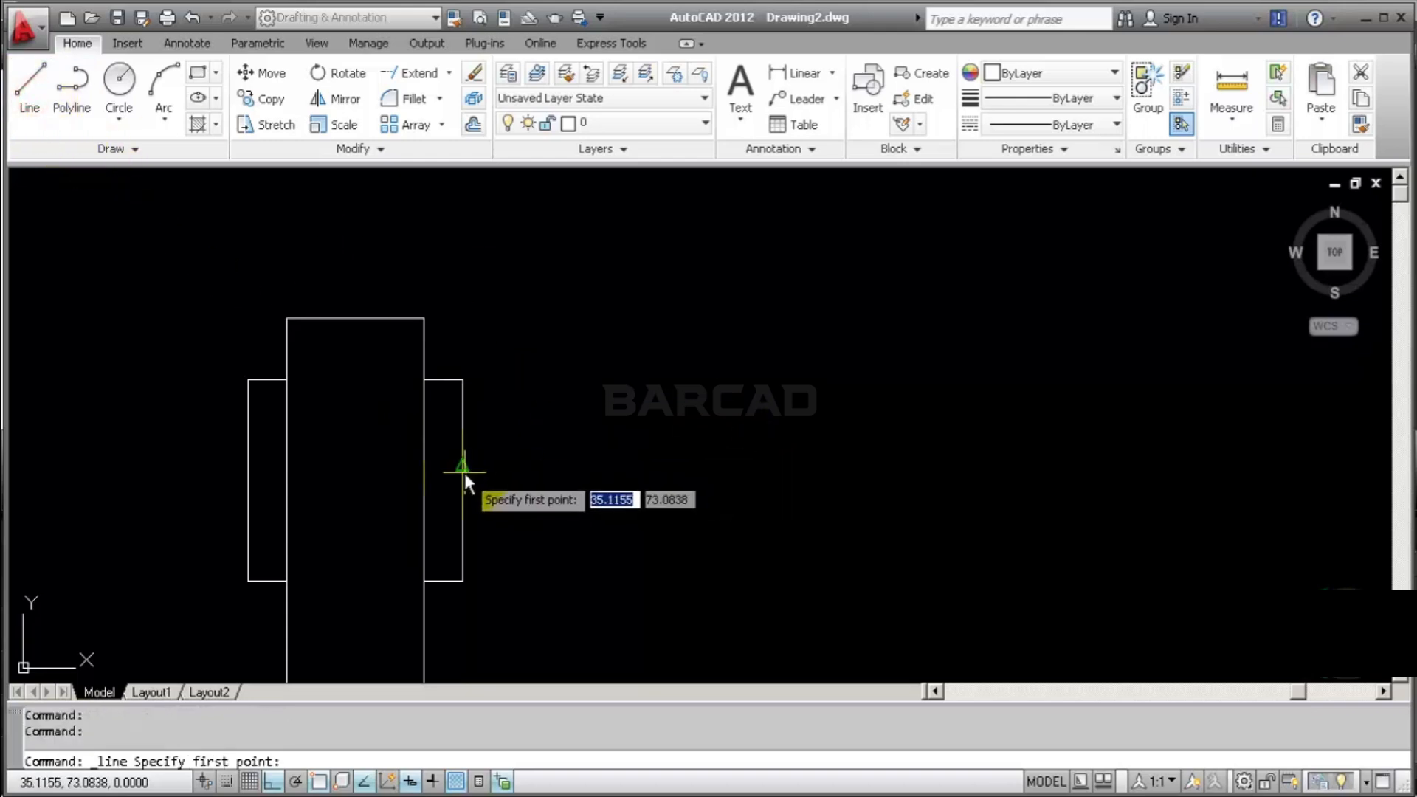
key("Escape")
key("Escape")
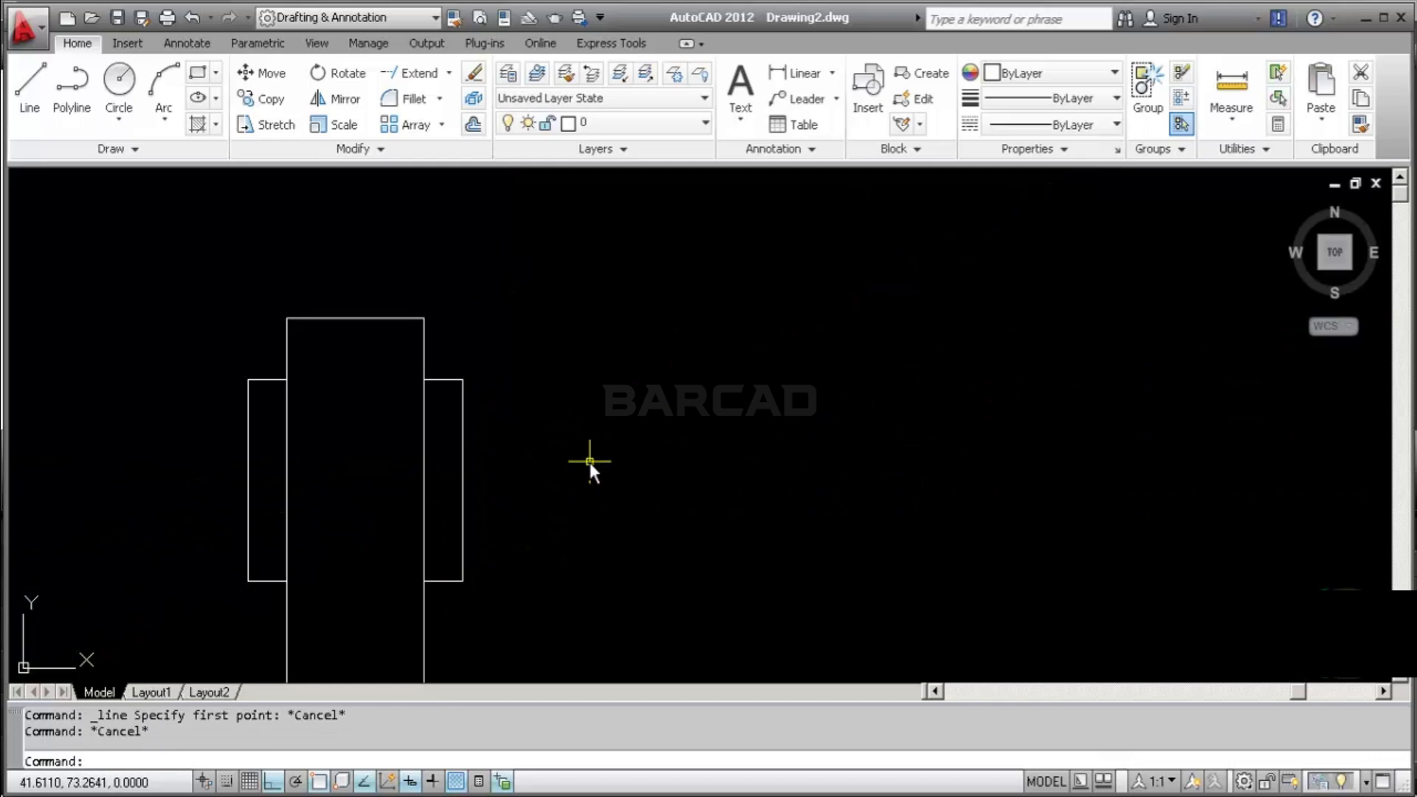
Delete the 1.5 line on the right side plate's outer edge
left_click(450, 423)
left_click(530, 507)
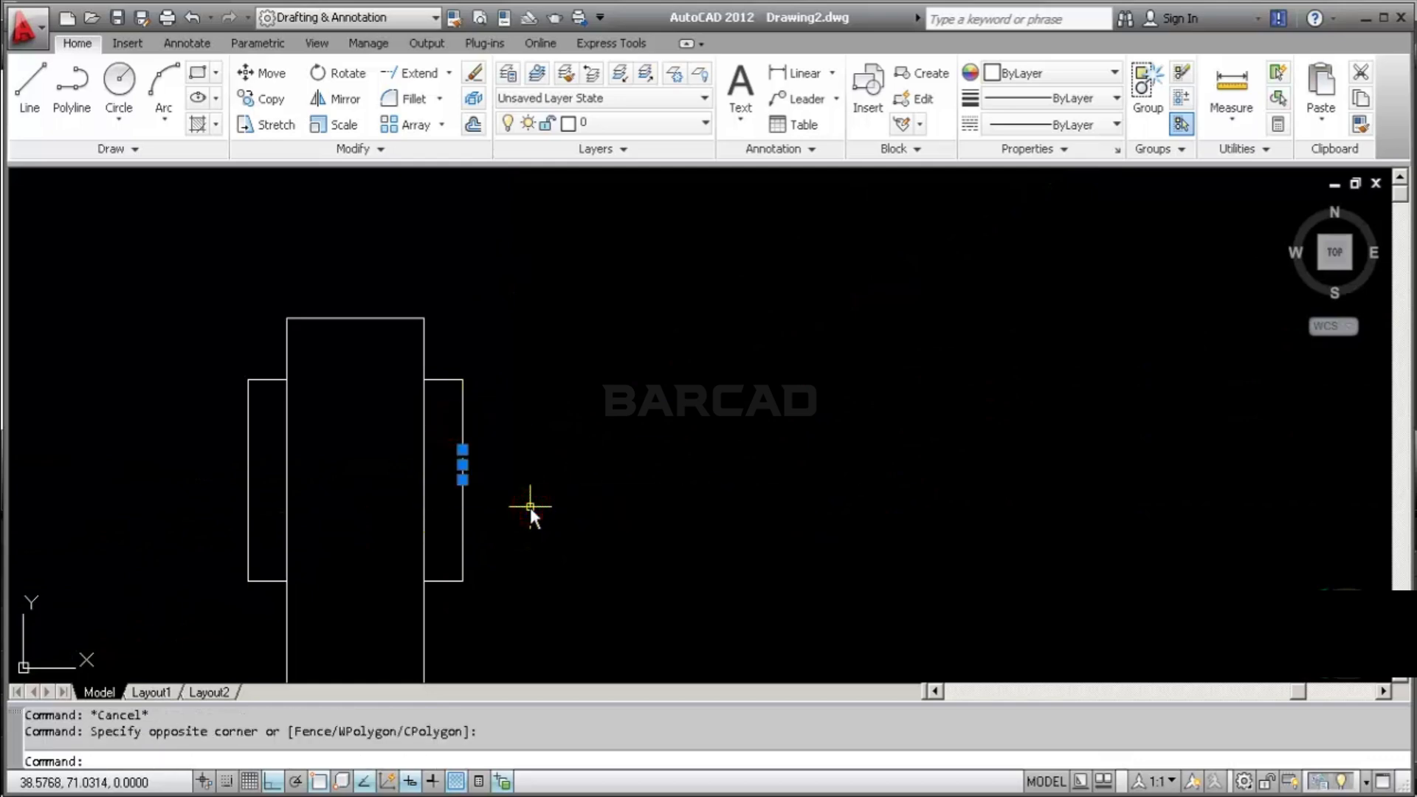
key("Delete")
Draw a stub 3 long and 2 high on the right side plate's outer edge, starting 1 above that edge's midpoint
left_click(31, 94)
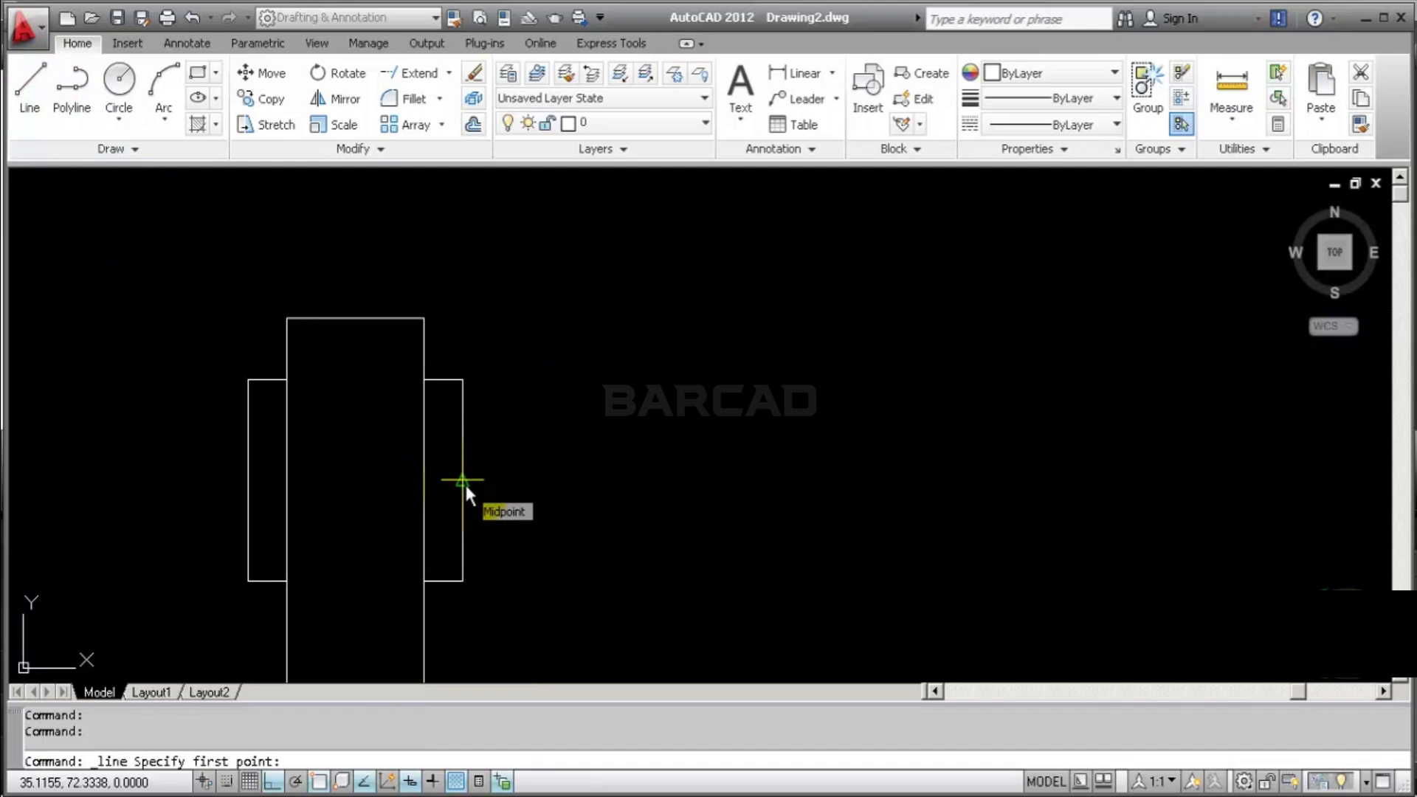
left_click(464, 481)
type("1")
key("Return")
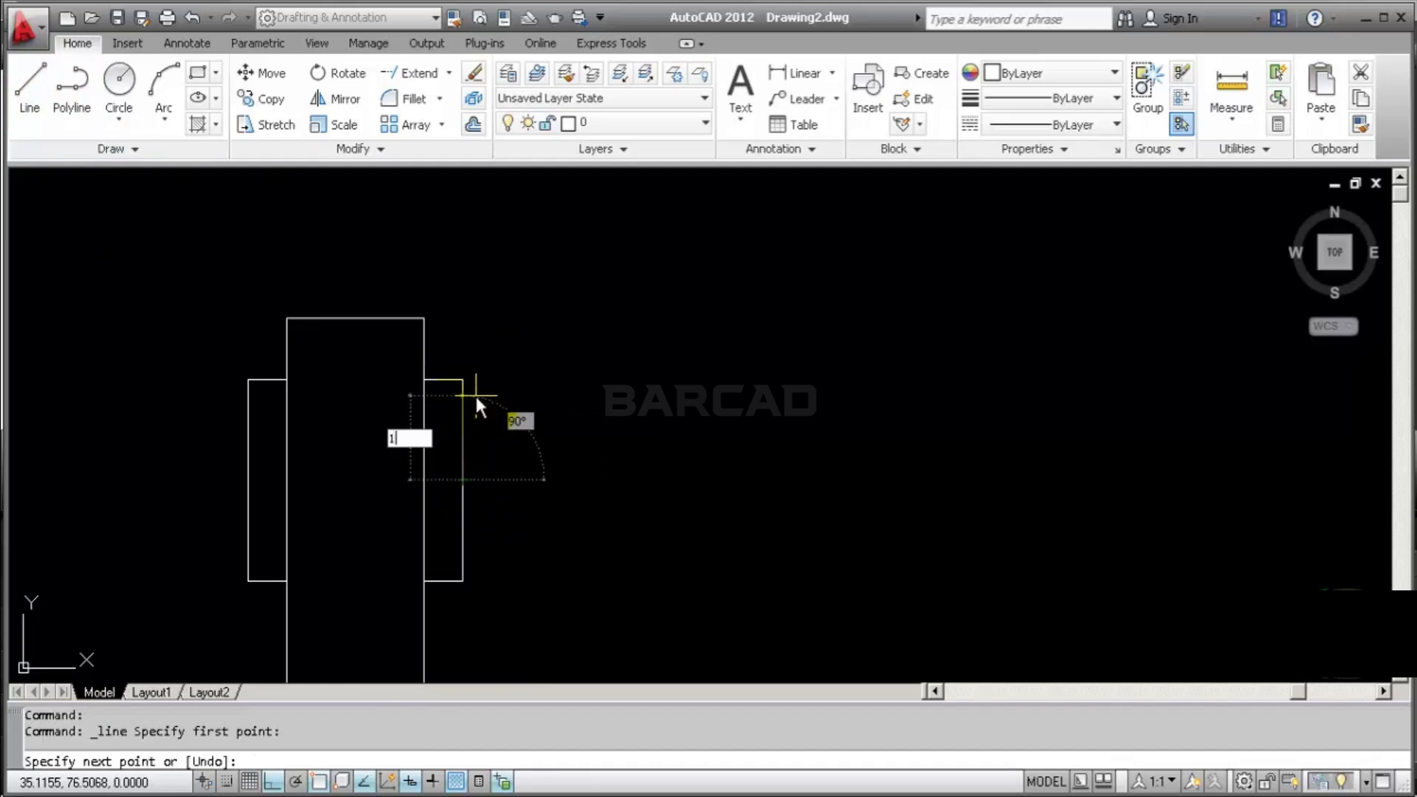
type("1.5")
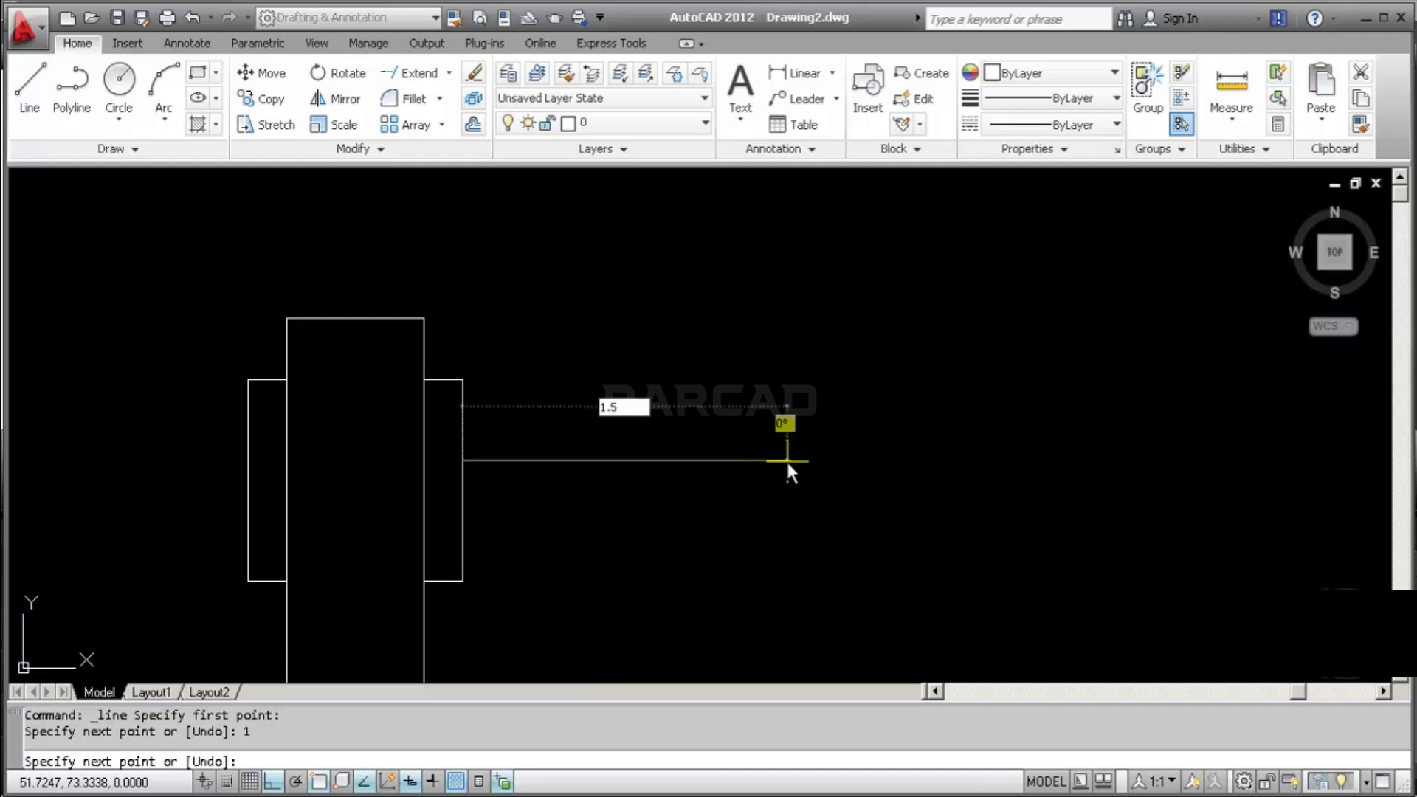
key("BackSpace")
key("BackSpace")
key("BackSpace")
type("3")
key("Return")
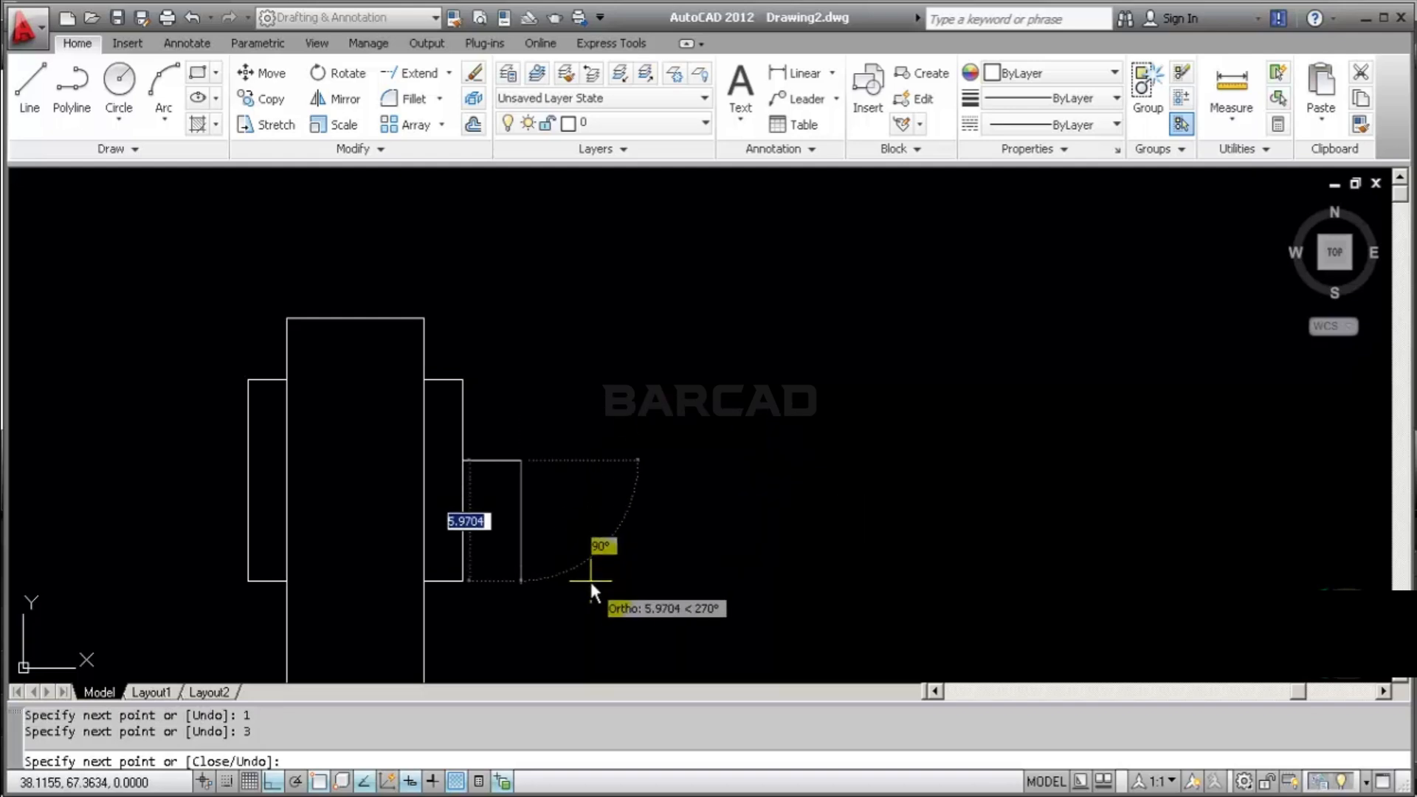
type("2")
key("Return")
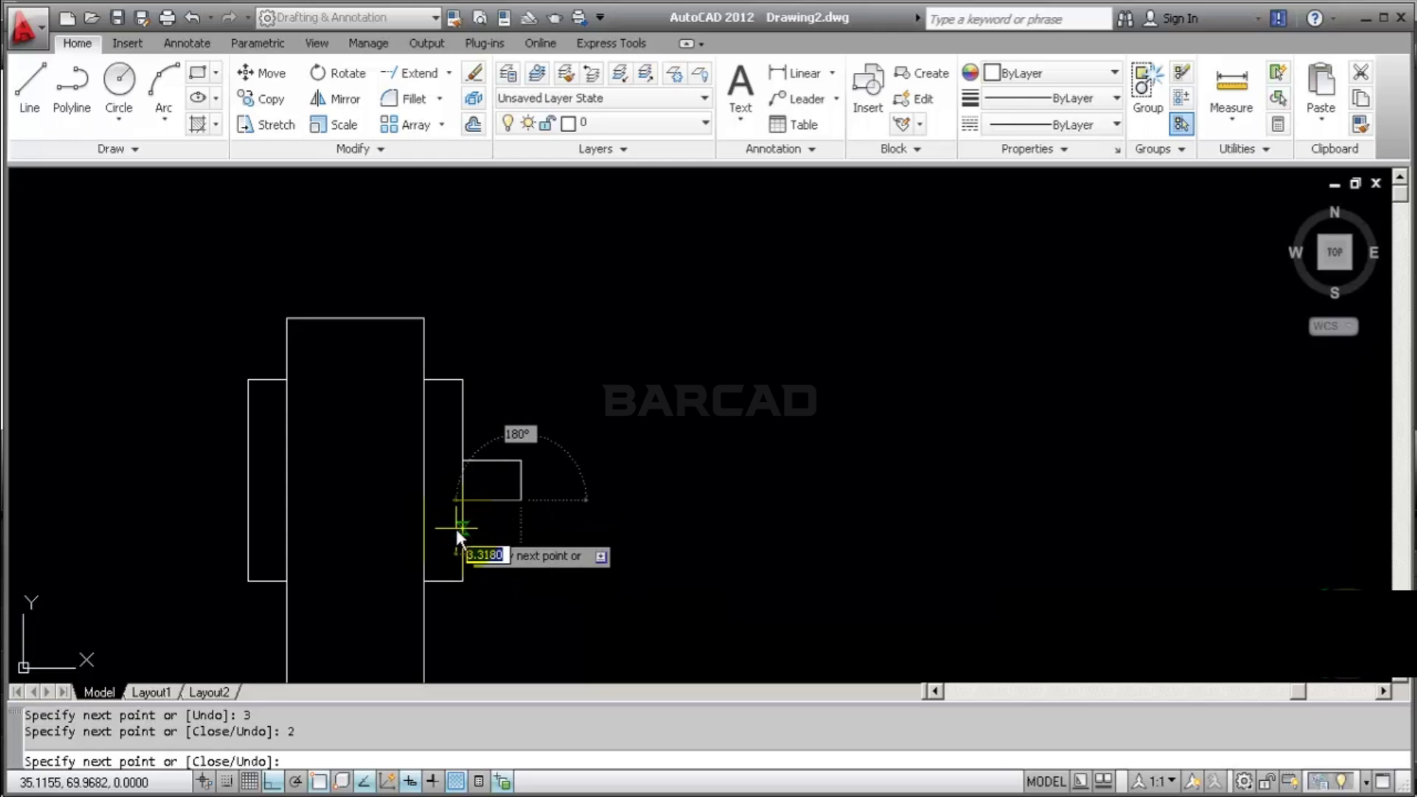
left_click(462, 502)
key("Return")
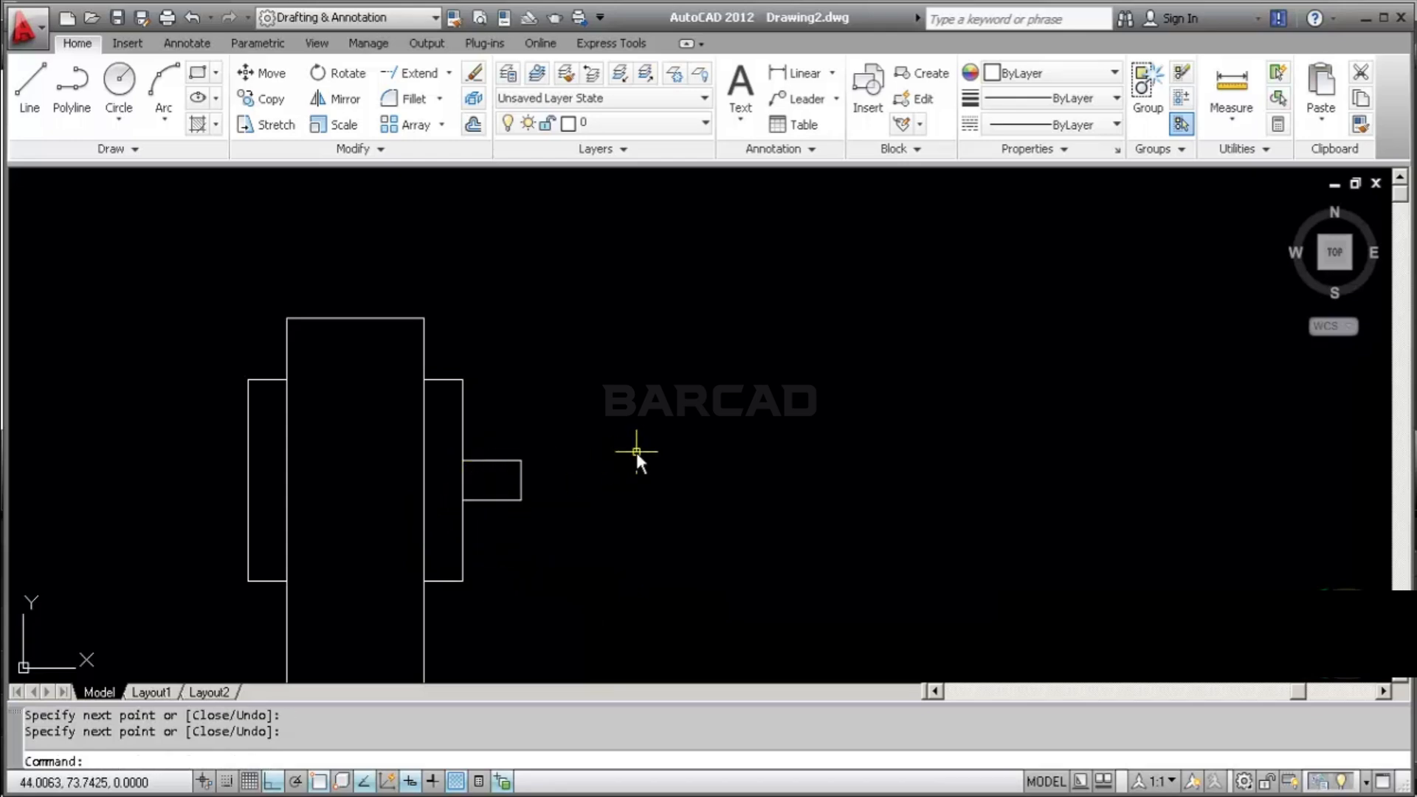
Draw a closed block 5 long and 3 high centered on the stub's right end, starting 1.5 up from the end's midpoint
middle_click_drag(636, 453, 580, 464)
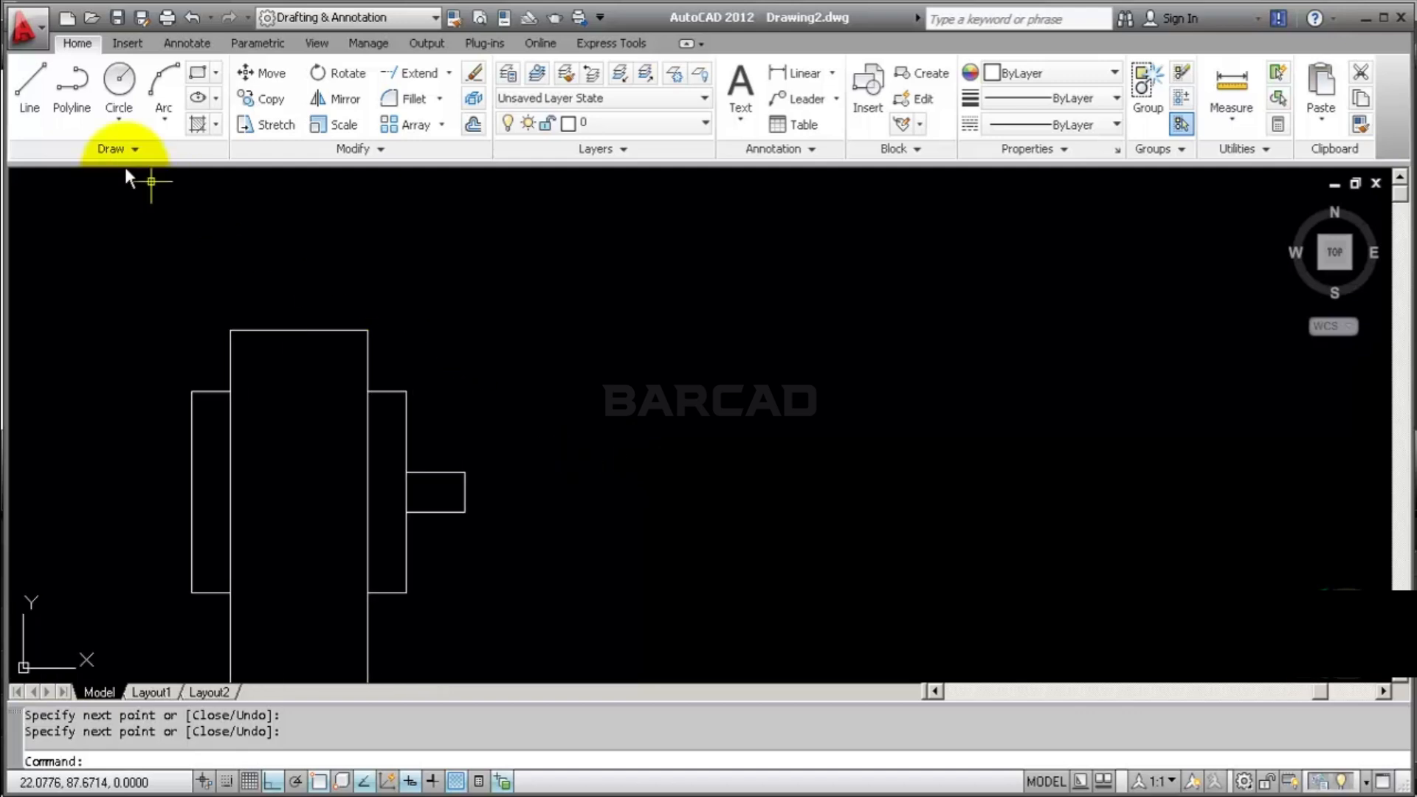
left_click(29, 98)
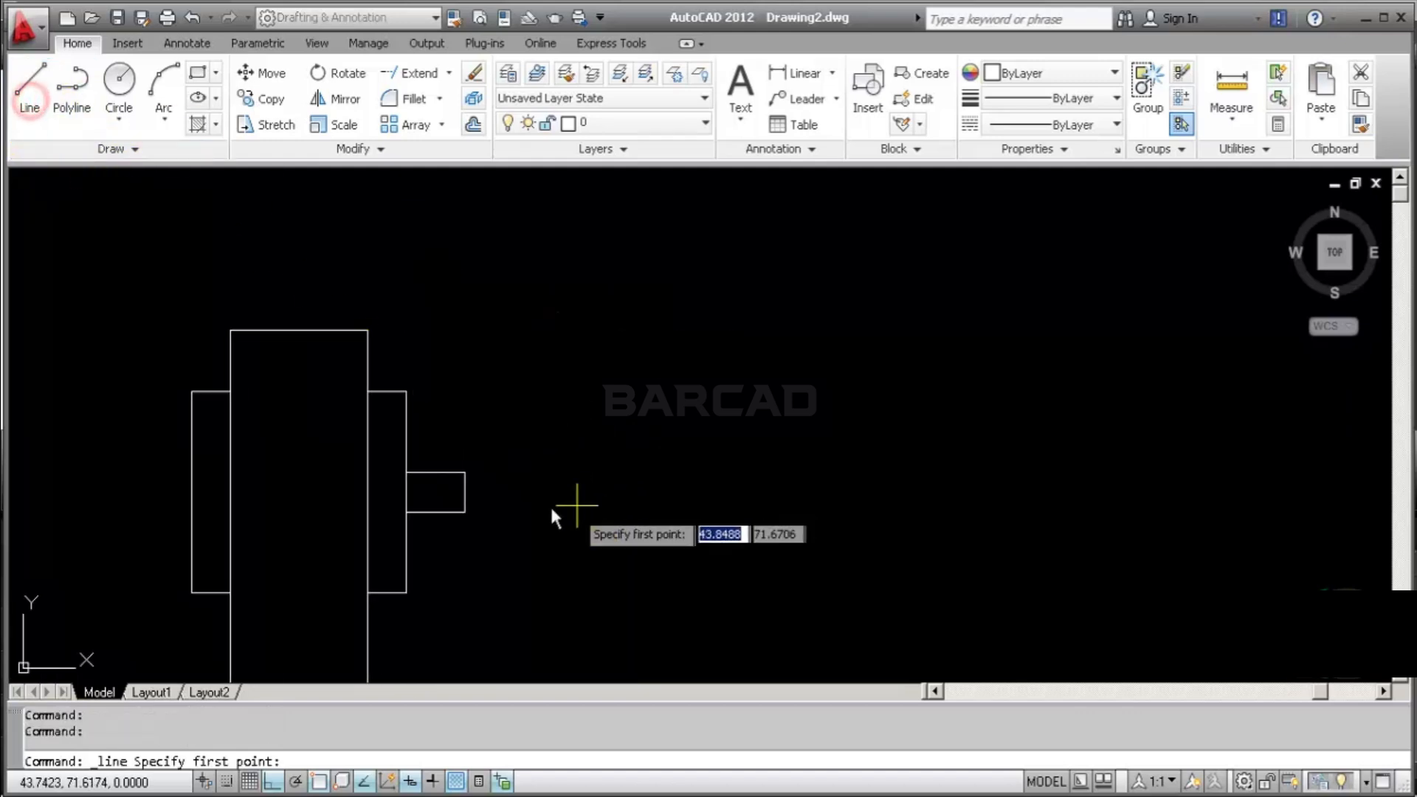
left_click(460, 497)
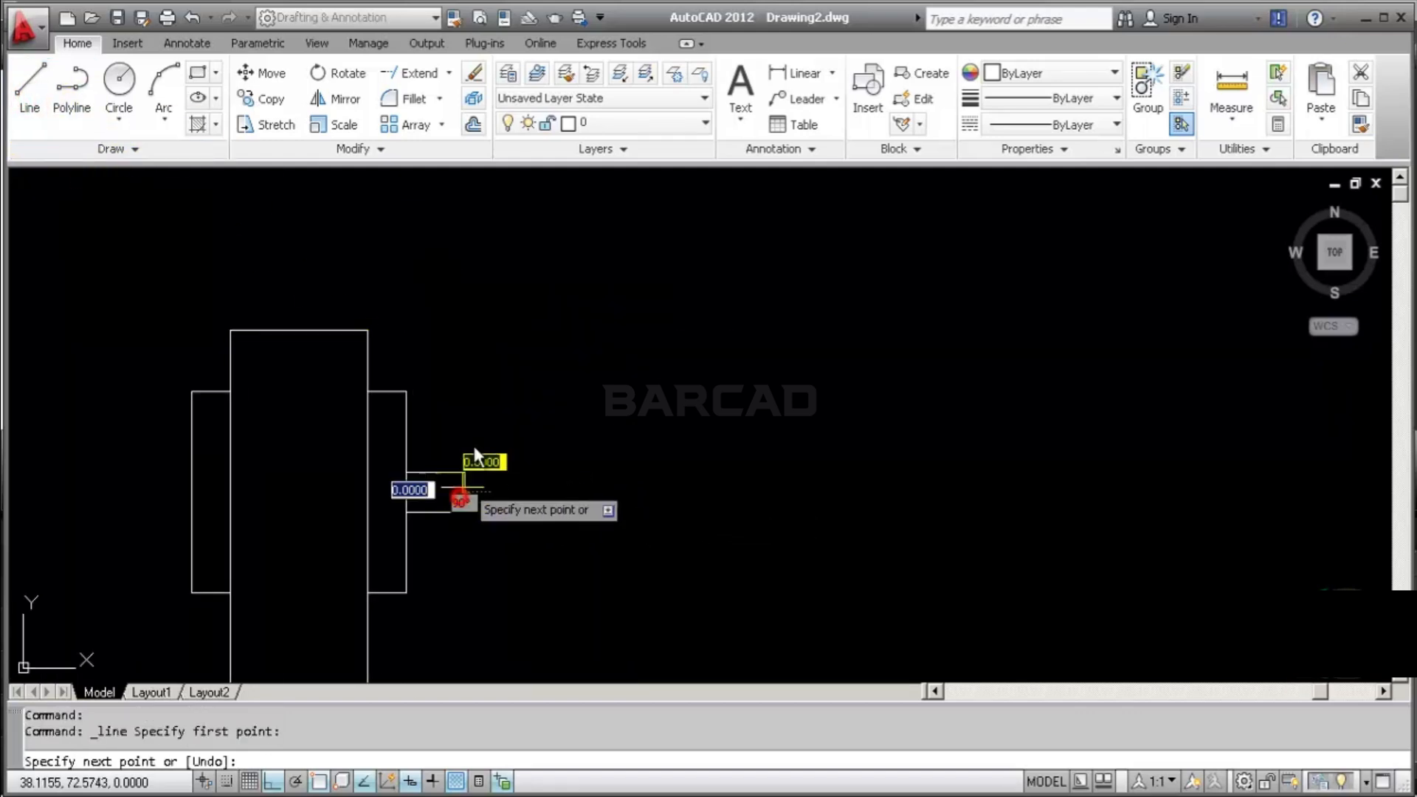
type("1.5")
key("Return")
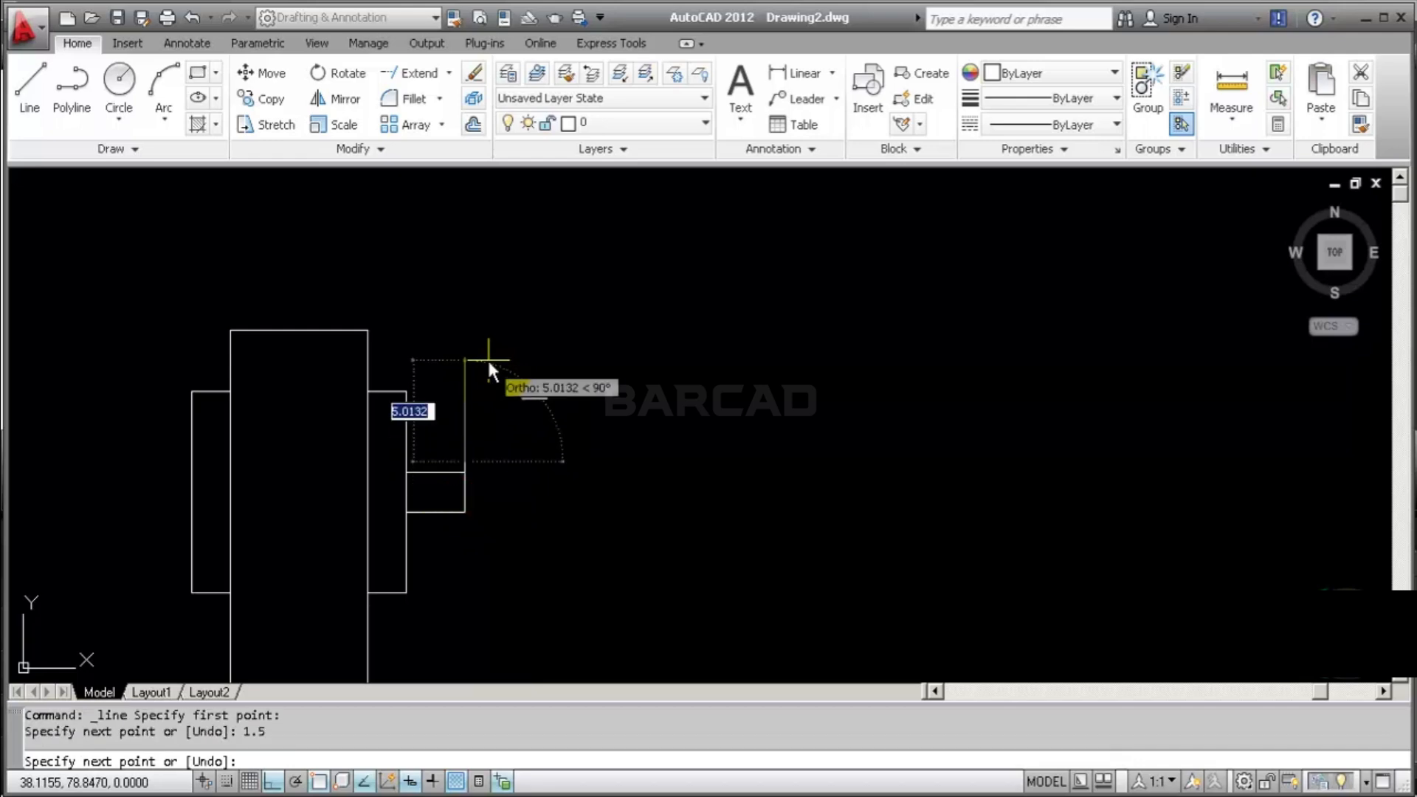
type("5")
key("Return")
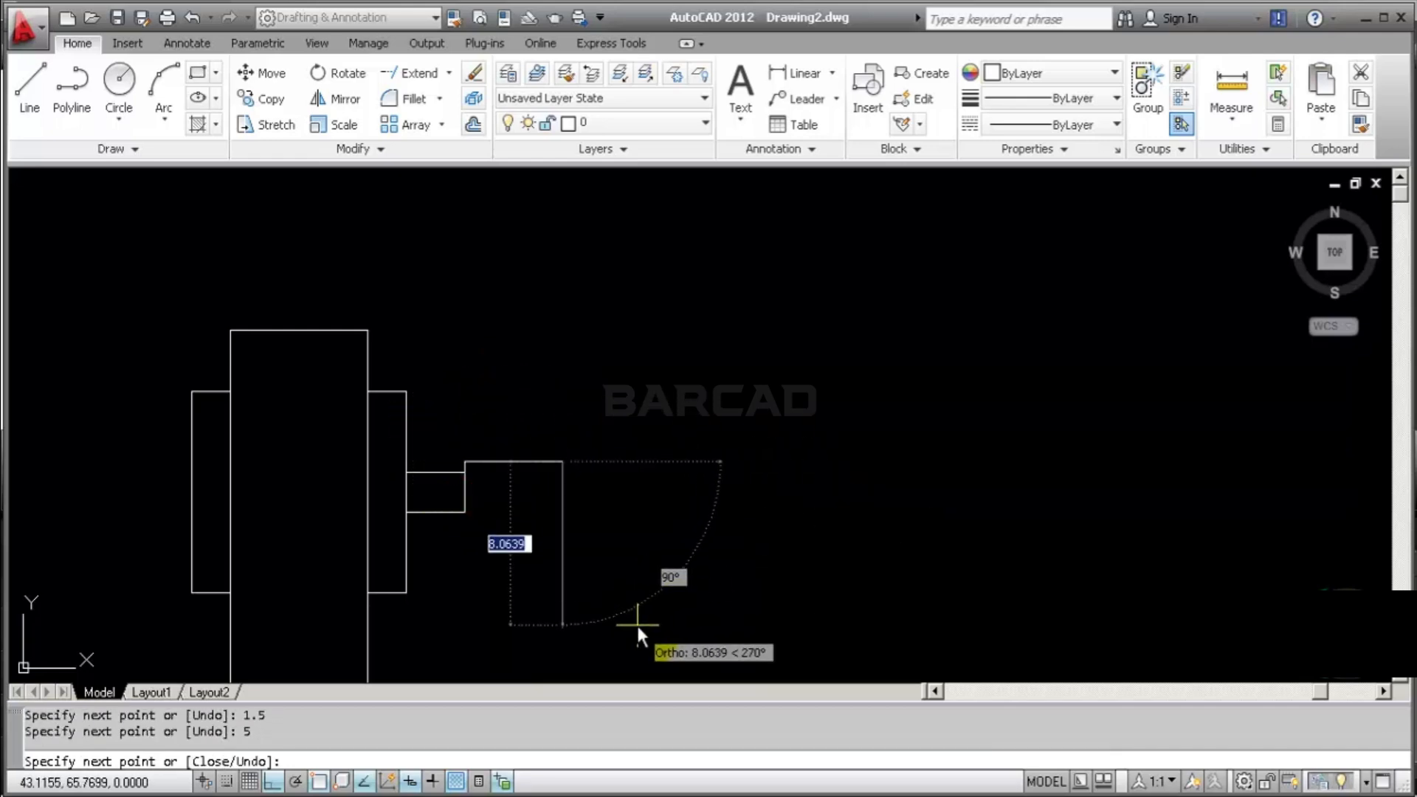
type("3")
key("Return")
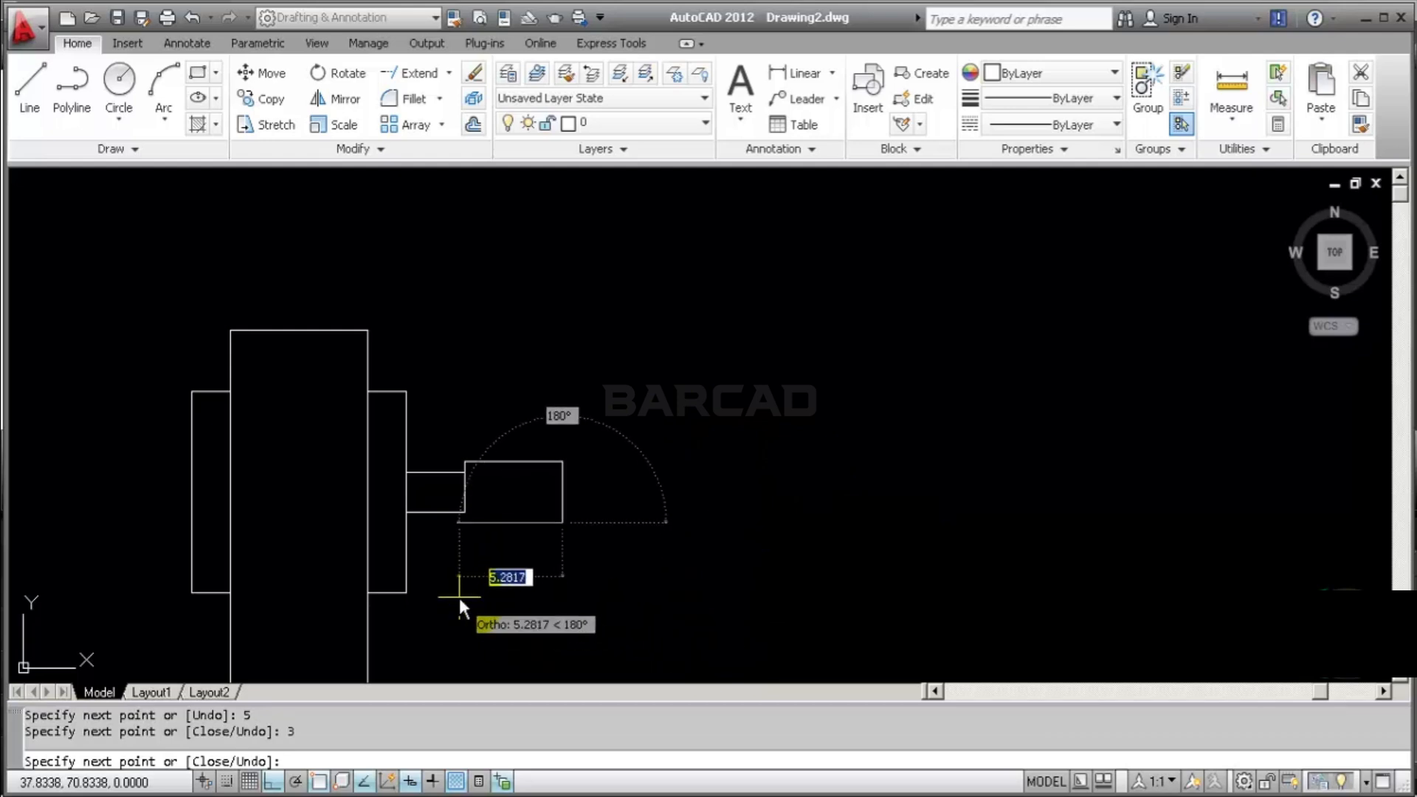
type("5")
key("Return")
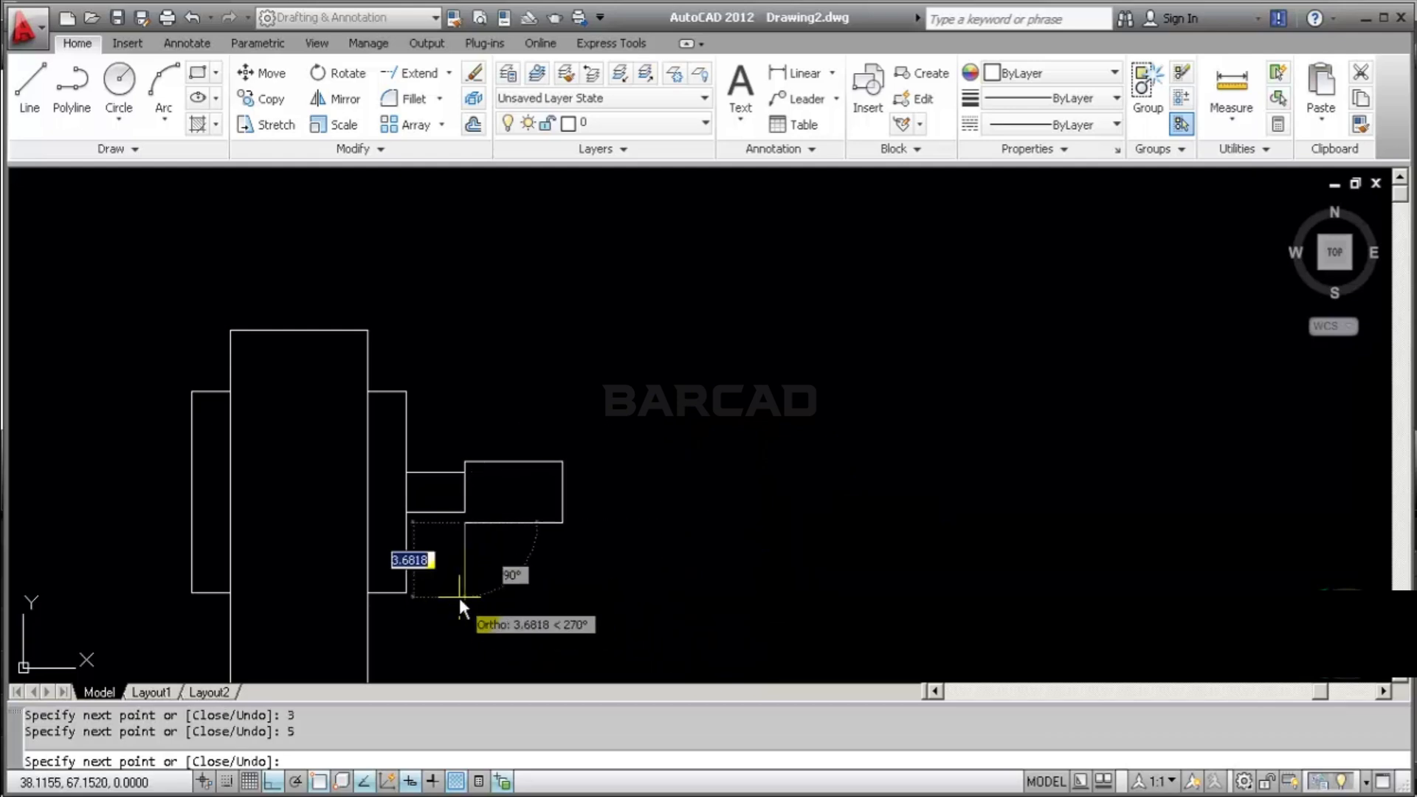
type("c")
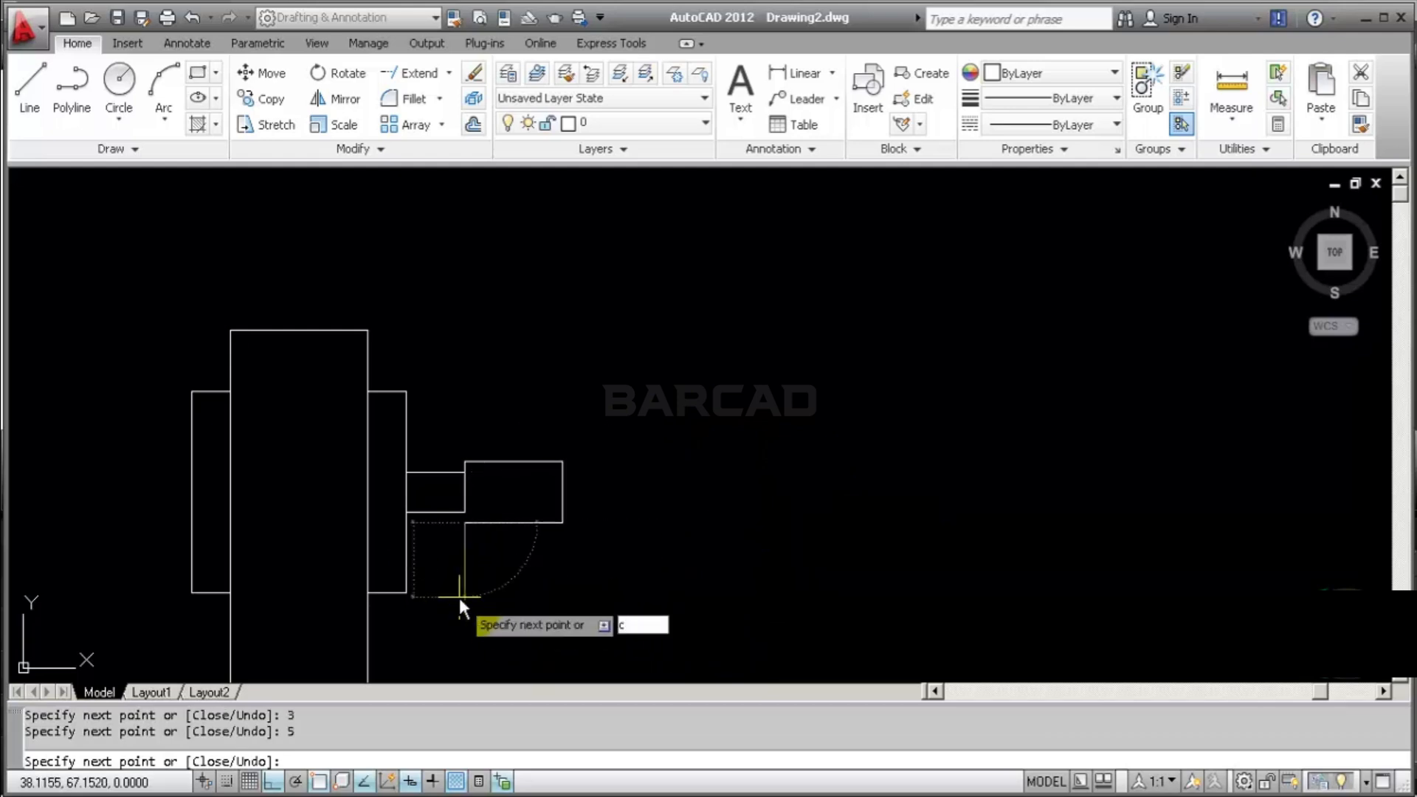
key("Return")
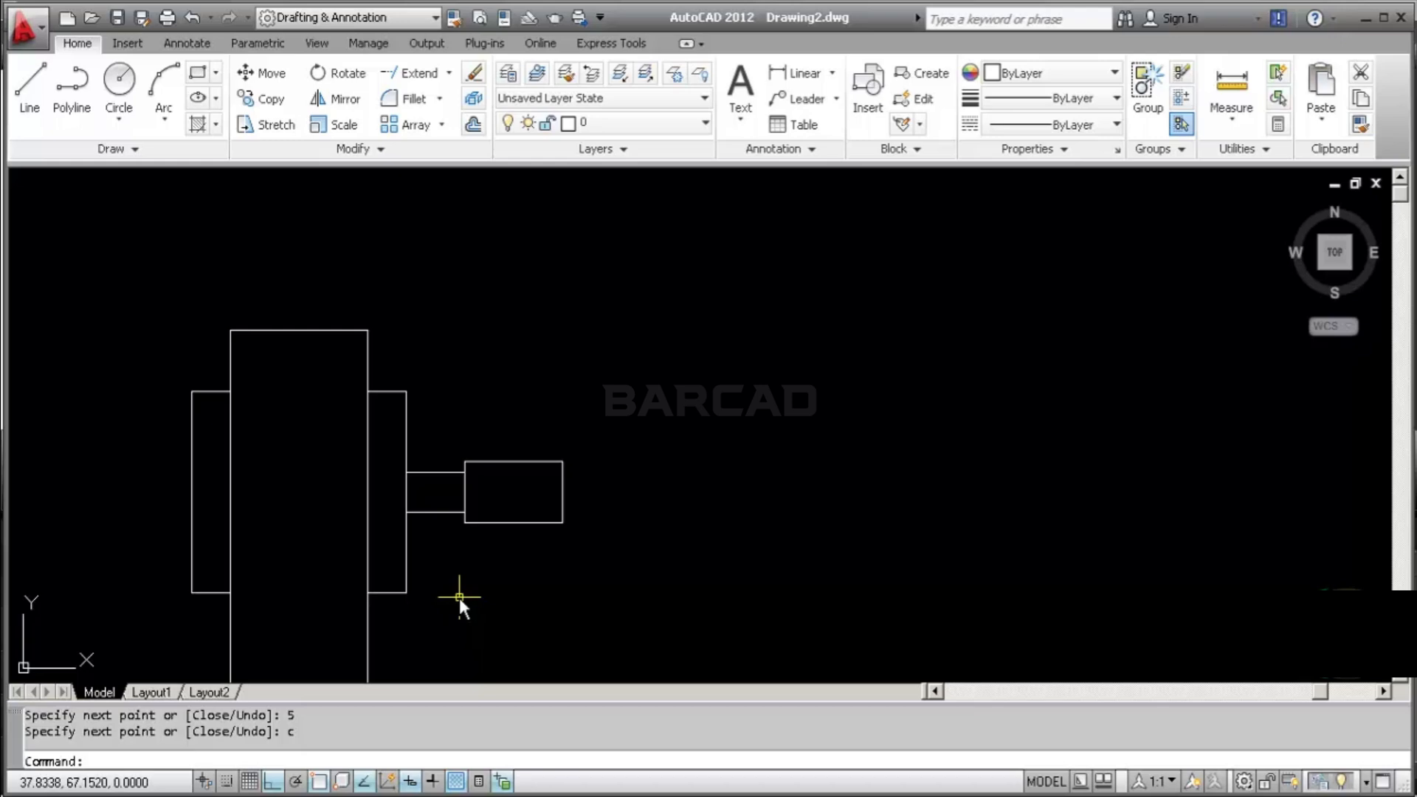
Draw a closed rectangle 46 long and 7 high centered on the block's right end, starting 3.5 up from the end's midpoint
left_click(33, 111)
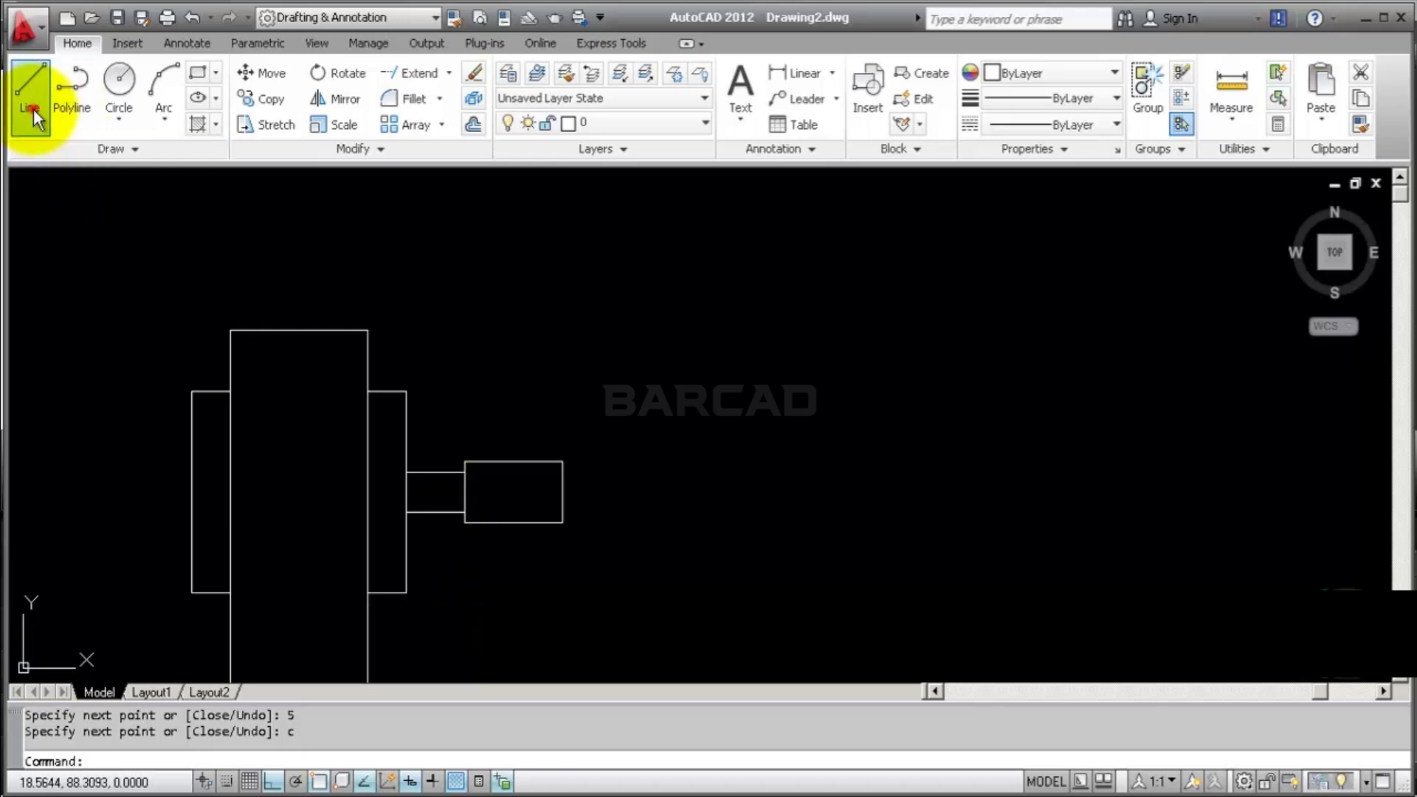
left_click(563, 493)
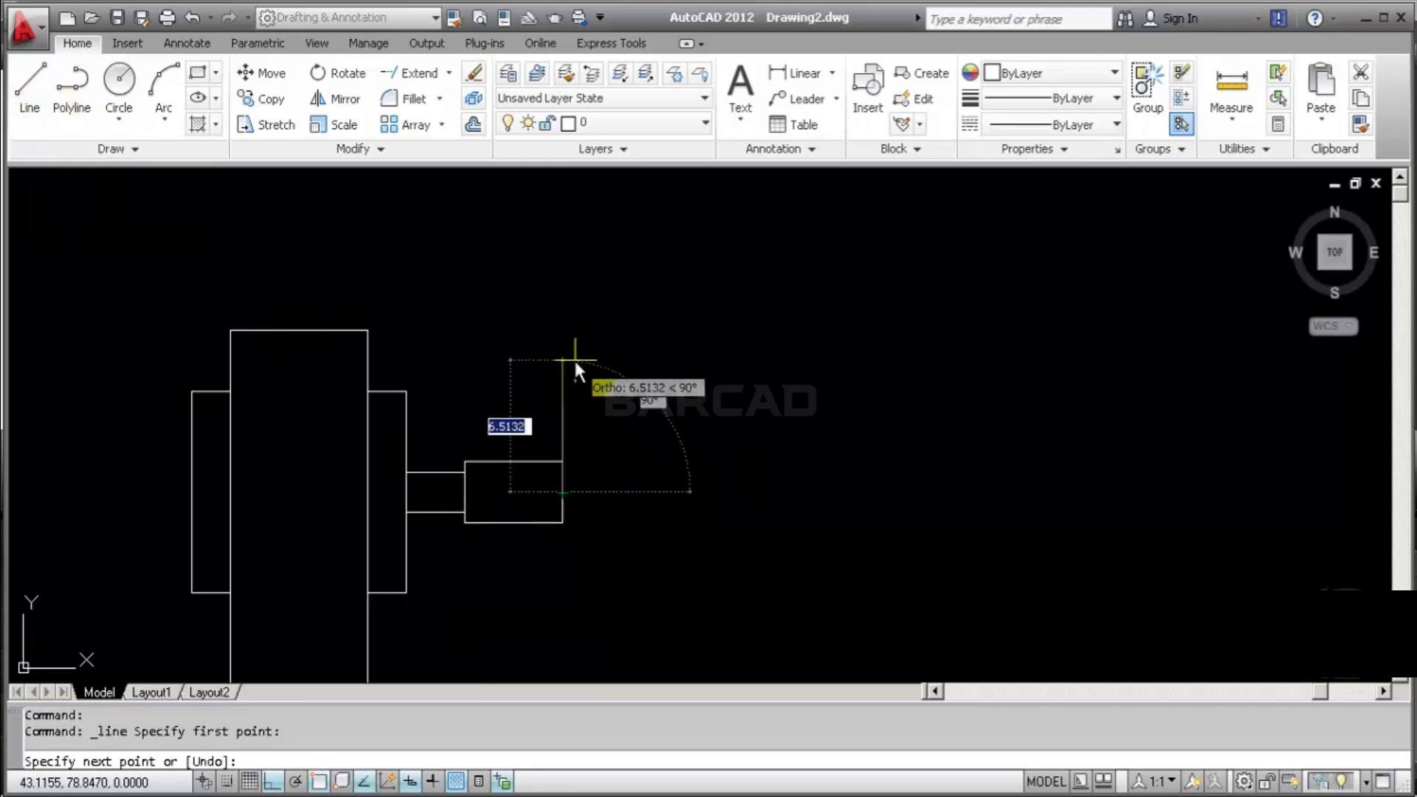
type("3.5")
key("Return")
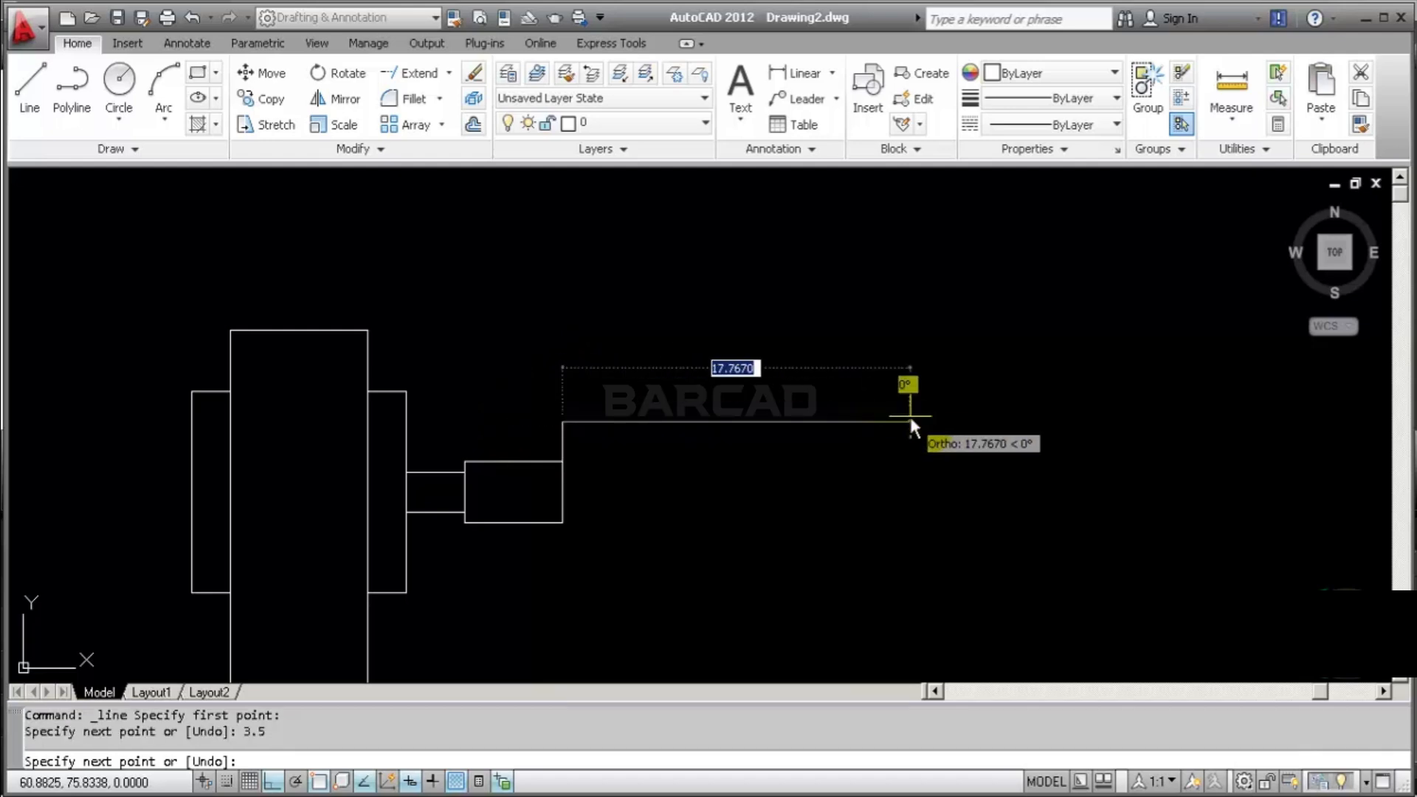
type("46")
key("Return")
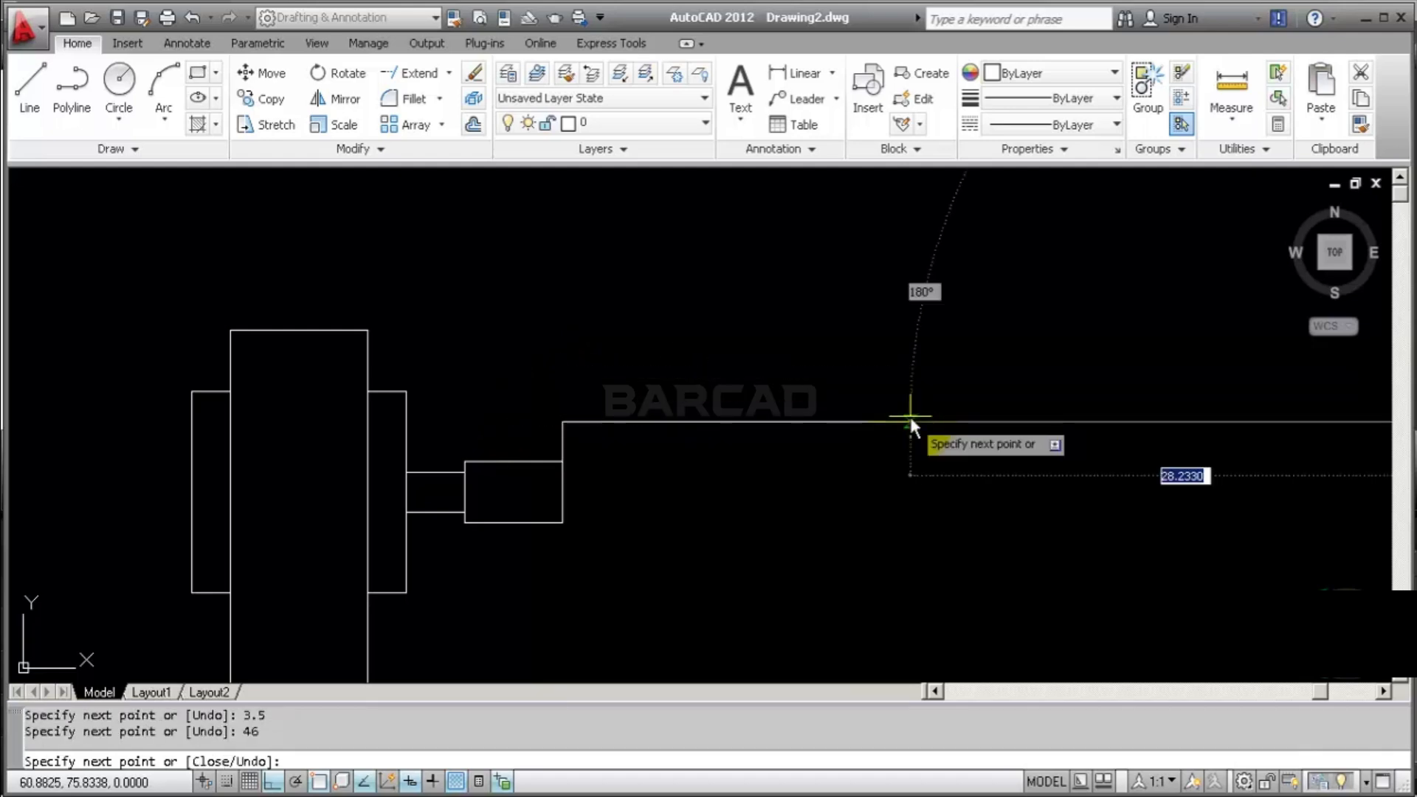
scroll(448, 361, "down", 5)
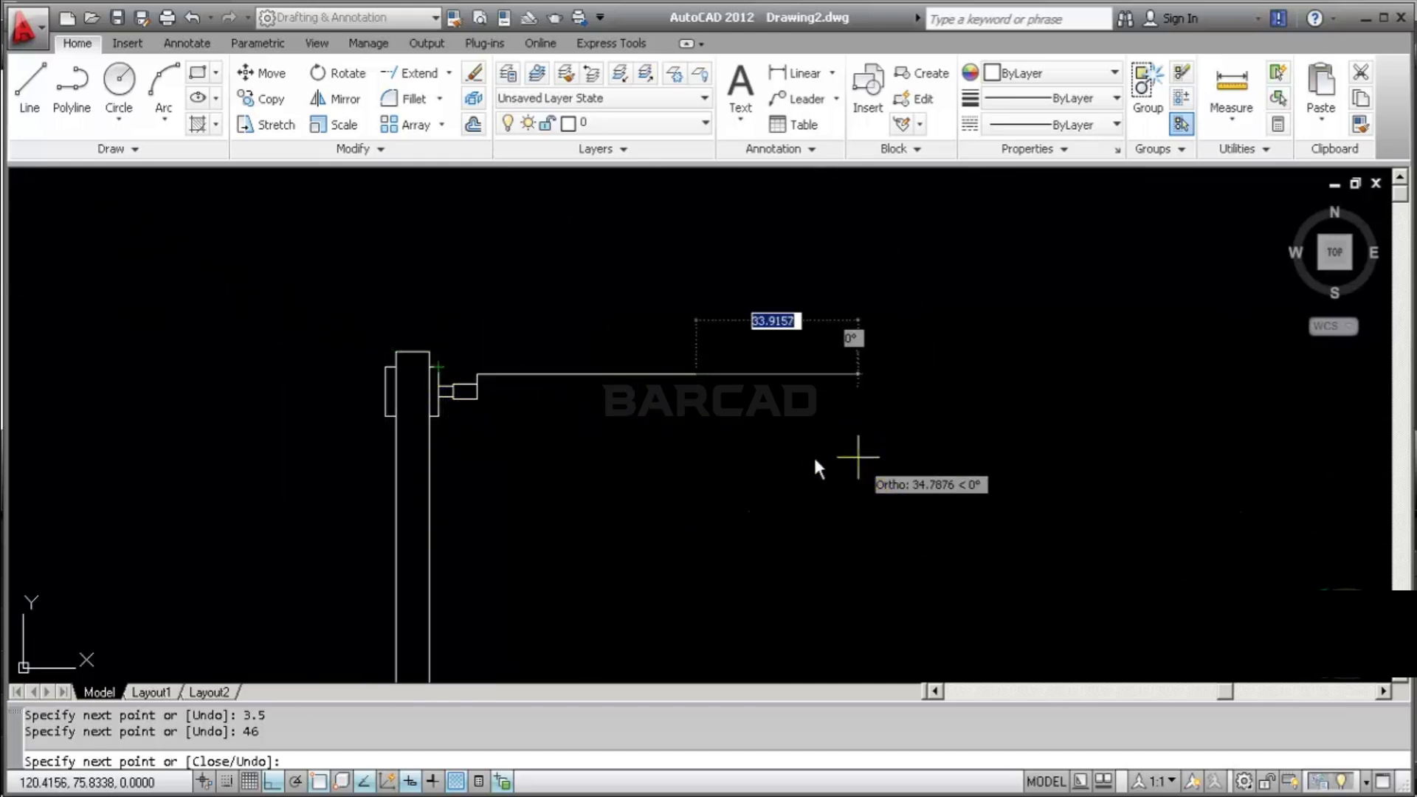
scroll(680, 459, "up", 2)
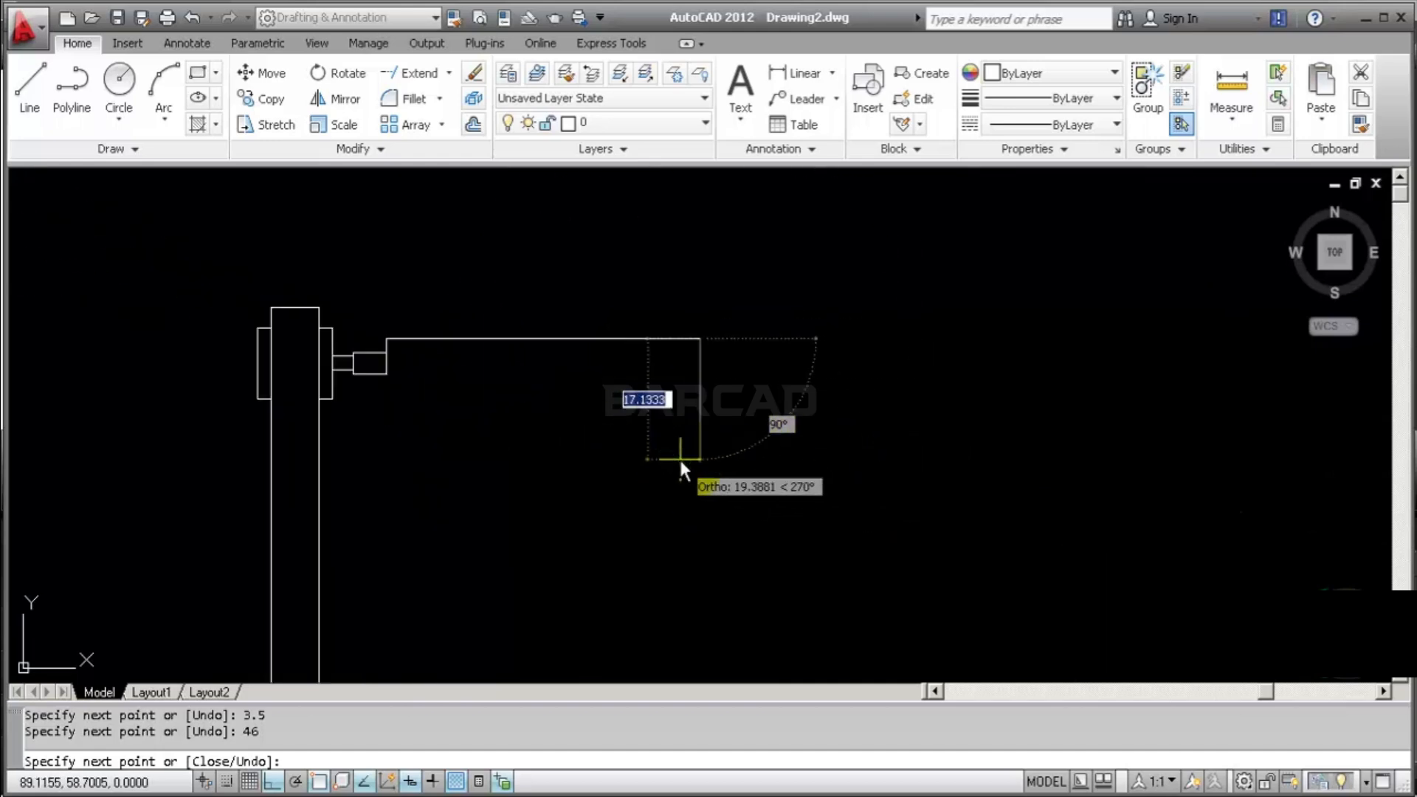
type("7")
key("Return")
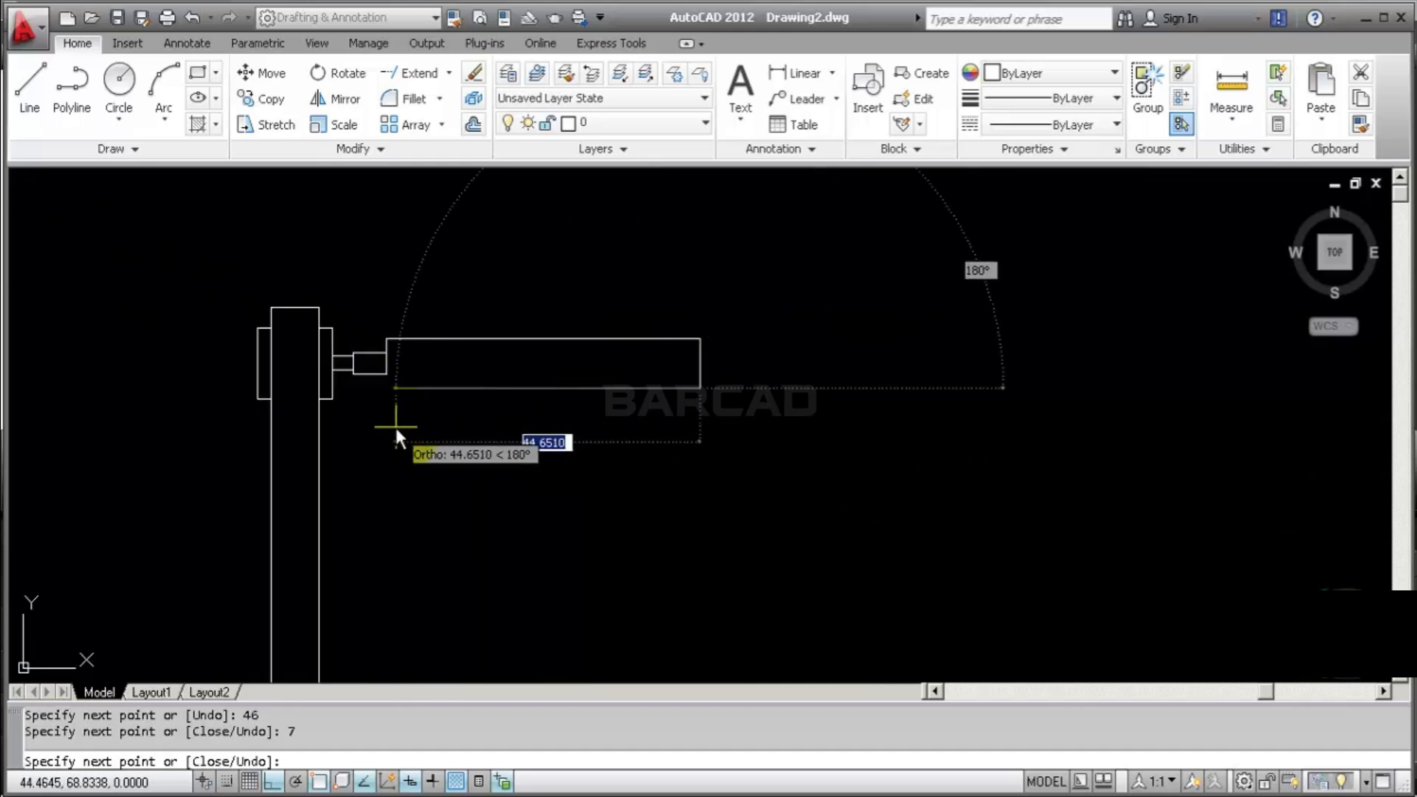
type("46")
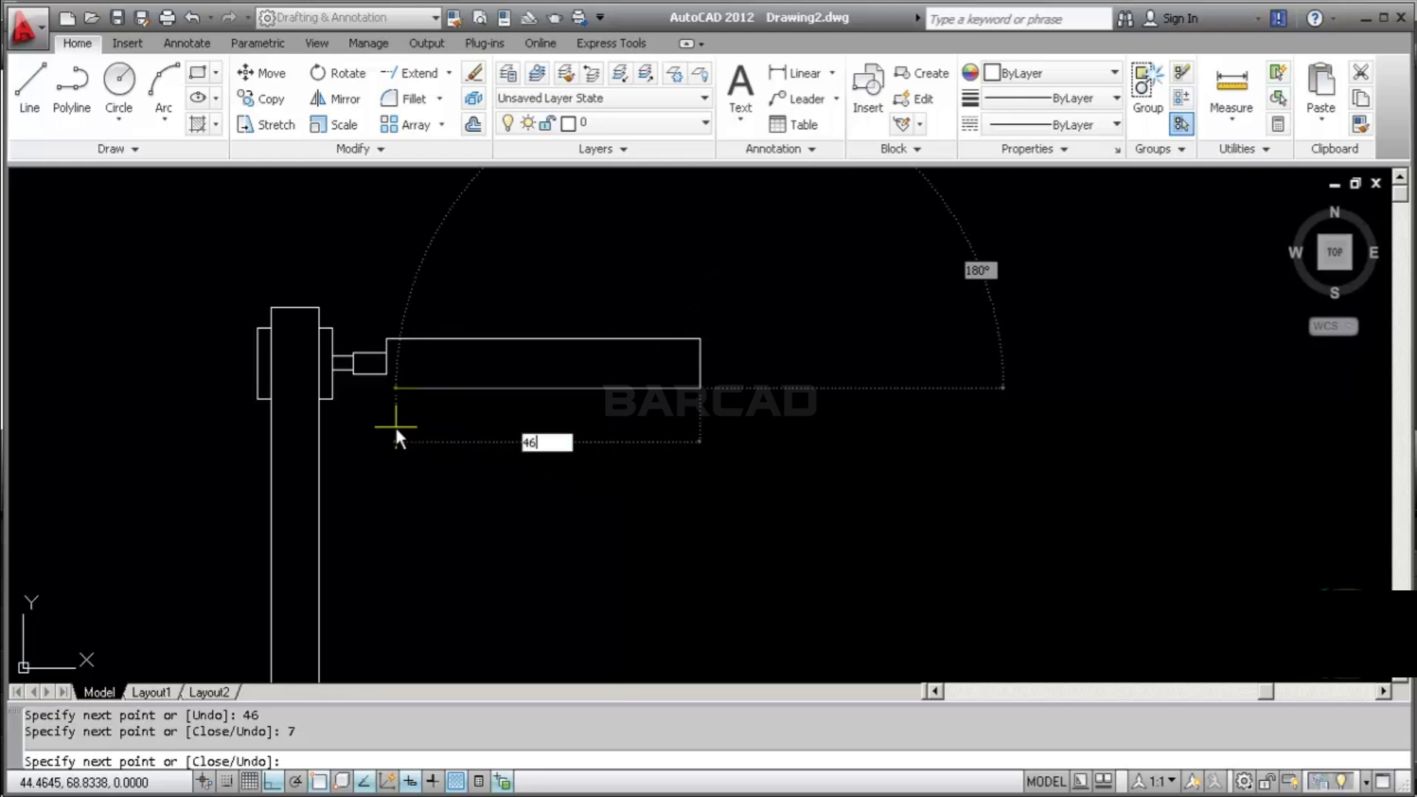
key("Return")
type("c")
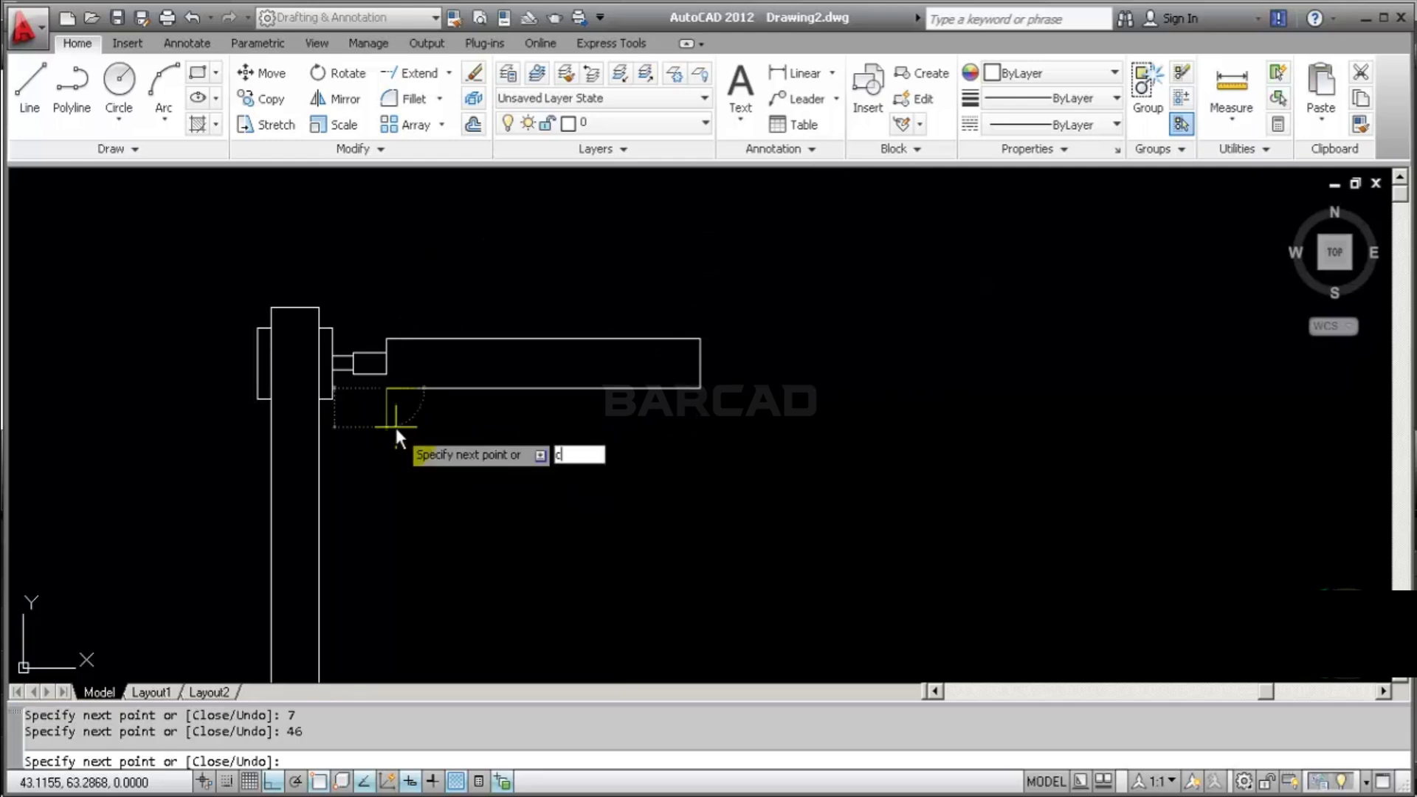
key("Return")
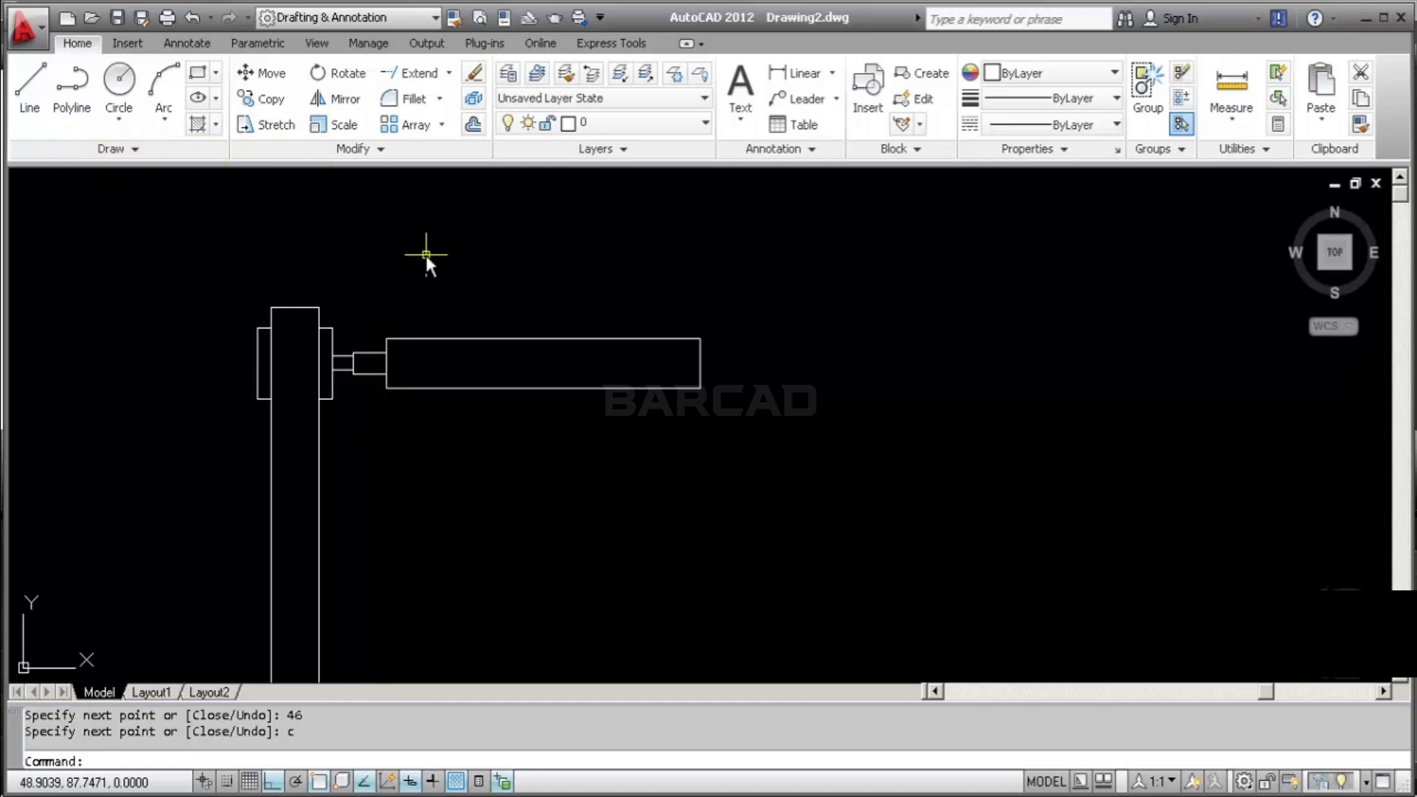
left_click(96, 142)
left_click(29, 93)
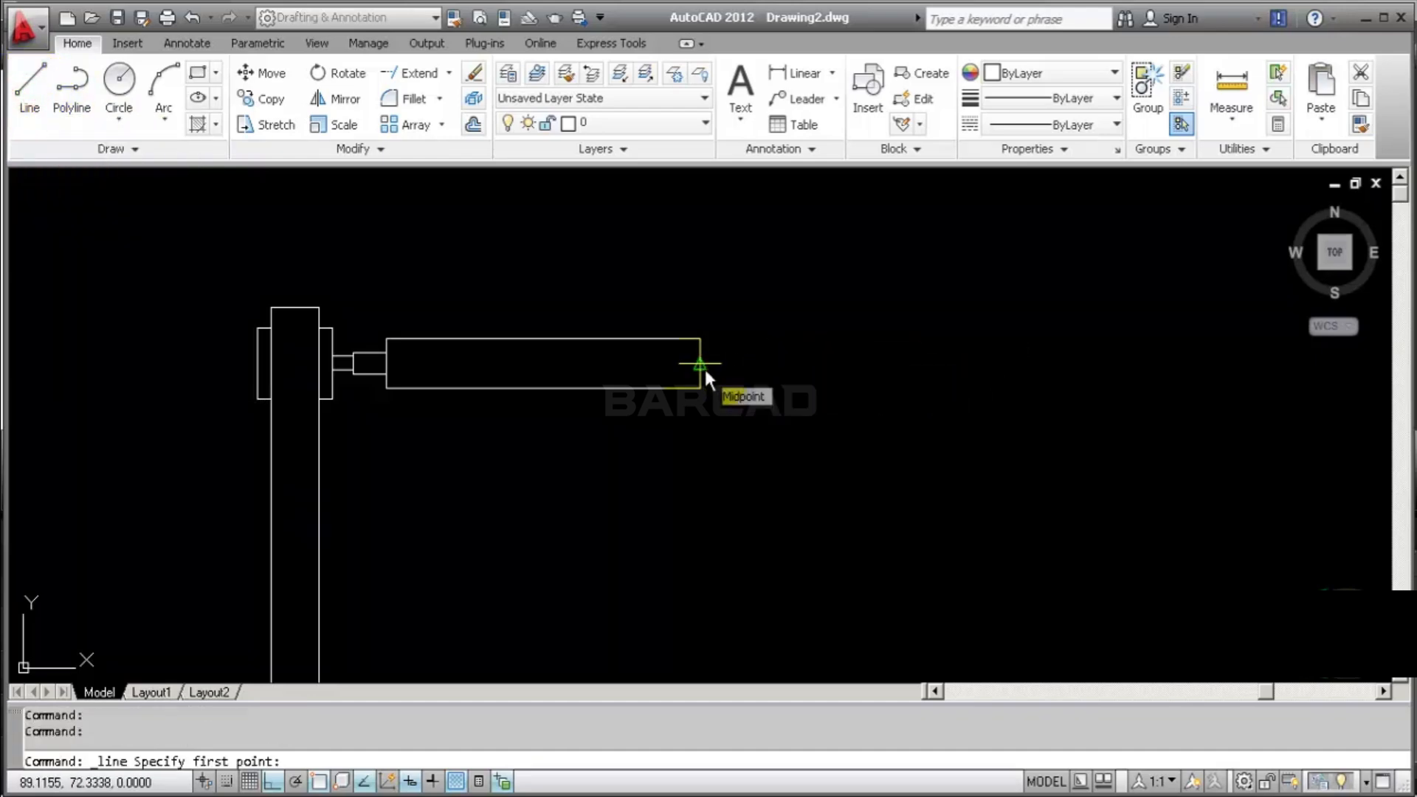
key("Escape")
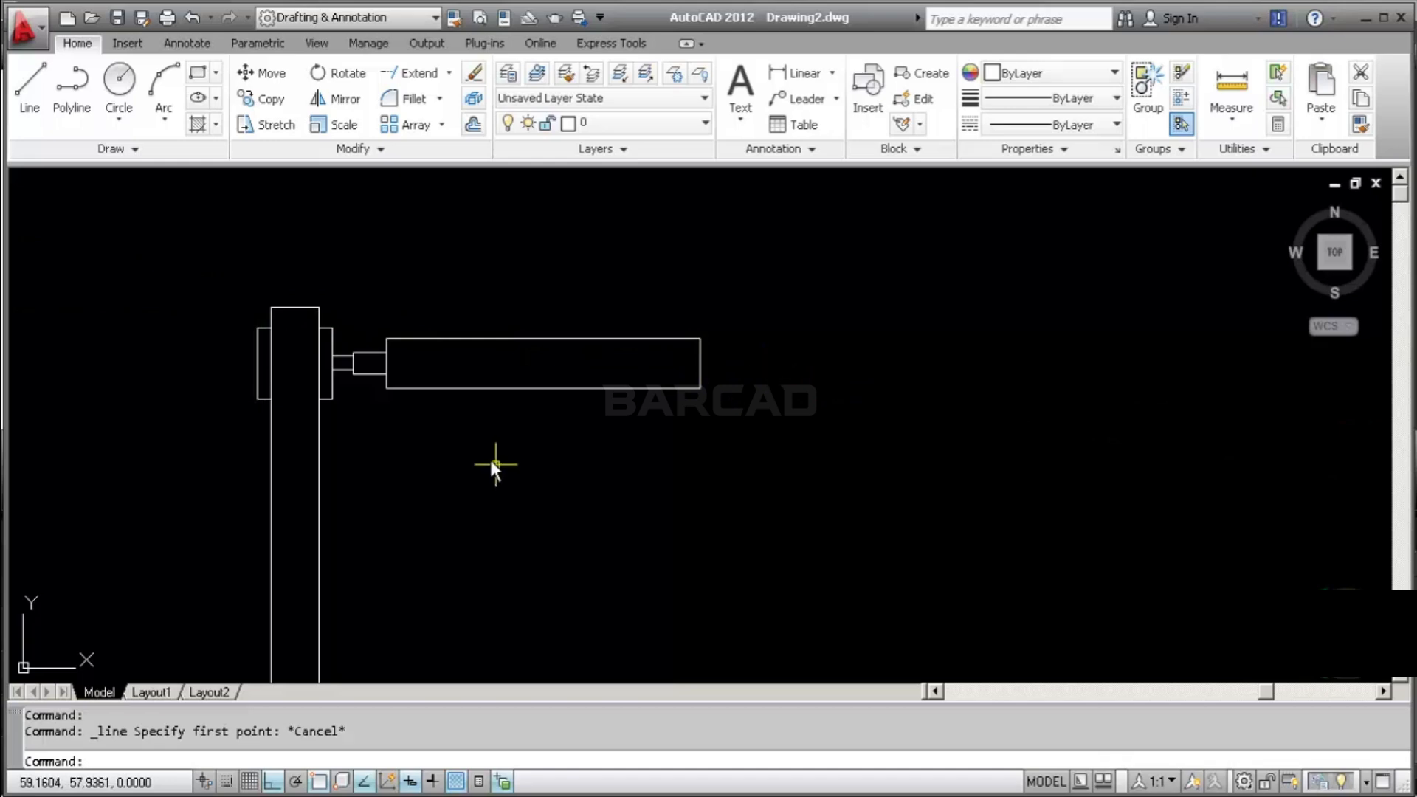
Mirror the 5 by 3 block about the long rectangle's vertical centerline onto its right end, keeping the original
scroll(350, 348, "up", 5)
left_click(339, 354)
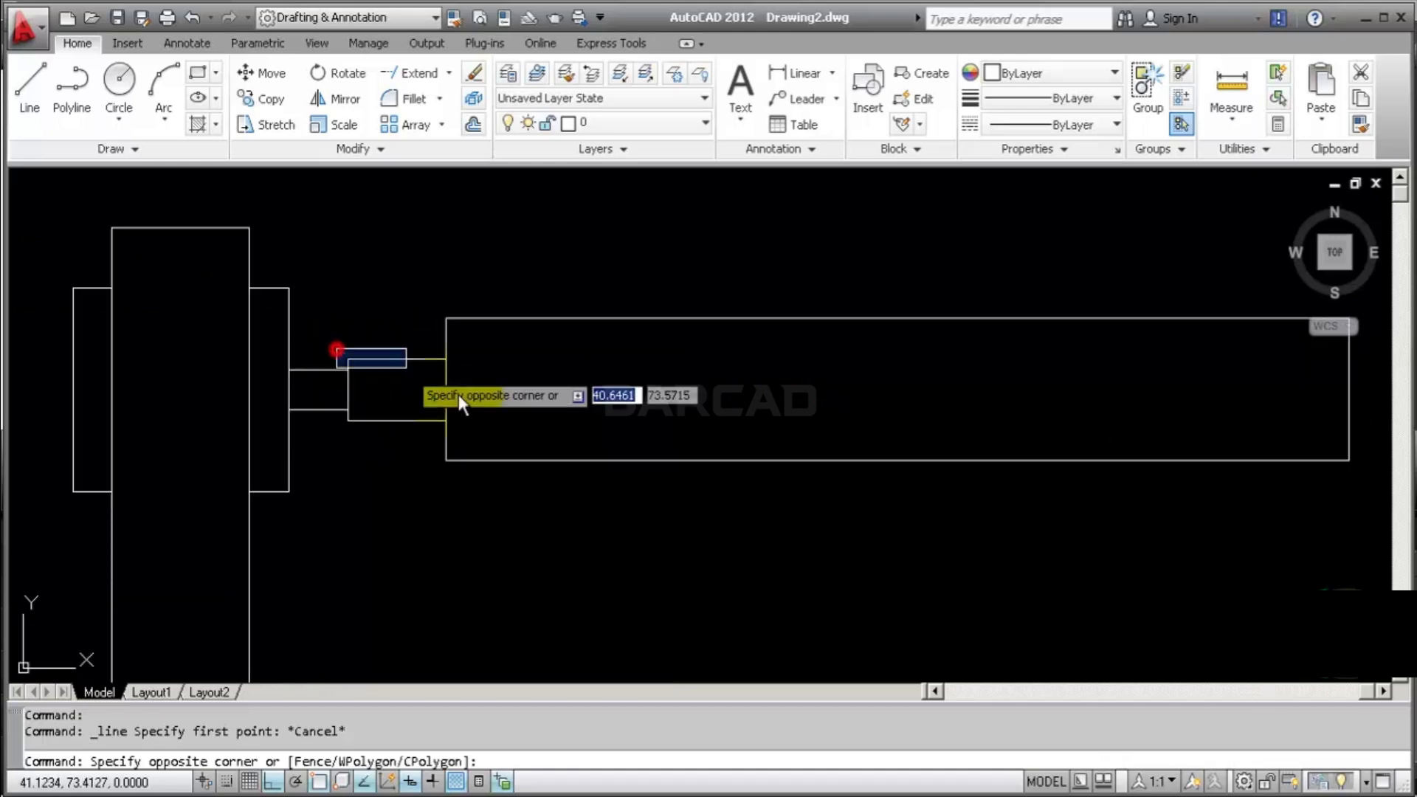
left_click(496, 436)
scroll(384, 323, "down", 4)
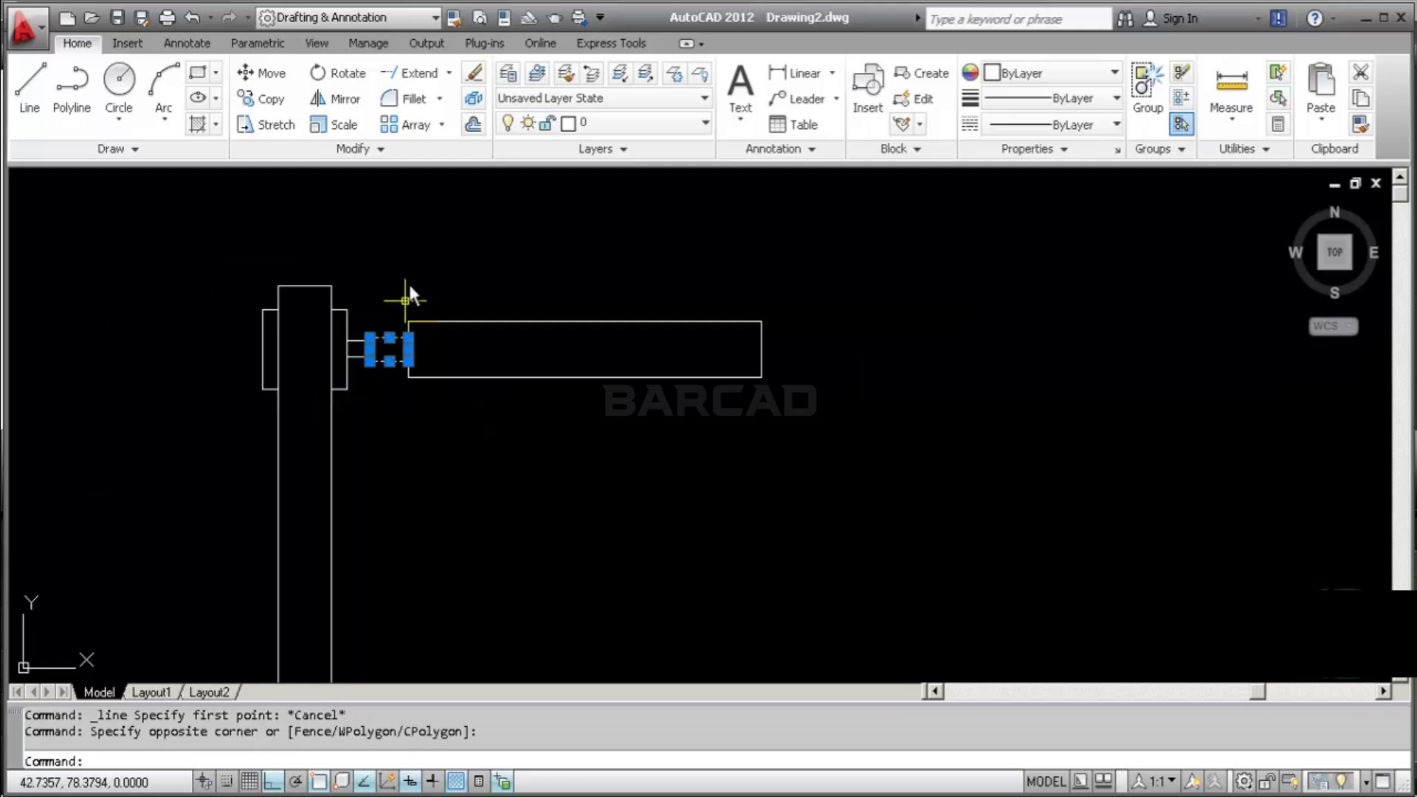
left_click(344, 100)
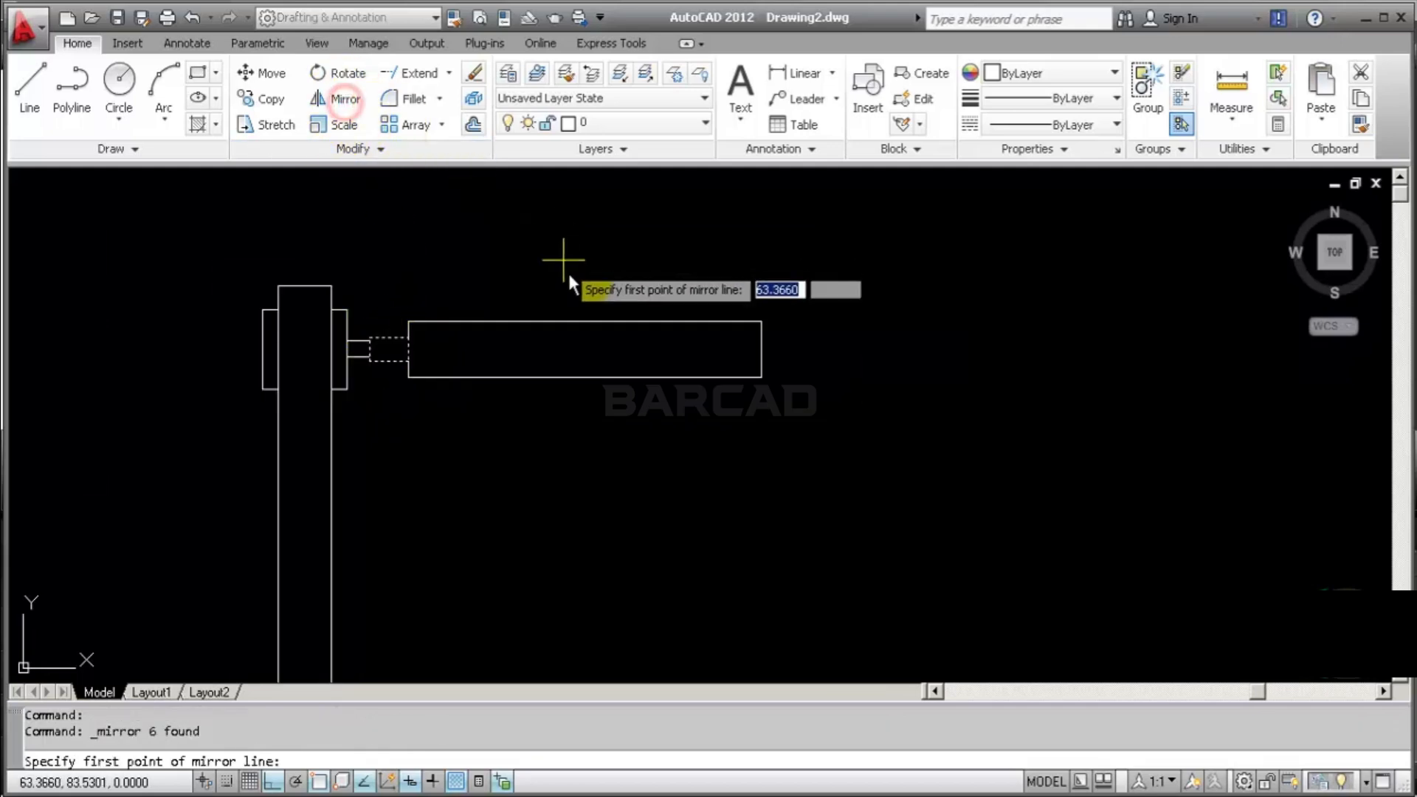
left_click(583, 322)
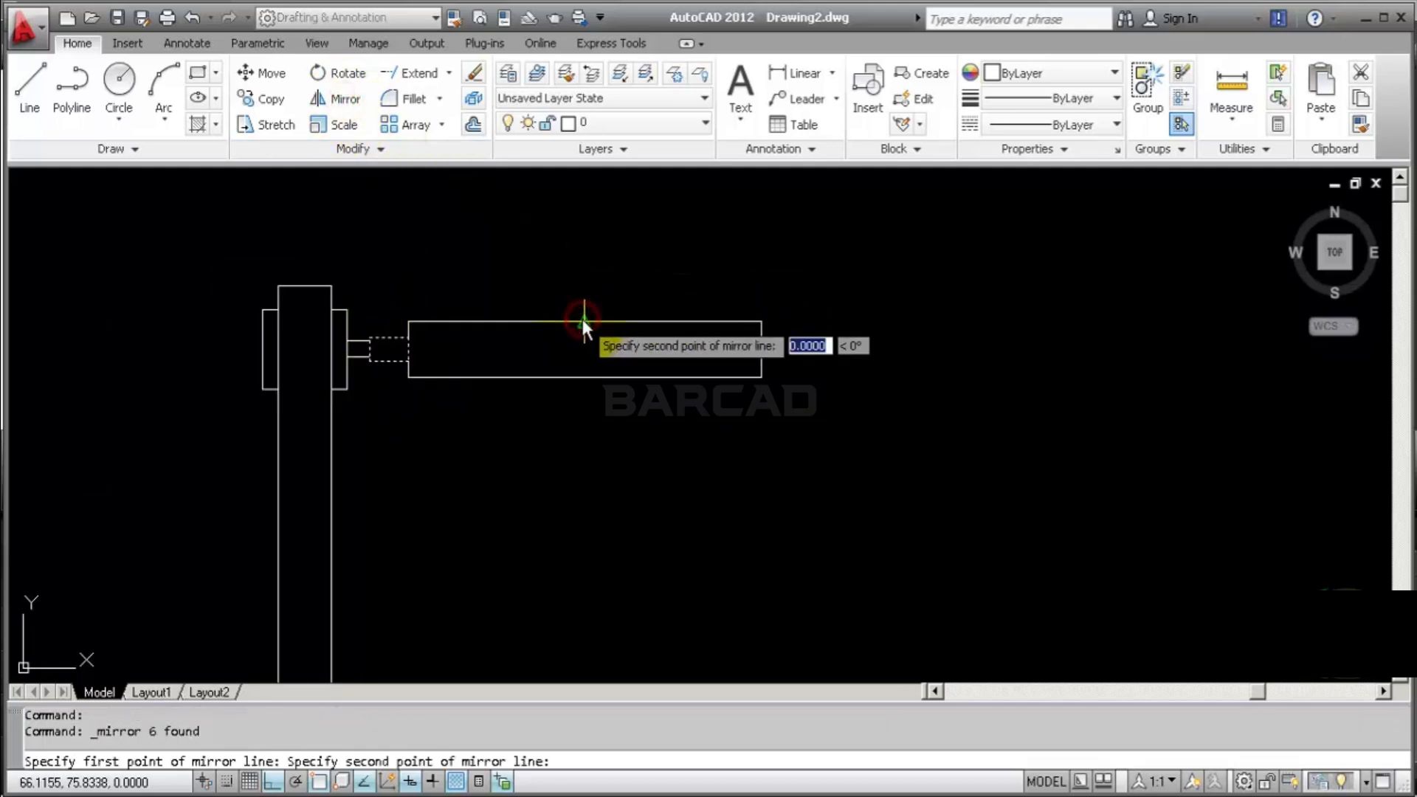
left_click(586, 228)
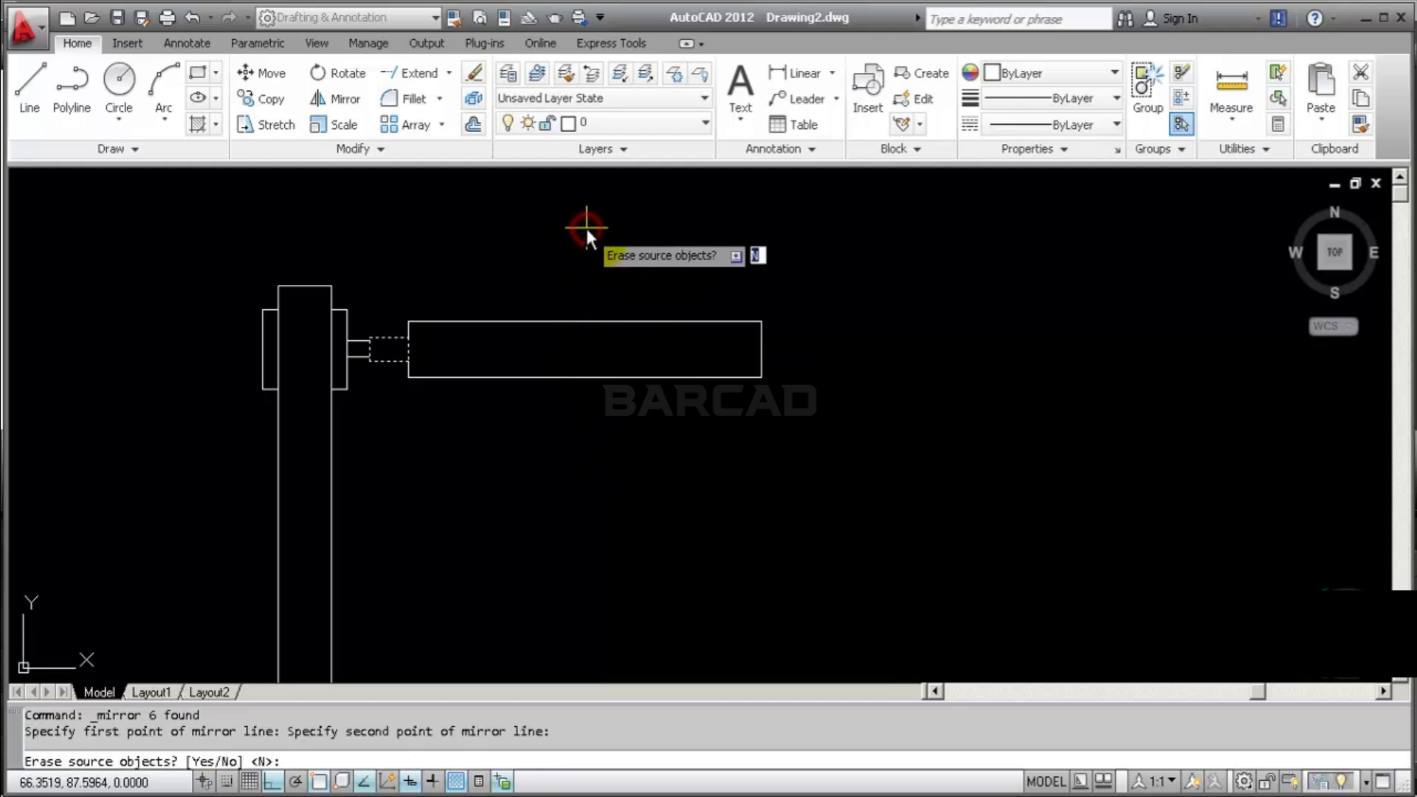
key("Return")
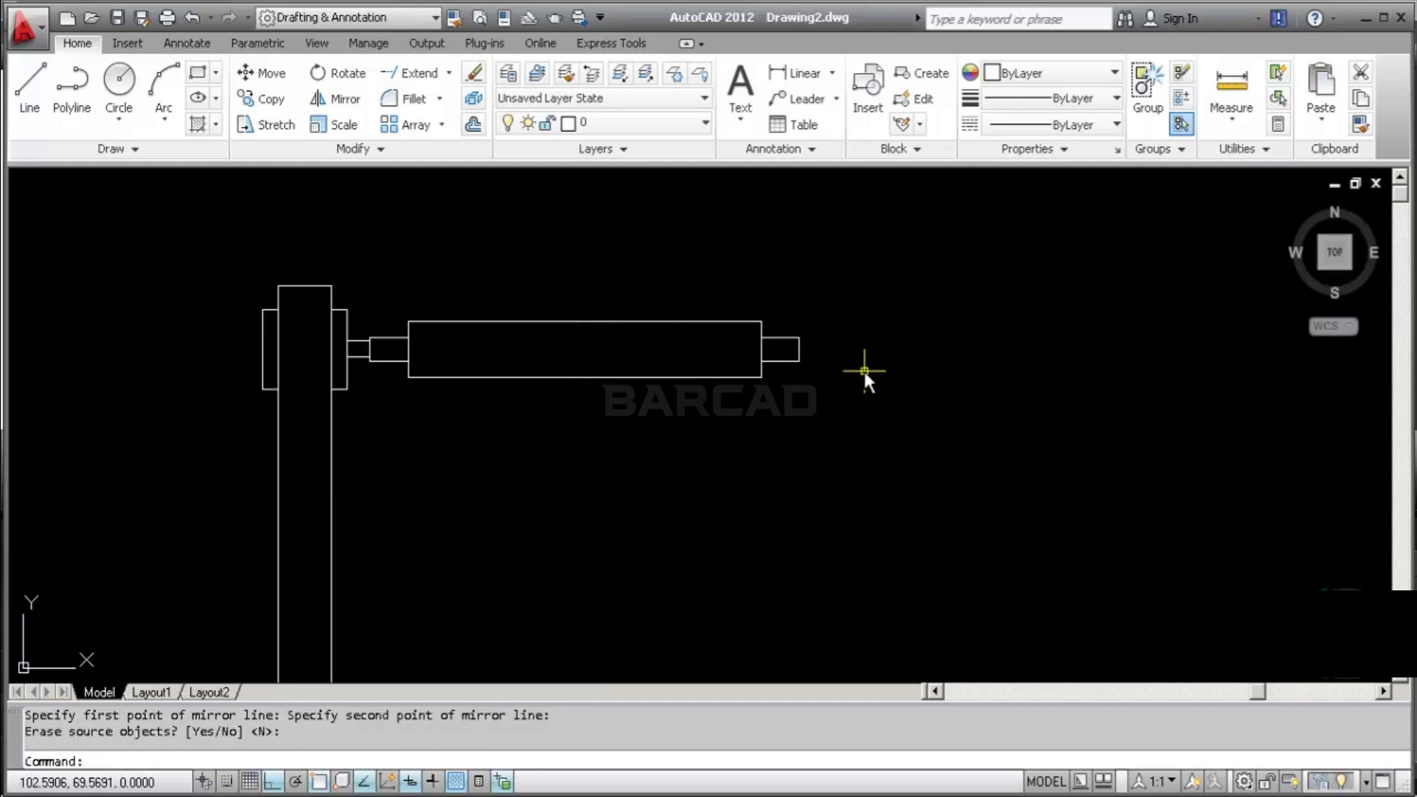
scroll(815, 343, "up", 3)
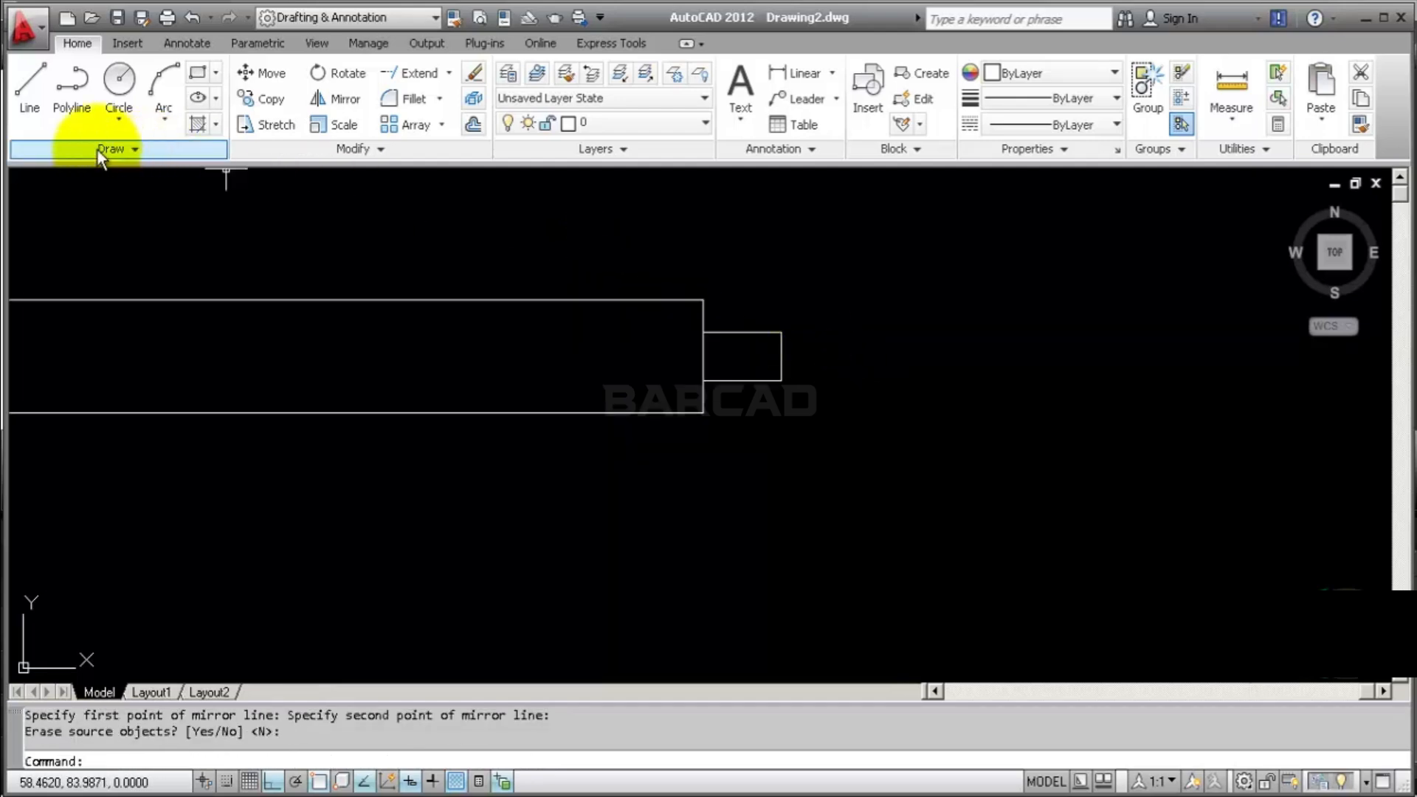
Shorten the top and bottom edges of the right end block to their midpoints
left_click(72, 93)
scroll(753, 361, "up", 3)
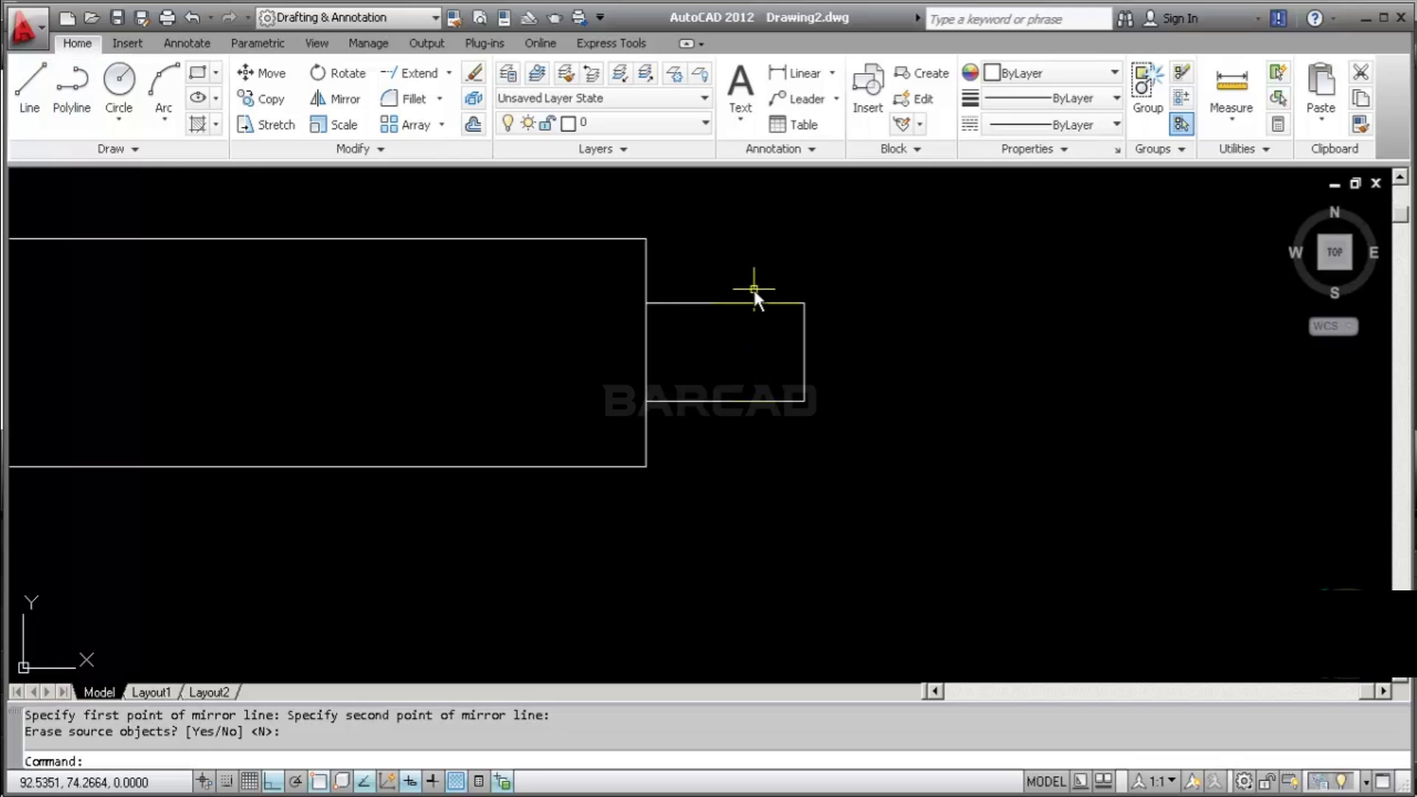
left_click(753, 289)
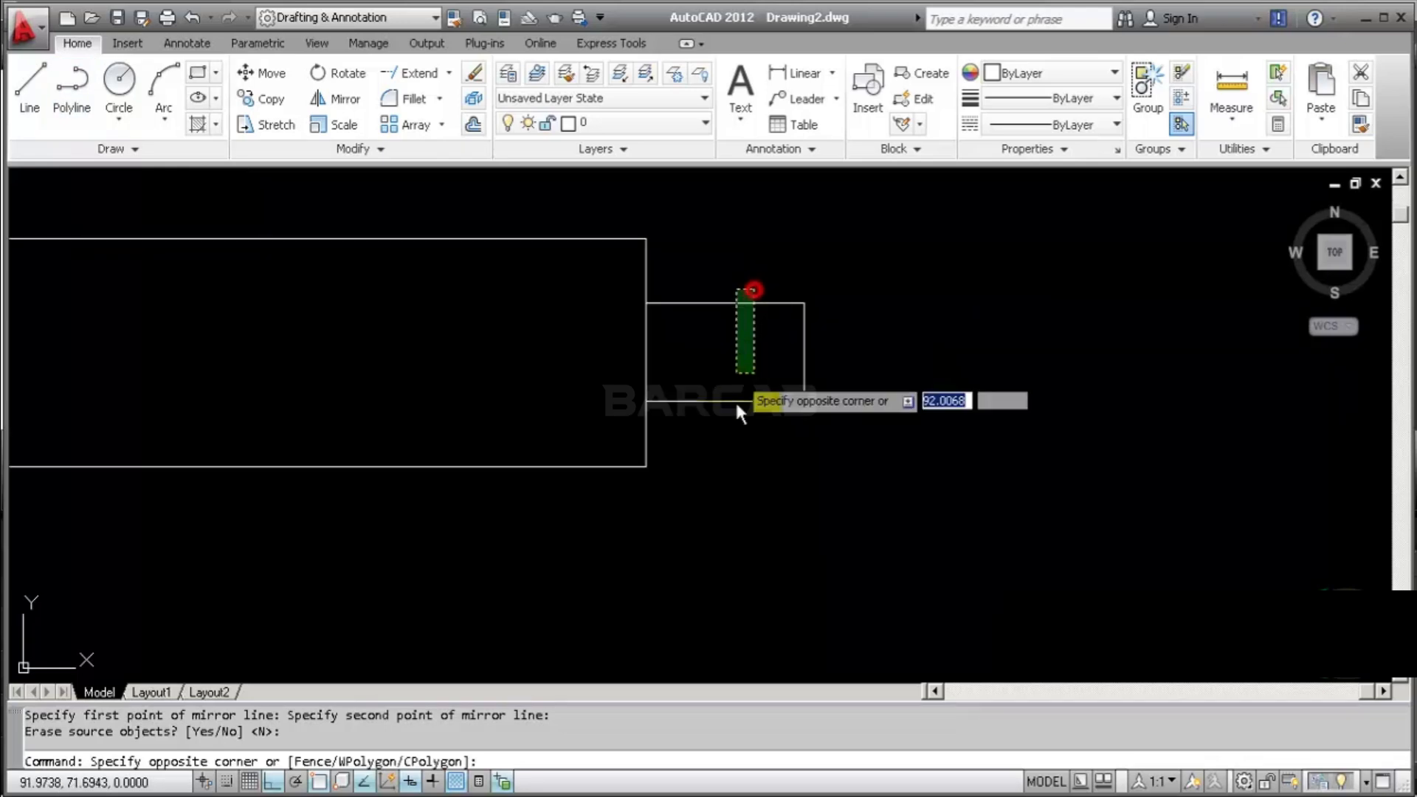
left_click(734, 401)
left_click(804, 303)
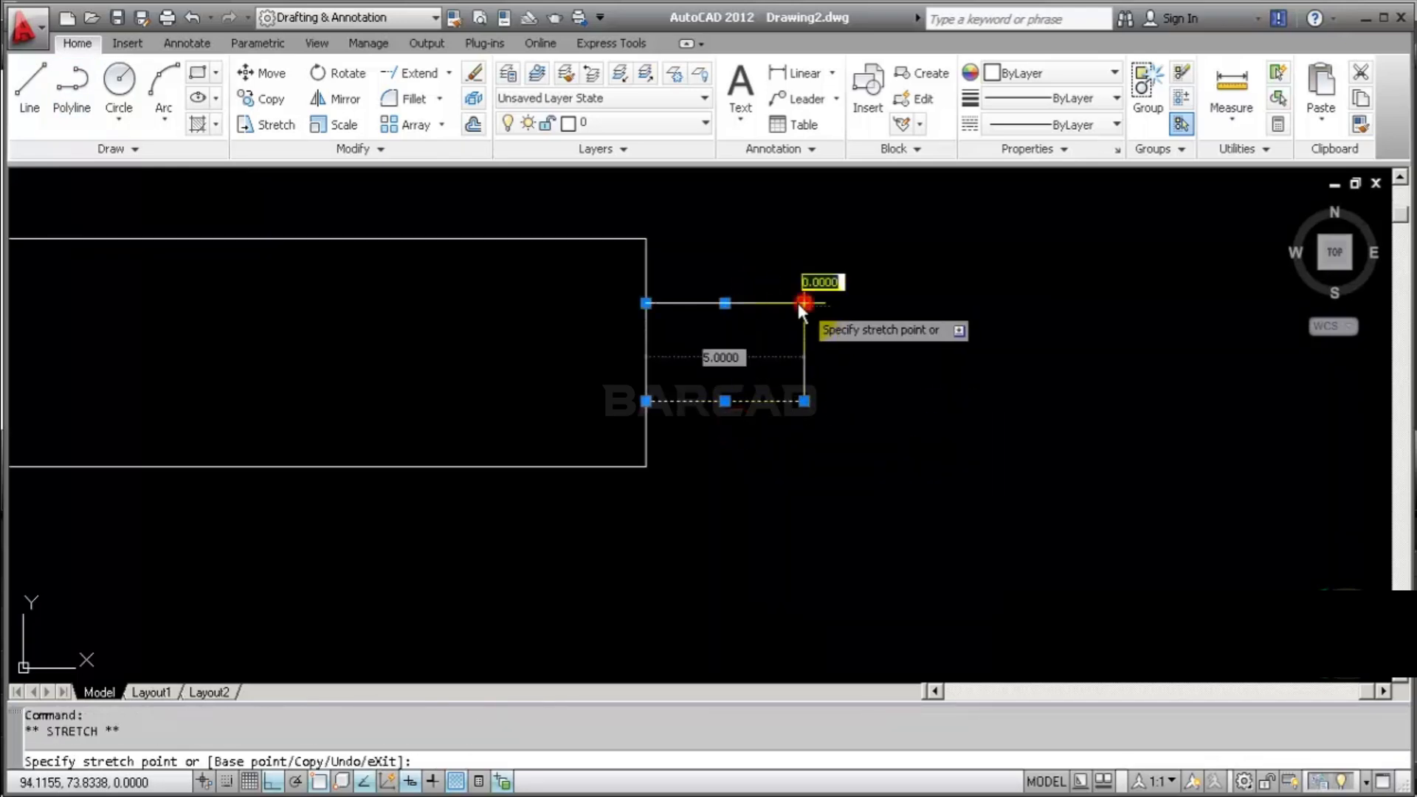
left_click(724, 303)
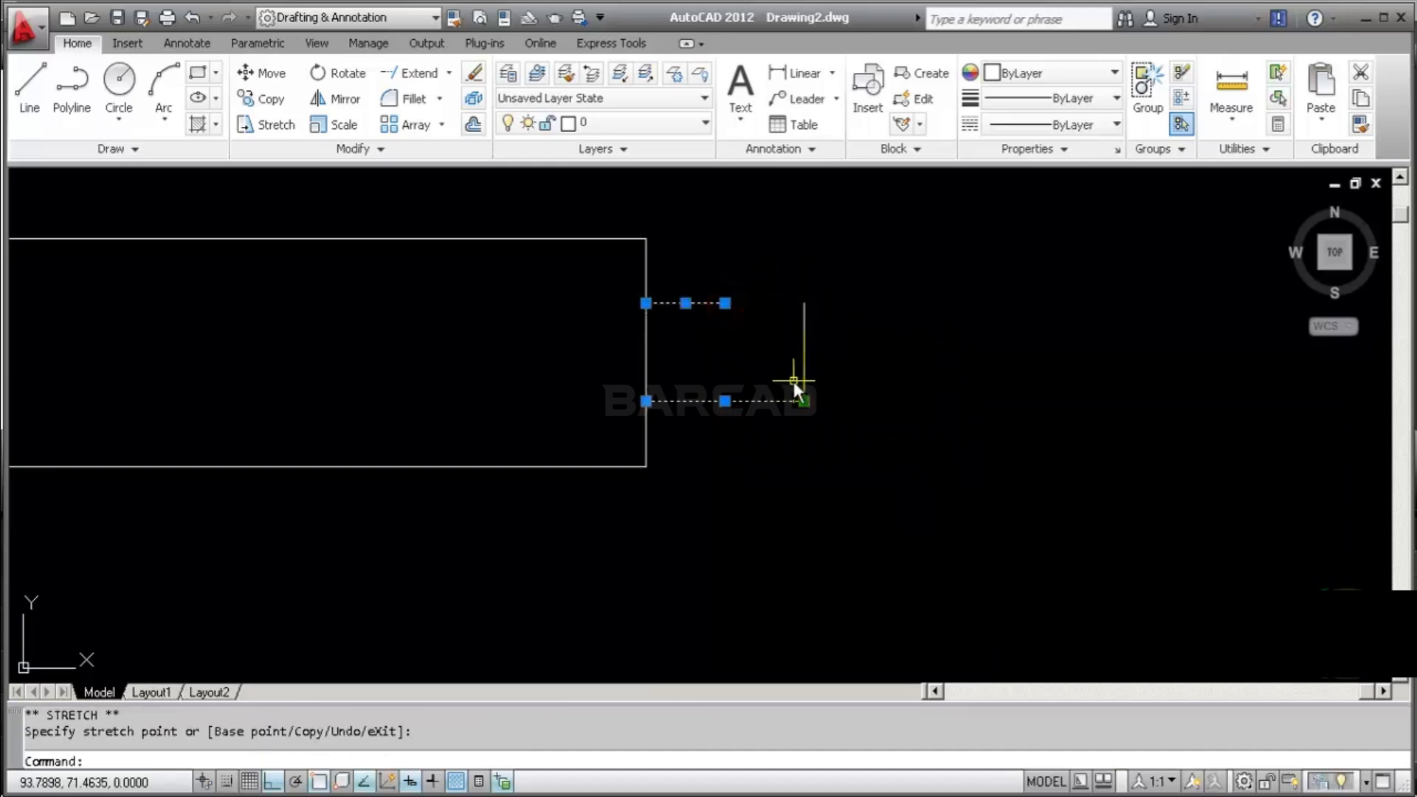
scroll(795, 379, "up", 2)
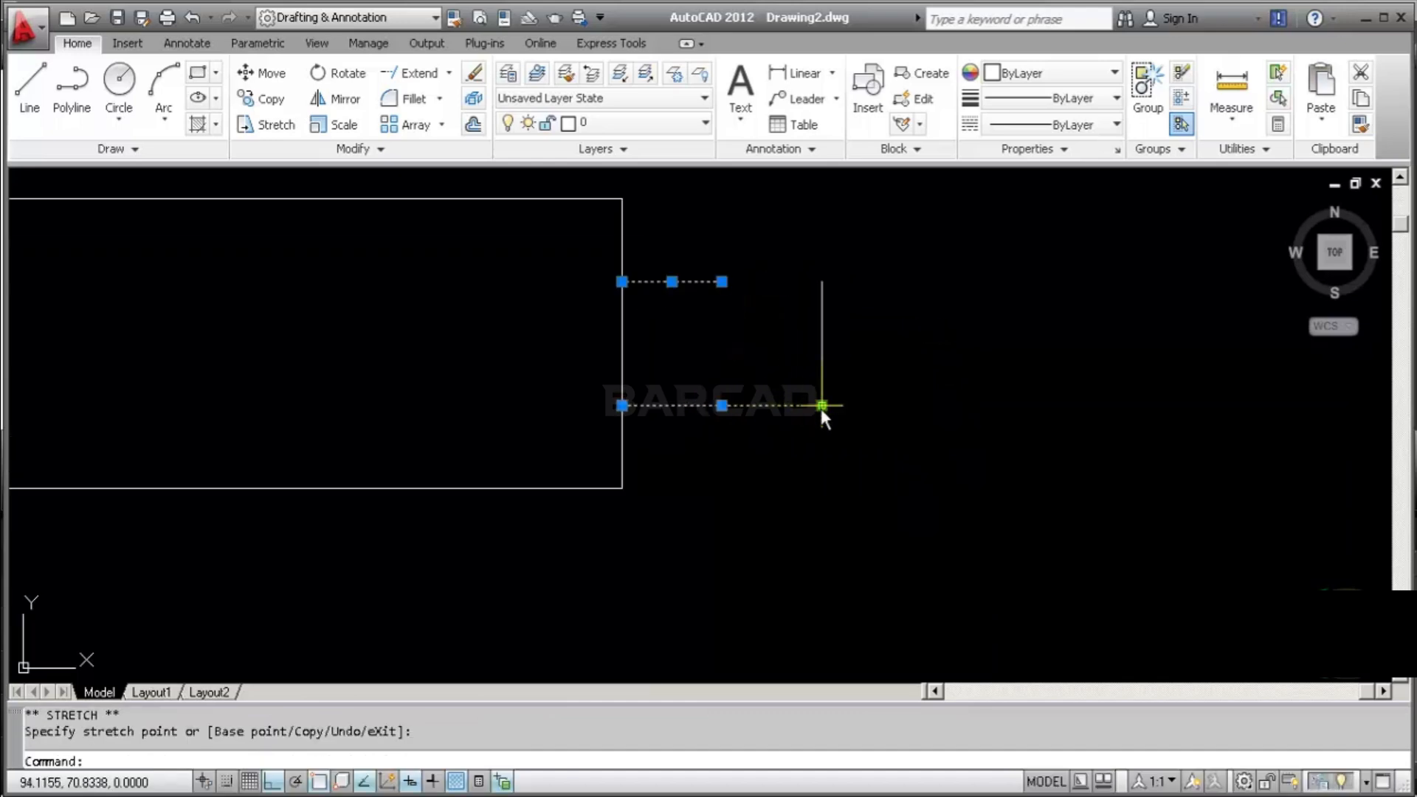
left_click(822, 405)
left_click(725, 404)
key("Escape")
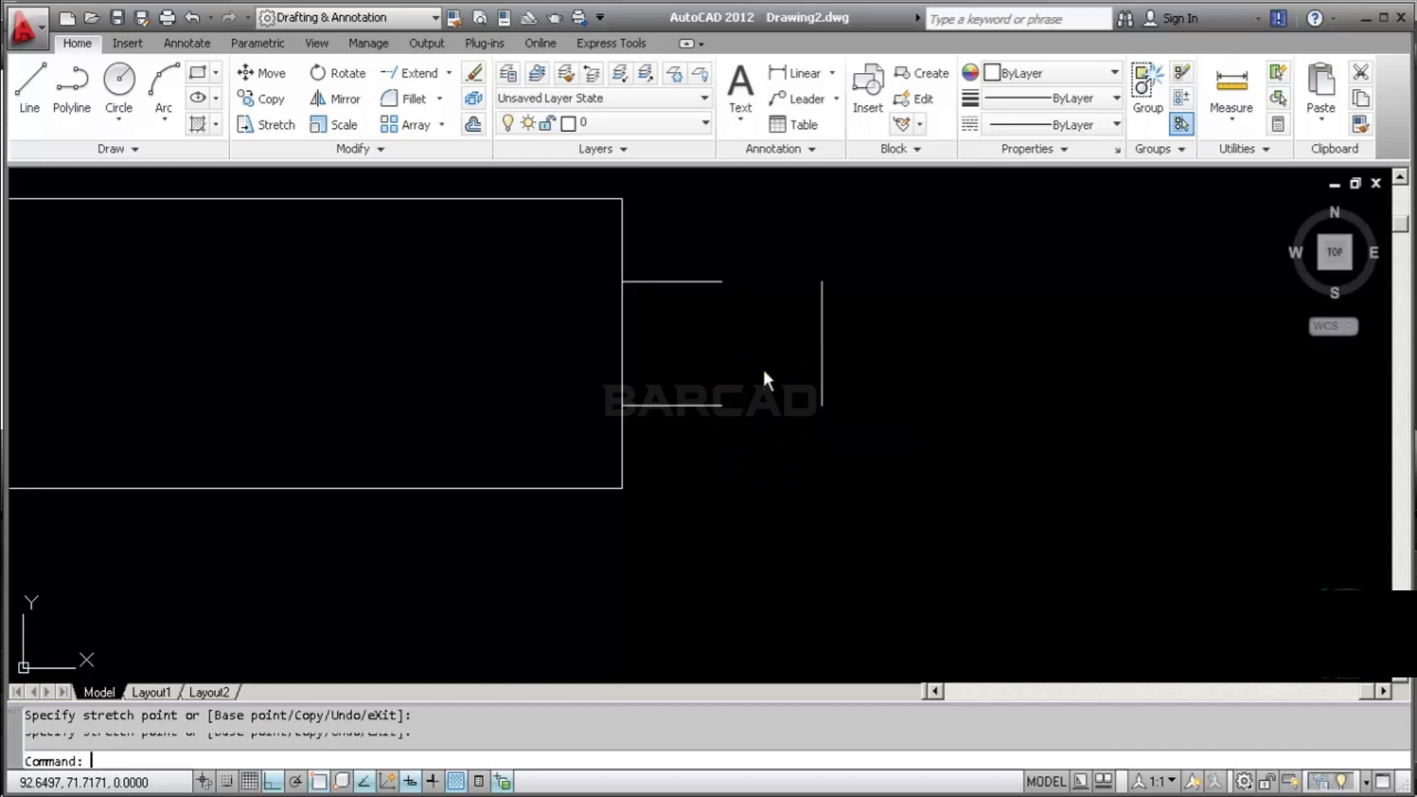
Delete the detached vertical end lines of the right block, leaving its outer end open
left_click(838, 353)
left_click(796, 360)
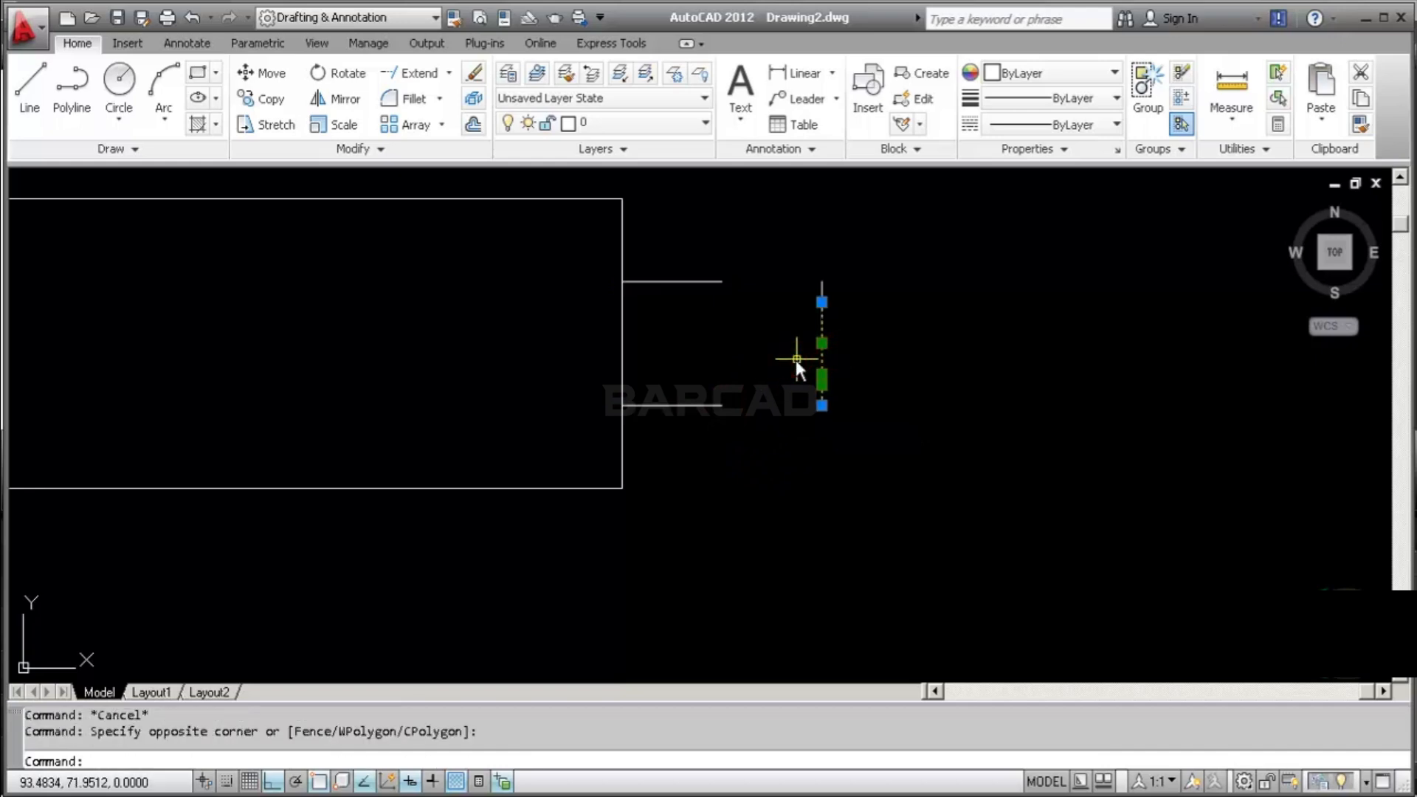
left_click(896, 240)
left_click(808, 449)
key("Delete")
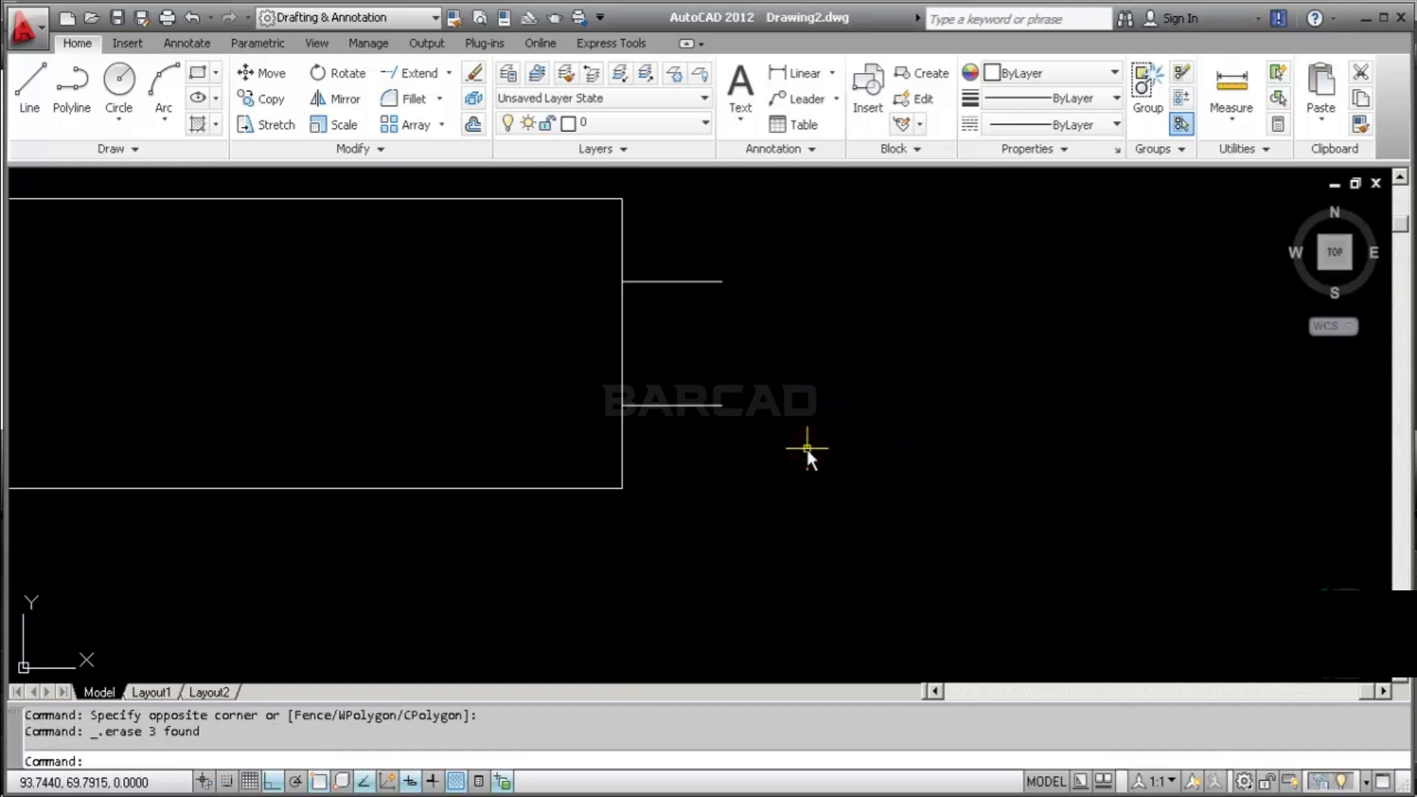
Draw a circle of radius 20 centered on the midpoint of the long rectangle's top edge
scroll(807, 449, "down", 5)
scroll(753, 419, "up", 3)
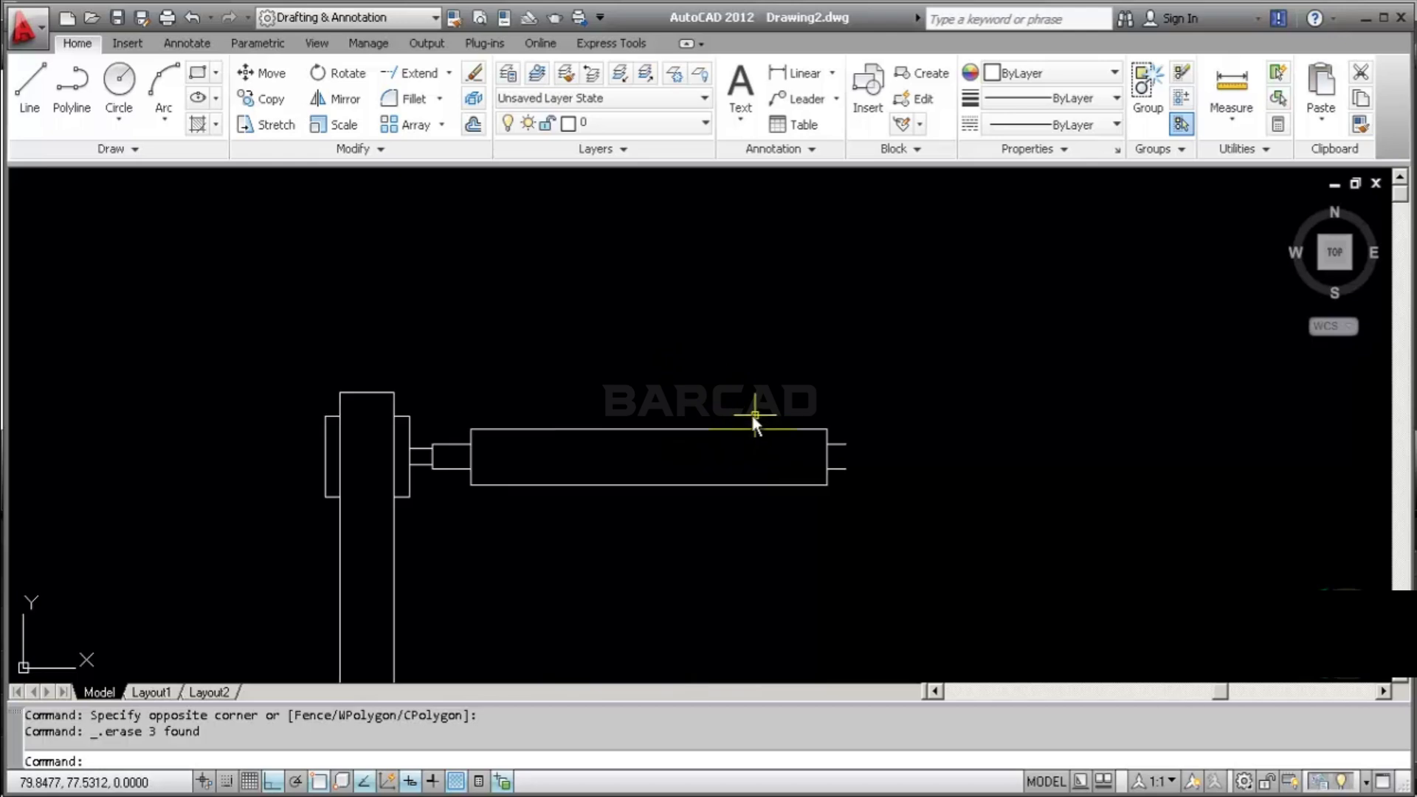
scroll(738, 417, "up", 2)
middle_click_drag(698, 396, 683, 469)
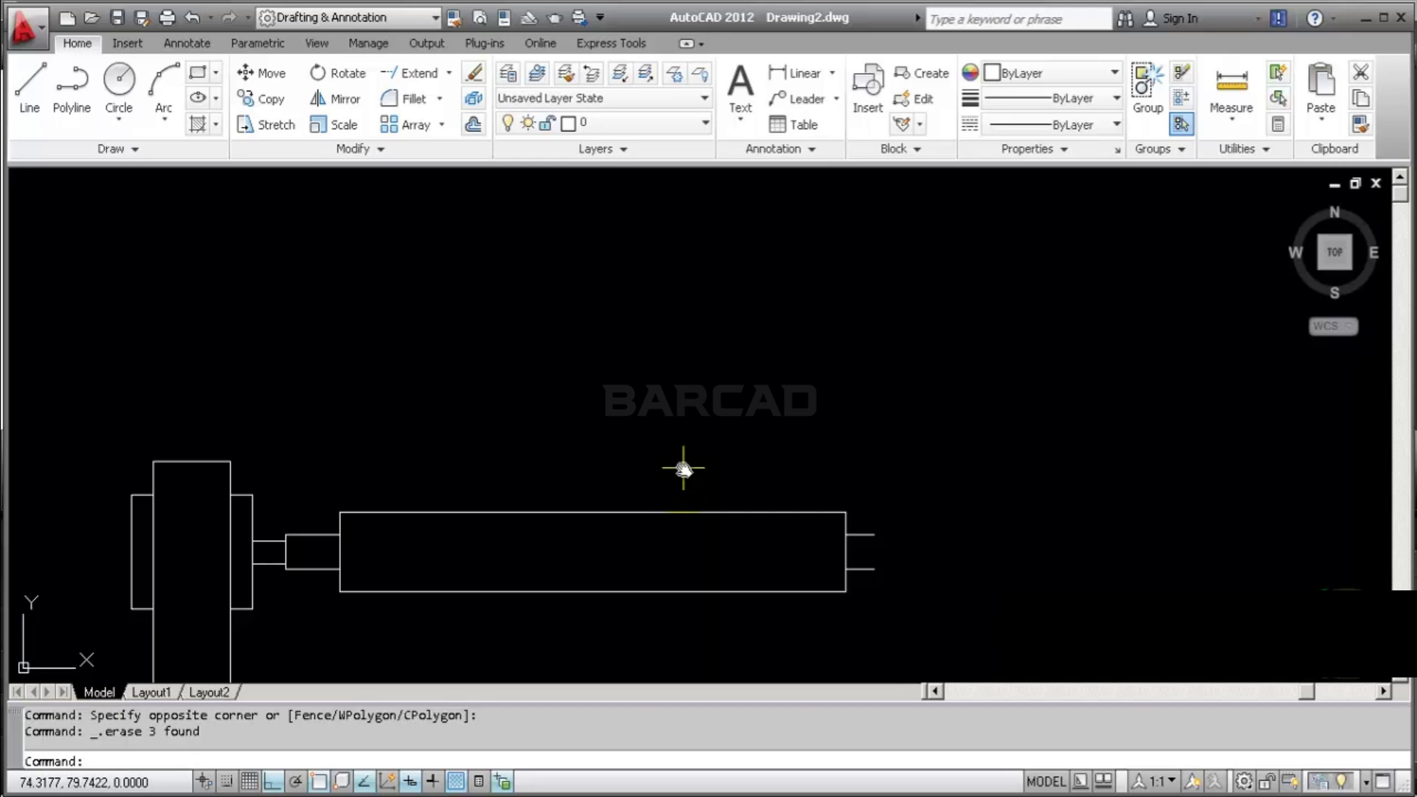
left_click(125, 82)
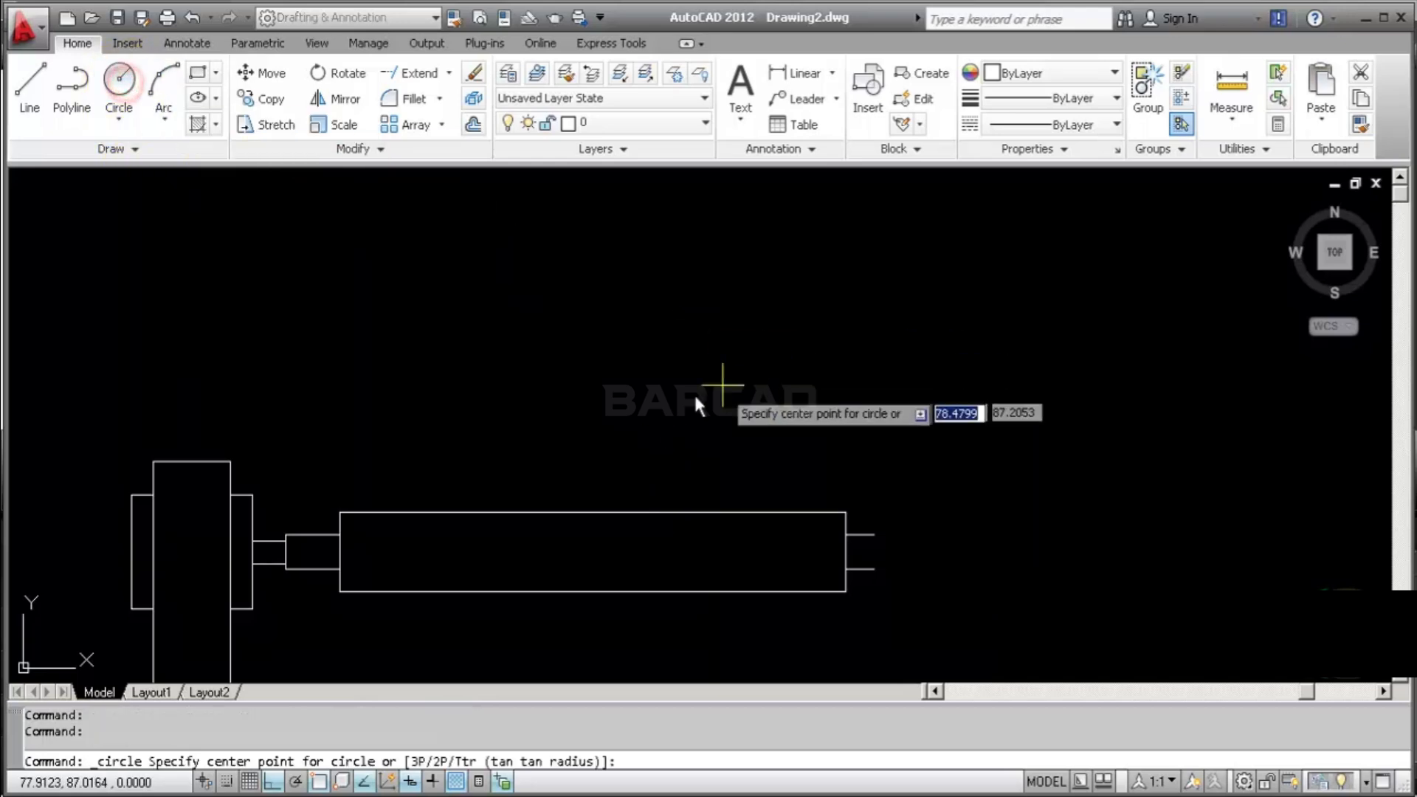
left_click(593, 512)
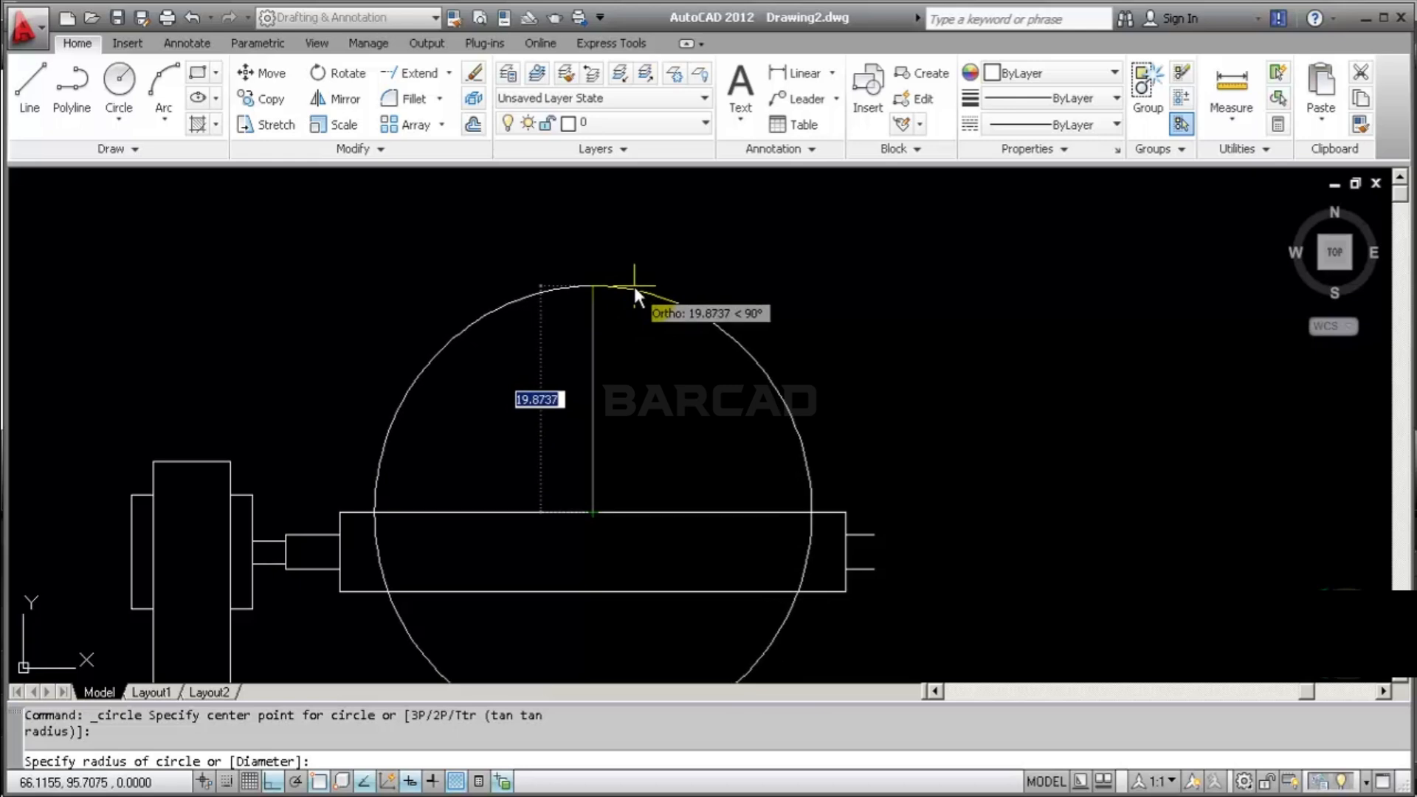
type("20")
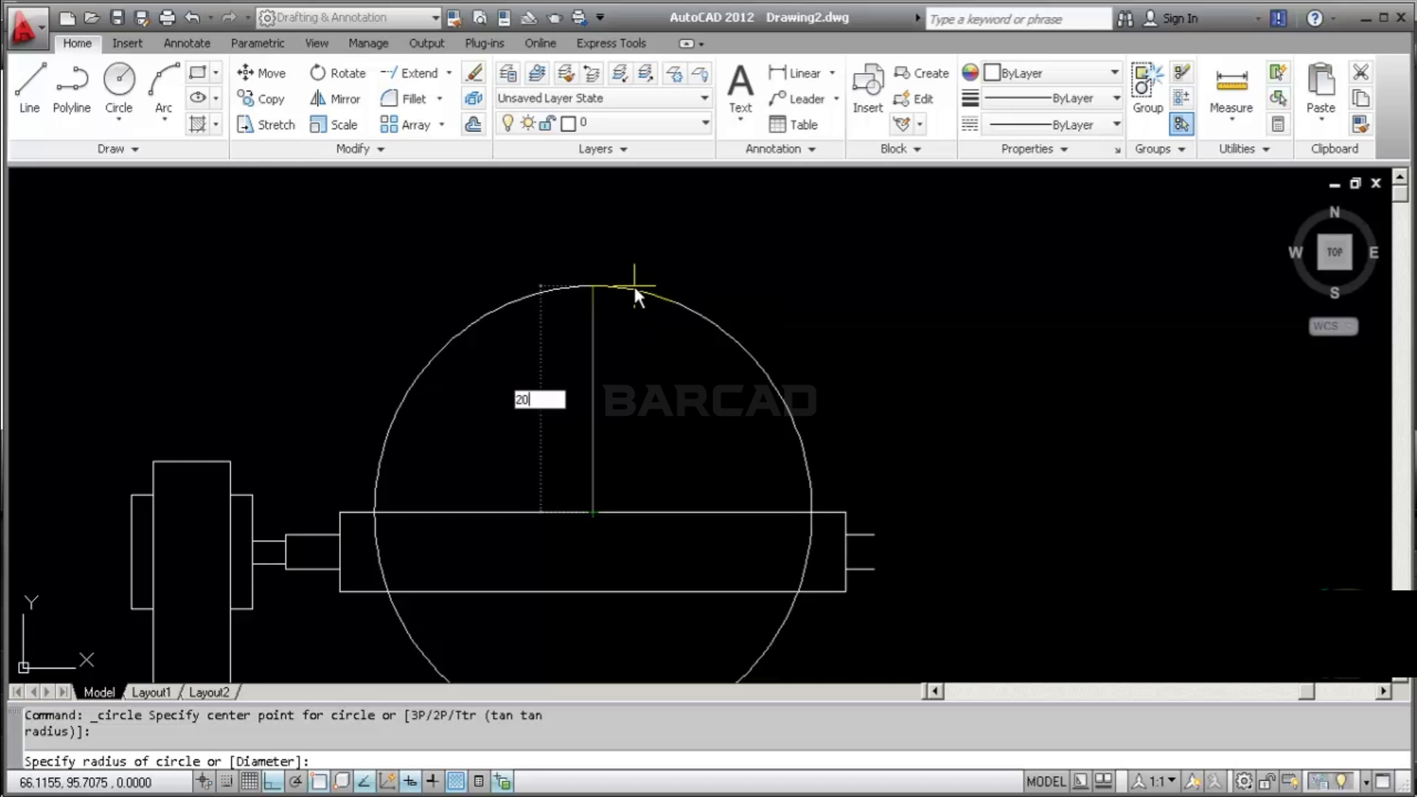
key("Return")
mouse_move(635, 286)
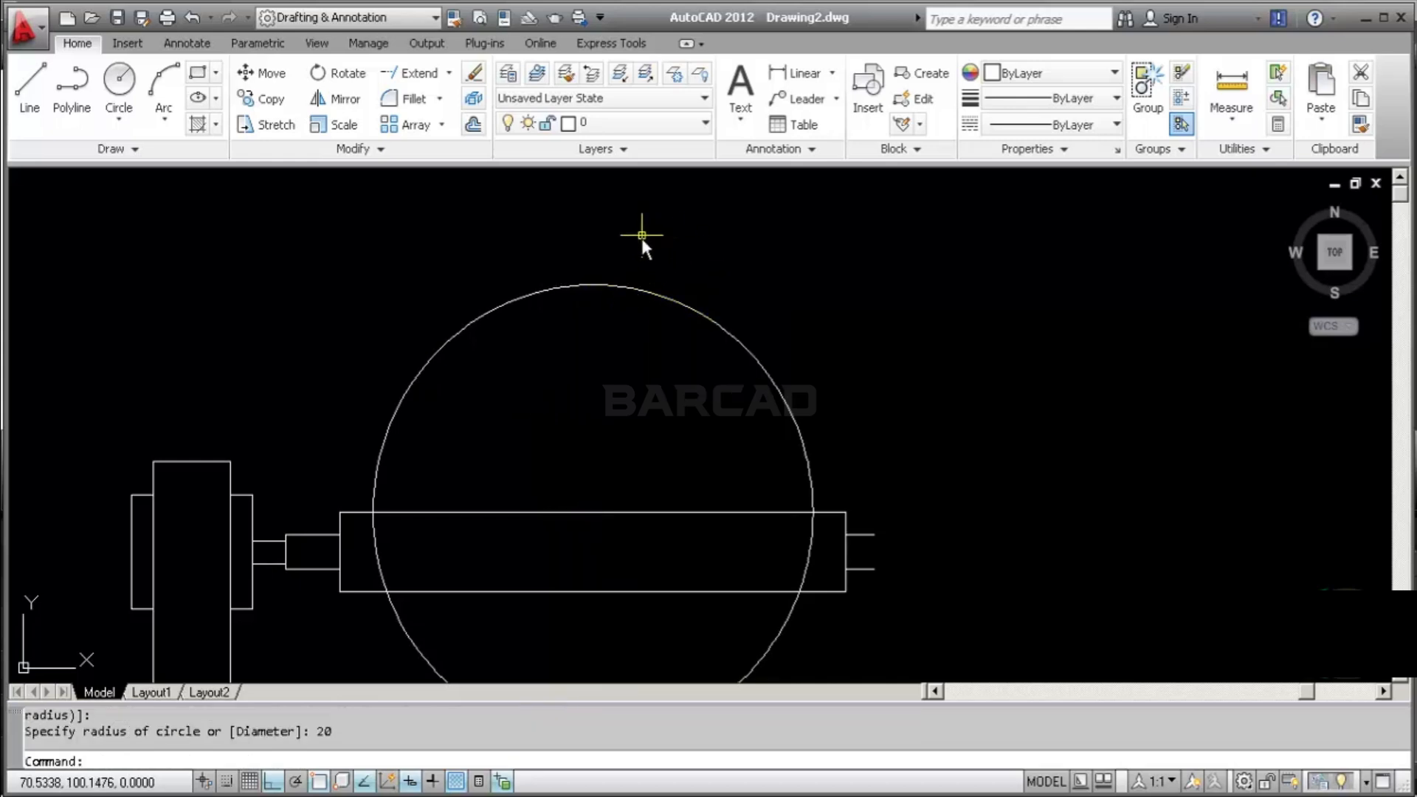
Trim away the circle below the long rectangle's top edge, leaving only the upper semicircle
scroll(476, 235, "down", 2)
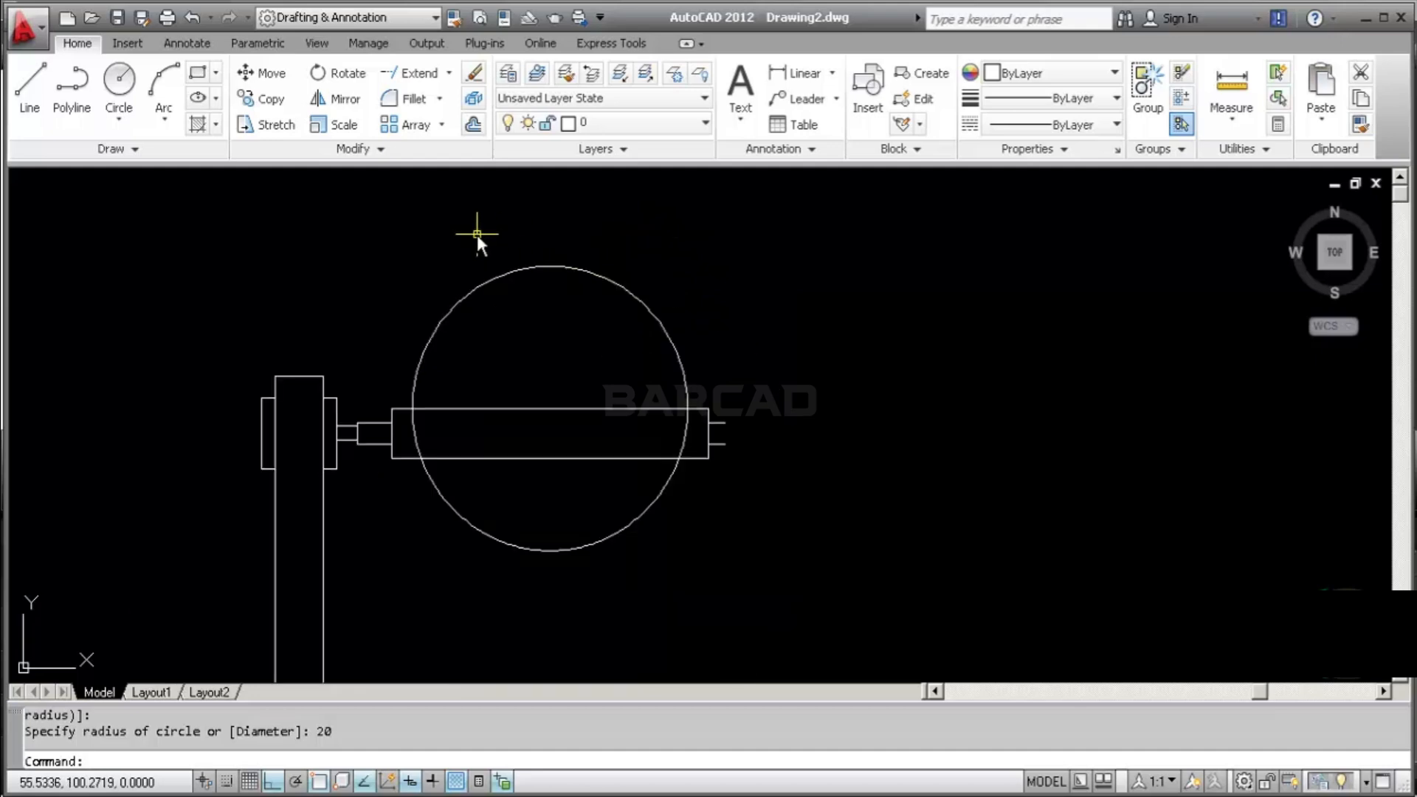
left_click(449, 78)
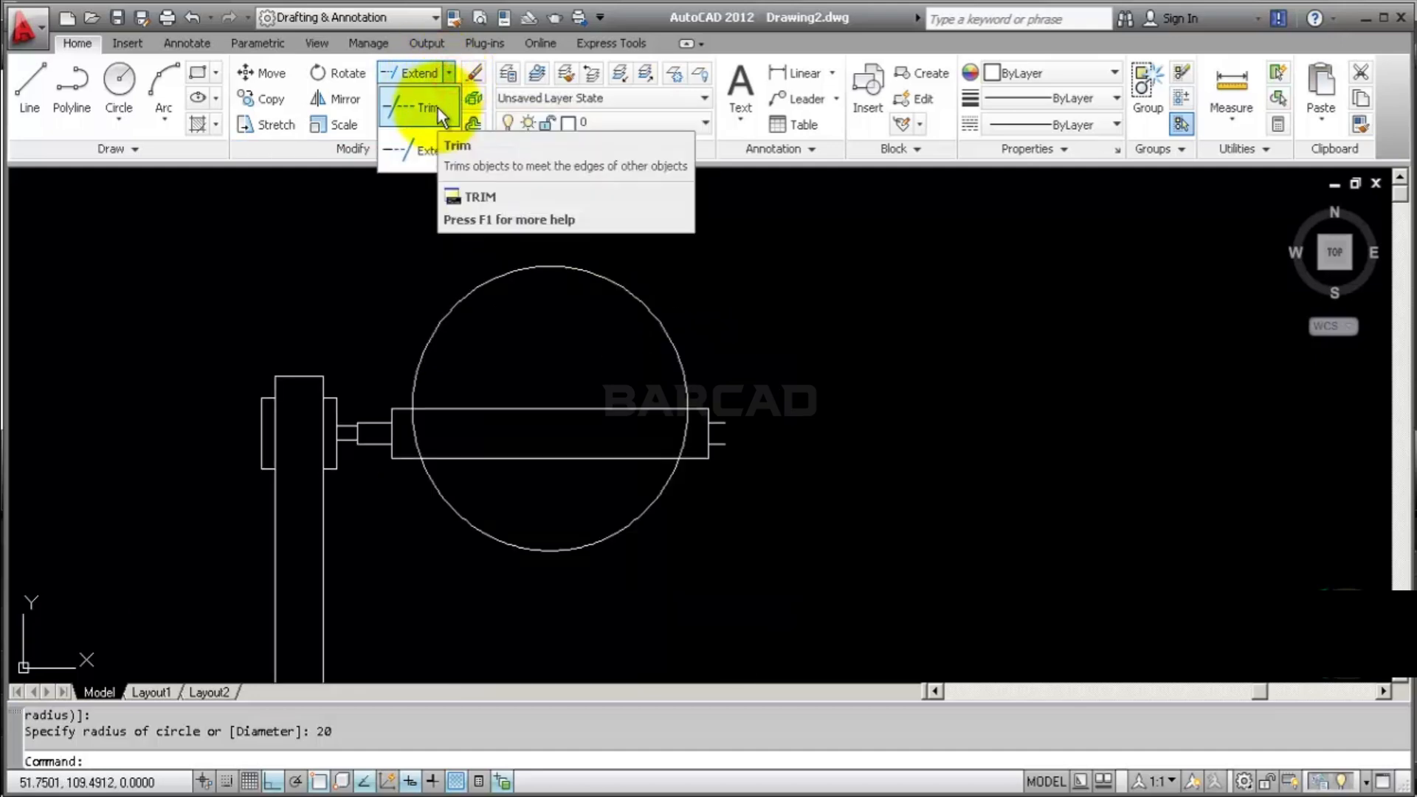
left_click(437, 108)
right_click(527, 326)
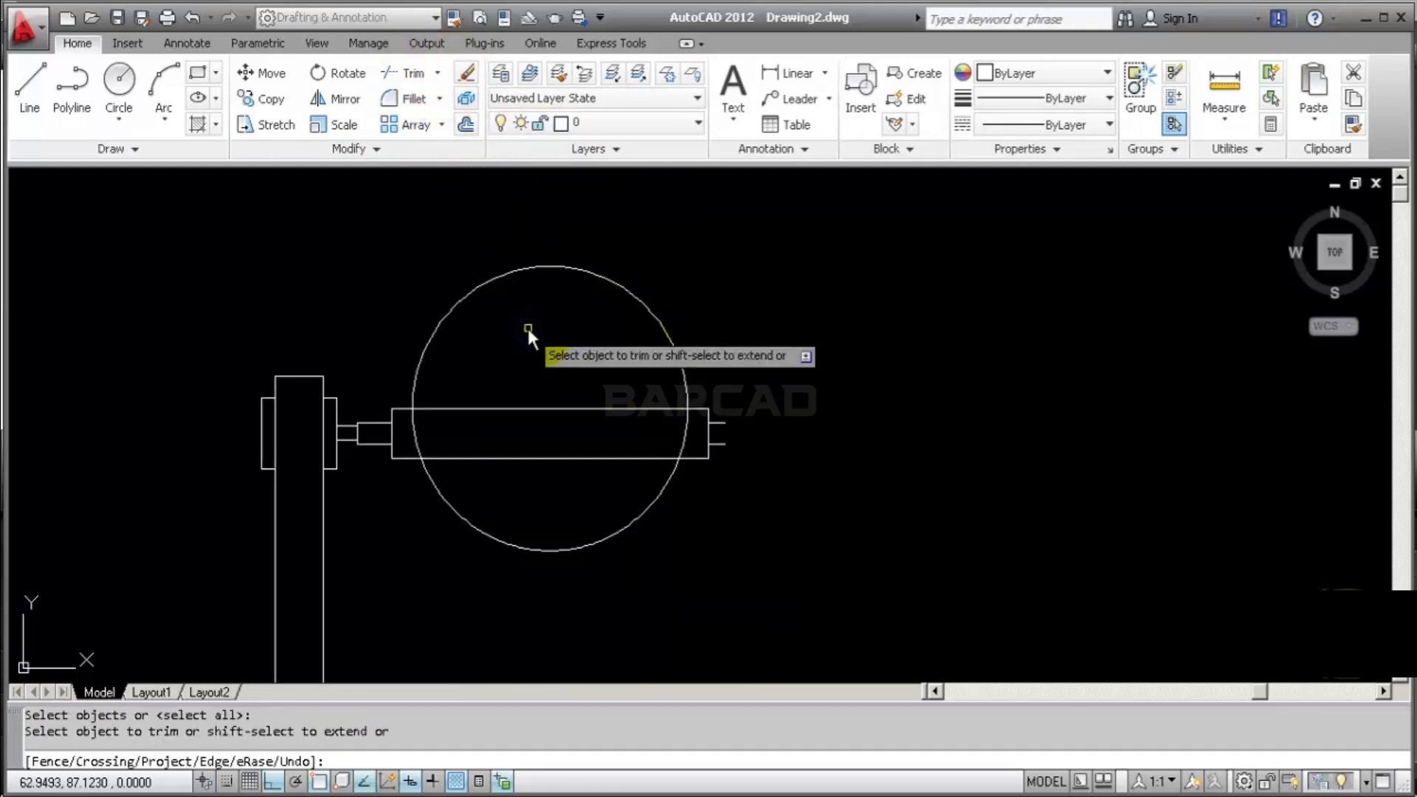
scroll(483, 485, "up", 2)
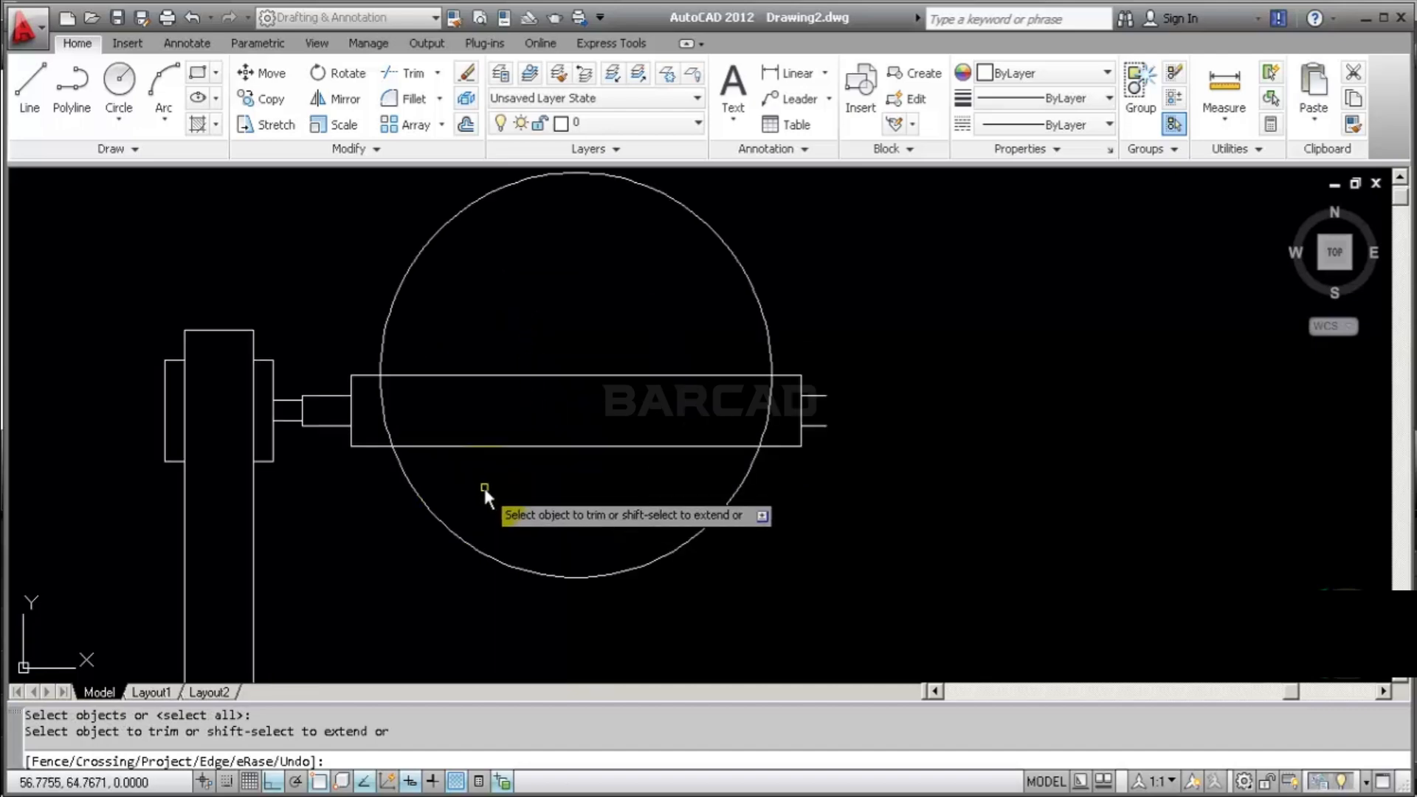
left_click(530, 540)
left_click(476, 586)
left_click(383, 416)
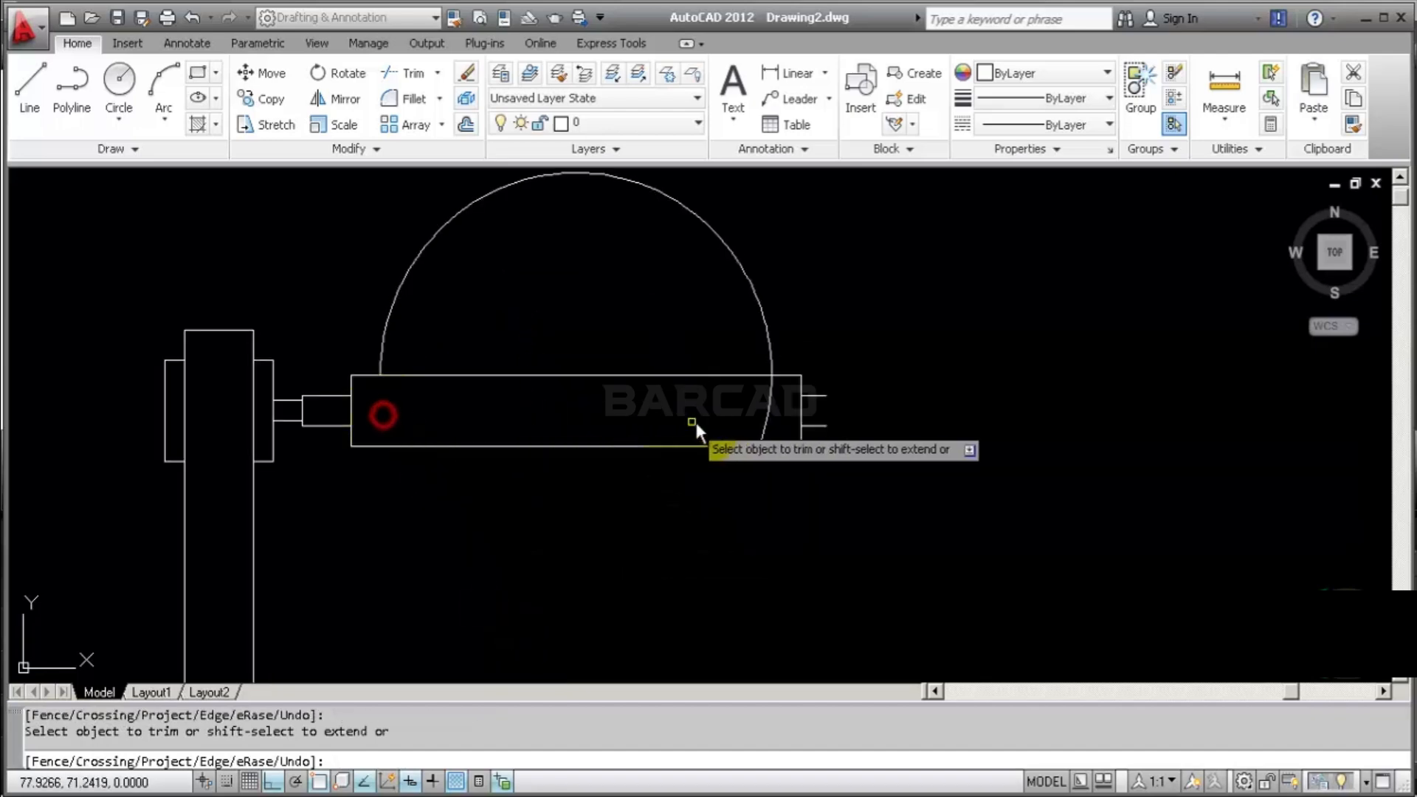
left_click(764, 411)
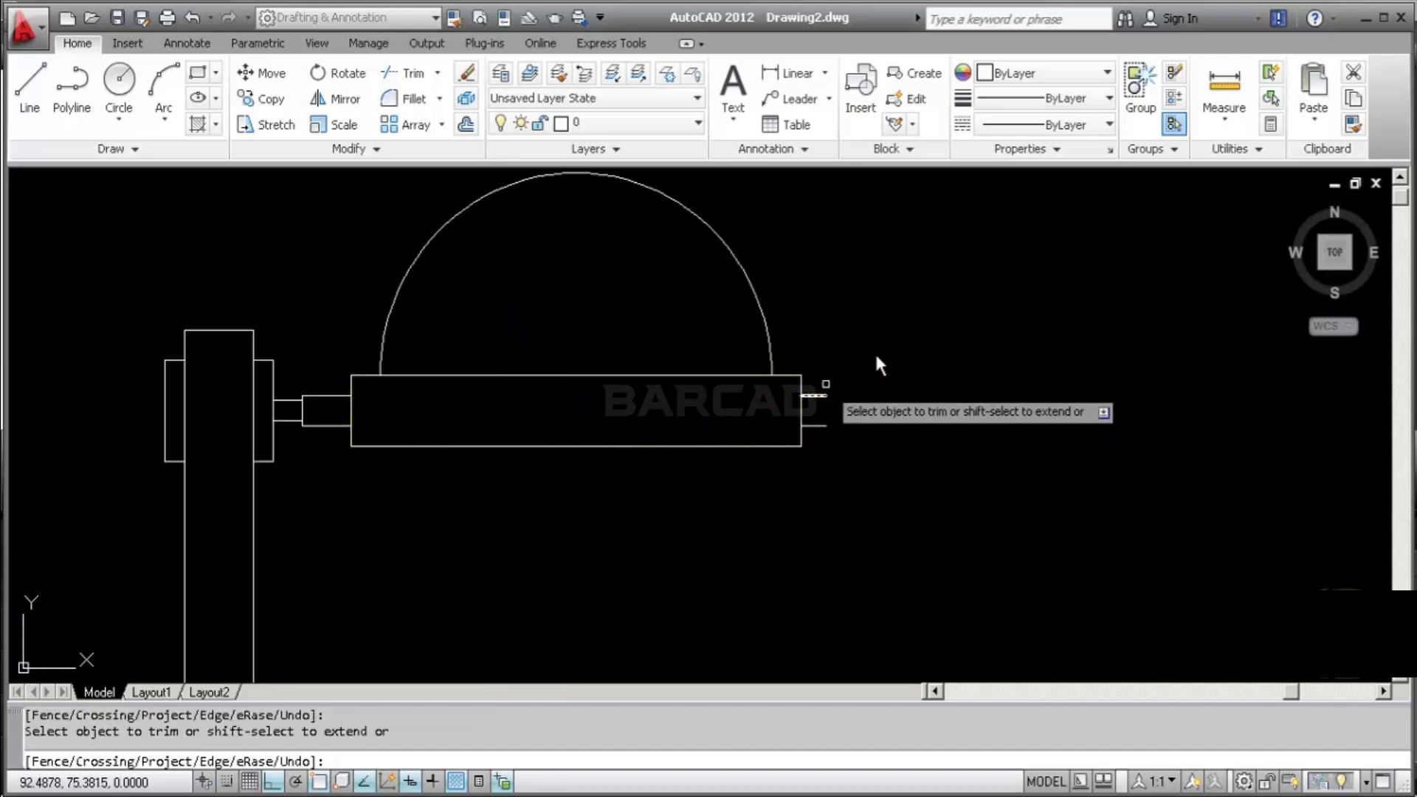
key("Return")
Draw connected lines from the semicircle's top, 15 down, 8 to the right, and vertically up past the arc
middle_click_drag(879, 308, 878, 372)
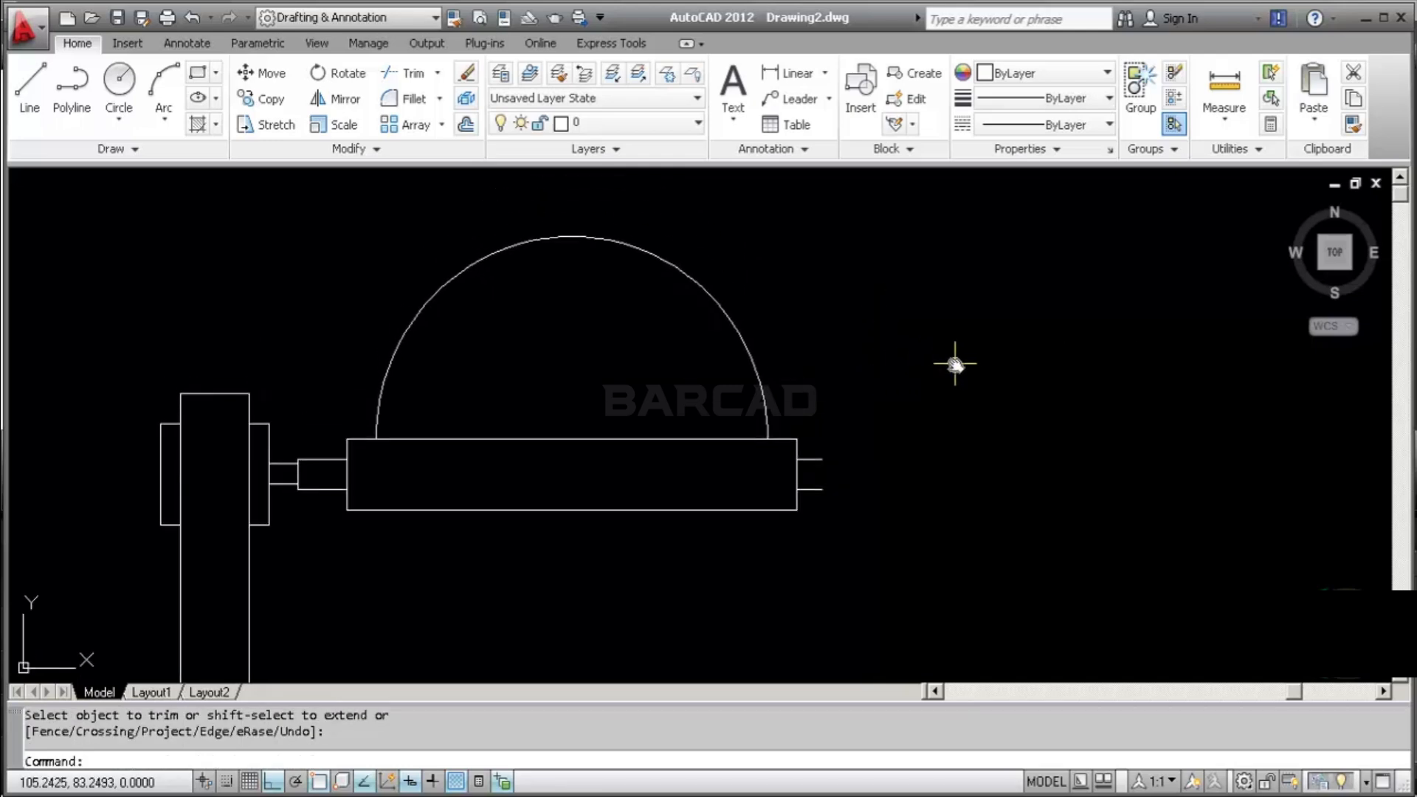
left_click(29, 87)
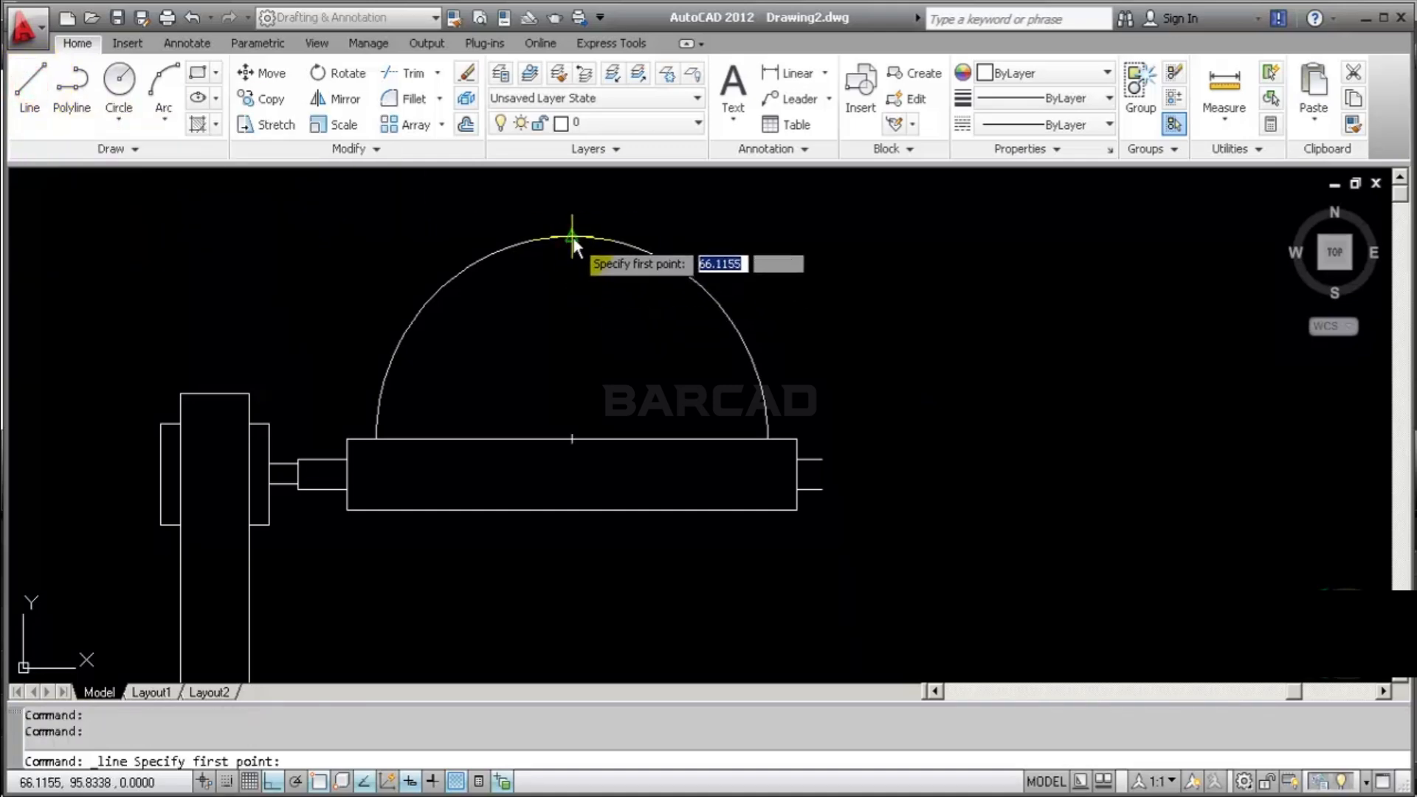
left_click(574, 242)
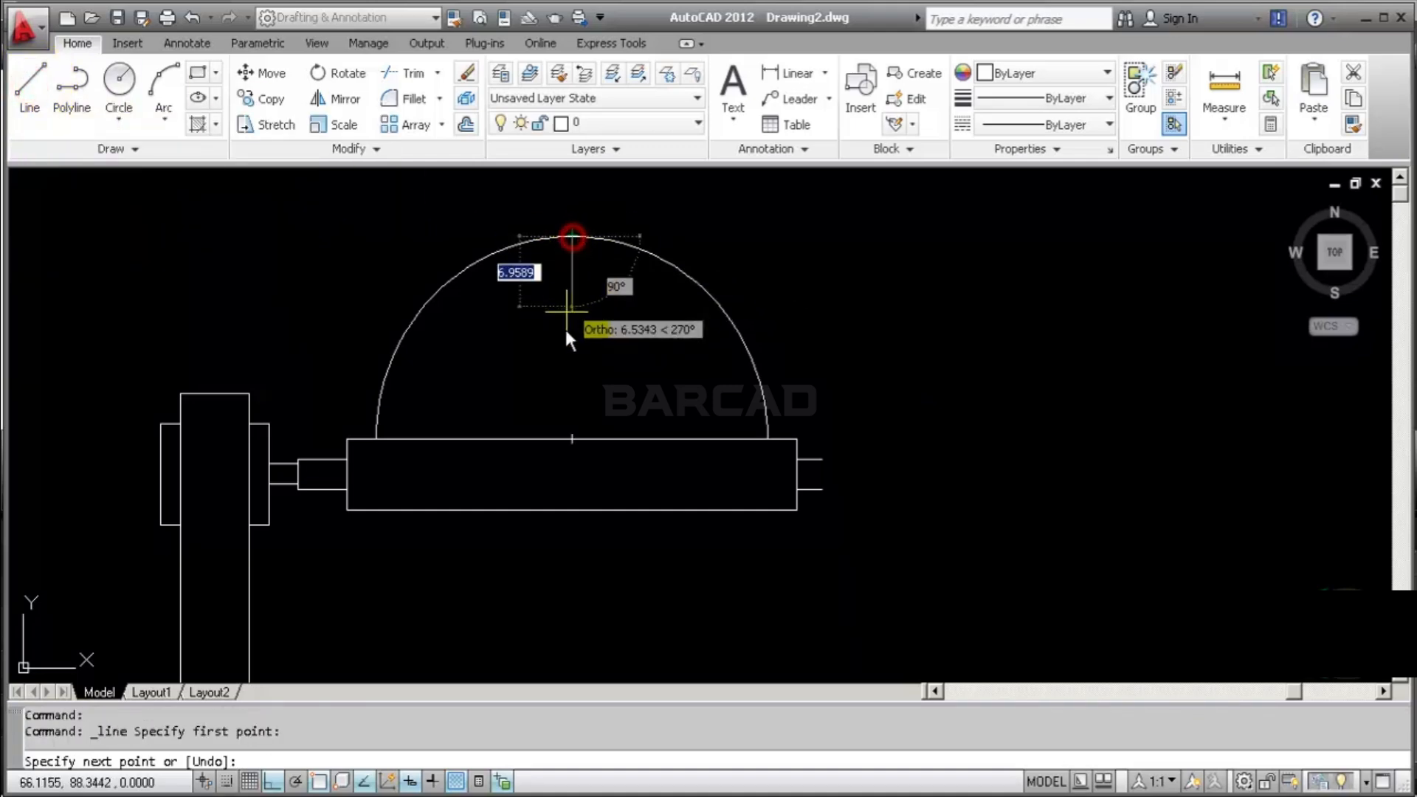
type("15")
key("Return")
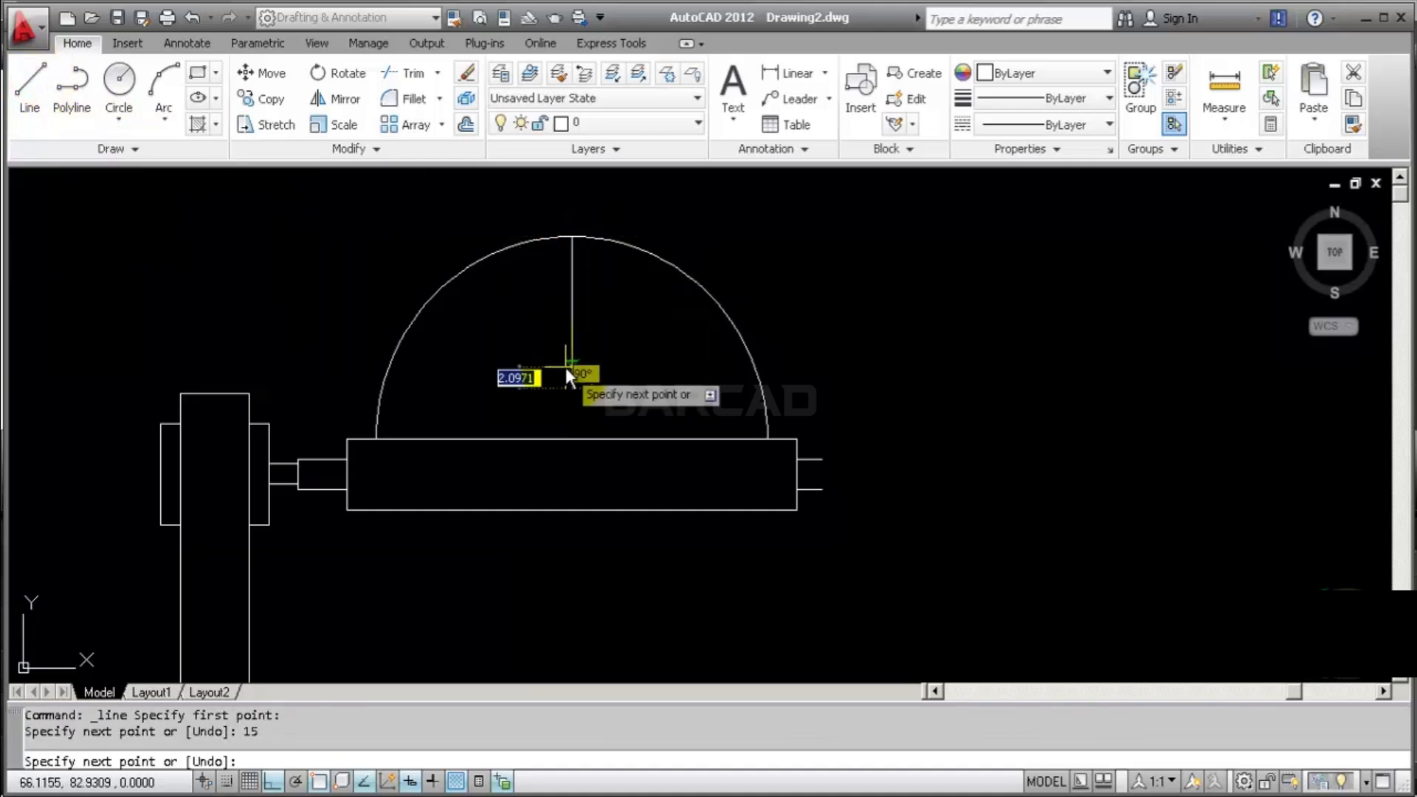
type("8")
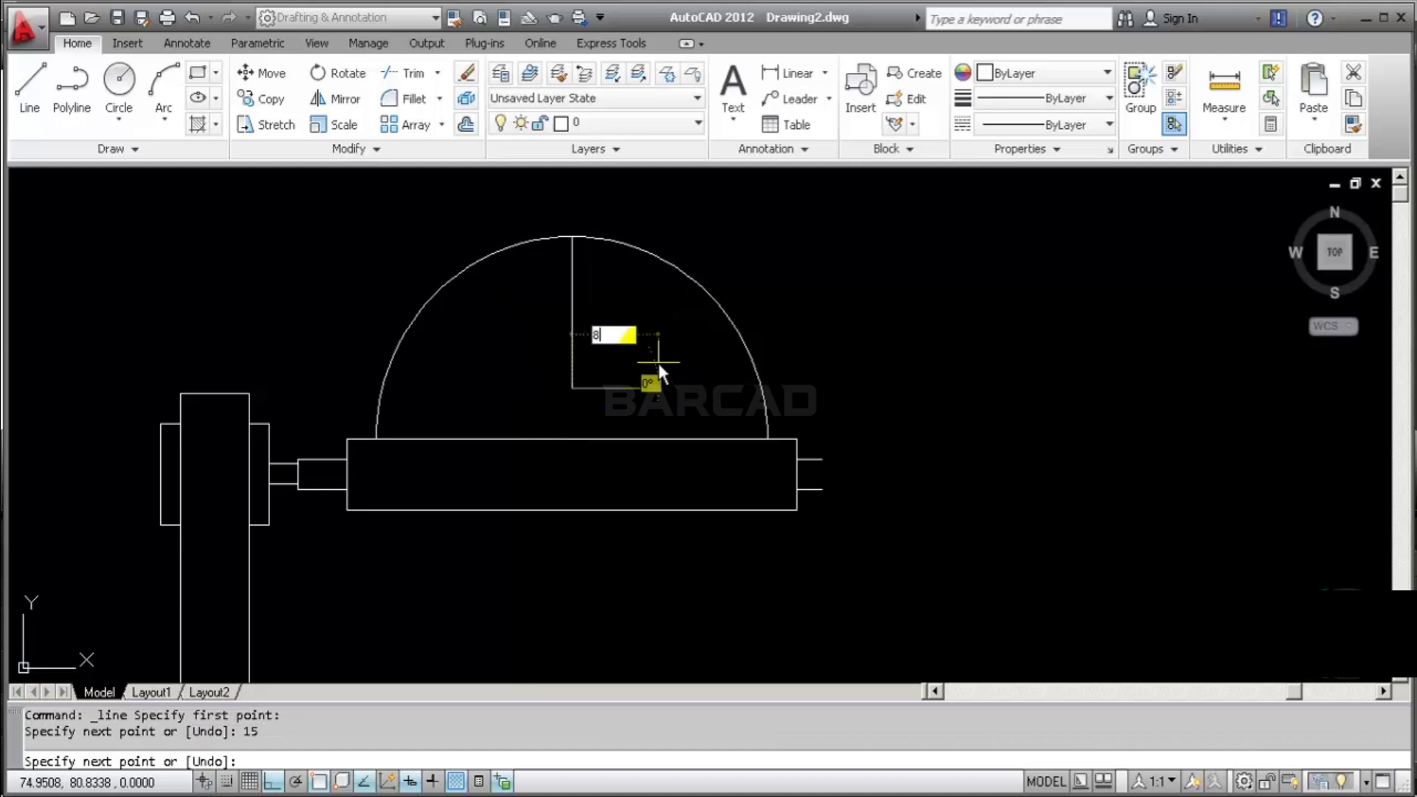
key("Return")
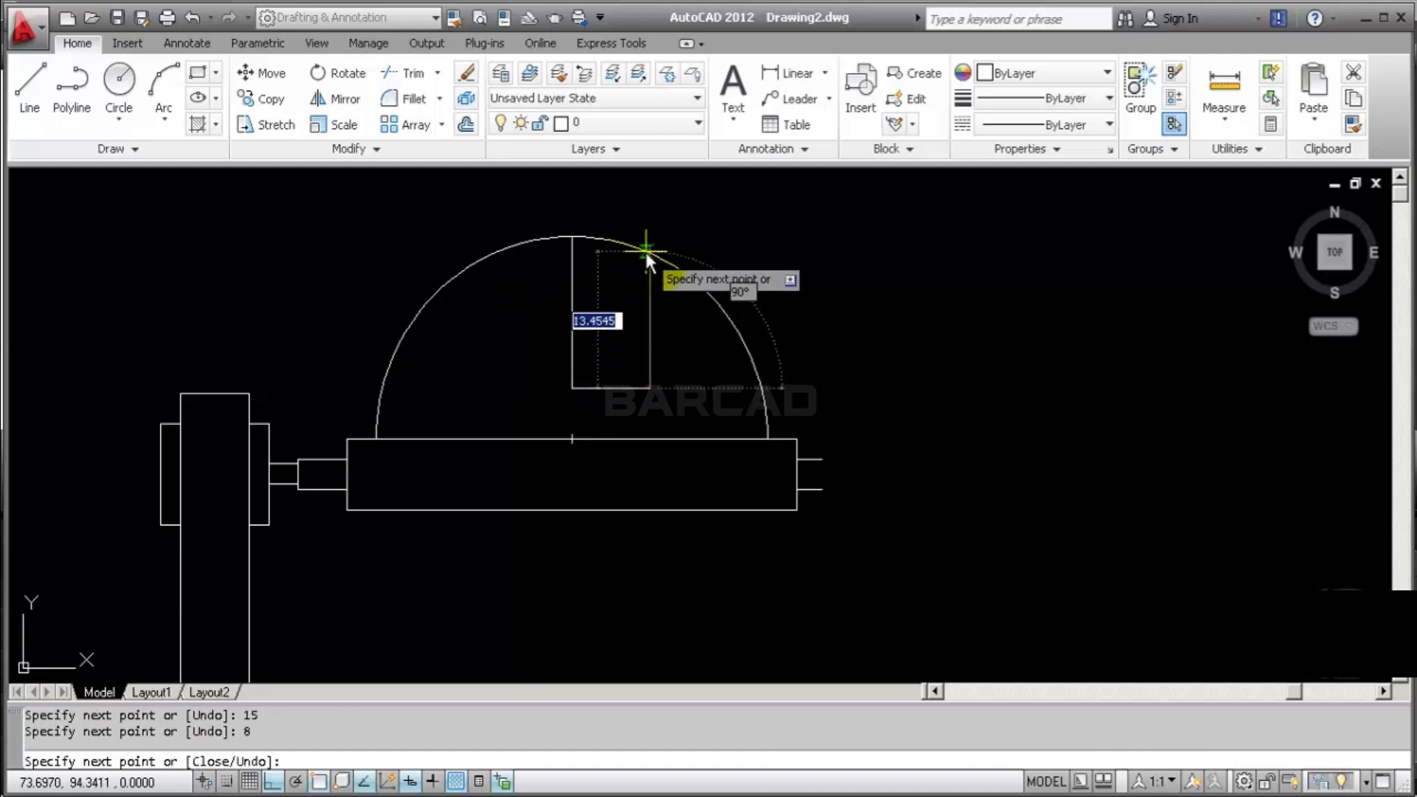
left_click(659, 214)
key("Return")
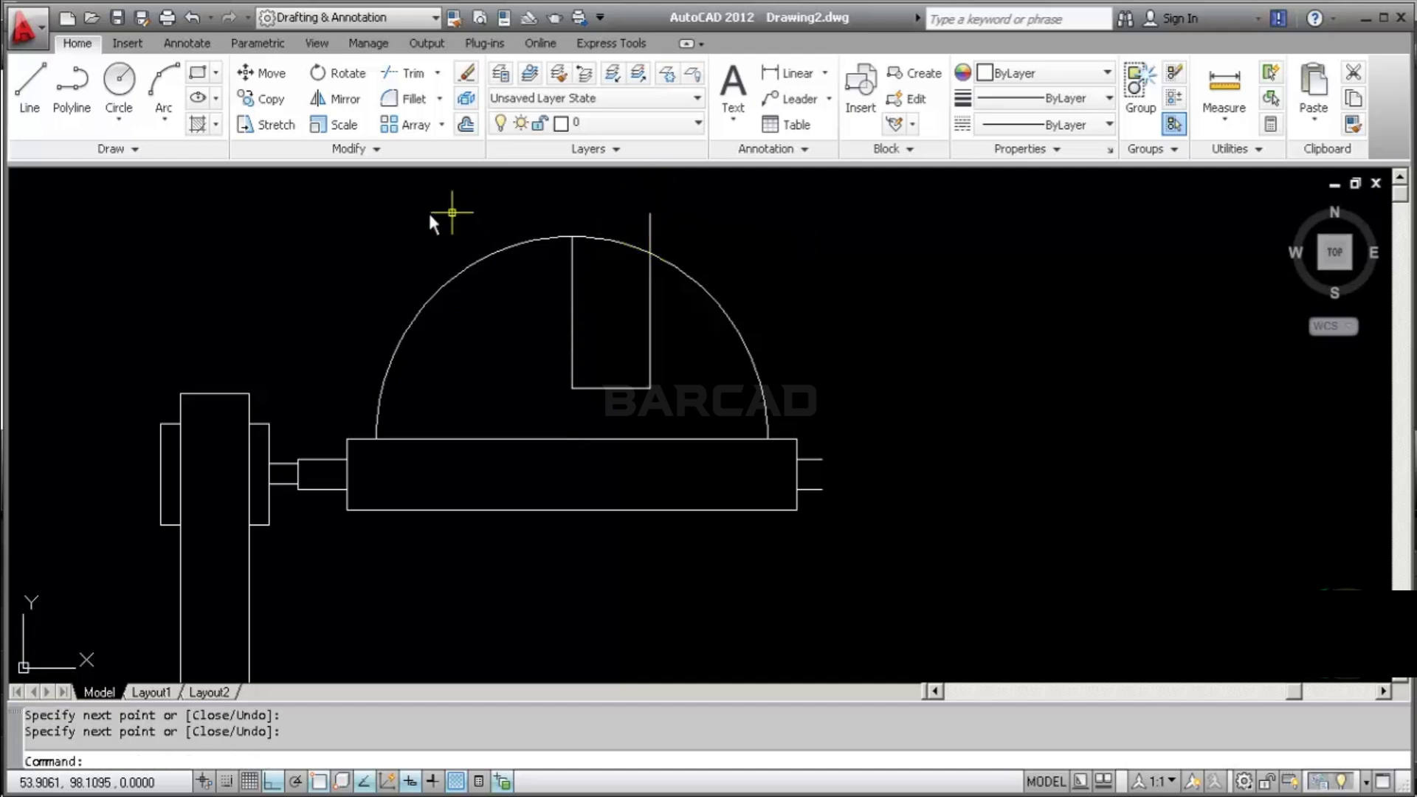
Trim the part of the right vertical line that extends above the semicircle
left_click(405, 73)
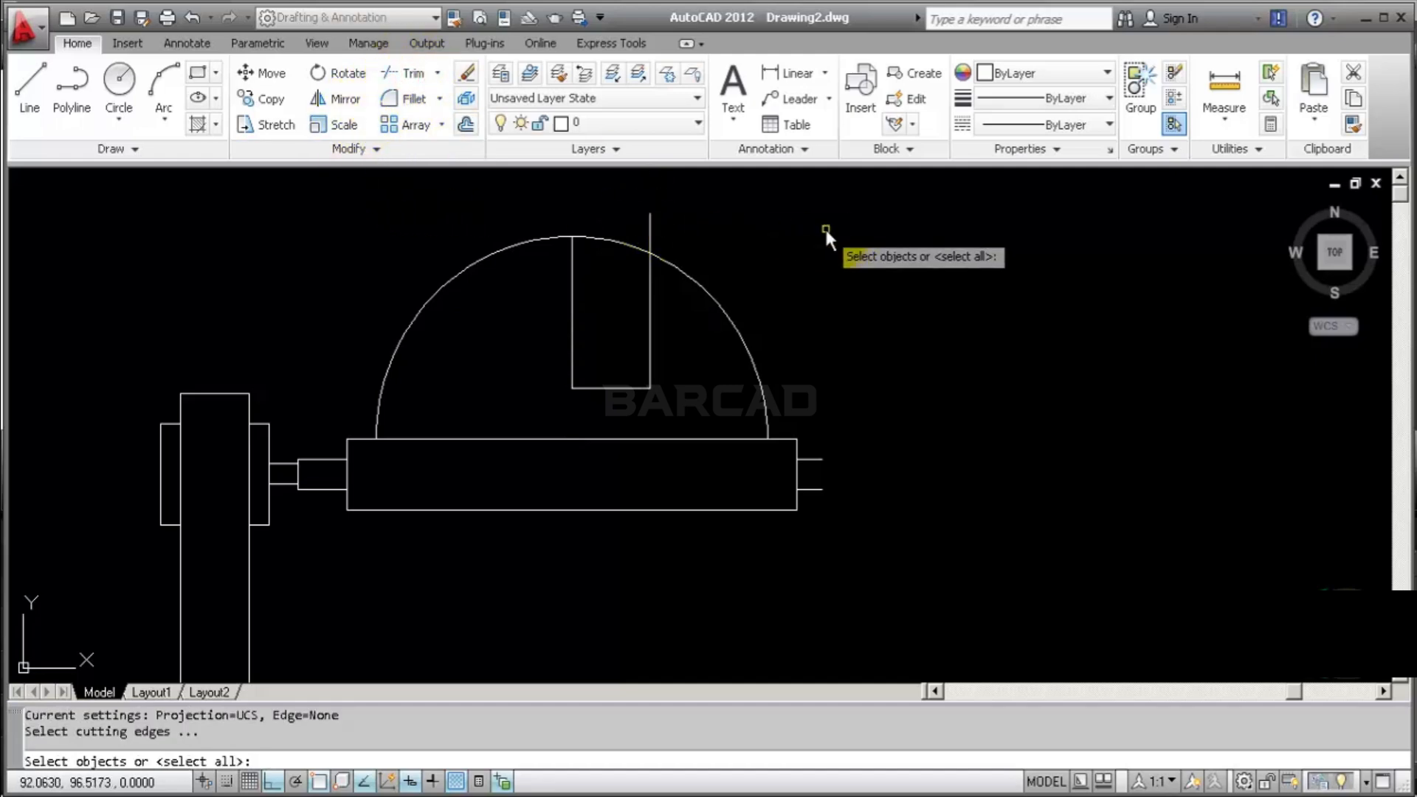
key("Return")
left_click(670, 194)
left_click(649, 233)
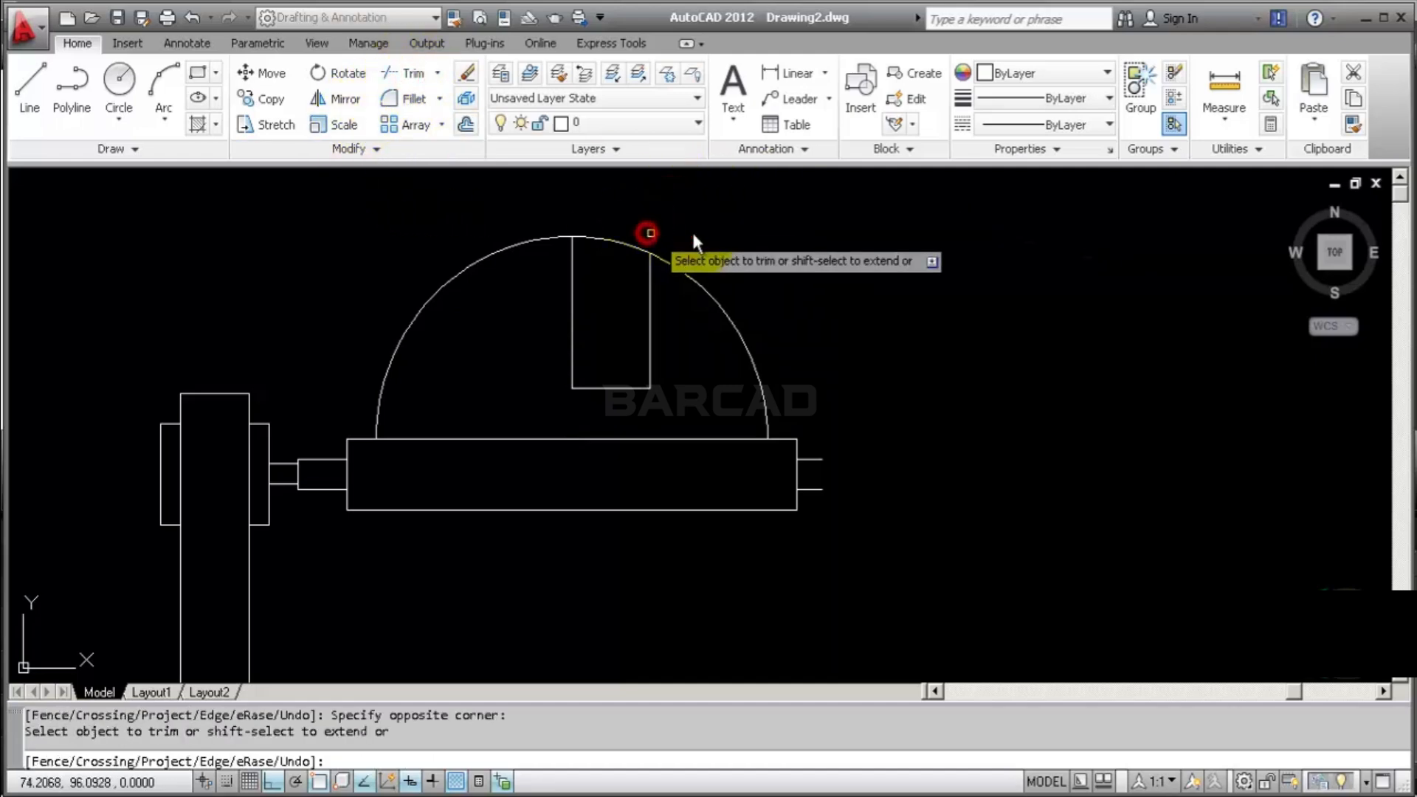
right_click(736, 253)
left_click(750, 258)
Mirror the short horizontal line and right vertical line about the semicircle's vertical centerline, keeping the originals
left_click(671, 356)
left_click(635, 409)
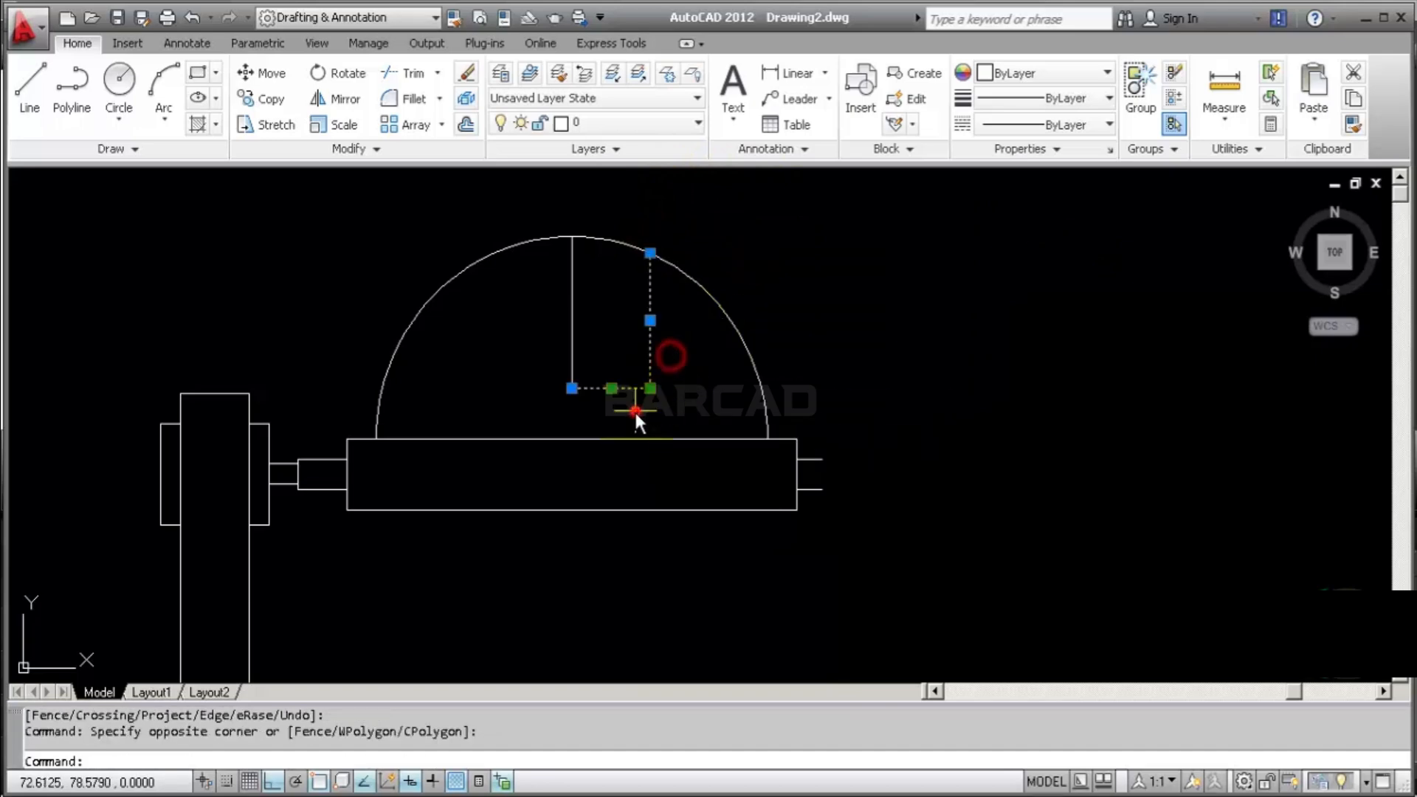
left_click(335, 99)
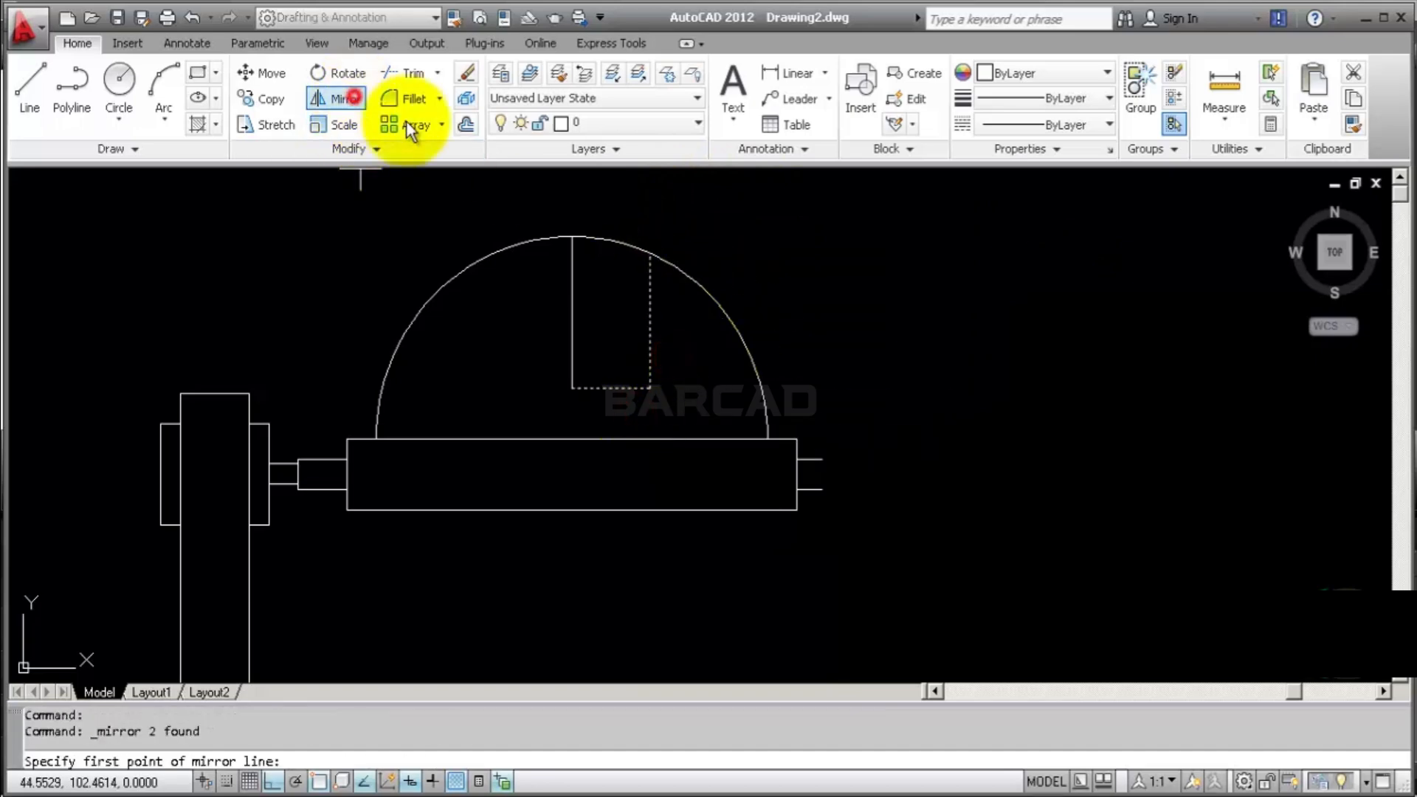
left_click(573, 236)
left_click(573, 196)
key("Return")
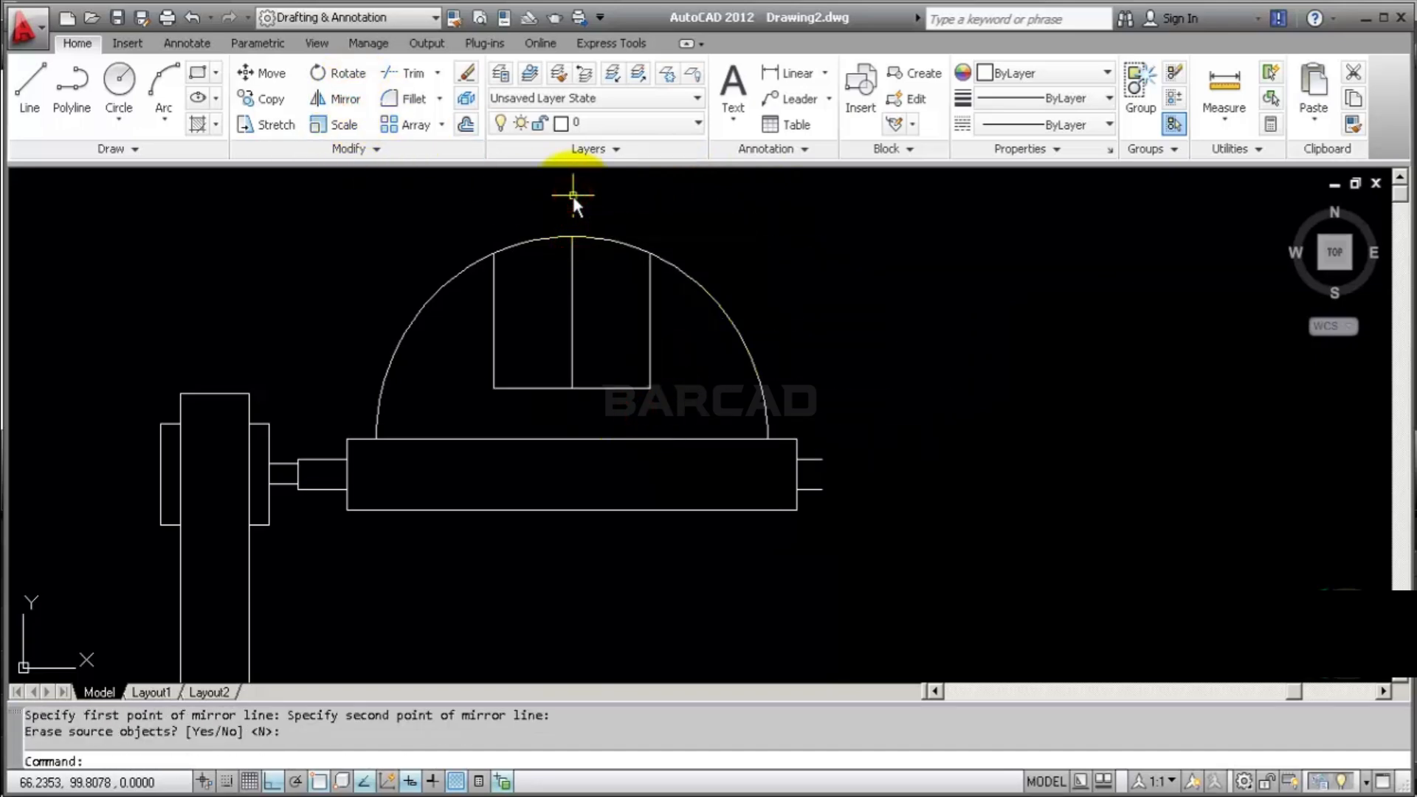
Delete the vertical center line inside the semicircle
left_click(614, 303)
left_click(542, 332)
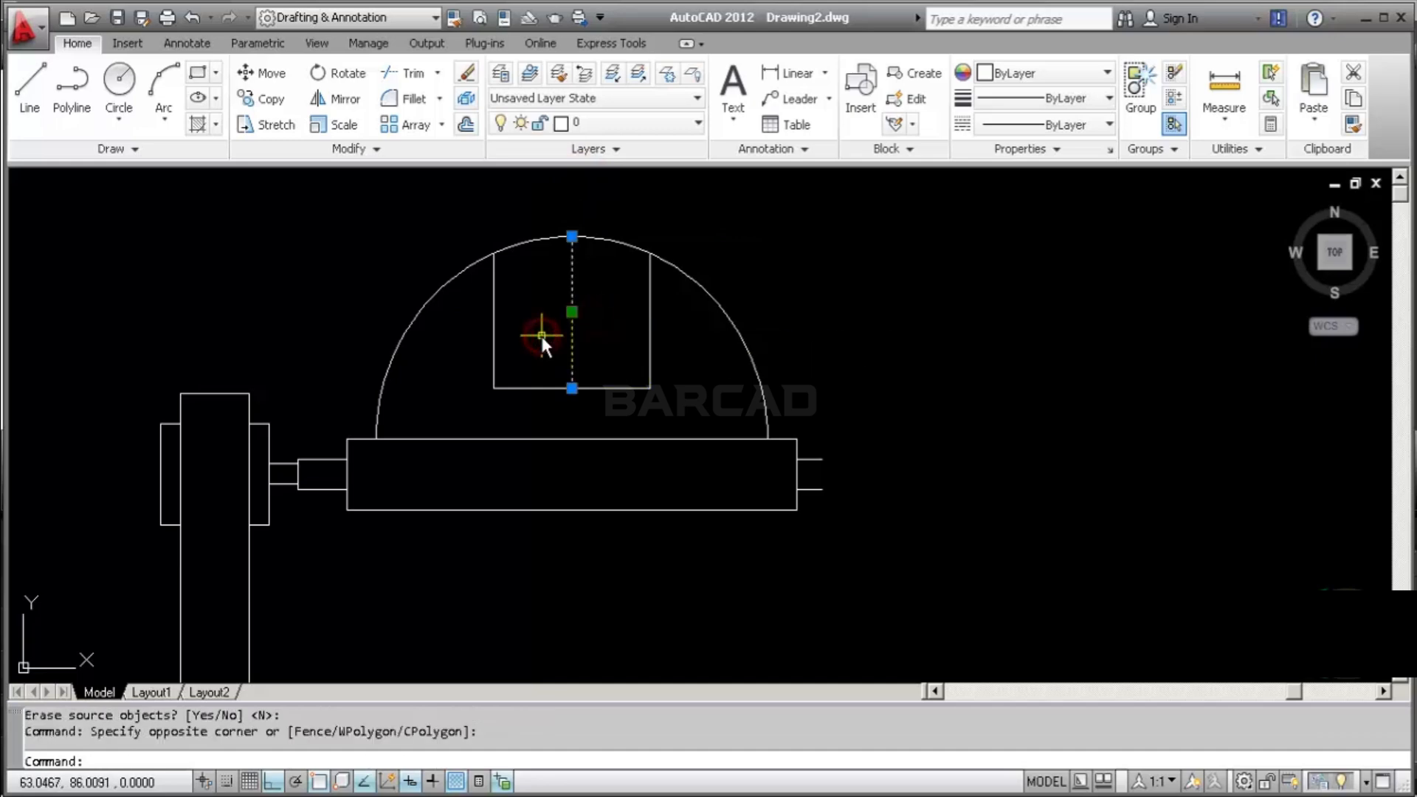
key("Delete")
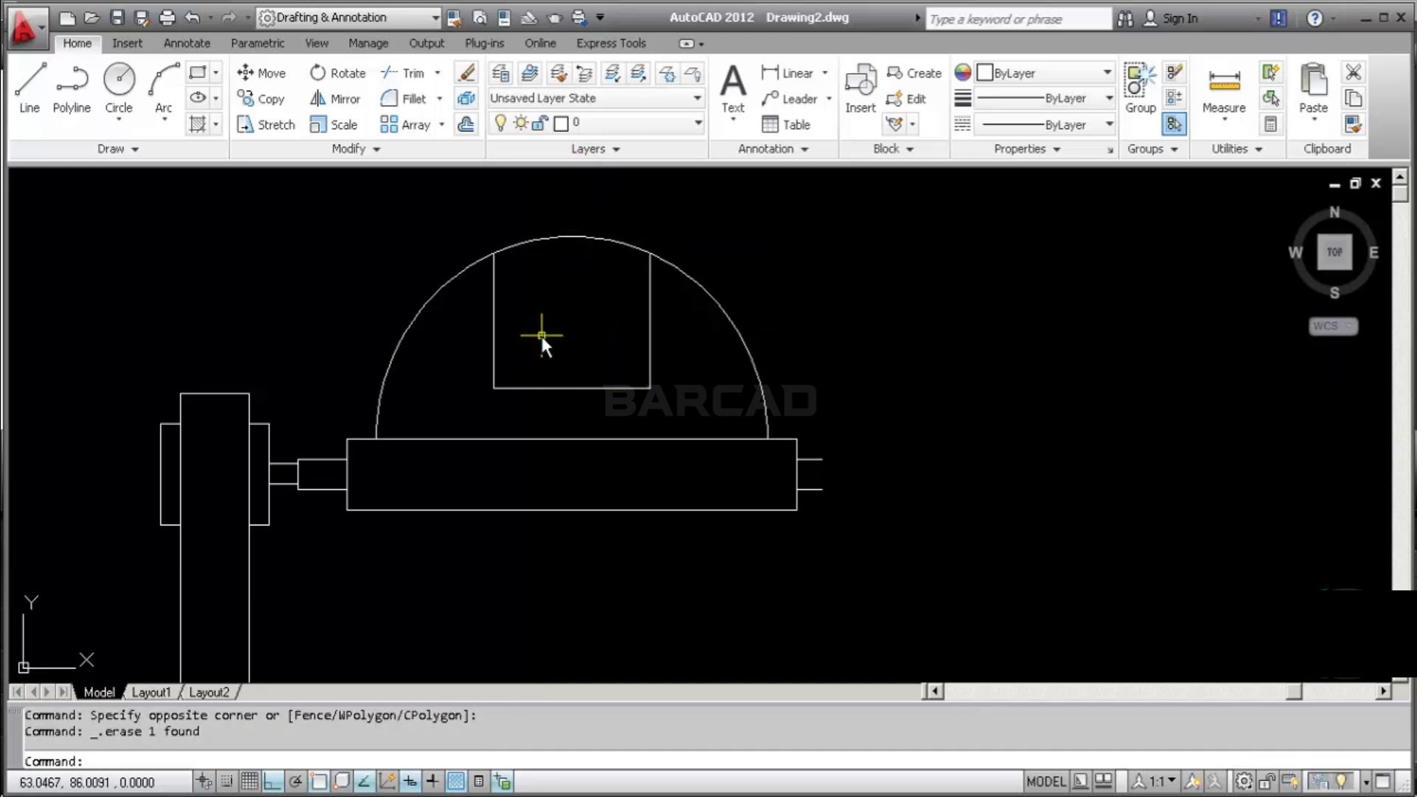
scroll(543, 336, "down", 5)
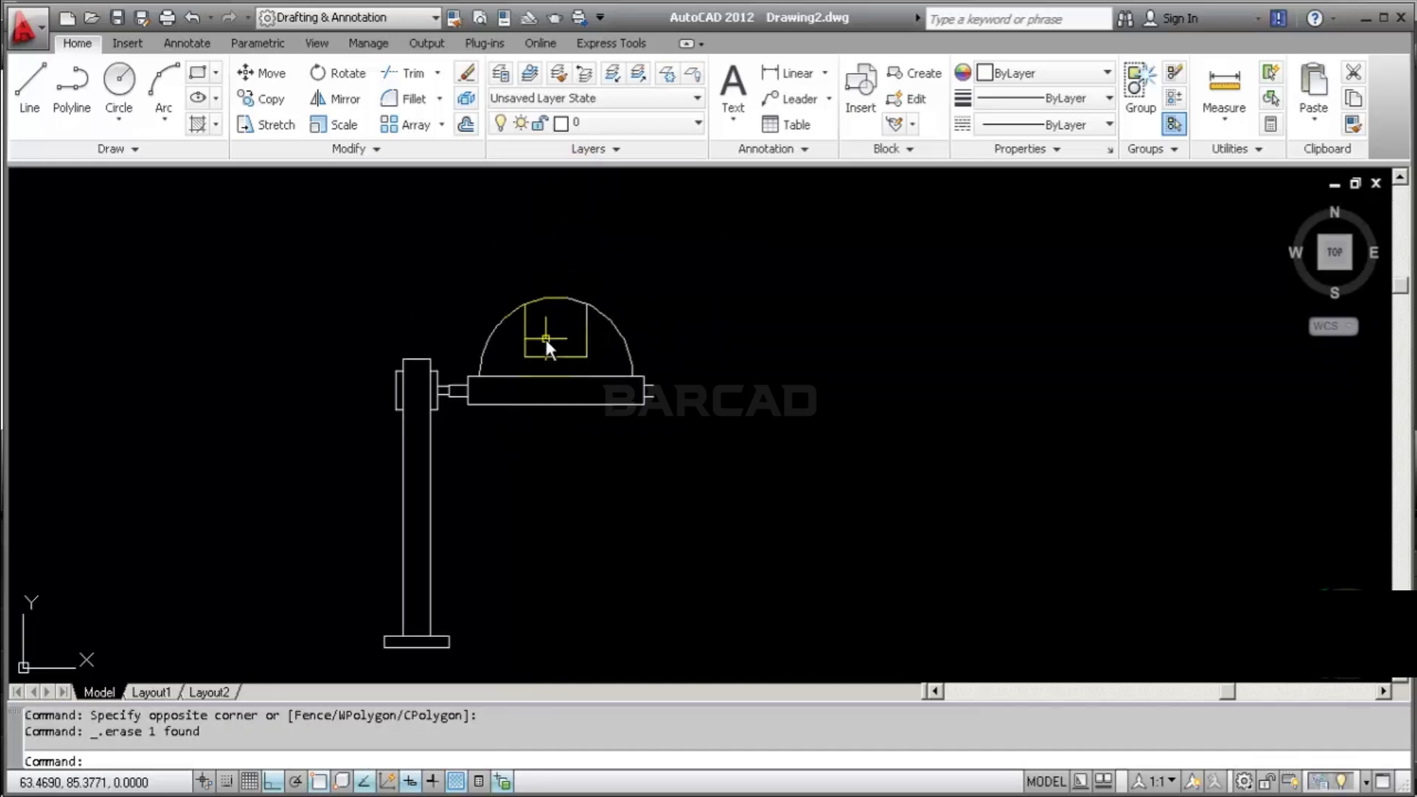
Draw a vertical line from the semicircle's left end down to the bottom edge of the horizontal arm
scroll(545, 434, "up", 3)
middle_click_drag(545, 434, 580, 419)
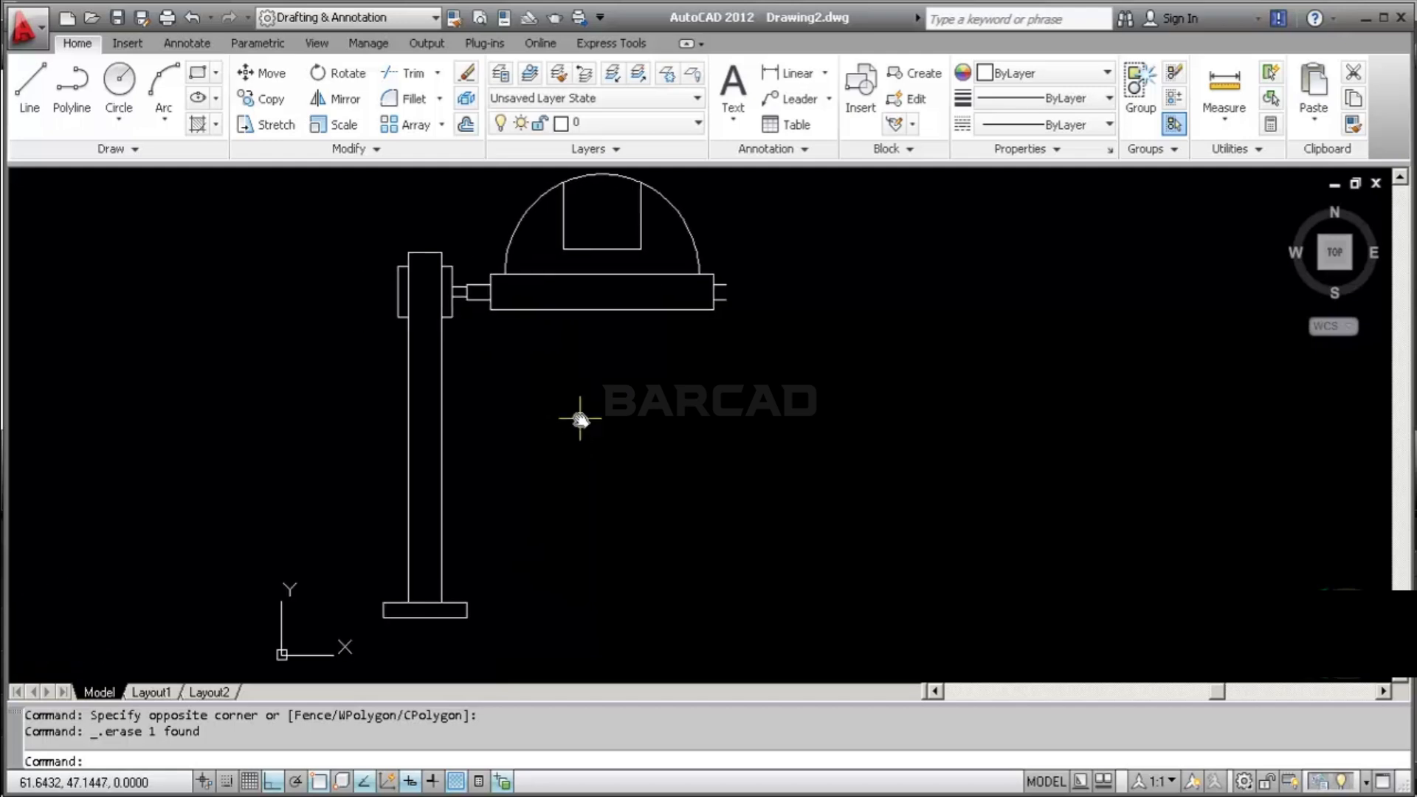
scroll(510, 295, "up", 3)
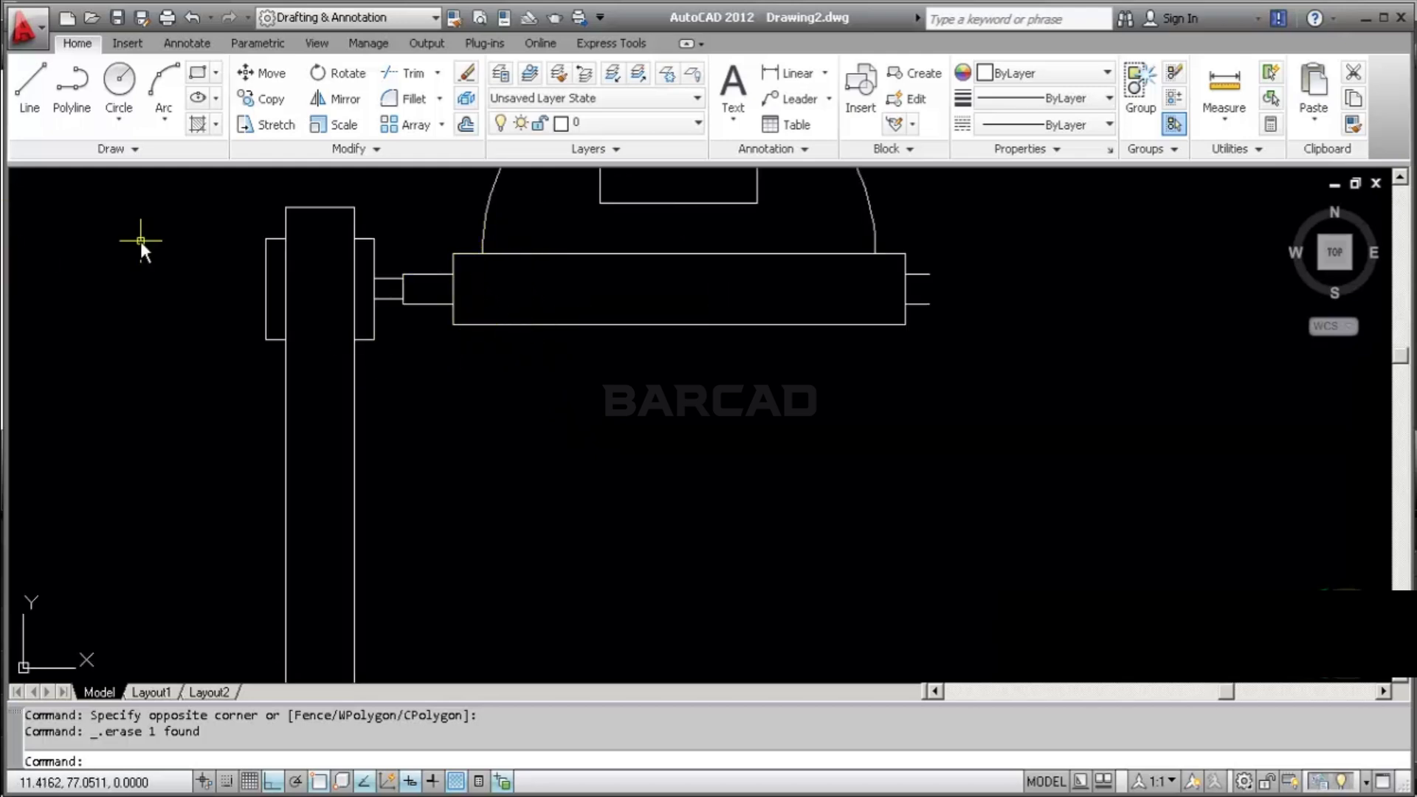
left_click(40, 88)
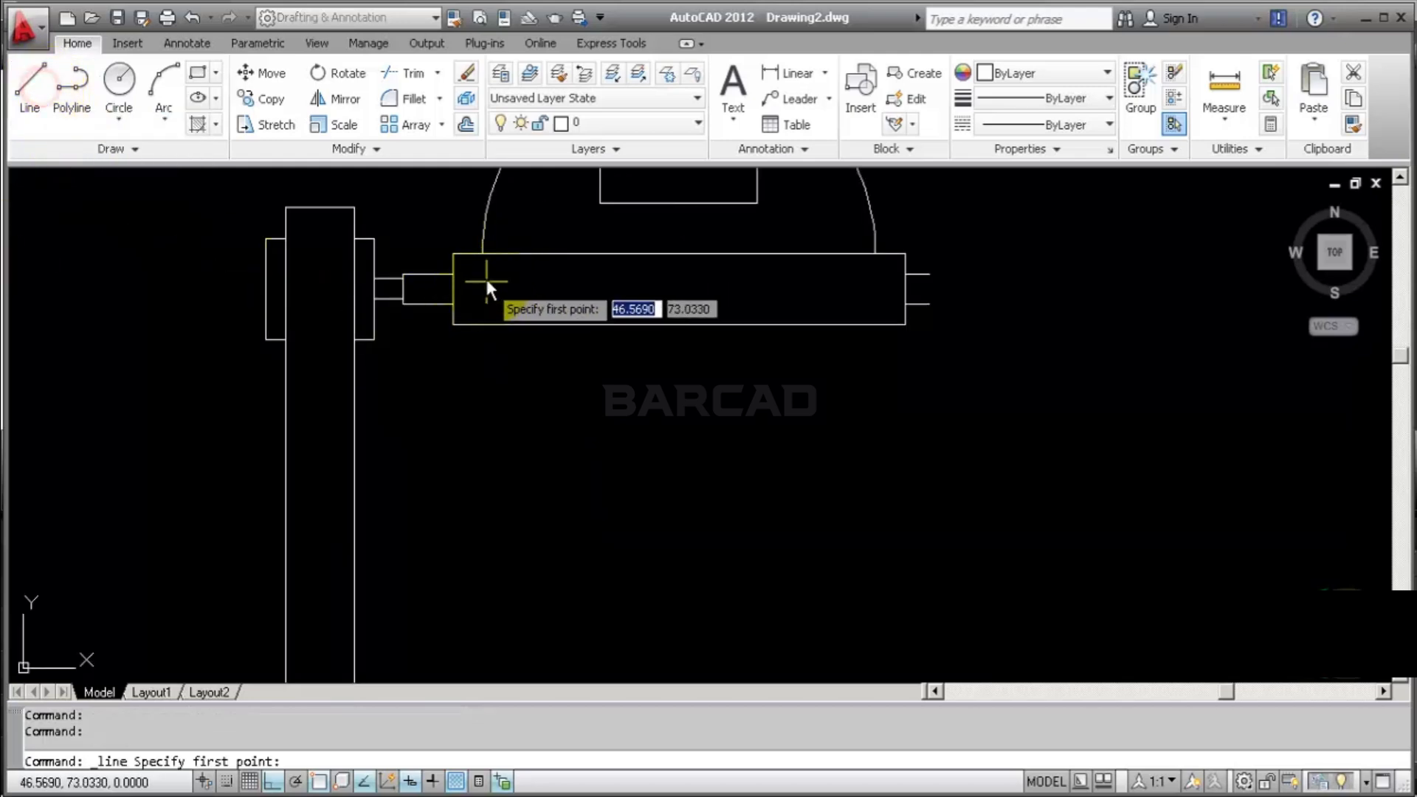
left_click(480, 255)
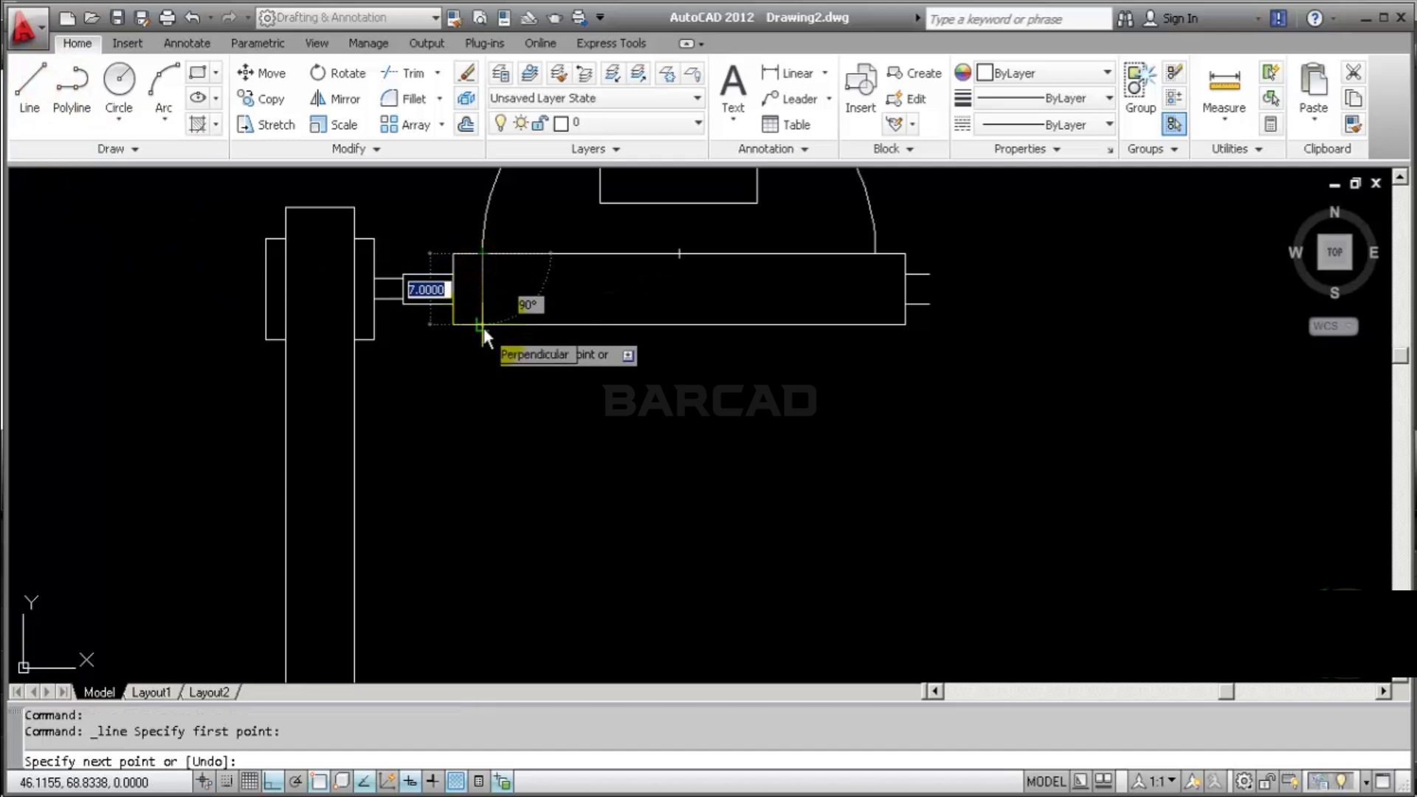
key("Escape")
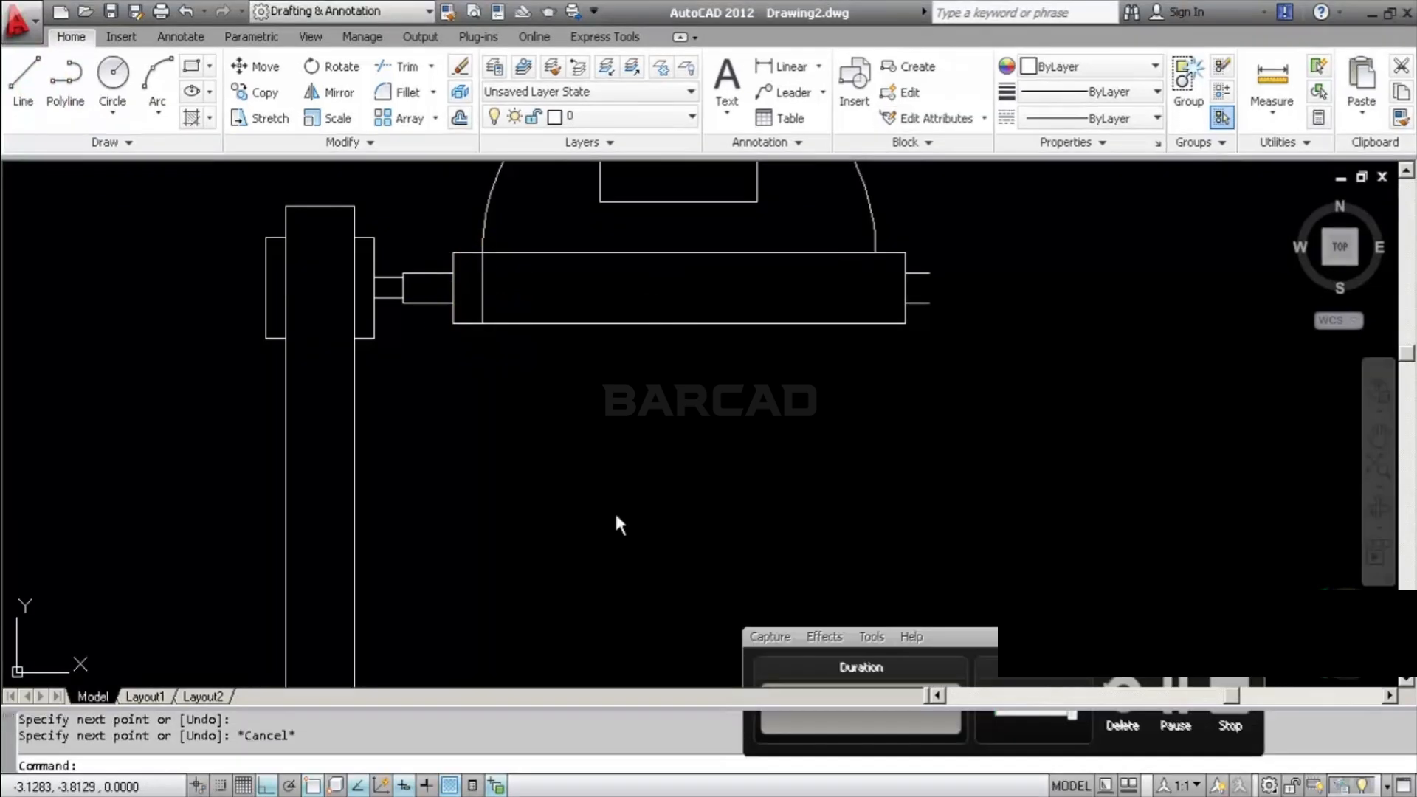
Draw connected lines from the short vertical line's lower end, 50 down, 40 to the right, and vertically up to the arm's bottom edge
left_click(23, 83)
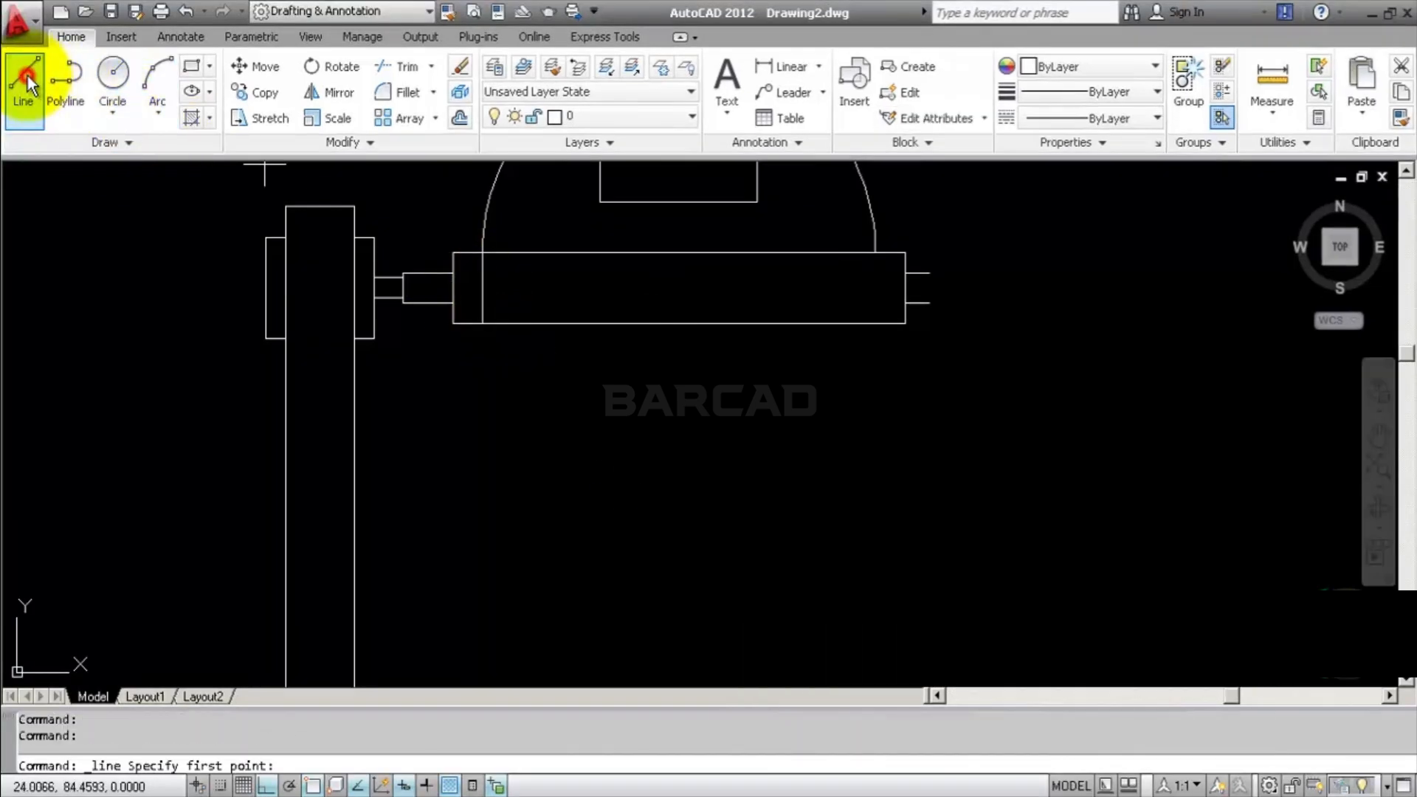
left_click(481, 324)
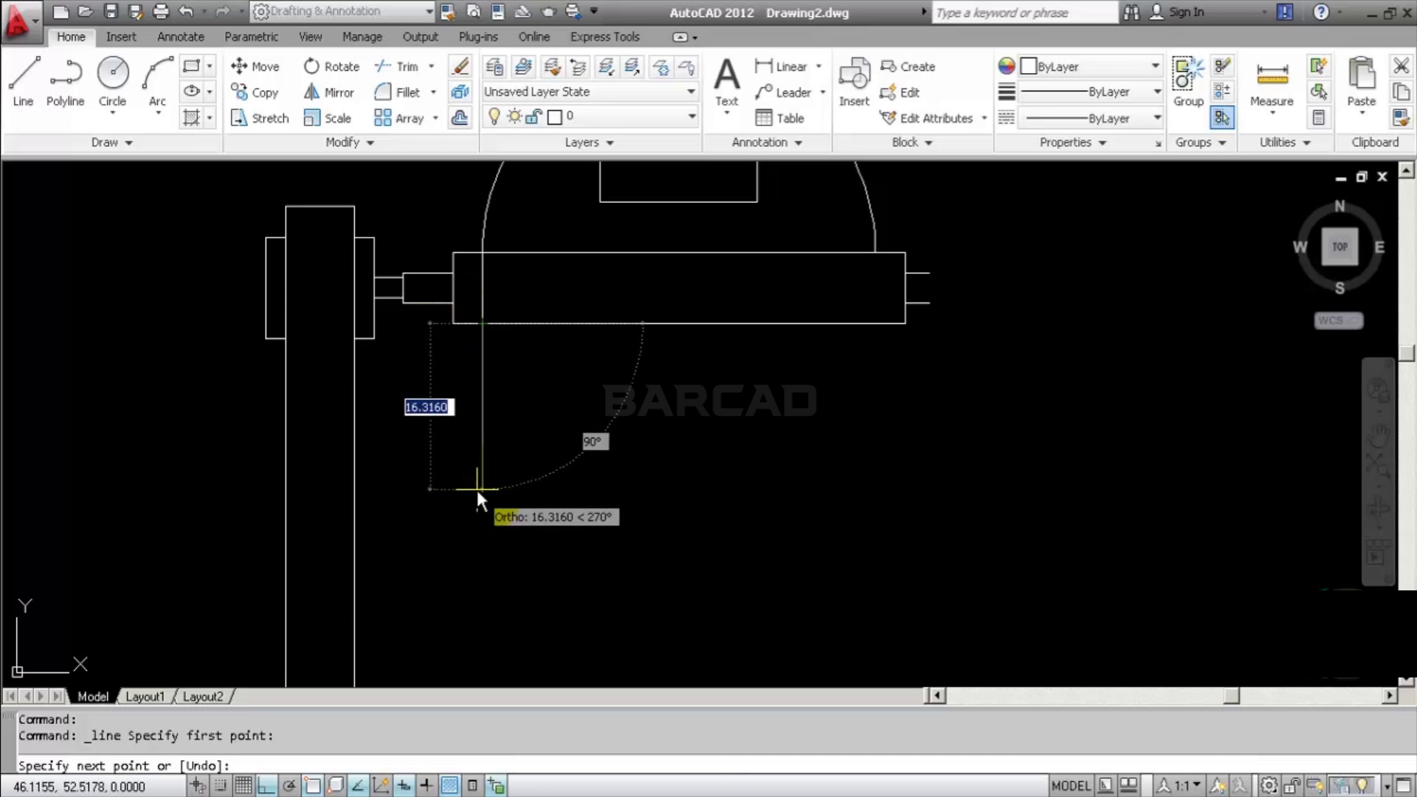
type("50")
key("Return")
scroll(476, 490, "down", 5)
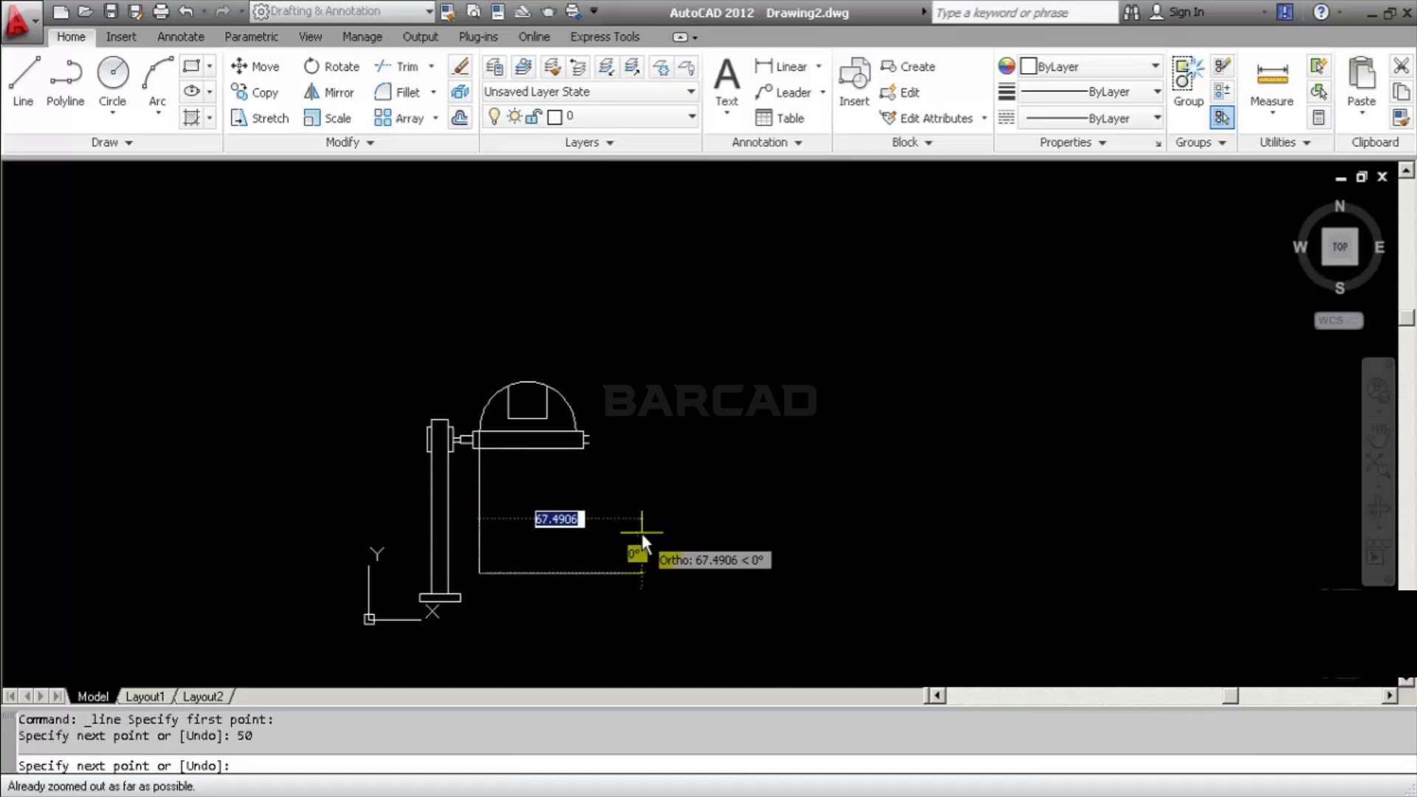
type("40")
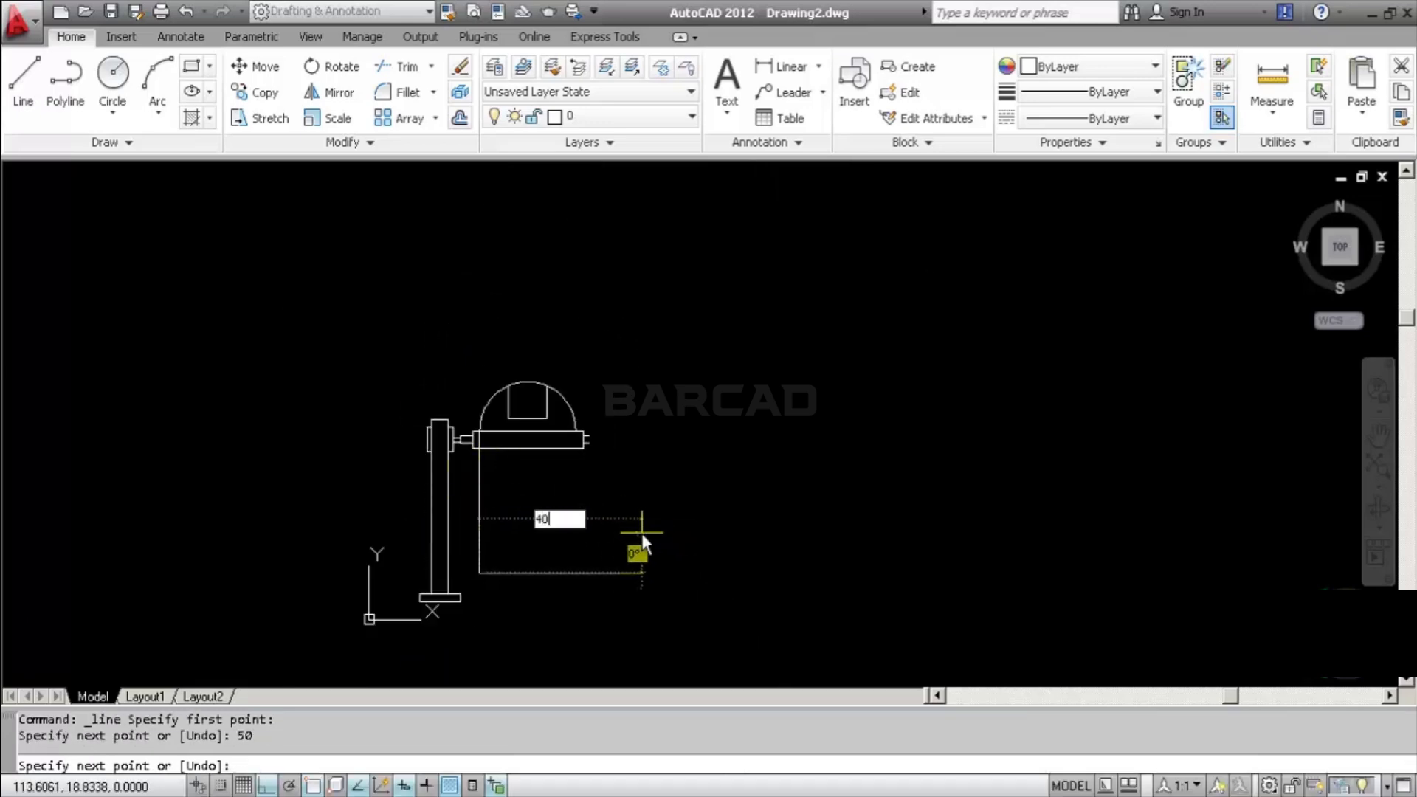
key("Return")
scroll(553, 476, "up", 3)
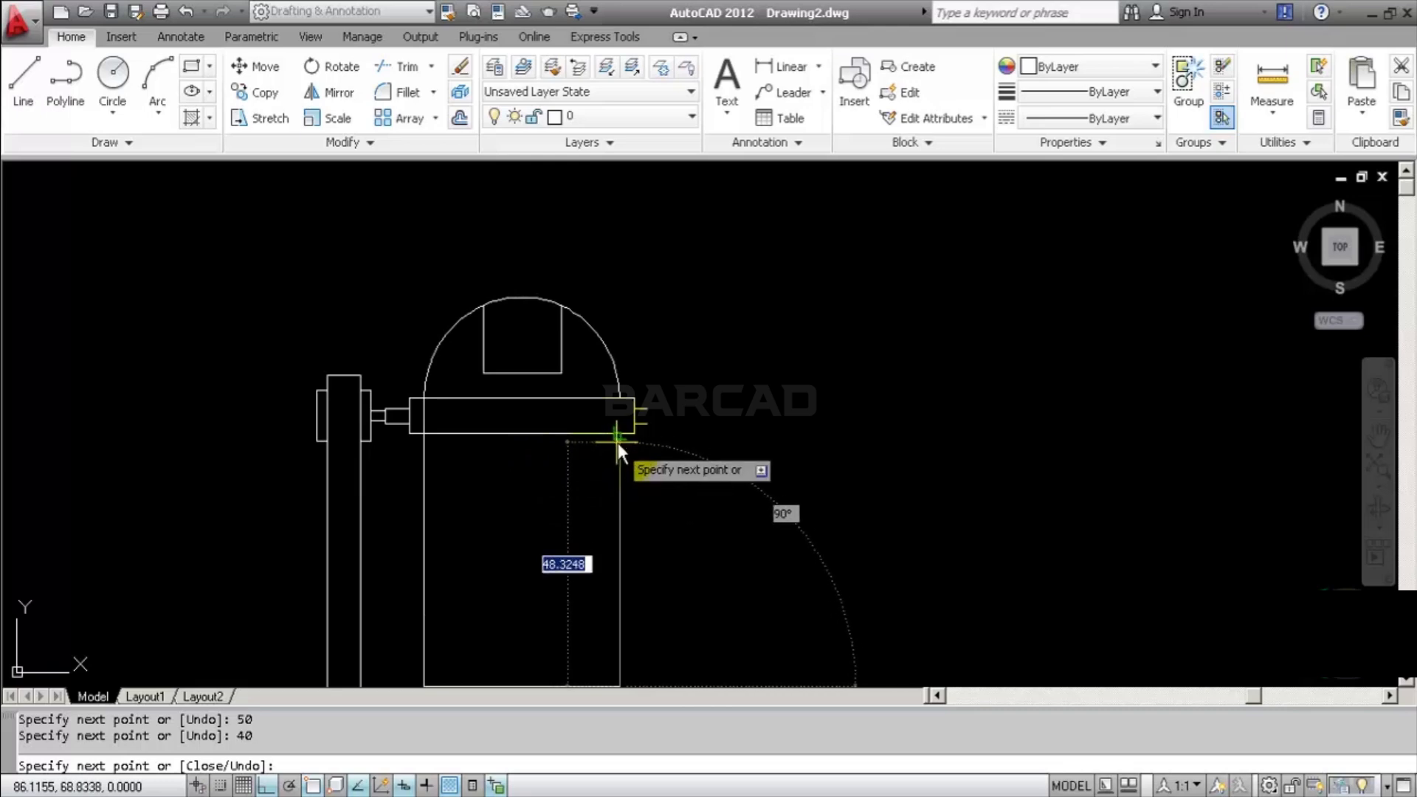
left_click(618, 440)
key("Return")
scroll(734, 339, "down", 4)
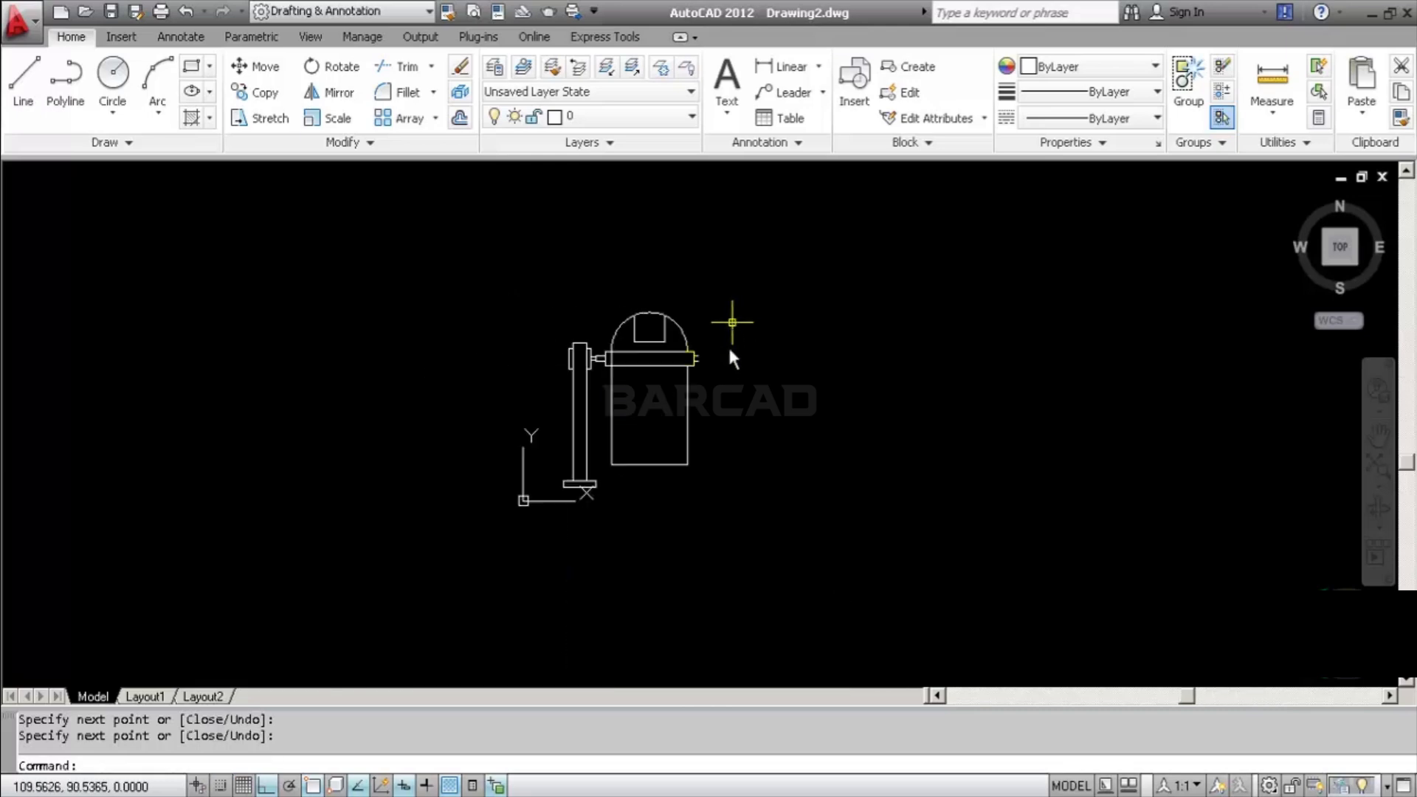
Mirror the post, arm, dome and container about the vertical line through the arm's open right ends, keeping the originals
scroll(694, 369, "up", 3)
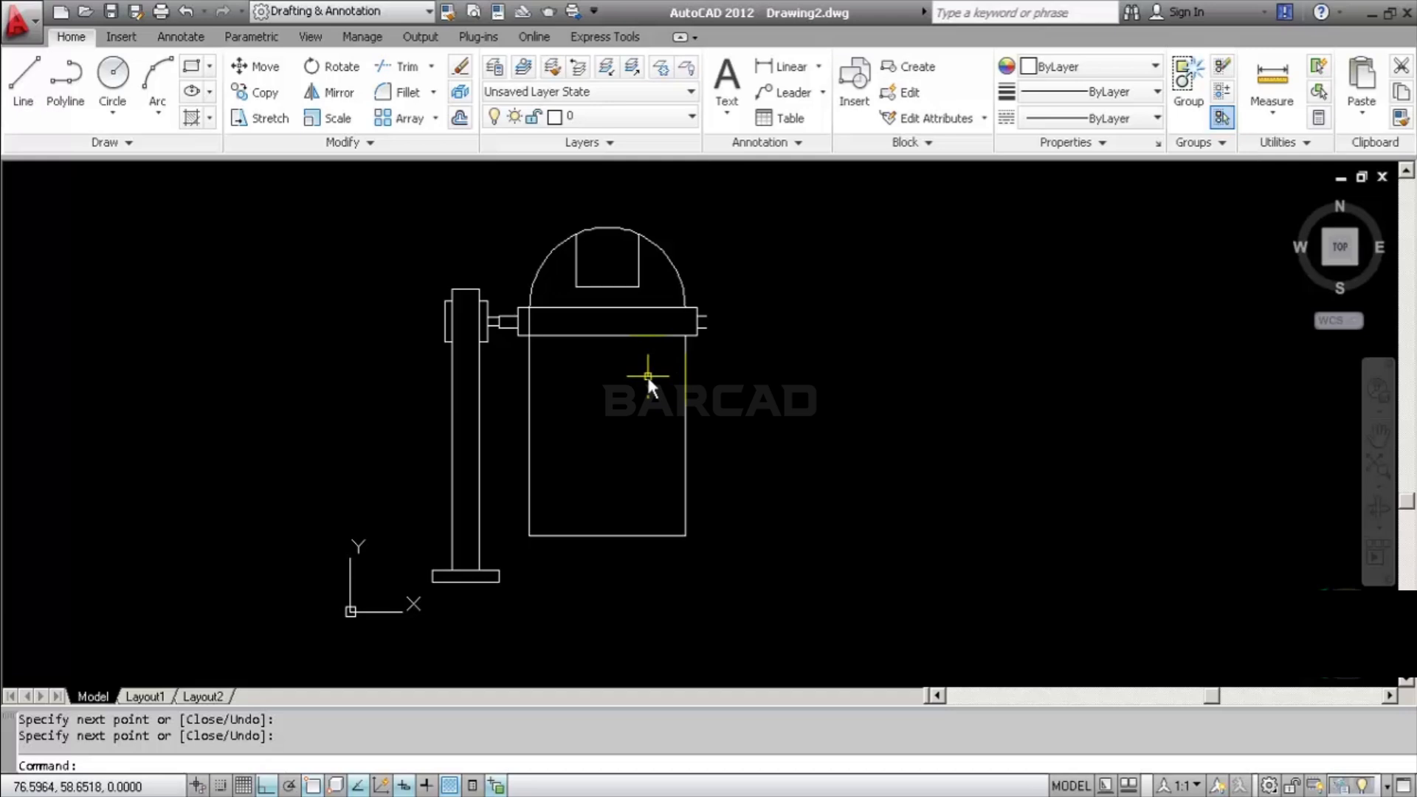
left_click(387, 193)
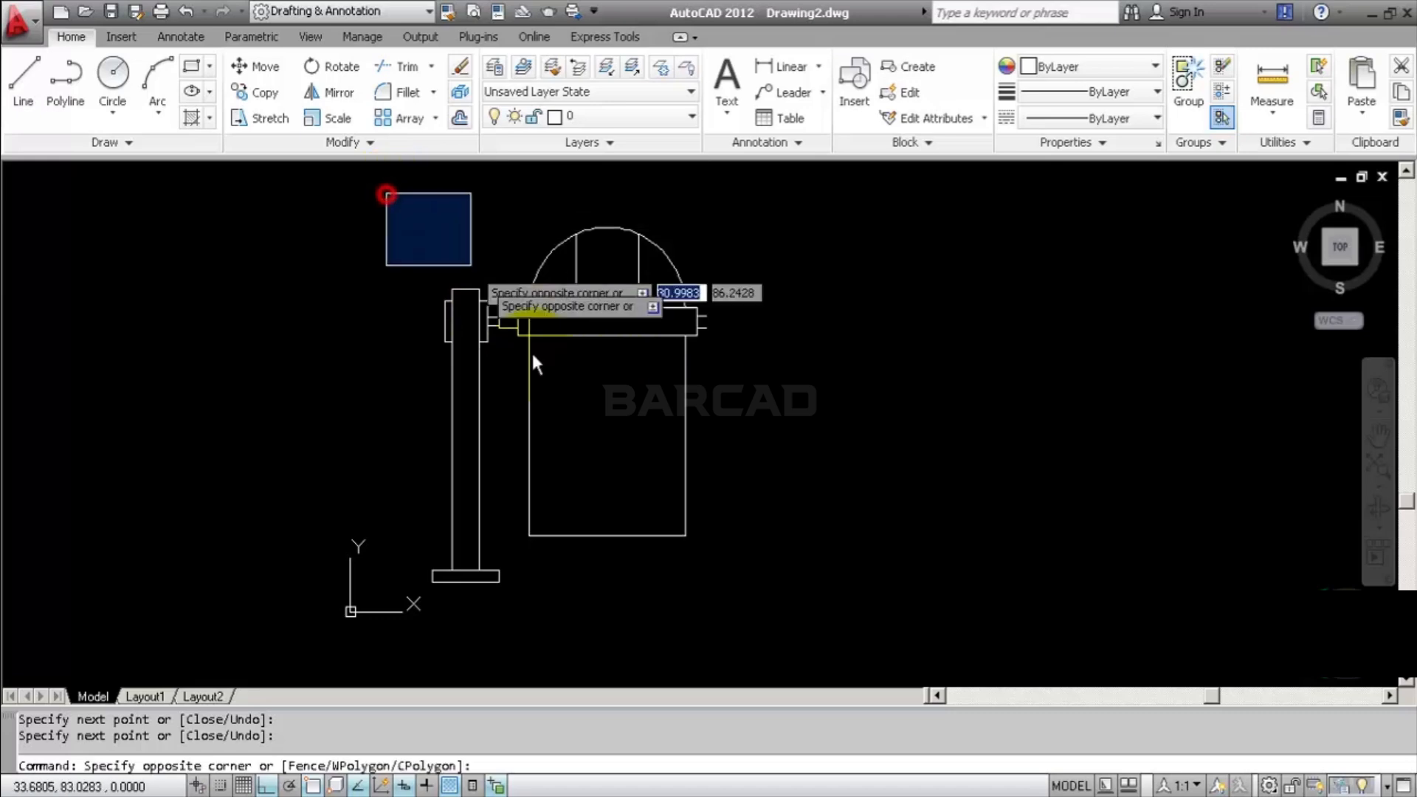
left_click(701, 614)
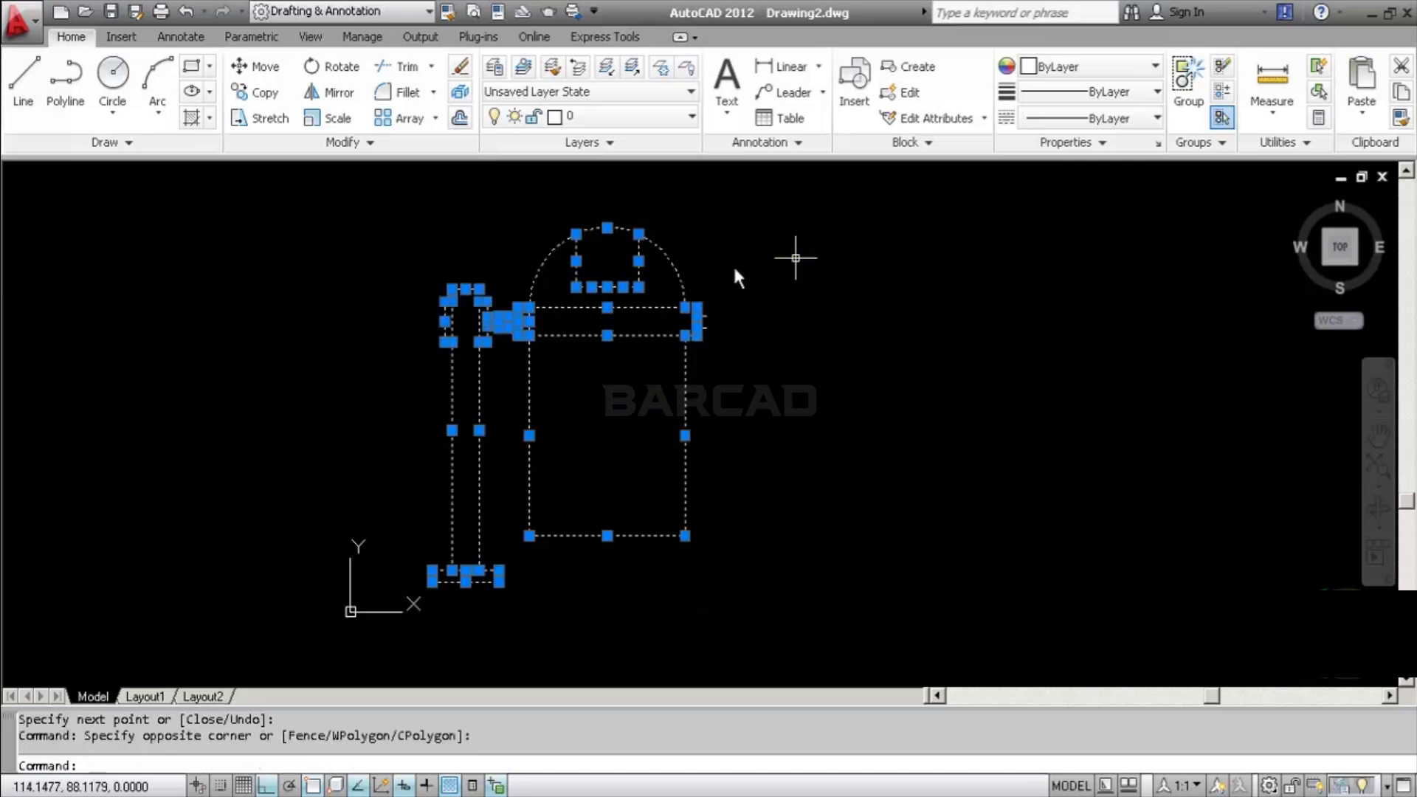
left_click(336, 105)
scroll(751, 294, "up", 5)
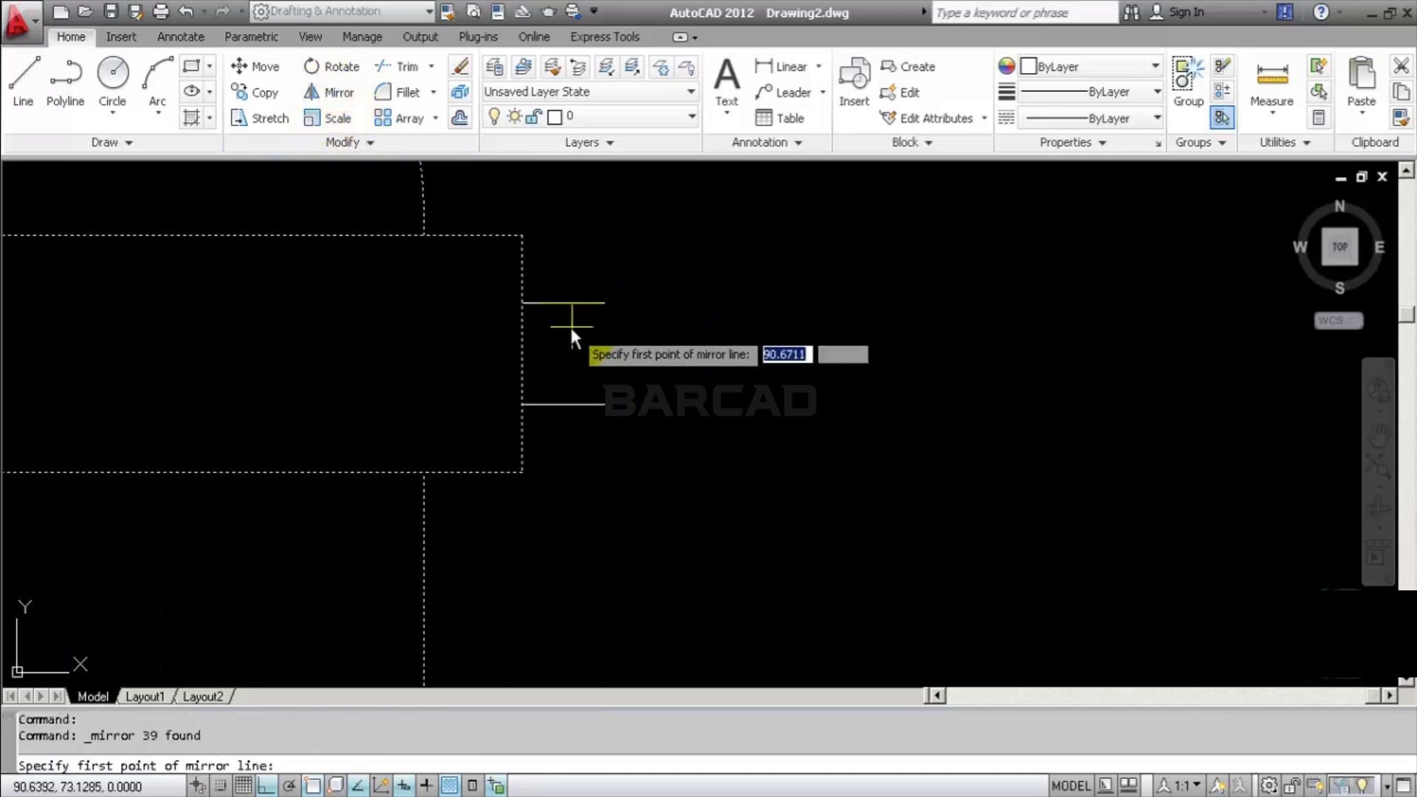
left_click(604, 303)
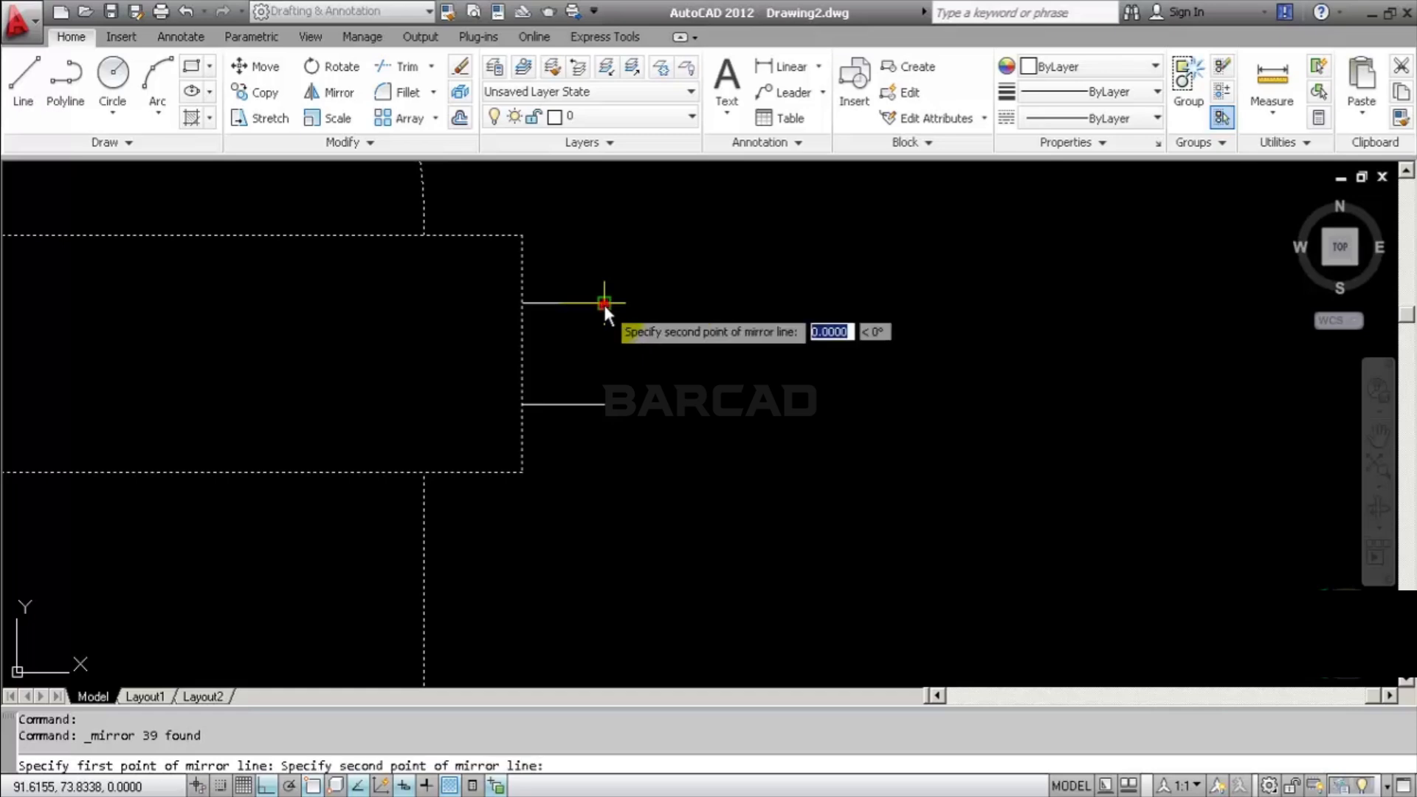
left_click(605, 402)
key("Return")
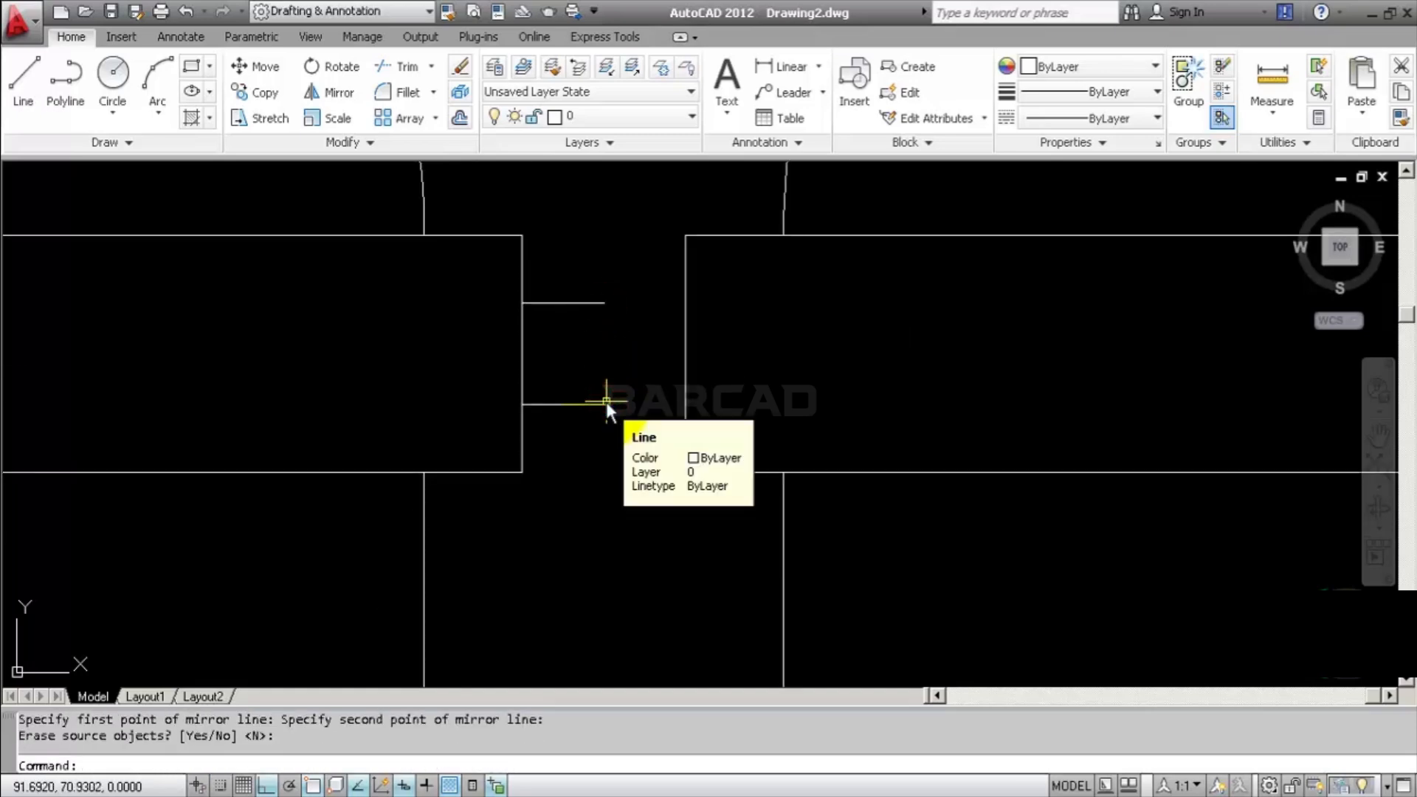
Extend the two short horizontal lines at the arm's open end to the near edge of the mirrored arm
left_click(432, 67)
left_click(428, 142)
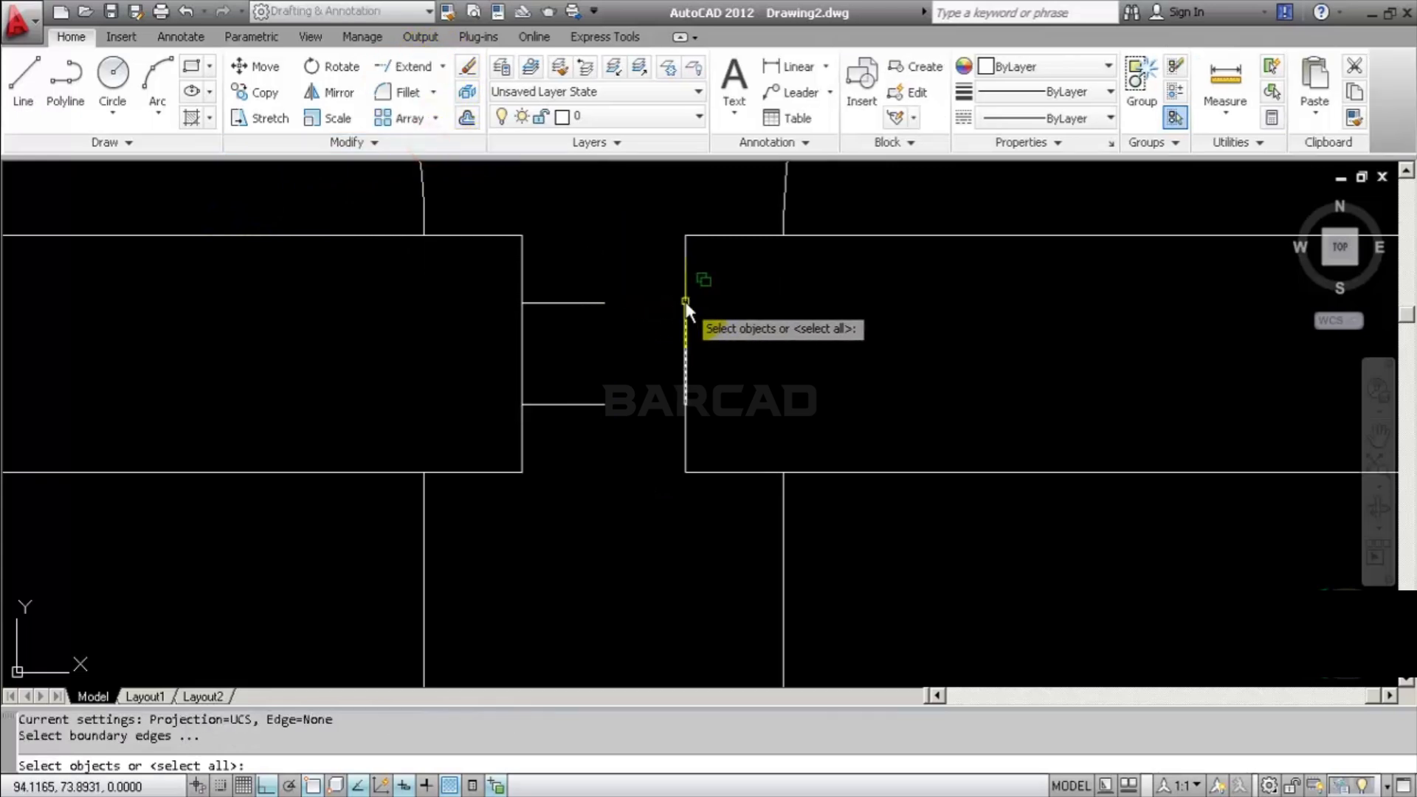
left_click(686, 295)
right_click(663, 258)
right_click(662, 257)
left_click(635, 268)
left_click(583, 419)
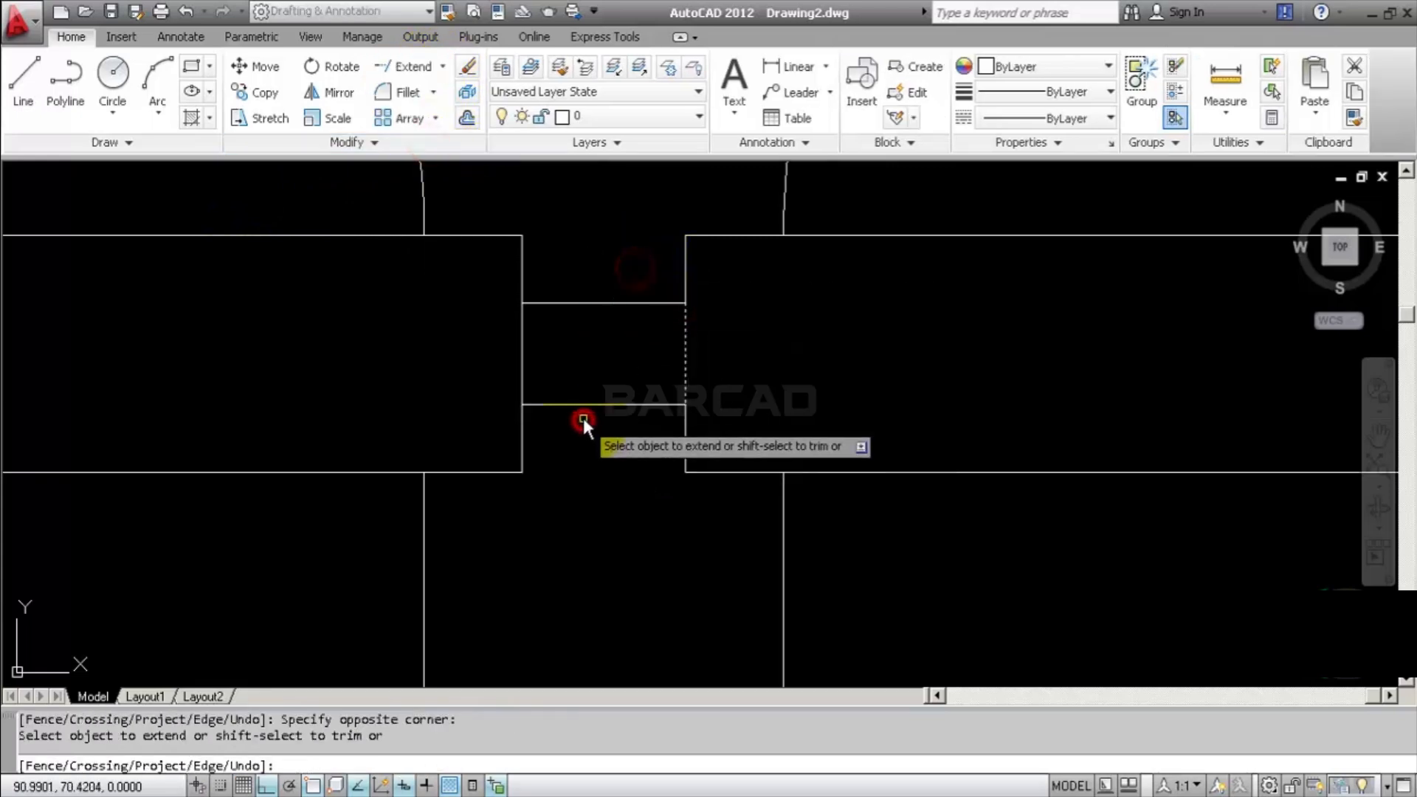
right_click(612, 254)
left_click(620, 266)
scroll(622, 264, "down", 5)
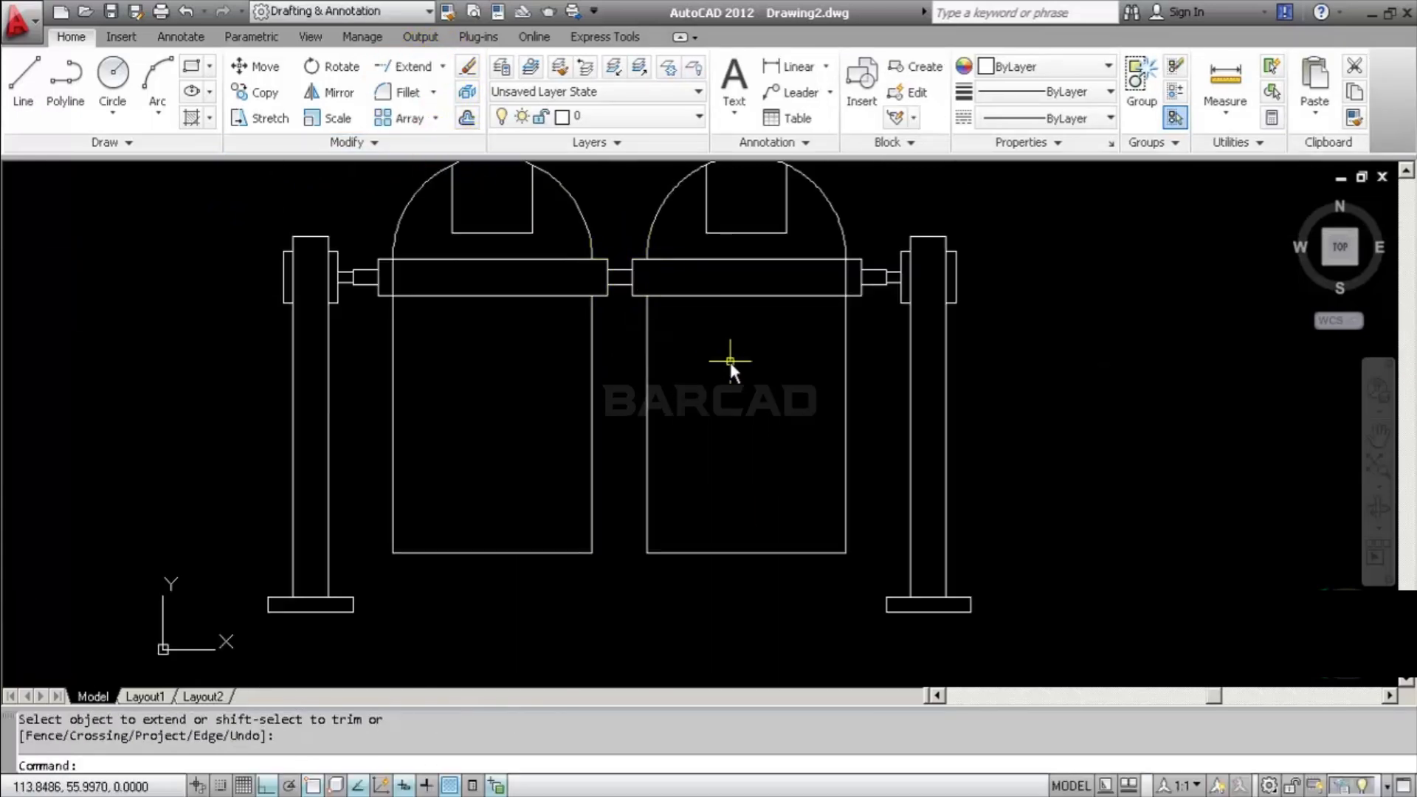
Draw a circle of diameter 46 below the right container, vertically aligned with the centre of its dome
scroll(651, 321, "up", 2)
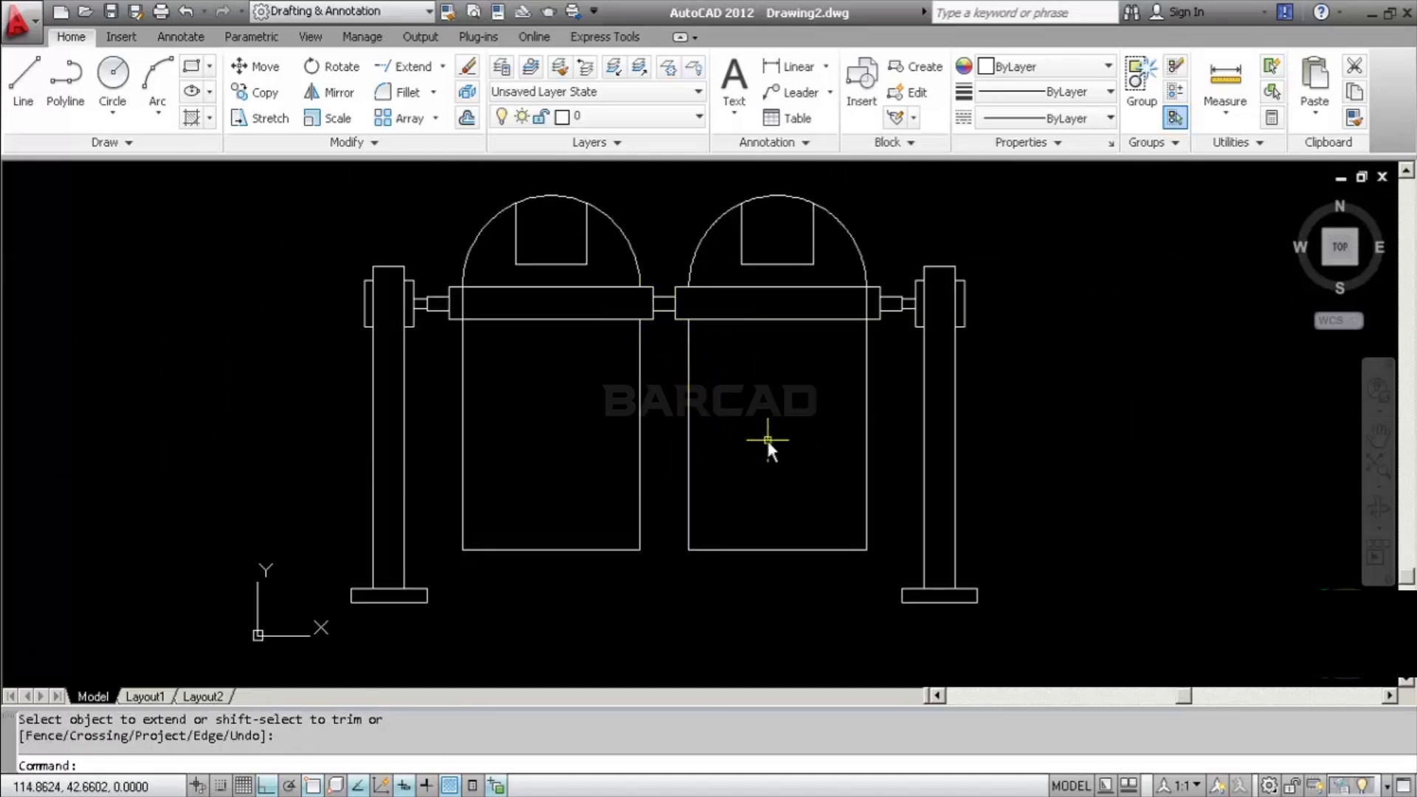
mouse_move(768, 441)
middle_mouse_down()
mouse_move(765, 300)
mouse_move(788, 431)
middle_mouse_up()
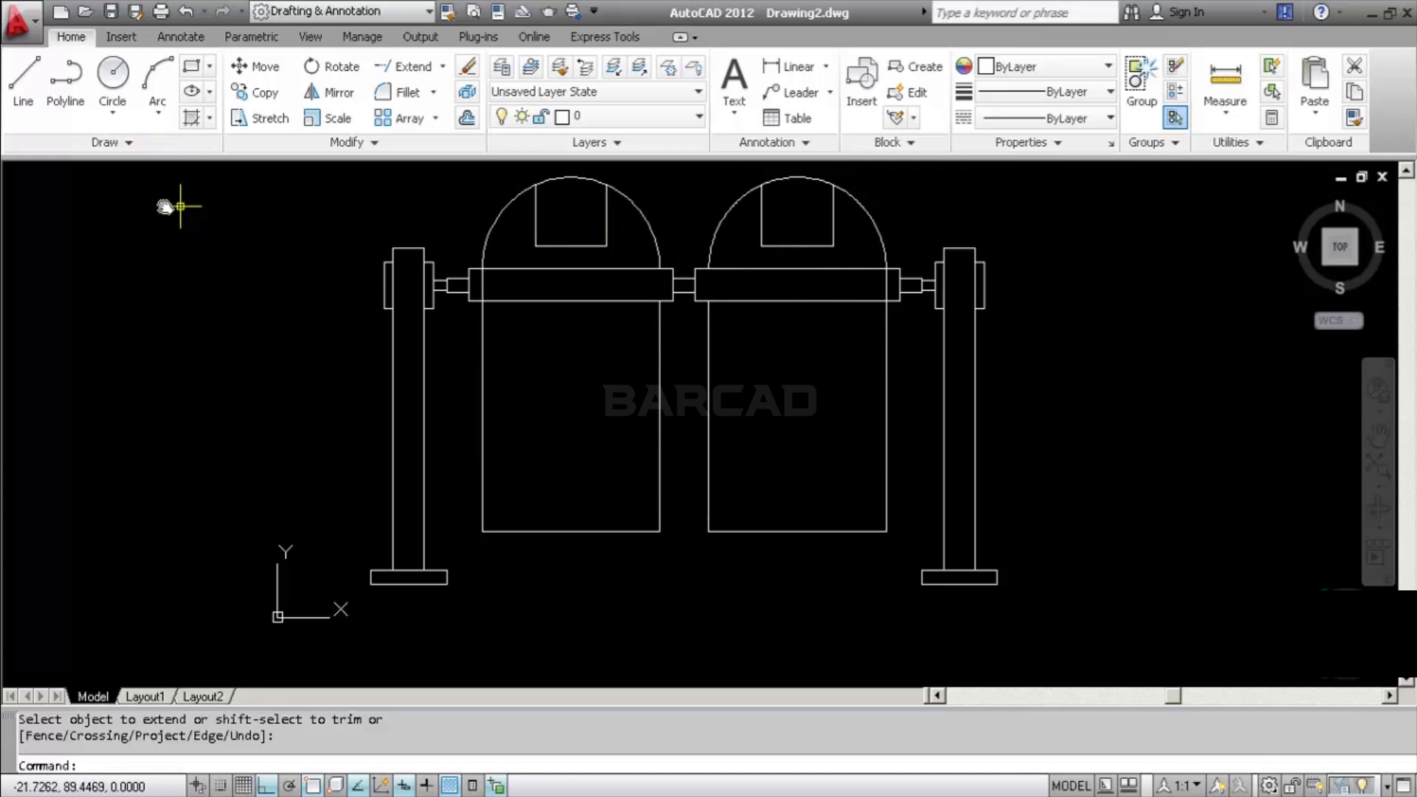
left_click(117, 72)
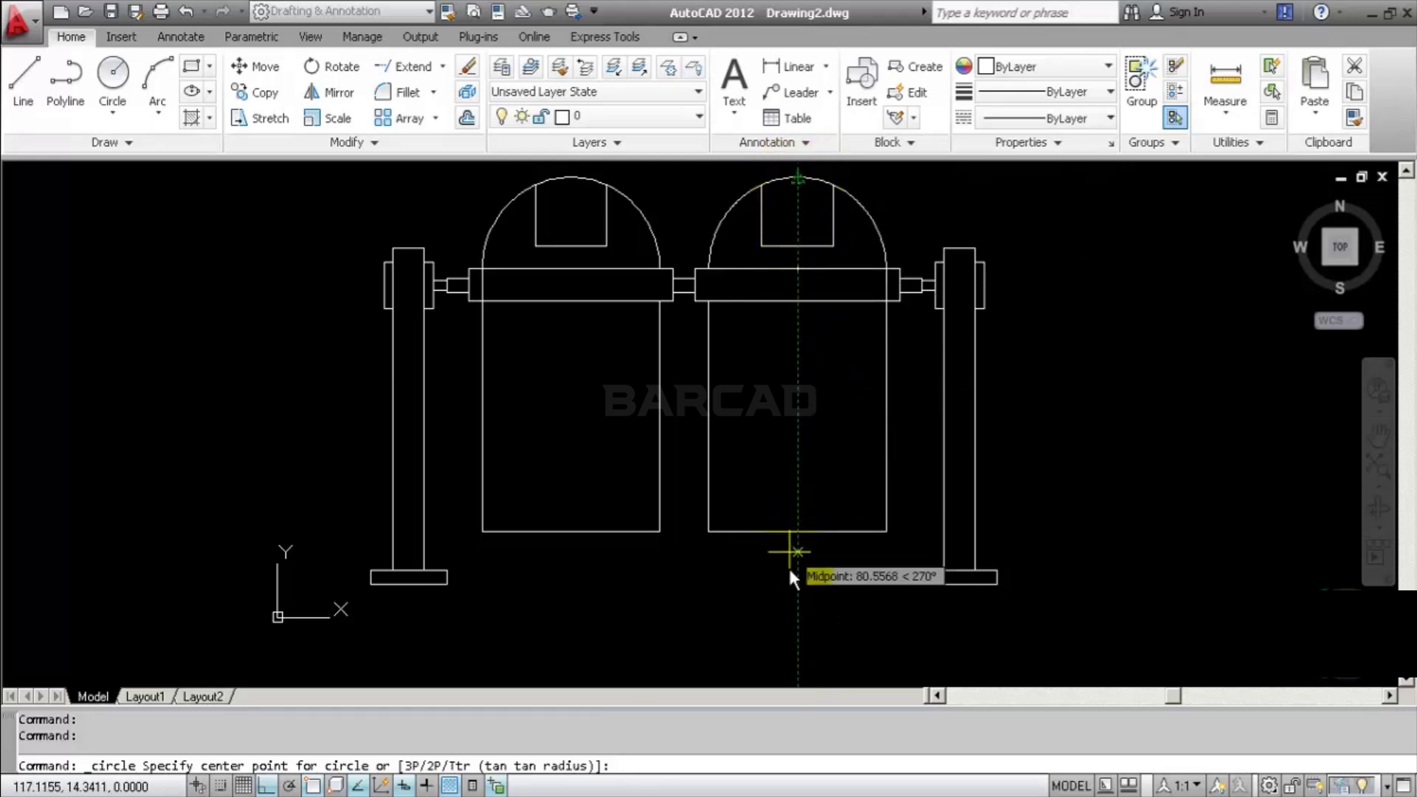
middle_click_drag(800, 645, 806, 544)
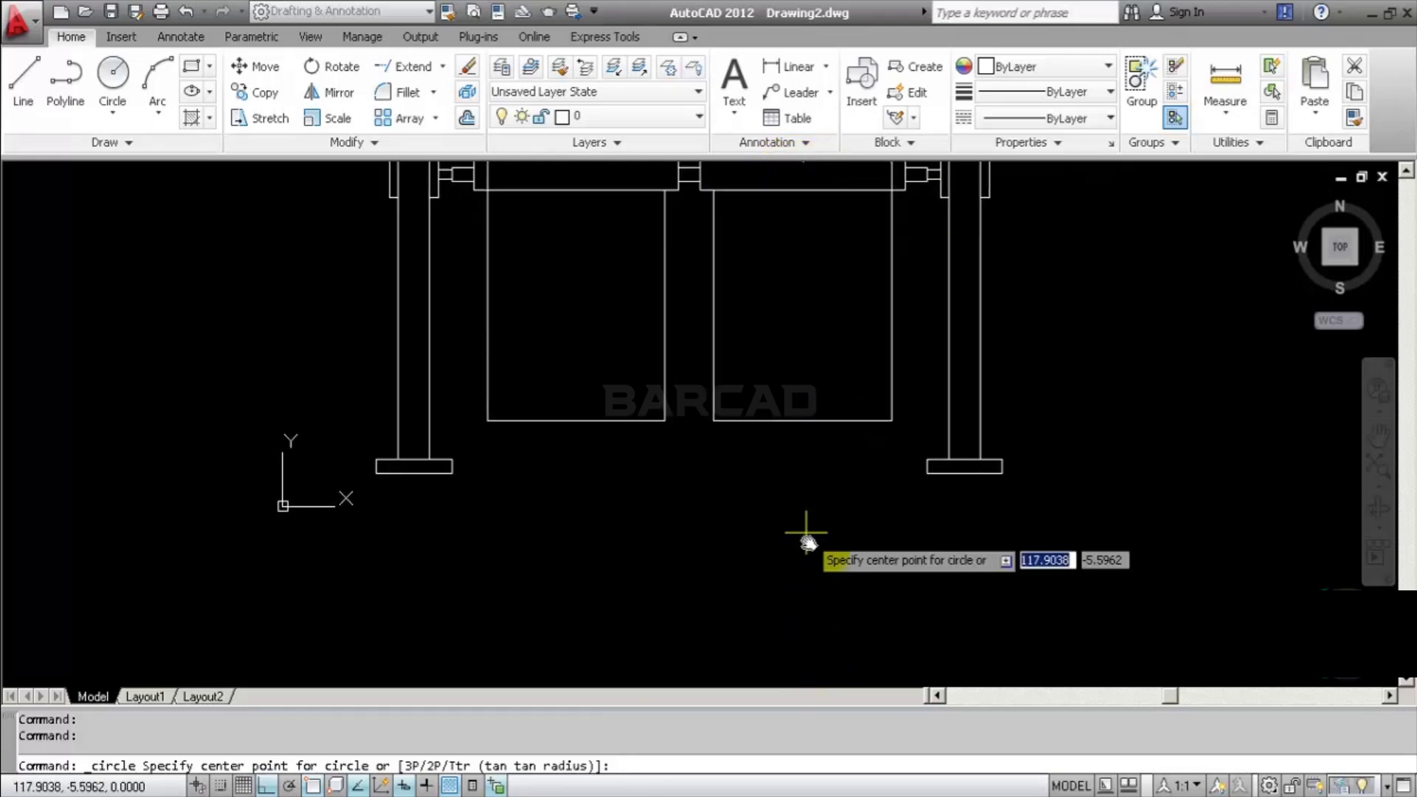
scroll(815, 565, "down", 2)
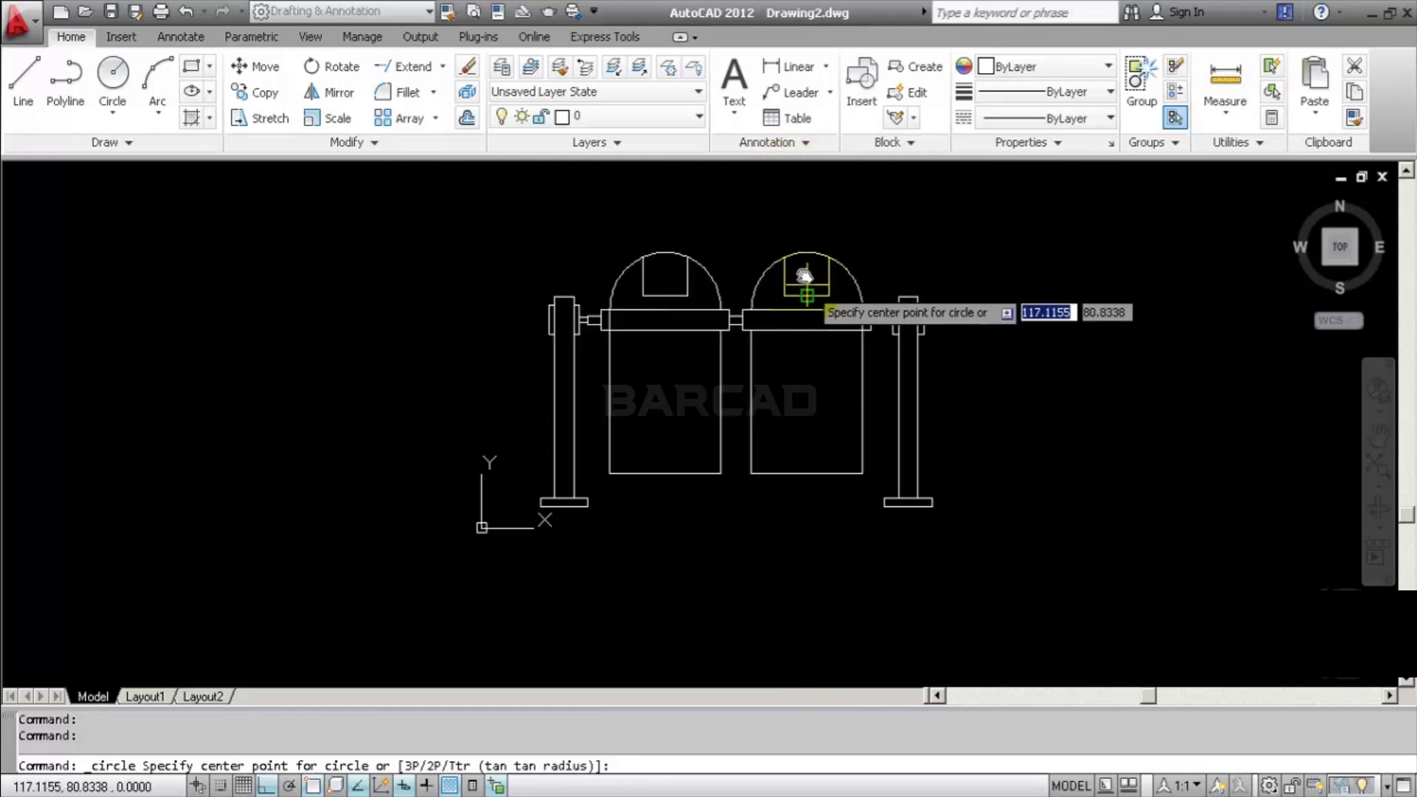
left_click(807, 630)
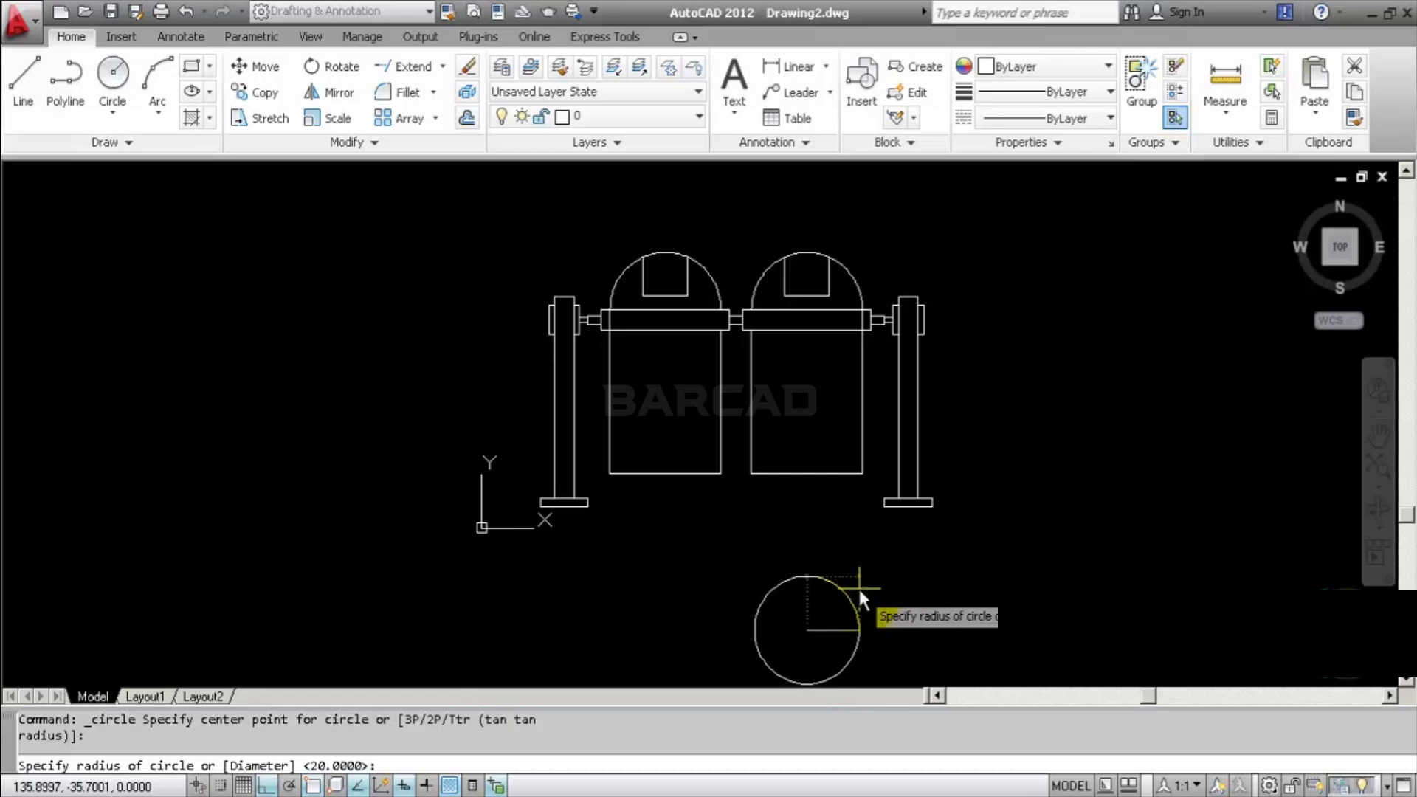
type("d")
key("Return")
type("46")
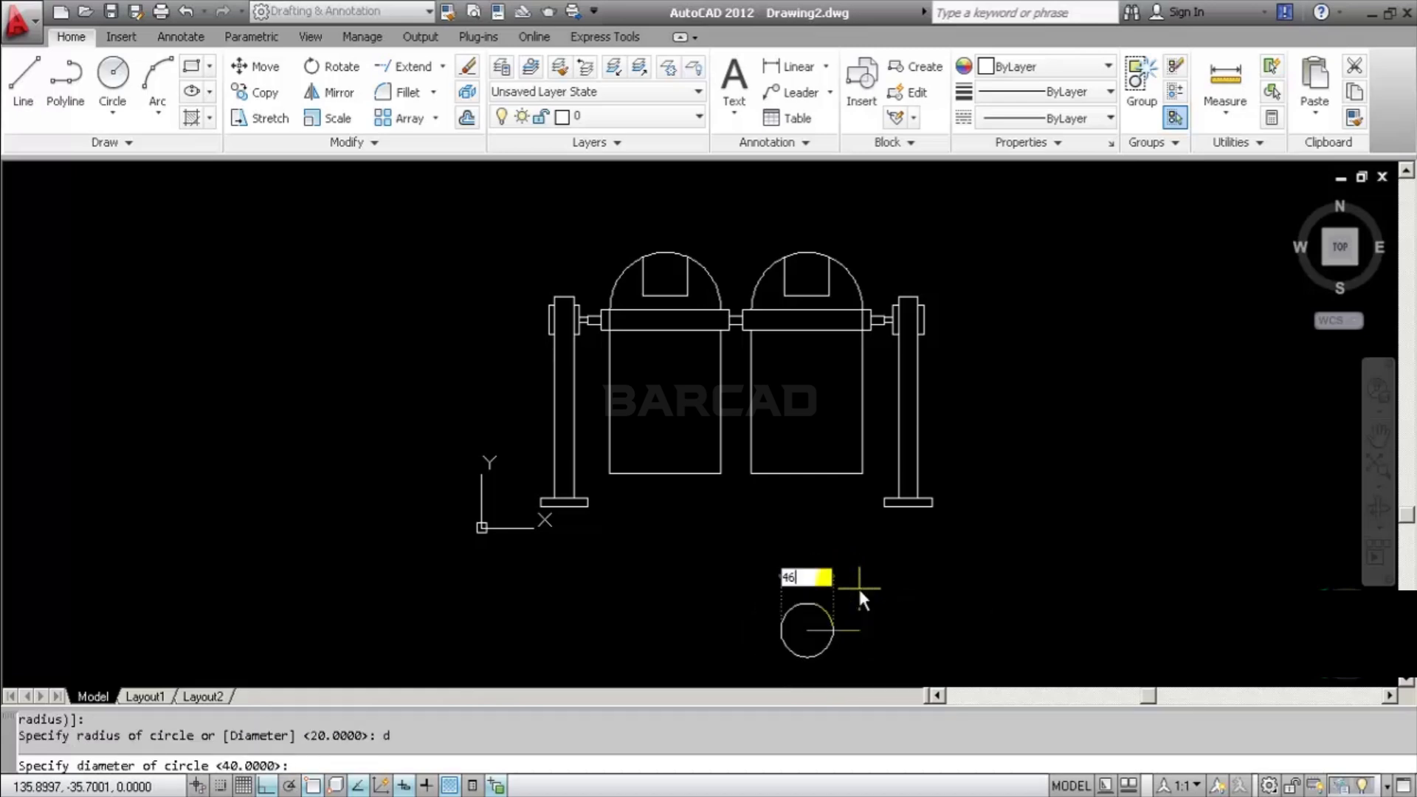
key("Return")
middle_click_drag(857, 525, 867, 487)
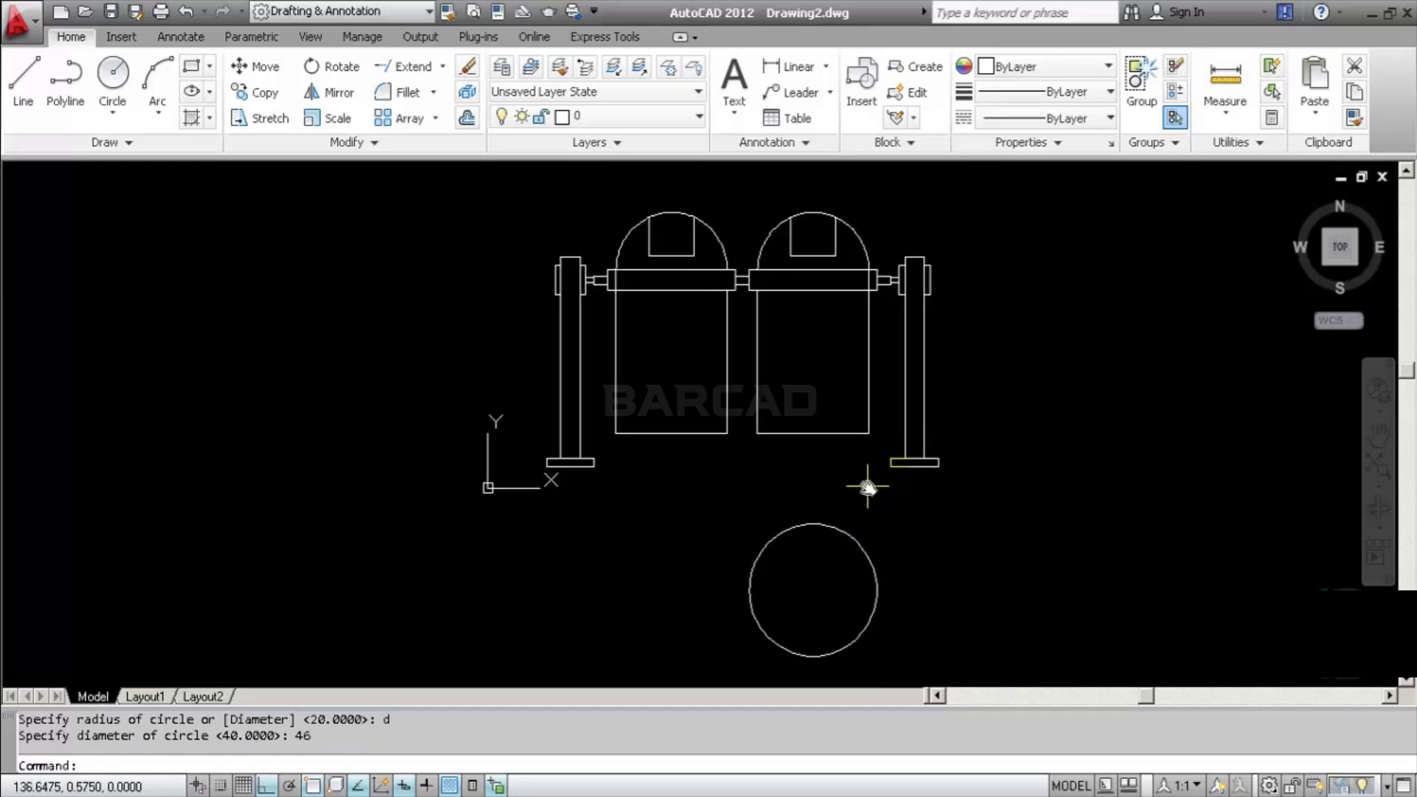
Delete the short vertical lines inside the left and right arms
left_click(868, 280)
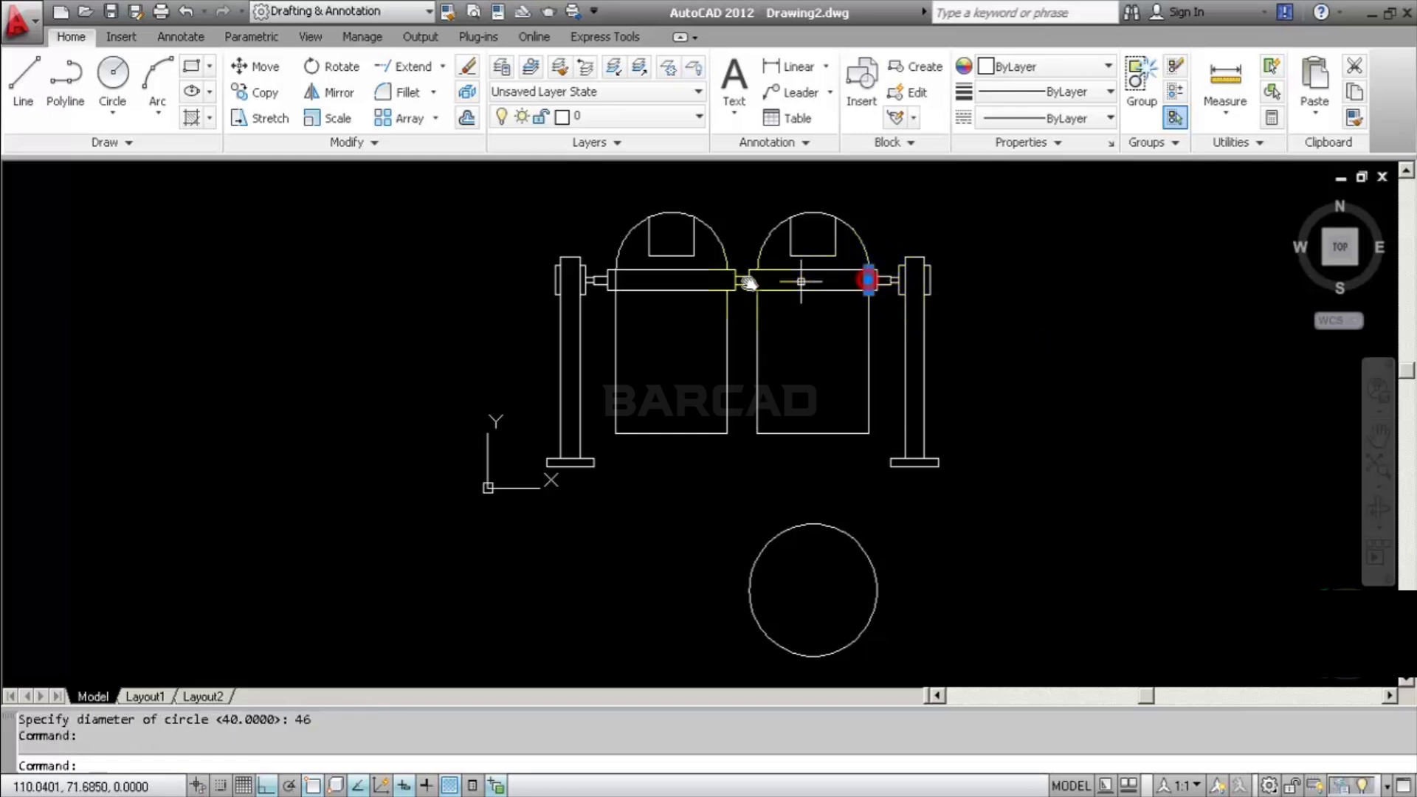
left_click(615, 283)
key("Delete")
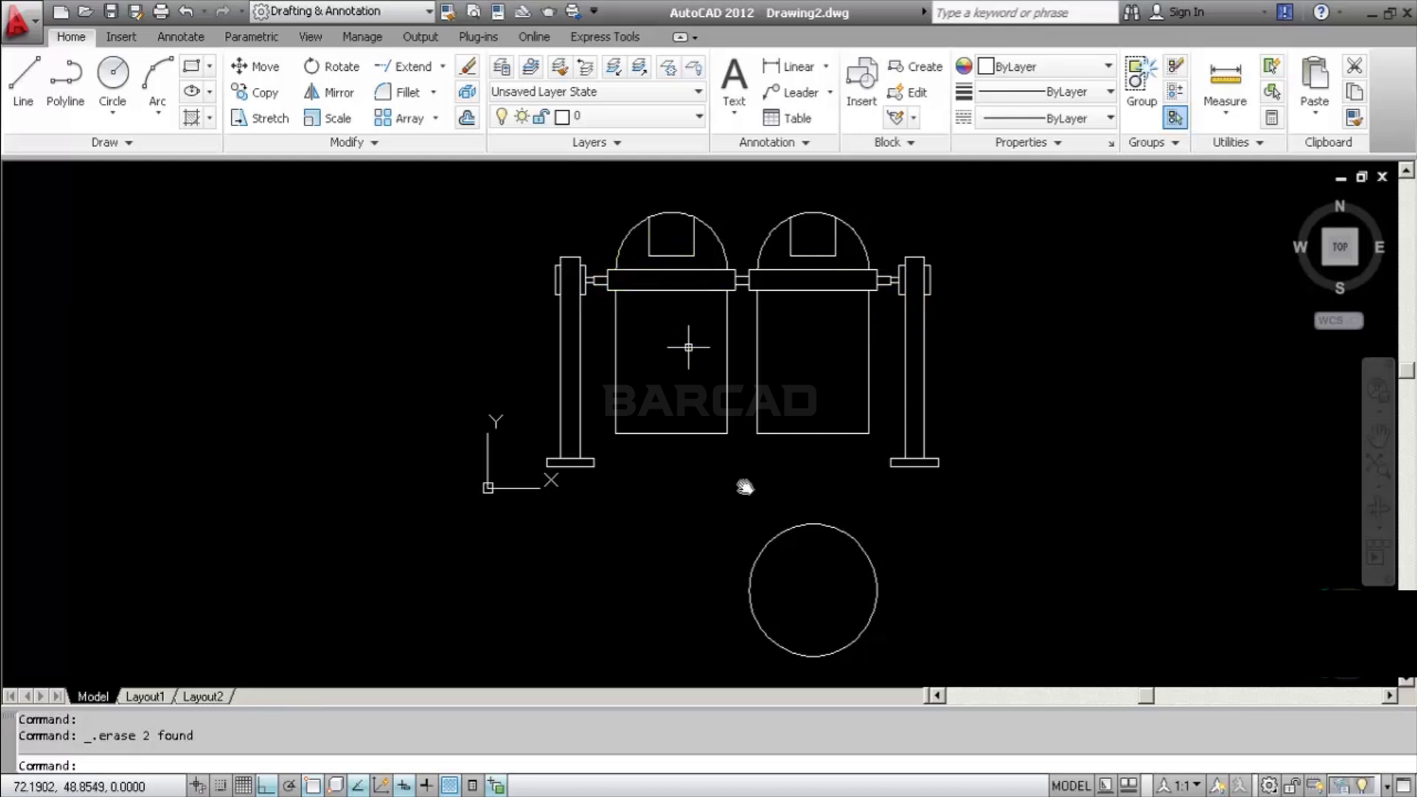
Draw a circle of radius 20 concentric with the circle below the right container
left_click(112, 111)
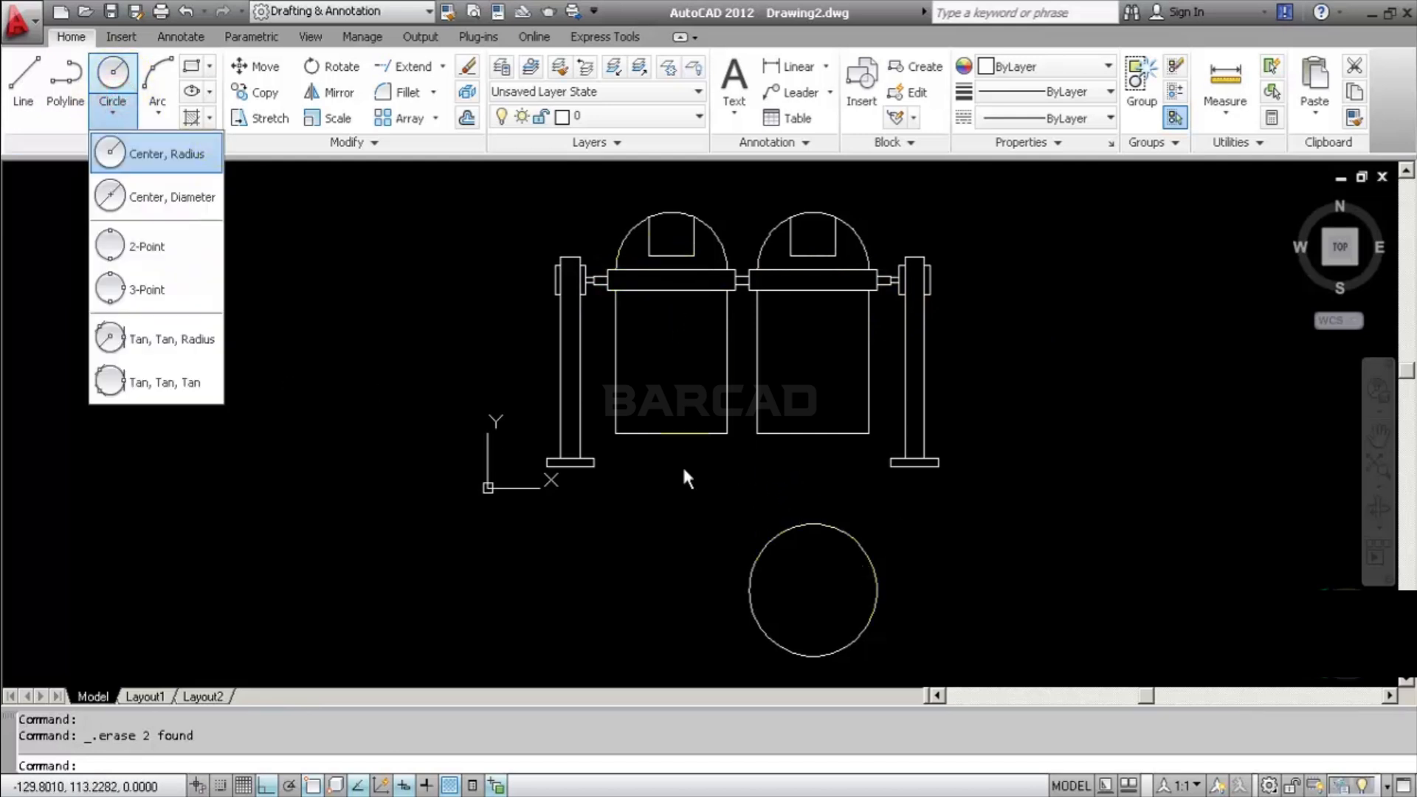
left_click(116, 78)
left_click(818, 588)
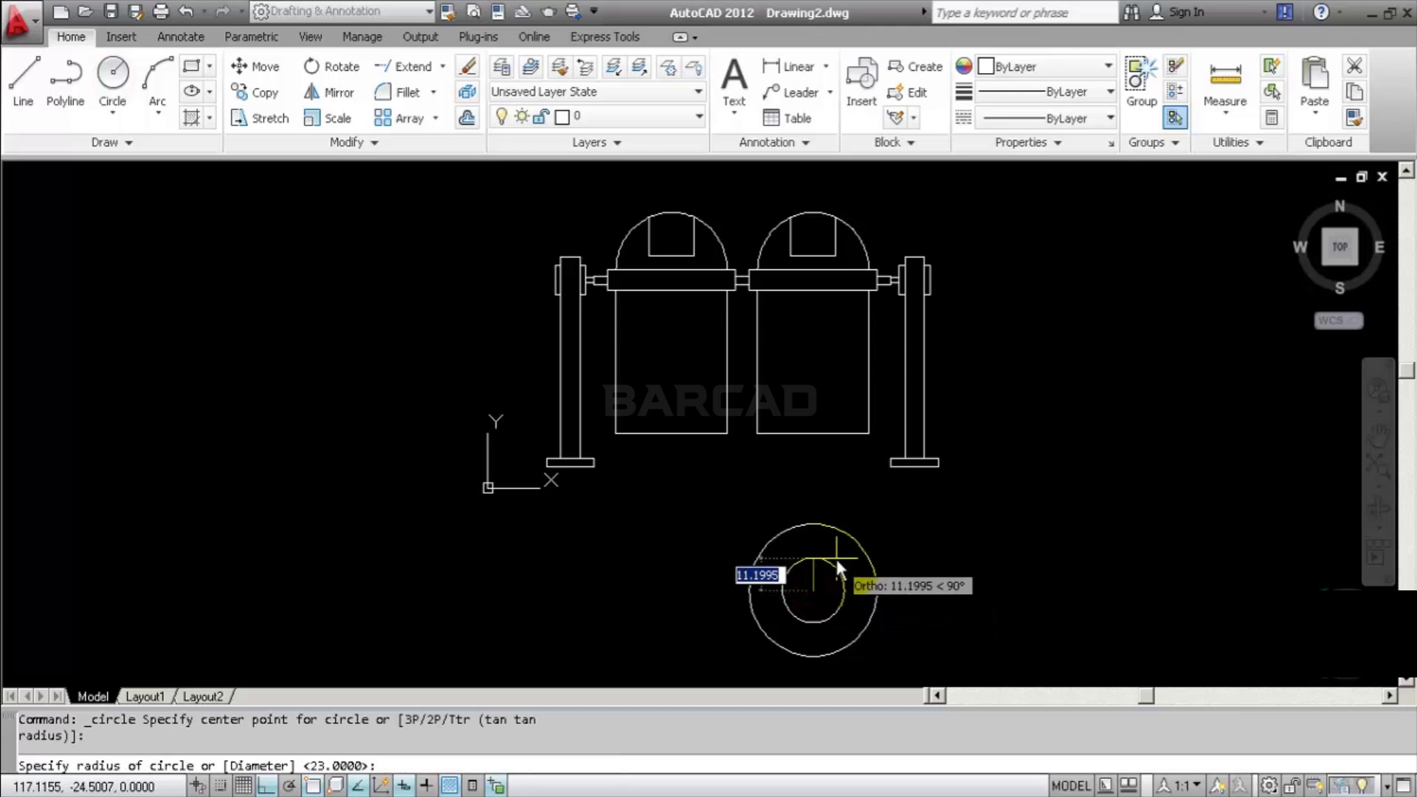
type("20")
key("Return")
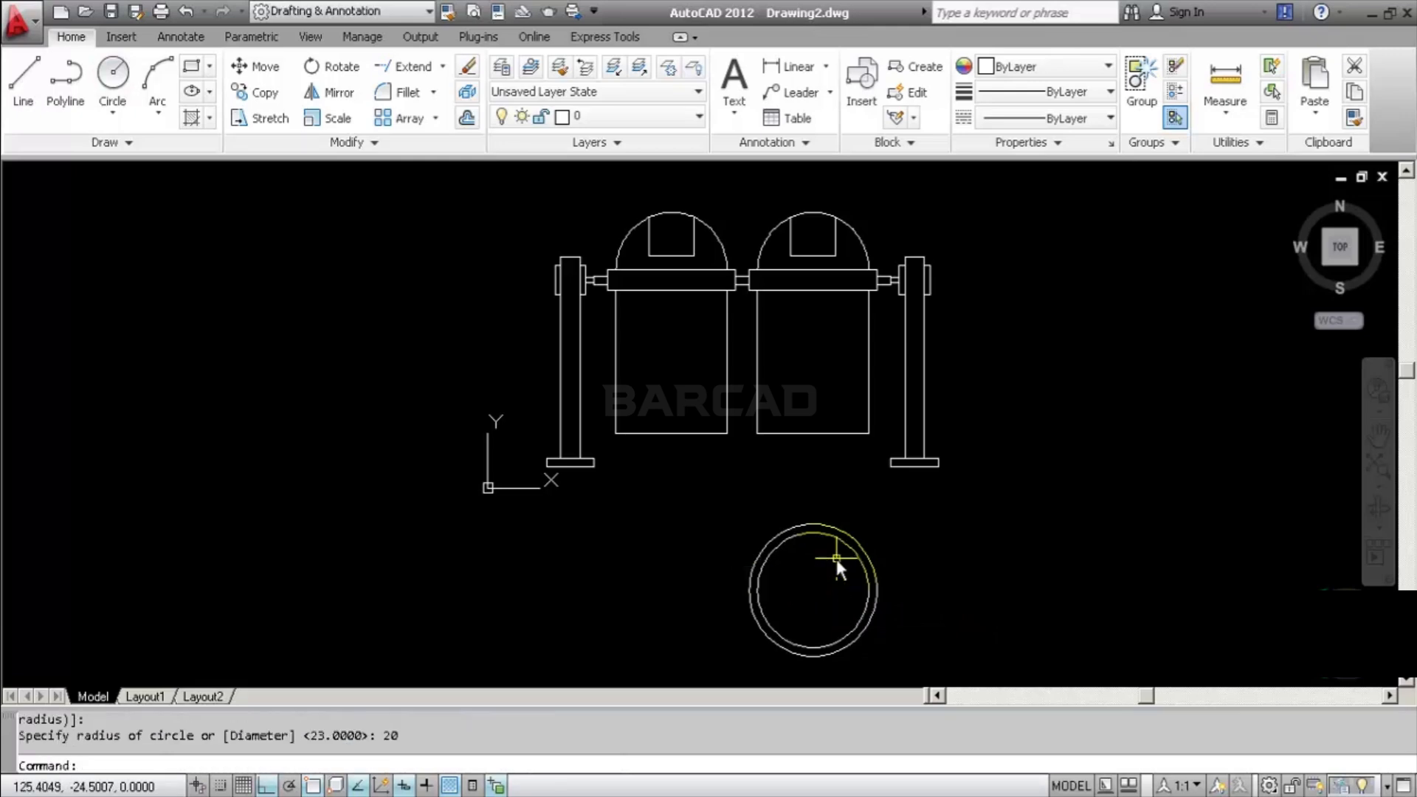
Draw two vertical lines from the lower corners of the right dome's small rectangle down past the concentric circles below
middle_click_drag(844, 574, 807, 531)
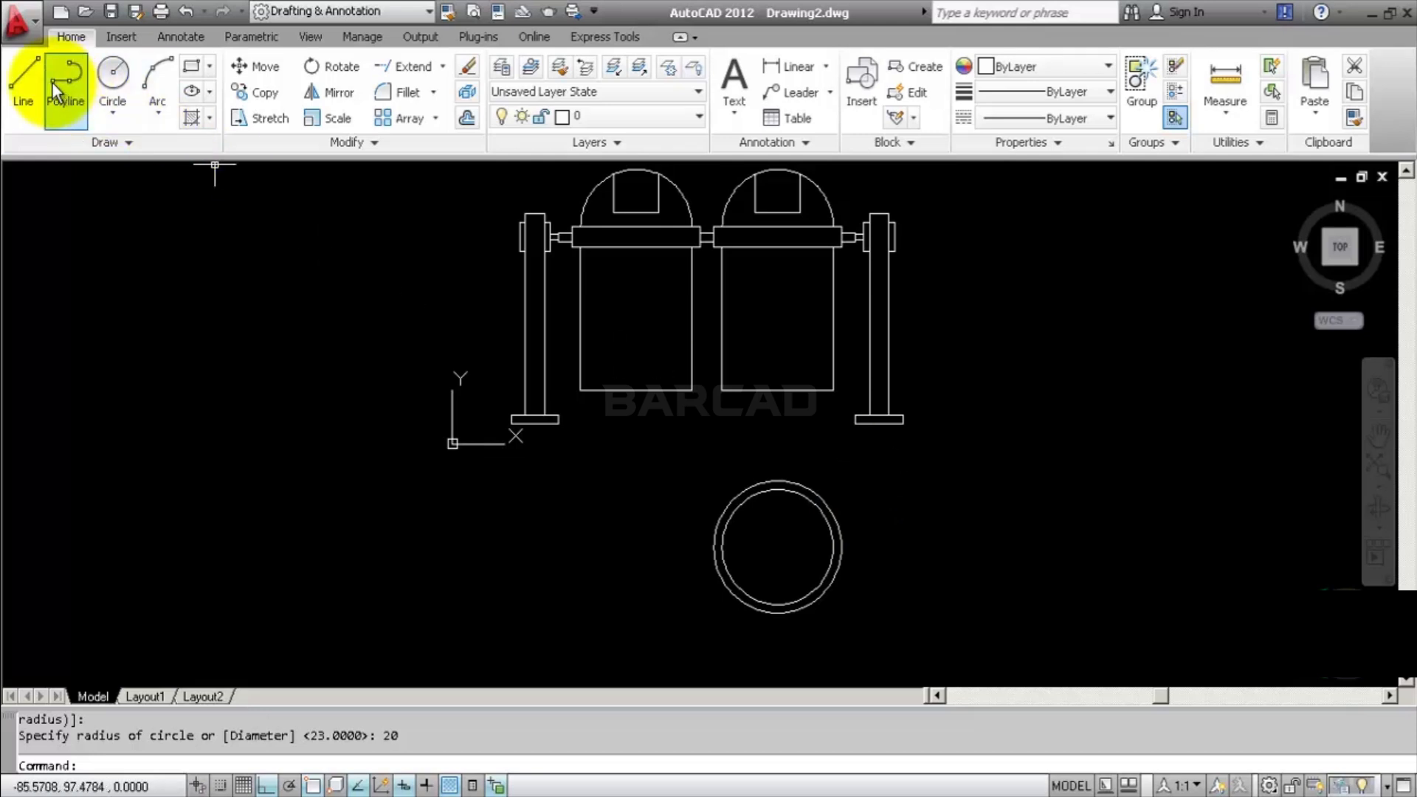
left_click(30, 76)
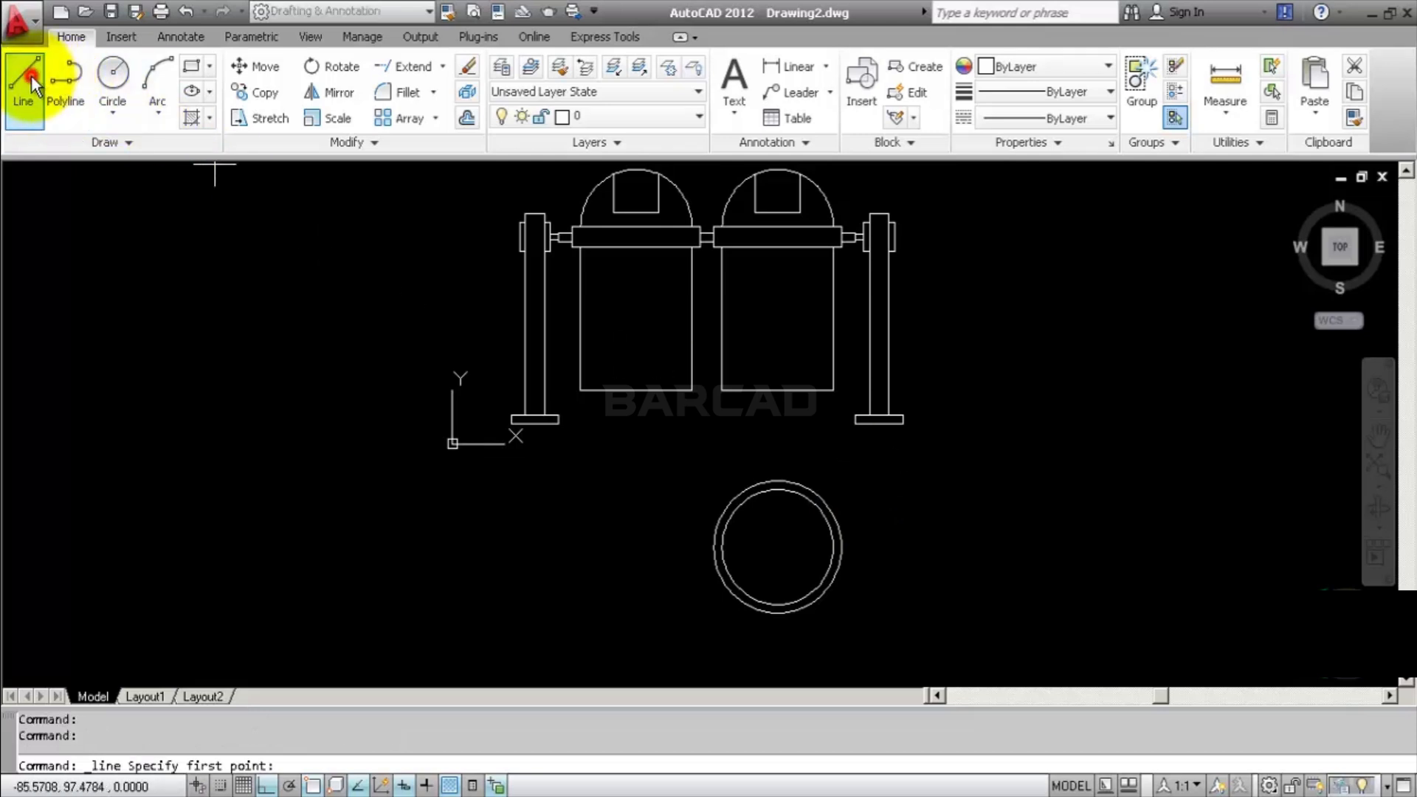
left_click(755, 211)
left_click(757, 639)
right_click(757, 640)
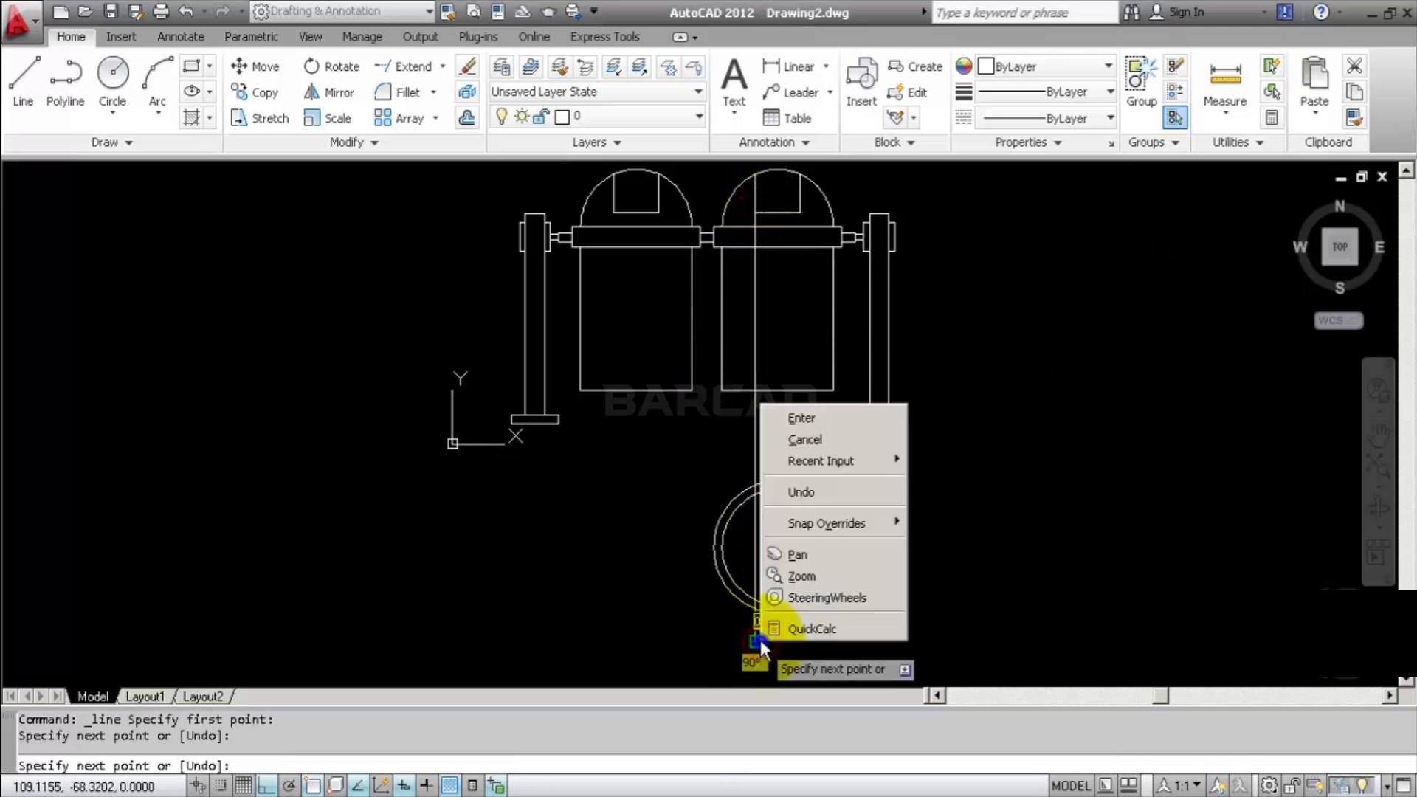
left_click(866, 437)
left_click(23, 81)
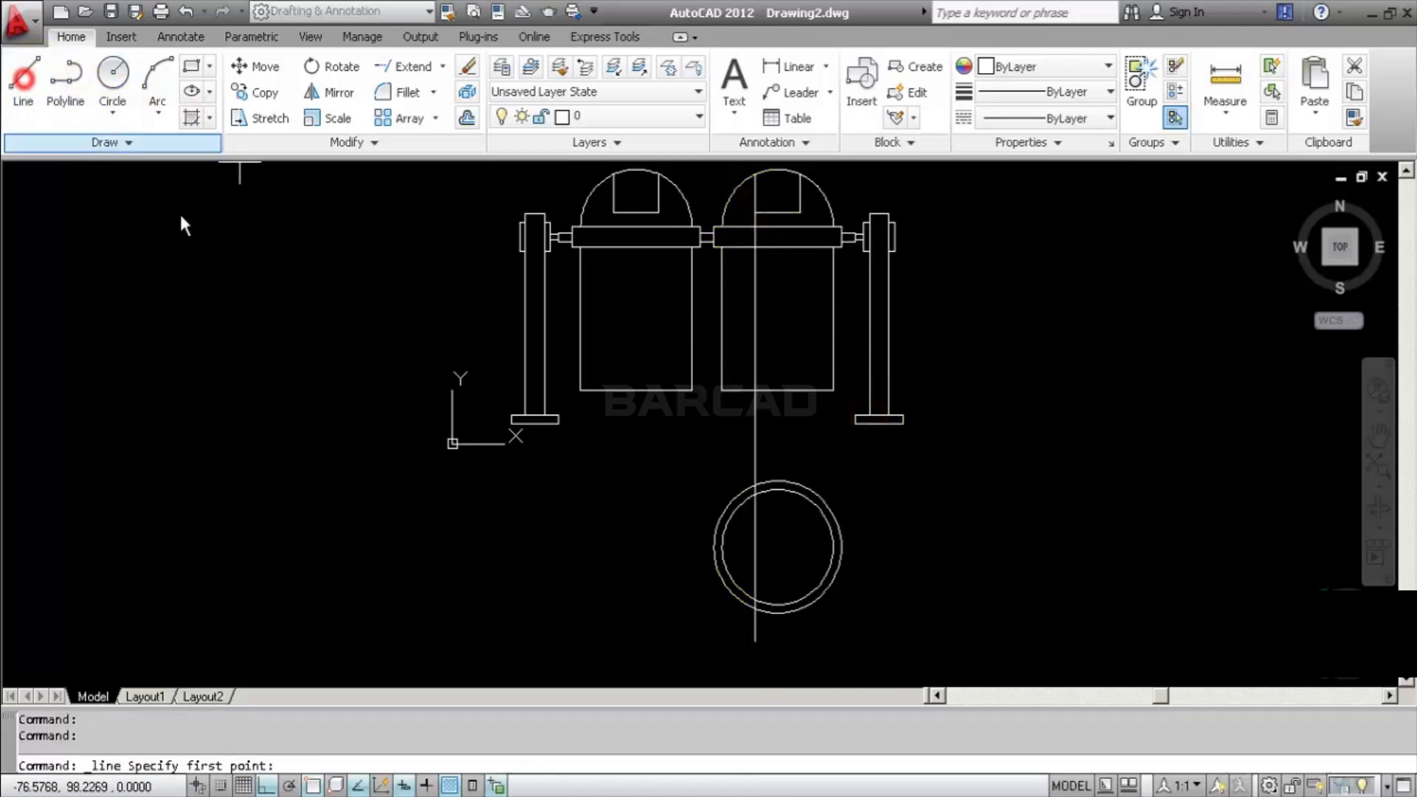
left_click(798, 216)
left_click(803, 644)
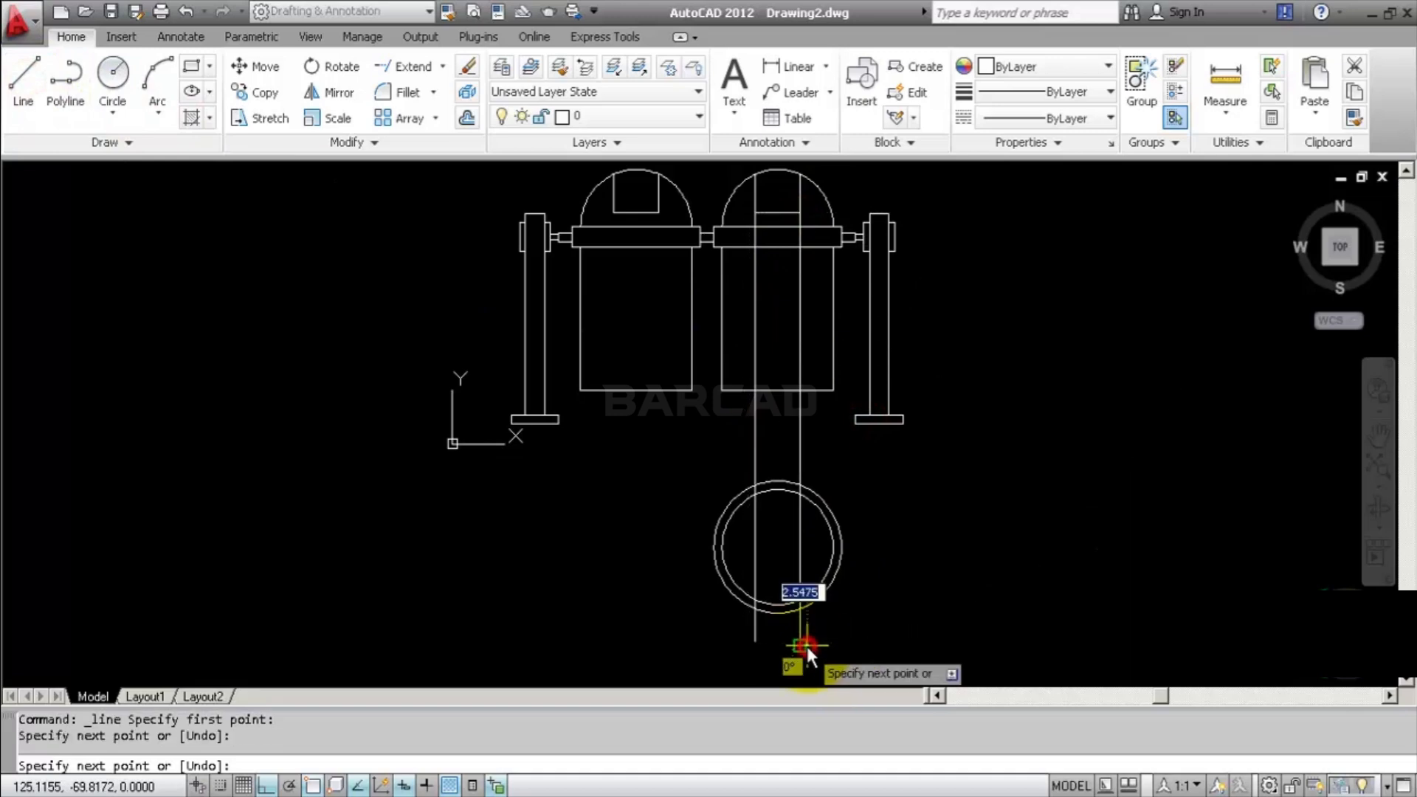
right_click(808, 646)
left_click(917, 441)
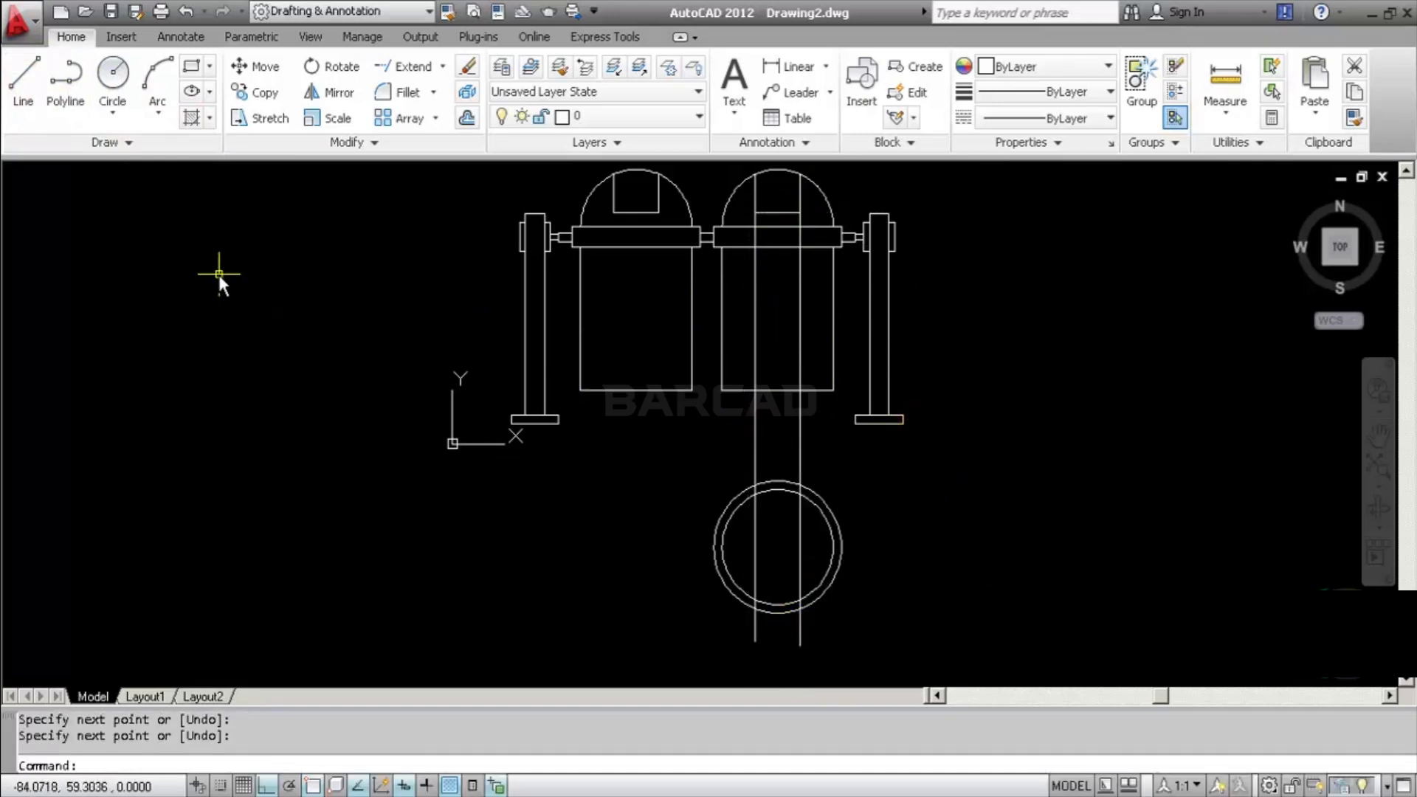
left_click(443, 67)
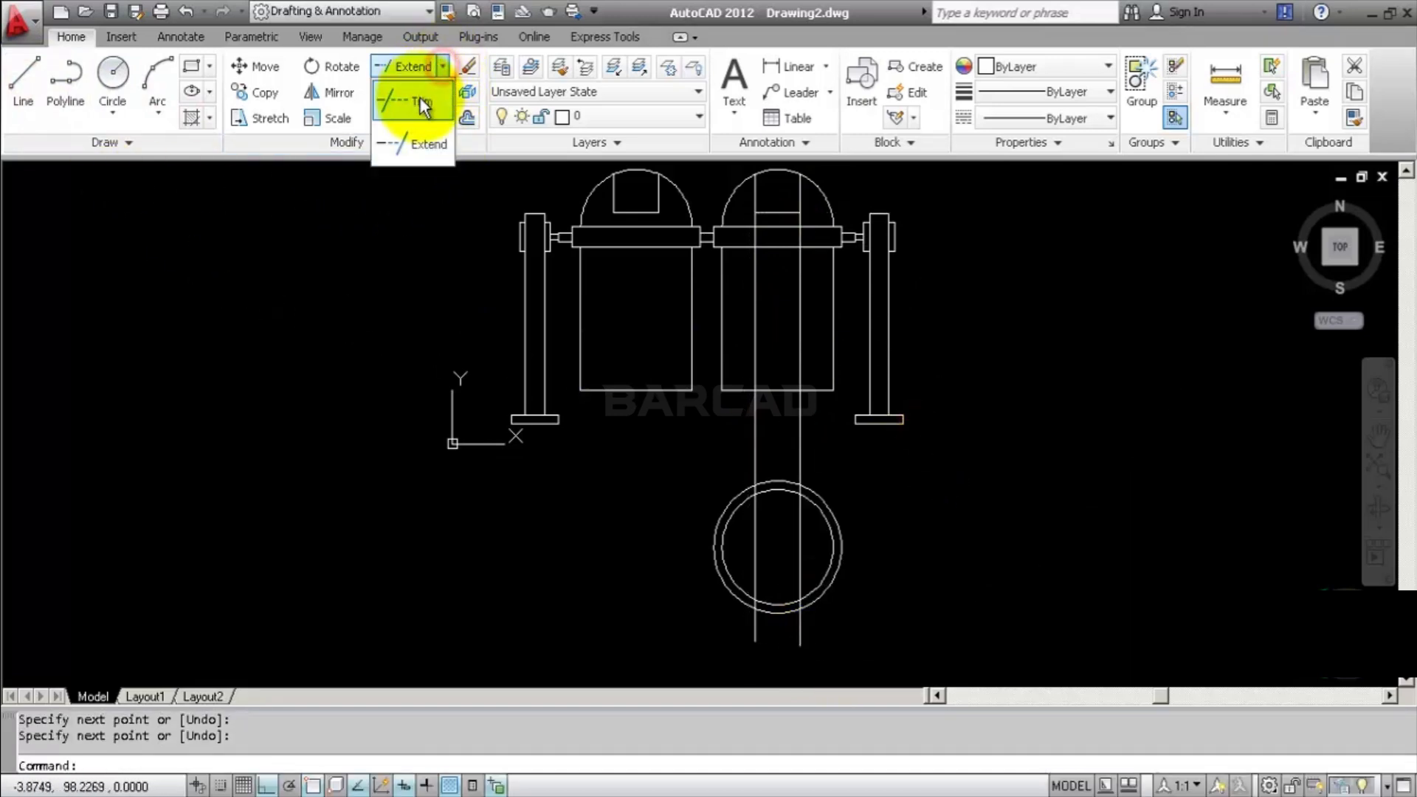
left_click(415, 93)
scroll(812, 453, "up", 6)
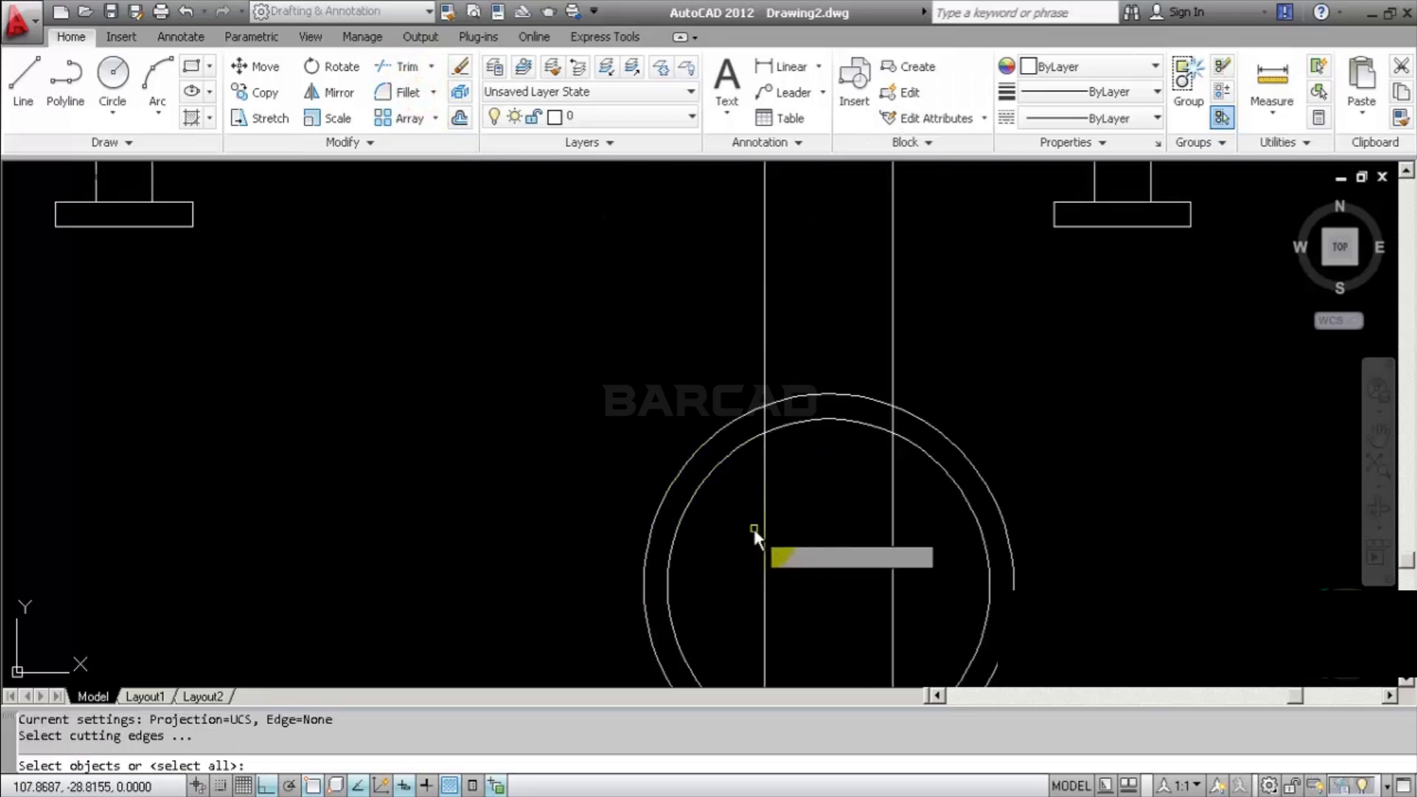
left_click(778, 381)
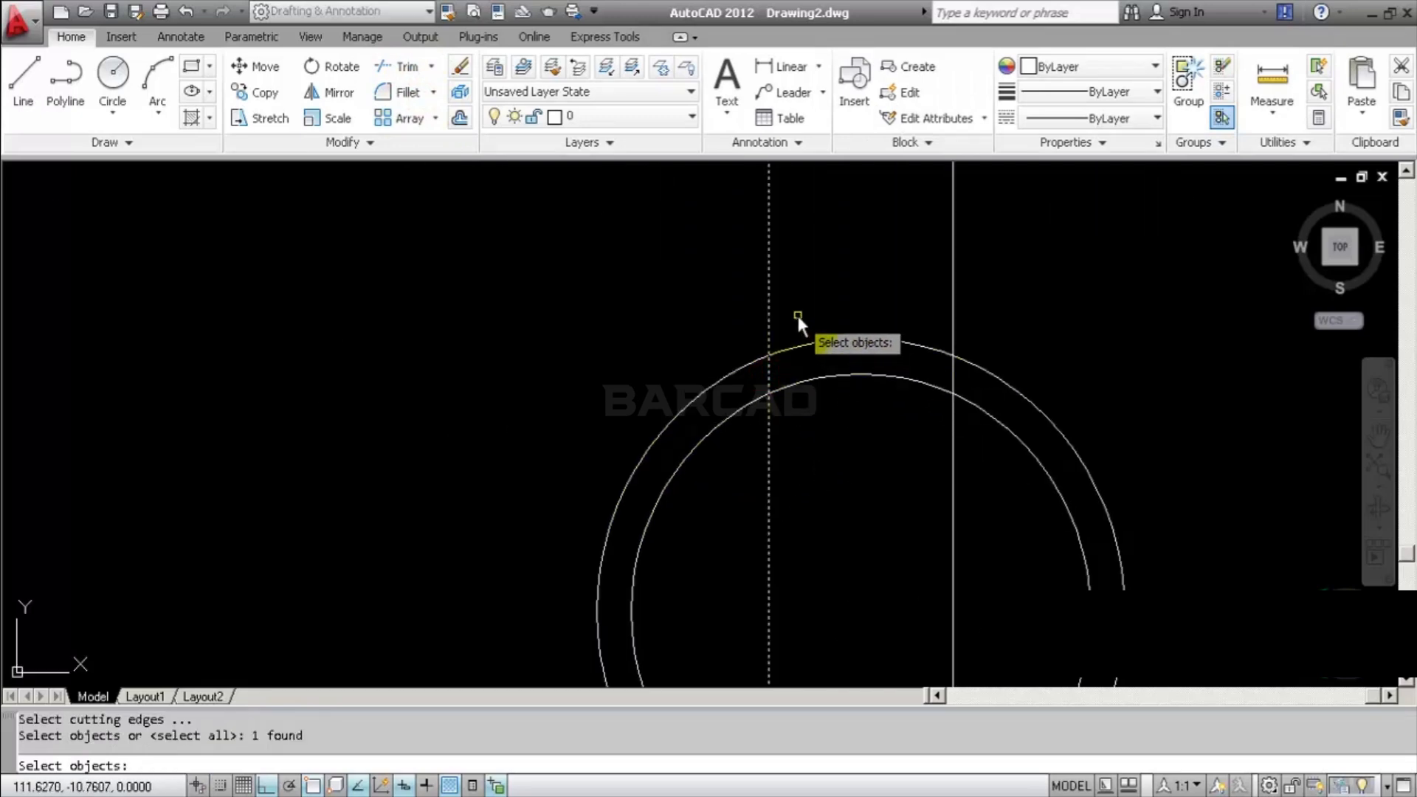
key("Escape")
Trim the two vertical lines where they cross the ring between the concentric circles, at both the upper and lower crossings
left_click(399, 68)
key("Return")
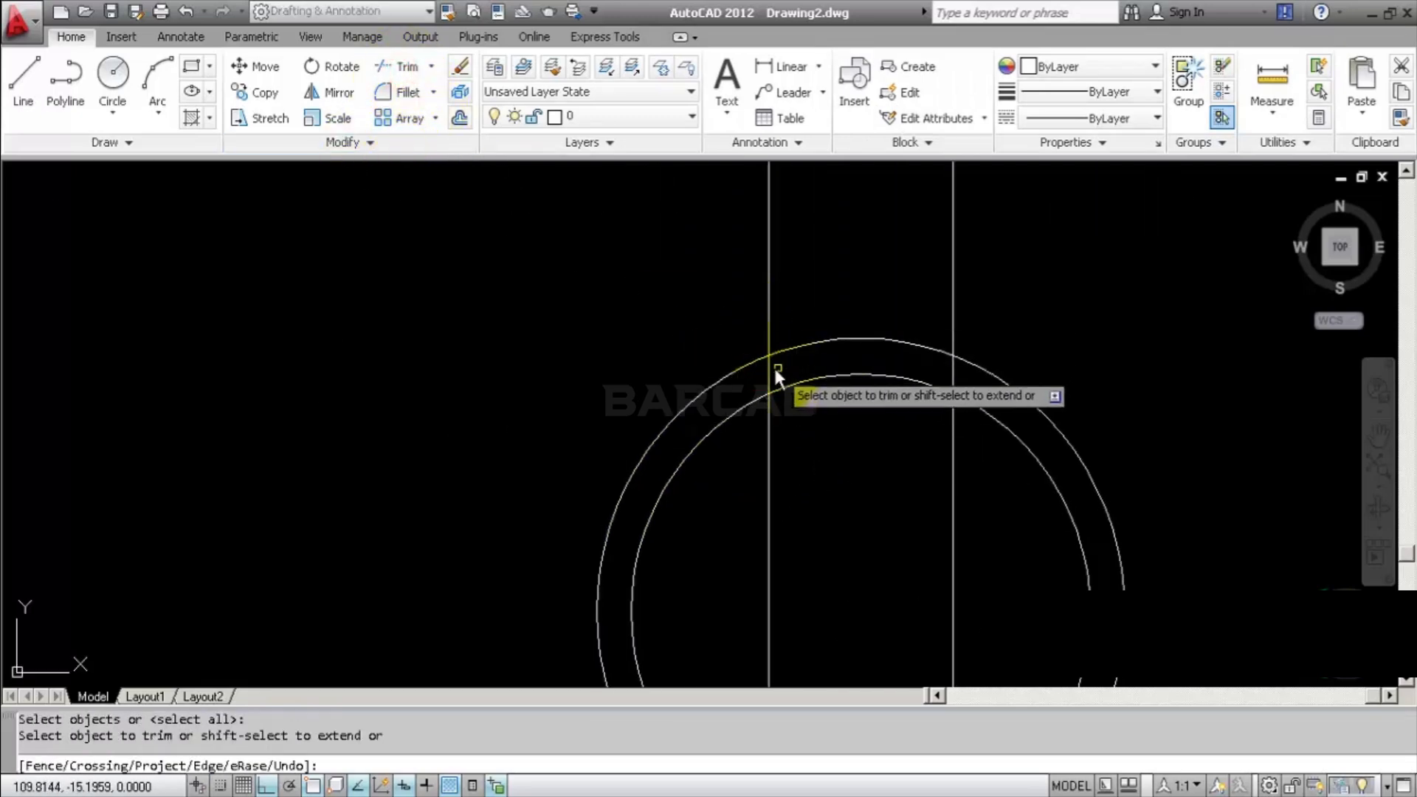
left_click(768, 374)
left_click(955, 374)
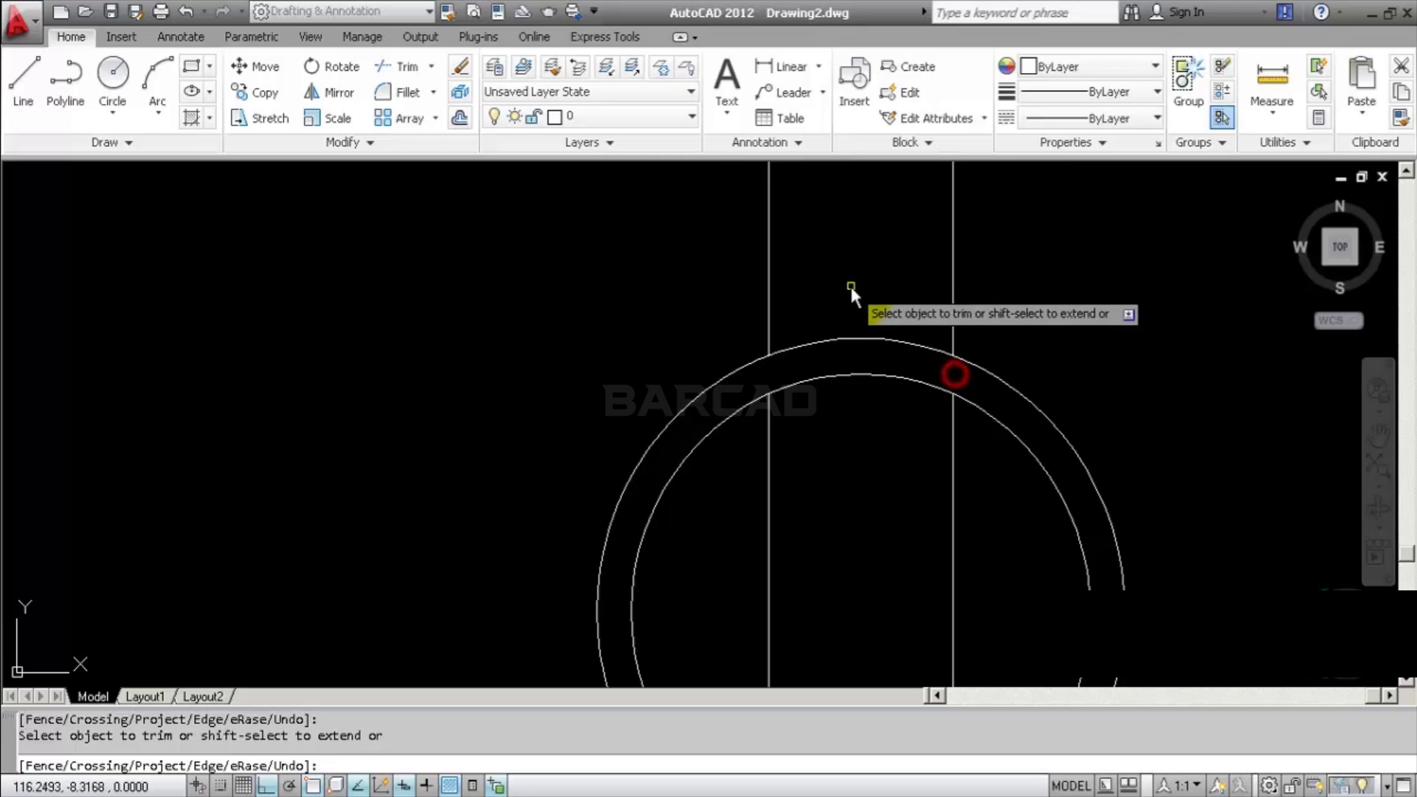
scroll(849, 283, "down", 4)
scroll(844, 548, "up", 4)
left_click(800, 459)
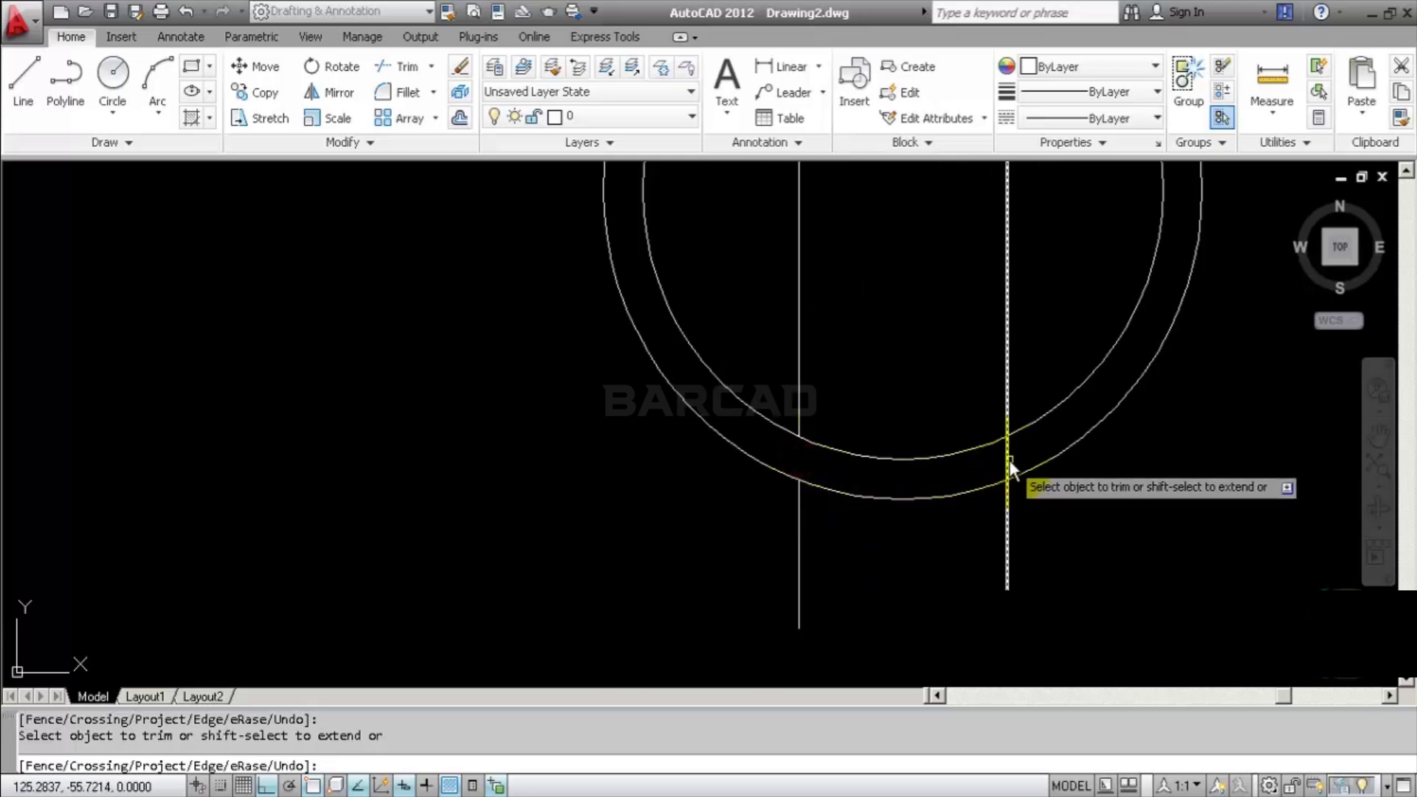
left_click(1009, 460)
key("Return")
Delete the leftover pieces of the two vertical lines outside the circles, both below and above them
left_click_drag(1044, 538, 729, 564)
scroll(723, 592, "down", 4)
key("Delete")
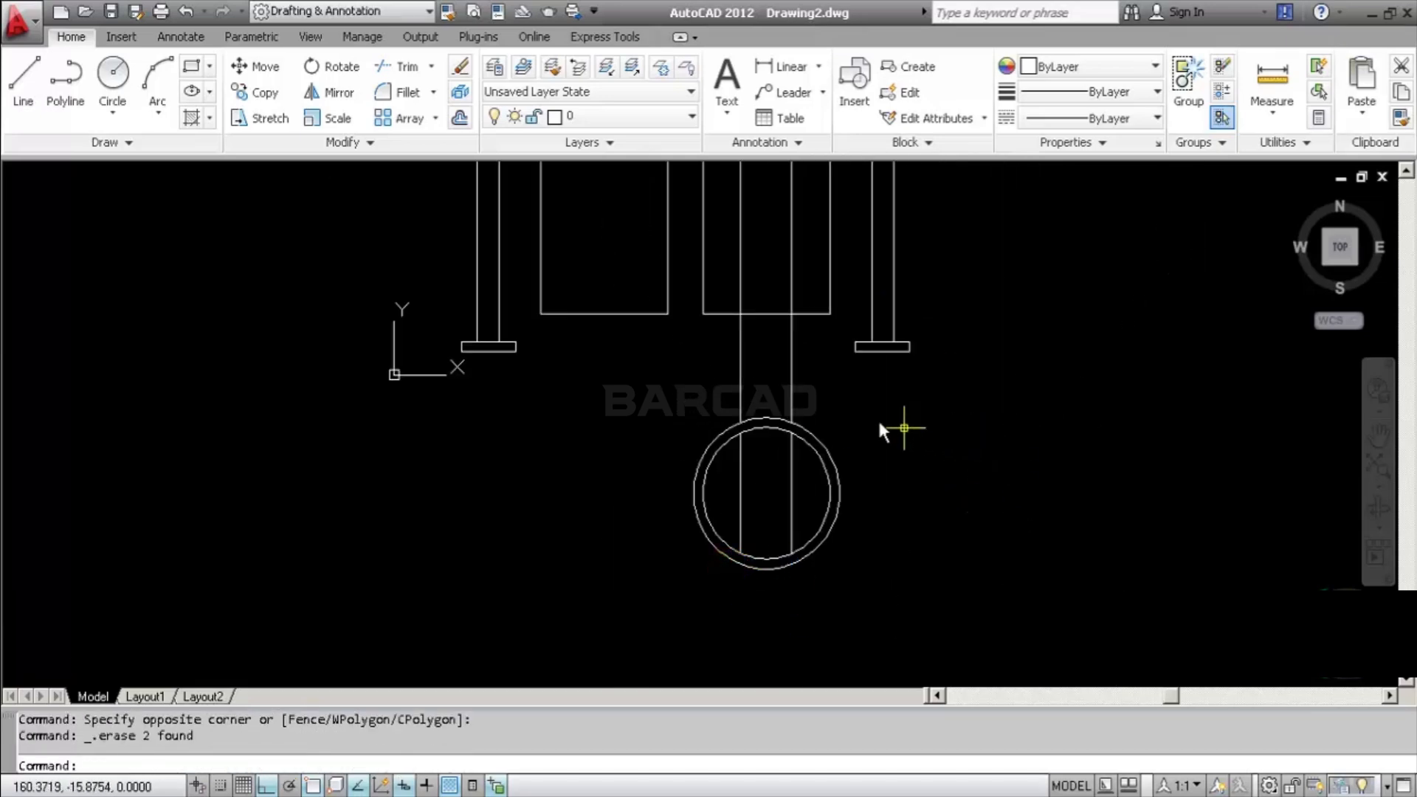
left_click_drag(818, 390, 689, 392)
key("Delete")
Draw a stub from the outer circle's right quadrant with lines 1.5 up, 5 right and 3 down, and back left past the circle
scroll(796, 512, "up", 5)
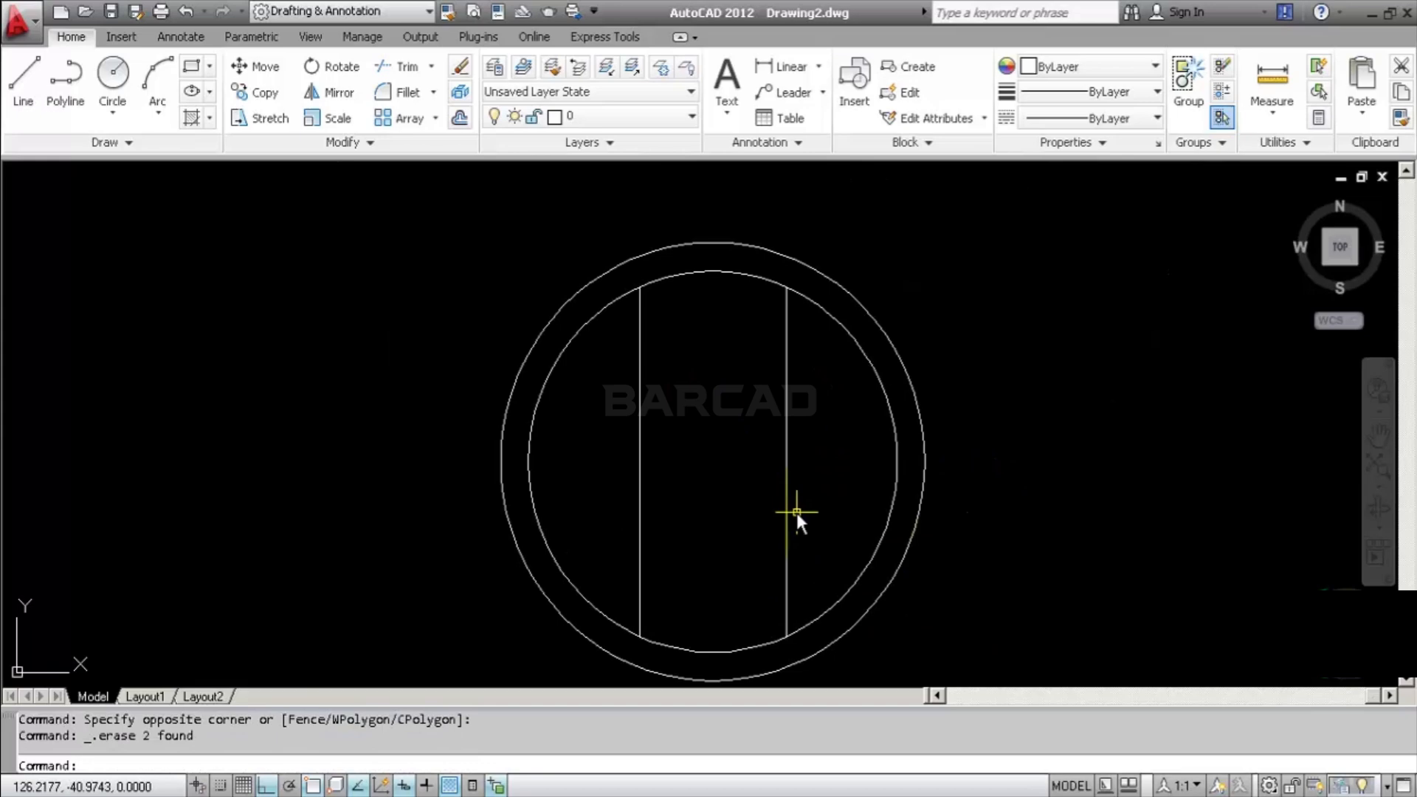
scroll(798, 512, "up", 3)
scroll(662, 487, "down", 4)
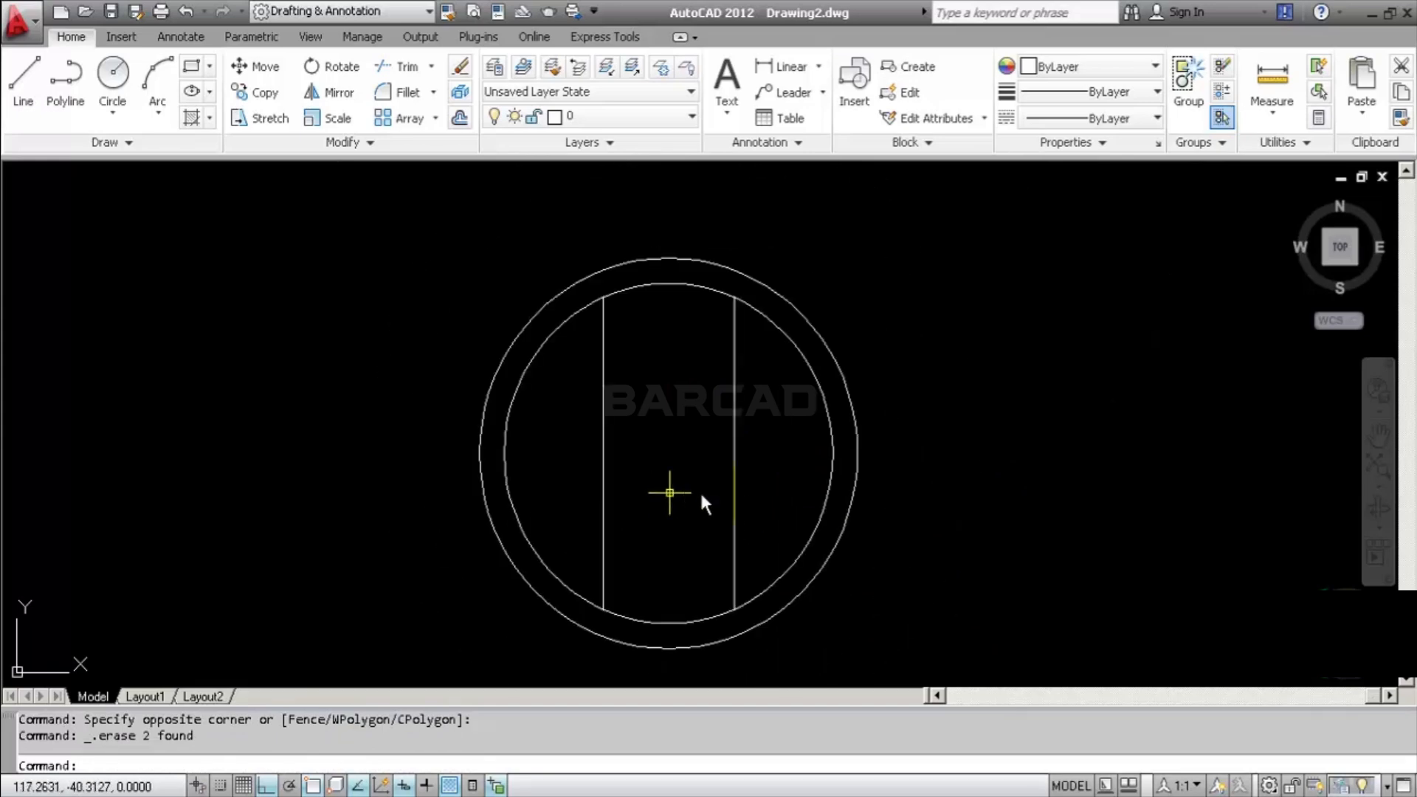
middle_click_drag(757, 491, 677, 502)
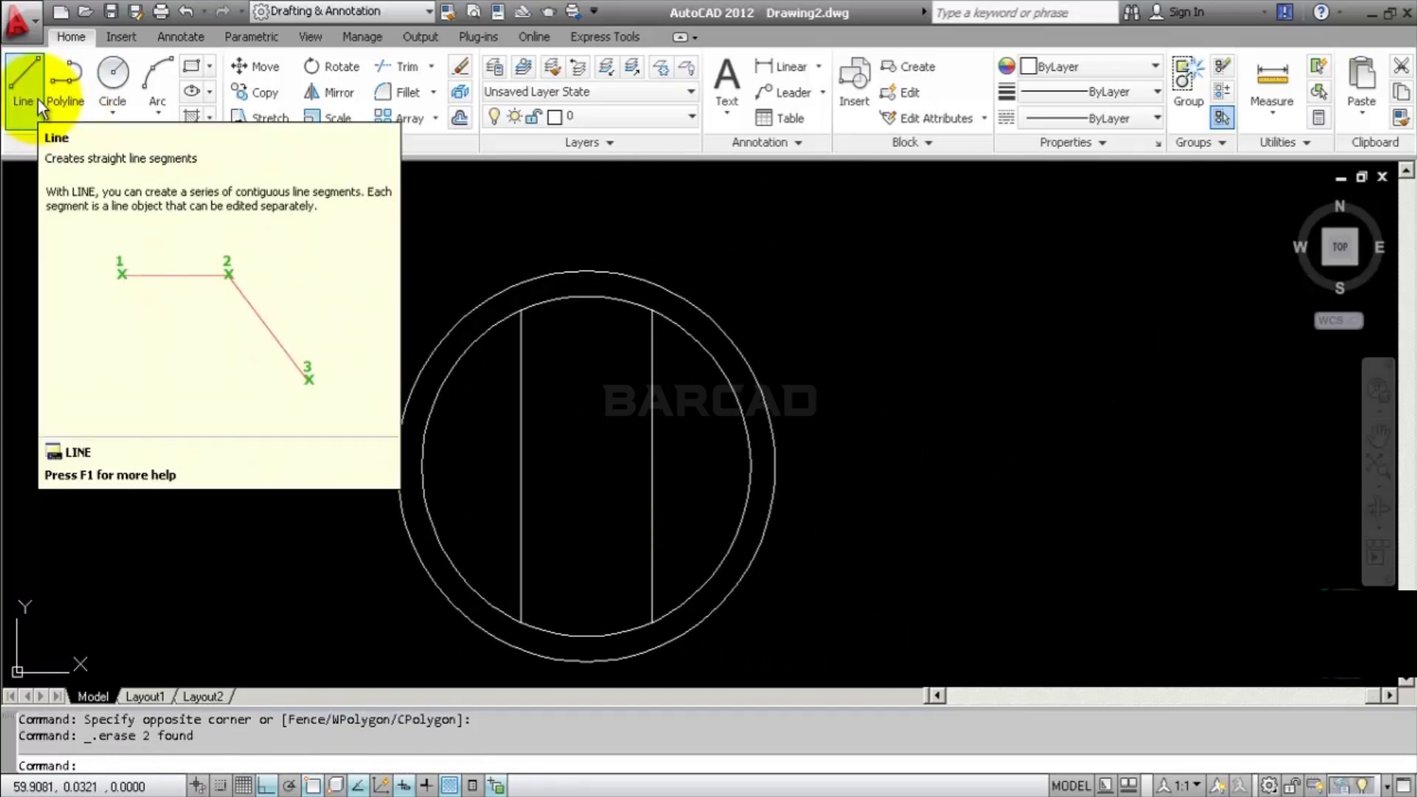
left_click(25, 87)
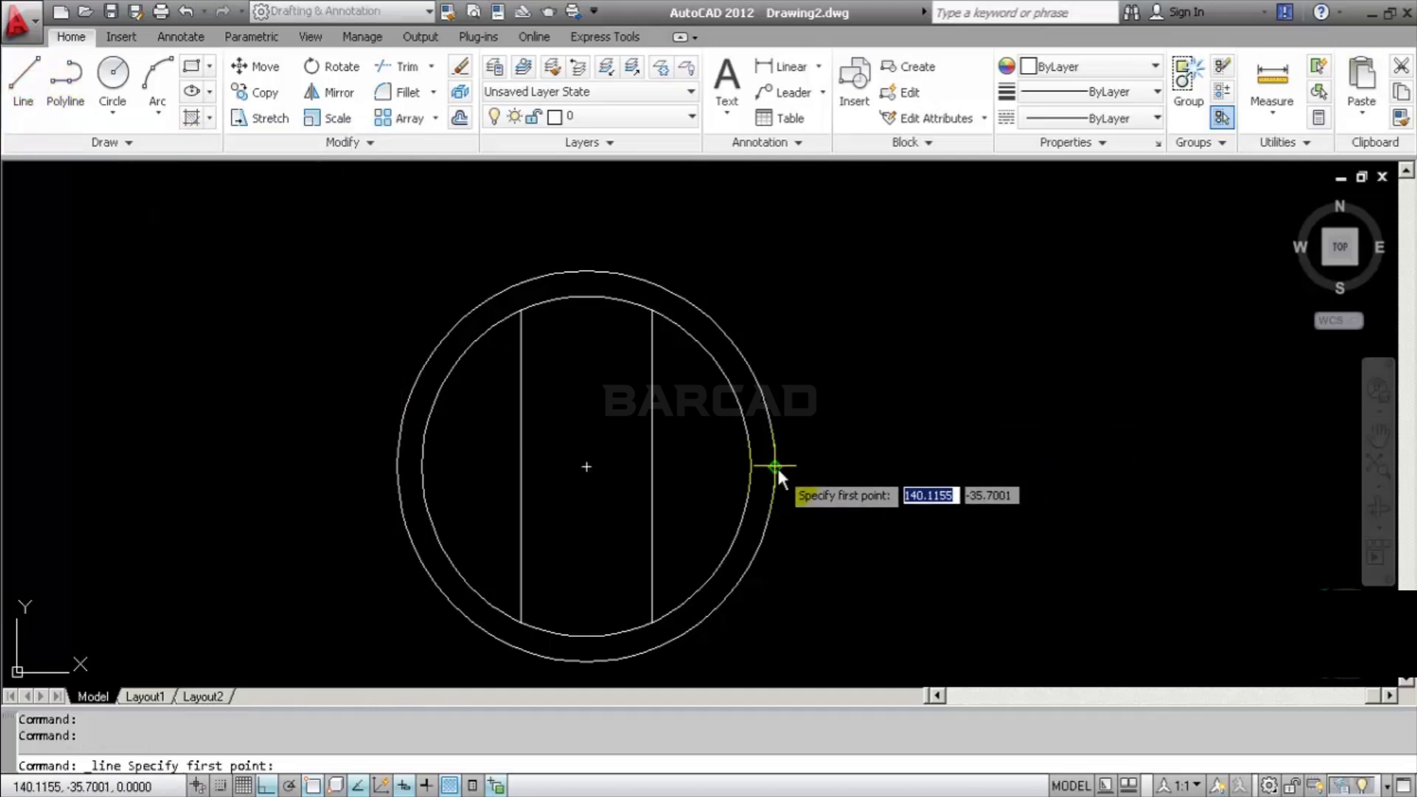
left_click(778, 468)
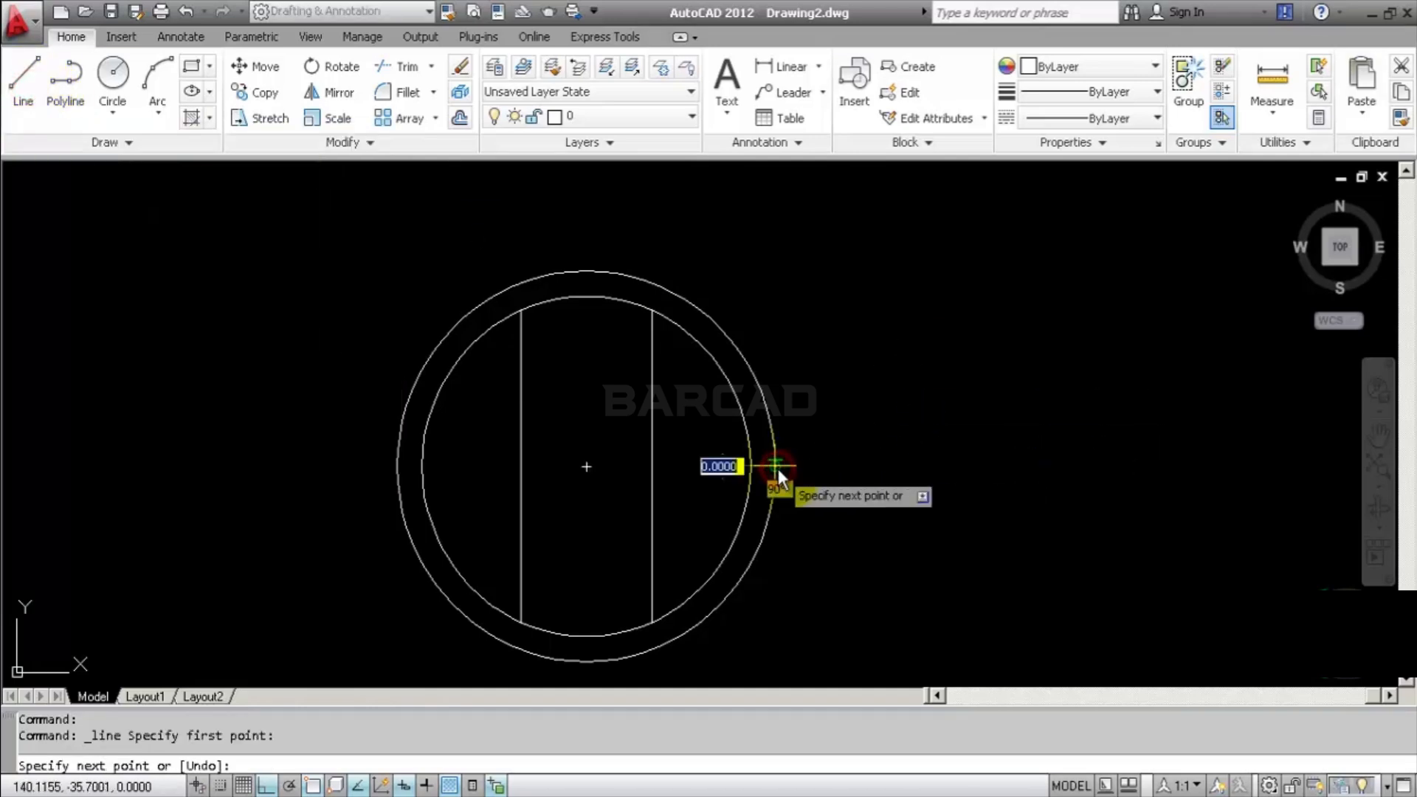
type("1.5")
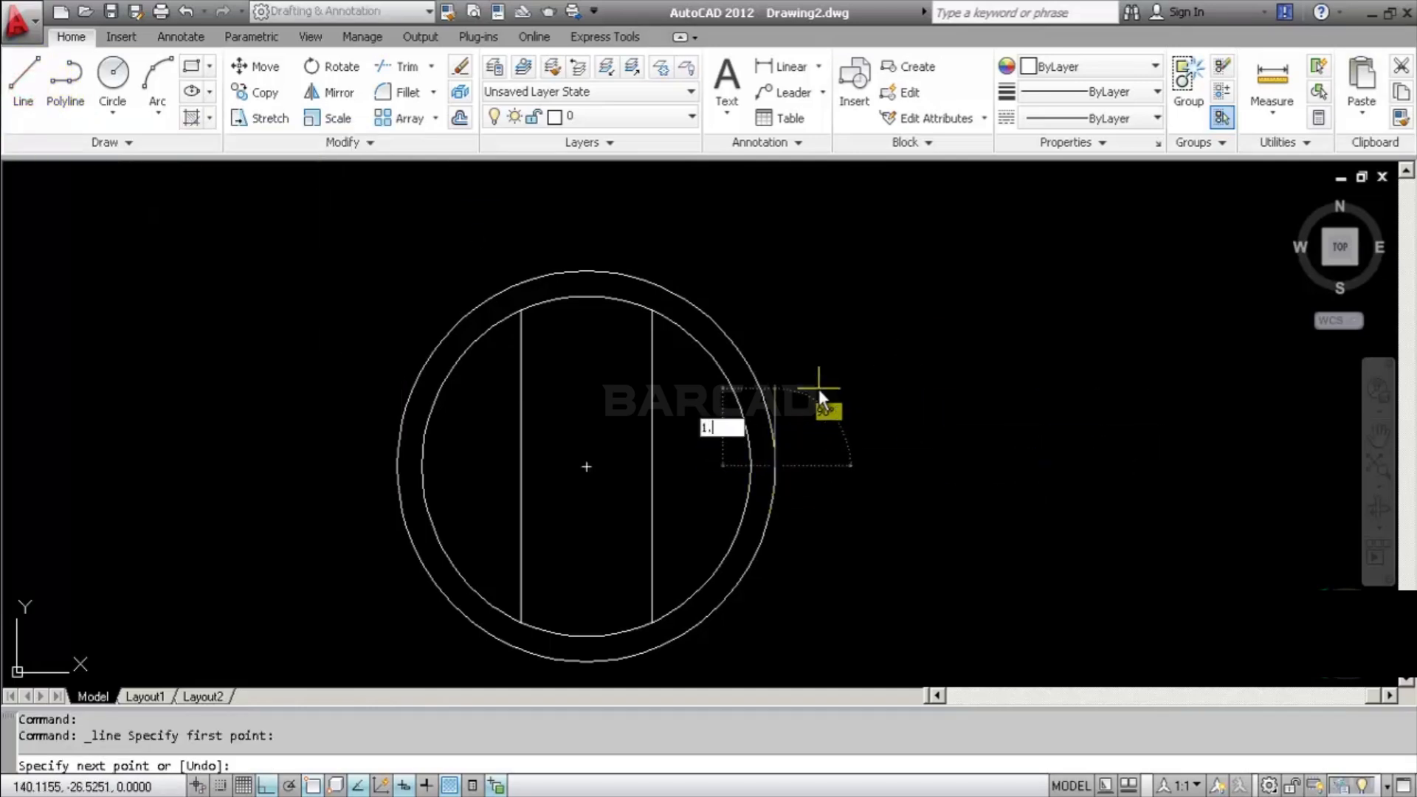
key("Return")
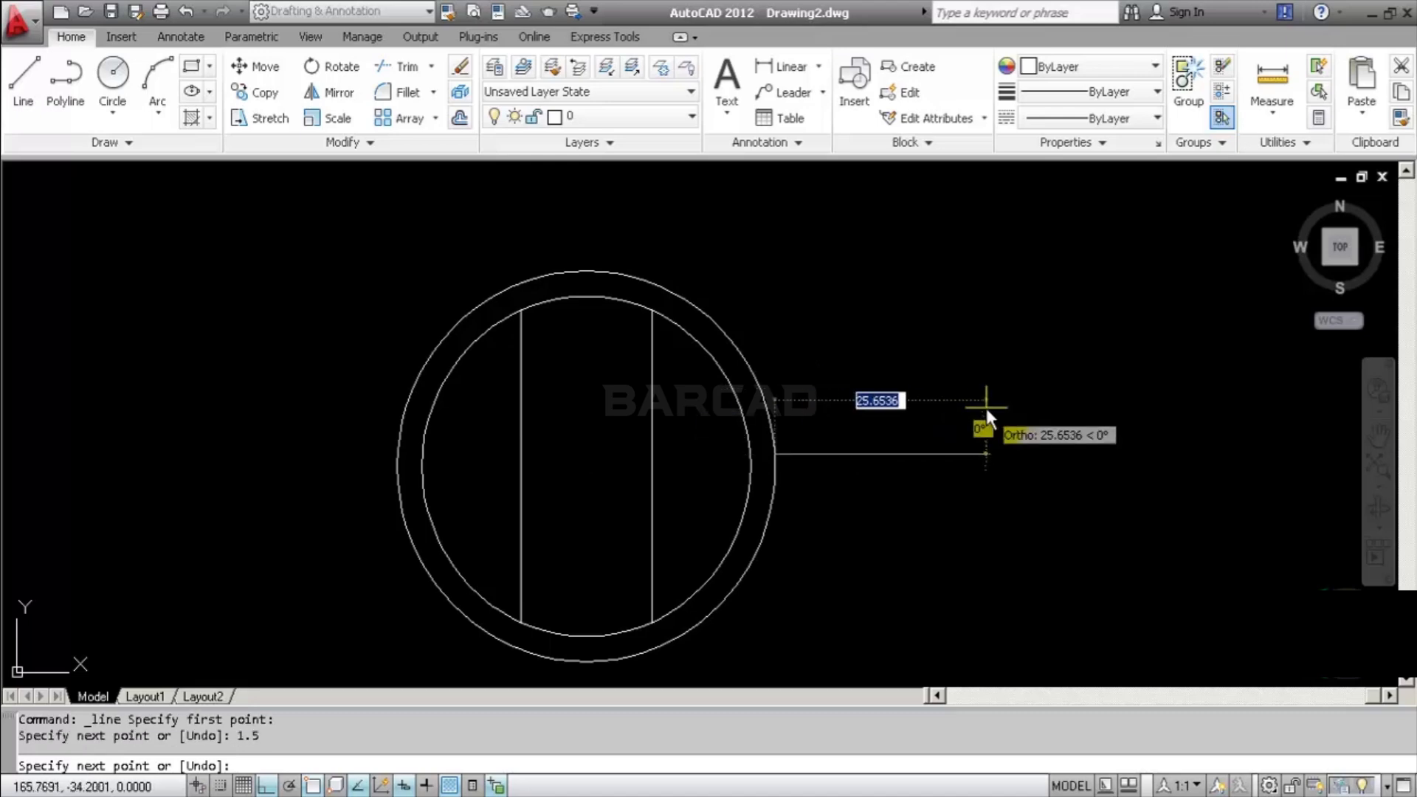
type("5")
key("Return")
type("3")
key("Return")
scroll(821, 507, "up", 5)
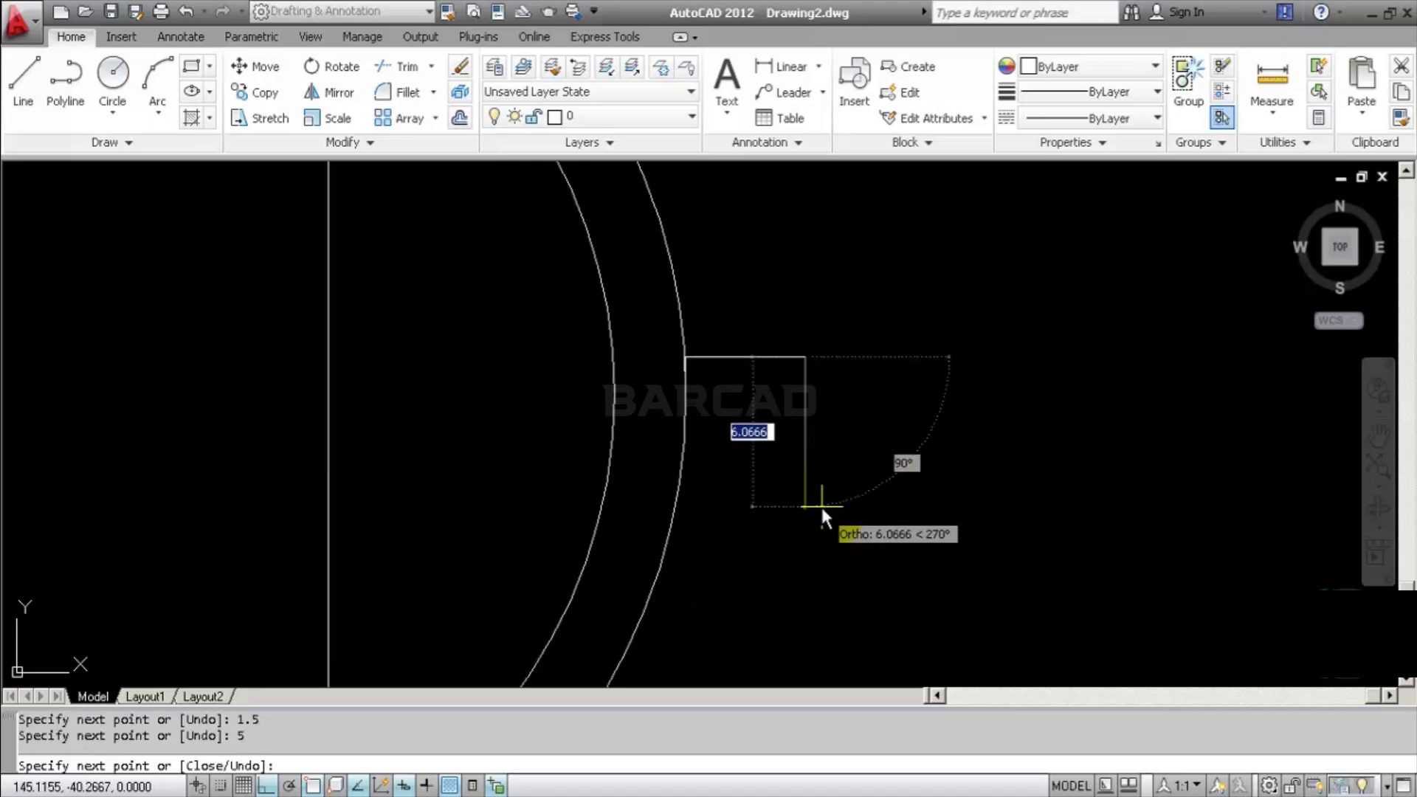
left_click(651, 435)
key("Return")
Trim the end of the stub's lower line that overshoots inside the outer circle
left_click(402, 66)
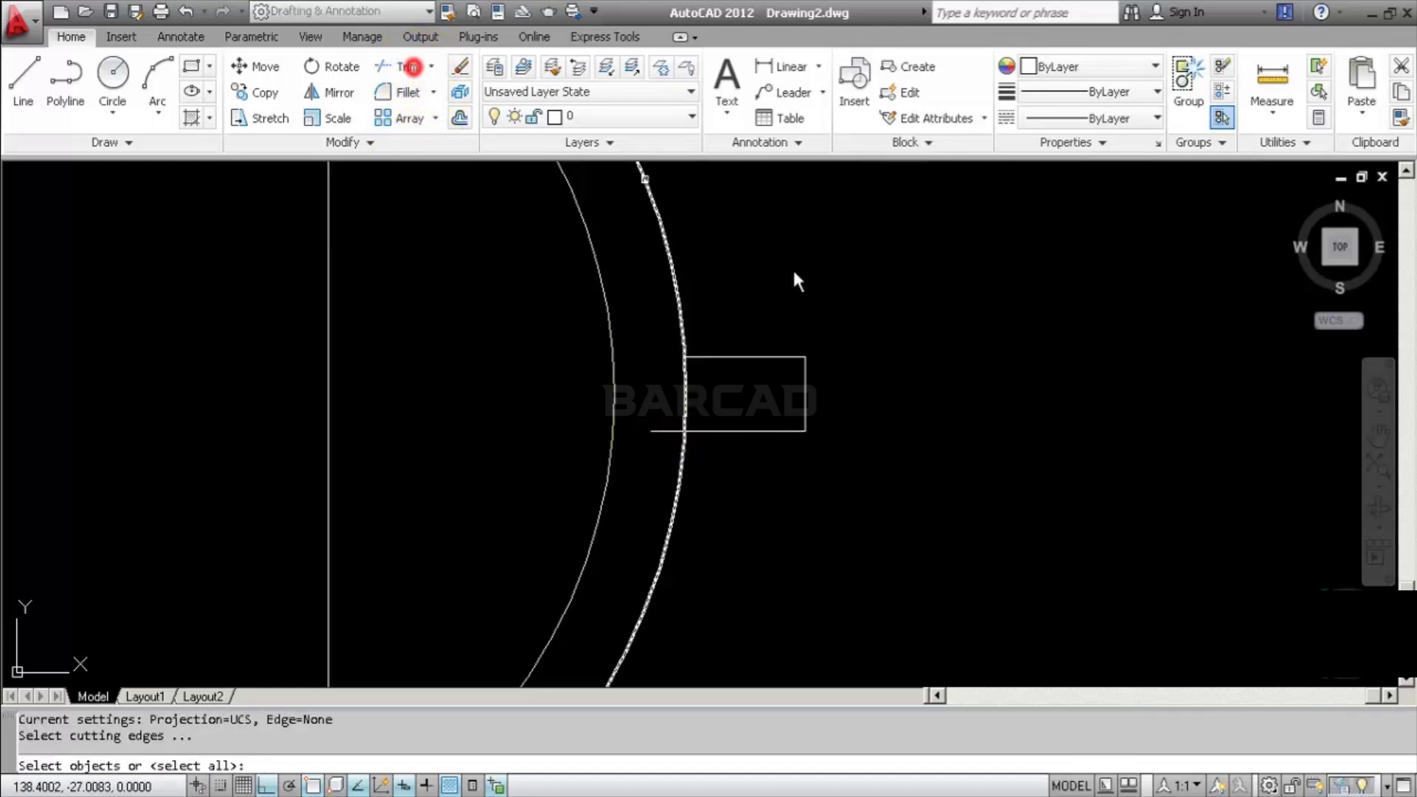
key("Return")
left_click(667, 424)
left_click(713, 410)
key("Return")
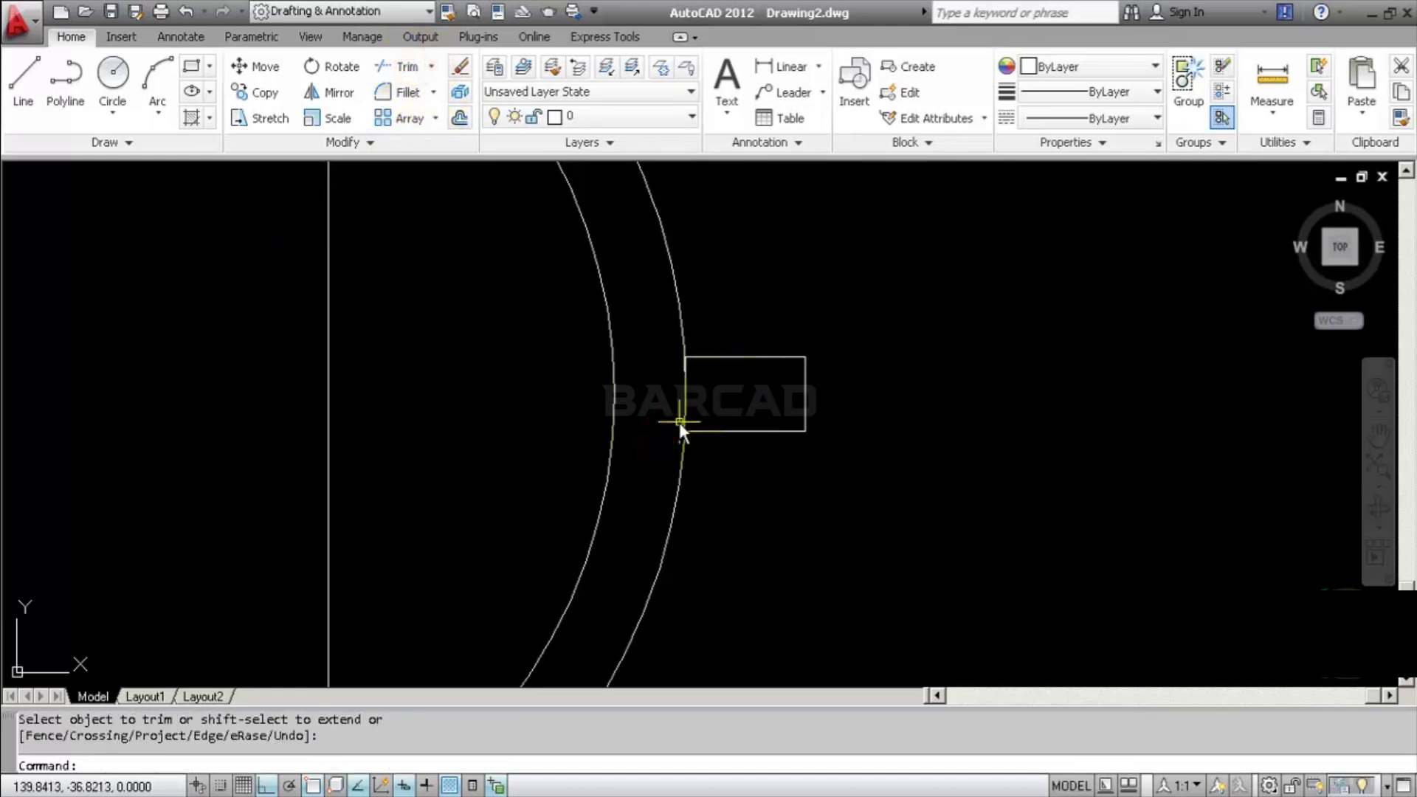
scroll(679, 422, "down", 2)
left_click(64, 99)
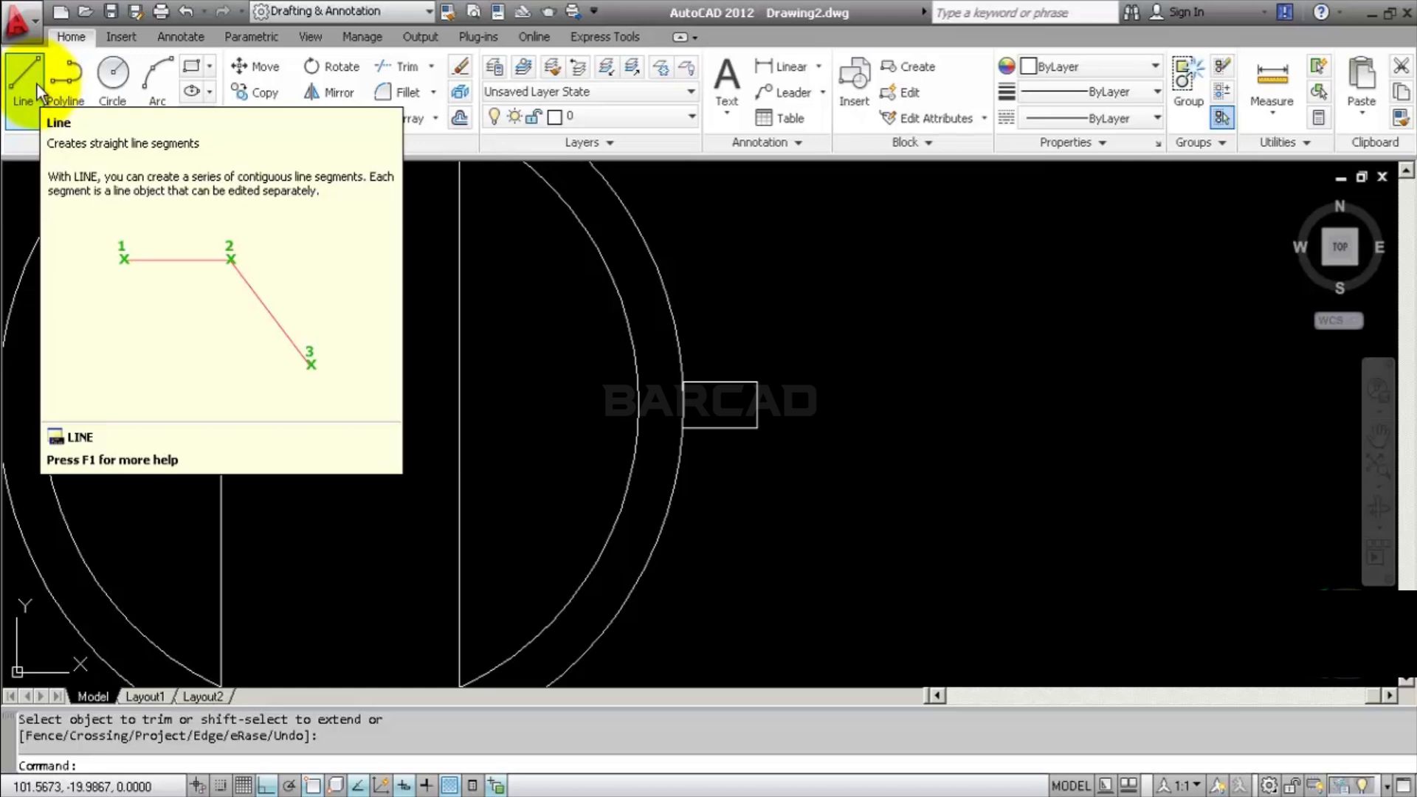
left_click(21, 87)
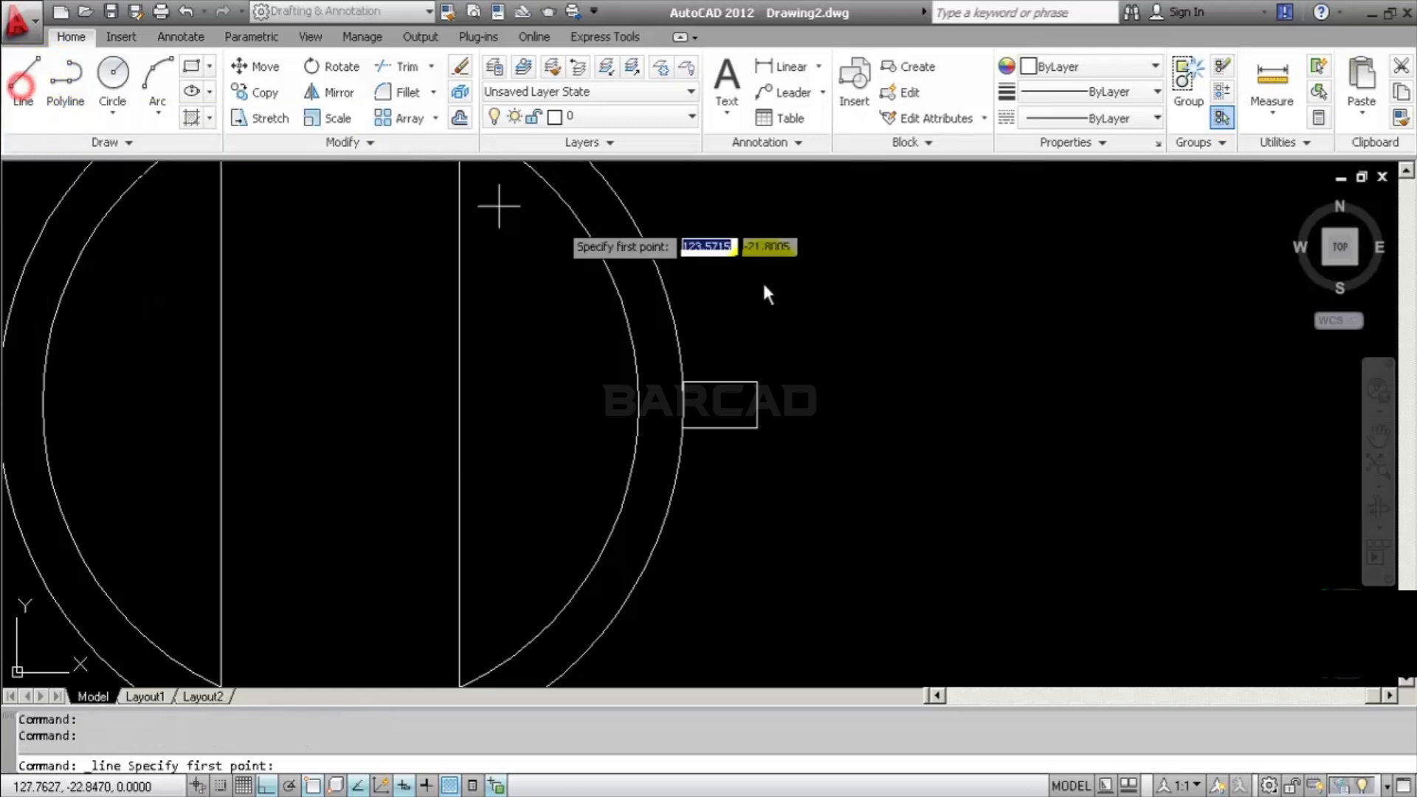
left_click(760, 408)
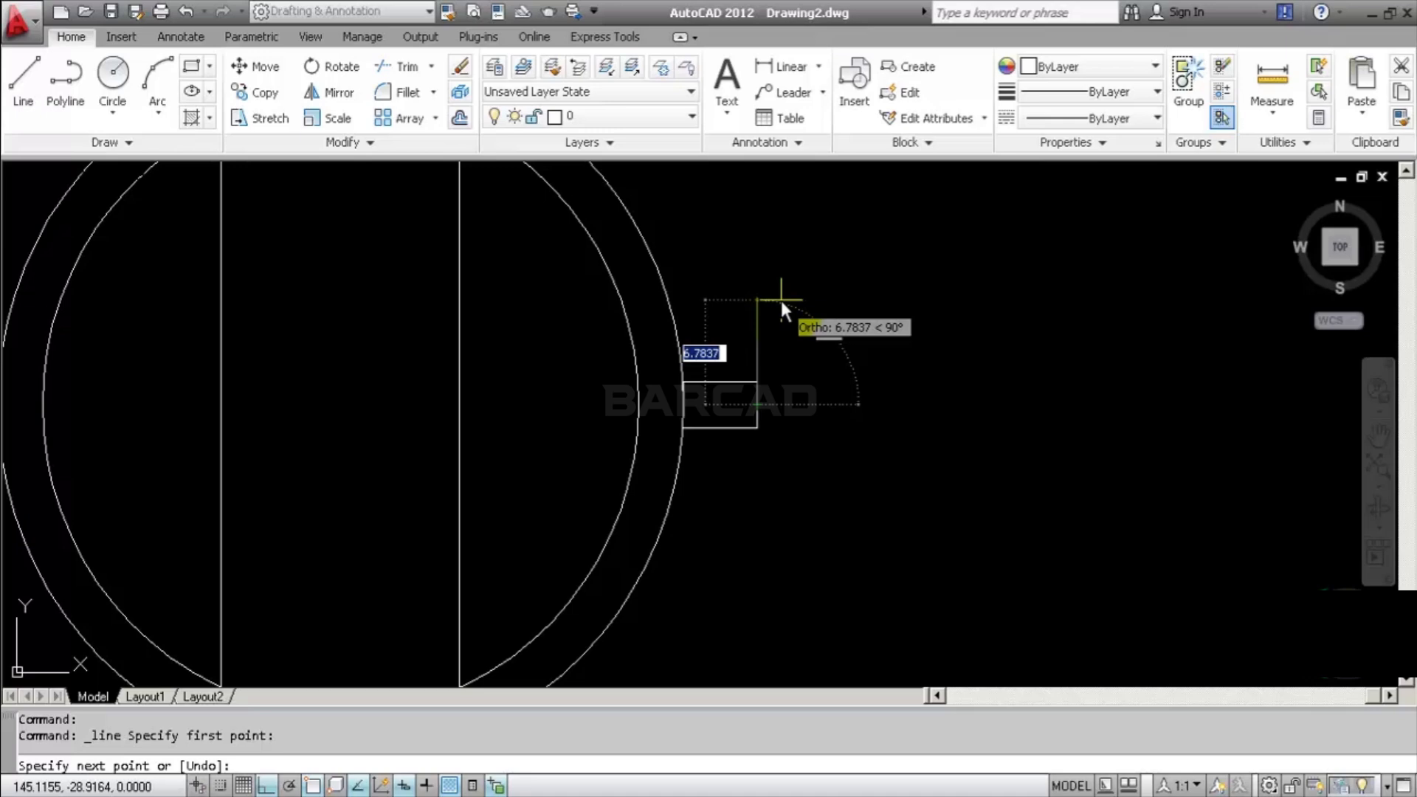
key("Escape")
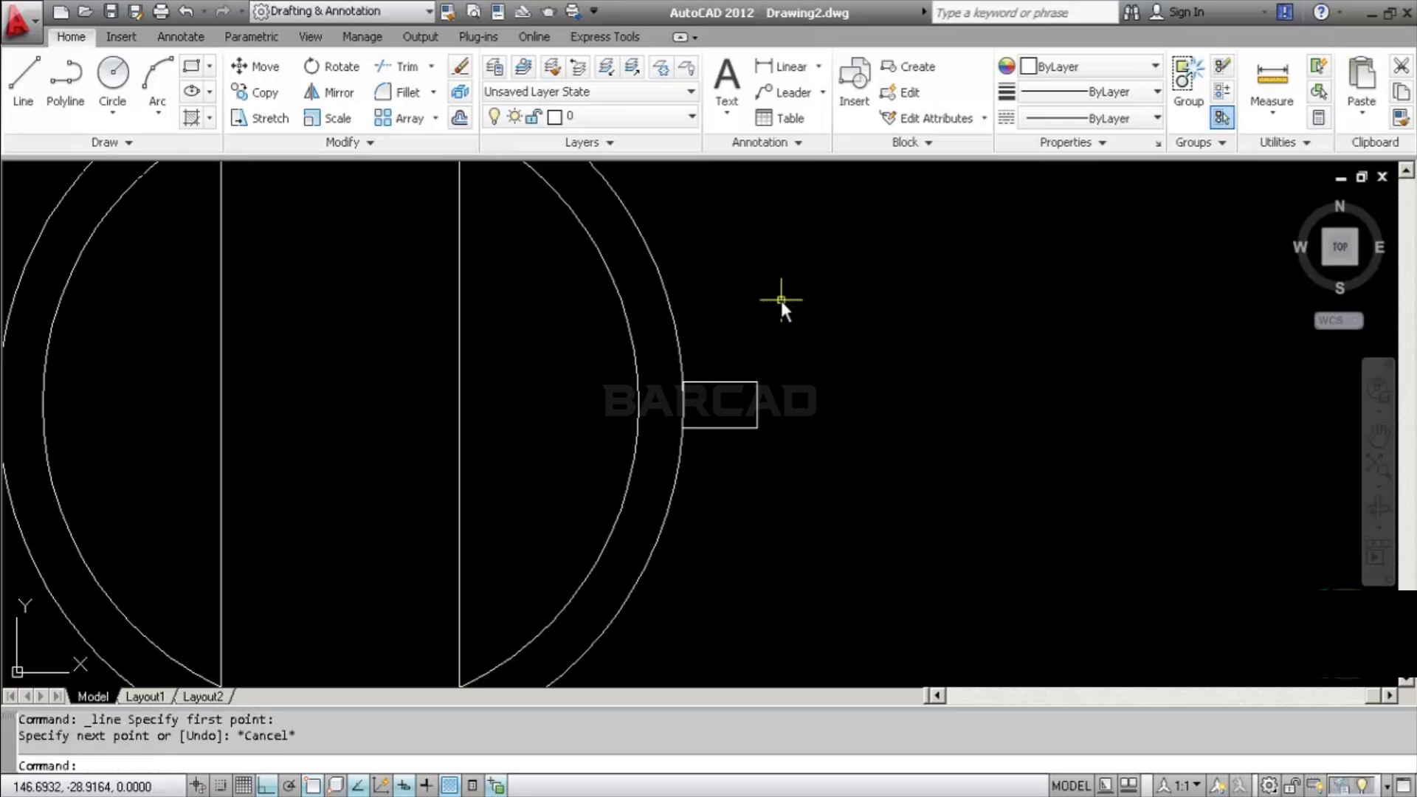
Draw a closed 17 by 17 square with lines, starting at the stub's right-end midpoint and going 8.5 up first
left_click(29, 88)
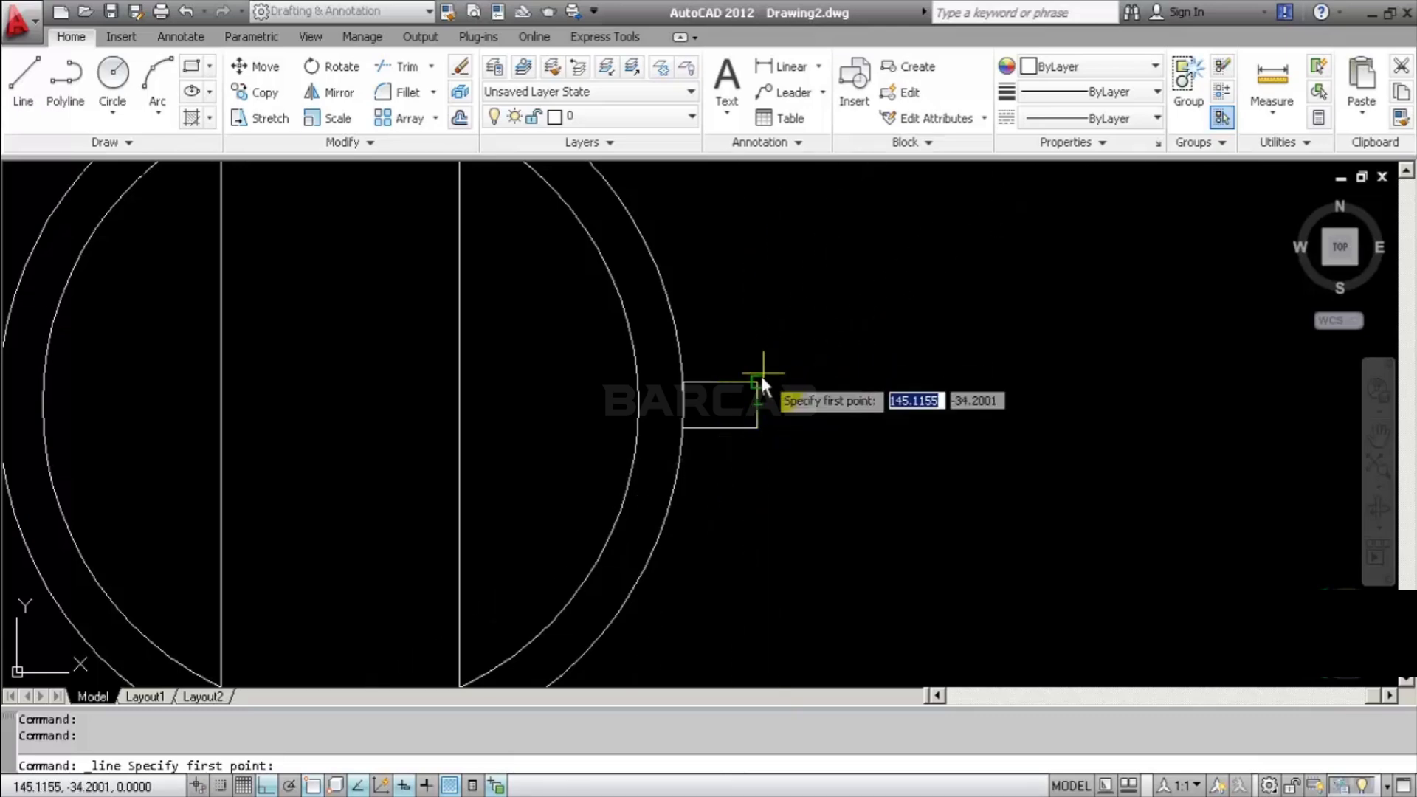
left_click(757, 405)
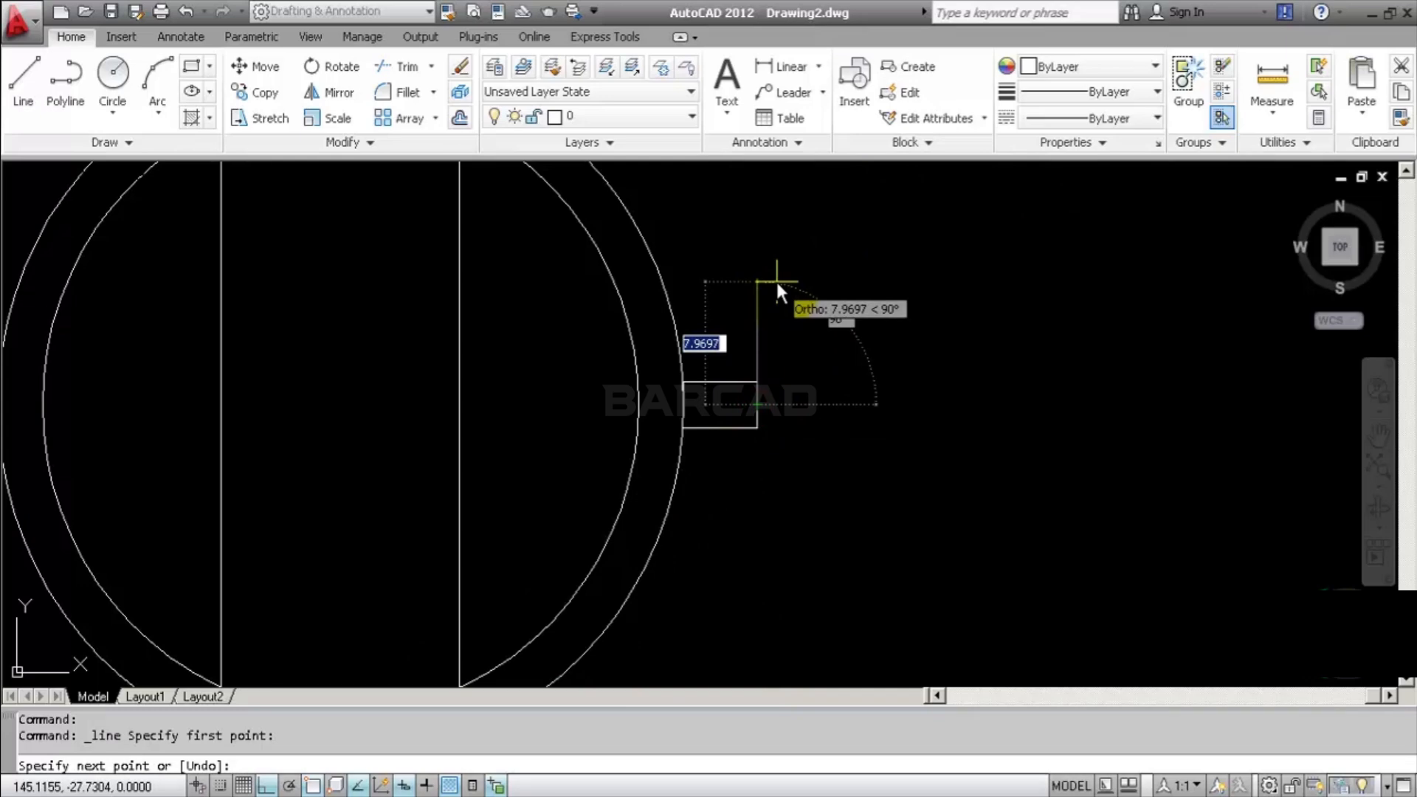
type("8.5")
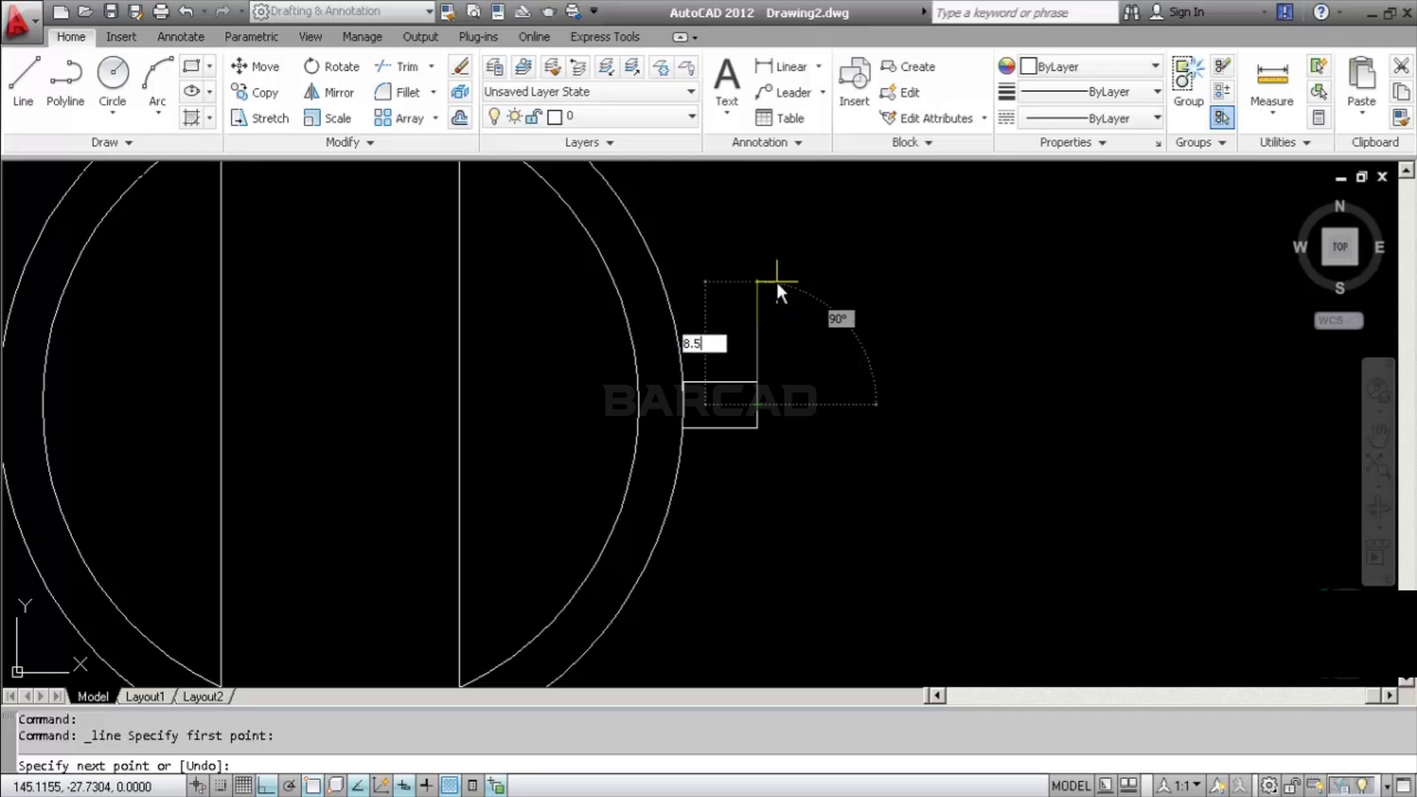
key("Return")
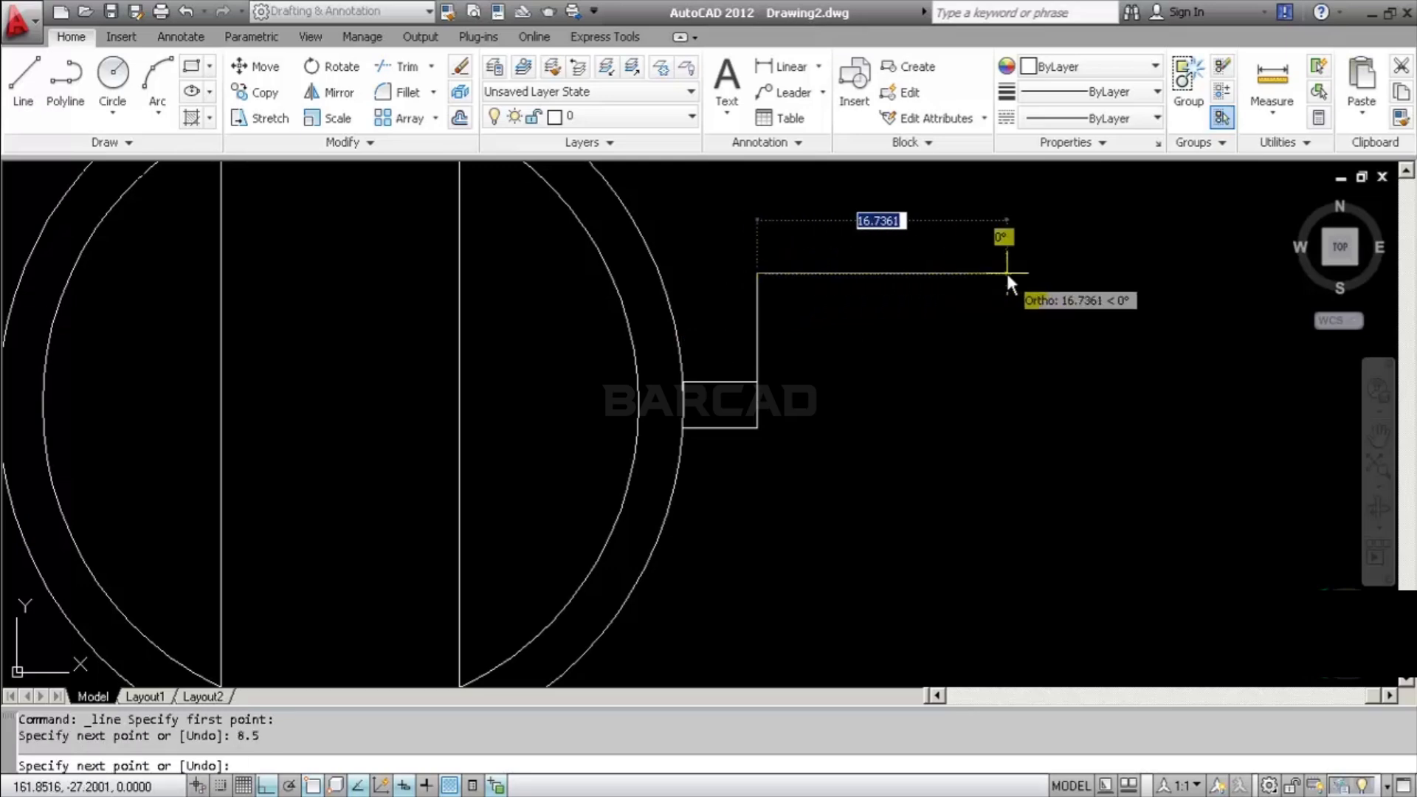
type("17")
key("Return")
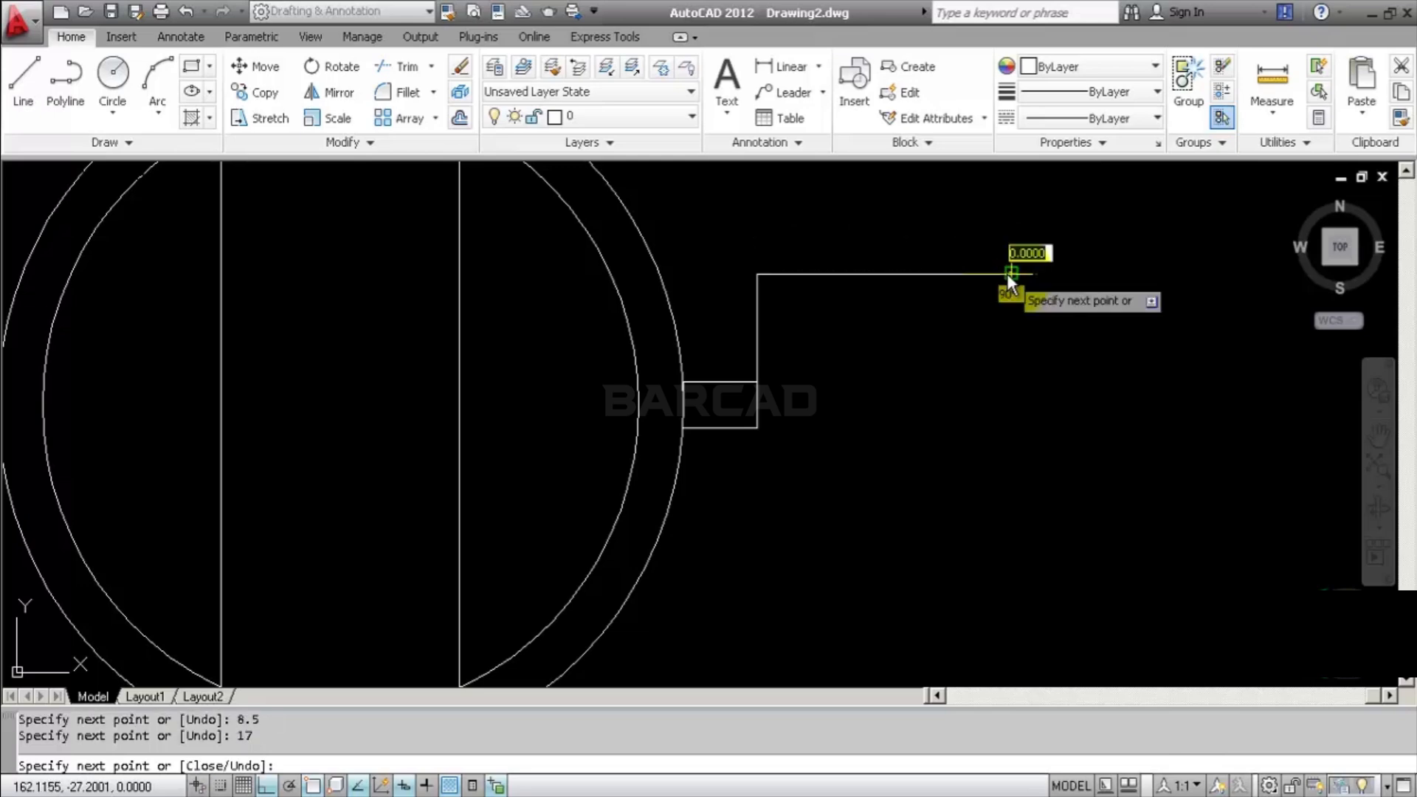
type("17")
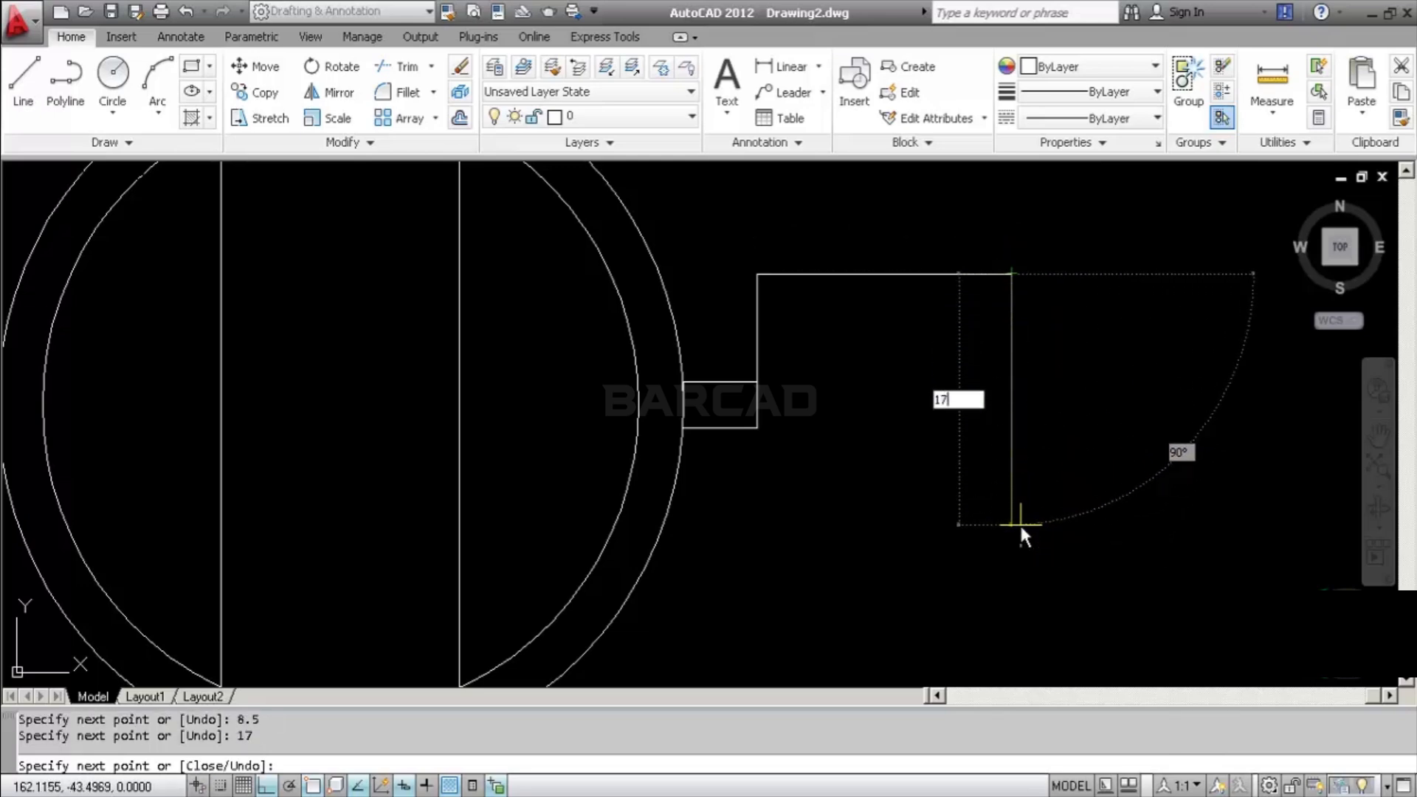
key("Return")
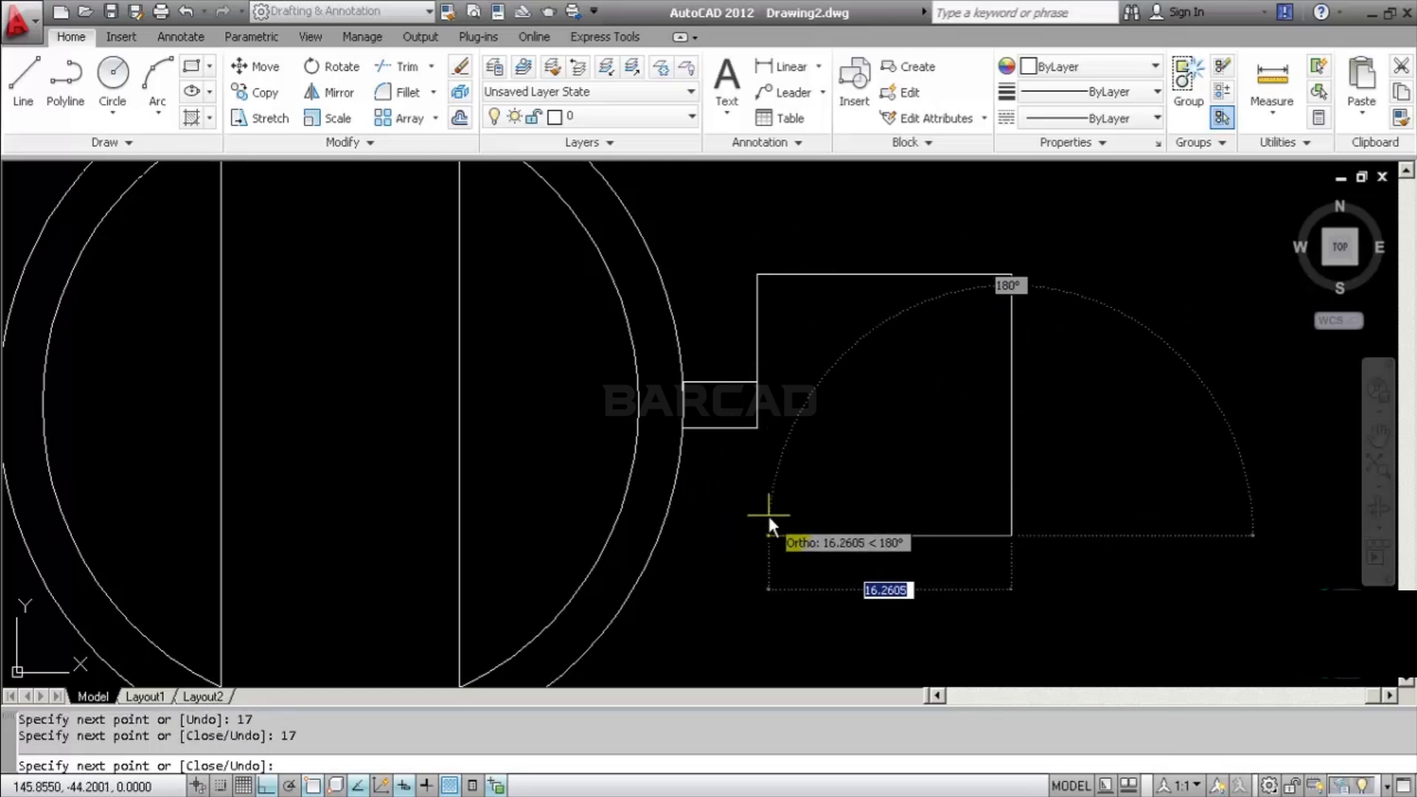
type("17")
key("Return")
type("c")
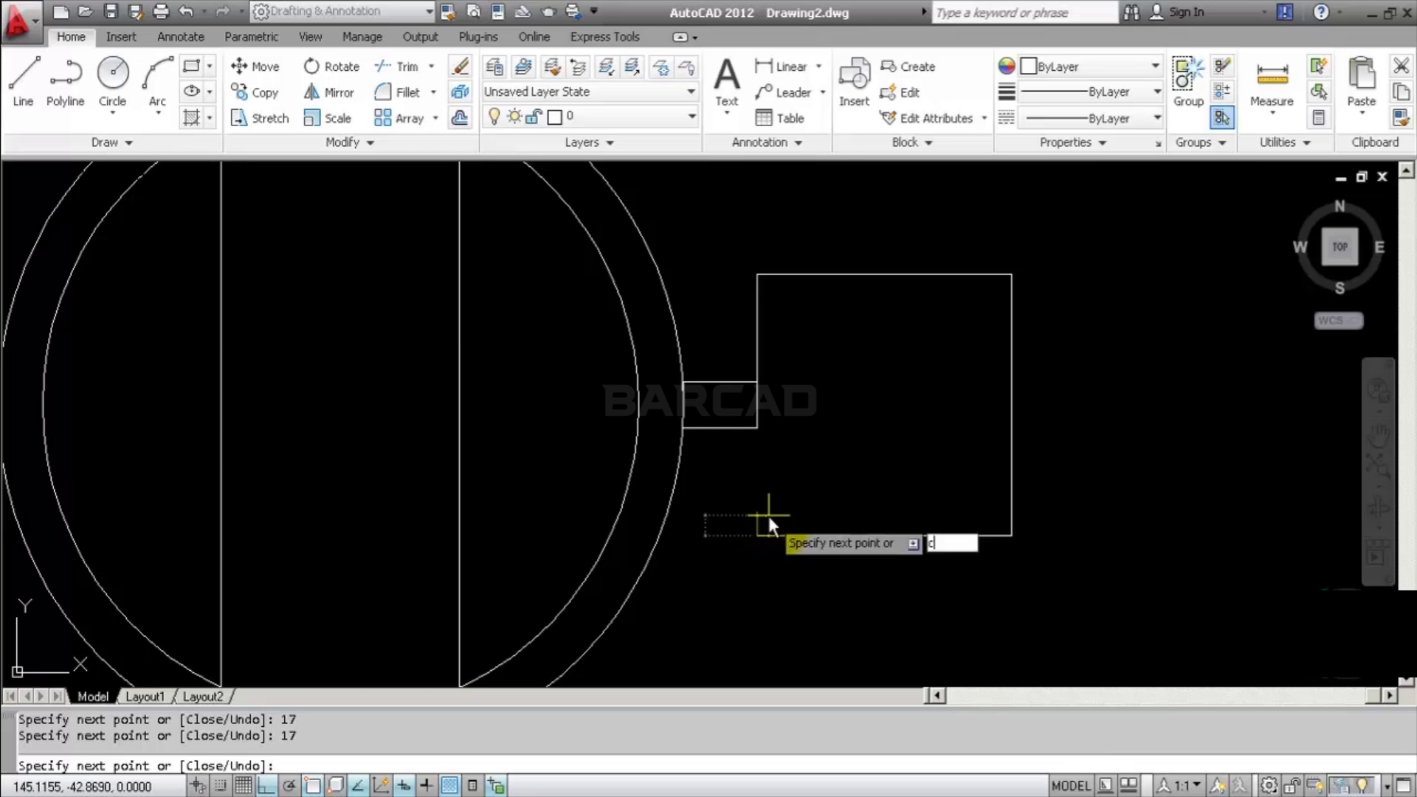
key("Return")
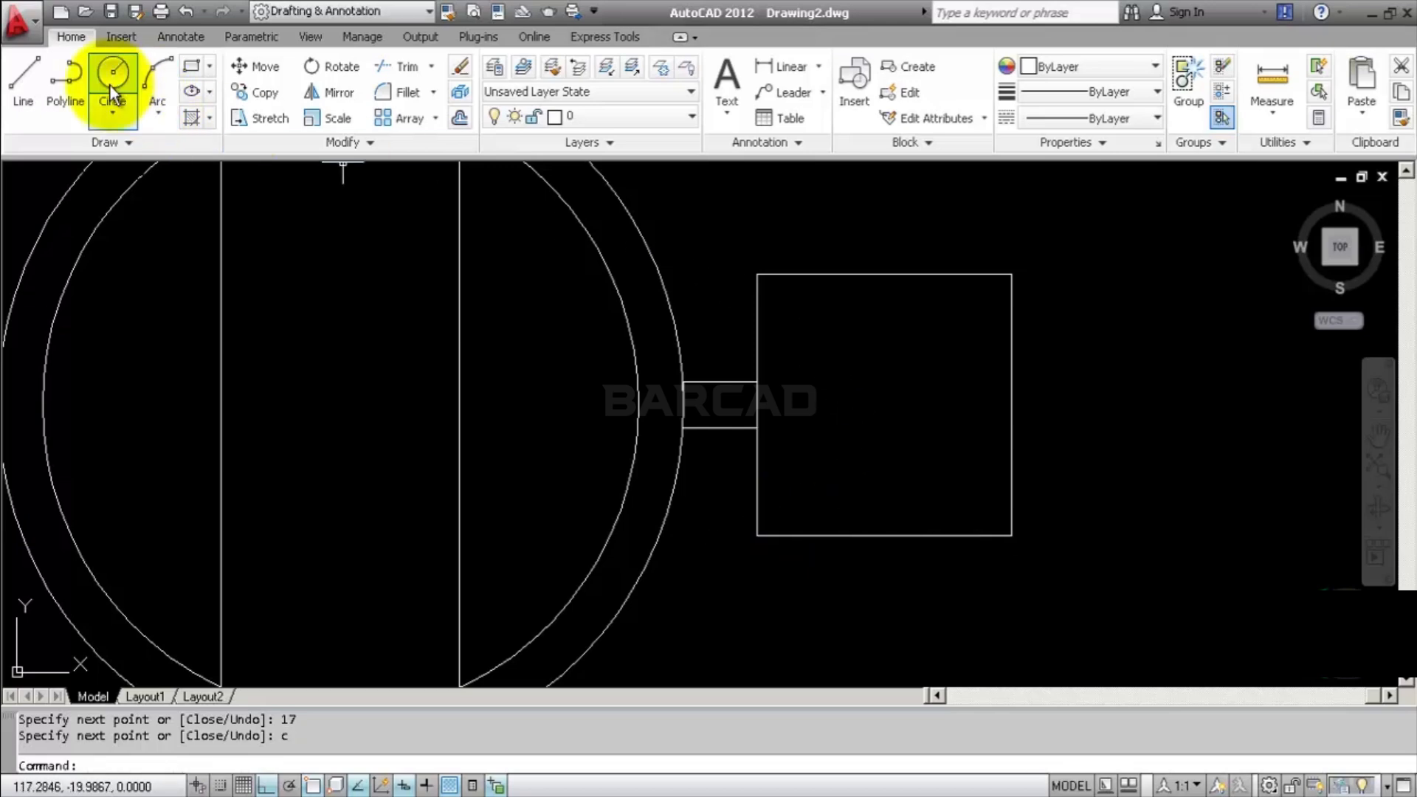
Draw lines from the stub's upper right corner inside the square: 3 right, 3 up, then segments of 2, 7 and 2 to the right
left_click(23, 74)
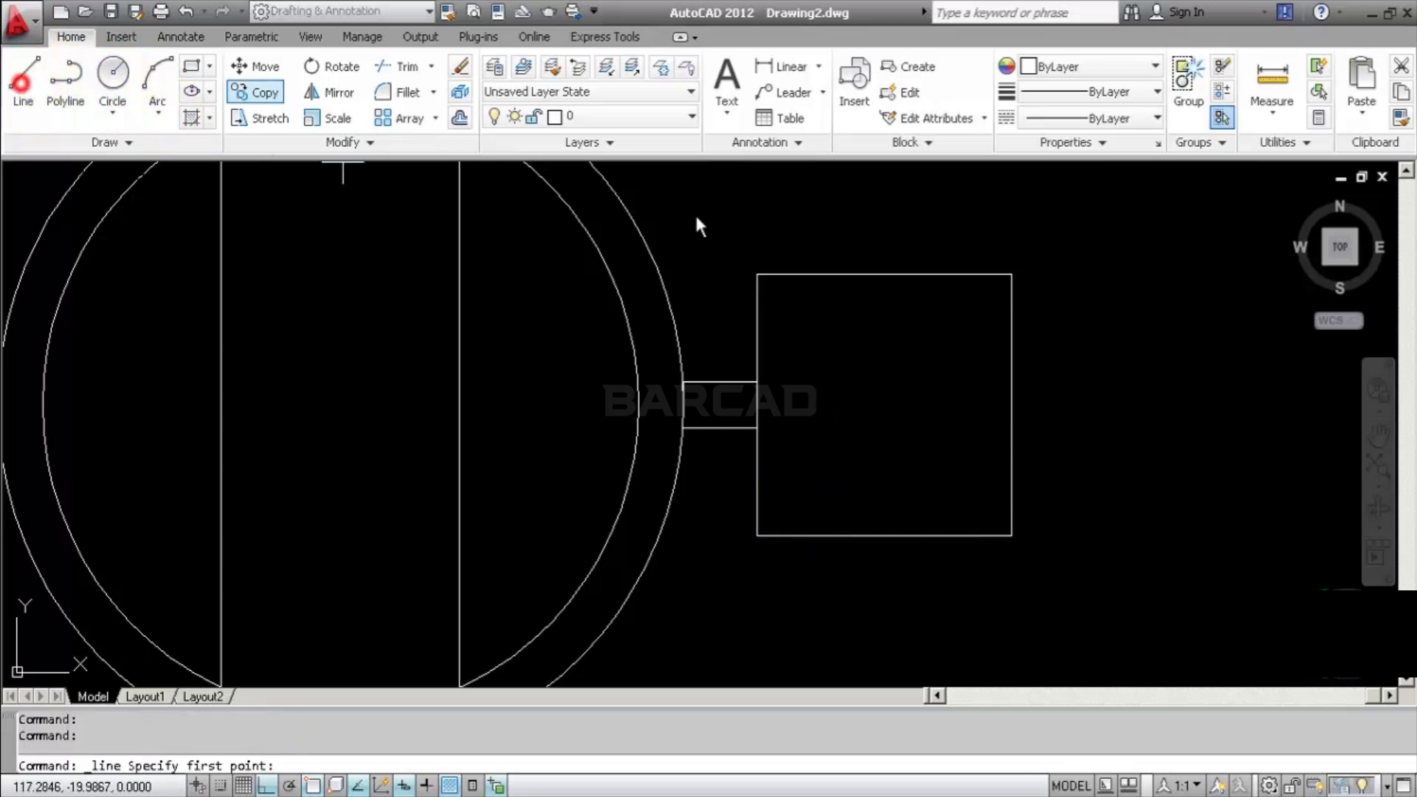
left_click(757, 382)
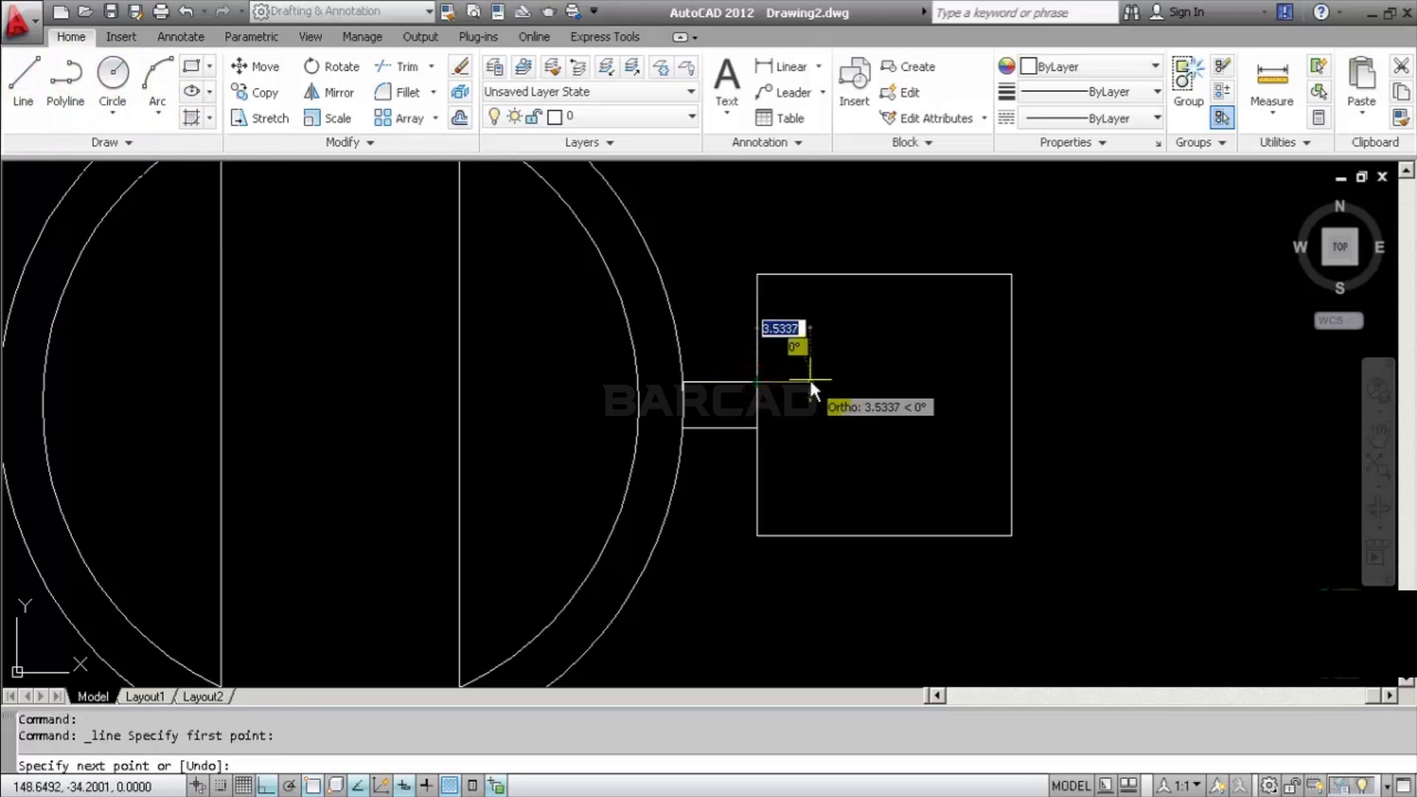
type("3")
key("Return")
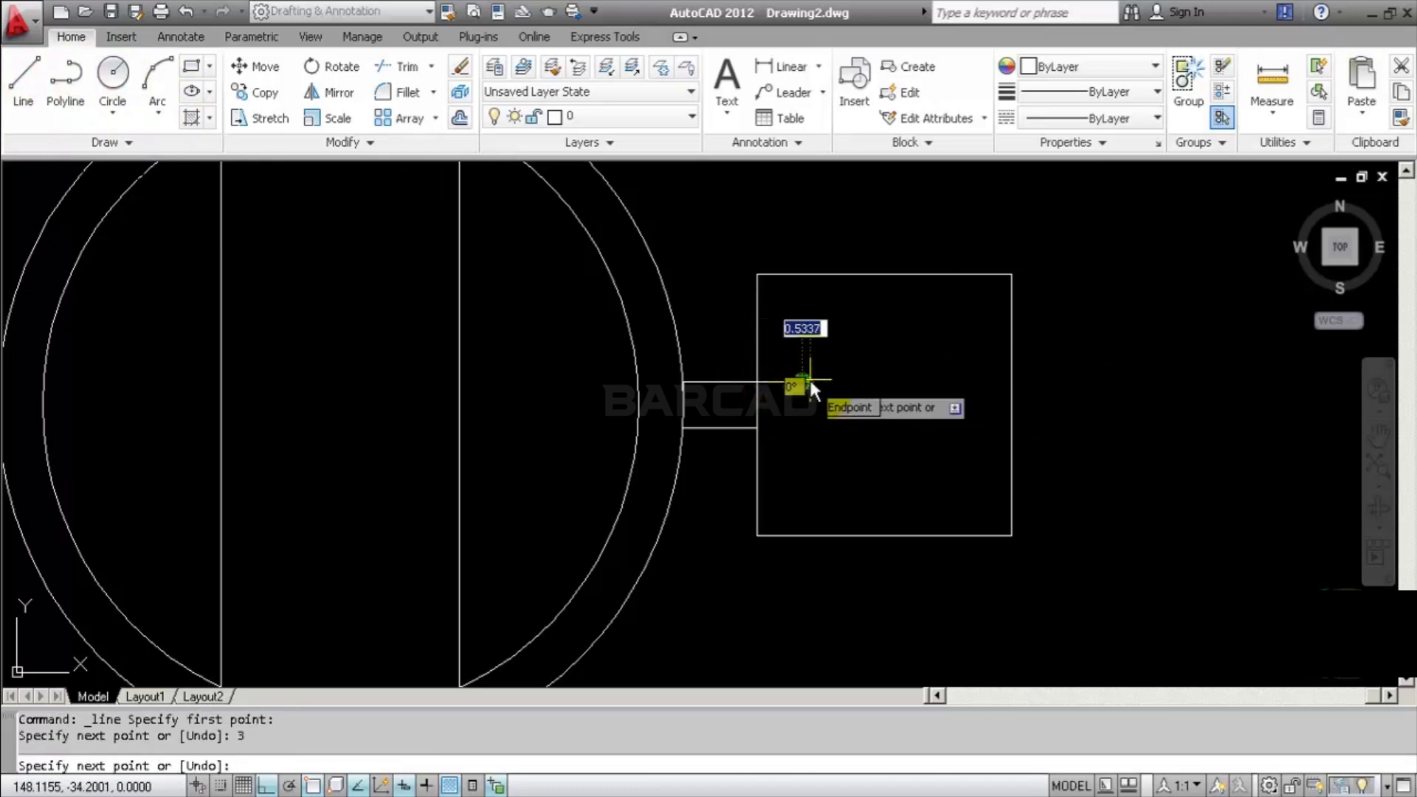
type("3")
key("Return")
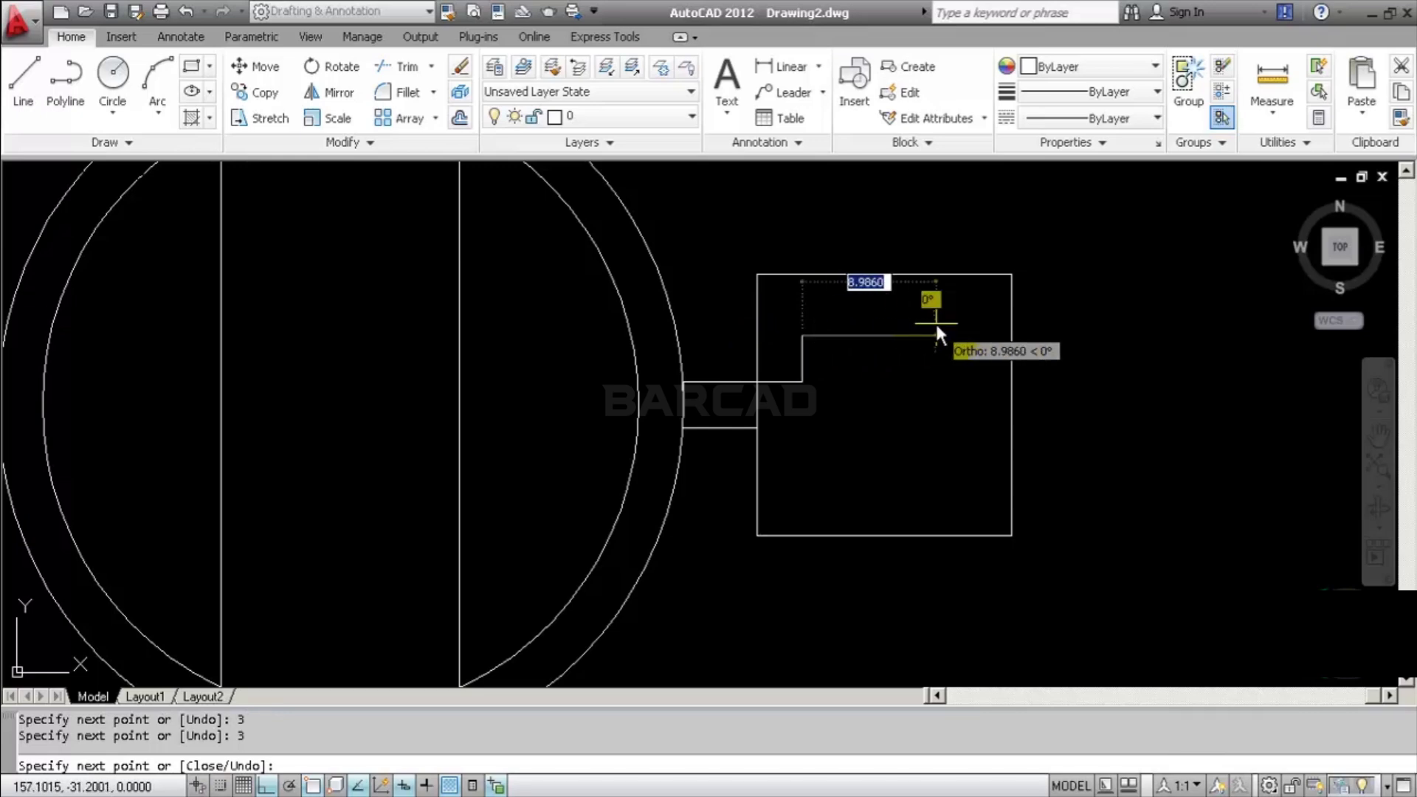
type("2")
key("Return")
type("7")
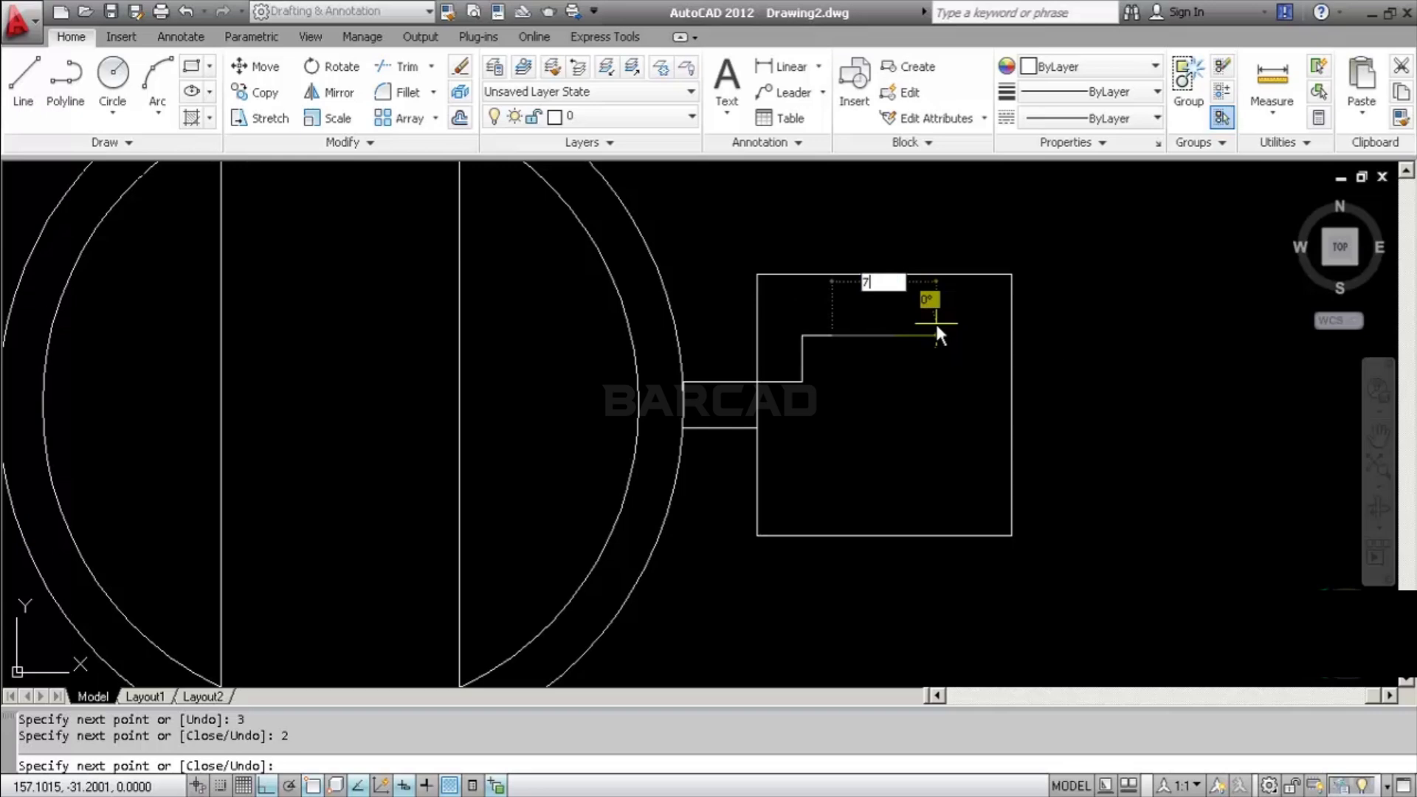
key("Return")
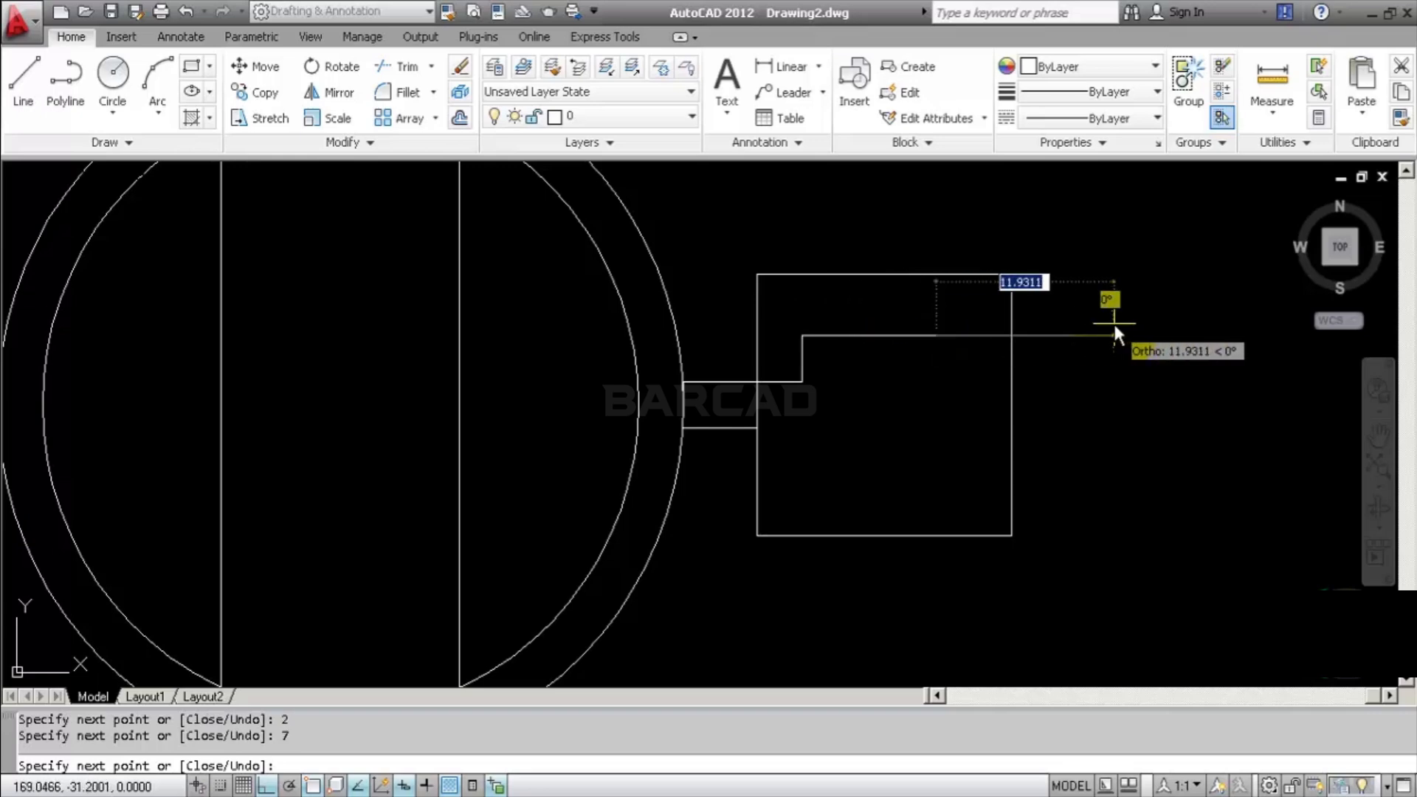
type("2")
key("Return")
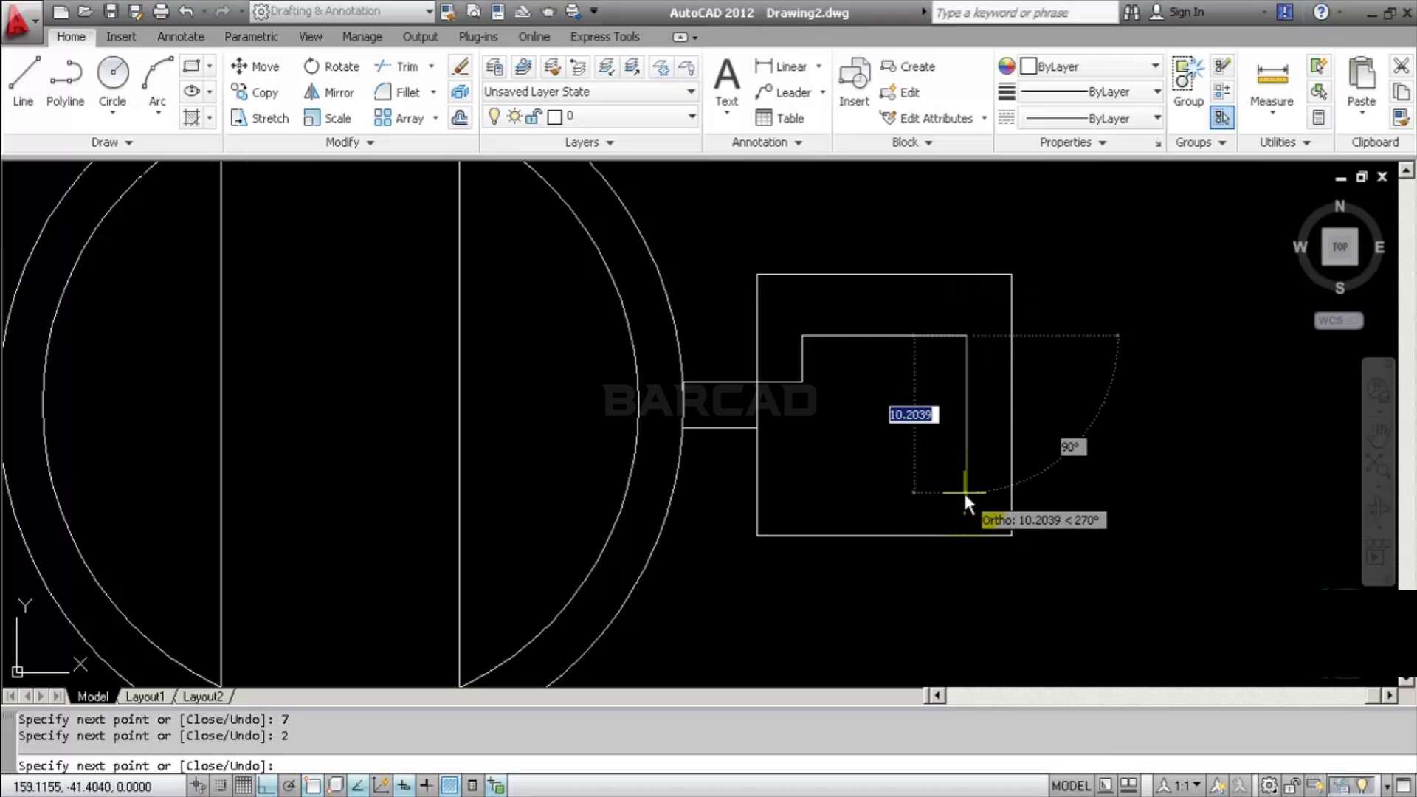
Continue the inner outline with three 3-unit segments down, back left, up to the stub's lower line level and left to the stub's lower corner
type("3")
key("Return")
type("3")
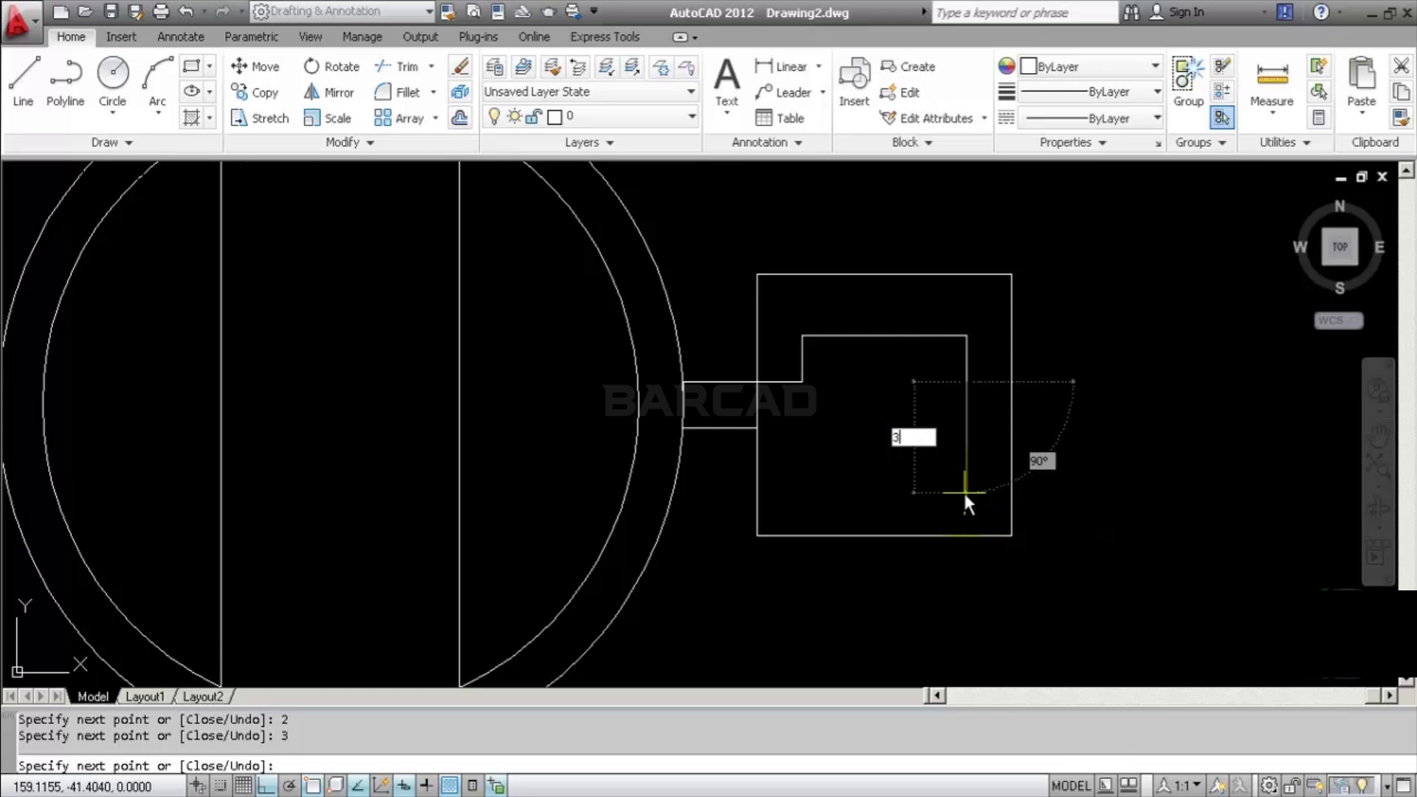
key("Return")
type("3")
key("Return")
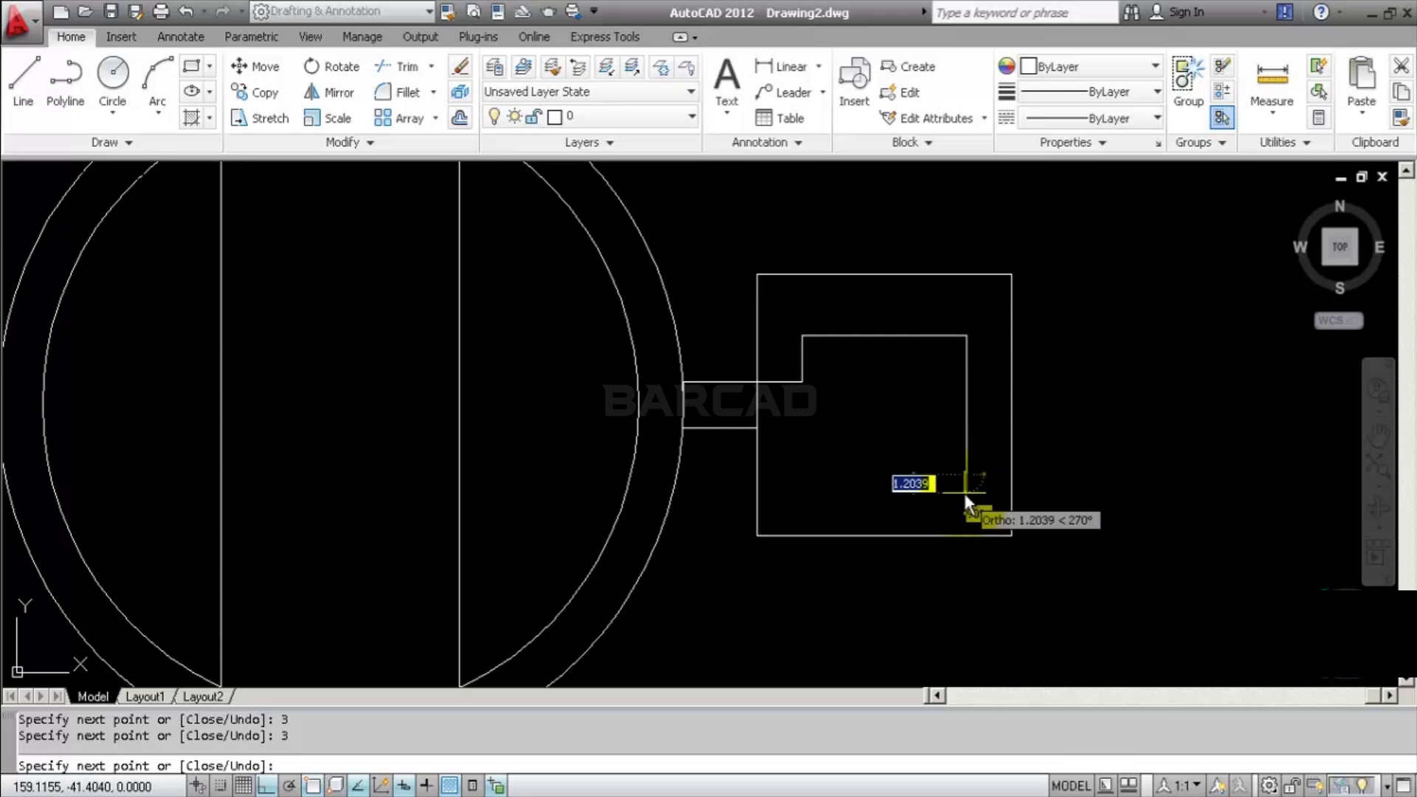
left_click(801, 476)
left_click(801, 429)
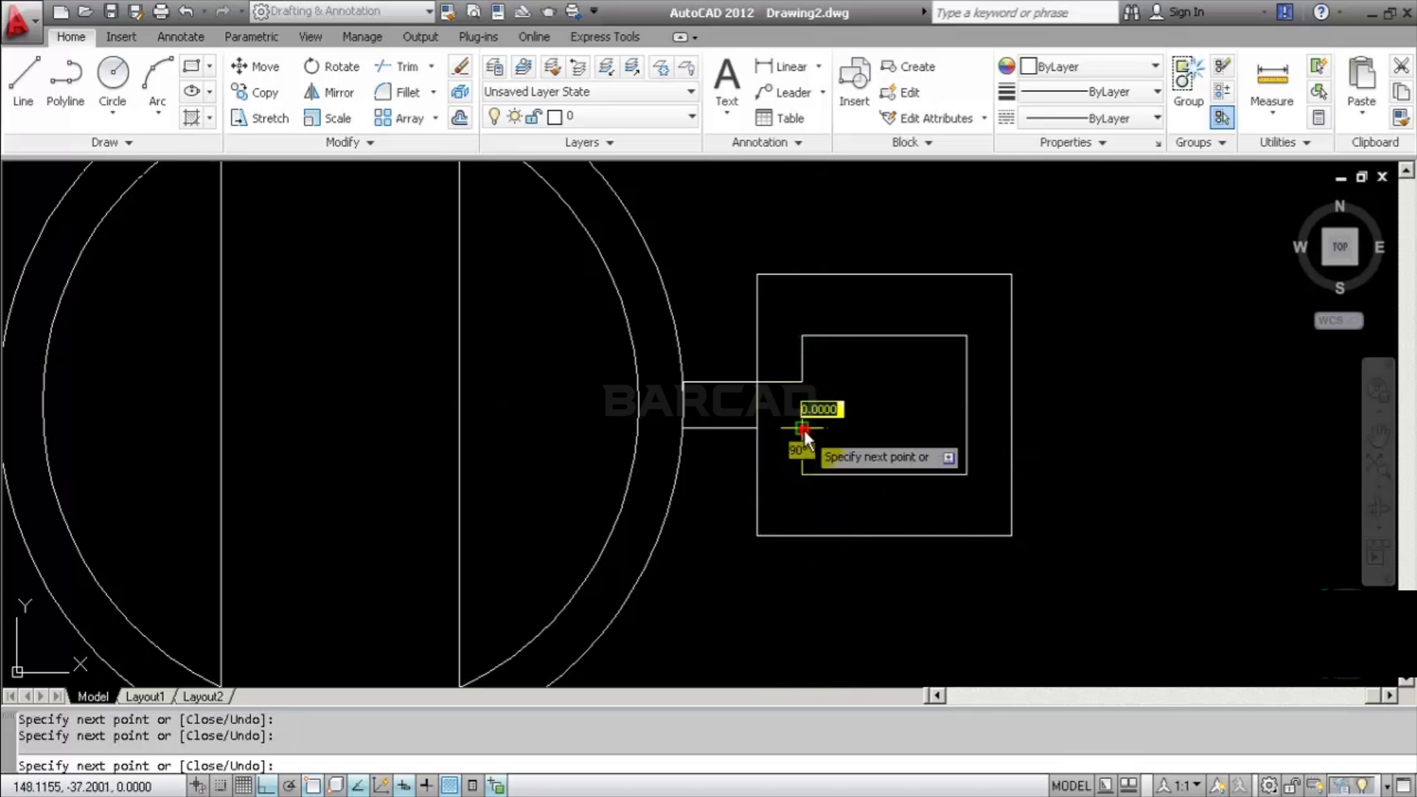
left_click(756, 429)
key("Escape")
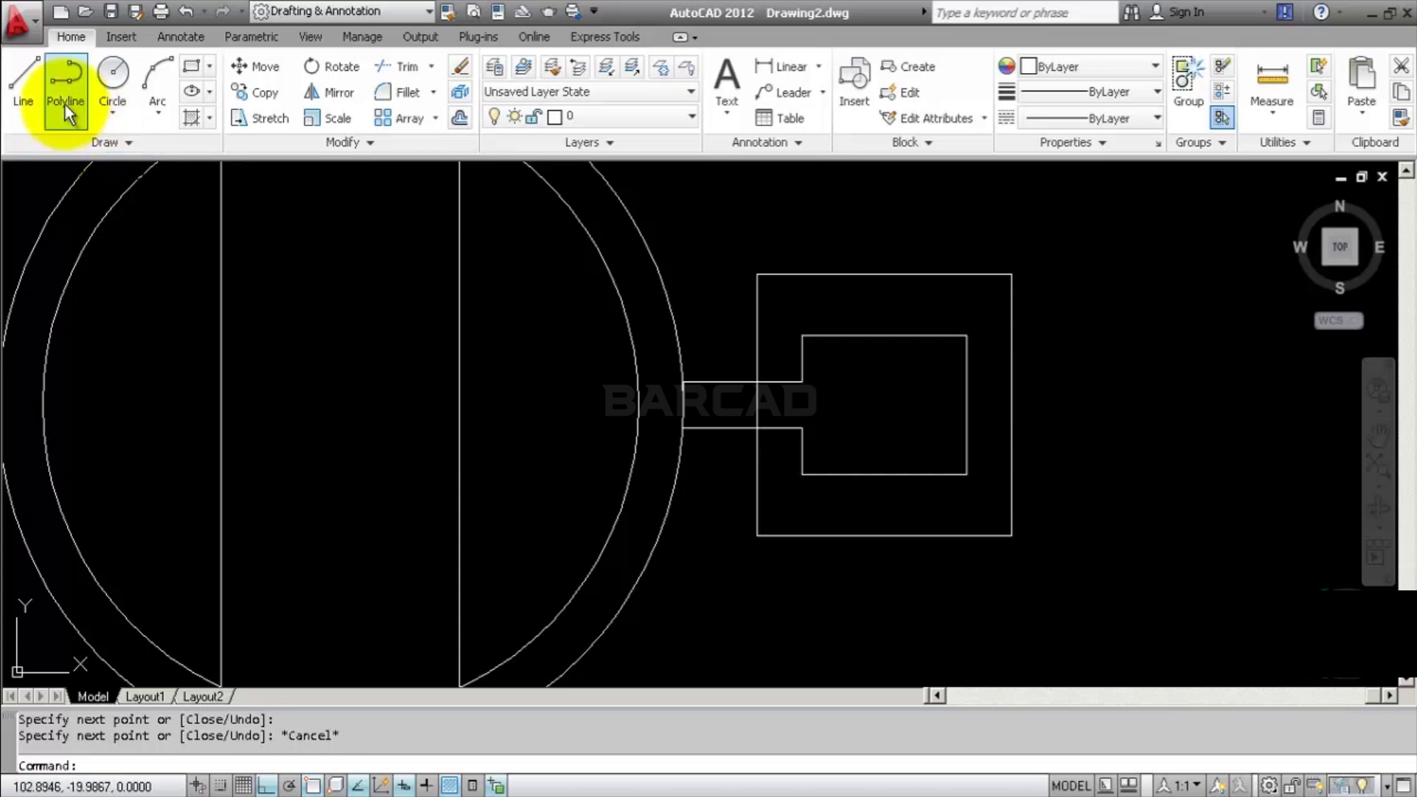
Draw two vertical lines across the inner rectangle, joining the segment endpoints 2 units in from each side
left_click(25, 82)
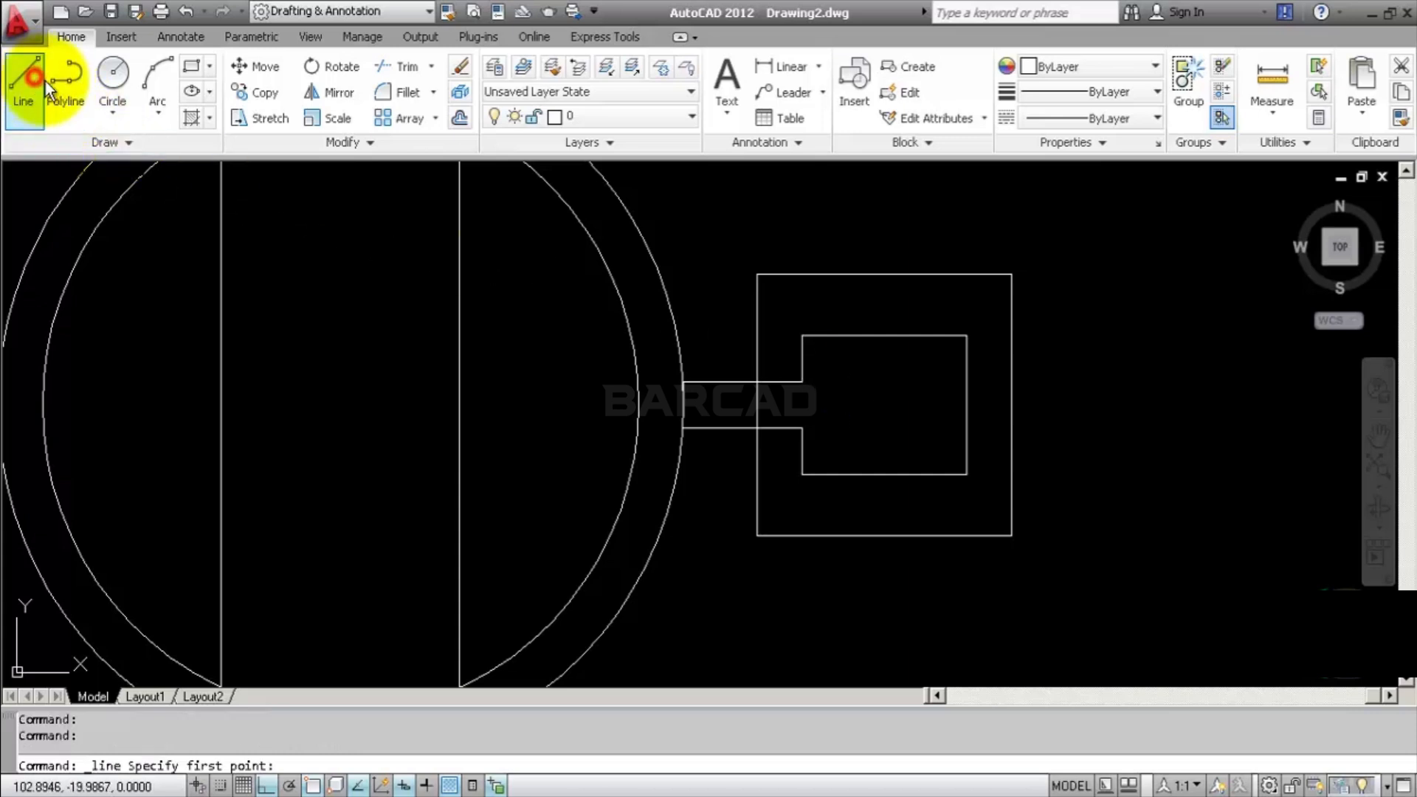
left_click(833, 336)
left_click(833, 473)
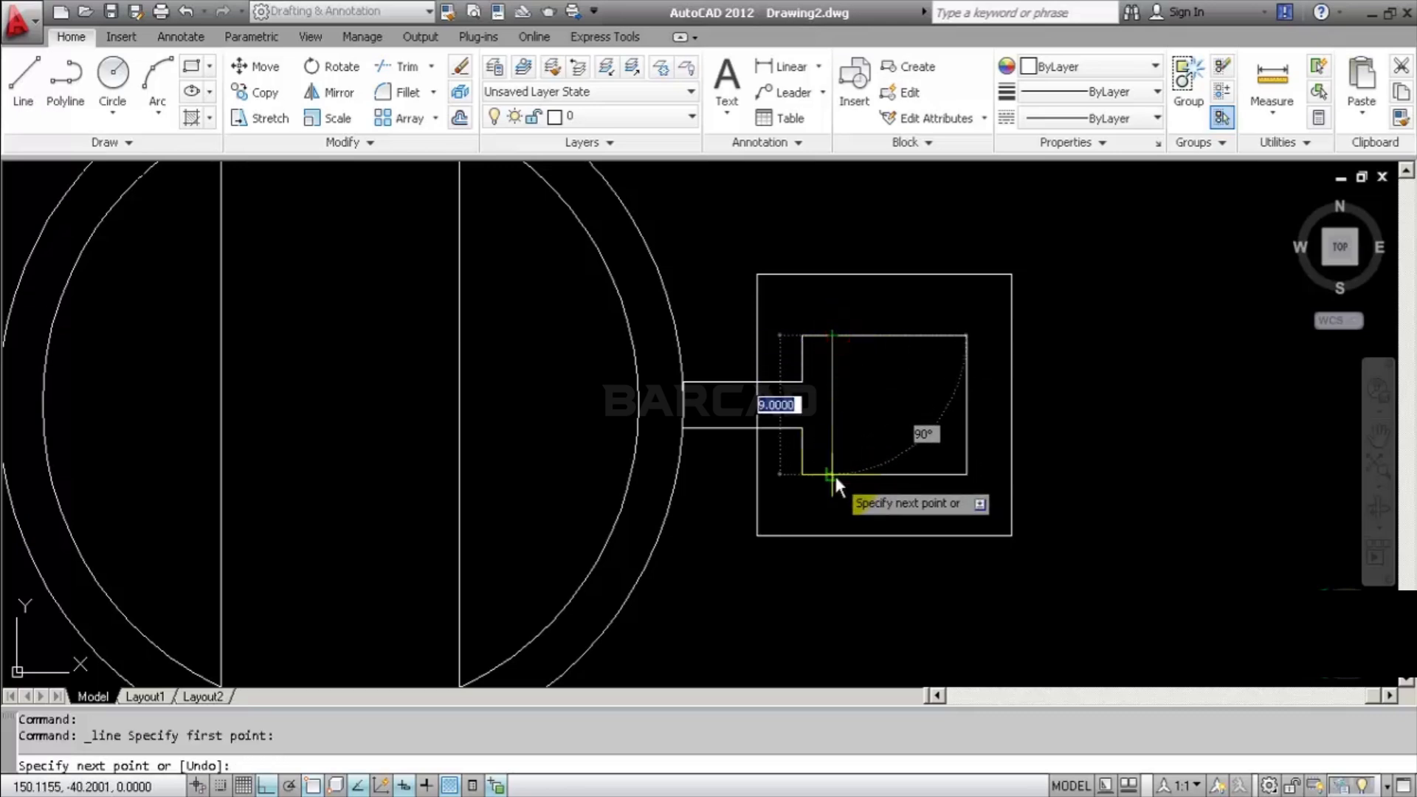
key("Return")
key("Return")
left_click(932, 337)
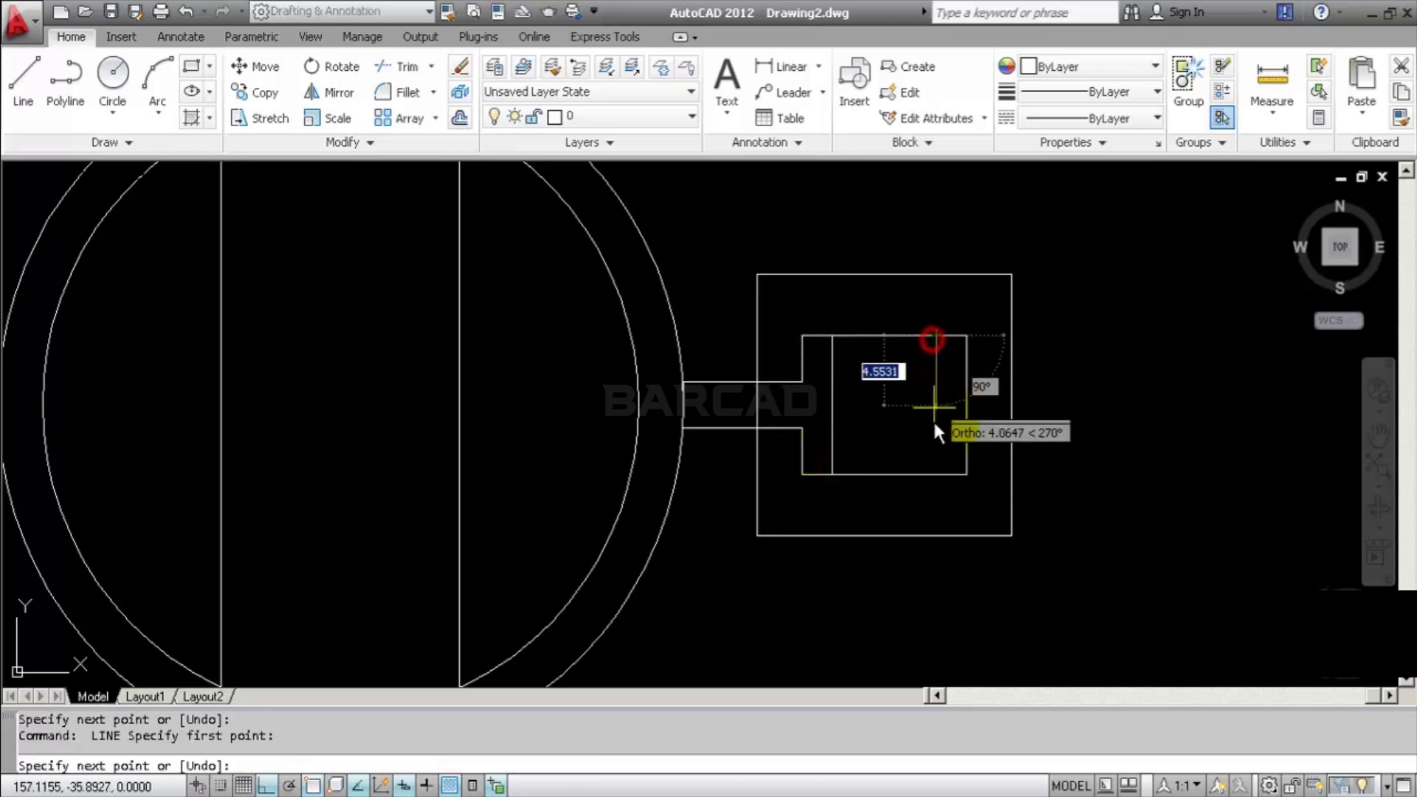
left_click(935, 473)
key("Return")
Close the inner rectangle's left side with a short vertical line between the stub's upper and lower lines
key("Return")
left_click(803, 382)
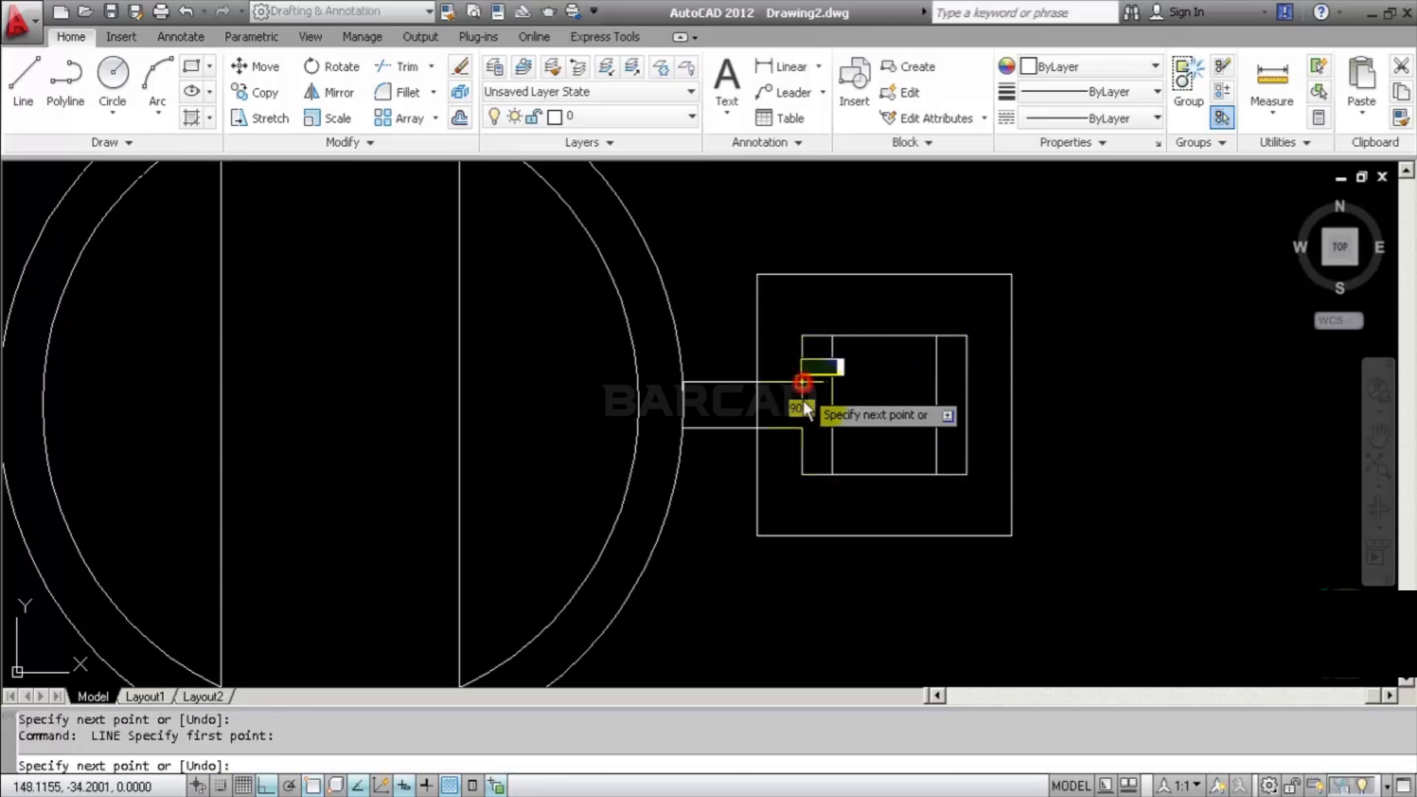
left_click(802, 428)
key("Return")
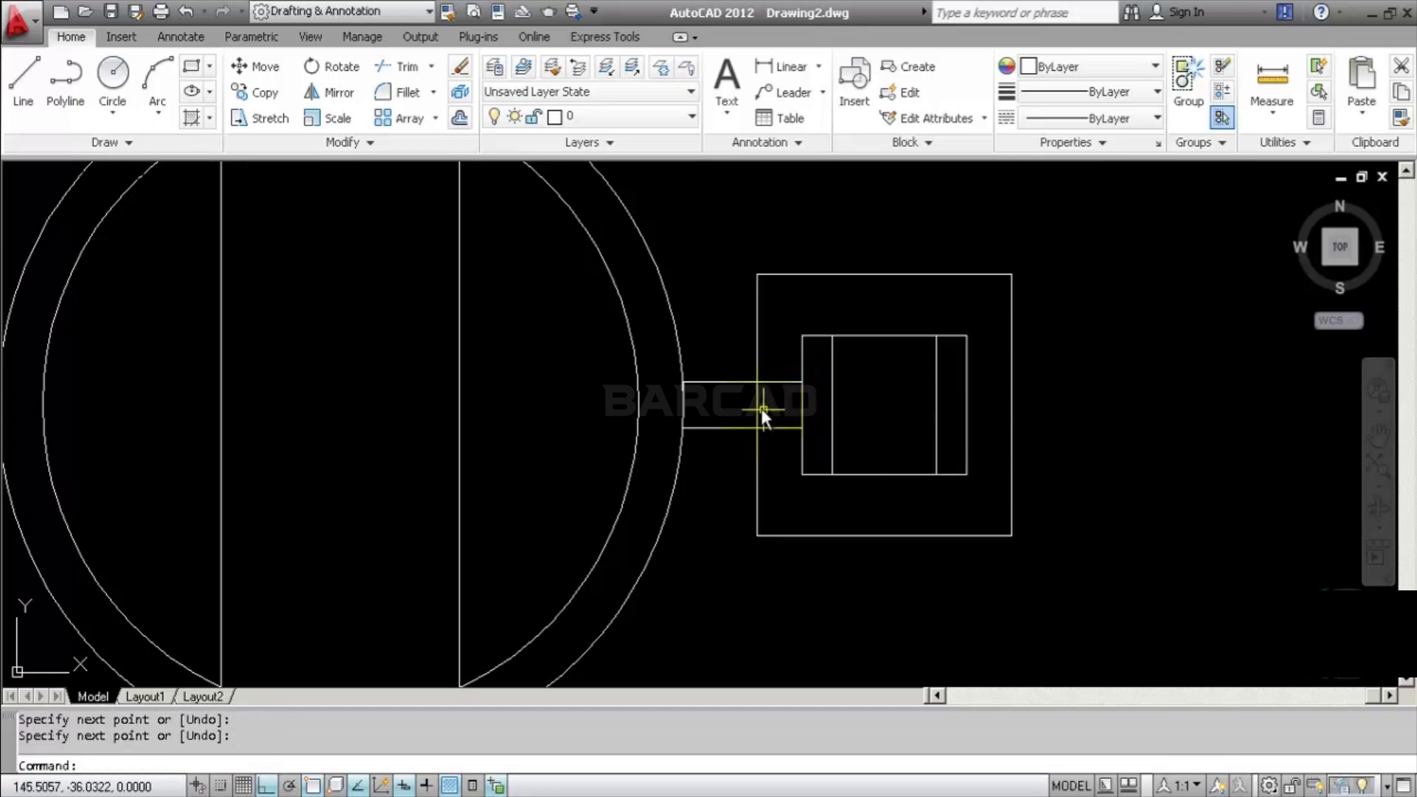
Trim the part of the outer square's left edge that crosses the stub, using all objects as cutting edges
left_click(773, 400)
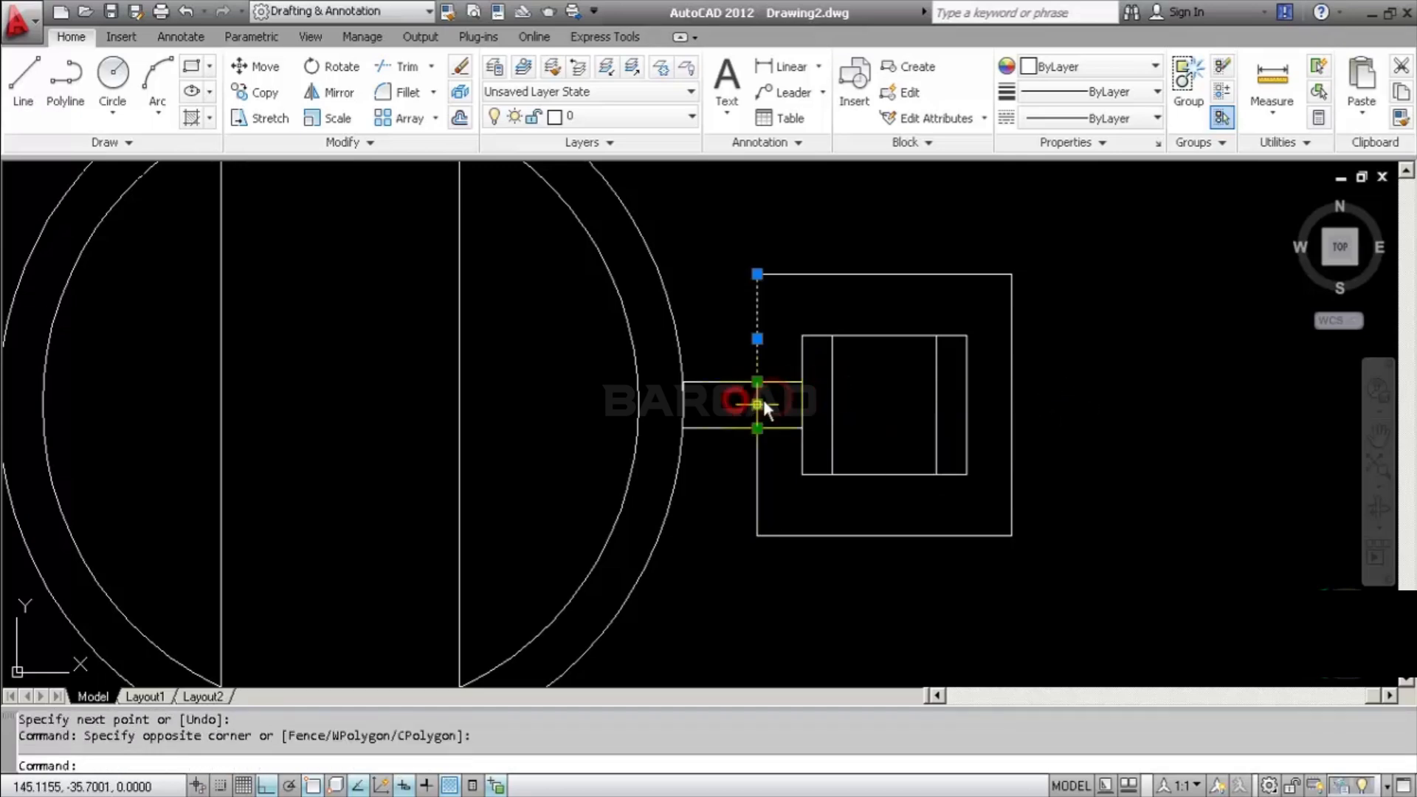
key("Escape")
left_click(407, 70)
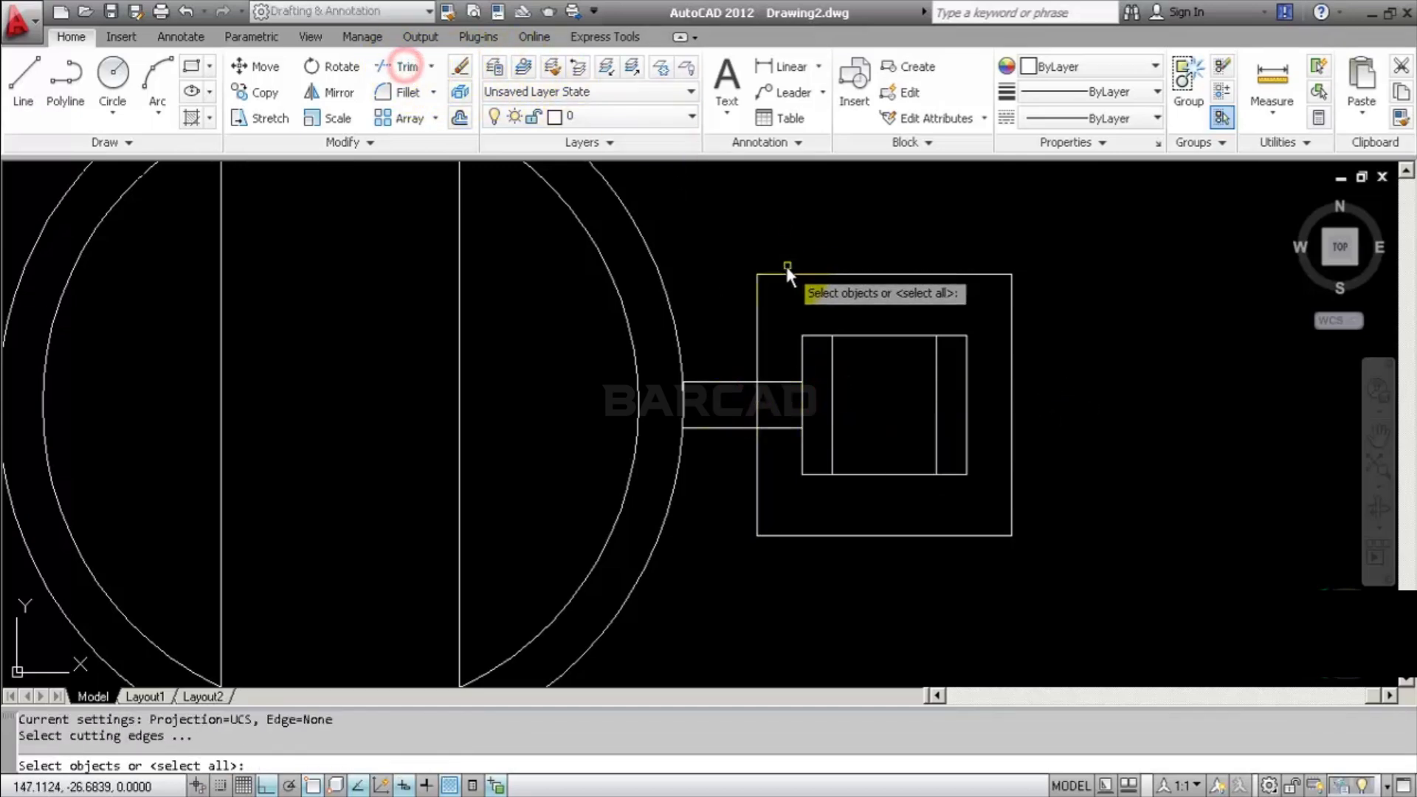
key("Return")
left_click(777, 400)
left_click(735, 414)
key("Return")
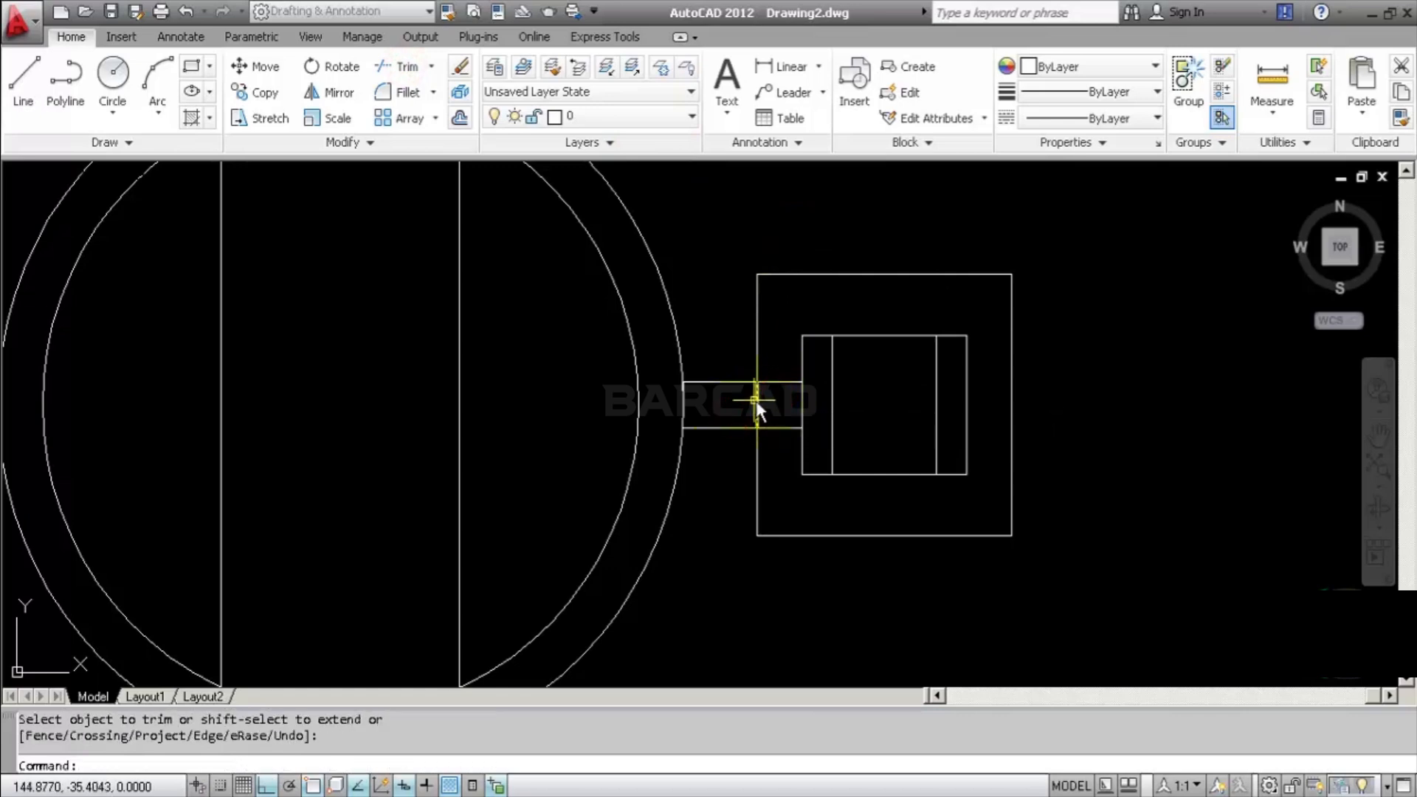
Delete the leftover short vertical line across the stub at the outer square's left edge
left_click(775, 415)
left_click(746, 404)
key("Delete")
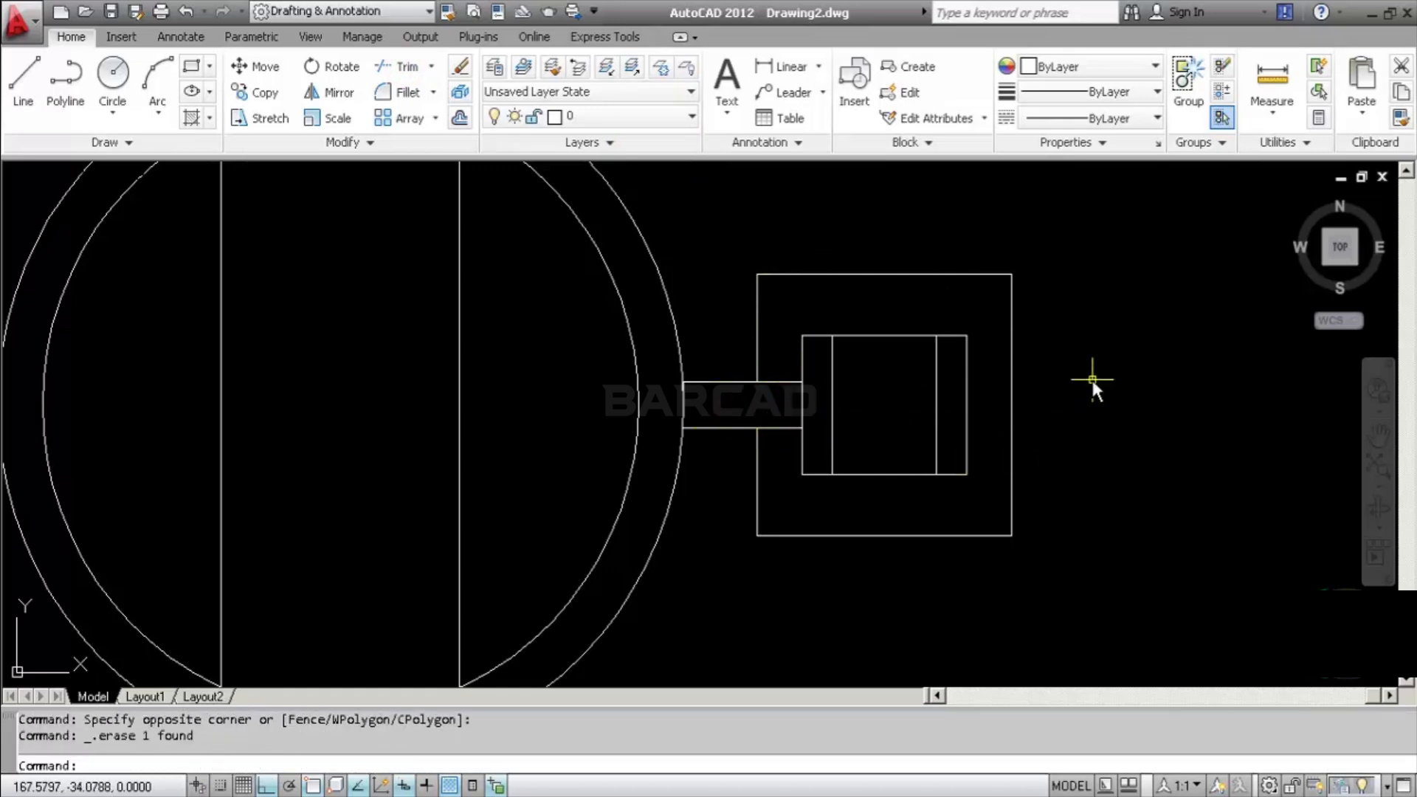
scroll(1088, 391, "down", 4)
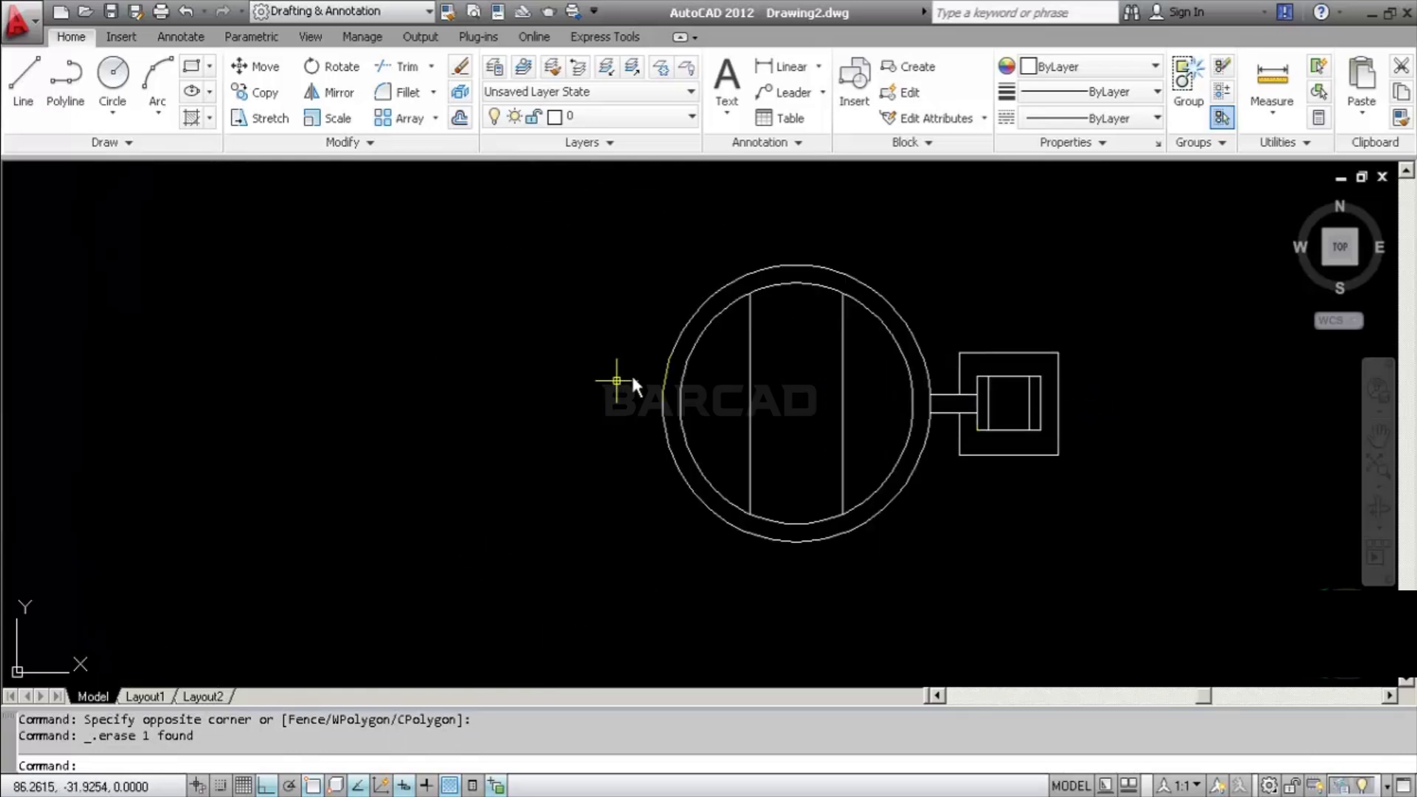
scroll(649, 377, "up", 2)
left_click(25, 84)
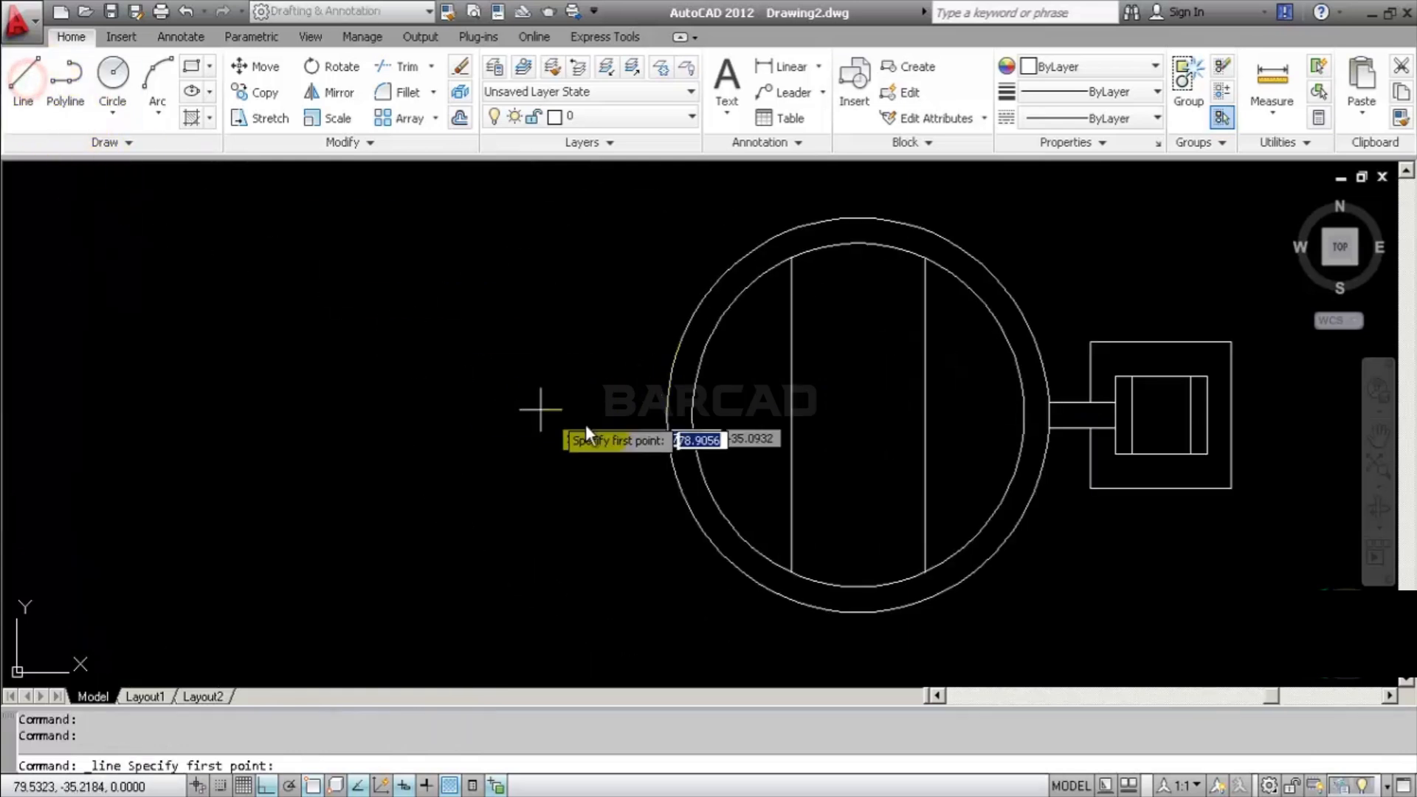
left_click(665, 415)
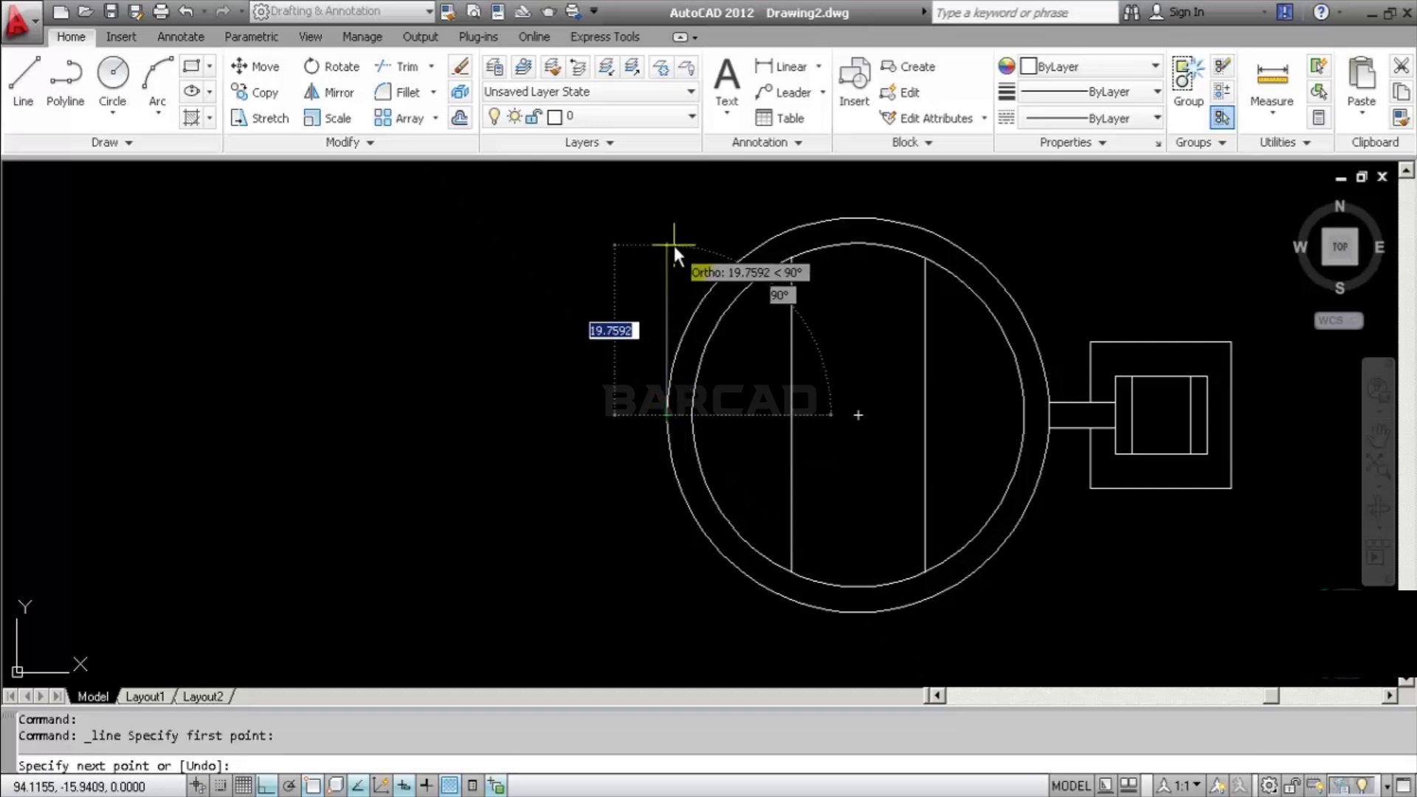
type("1.5")
key("Return")
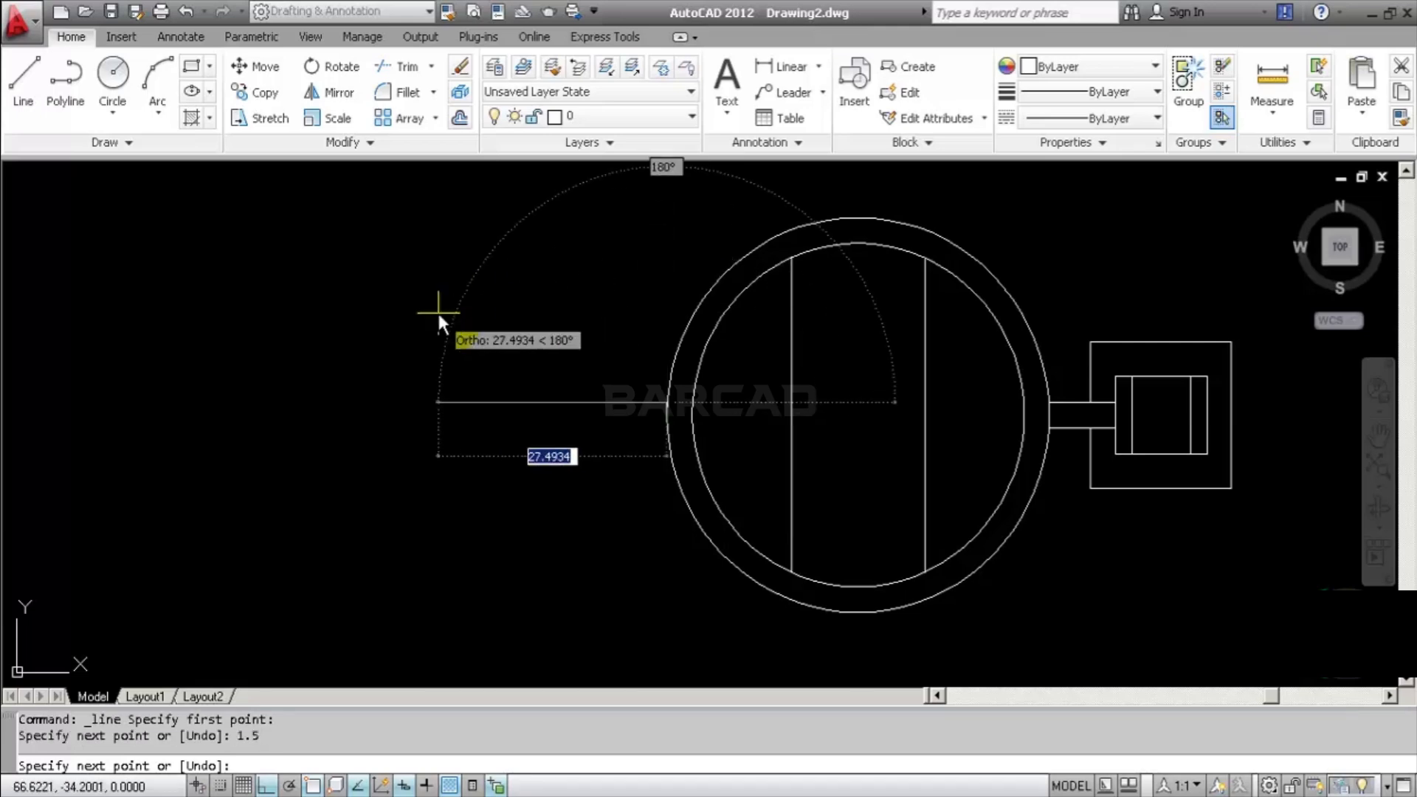
key("Escape")
left_click(586, 358)
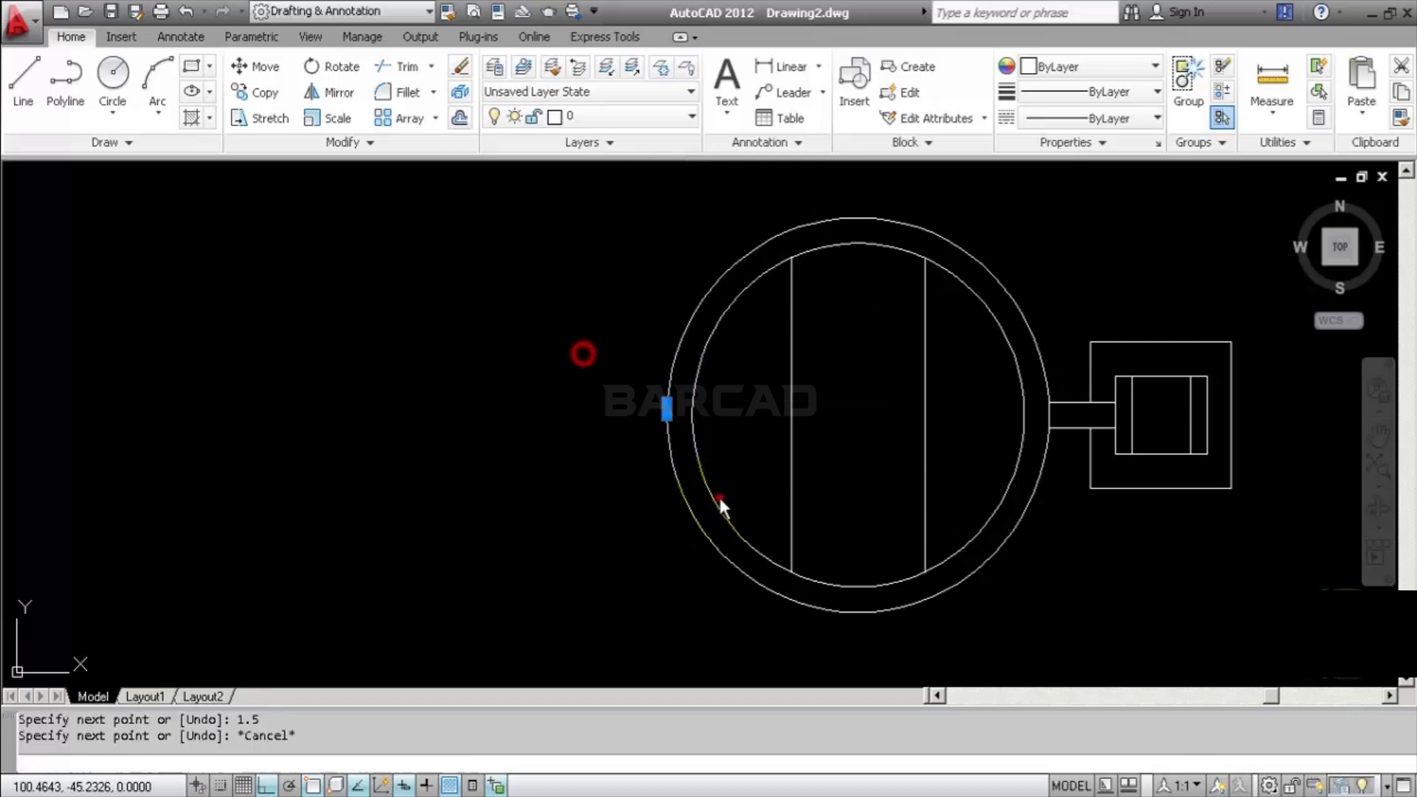
key("Delete")
Draw a connected line from the outer circle's left quadrant: 5 units left, 1.5 units up, and back right past the circle's edge
left_click(25, 78)
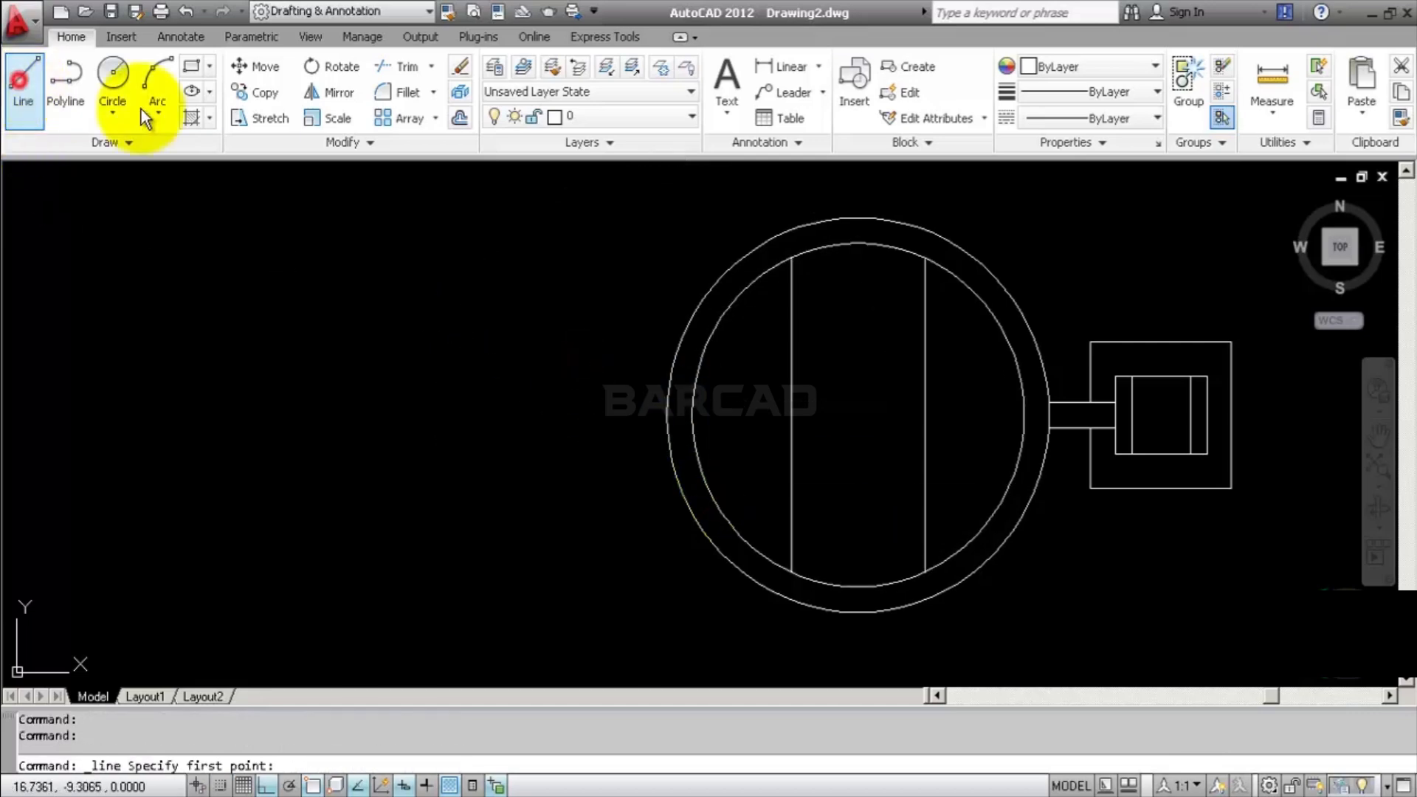
left_click(667, 415)
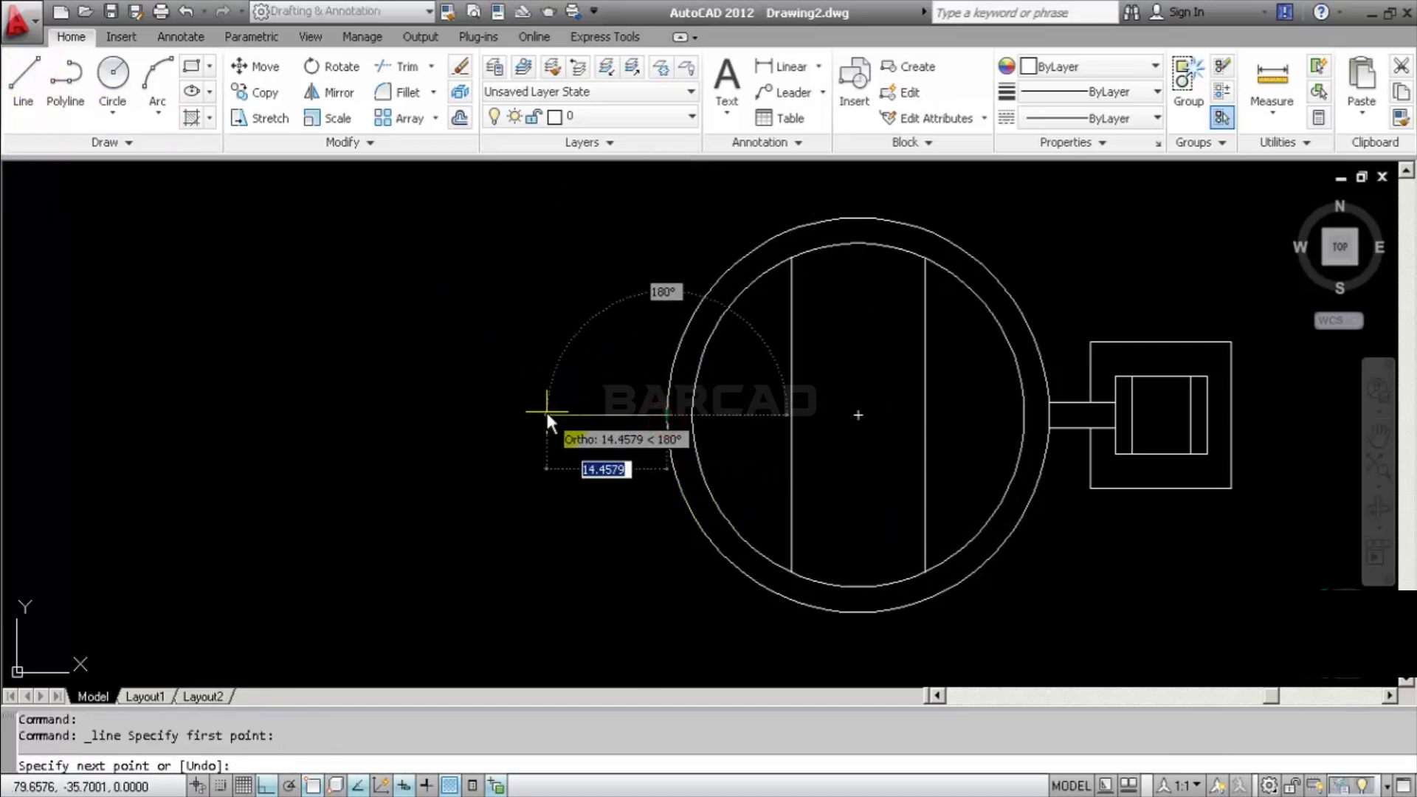
type("5")
key("Return")
type("1.5")
key("Return")
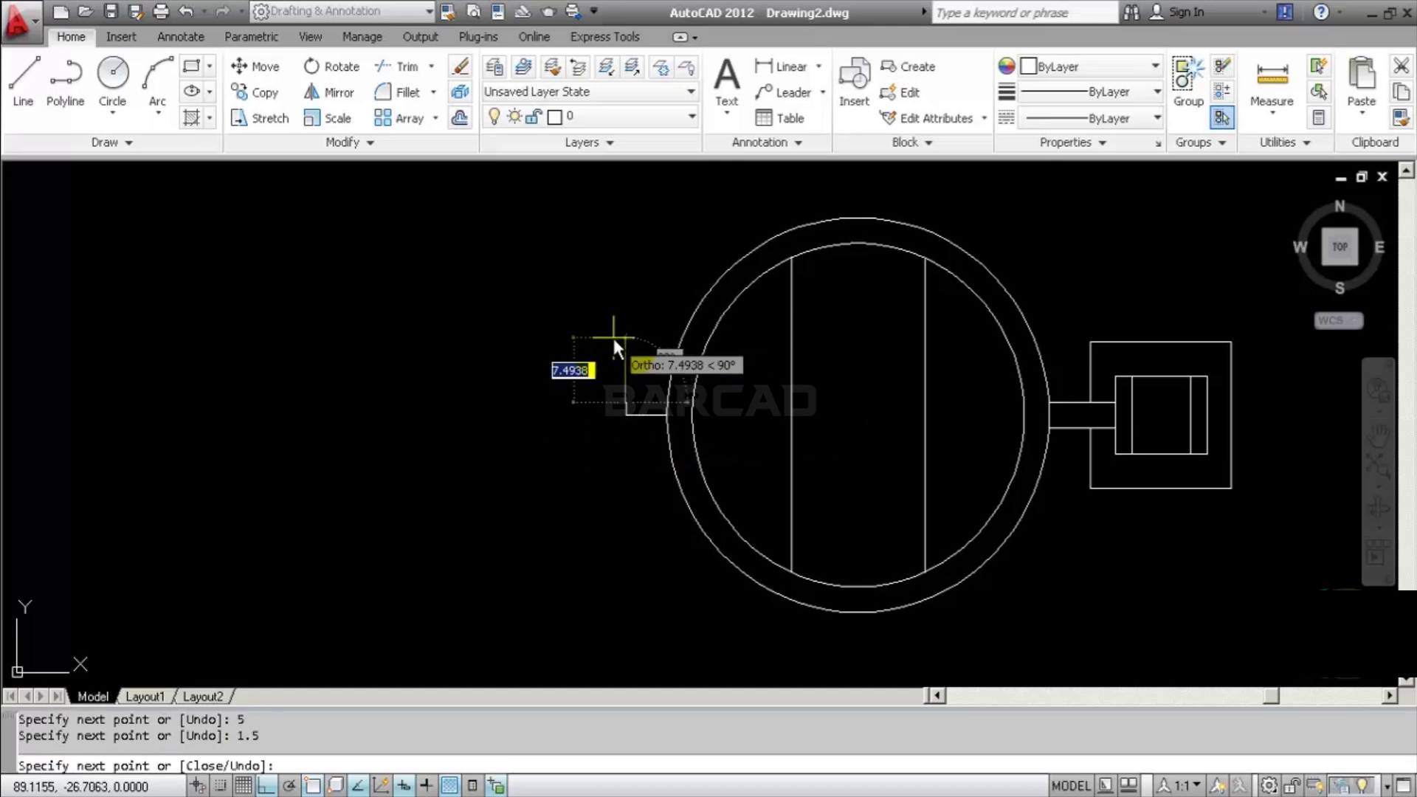
scroll(614, 349, "up", 2)
scroll(614, 349, "up", 3)
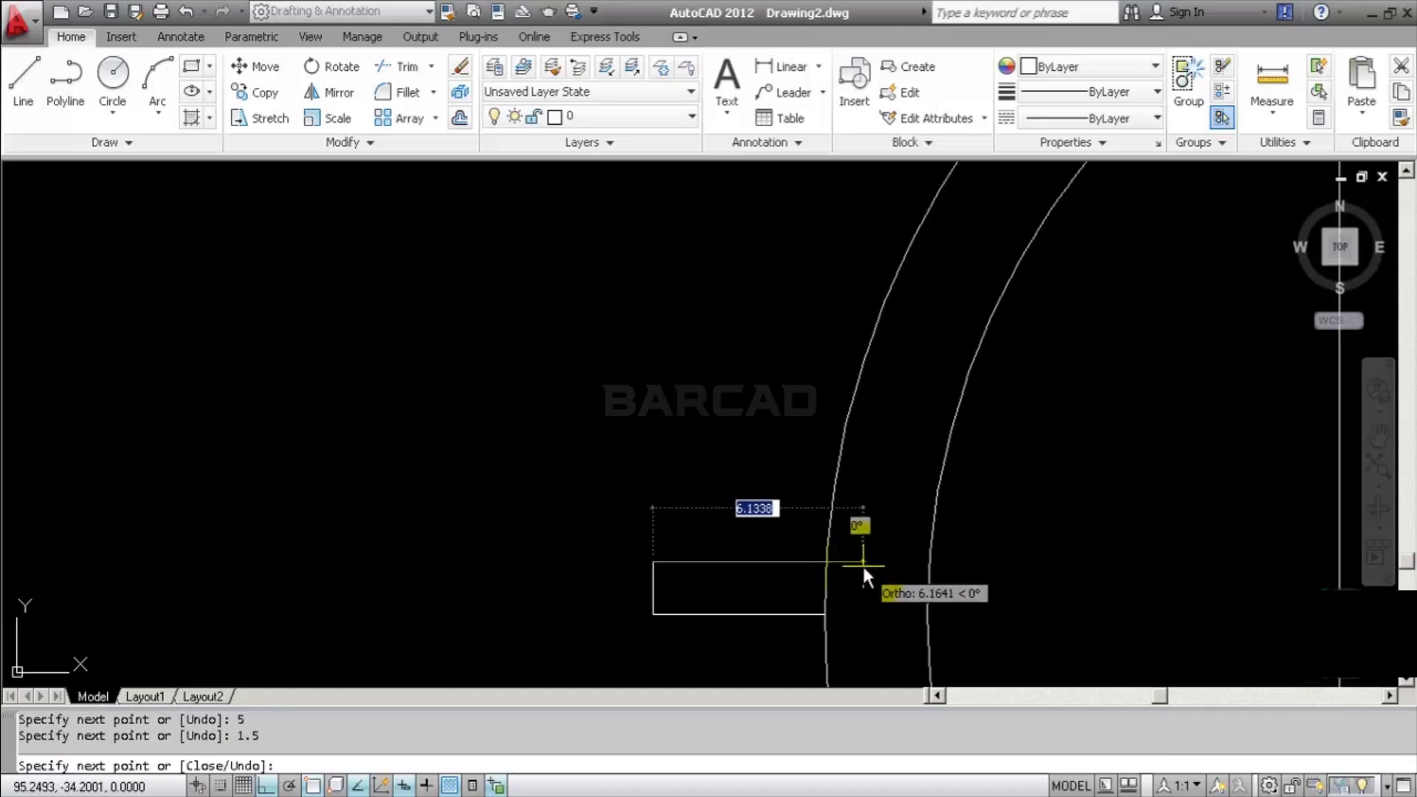
left_click(862, 564)
key("Return")
Mirror the stub's upper horizontal line about the horizontal line through the circle's left quadrant, keeping the source line
scroll(815, 516, "down", 4)
scroll(721, 480, "up", 4)
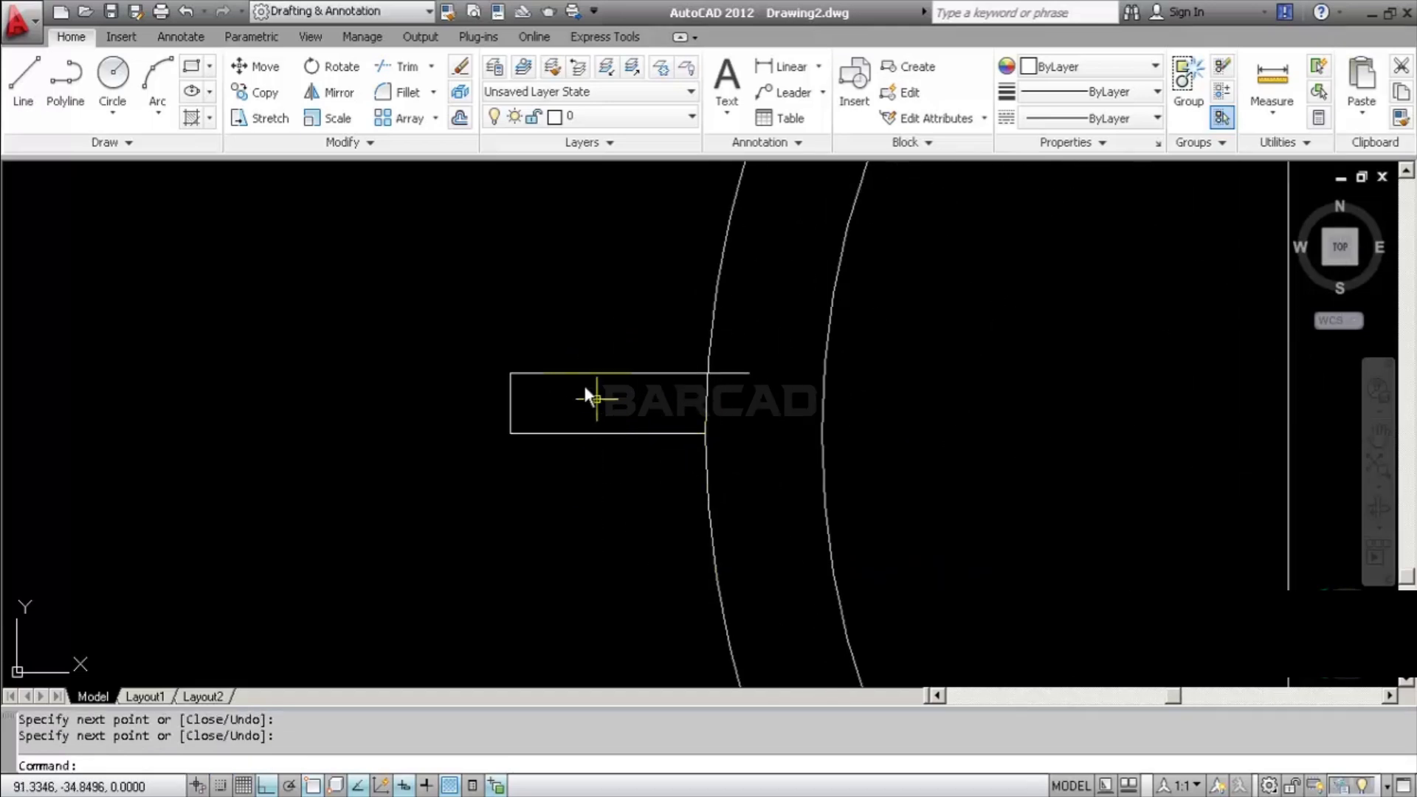
left_click(564, 348)
left_click(613, 335)
left_click(649, 345)
left_click(603, 393)
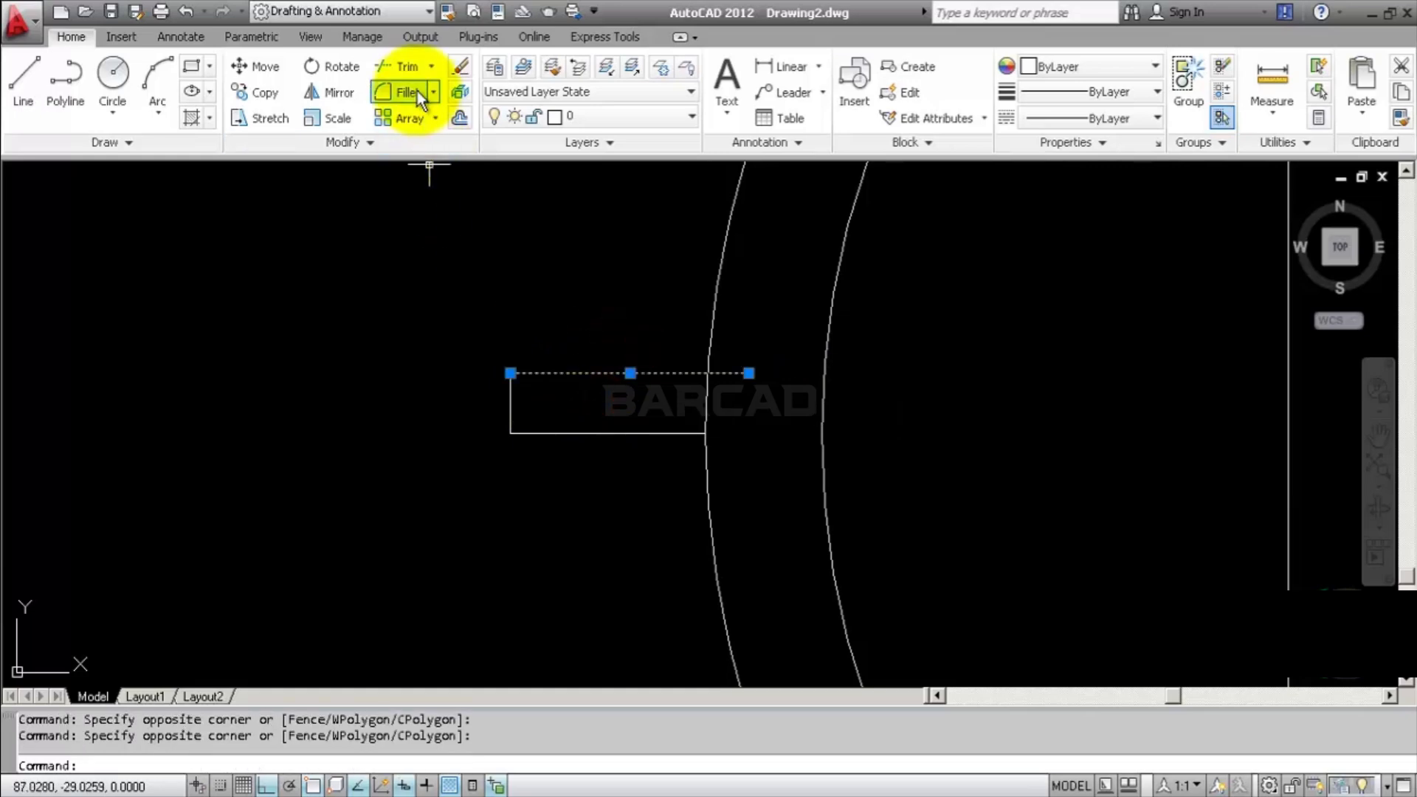
left_click(318, 93)
left_click(705, 433)
left_click(909, 429)
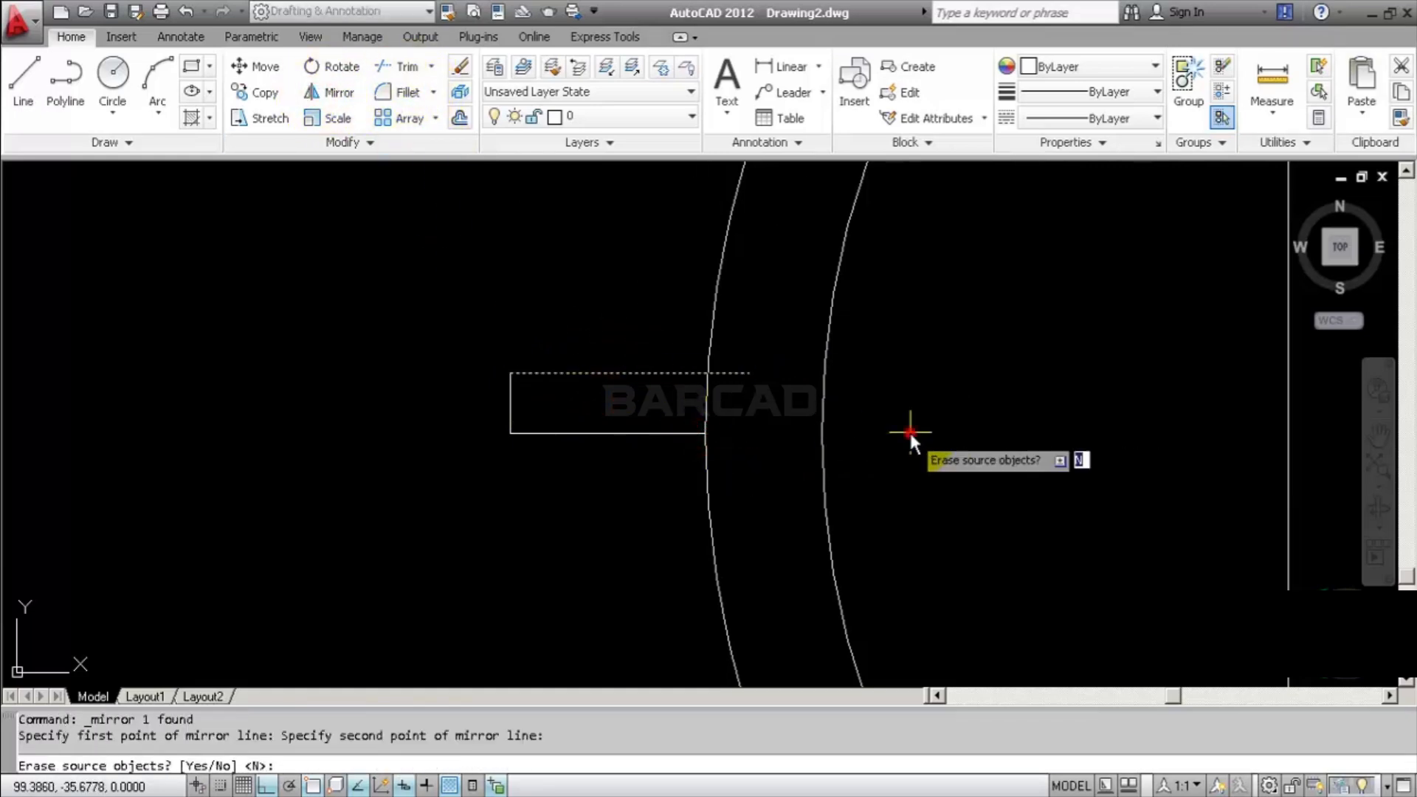
key("Return")
Delete the short vertical line and the middle horizontal line of the left stub
left_click(525, 402)
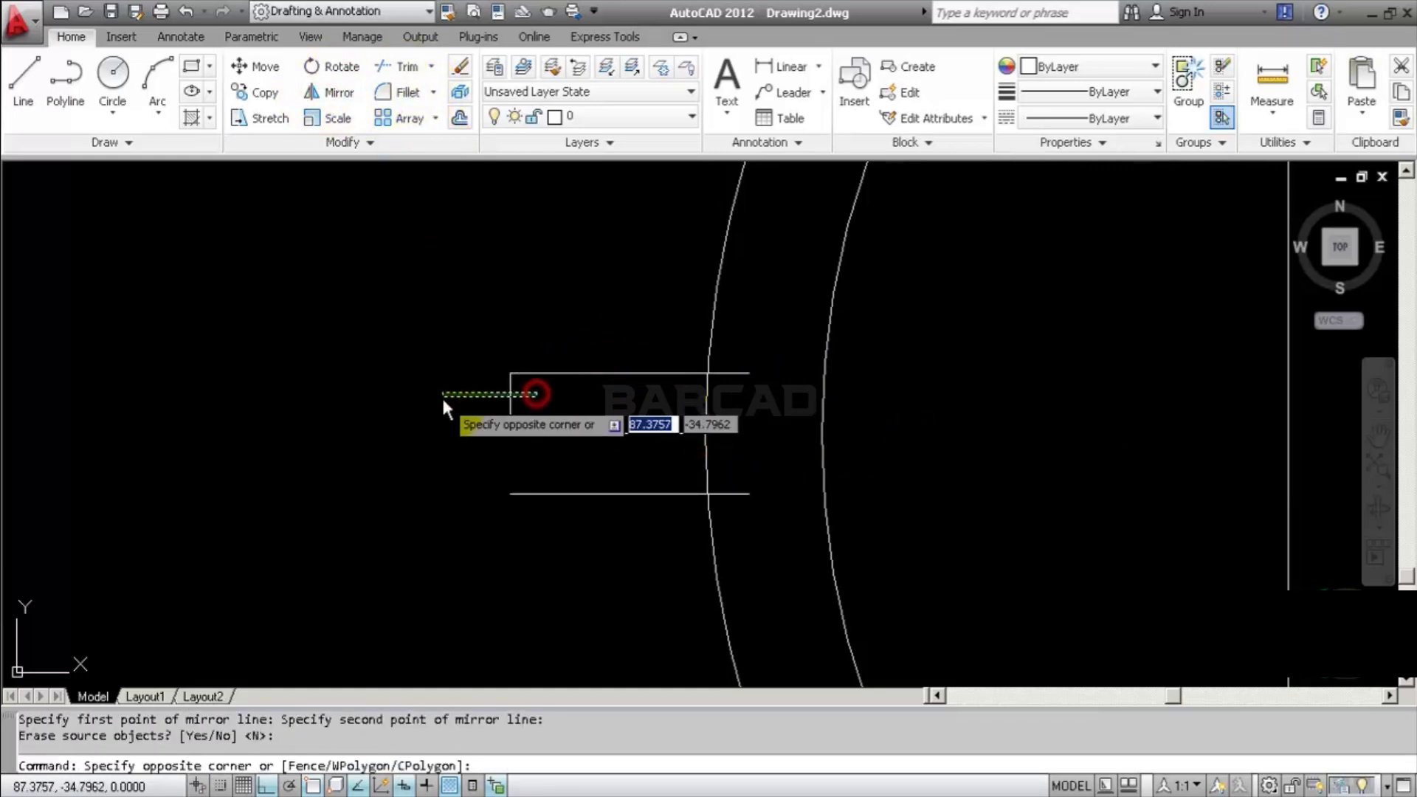
left_click(441, 399)
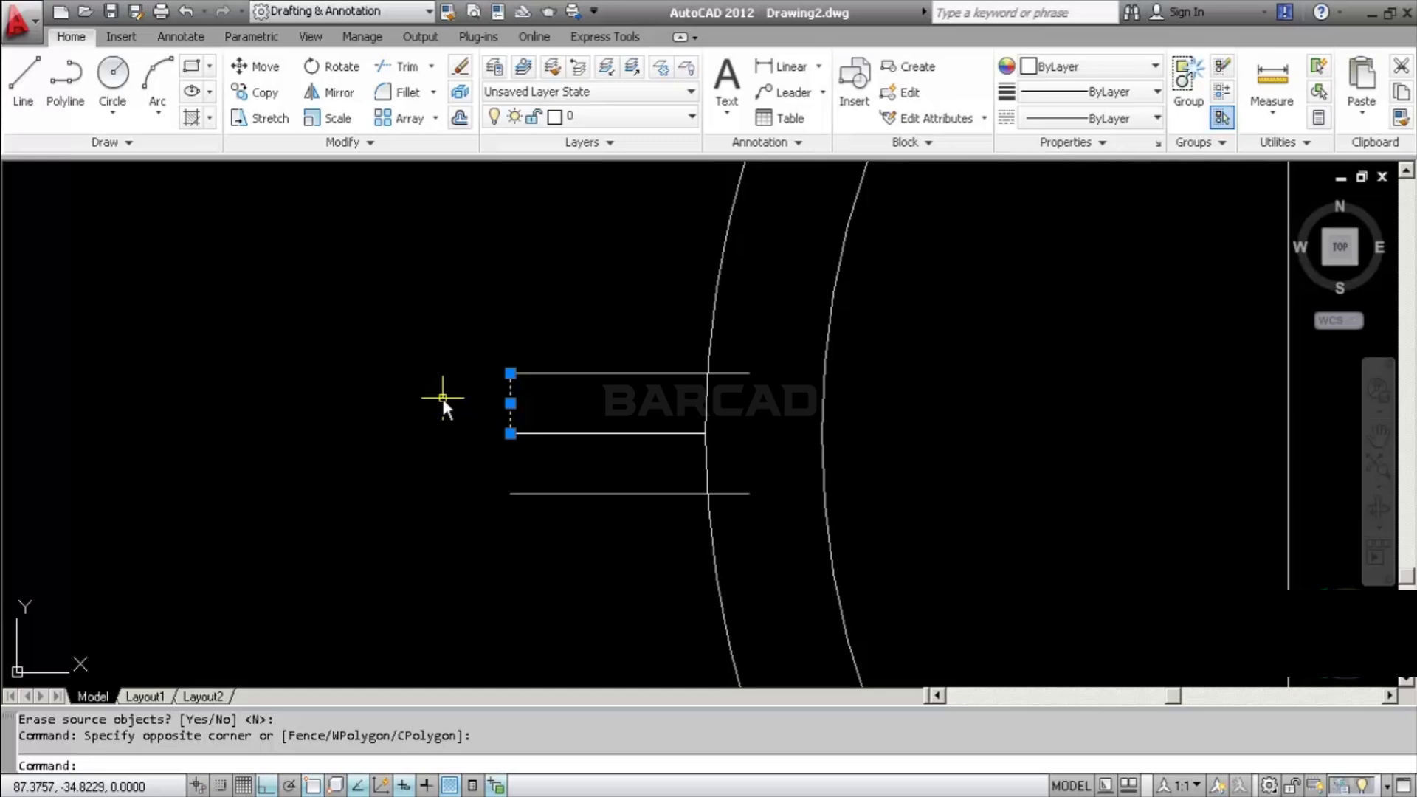
key("Delete")
left_click(579, 412)
left_click(570, 457)
key("Delete")
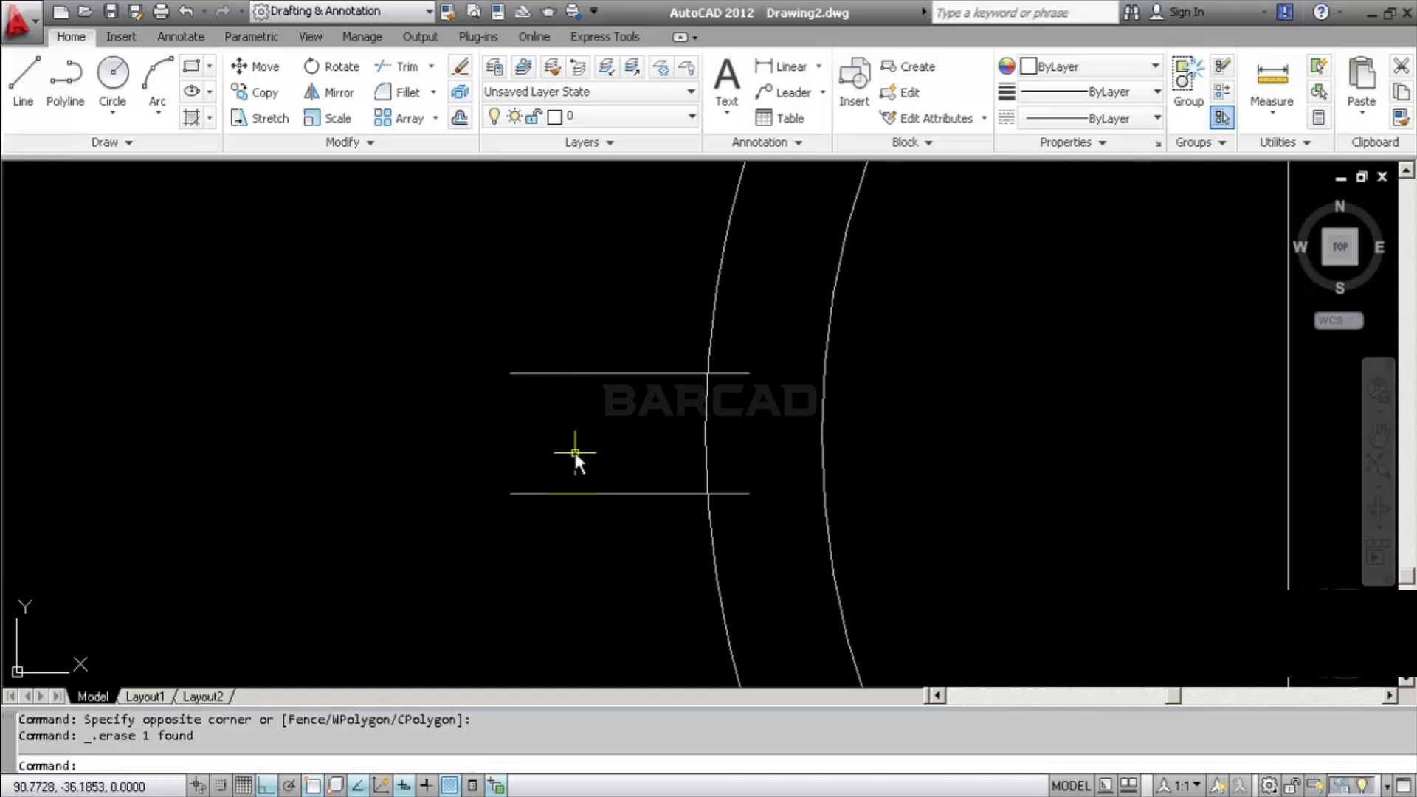
Trim the ends of both left stub lines that extend inside the outer circle, using all objects as cutting edges
left_click(397, 66)
key("Return")
left_click(769, 339)
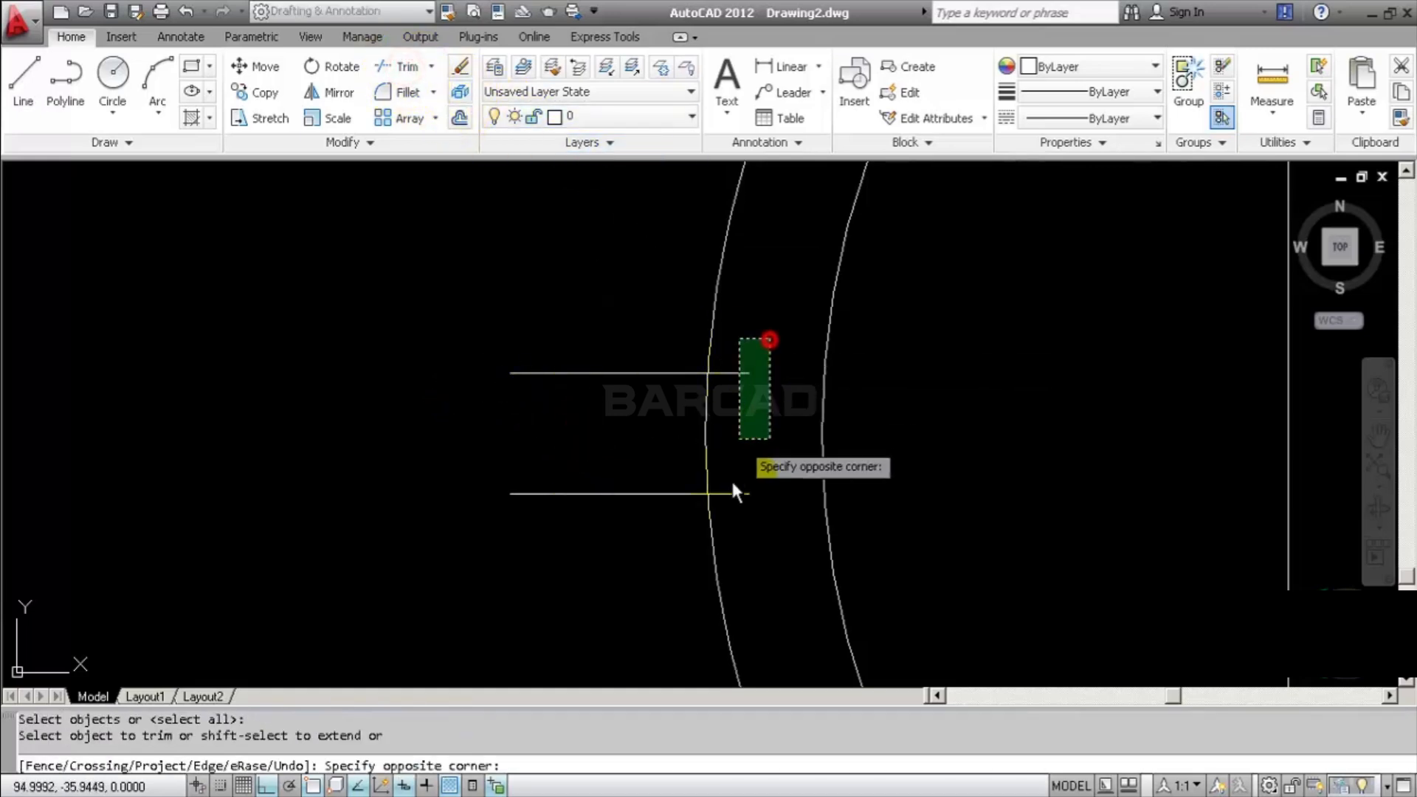
left_click(728, 515)
key("Return")
Mirror the circles, right stub and square post about a vertical axis through the midpoint of the left stub's upper line, keeping the source objects
scroll(633, 427, "down", 9)
scroll(672, 427, "up", 2)
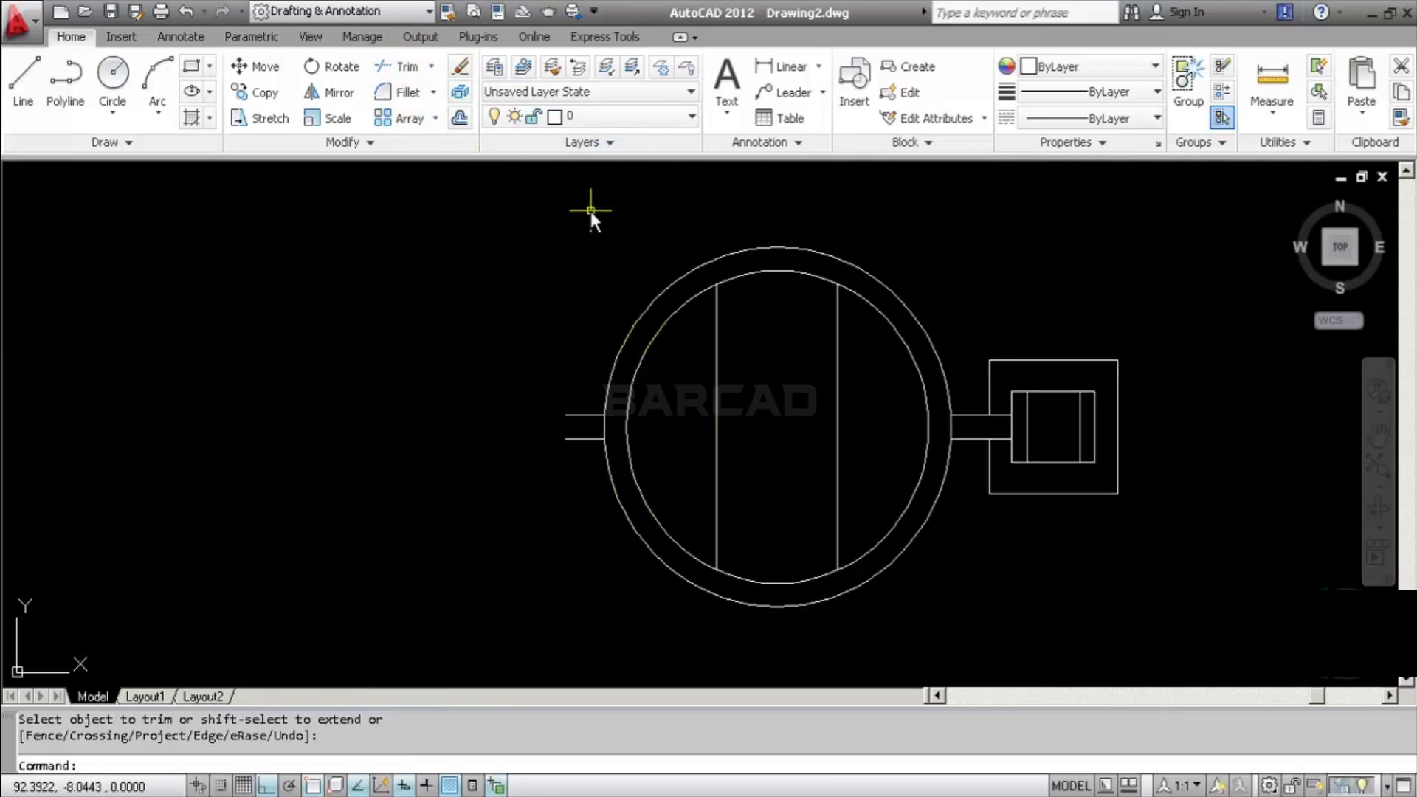
left_click(1187, 231)
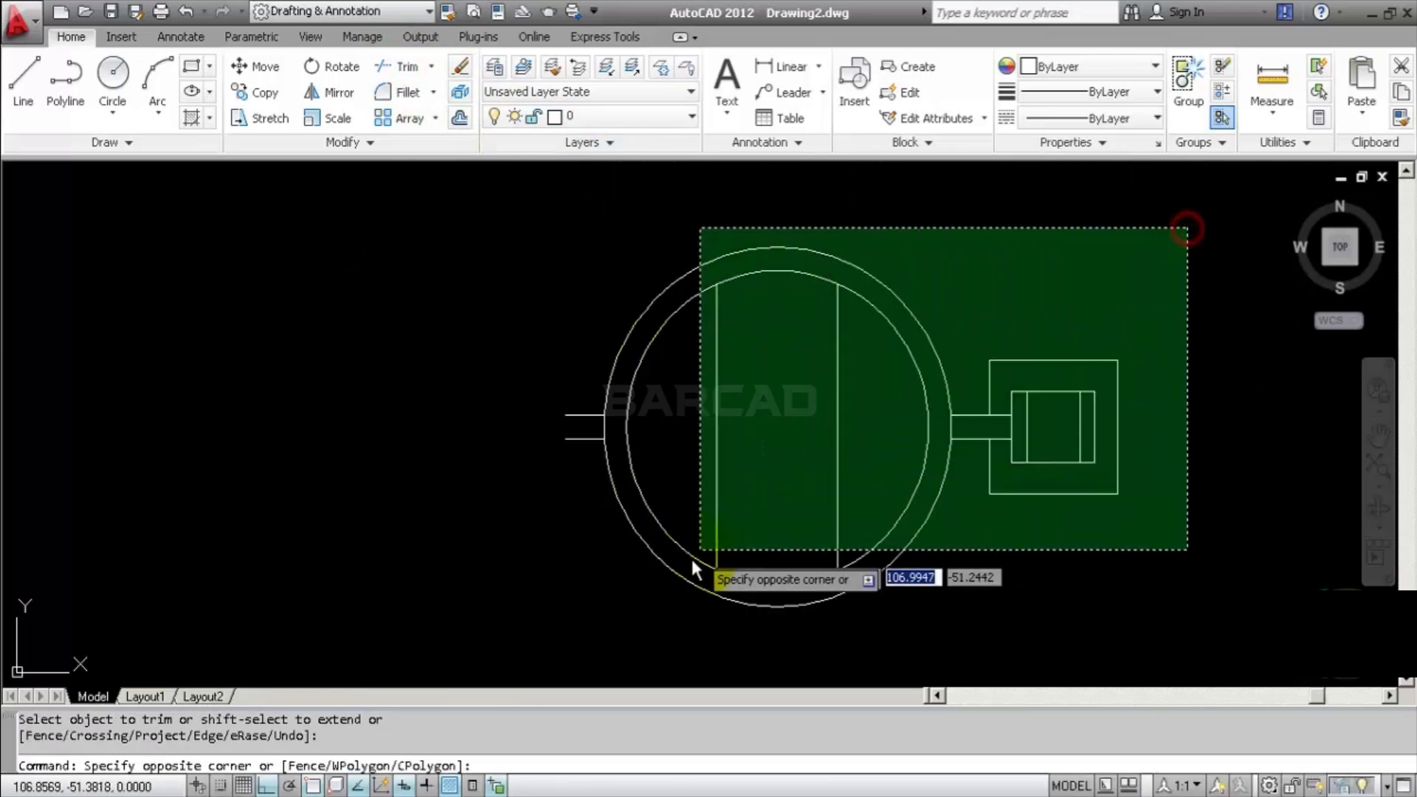
left_click(652, 618)
left_click(332, 92)
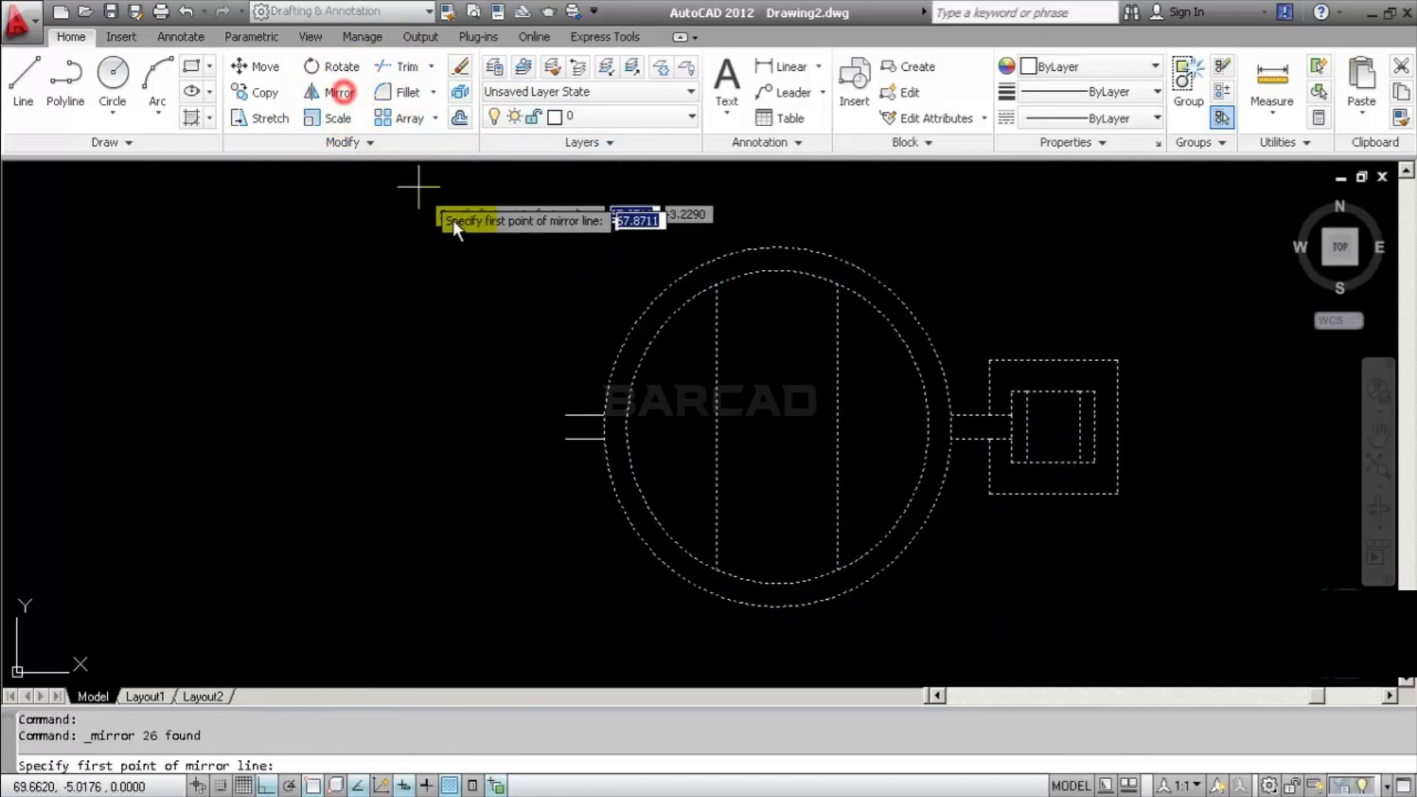
left_click(583, 413)
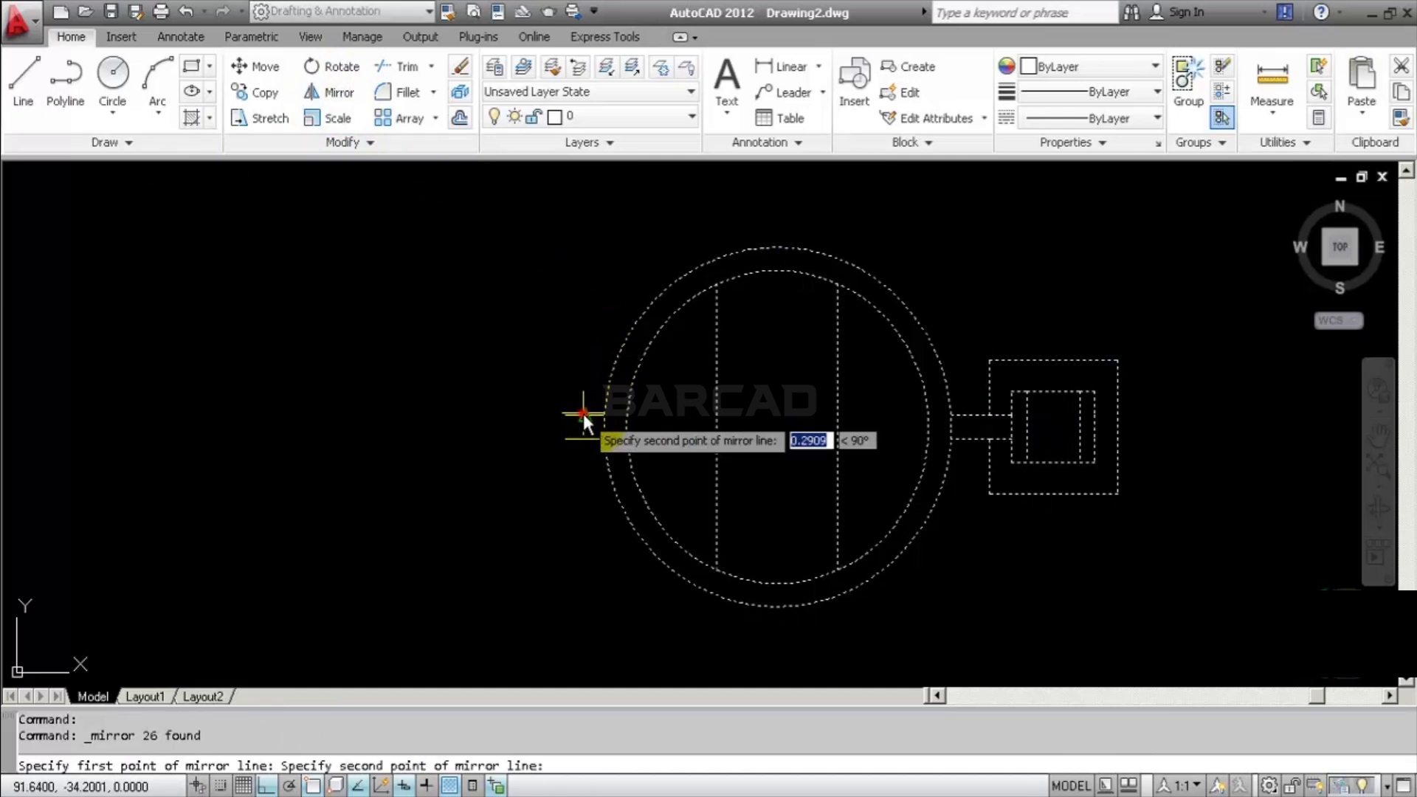
left_click(604, 196)
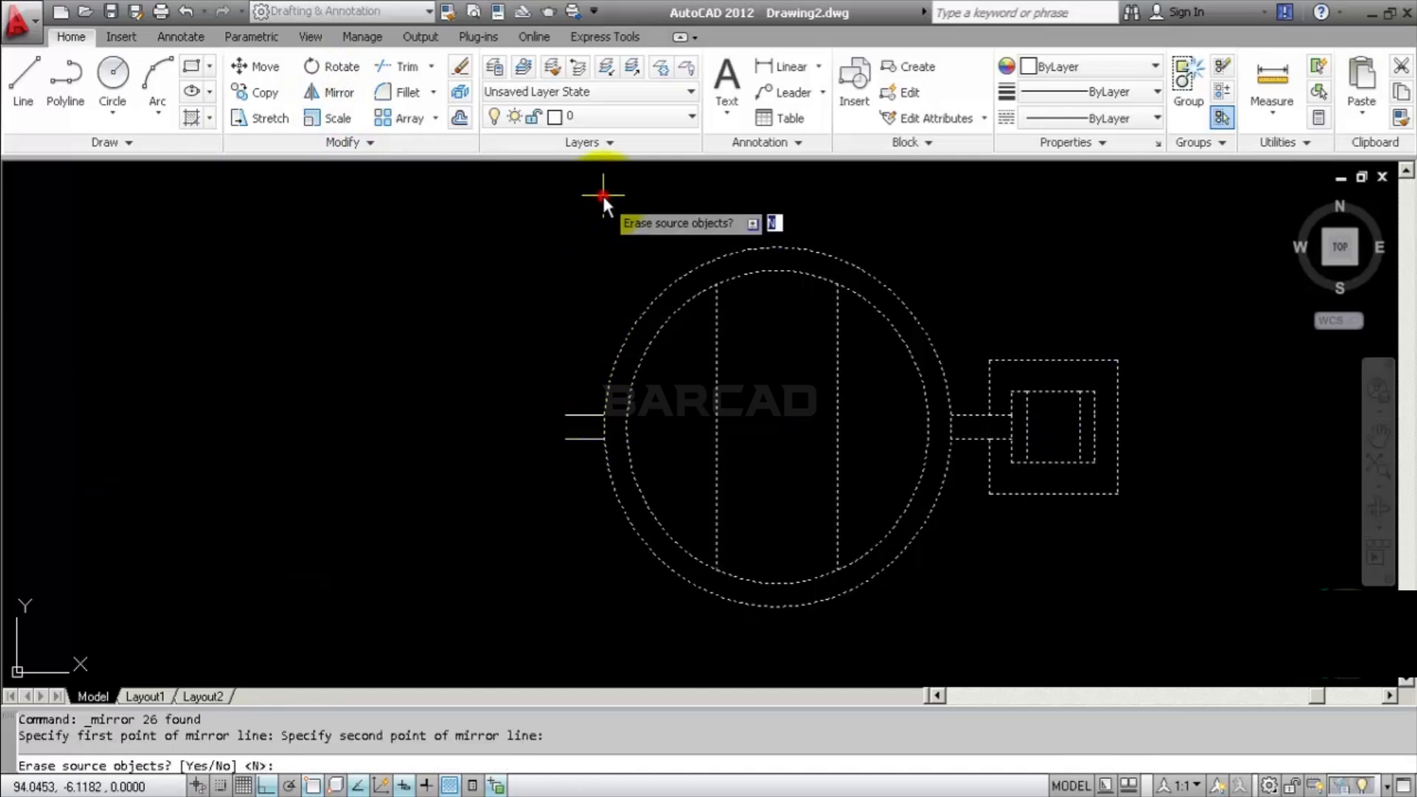
key("Return")
scroll(582, 433, "up", 6)
scroll(582, 433, "down", 5)
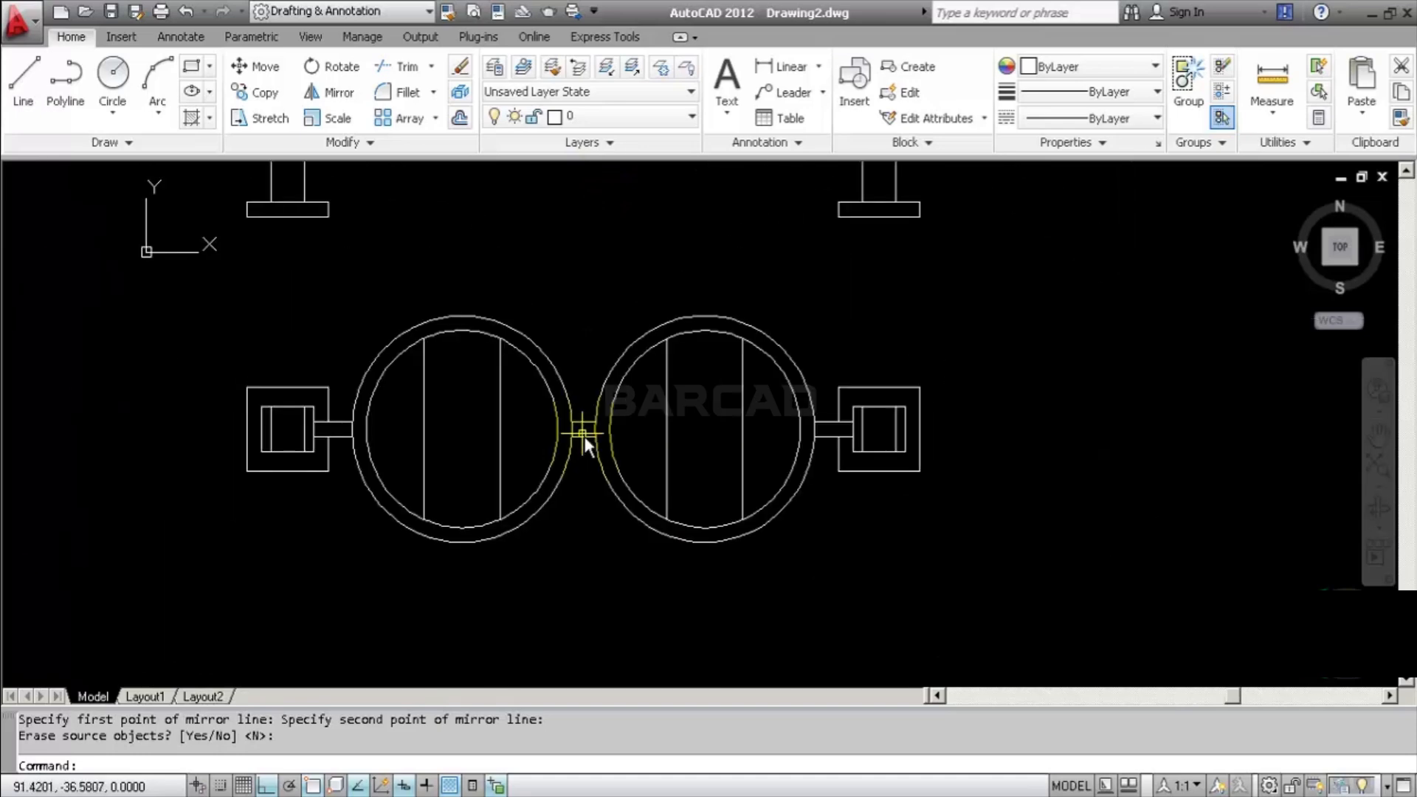
Review the front and top views together, check the Latihan 2b exercise sheet in Nitro PDF, and return to AutoCAD
middle_click_drag(623, 341, 728, 468)
scroll(730, 450, "down", 3)
scroll(731, 433, "down", 4)
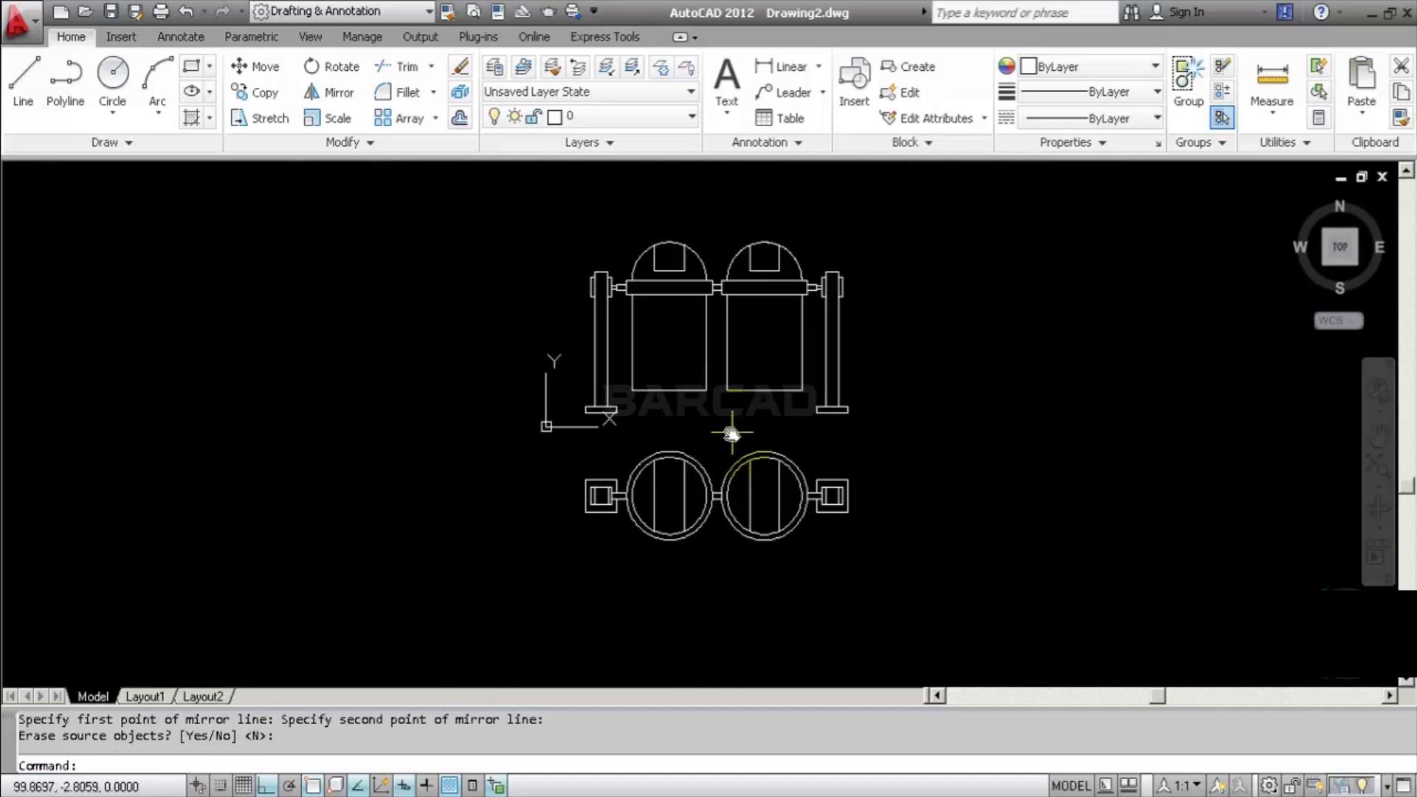
scroll(734, 418, "up", 3)
middle_click_drag(735, 418, 734, 448)
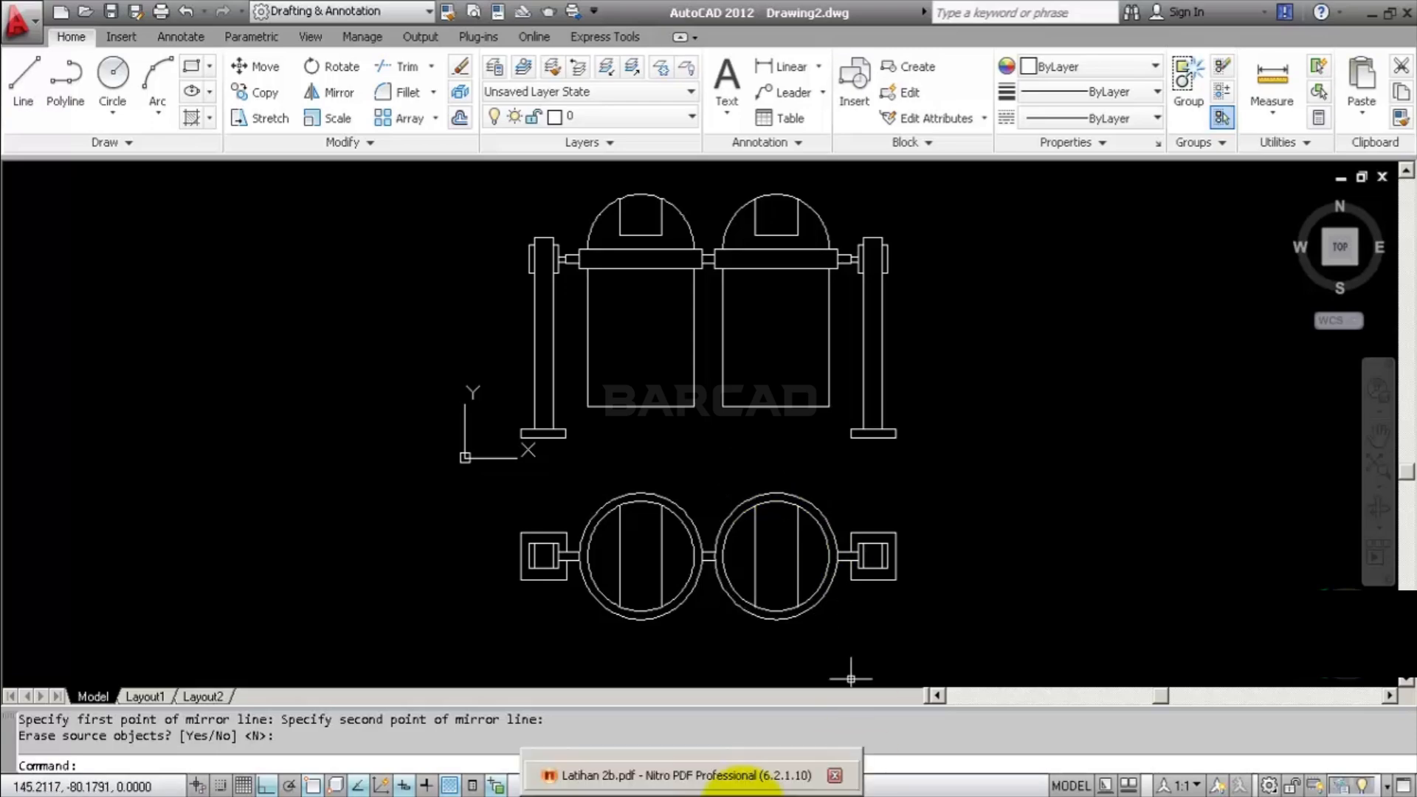
left_click(742, 784)
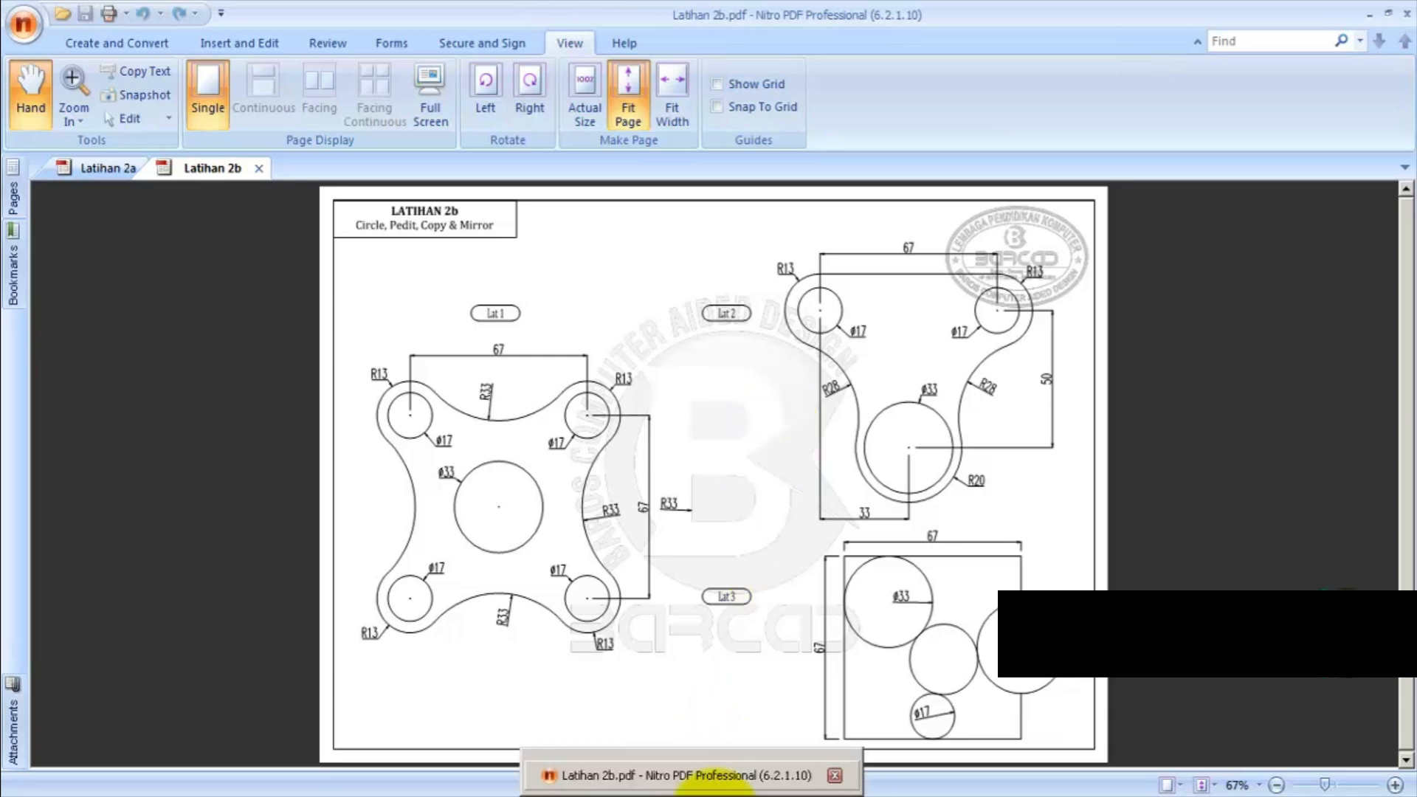
left_click(719, 784)
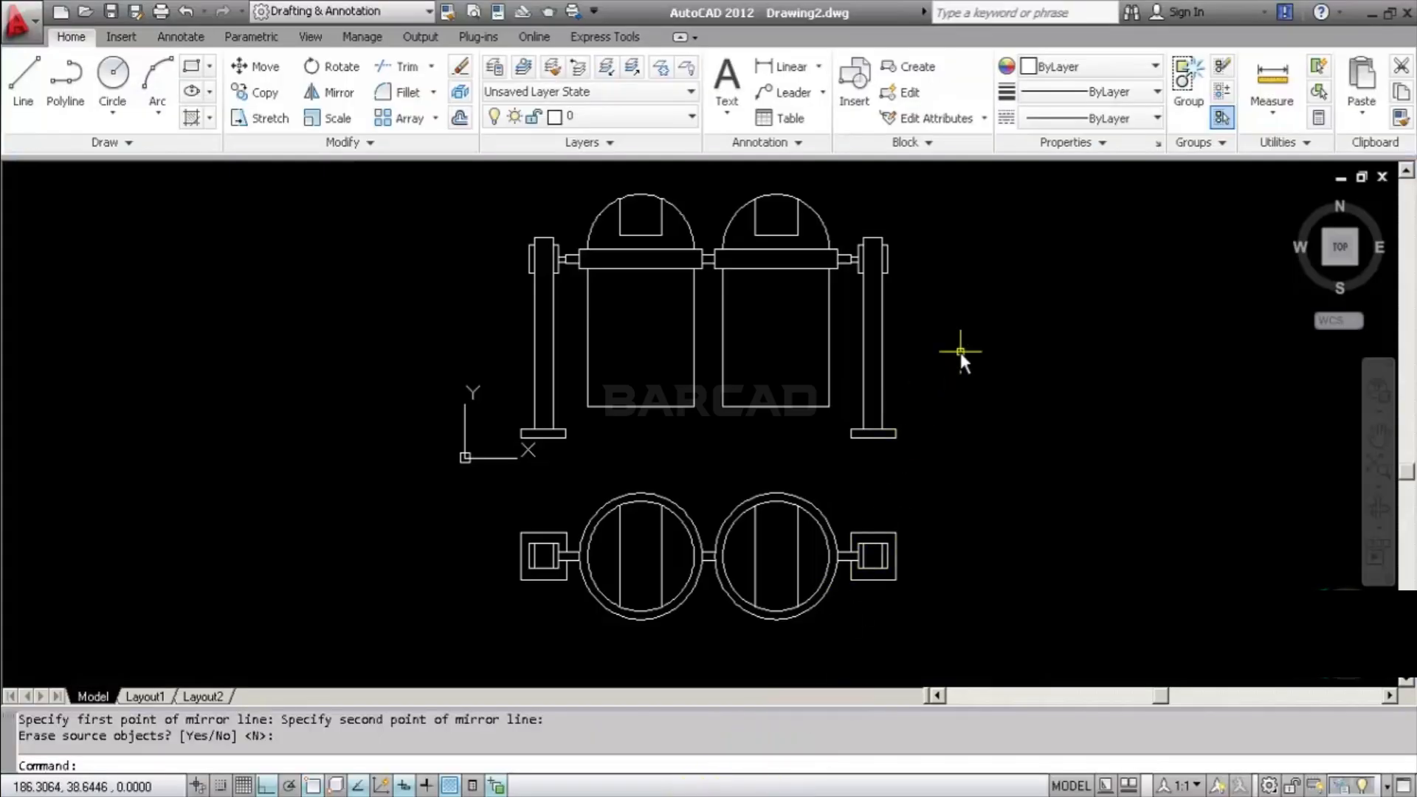